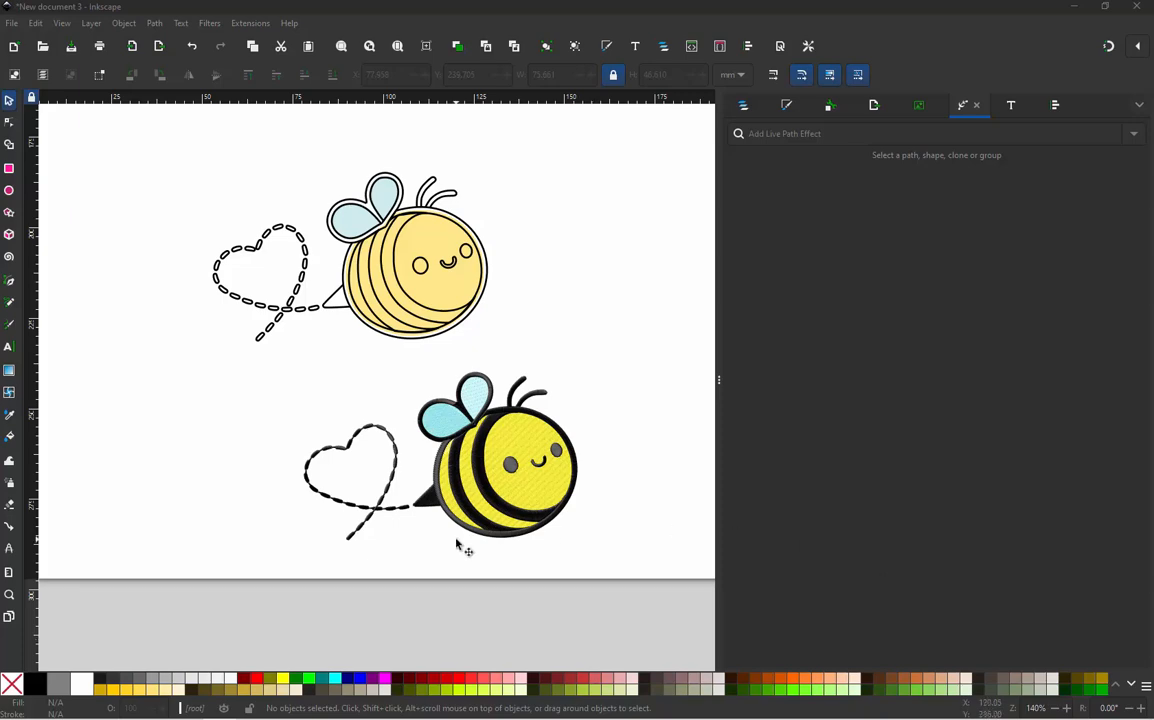
Examine the stitched bee preview and the vector bee drawing above it.
ctrl+scroll(465, 567, up, 1)
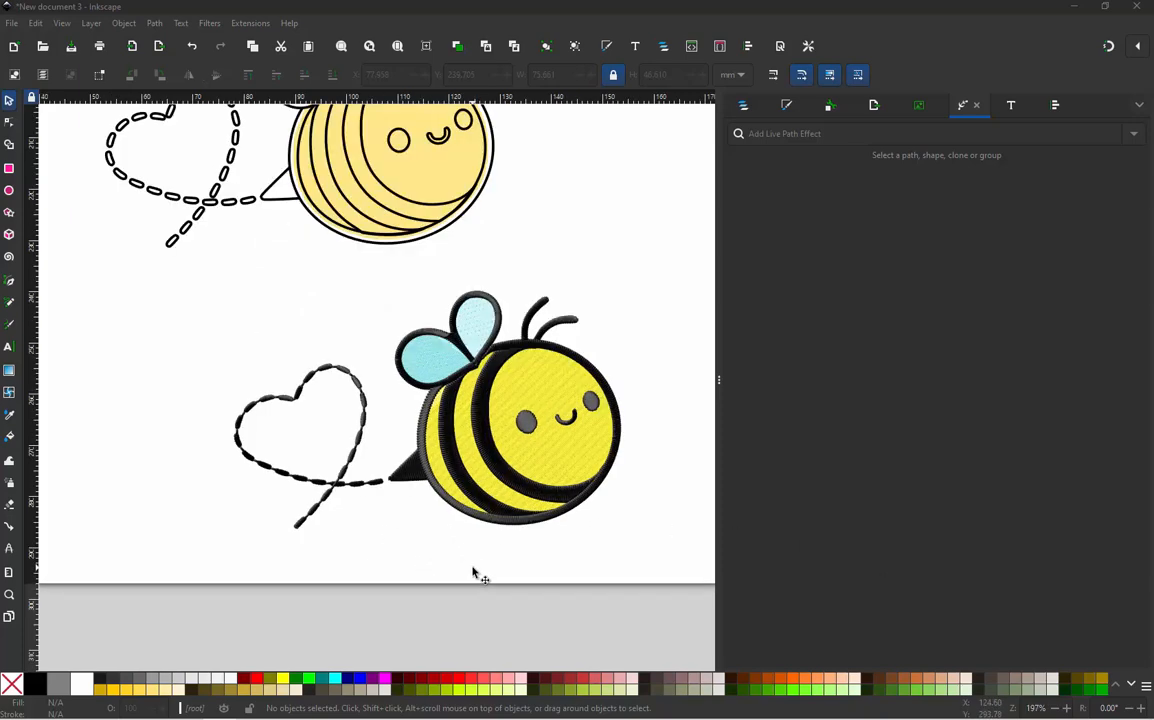
ctrl+scroll(460, 376, down, 1)
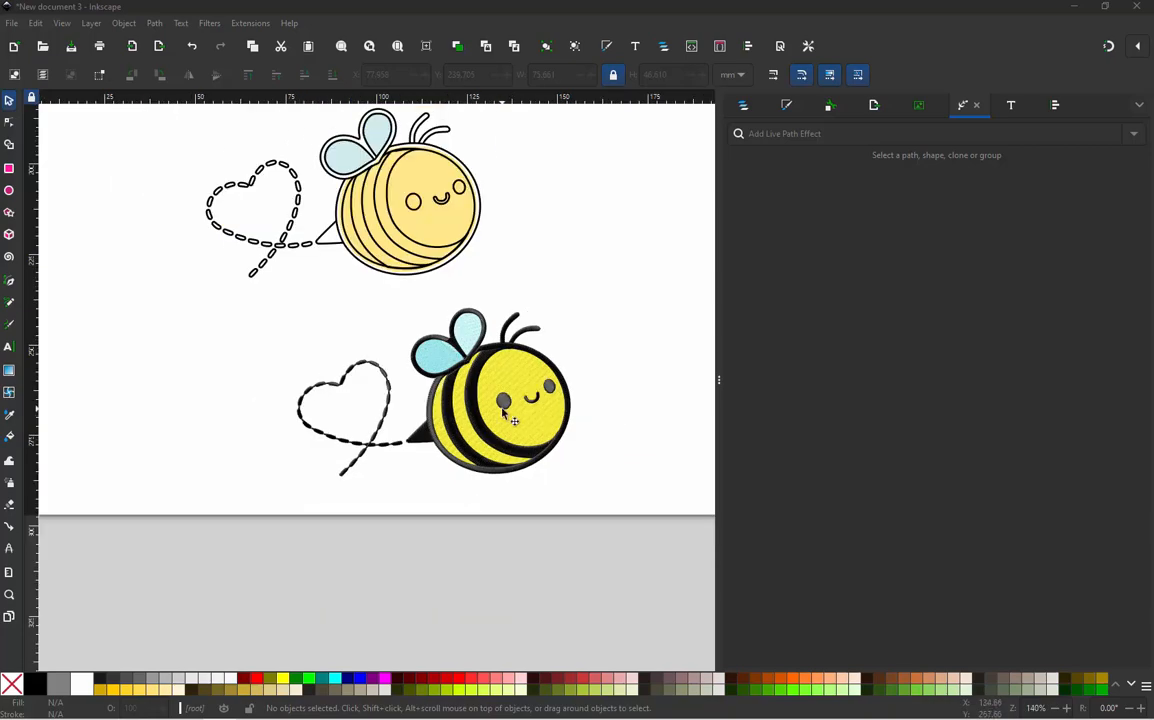
ctrl+scroll(462, 419, up, 1)
ctrl+scroll(566, 421, up, 1)
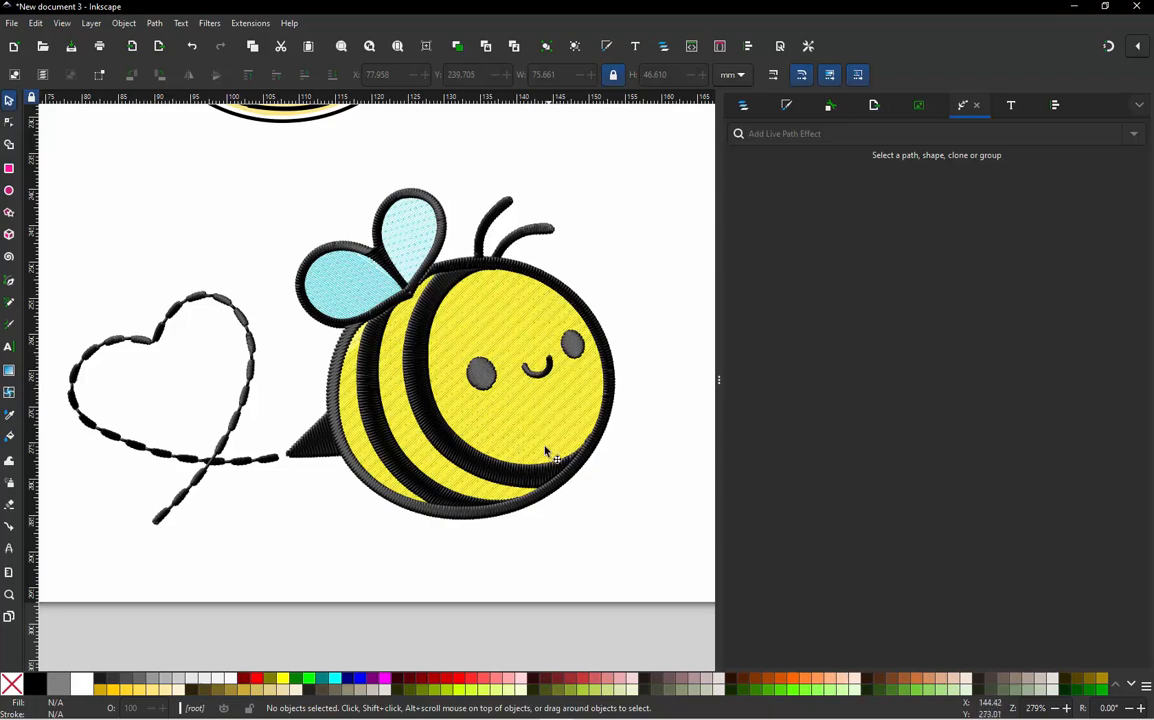
scroll(497, 408, down, 3)
scroll(402, 260, up, 1)
scroll(404, 262, up, 2)
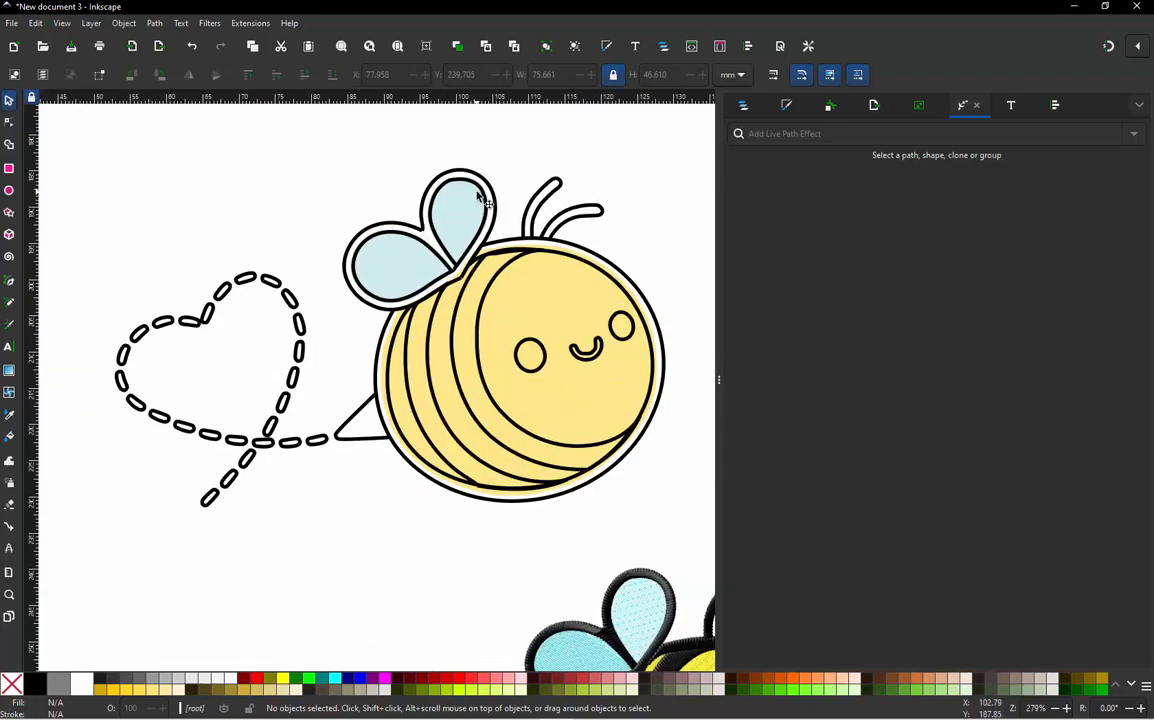
Select every dash of the heart trail one by one in path order, from the loose tail end around the heart to the bee's stinger.
click(754, 105)
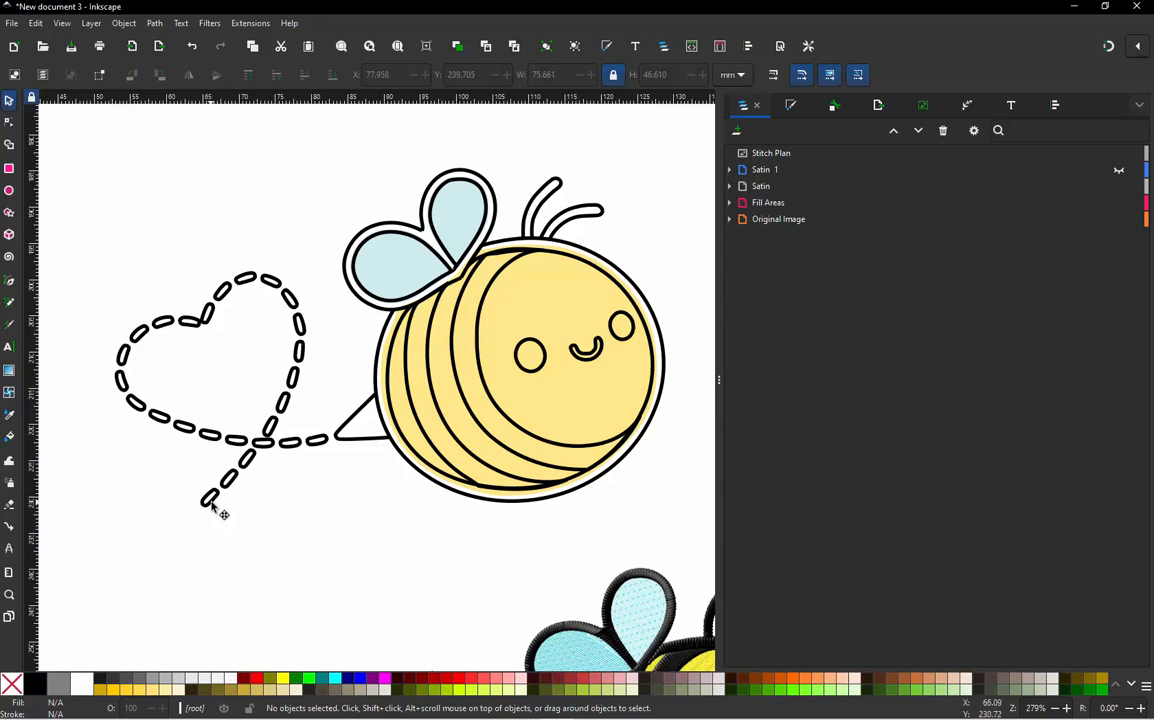
click(212, 507)
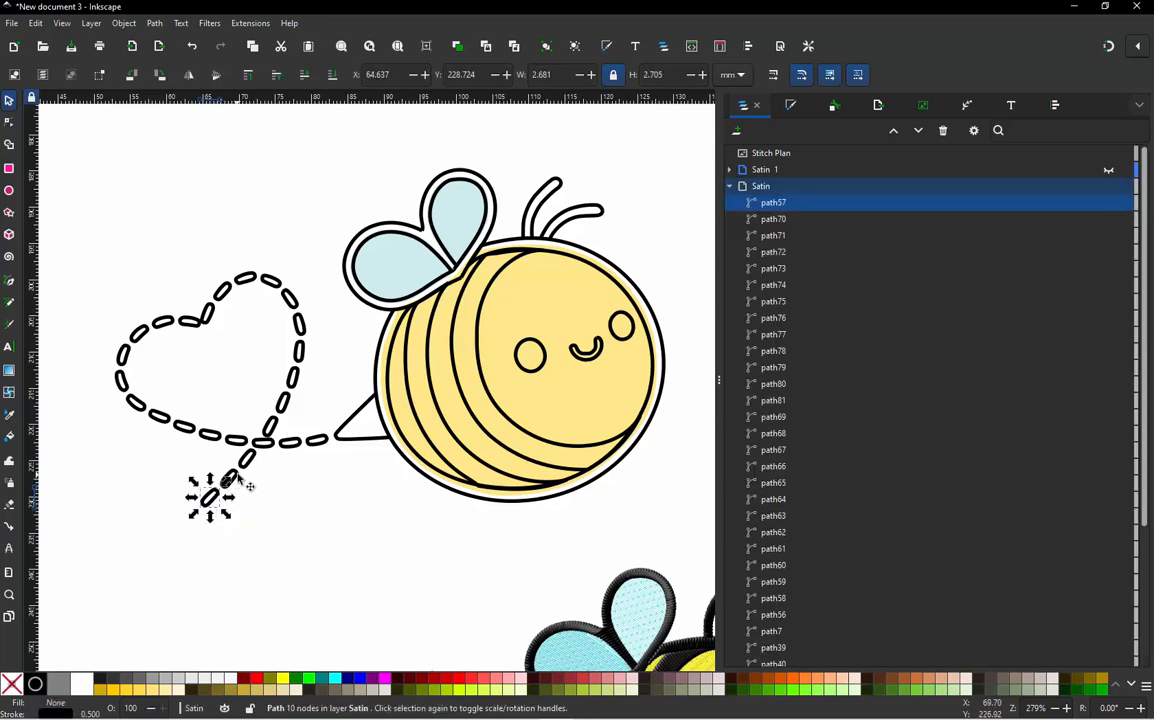
shift+click(240, 480)
shift+click(258, 462)
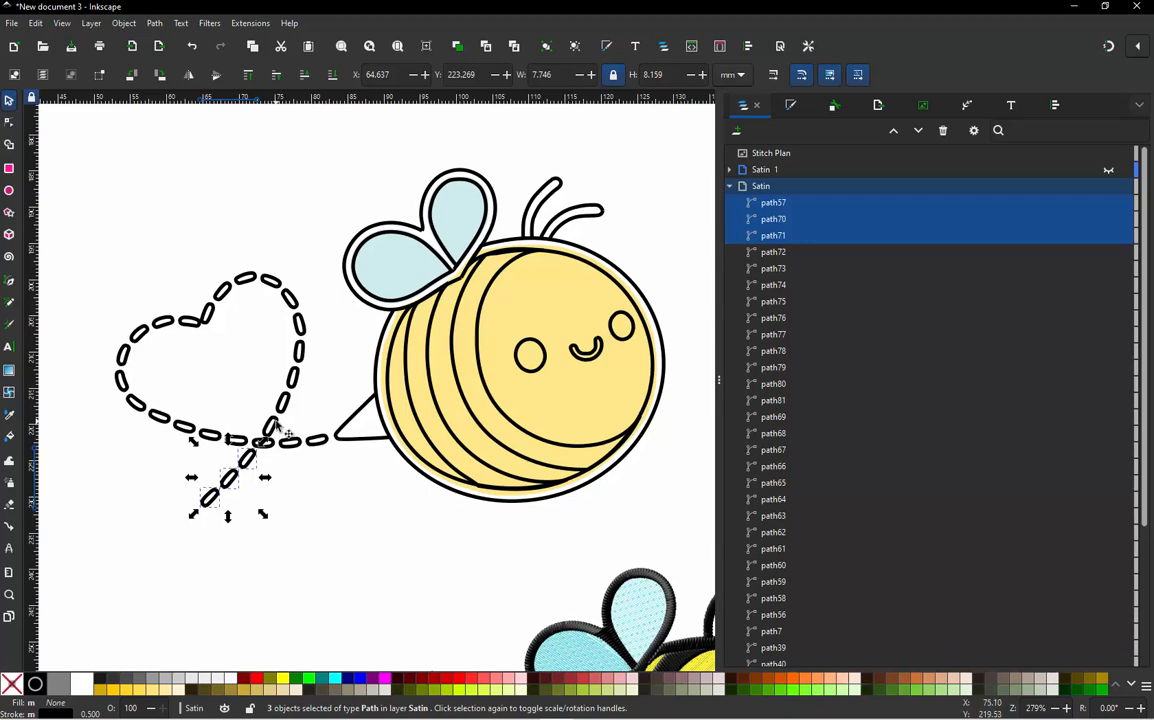
shift+click(280, 406)
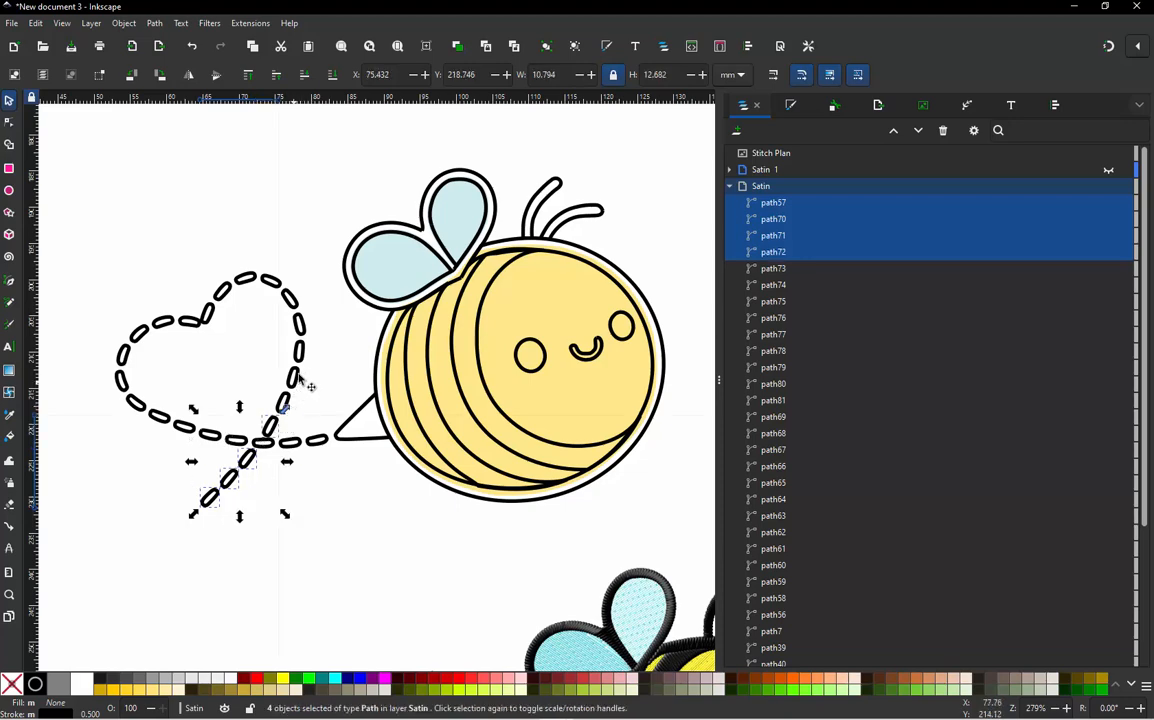
scroll(296, 385, up, 1)
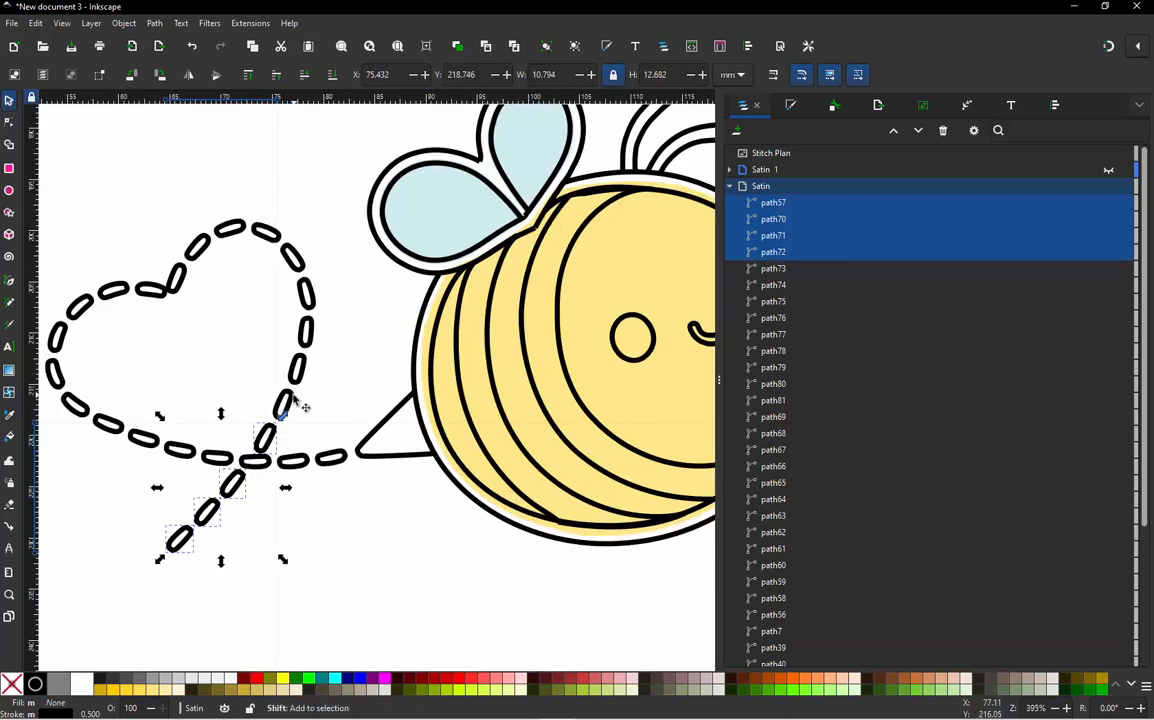
shift+click(299, 380)
shift+click(309, 342)
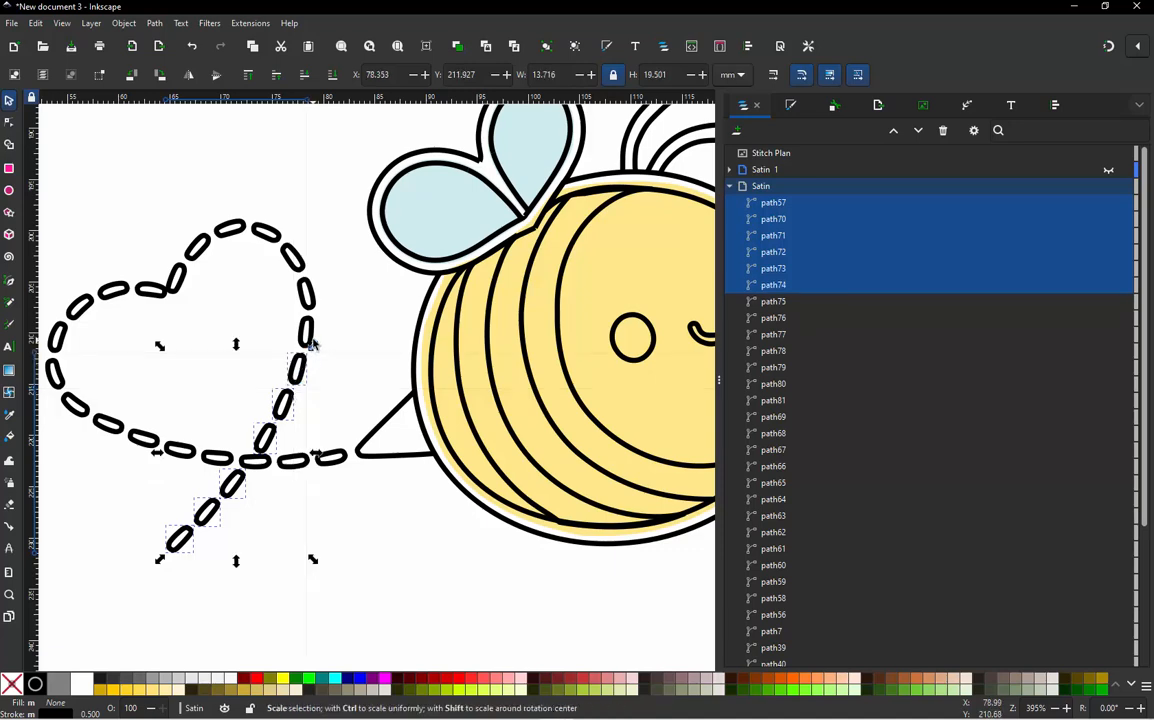
shift+click(318, 320)
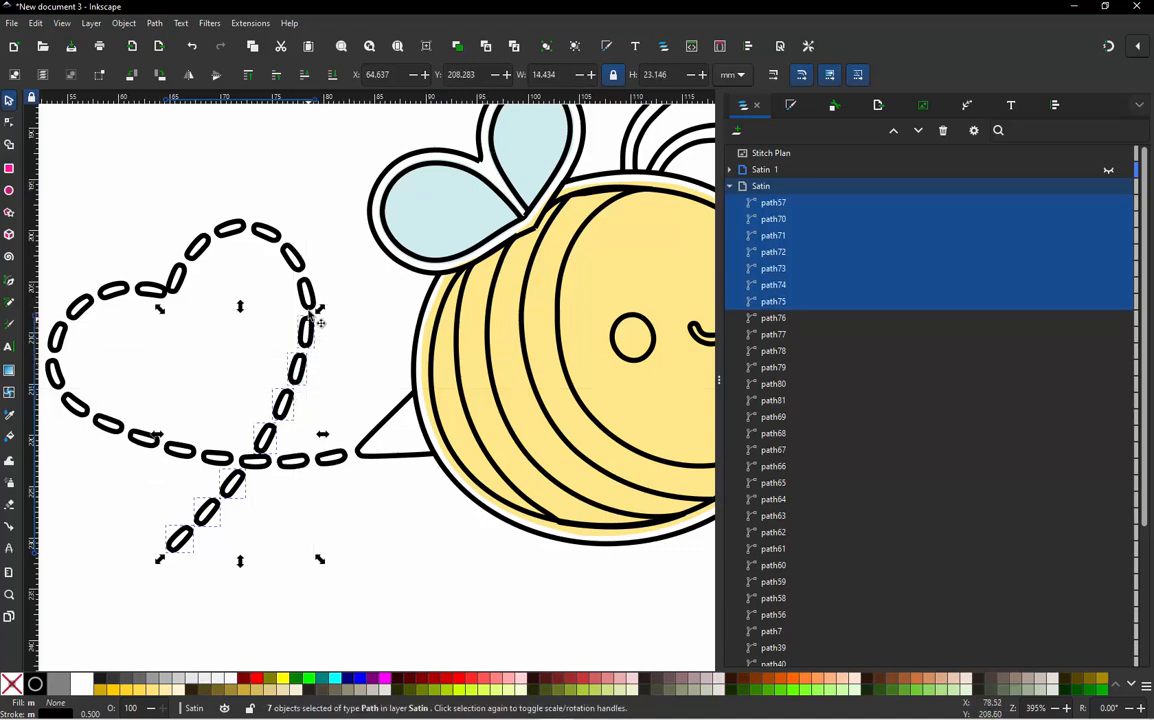
shift+click(294, 262)
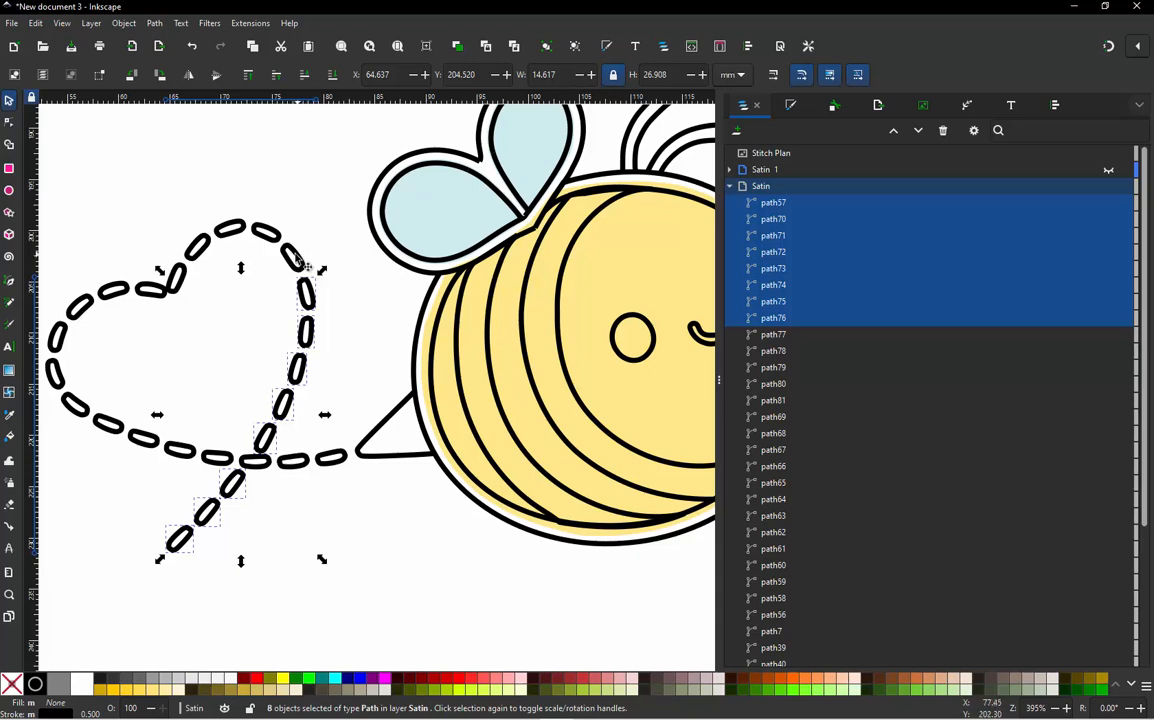
shift+click(267, 233)
shift+click(228, 227)
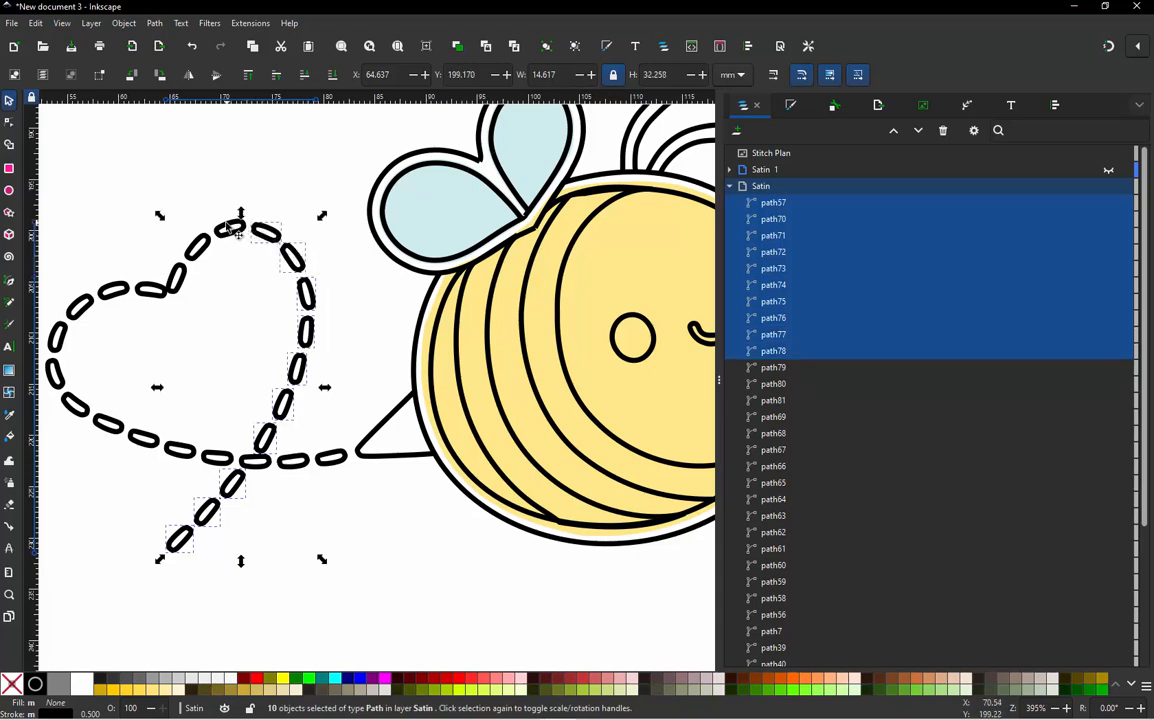
shift+click(200, 243)
shift+click(174, 278)
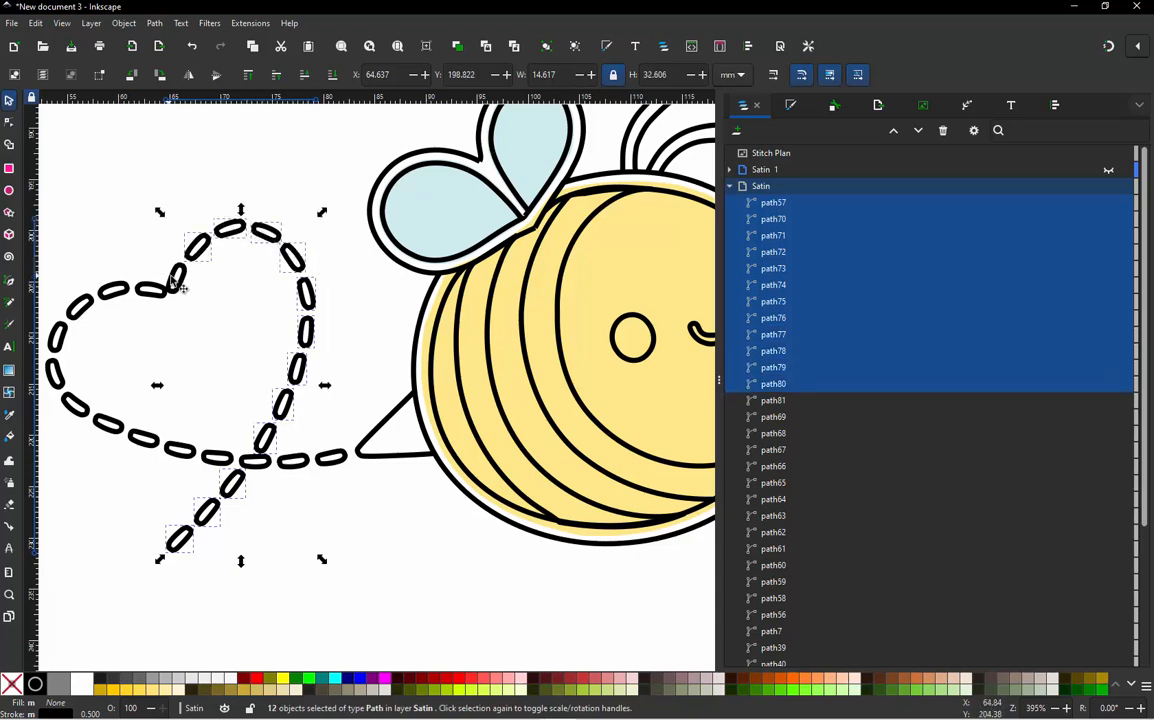
shift+click(162, 286)
shift+click(155, 289)
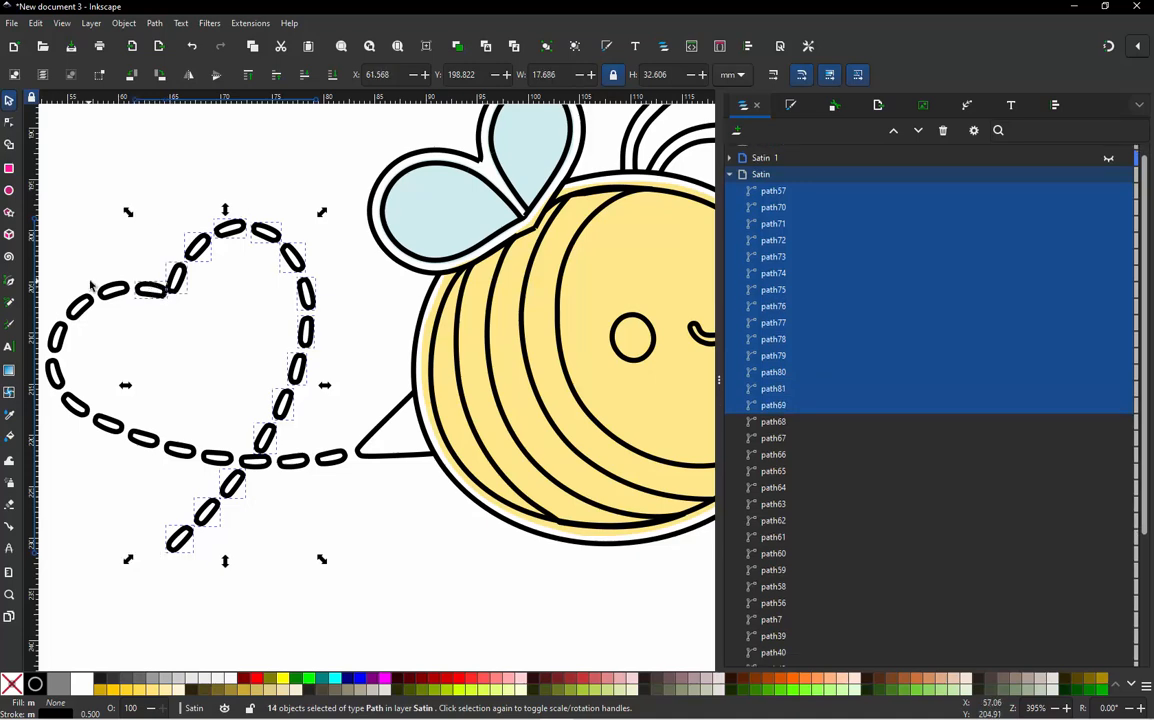
shift+click(71, 310)
shift+click(57, 338)
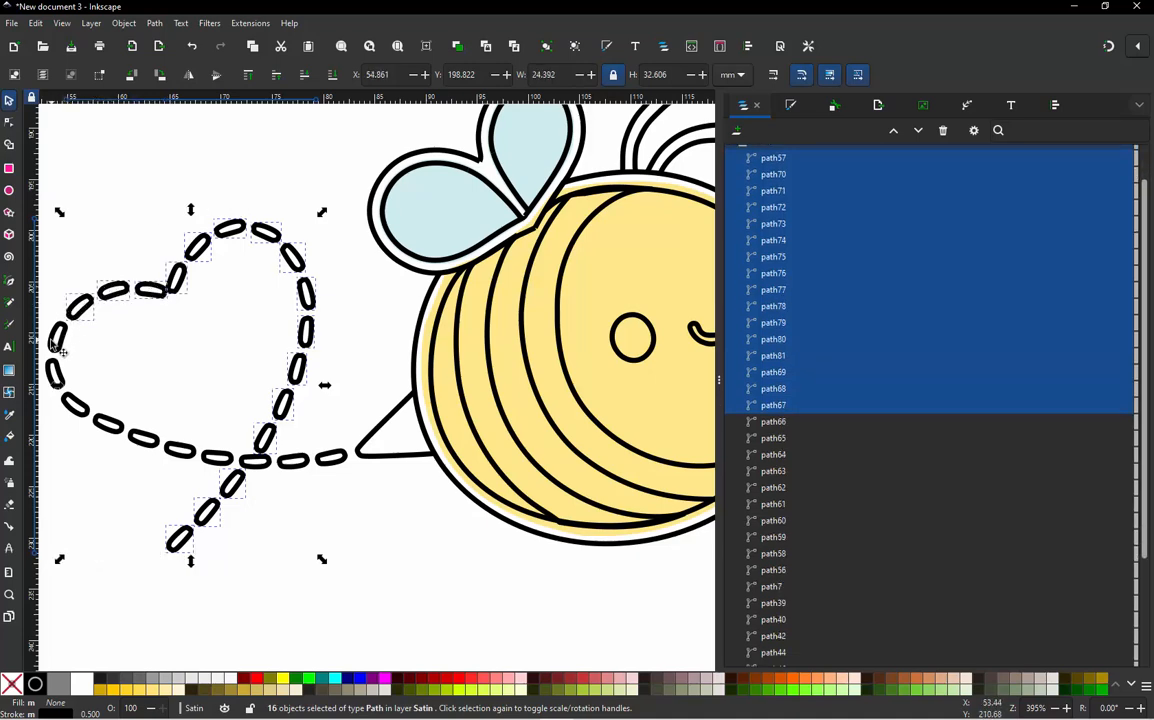
shift+click(53, 376)
shift+click(75, 412)
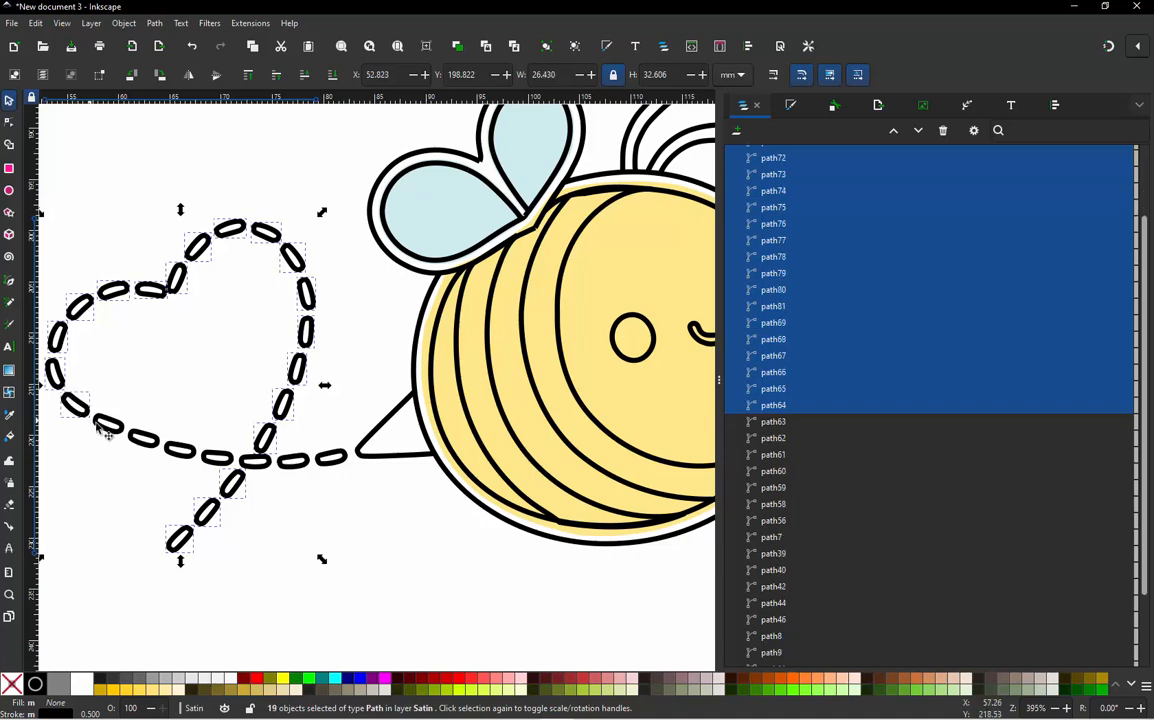
shift+click(107, 428)
shift+click(143, 443)
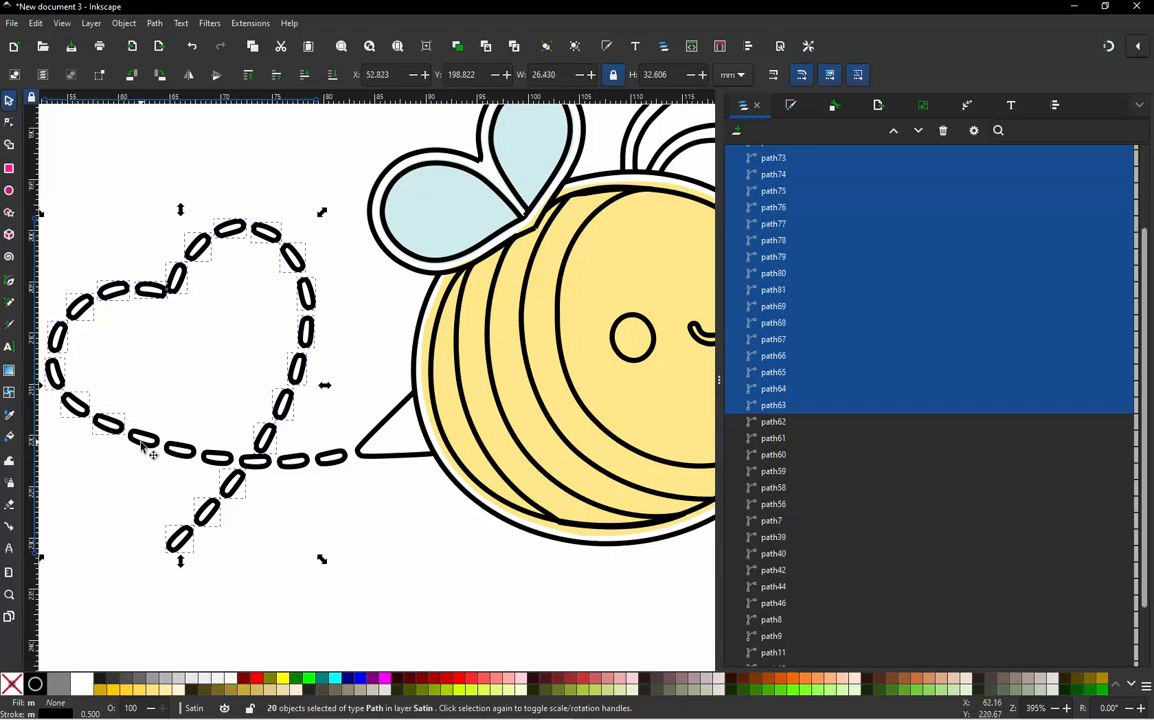
shift+click(180, 450)
shift+click(214, 462)
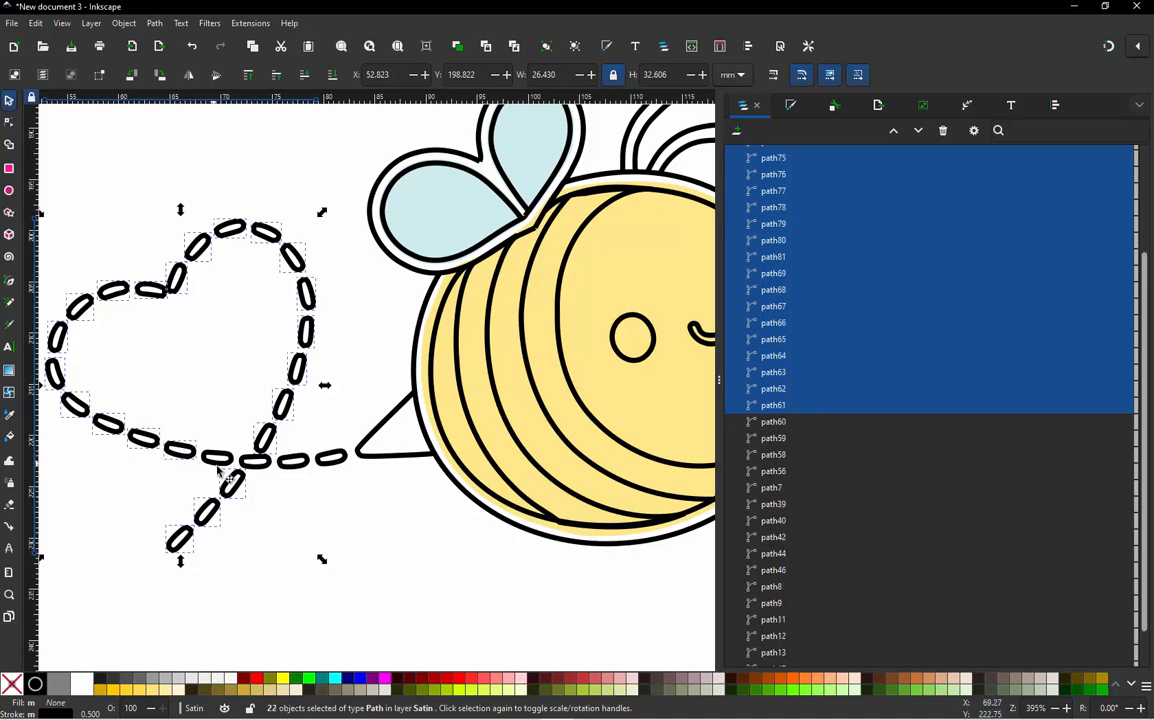
shift+click(253, 462)
shift+click(290, 462)
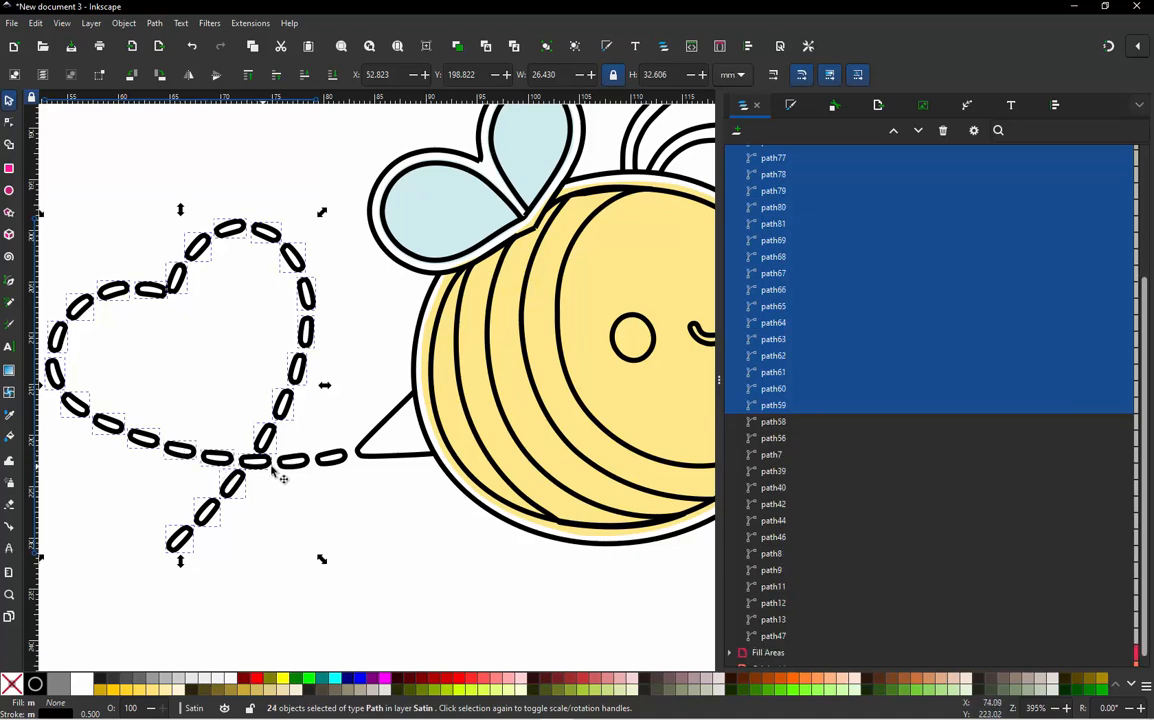
shift+click(330, 462)
shift+click(341, 470)
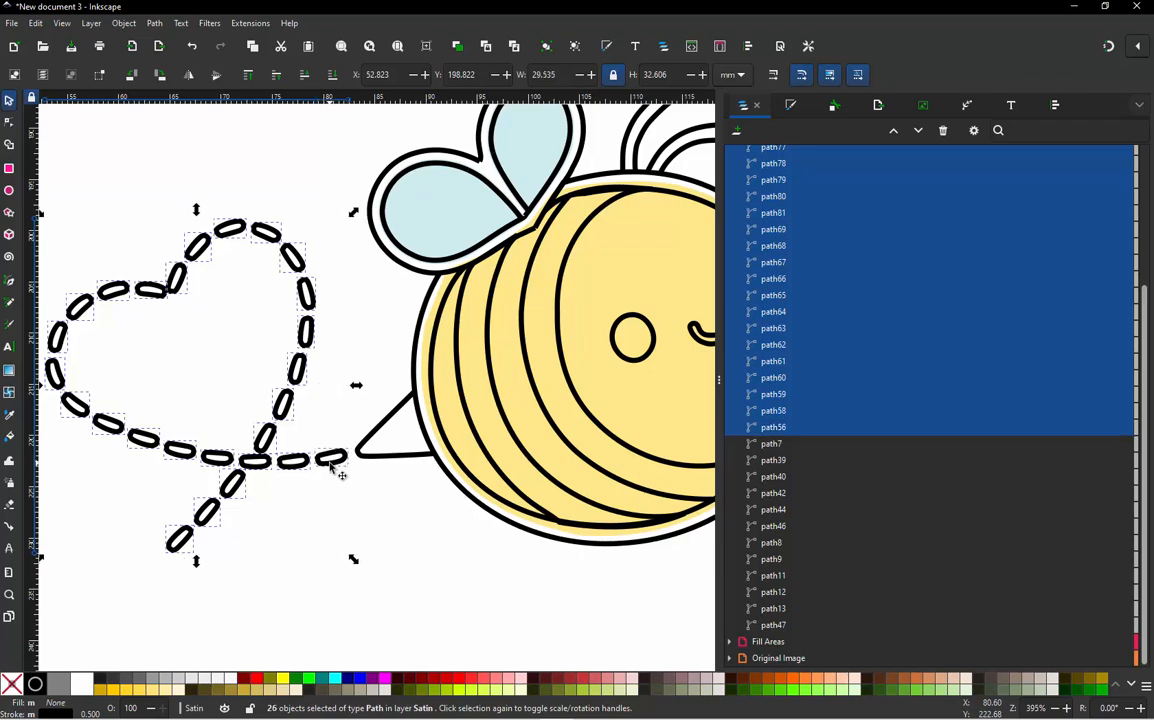
Re-stack the selected trail dashes in order of selection with Ink/Stitch.
scroll(240, 400, down, 2)
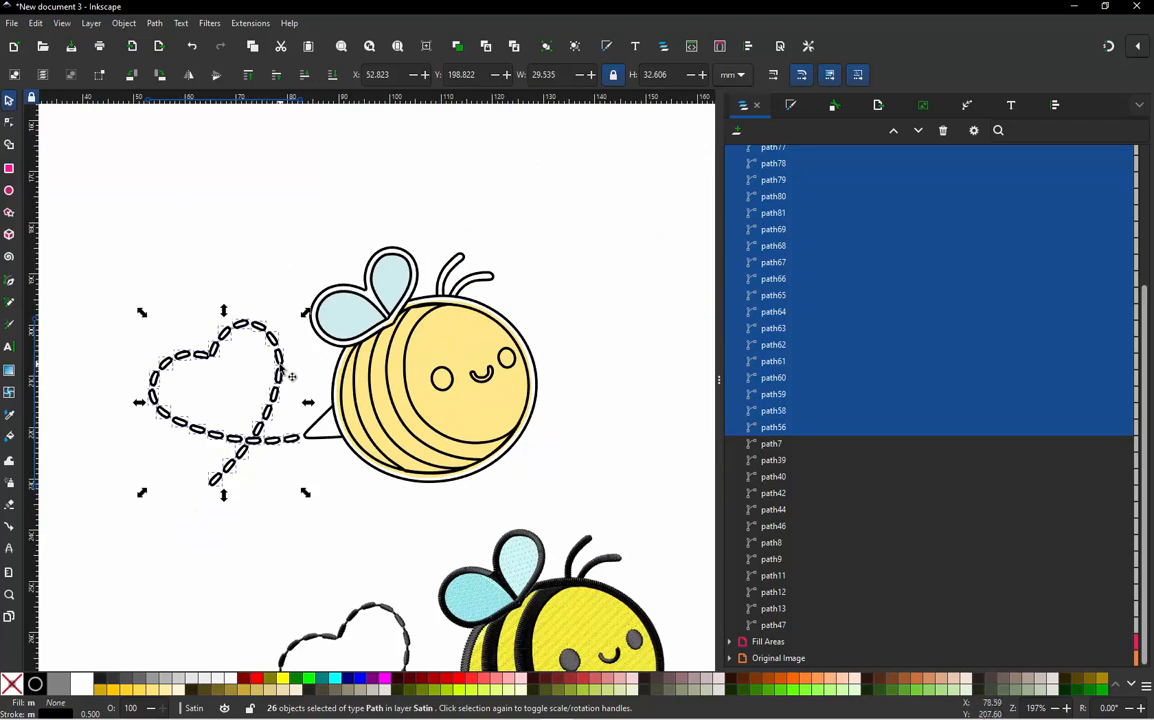
drag(255, 333, 81, 247)
drag(117, 306, 240, 388)
click(250, 23)
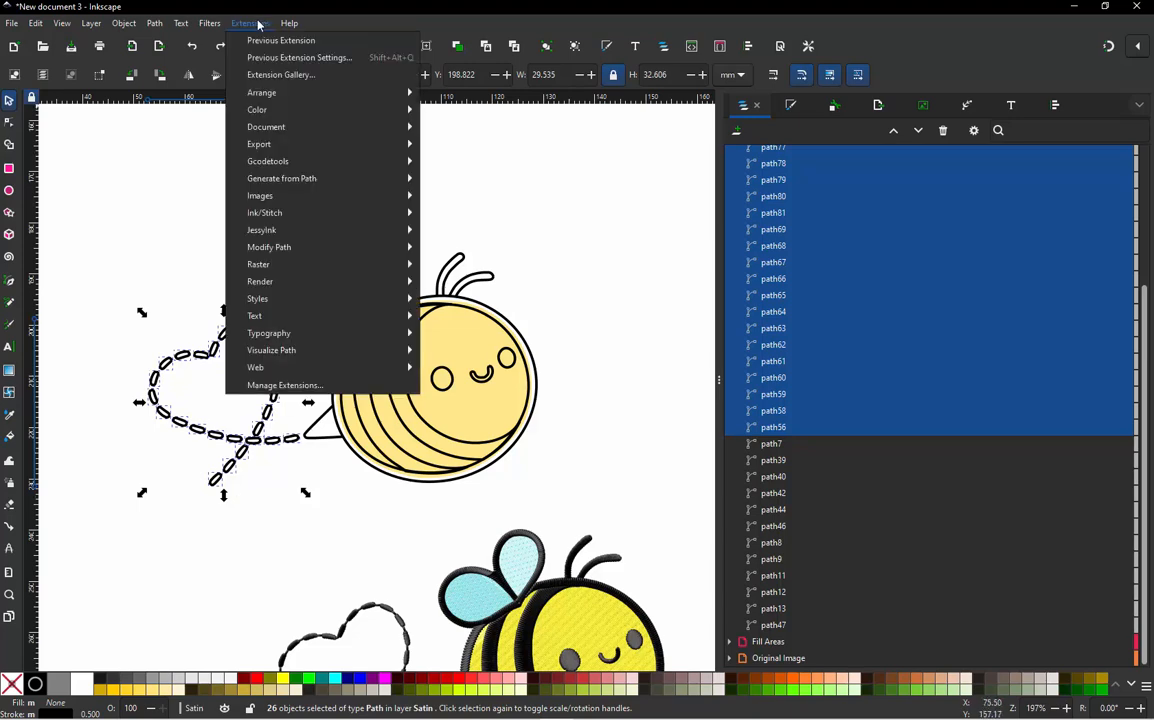
mouse_move(311, 220)
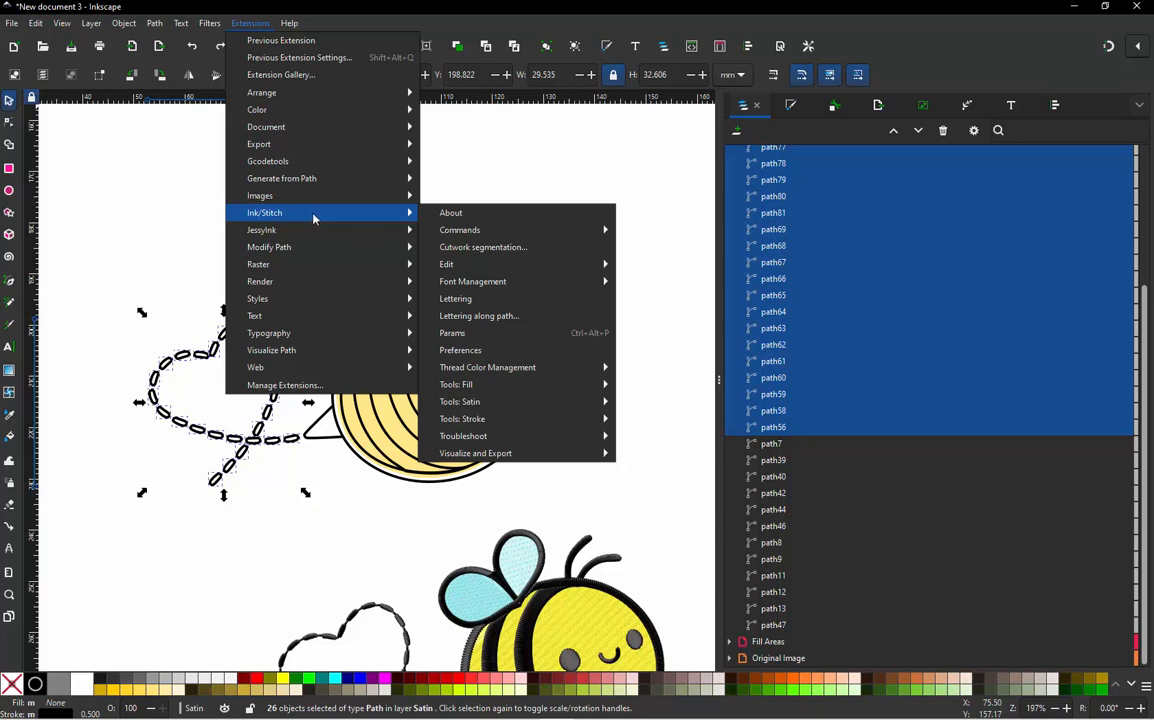
mouse_move(467, 268)
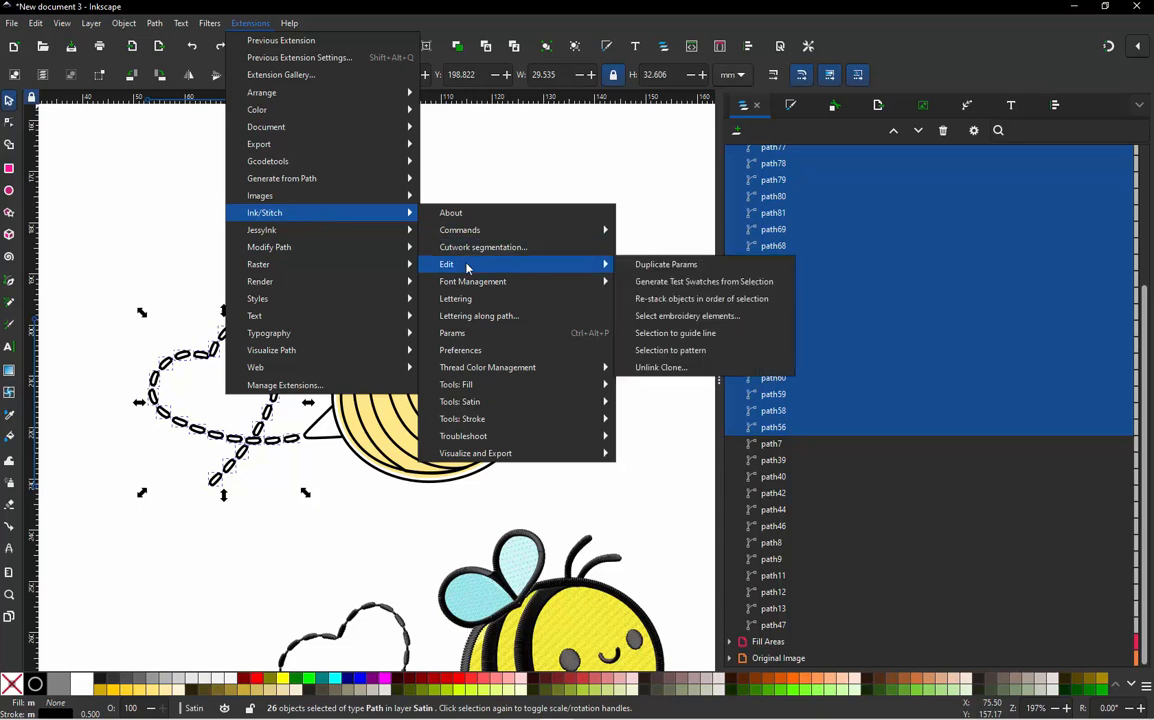
click(688, 299)
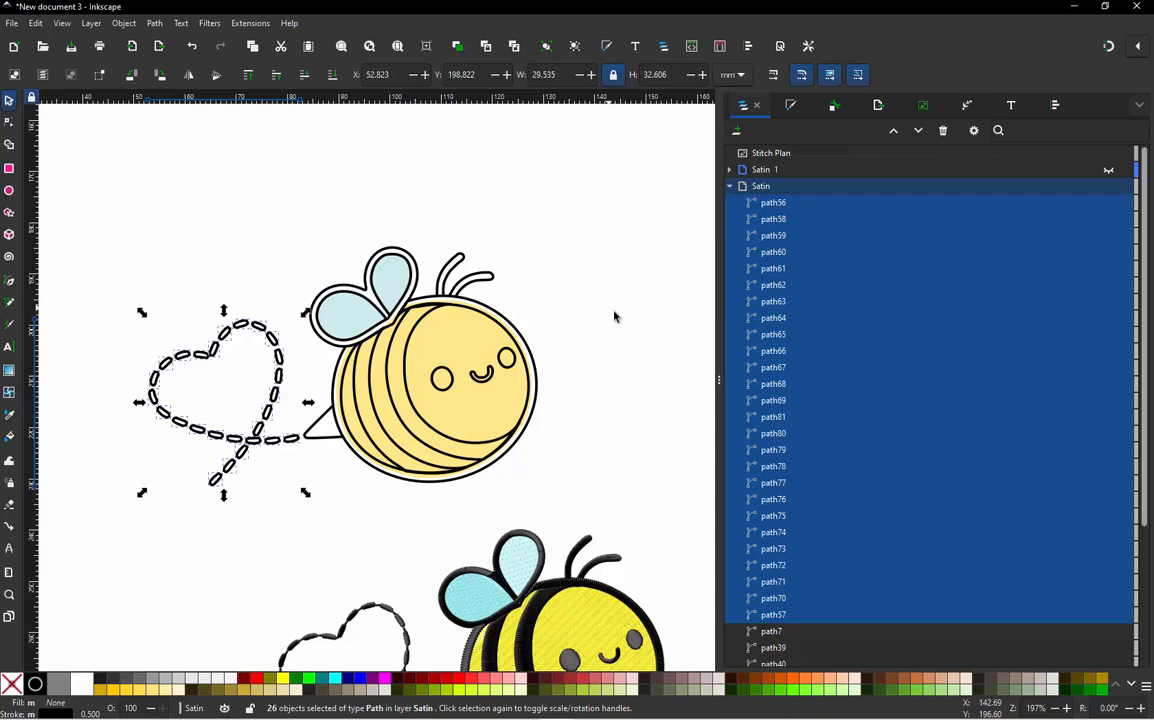
Move the selected trail dashes to the end of the Satin layer, directly below path47.
scroll(906, 399, down, 4)
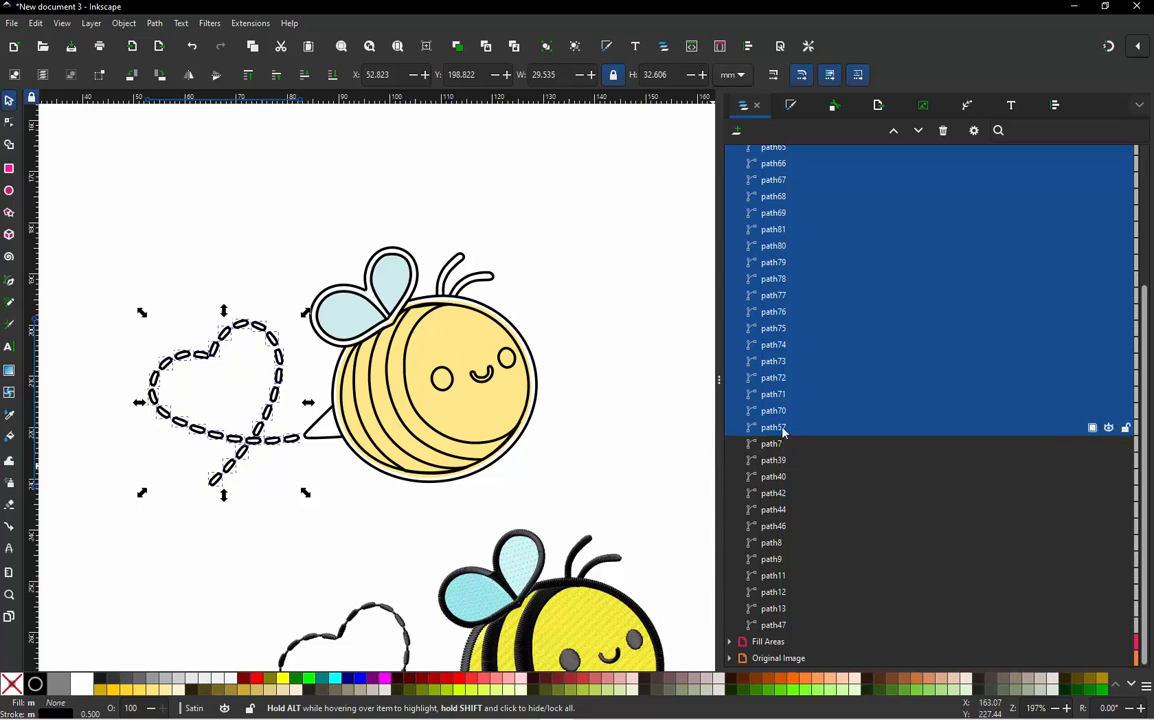
drag(783, 432, 792, 633)
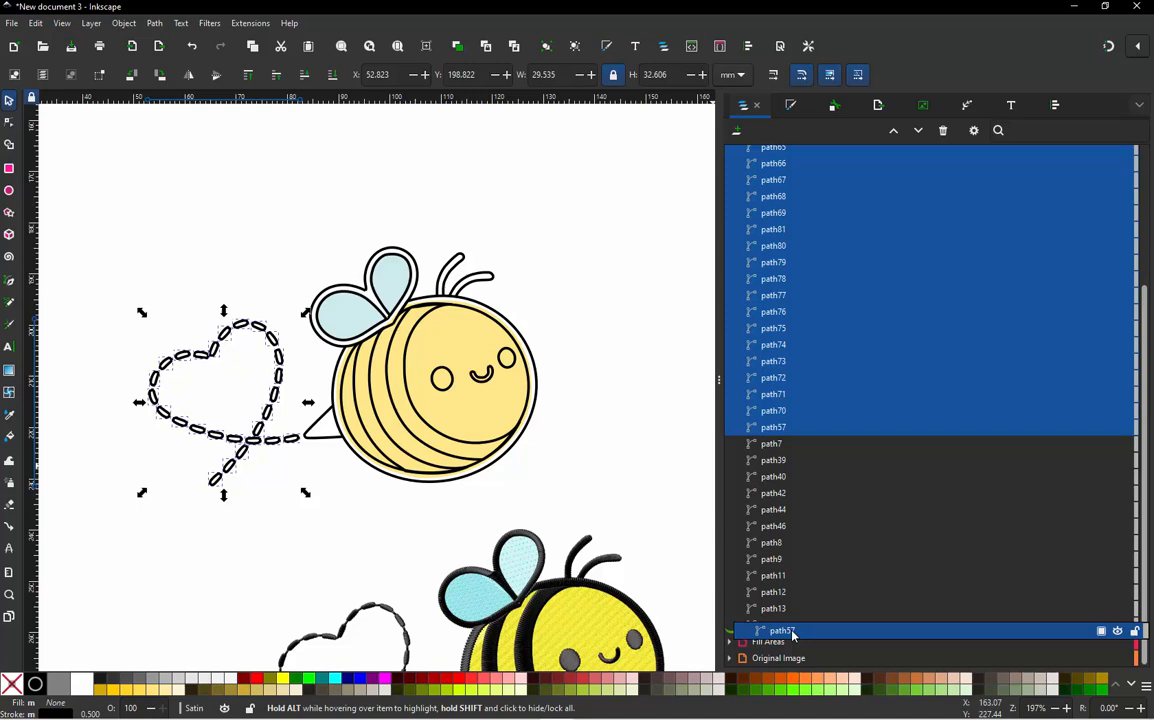
drag(793, 634, 793, 636)
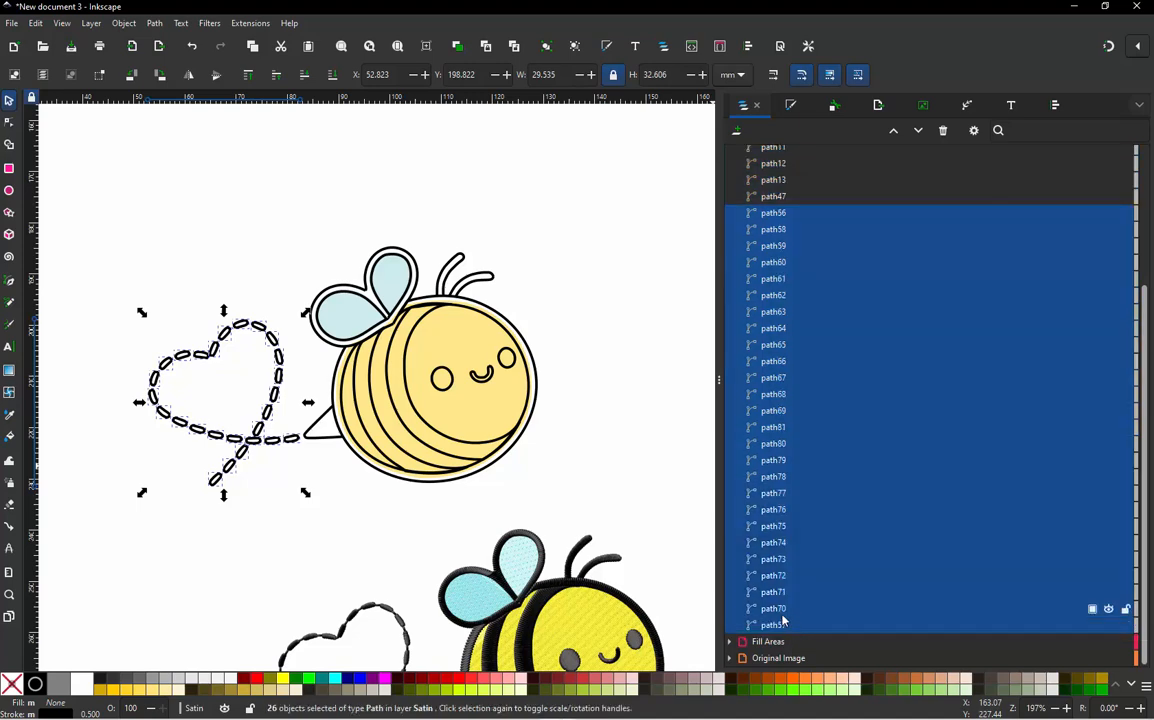
scroll(793, 625, up, 2)
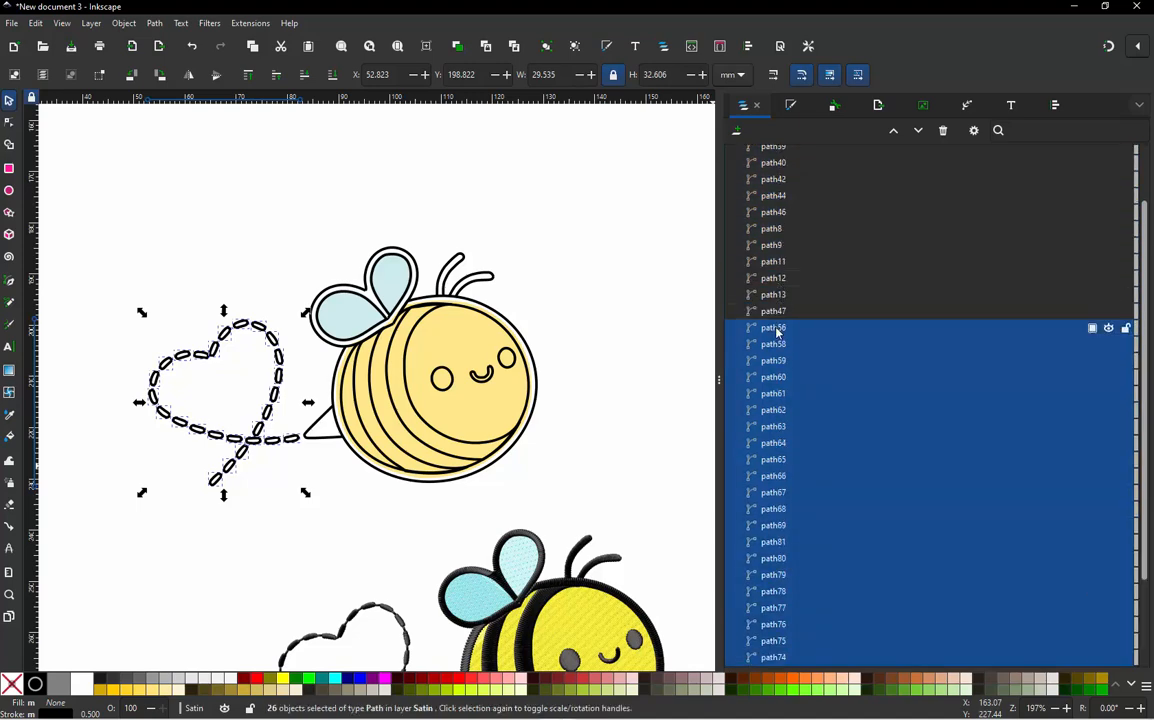
scroll(777, 333, down, 2)
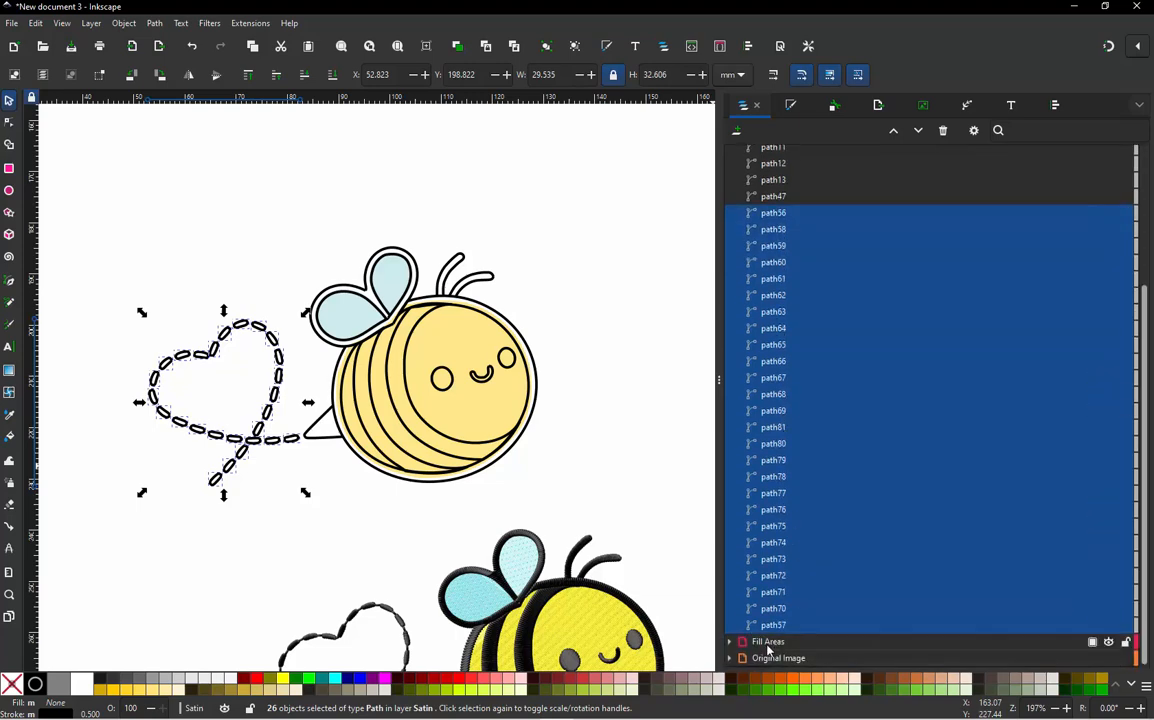
Expand the Fill Areas layer and check which paths are the bee's wing and body fills.
click(730, 641)
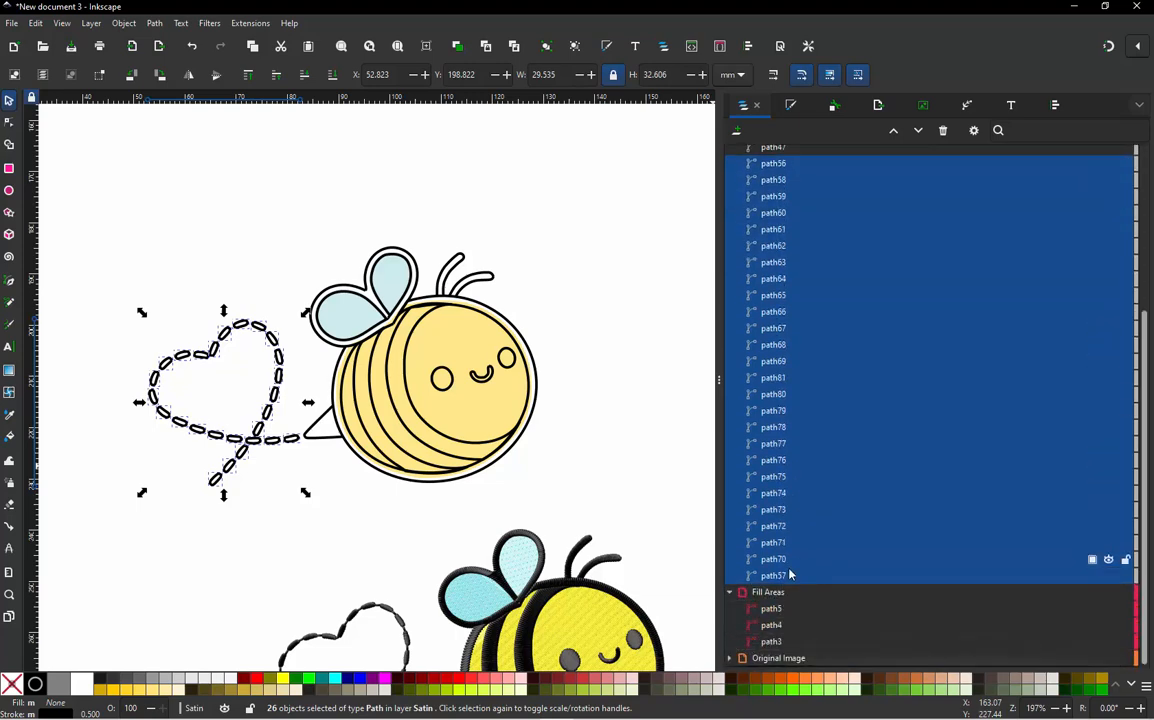
click(340, 330)
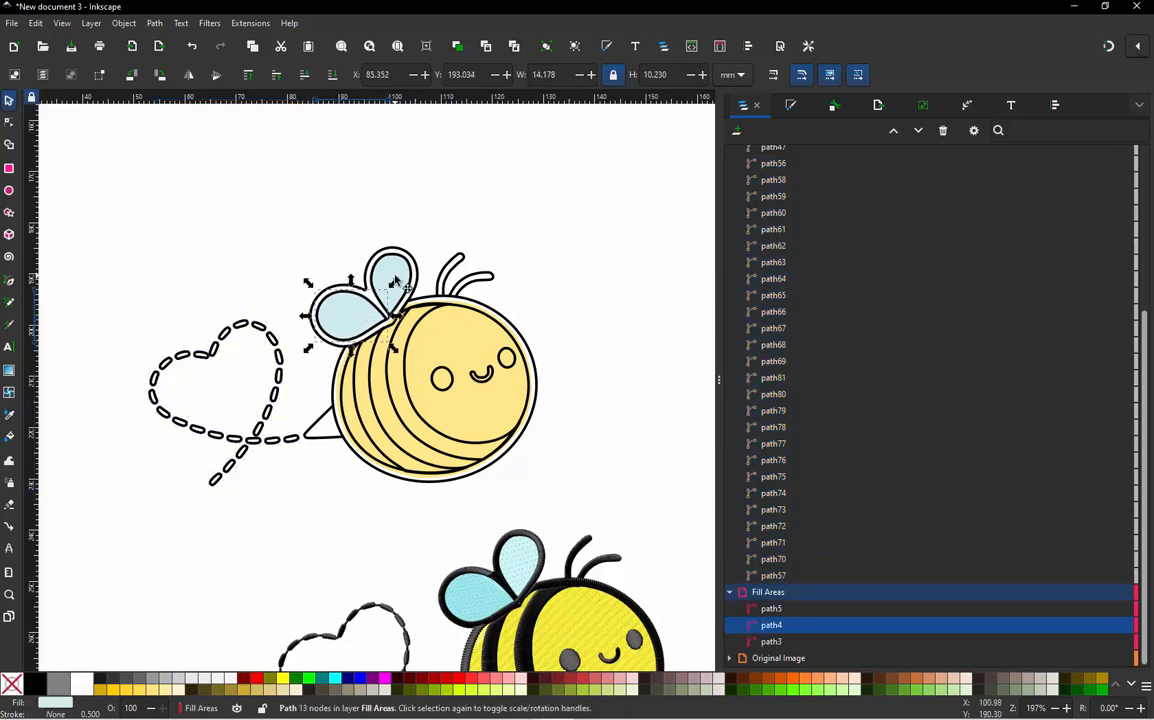
click(368, 262)
click(345, 311)
click(515, 356)
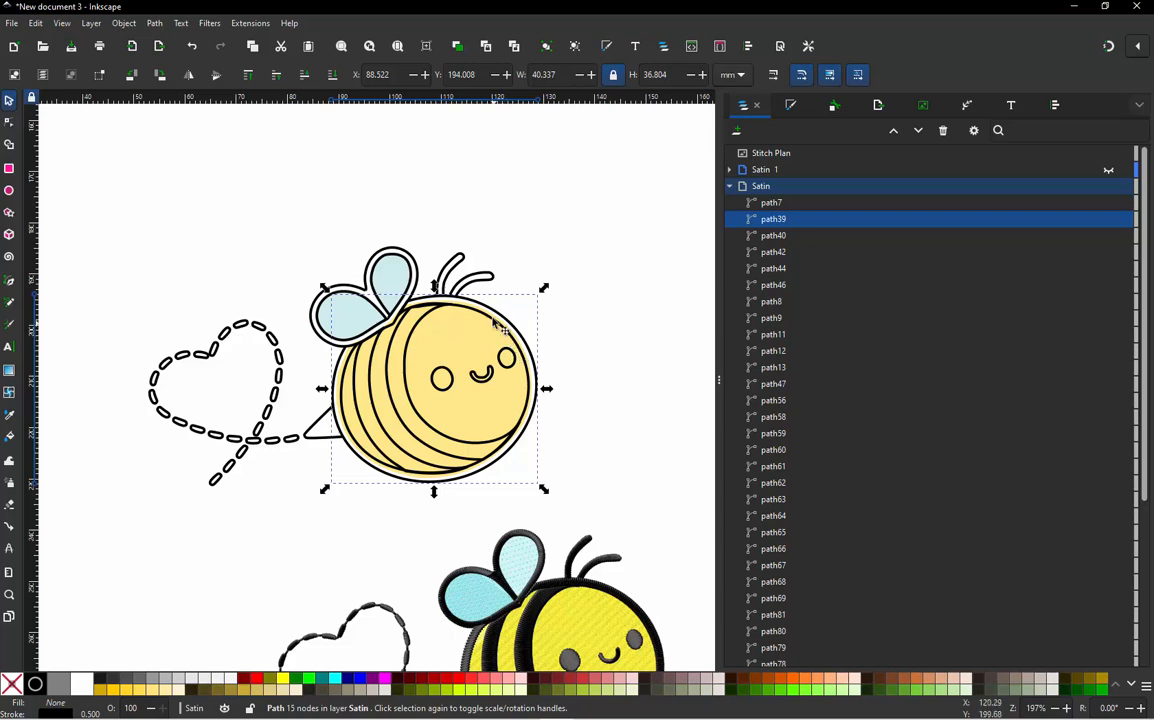
click(543, 275)
click(480, 344)
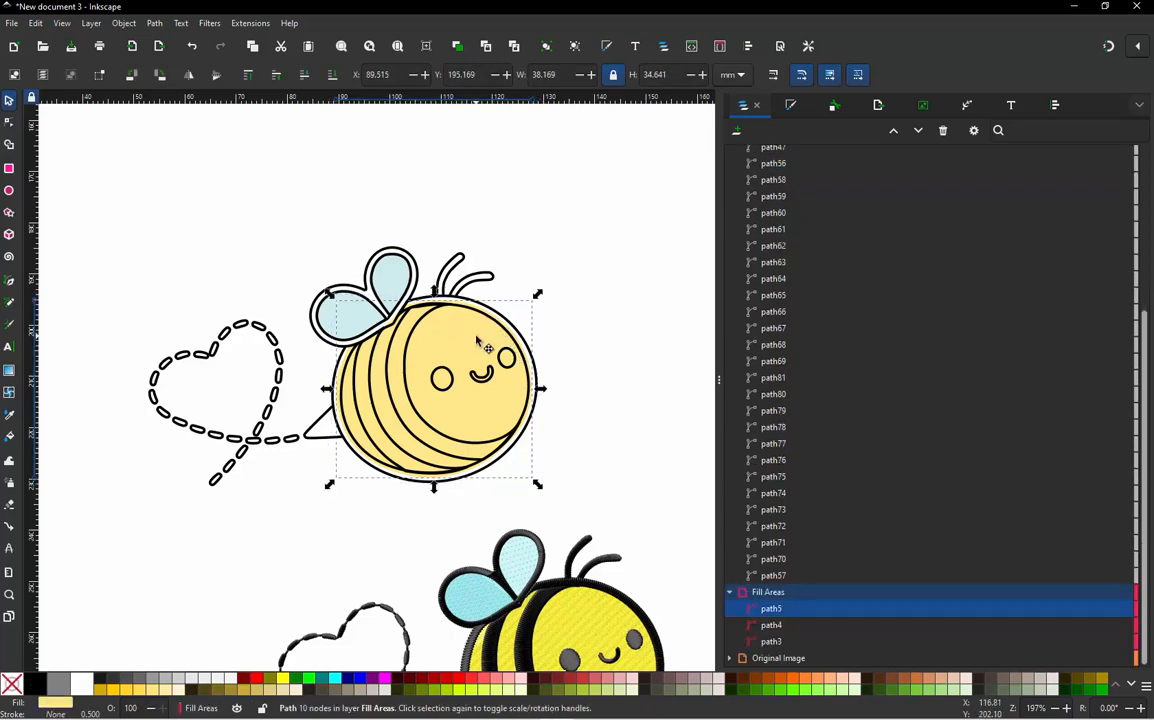
Rename the bee's body fill (path5) as Yellow Fill and its left wing fill (path4) as Left Wing.
double_click(774, 609)
text(Yellow Fill)
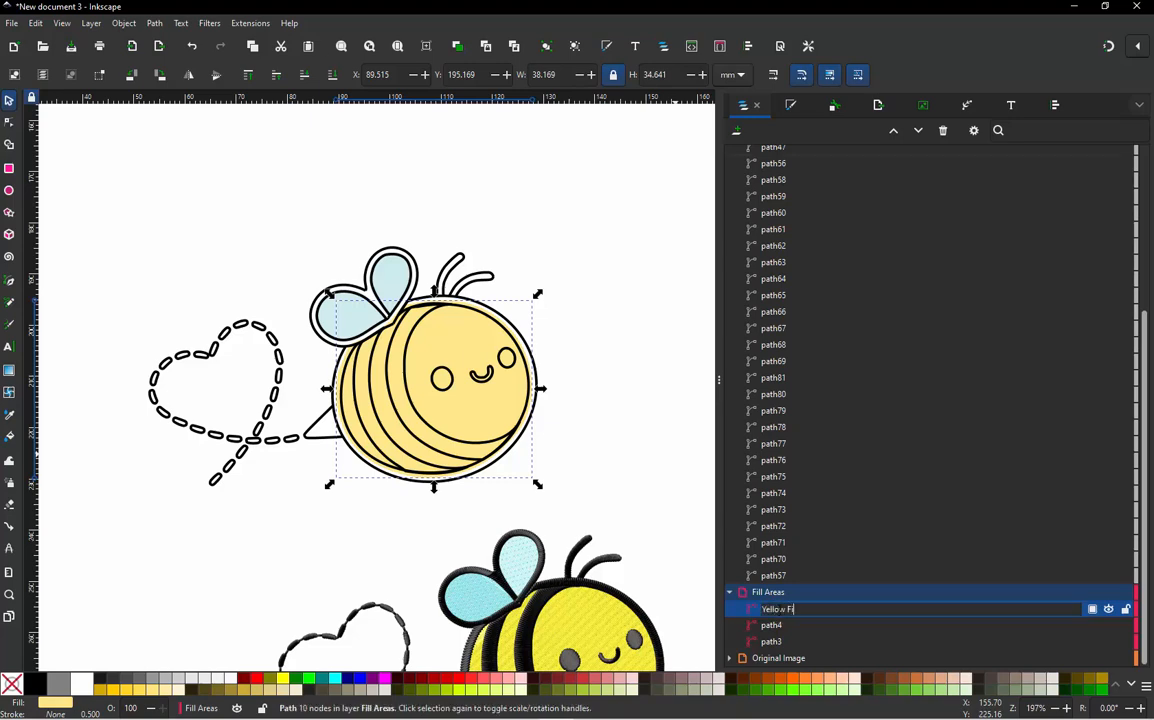
click(770, 630)
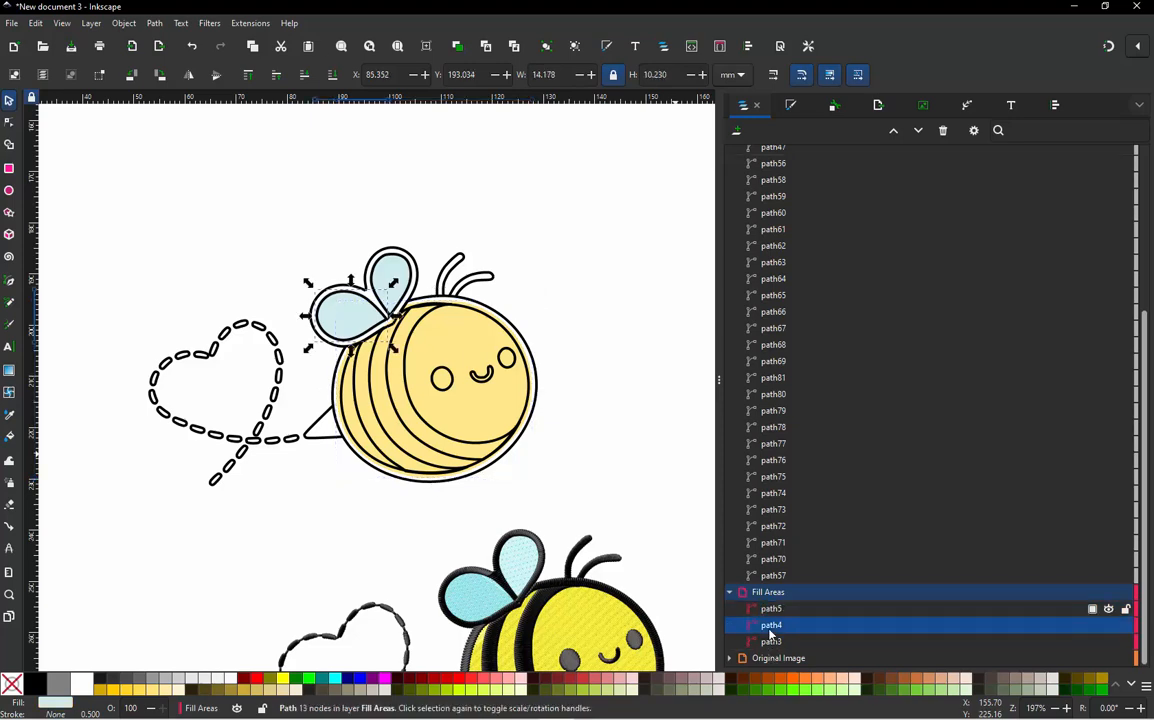
double_click(770, 630)
text(Left Wing)
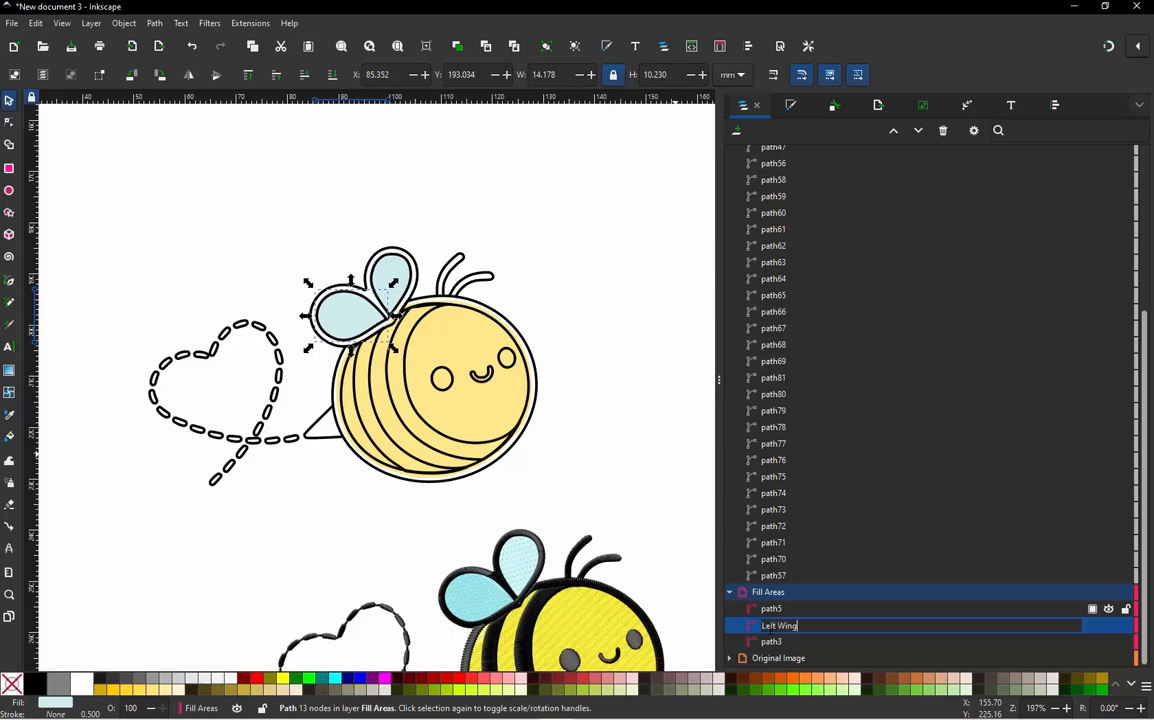
key(Return)
click(768, 613)
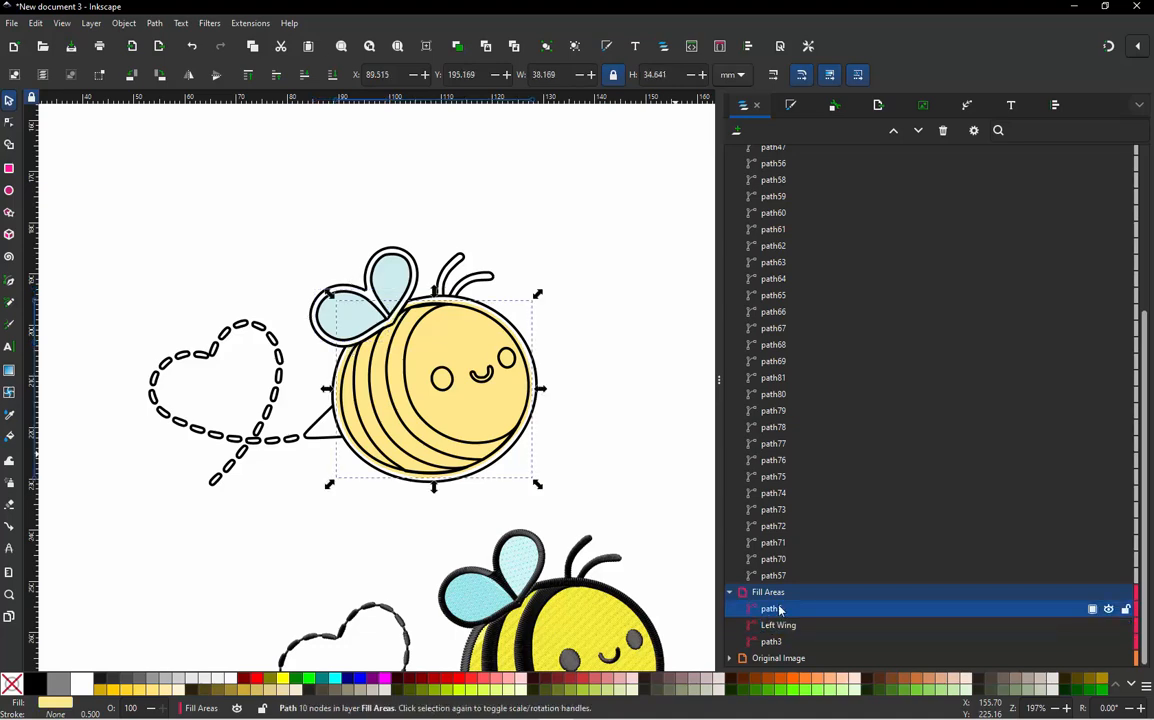
click(780, 610)
text(Yellow Fill)
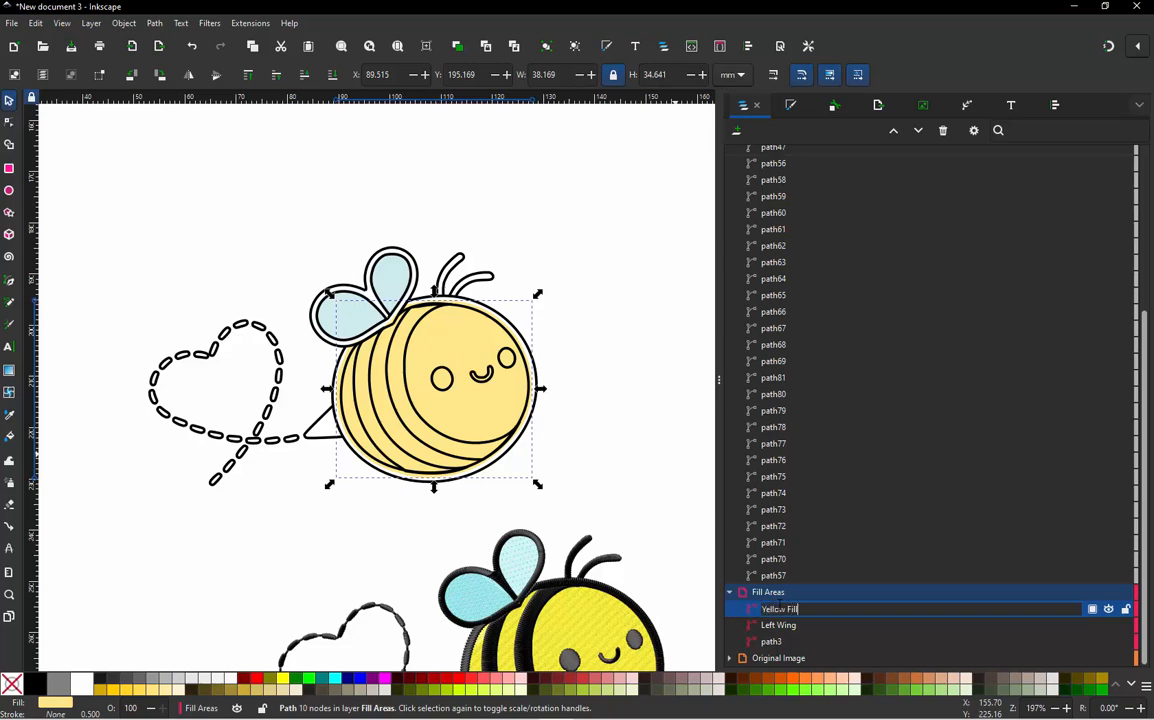
key(Return)
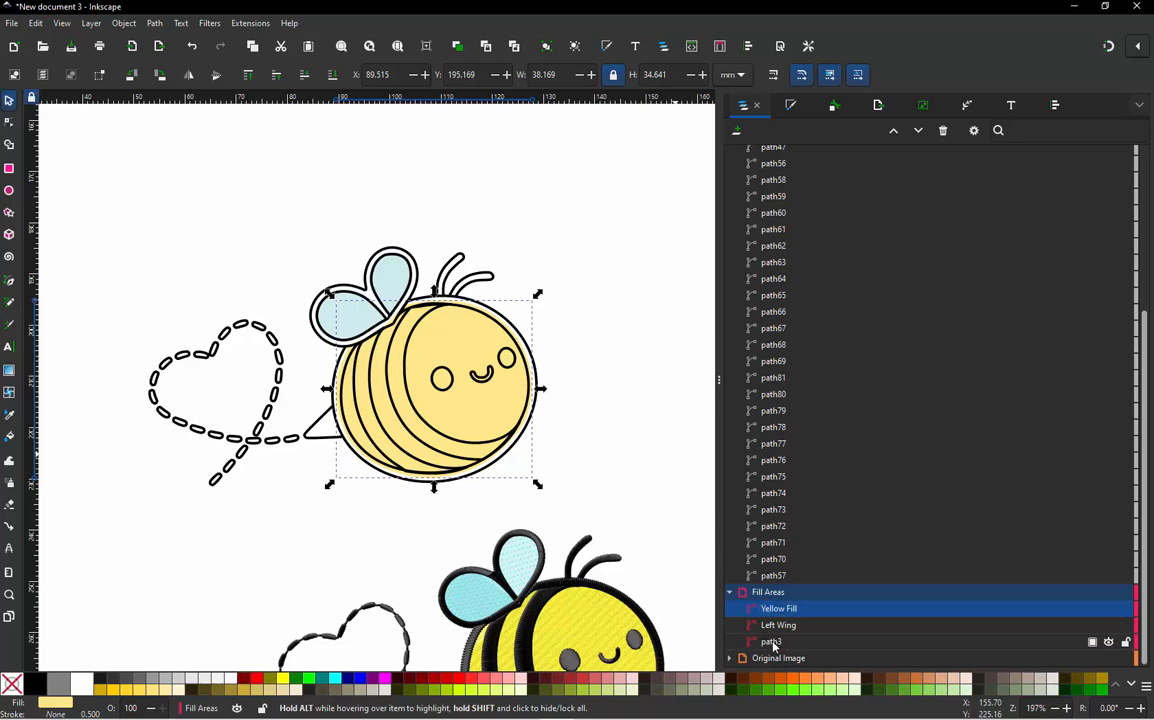
Rename the remaining wing fill (path3) in the Fill Areas layer as Right Wing.
click(773, 643)
click(774, 643)
text(Right Wi)
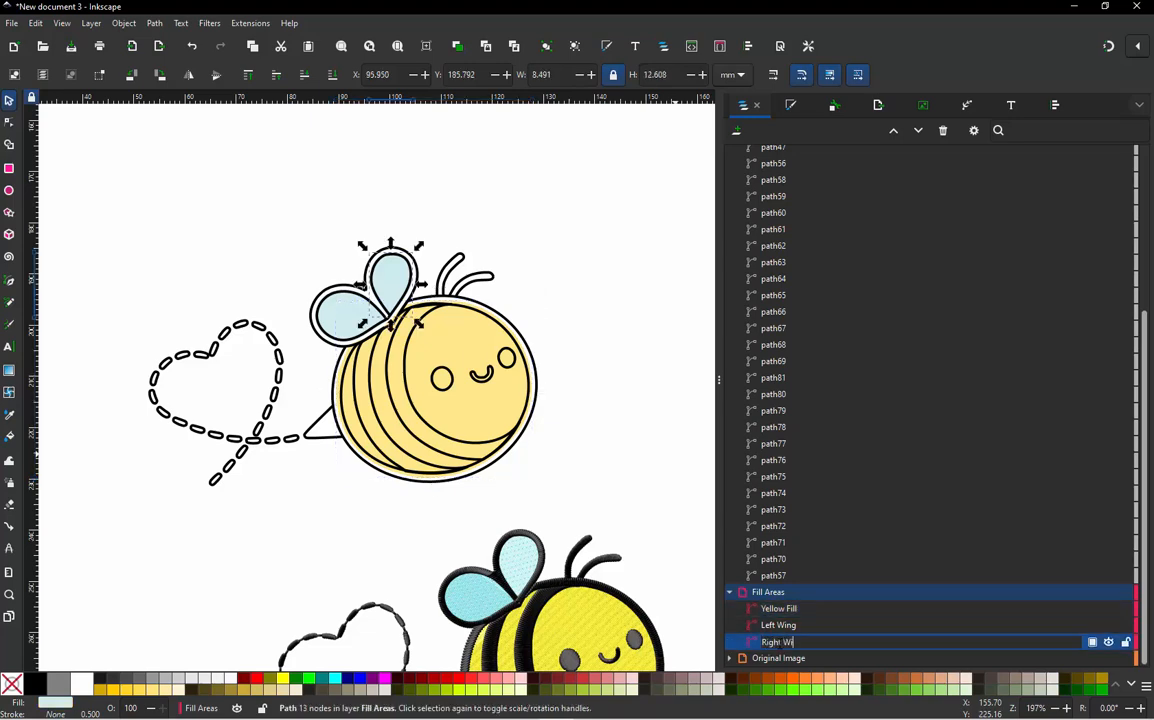
text(ng)
key(Return)
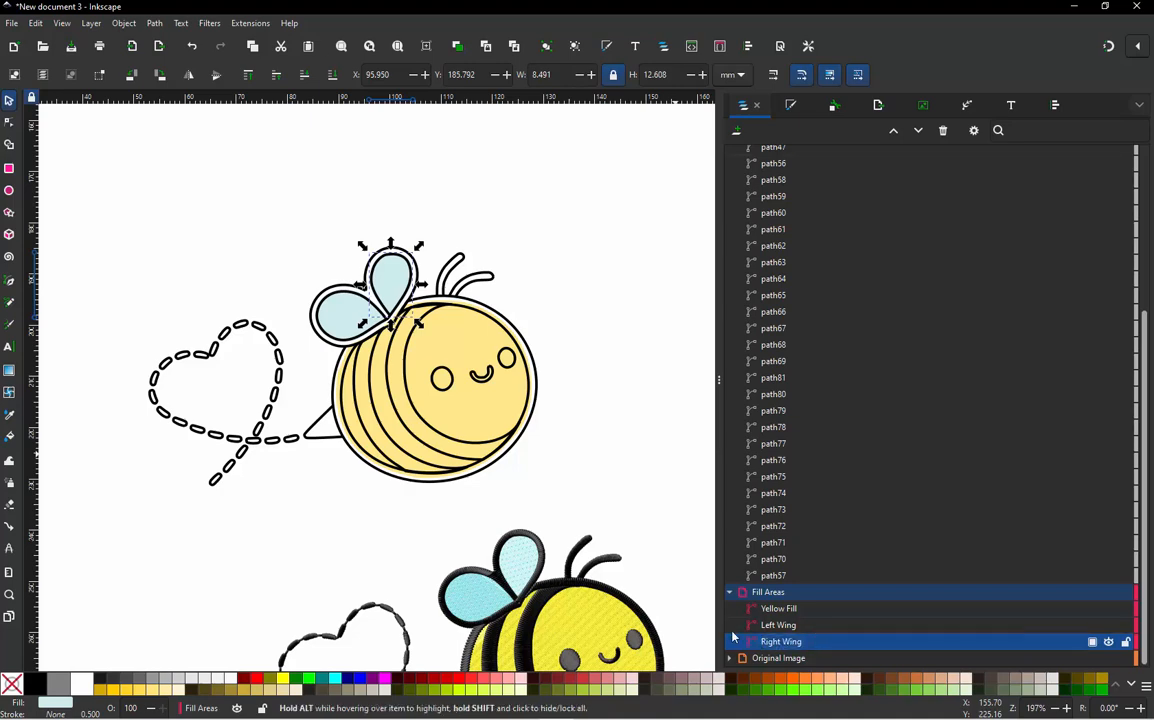
Select both wing fills, left wing first, and watch their stitching order in the Ink/Stitch simulator.
click(592, 470)
click(338, 305)
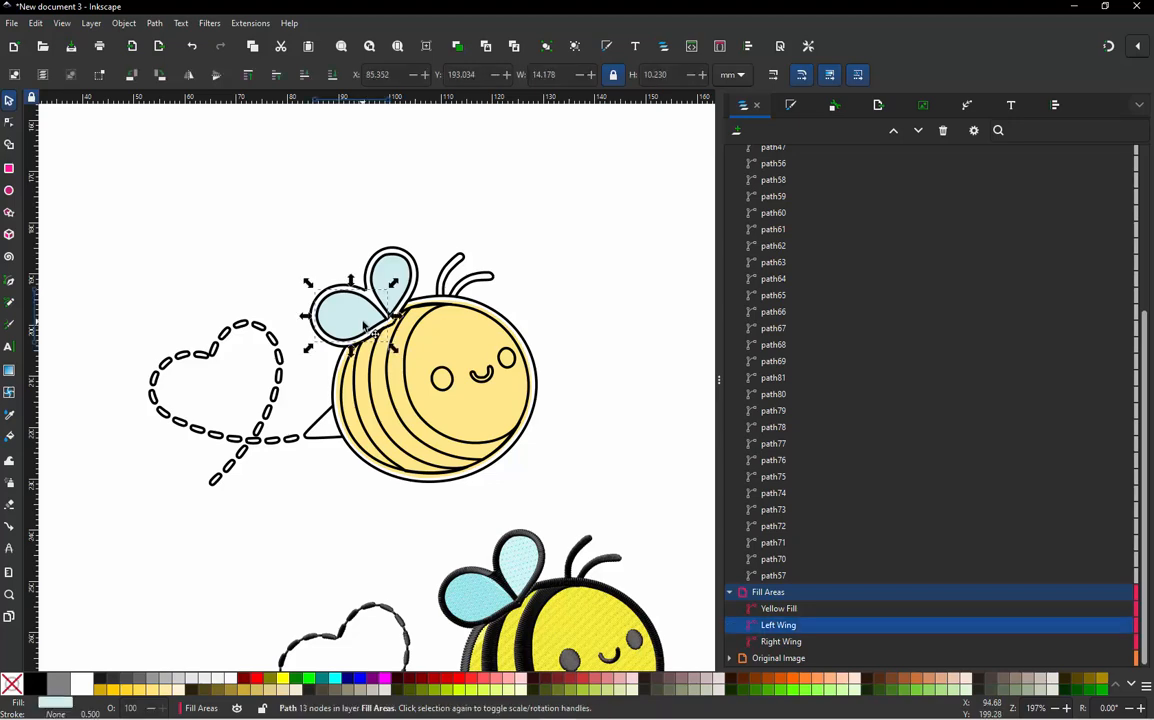
shift+click(396, 272)
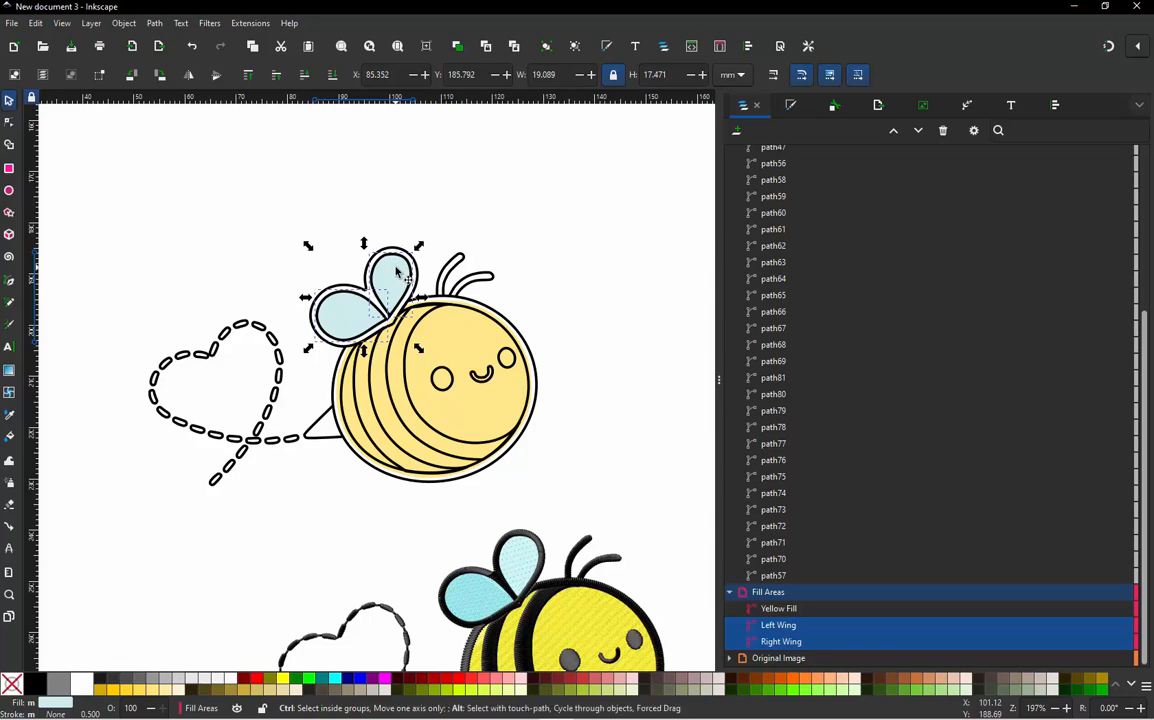
key(ctrl+shift+p)
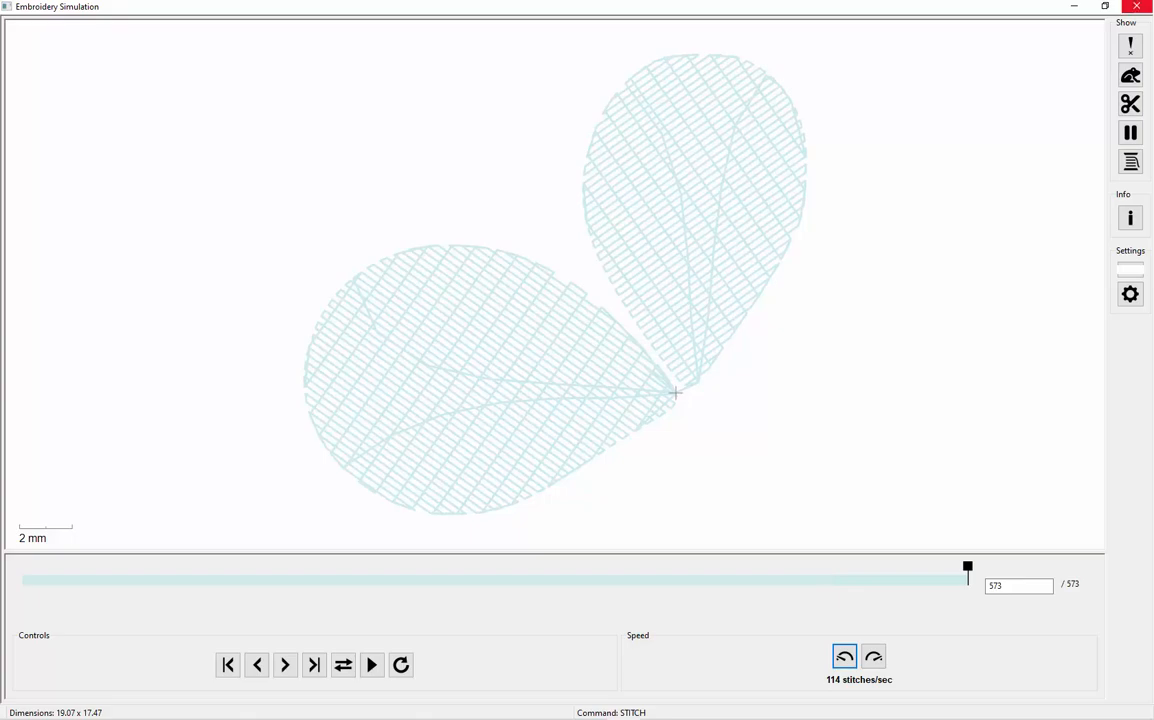
click(1143, 7)
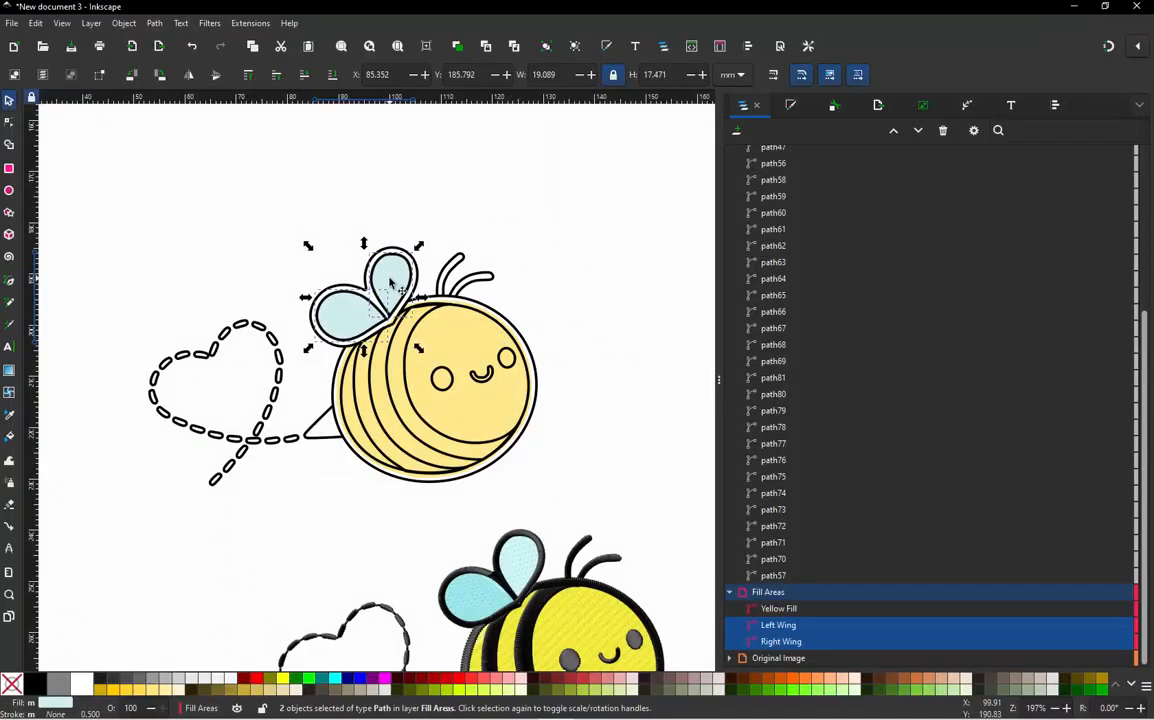
click(251, 23)
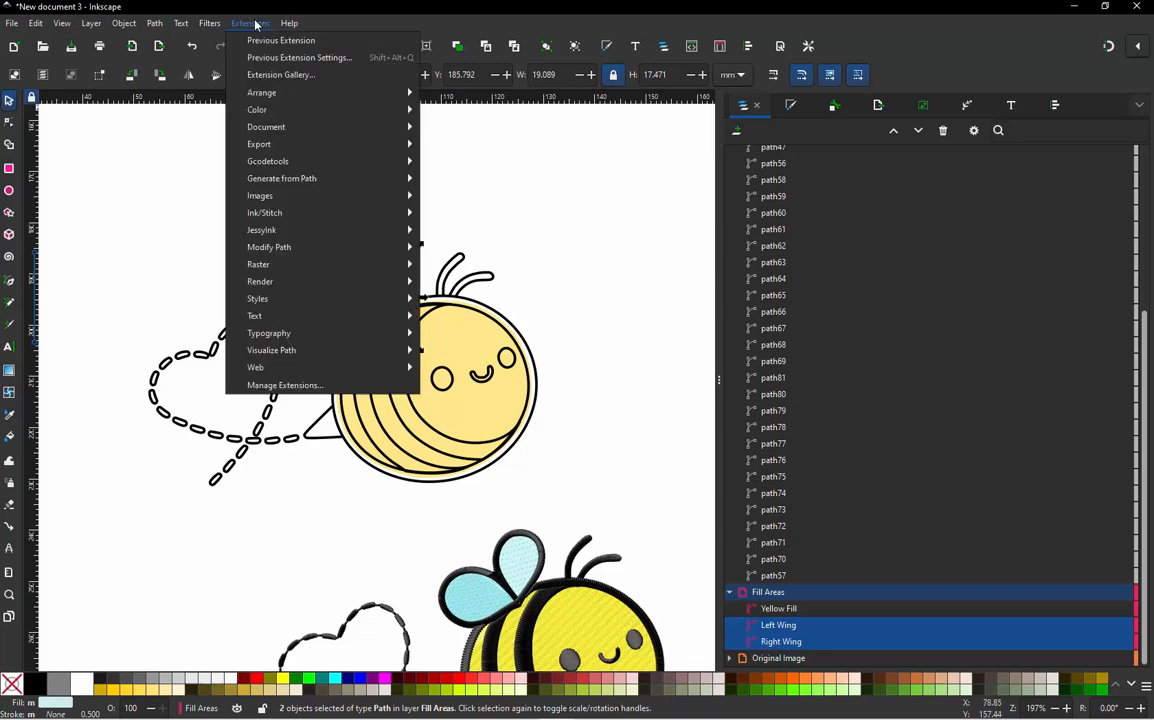
click(299, 213)
mouse_move(560, 453)
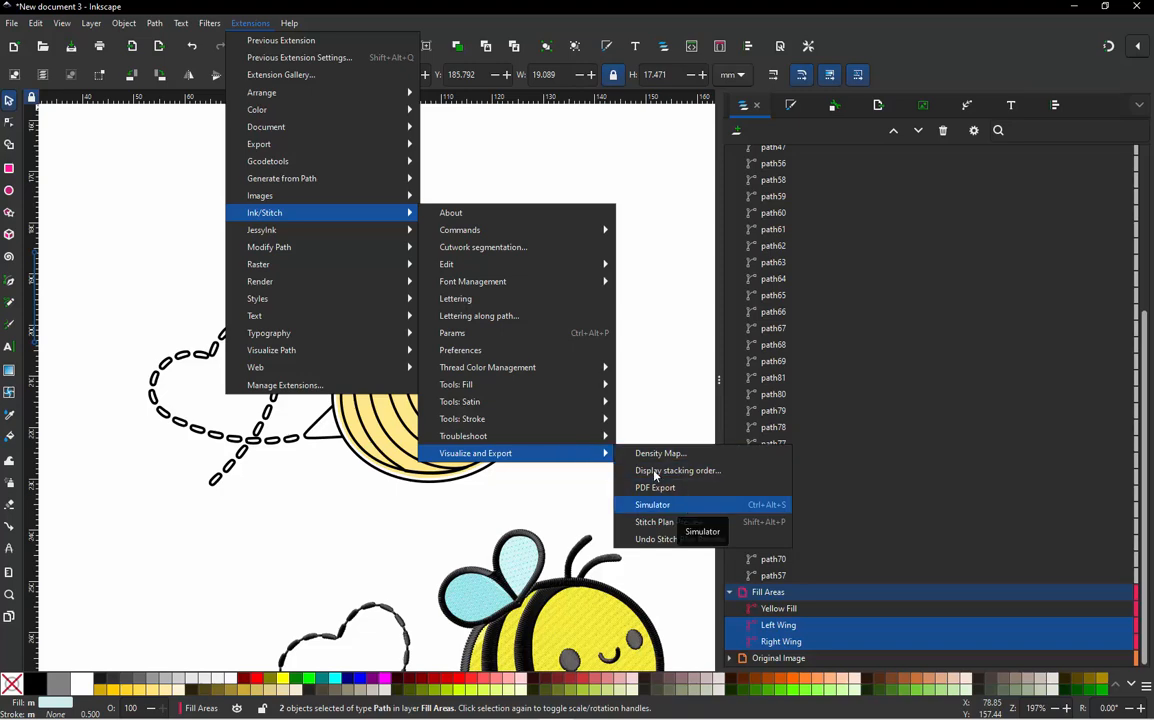
click(647, 376)
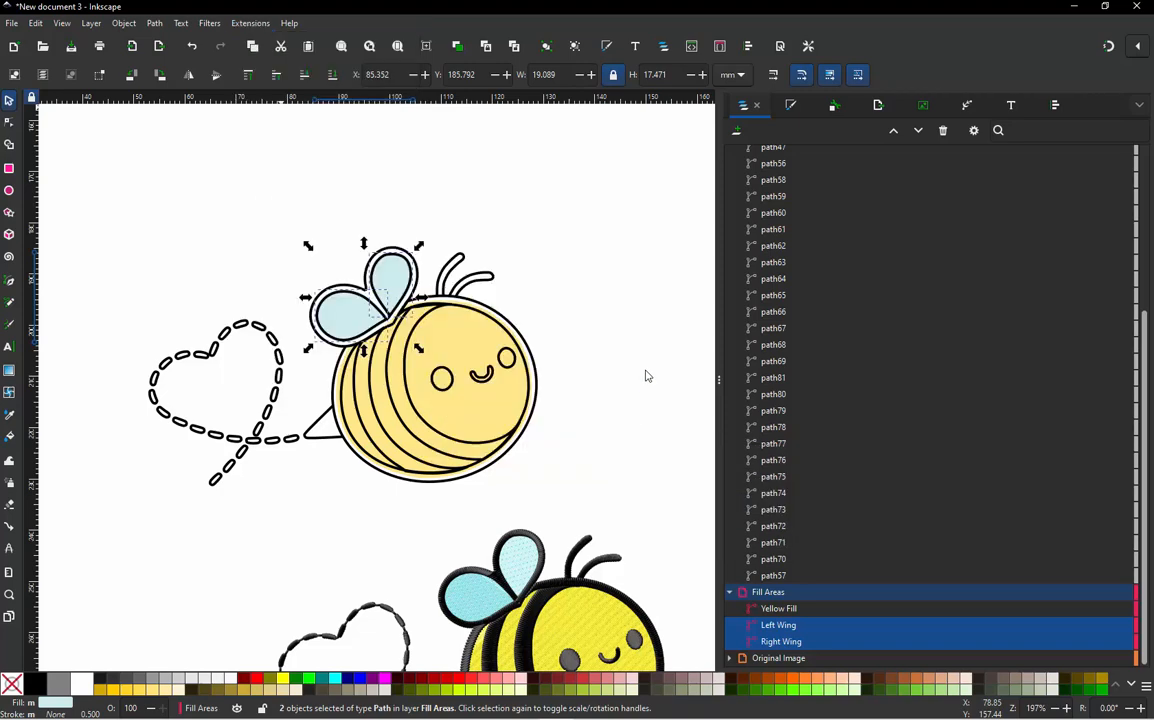
click(459, 366)
click(594, 367)
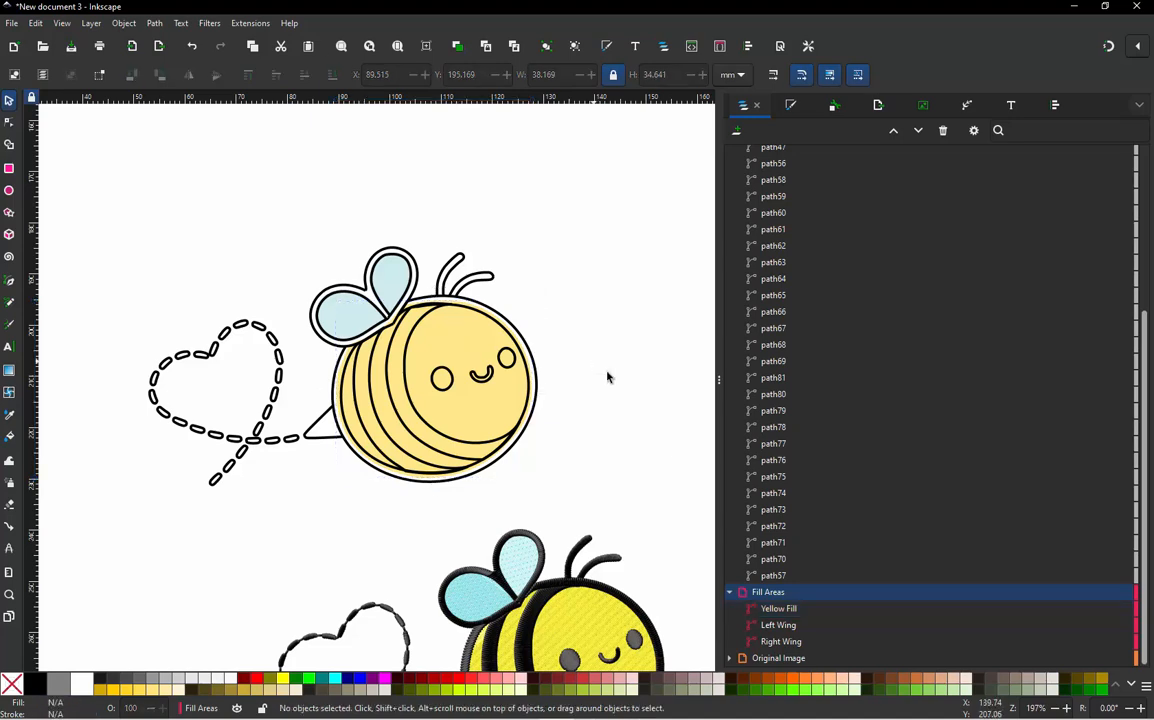
Check where the heart trail's loose end dash and the dash nearest the stinger sit in the Satin layer.
click(777, 576)
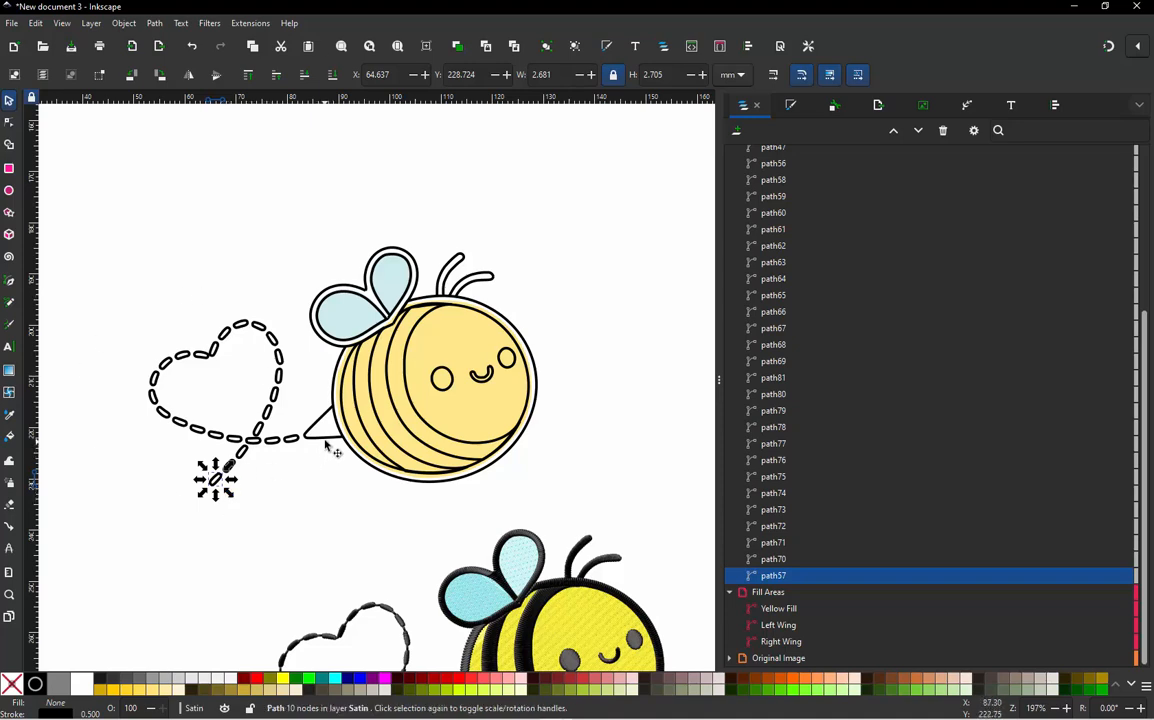
click(67, 252)
drag(66, 251, 179, 388)
click(300, 446)
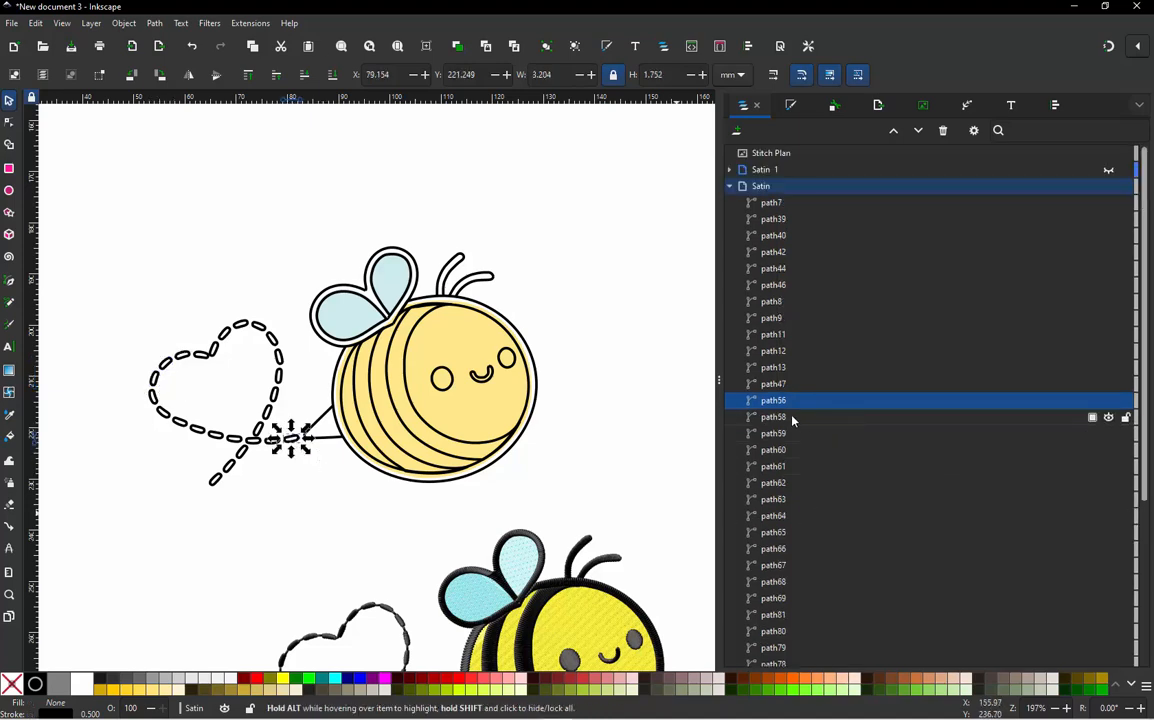
Move the stinger (path42) in the Satin layer to directly above path56, just below path47.
click(330, 424)
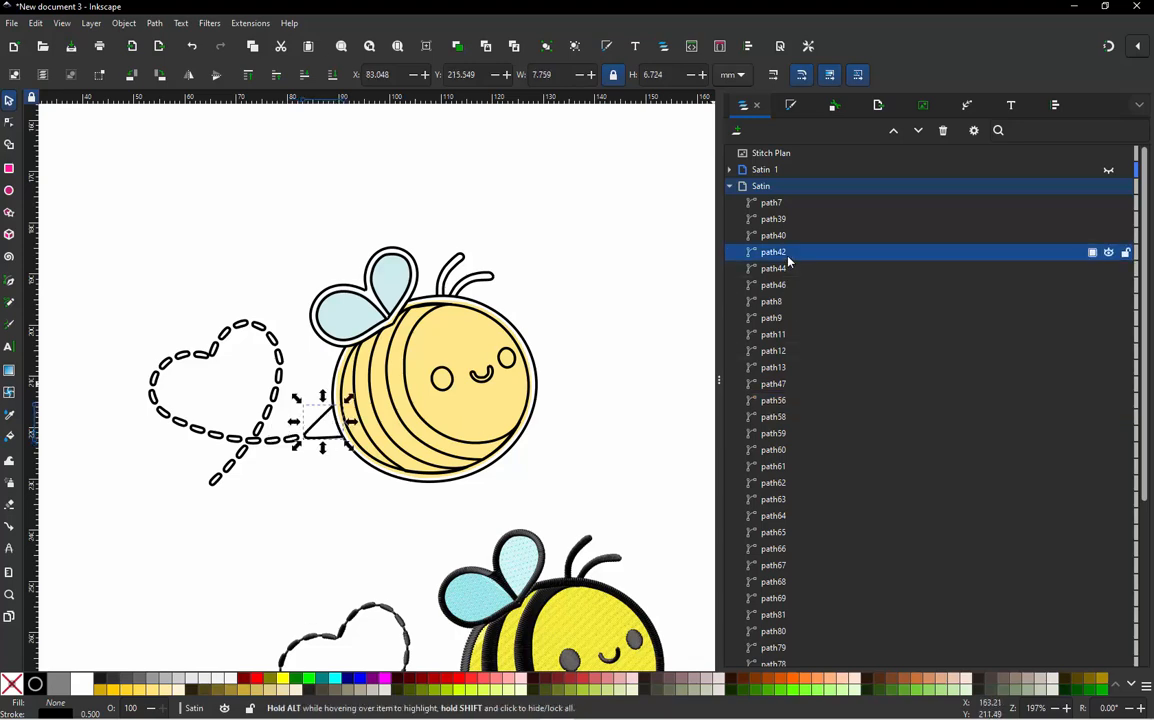
drag(789, 260, 792, 406)
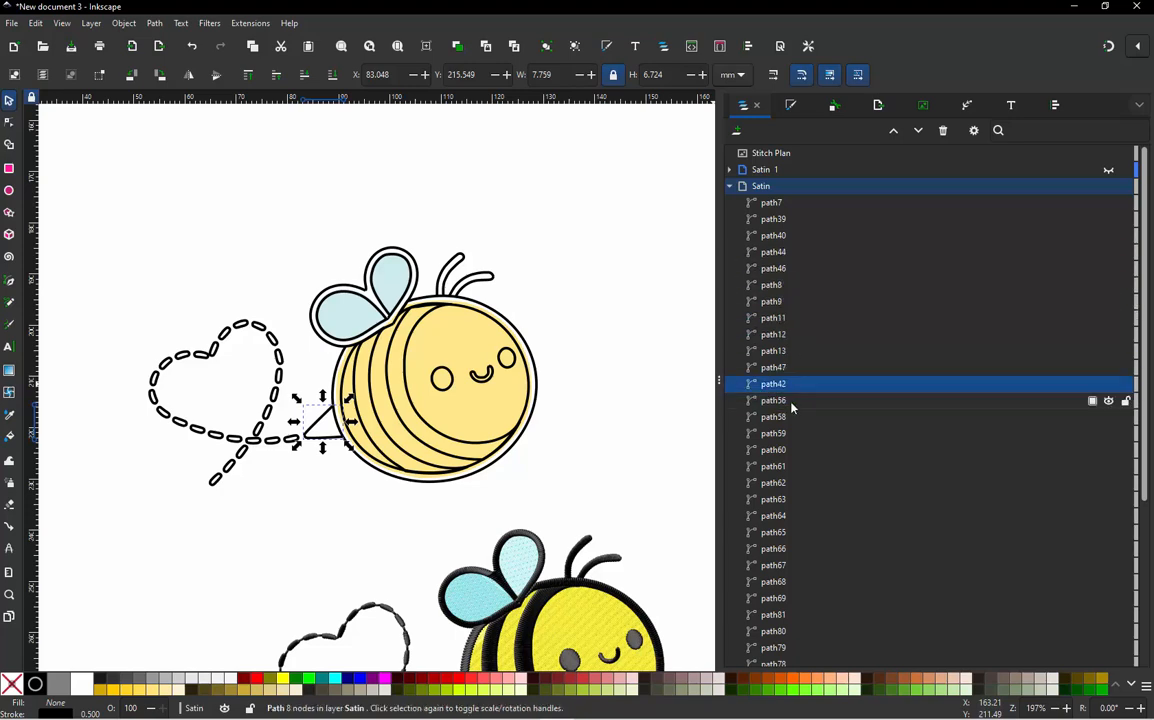
click(783, 401)
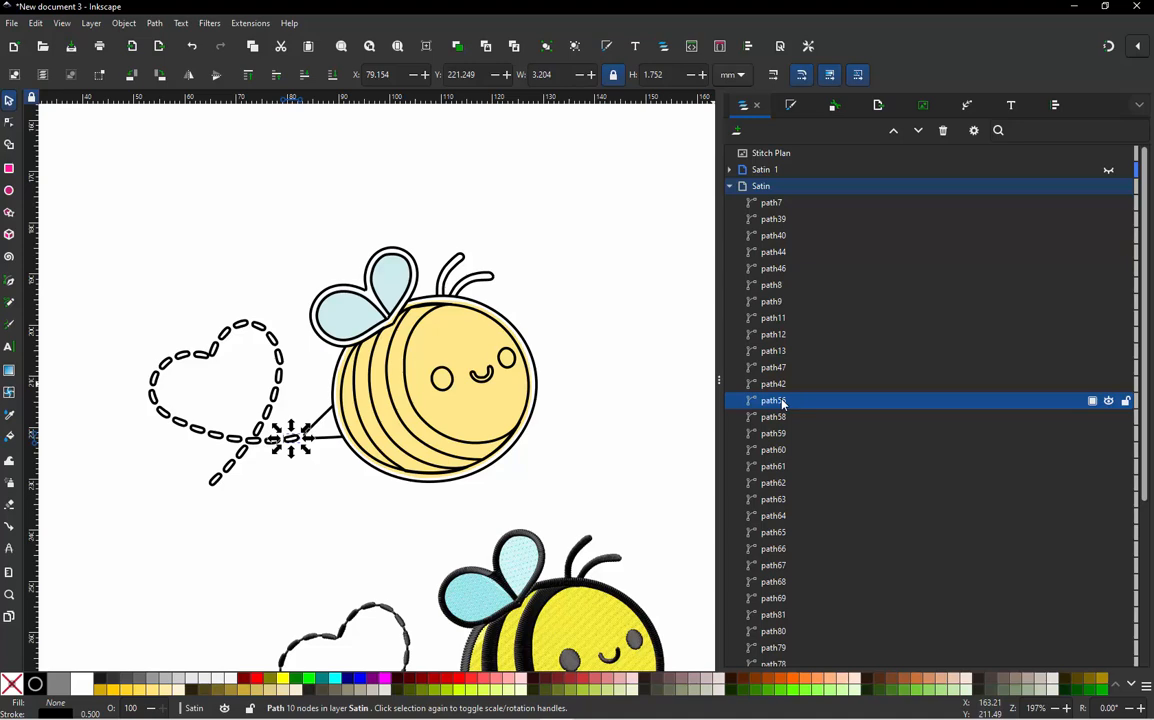
click(781, 386)
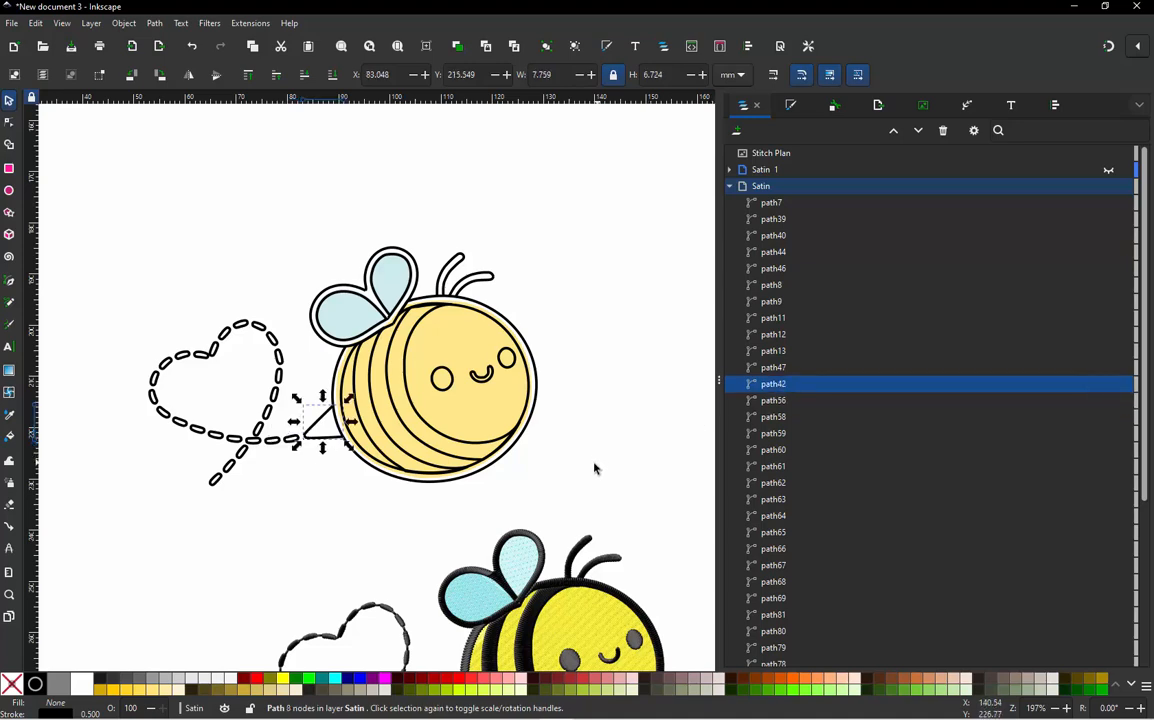
Hide the Fill Areas layer, leaving only the satin outlines of the bee in view.
click(333, 437)
scroll(333, 440, up, 2)
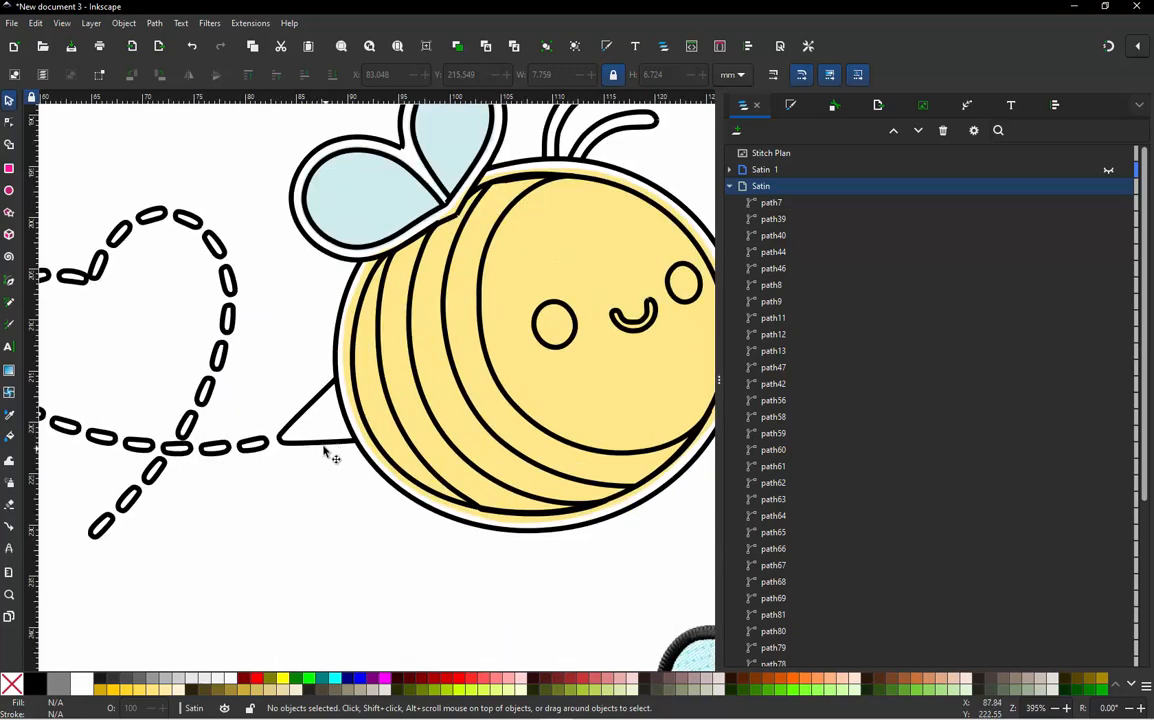
scroll(1025, 443, down, 5)
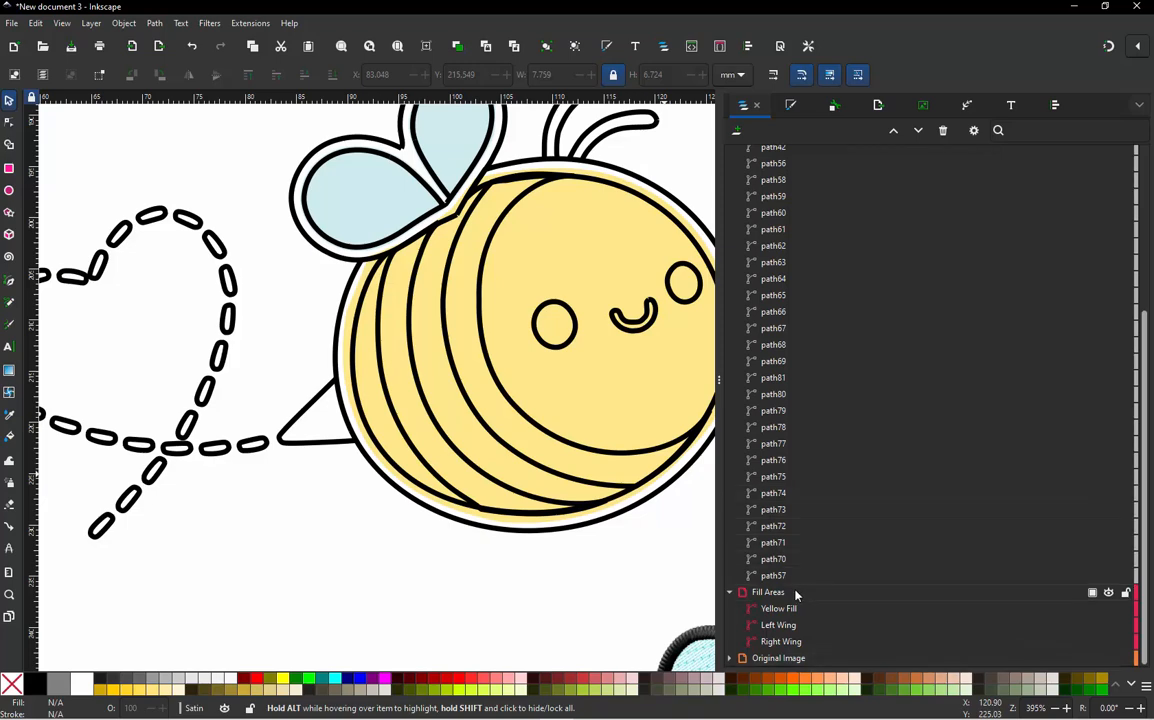
click(1108, 592)
scroll(354, 533, down, 1)
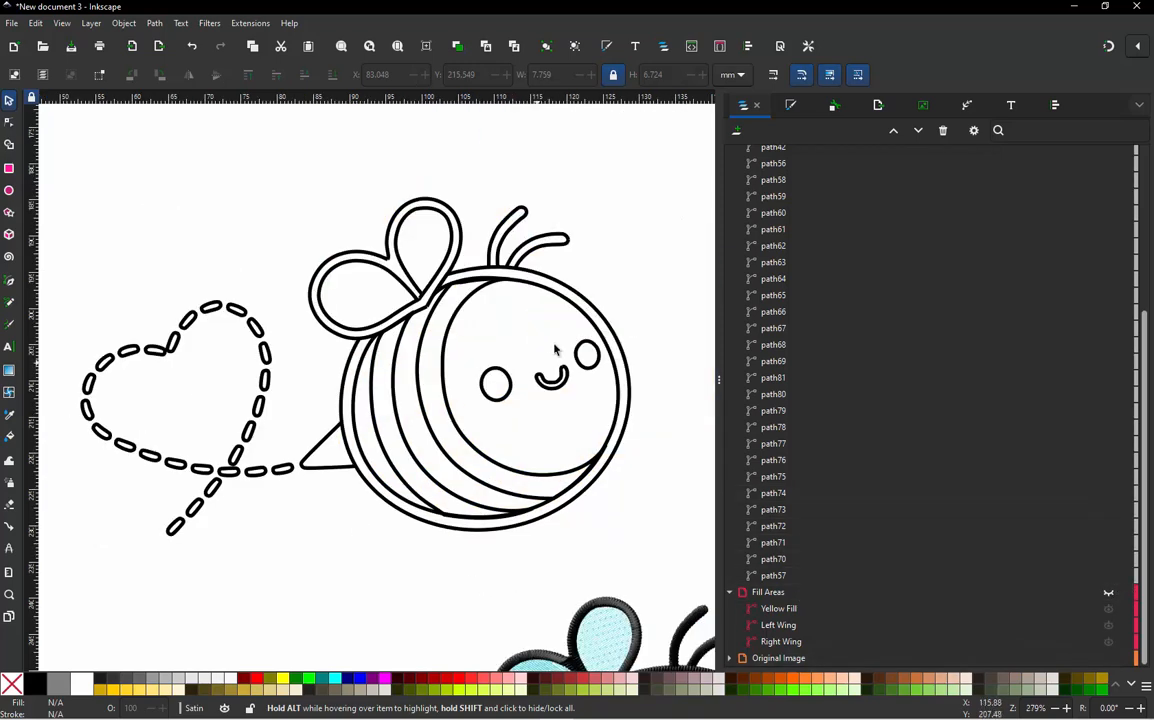
scroll(581, 336, up, 1)
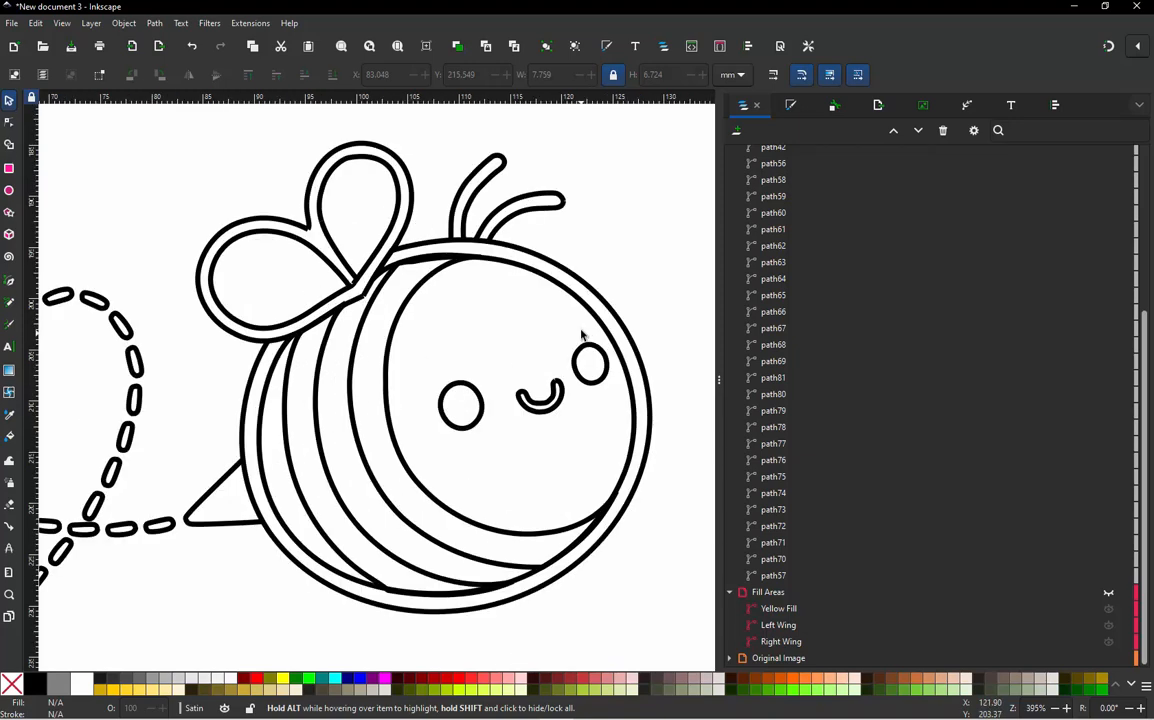
Select, in stitching order, the stinger, the right antenna, the left antenna, the stripe nearest the face and the rear stripe.
click(226, 533)
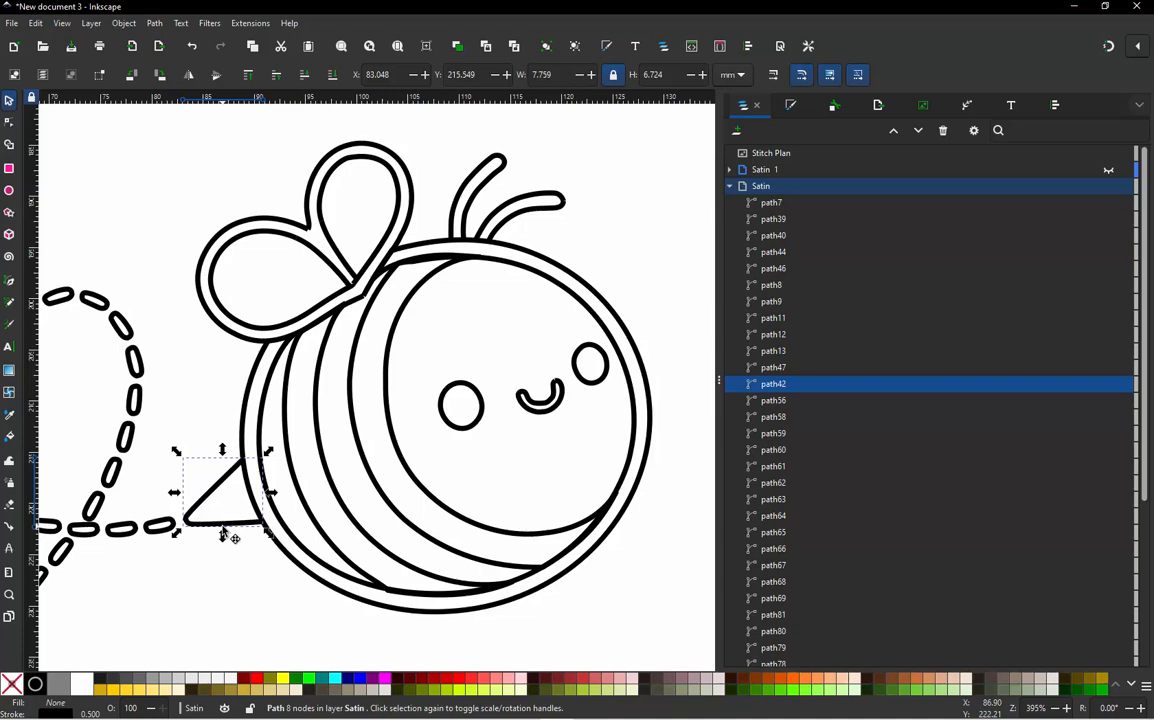
shift+click(548, 216)
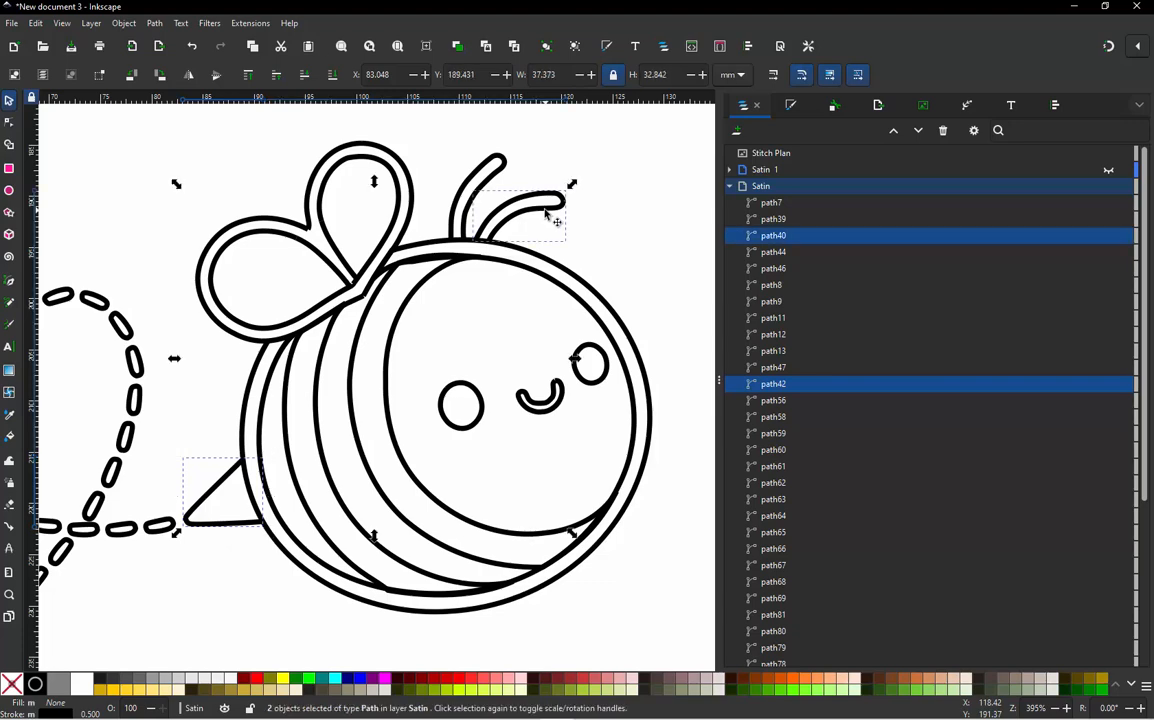
shift+click(508, 172)
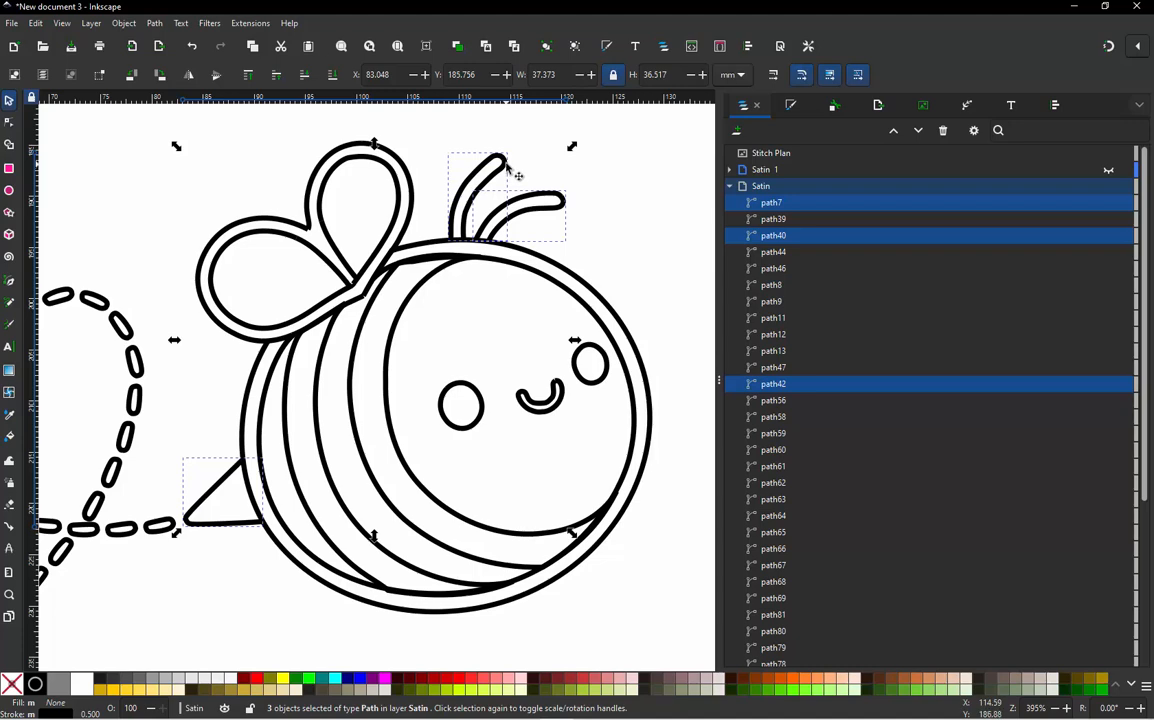
shift+click(408, 306)
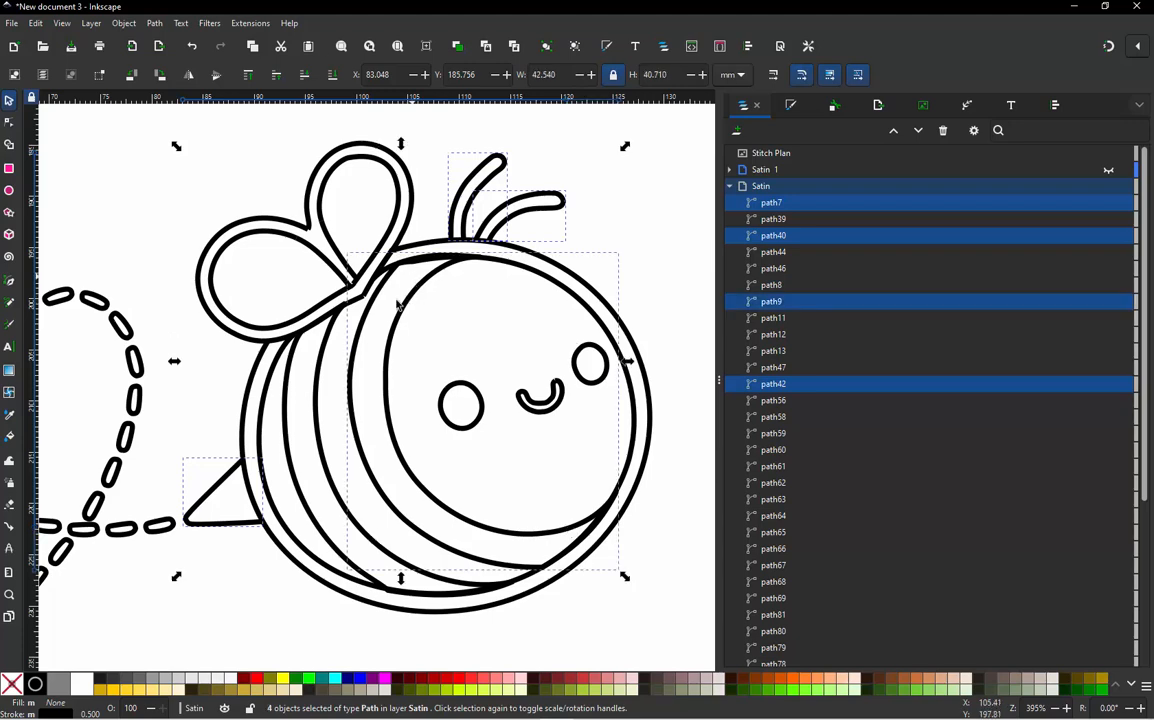
shift+click(333, 487)
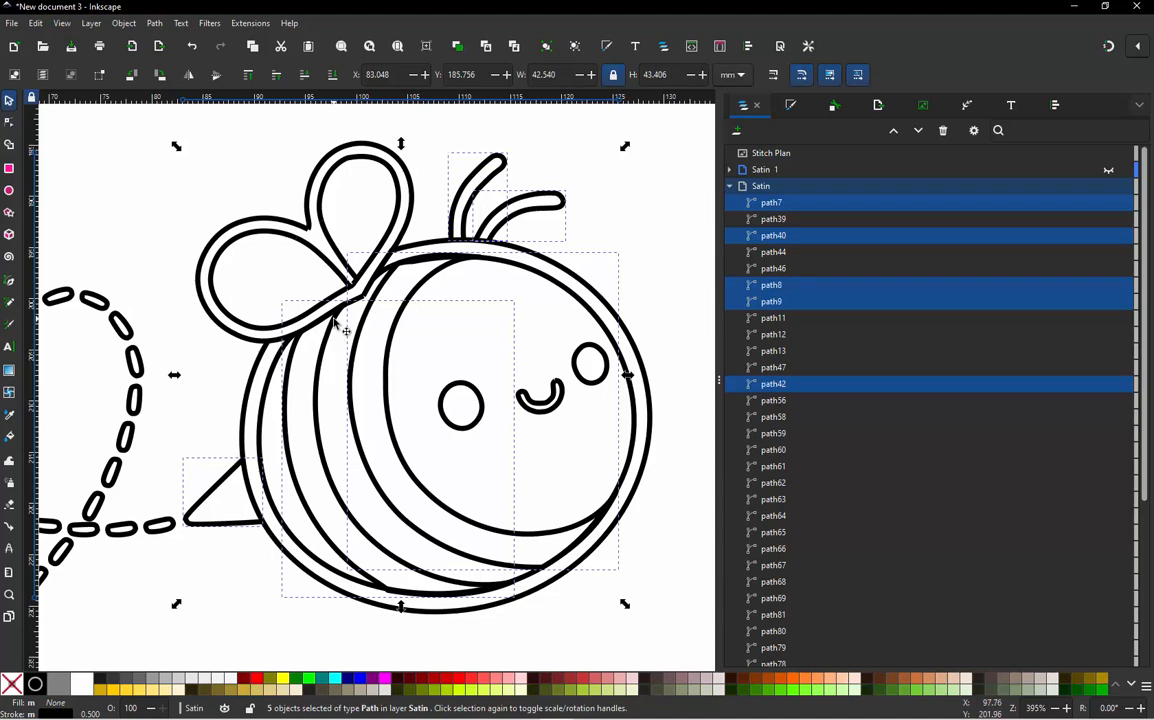
Add the right wing outline, the short segment between the wings and the left wing outline to the selection, undoing any trial move.
shift+click(409, 232)
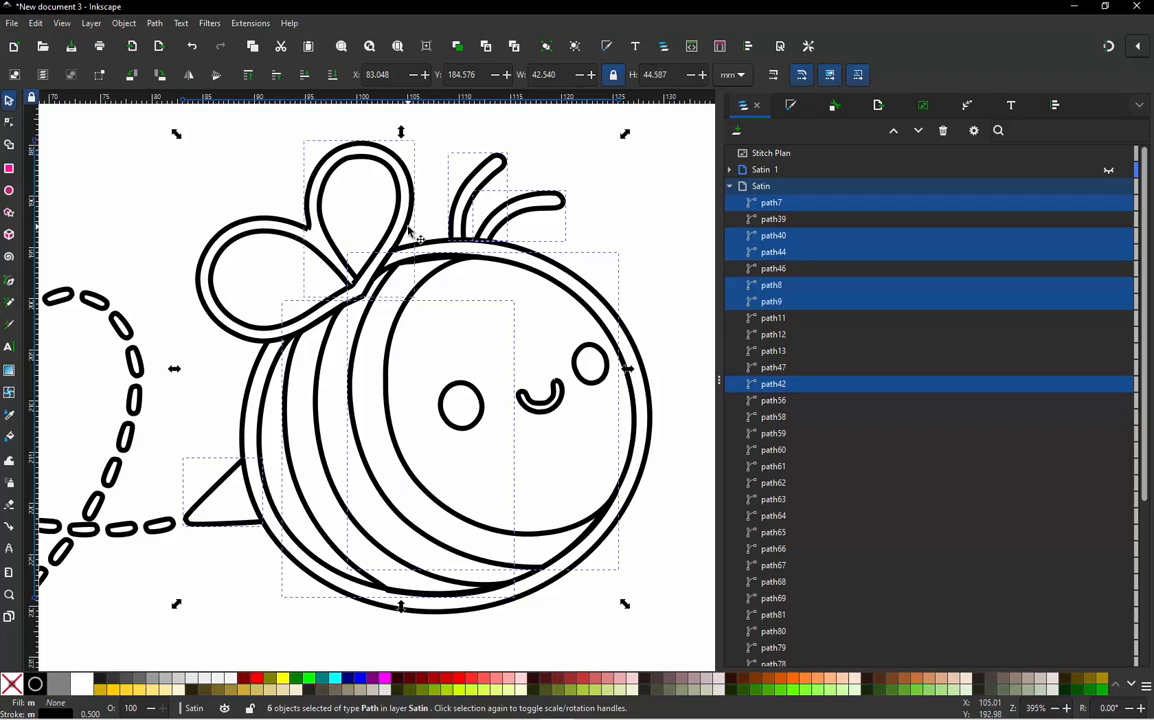
drag(409, 232, 318, 175)
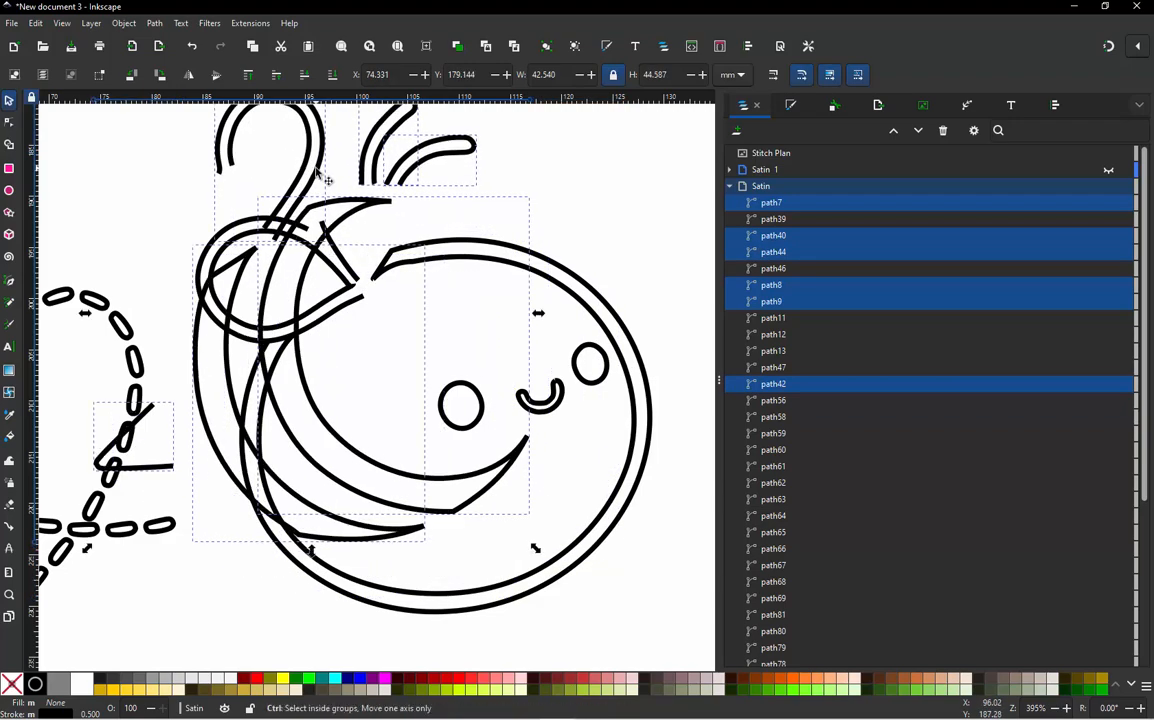
key(ctrl+z)
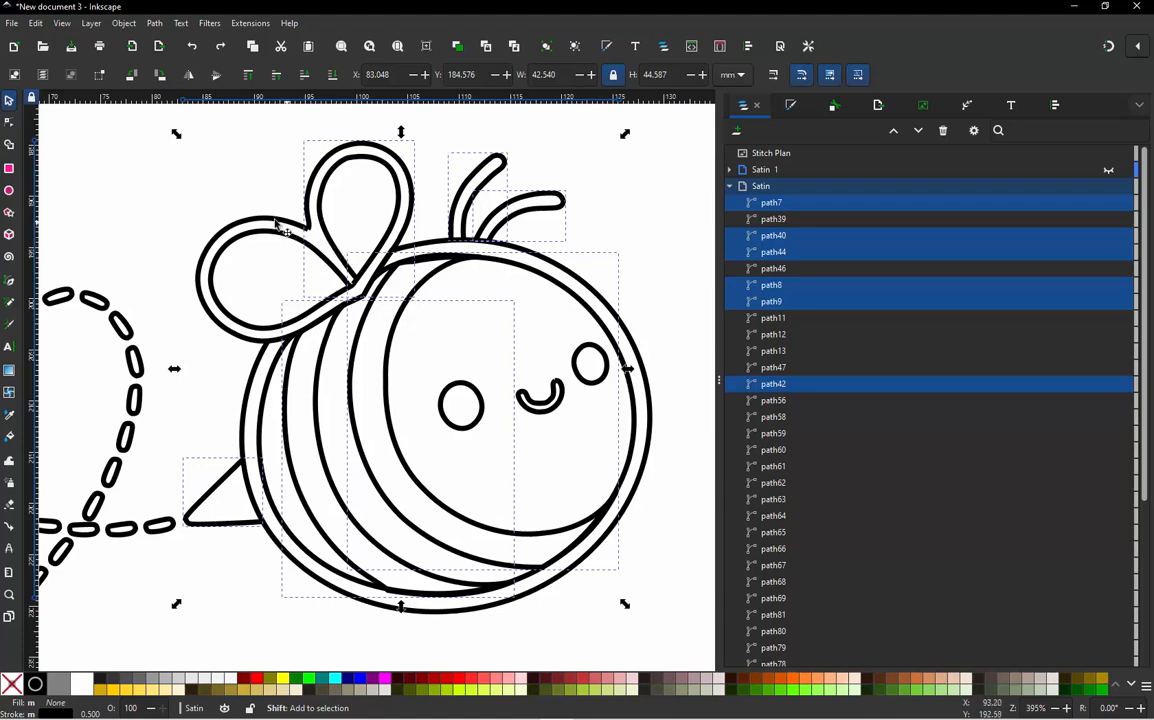
shift+click(343, 258)
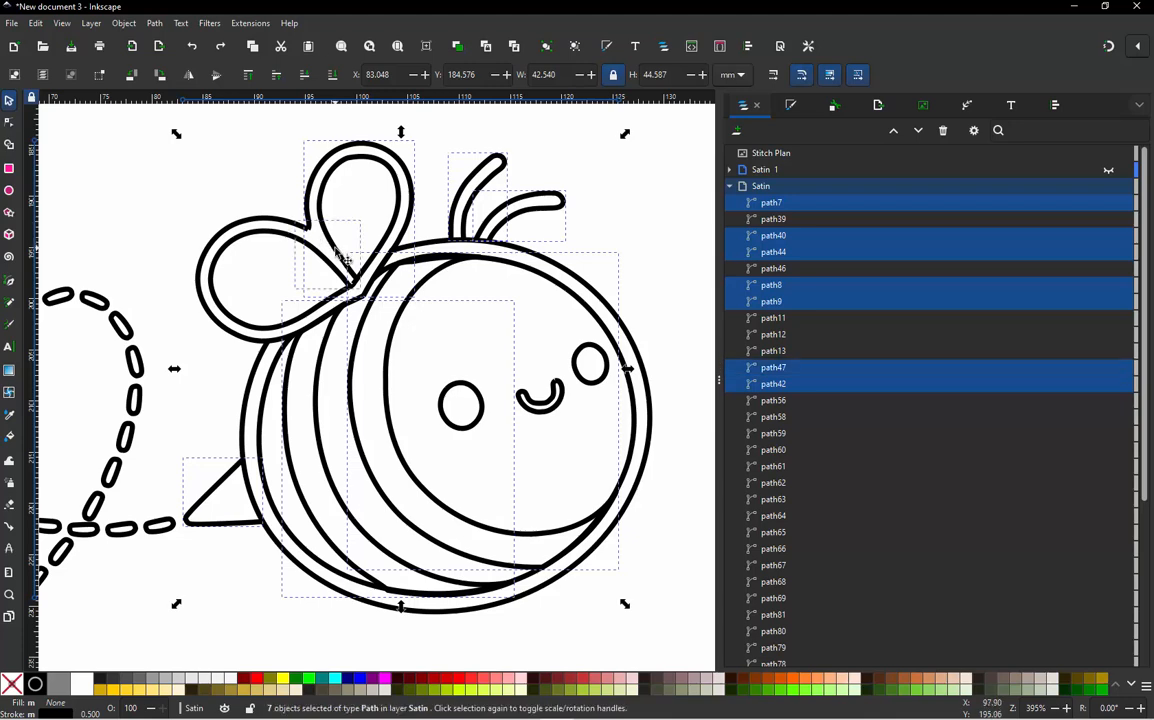
shift+click(234, 244)
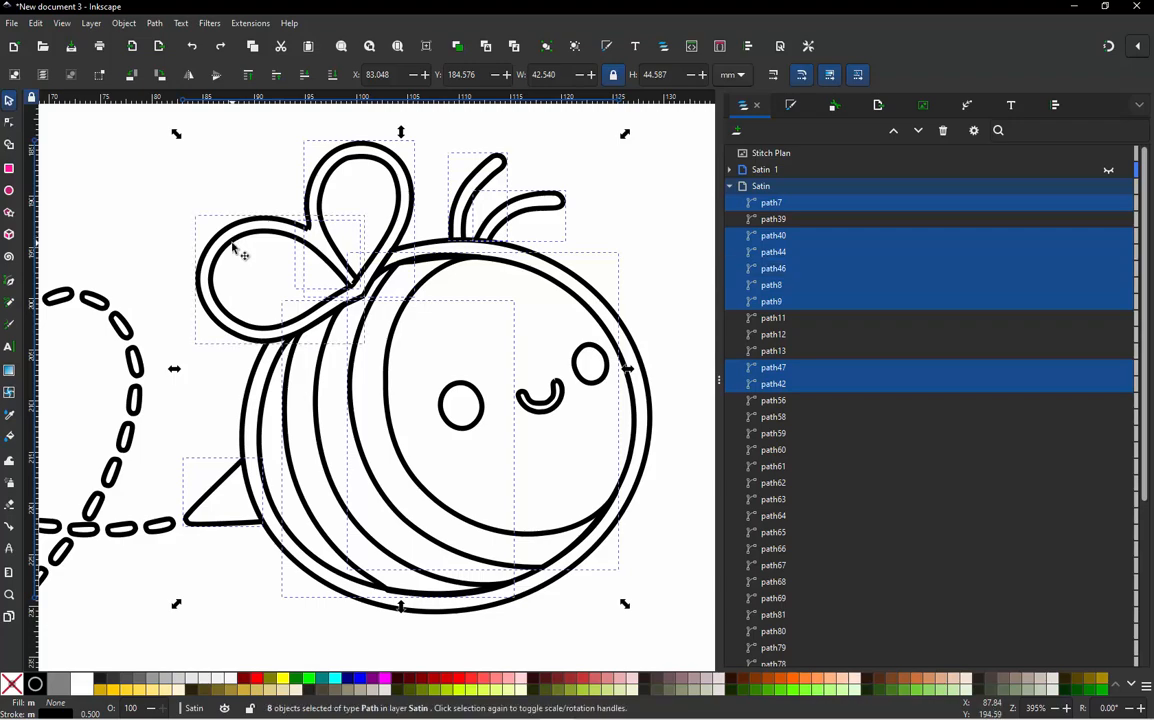
drag(247, 245, 165, 180)
key(ctrl+z)
key(shift)
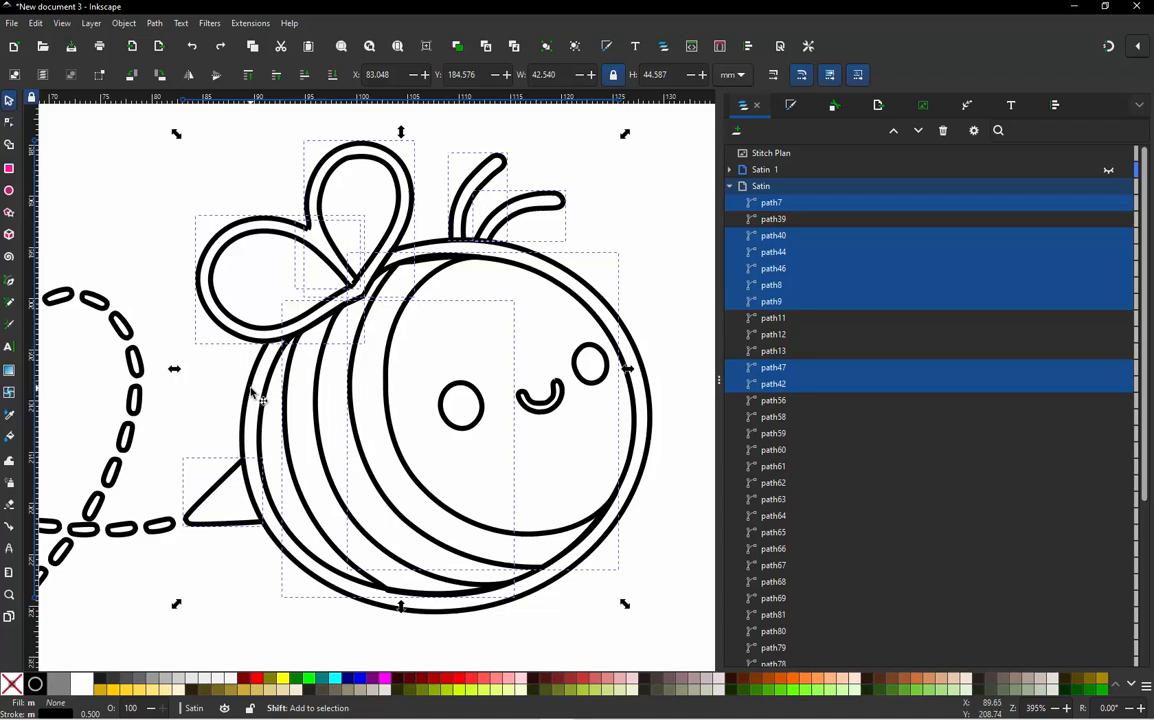
Add the body outline, left eye, smile and right eye to the selection in that order, undoing the trial move of the artwork.
shift+click(253, 393)
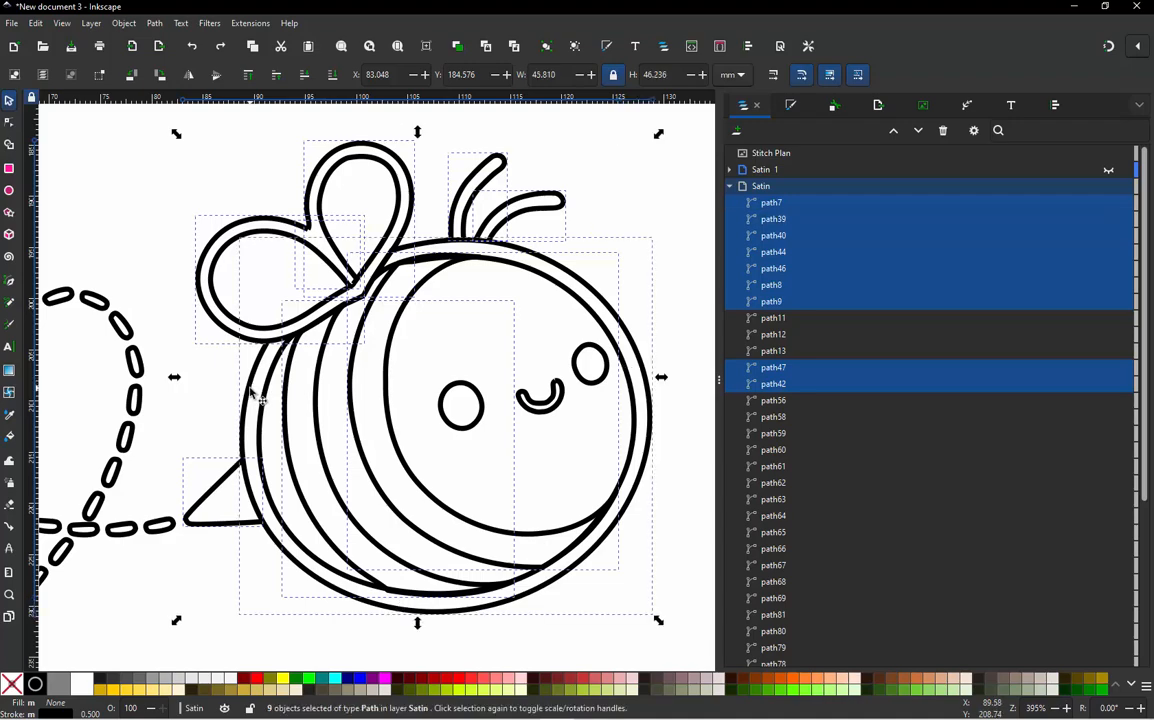
drag(253, 393, 80, 235)
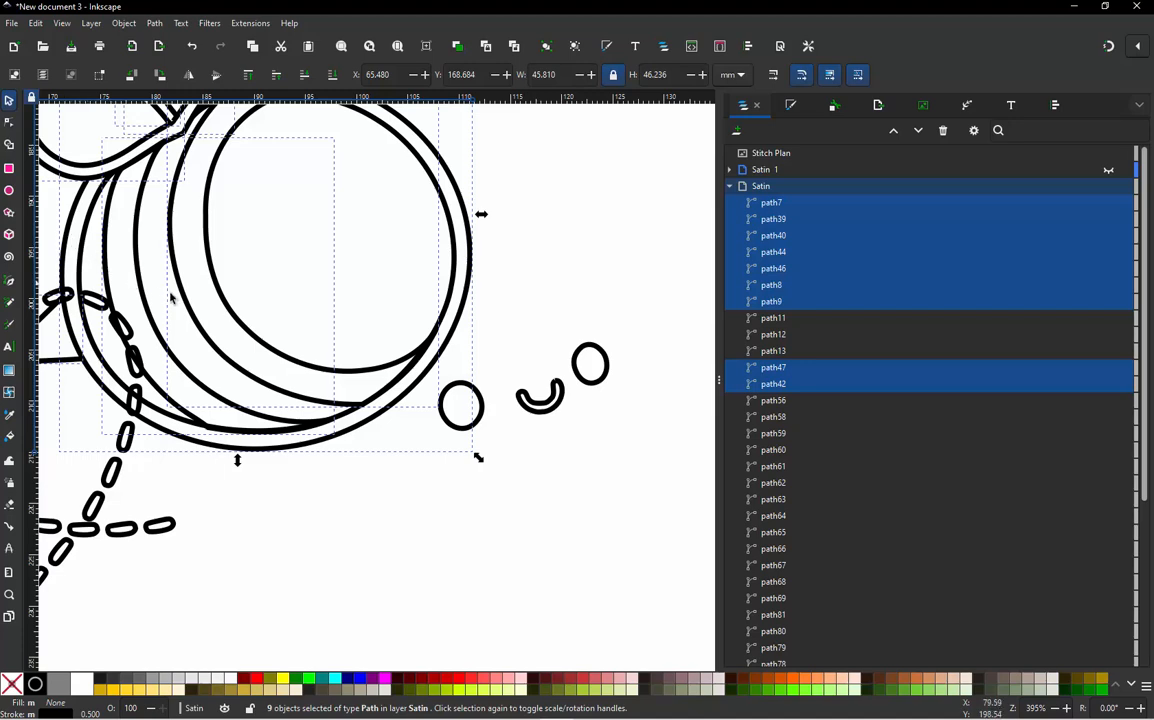
key(ctrl+z)
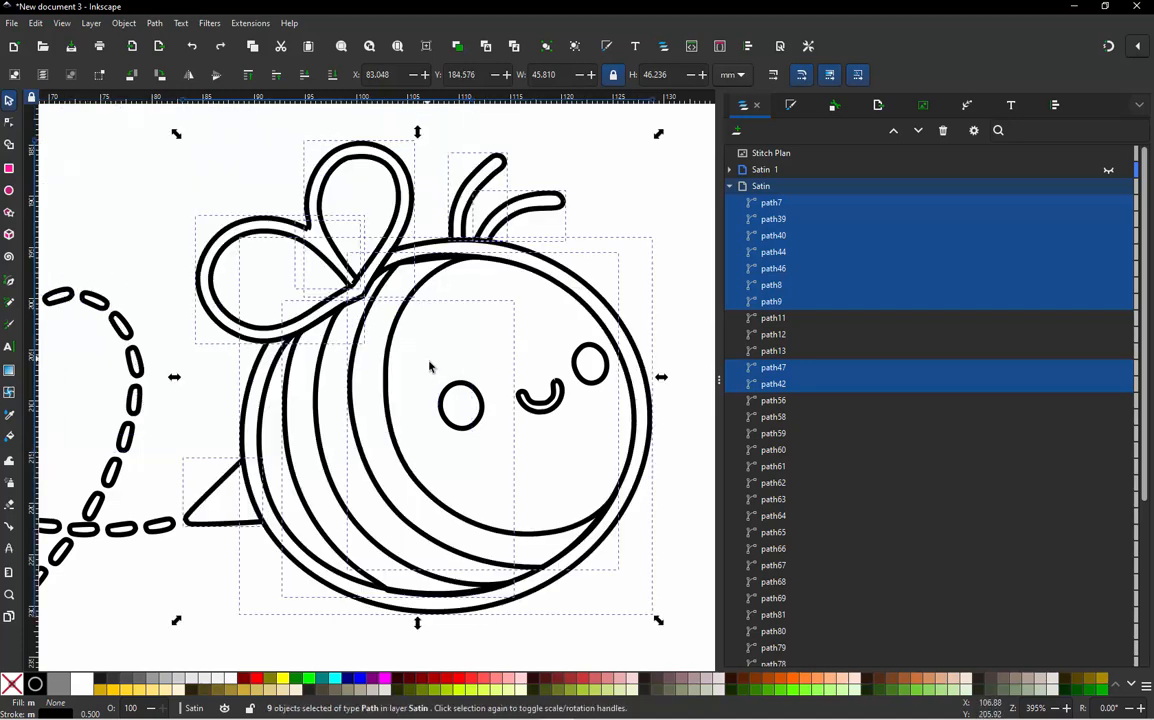
key(shift)
shift+click(480, 397)
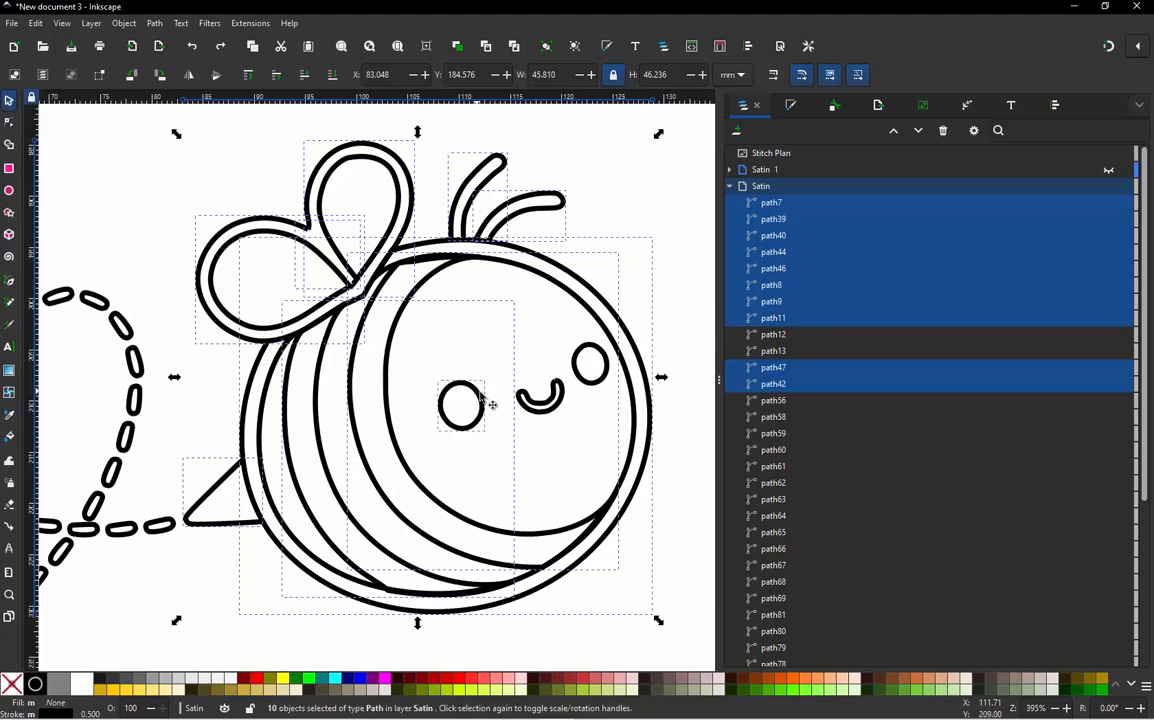
shift+click(555, 414)
shift+click(590, 388)
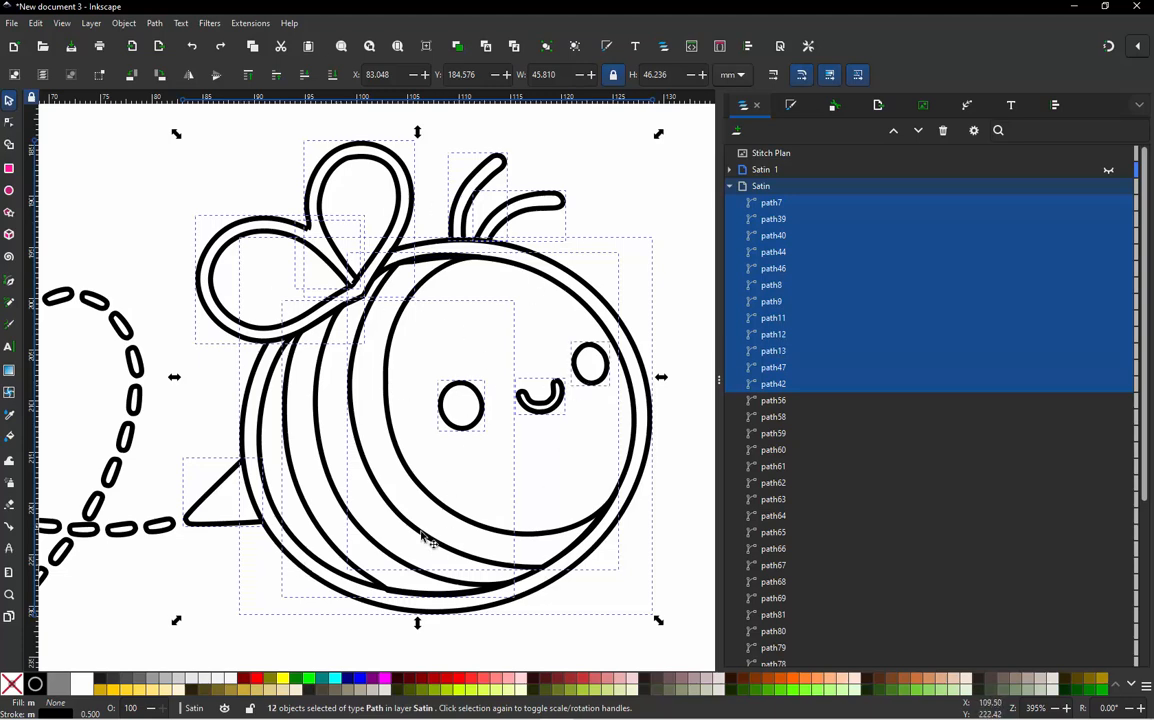
Re-stack the selected bee satin objects in order of selection with Ink/Stitch, then clear the selection.
click(252, 23)
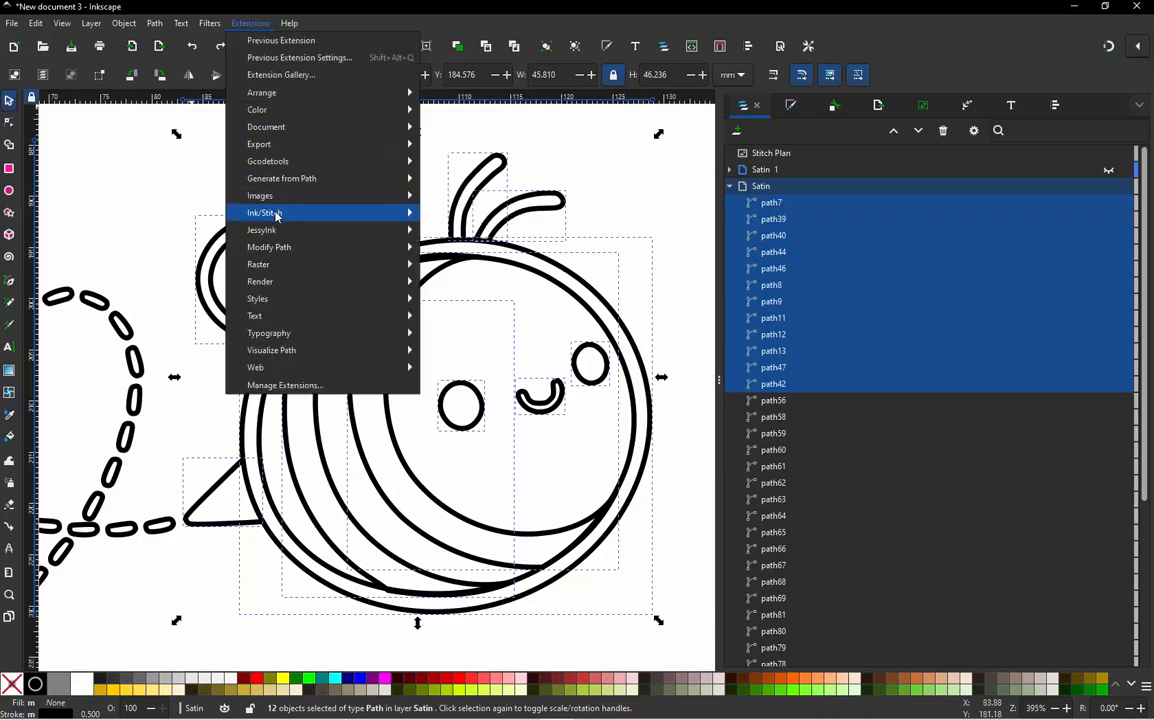
mouse_move(277, 217)
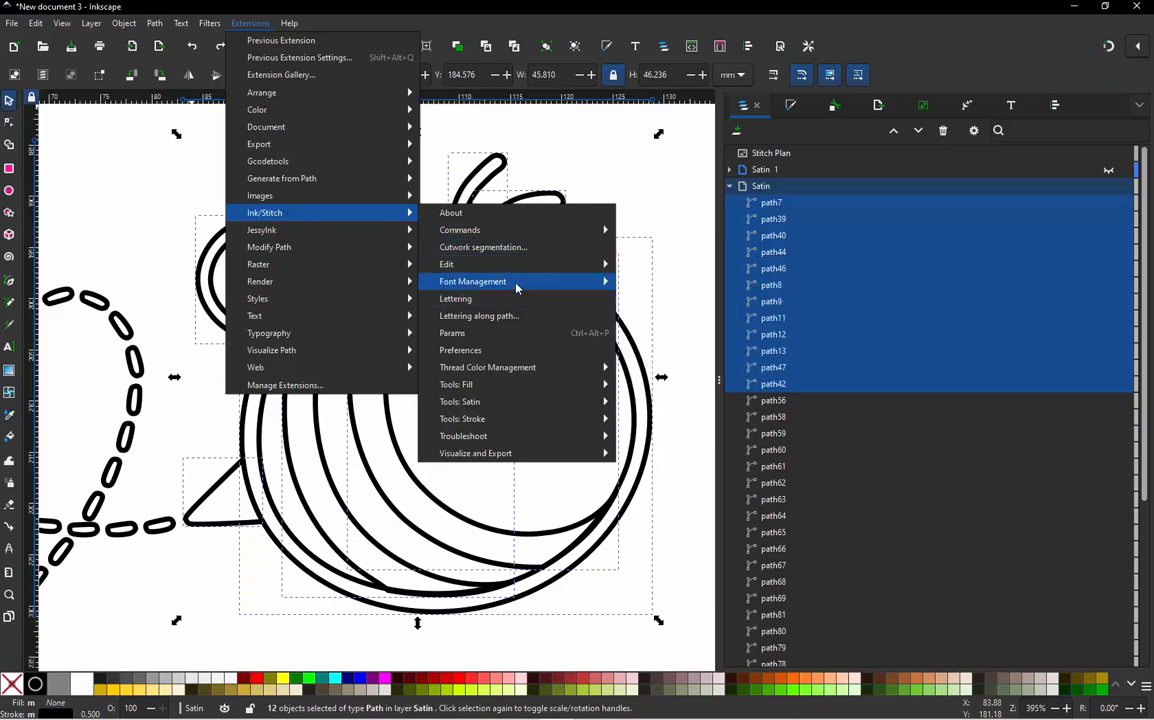
mouse_move(515, 265)
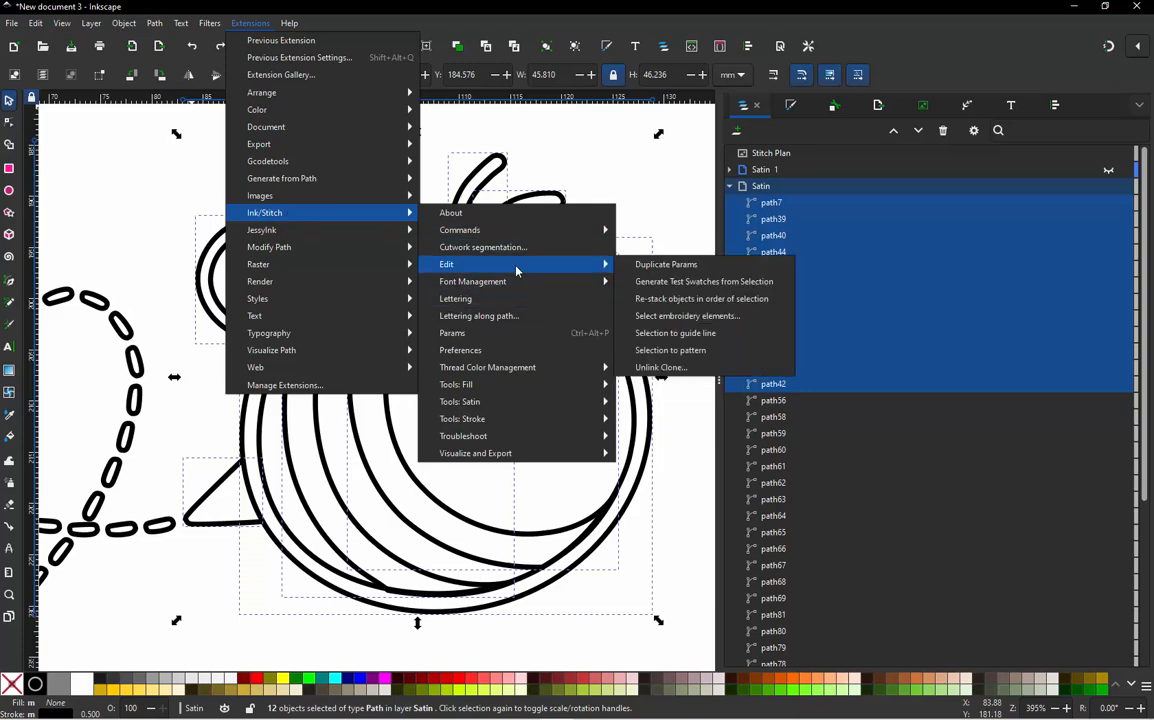
click(694, 301)
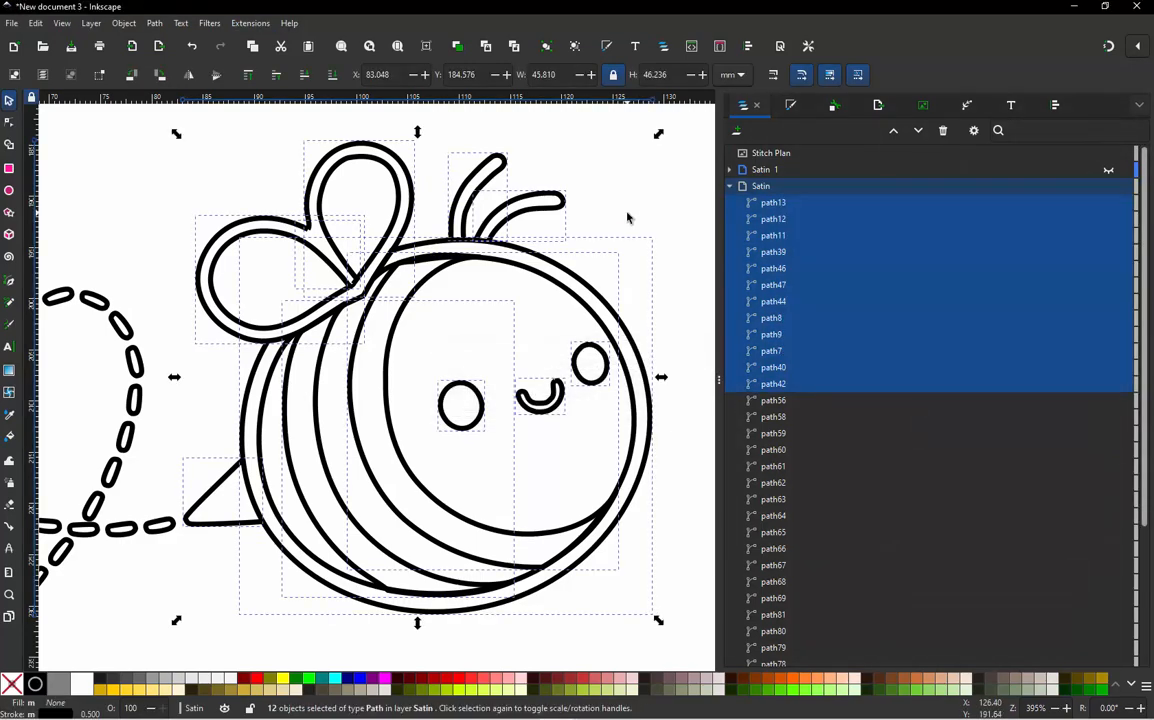
click(626, 215)
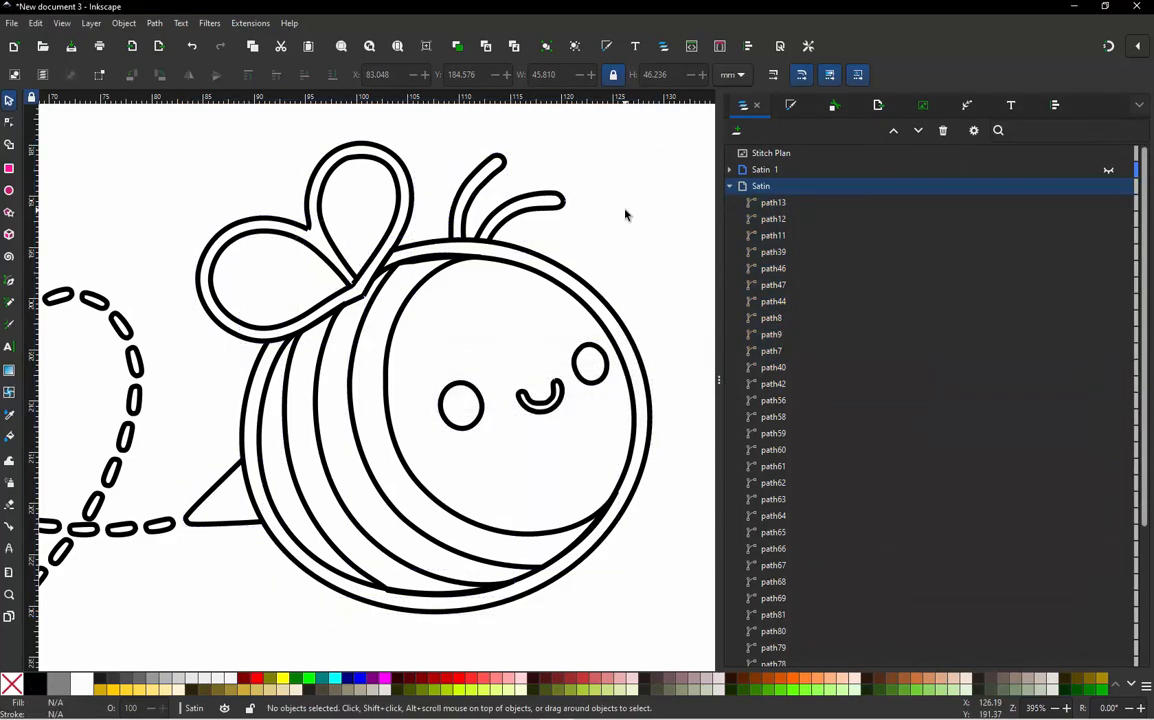
Check the order of the nearest trail dash, the stinger and the right antenna in the Satin layer.
click(782, 401)
click(780, 386)
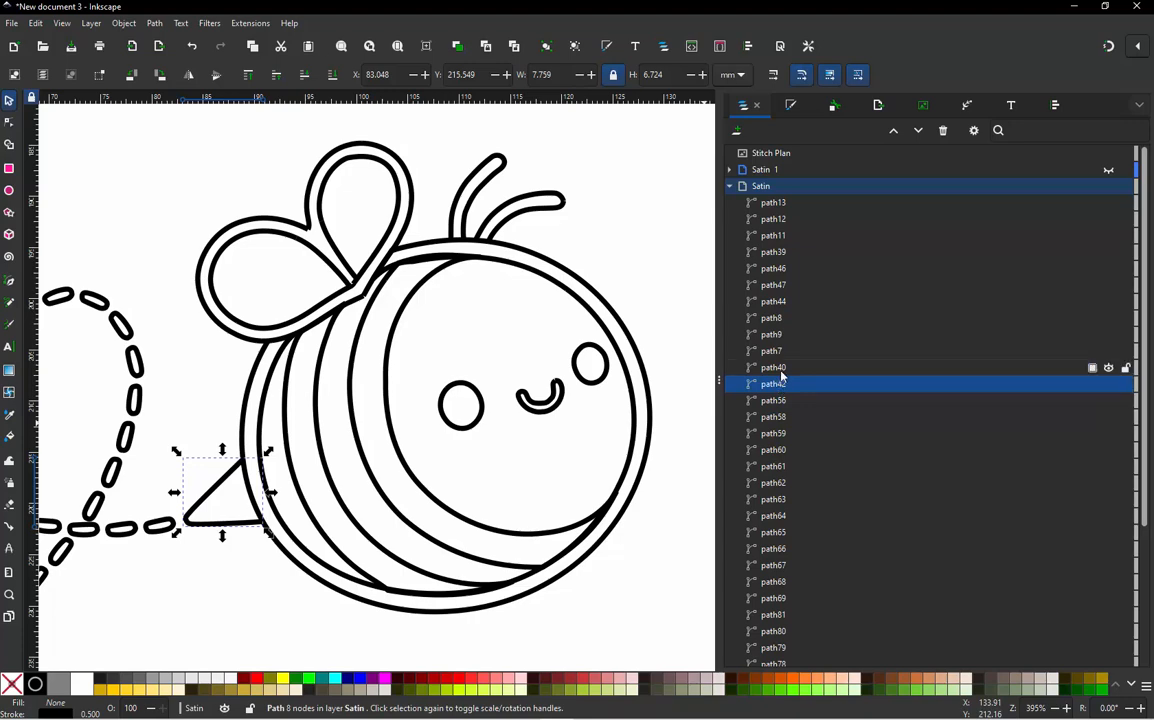
click(782, 370)
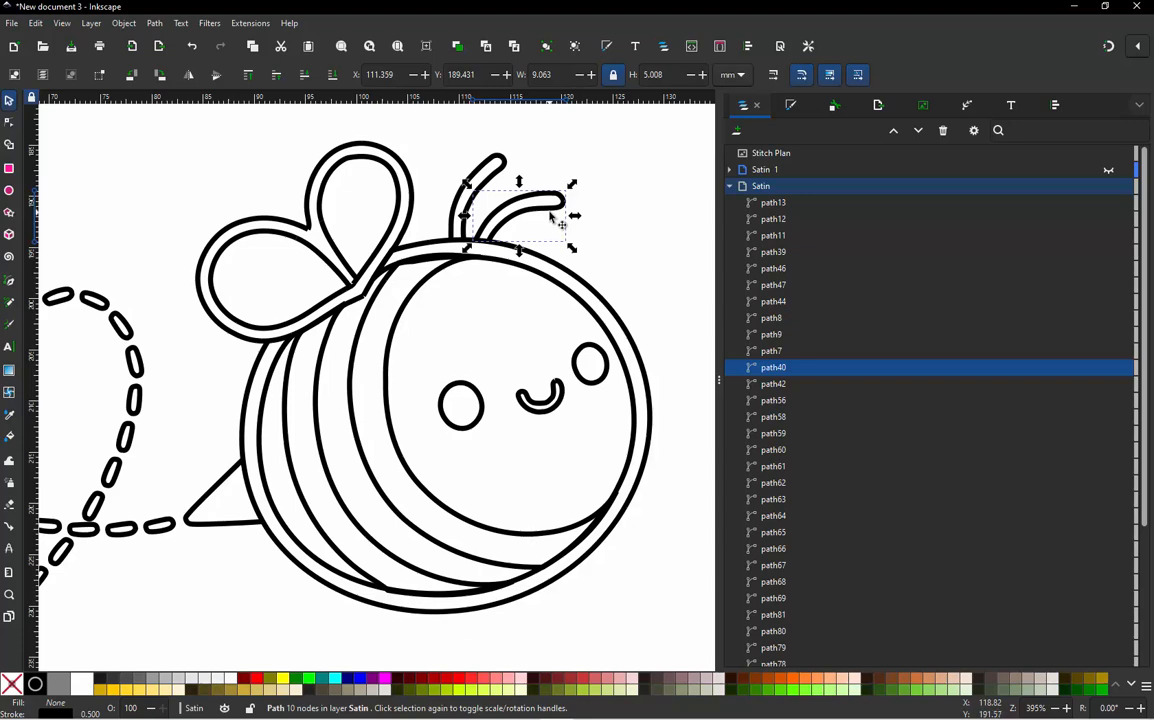
Enable Swap rails for the stinger's satin column in the Ink/Stitch embroidery parameters and apply it.
click(230, 482)
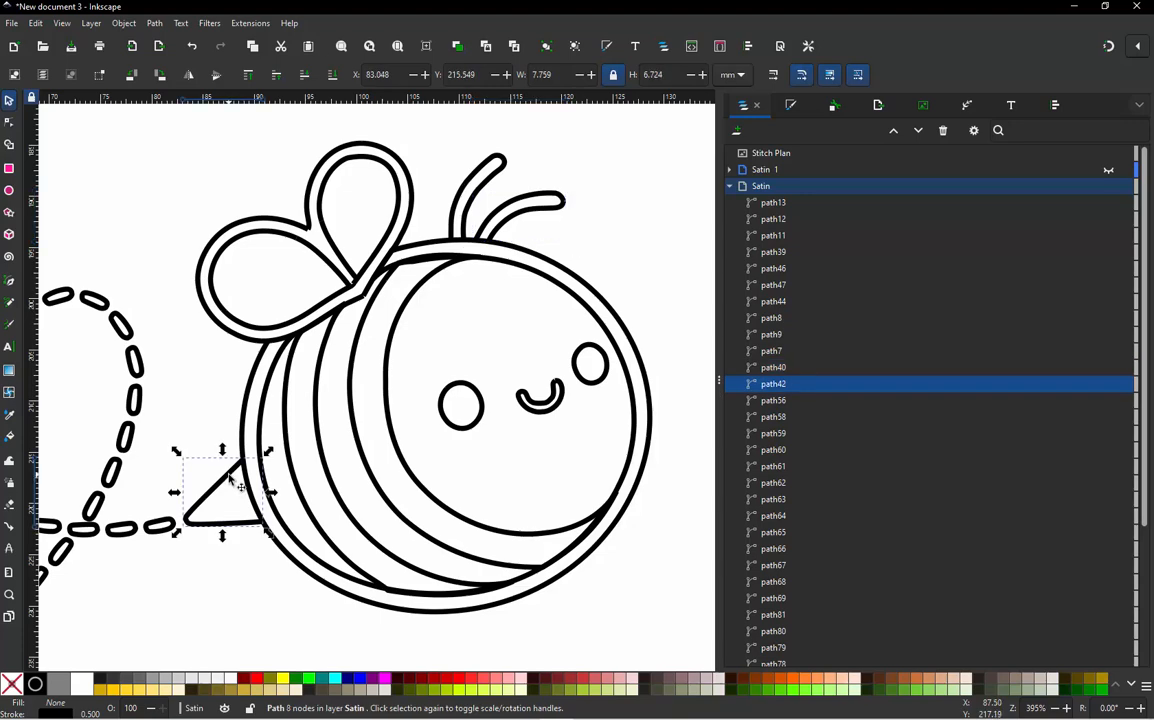
key(ctrl+alt+s)
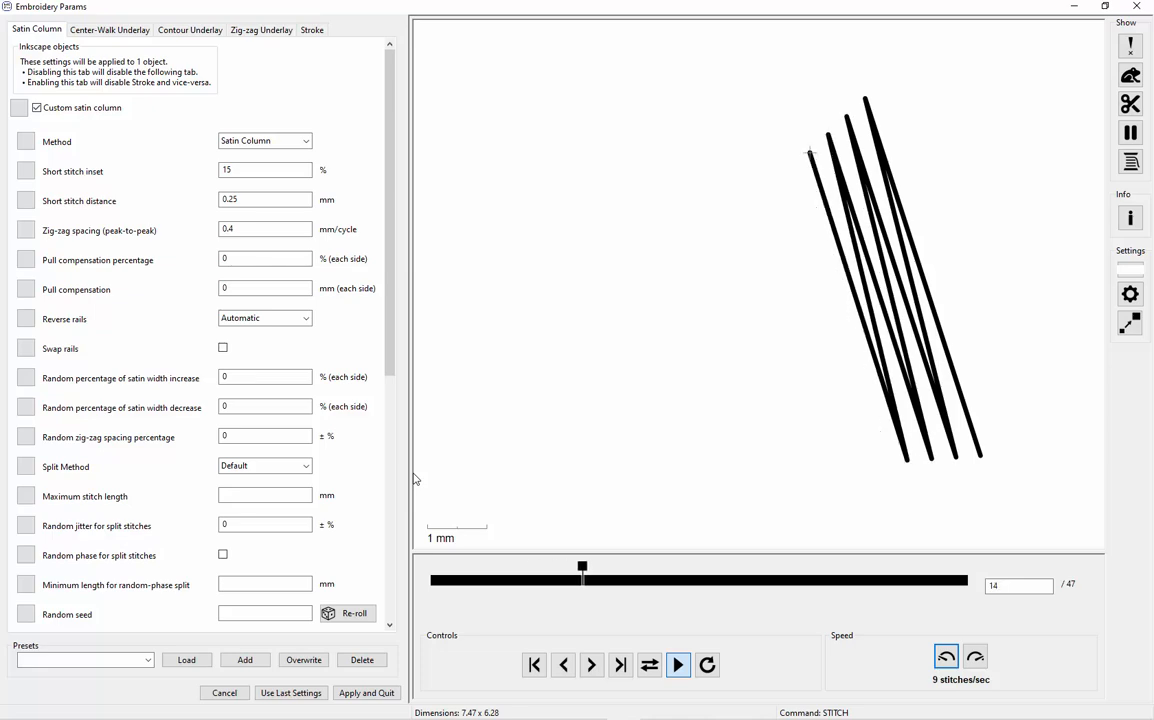
click(223, 347)
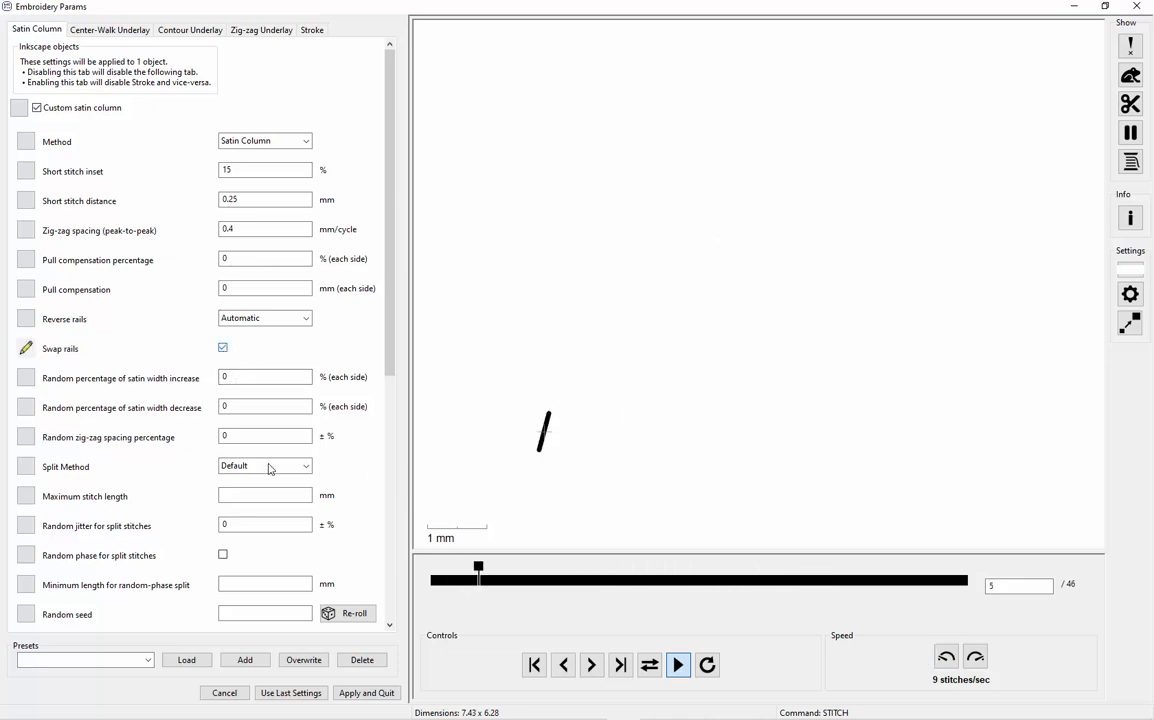
click(379, 696)
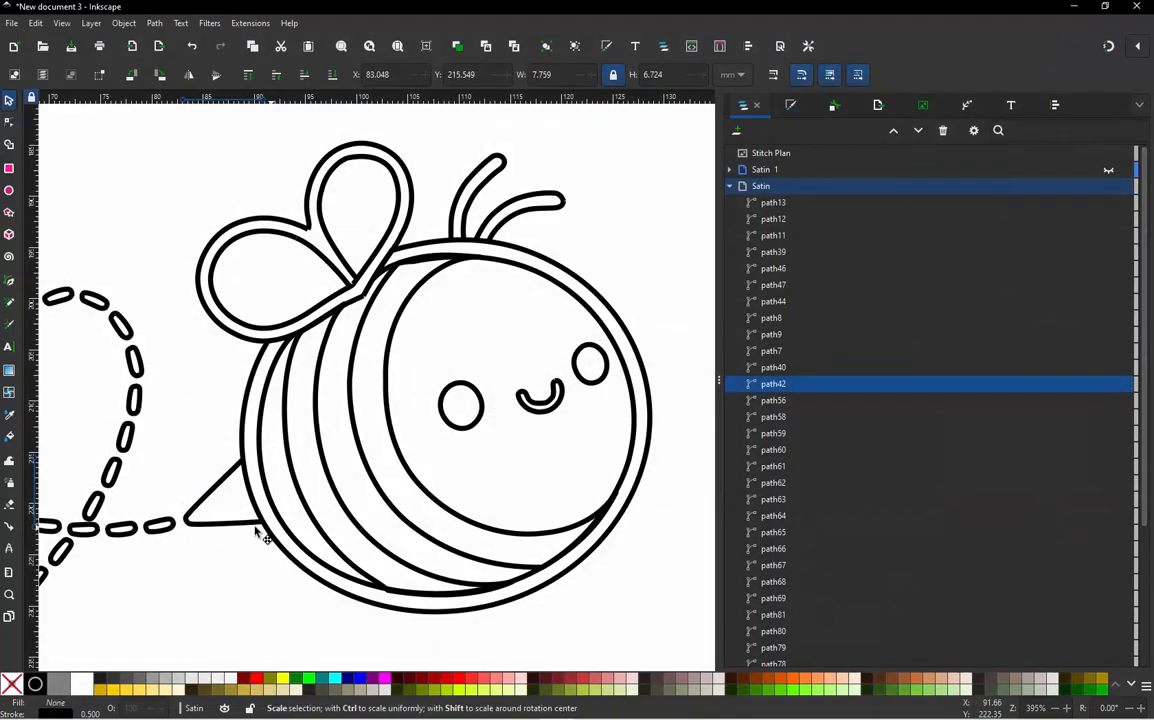
Enable Swap rails for the right antenna (path40) in its embroidery parameters and apply it.
click(570, 214)
key(ctrl+alt+p)
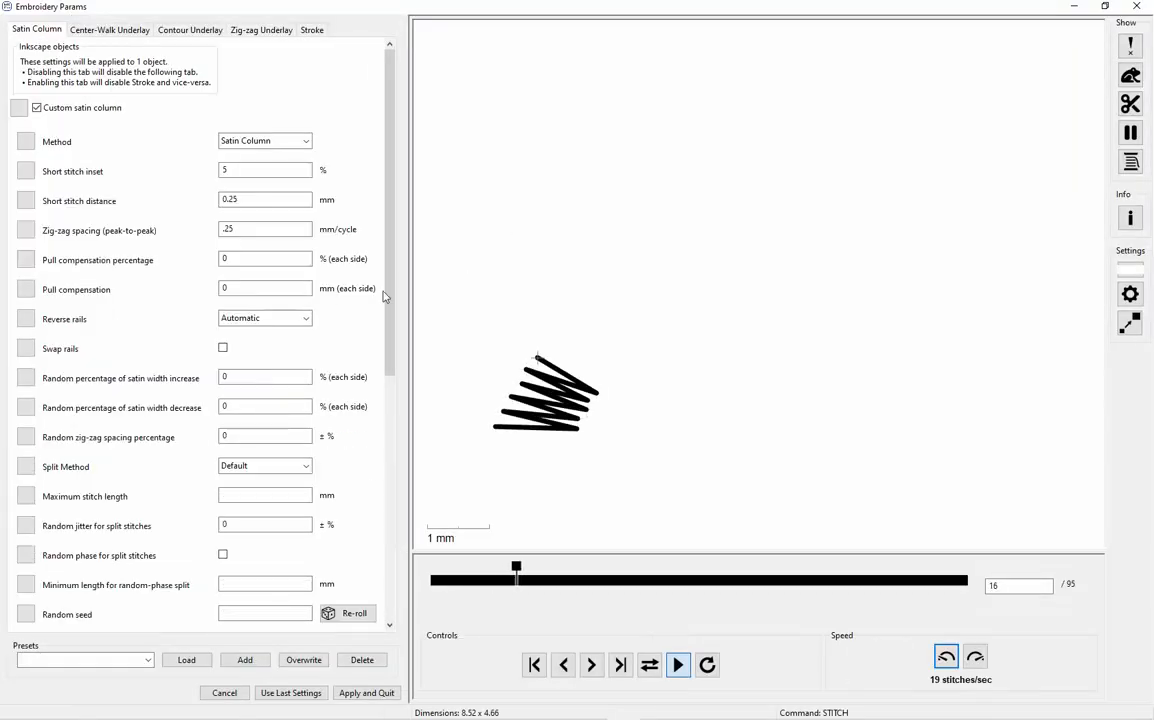
click(223, 348)
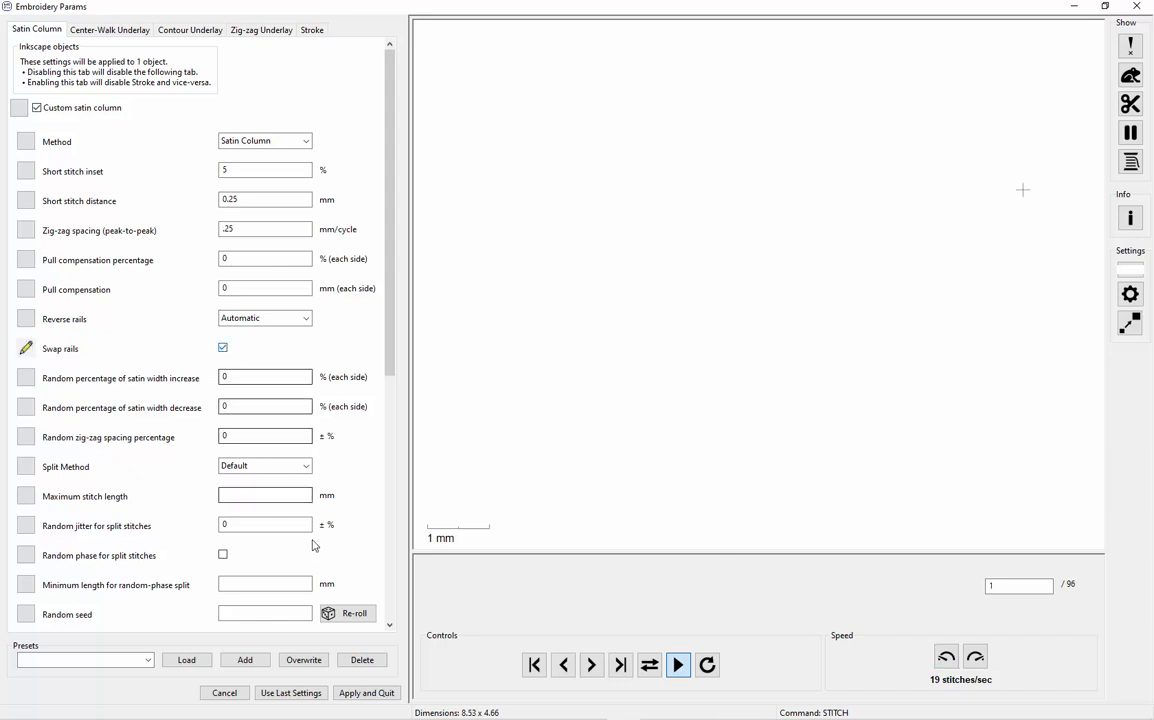
click(375, 696)
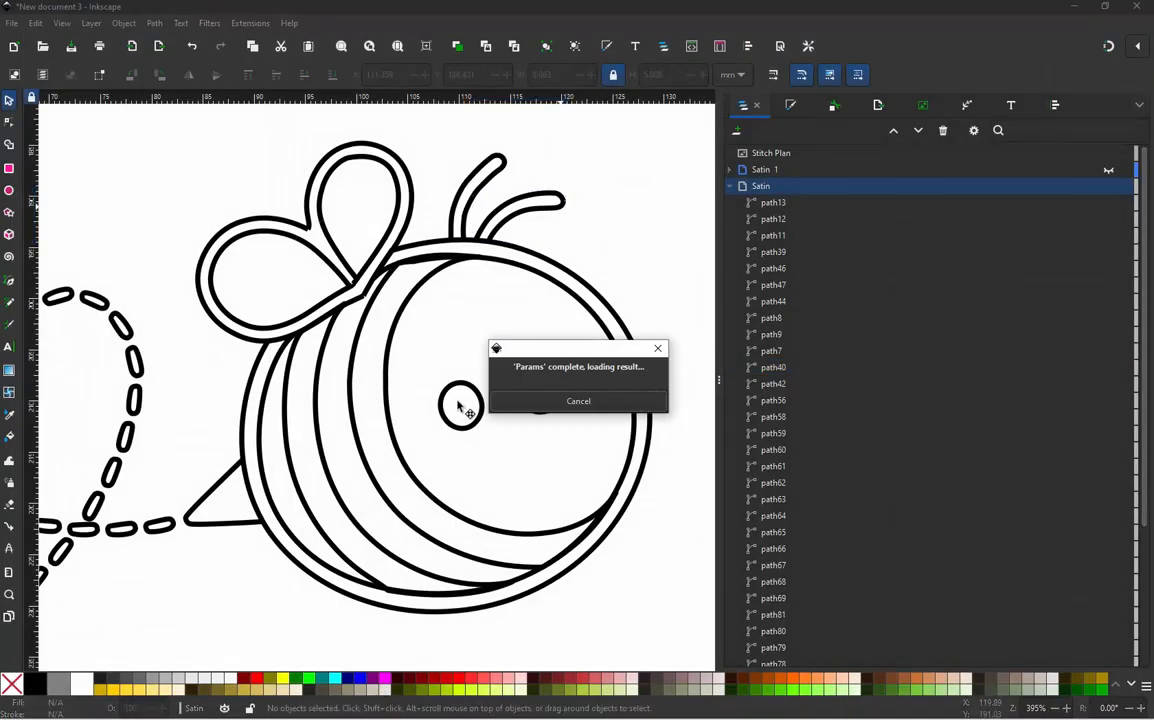
Enable Swap rails for the left antenna (path7) in its embroidery parameters, apply it and reselect the antenna.
click(487, 187)
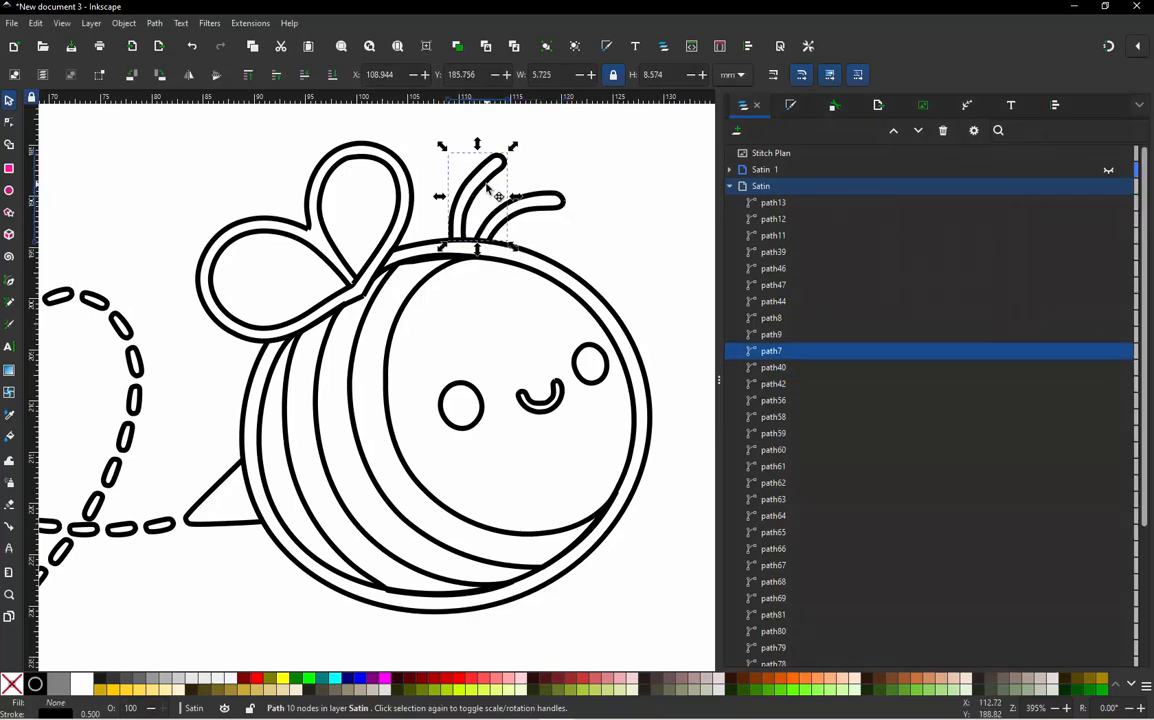
key(alt+q)
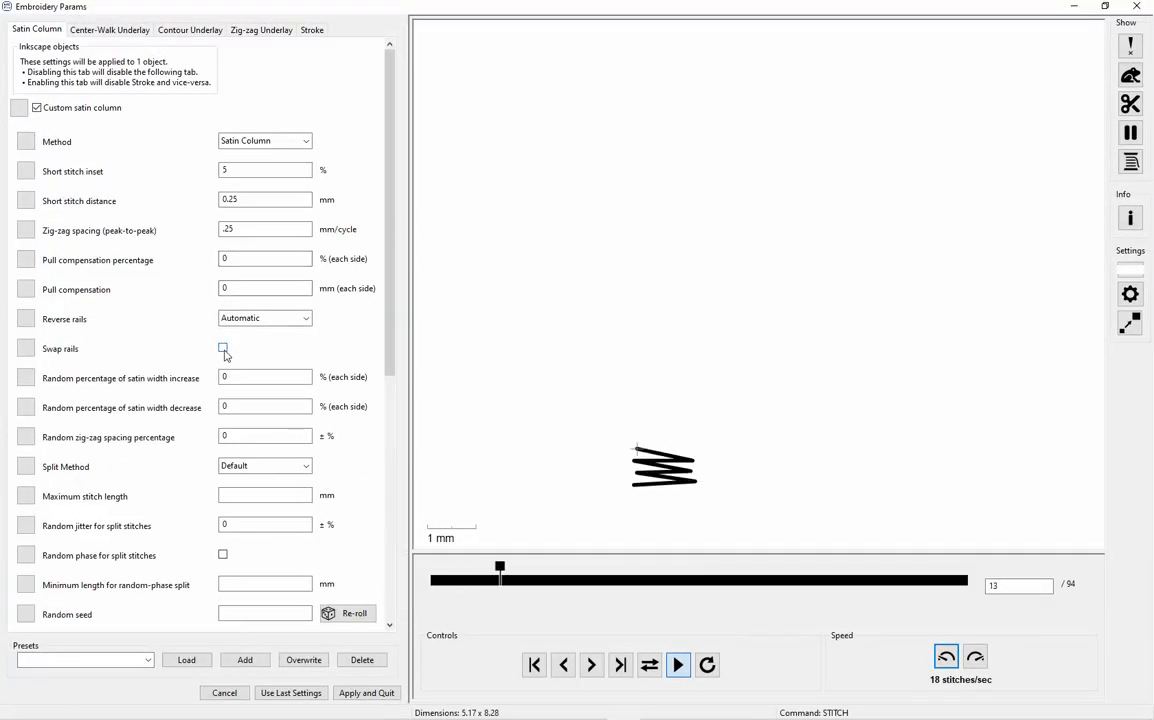
click(223, 347)
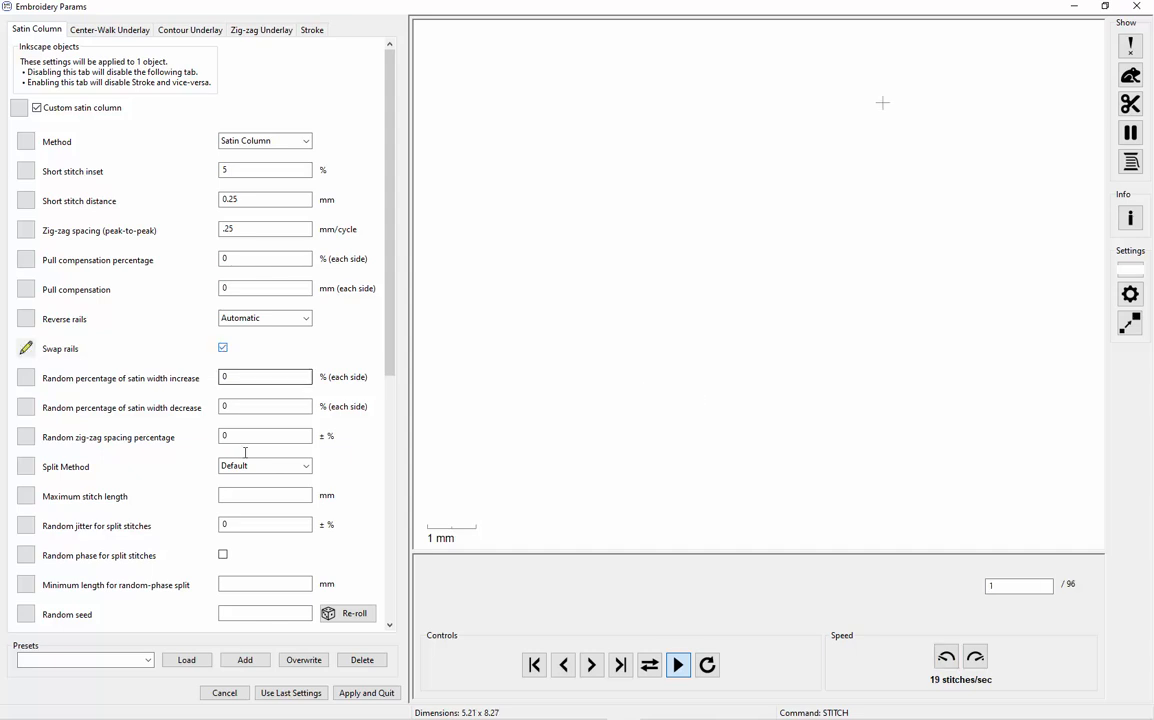
click(350, 697)
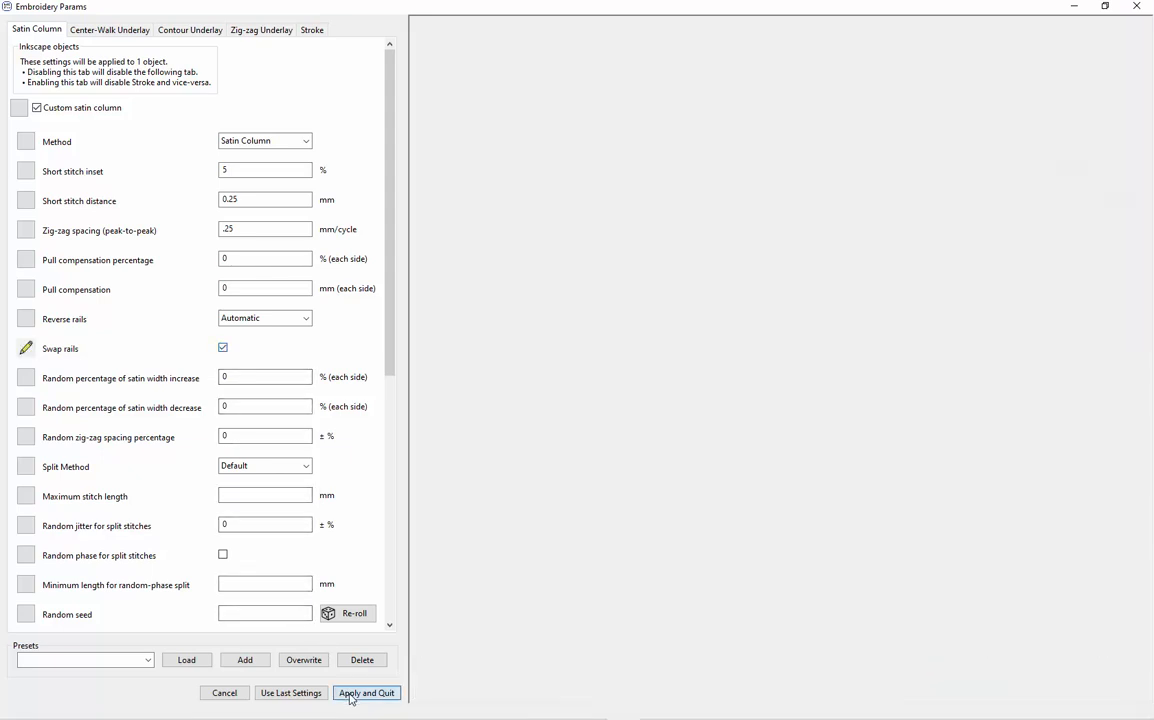
click(490, 180)
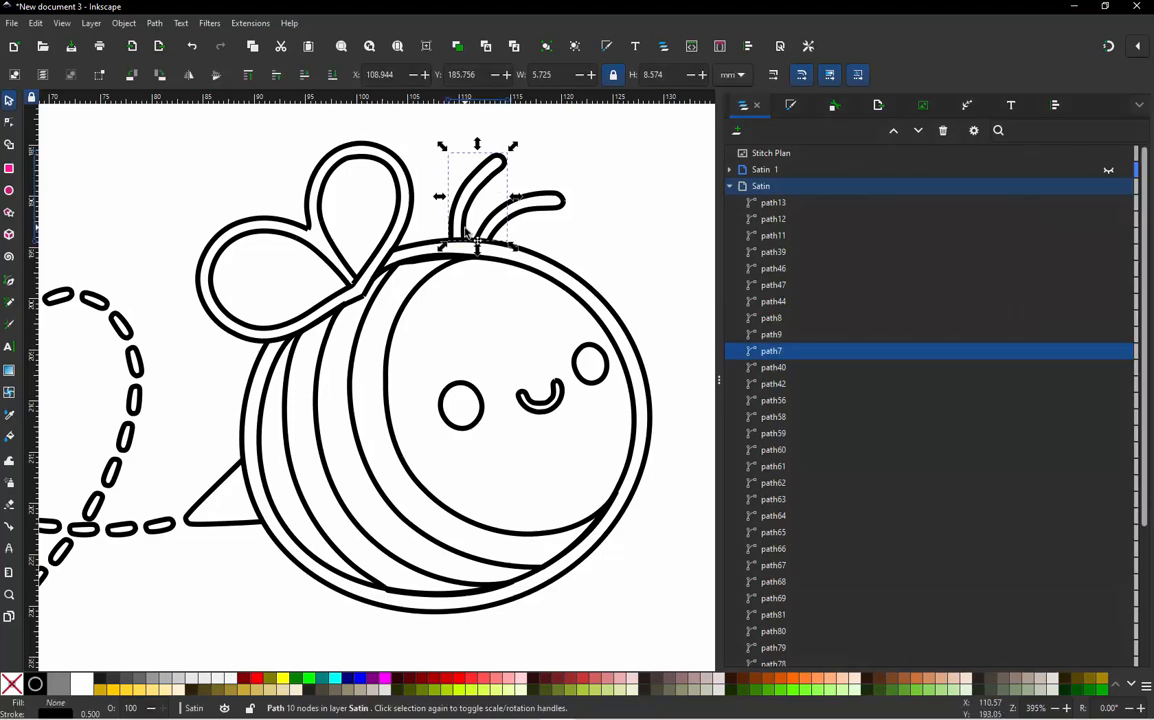
Enable Swap rails for the body stripe nearest the face (path9) in its embroidery parameters and apply it.
click(409, 306)
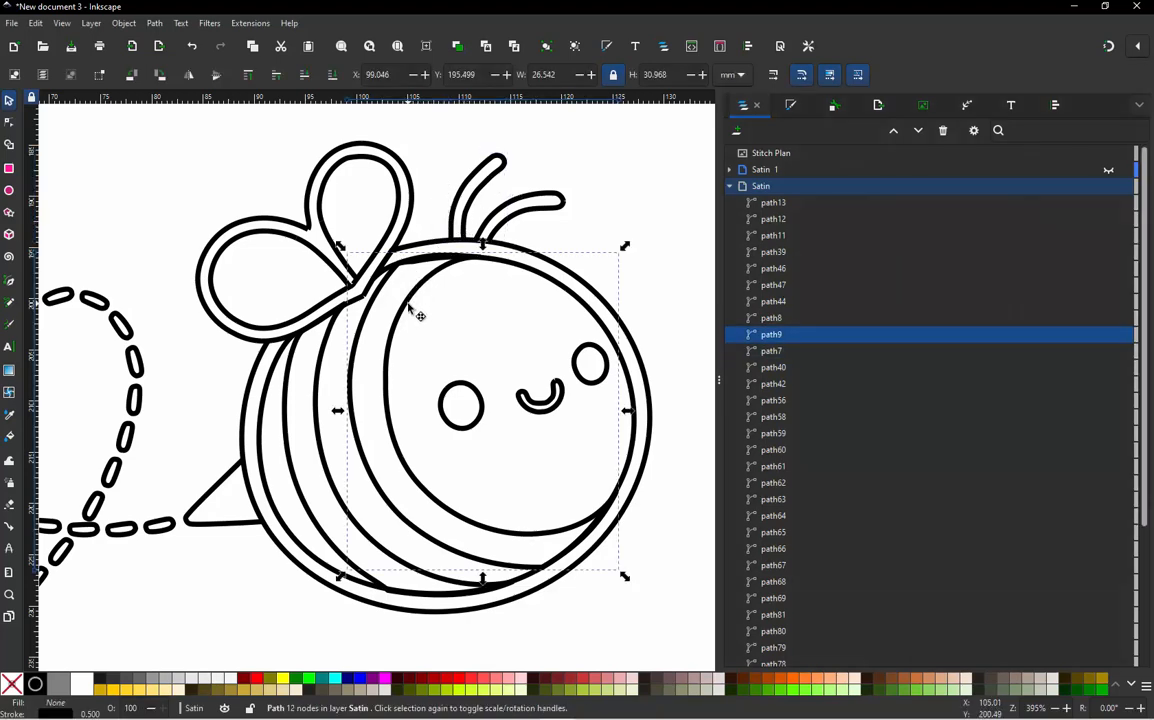
key(ctrl+alt+p)
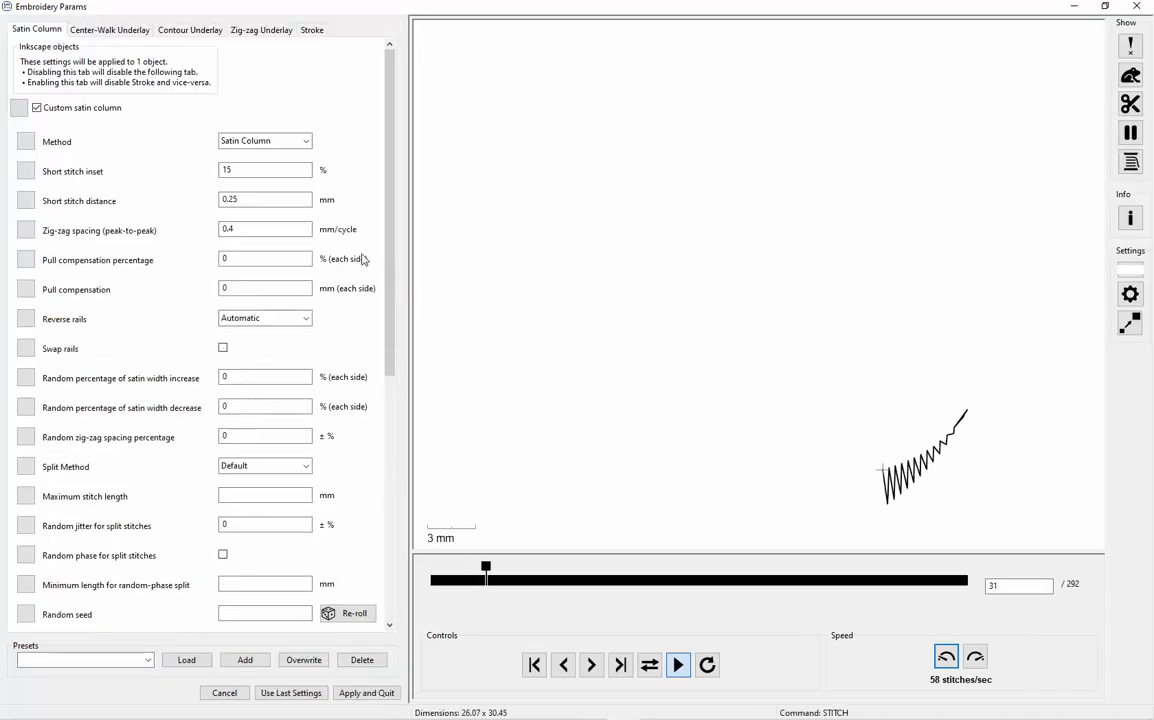
click(223, 348)
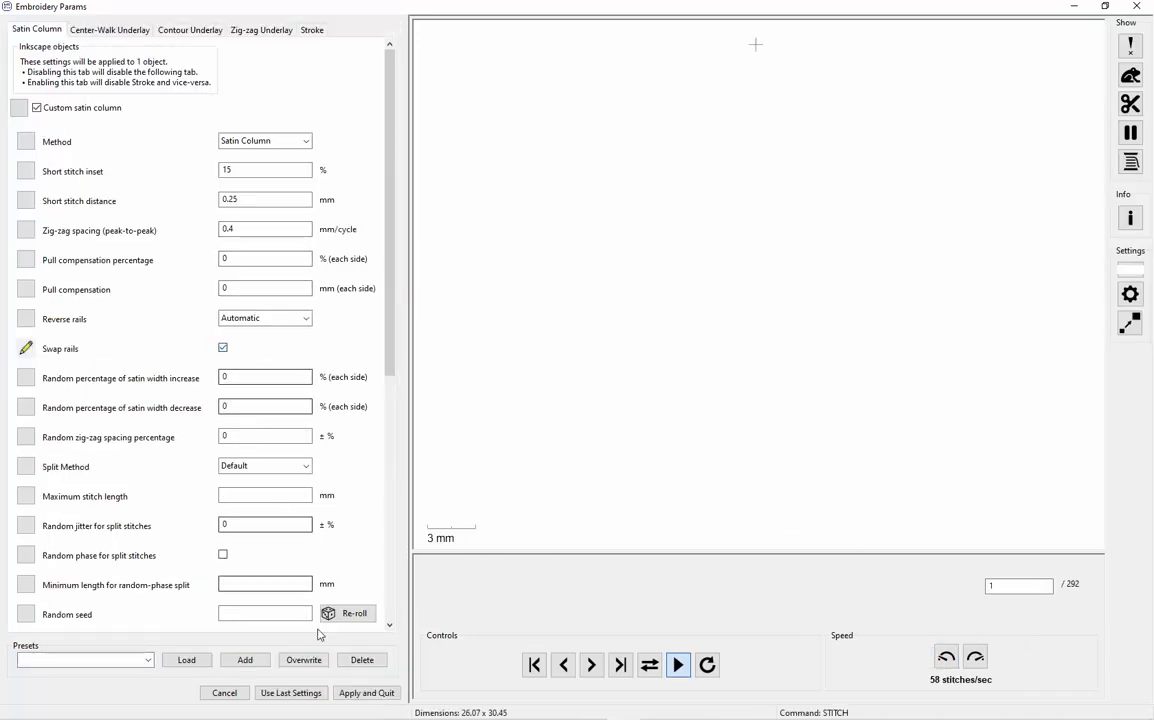
click(366, 697)
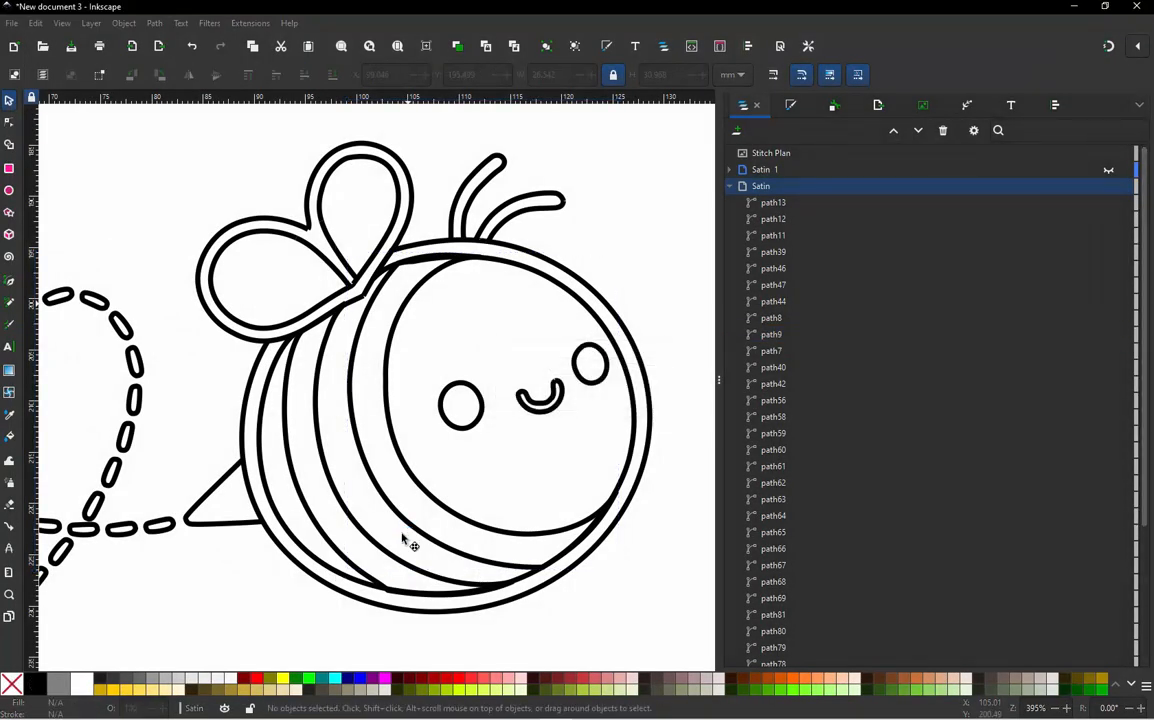
Preview the stitch direction of the rear body stripe (path8) in its embroidery parameters, keeping its settings.
click(370, 545)
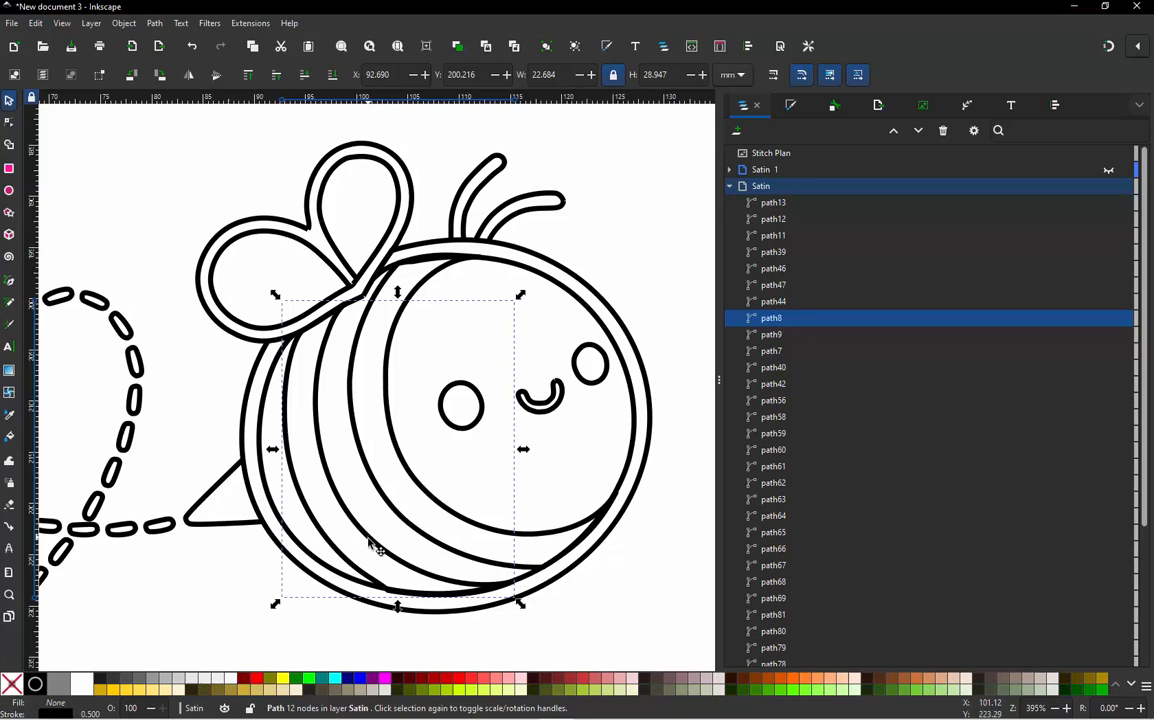
key(ctrl+alt+p)
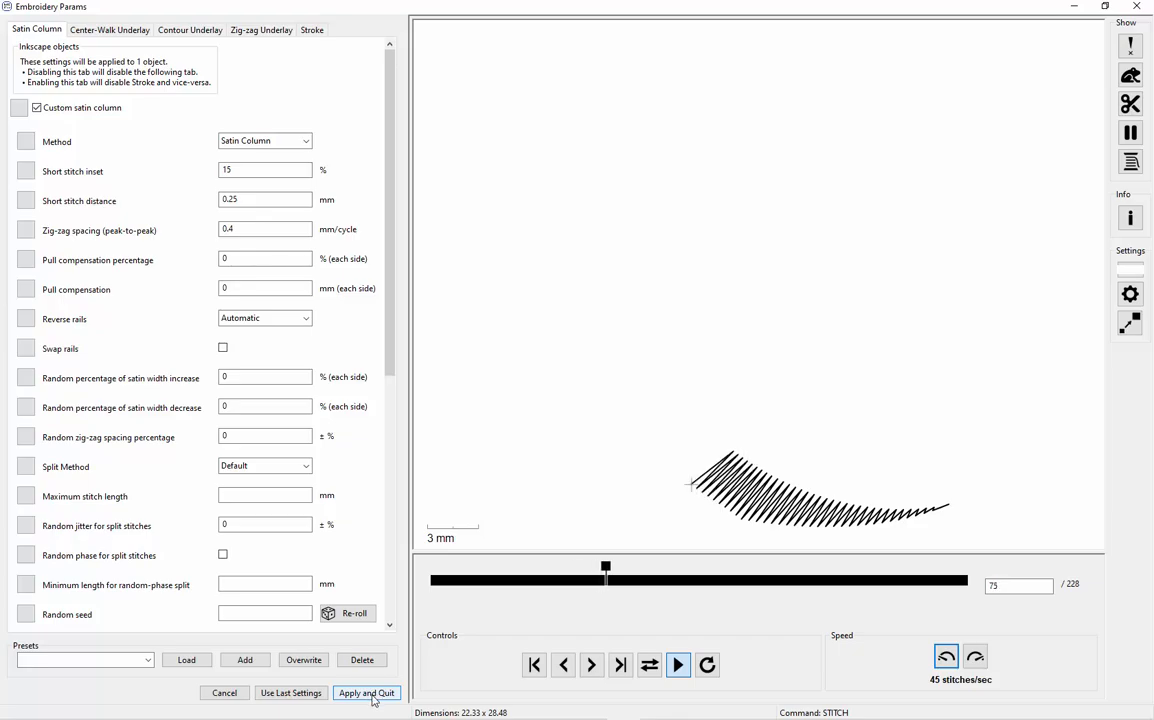
click(370, 693)
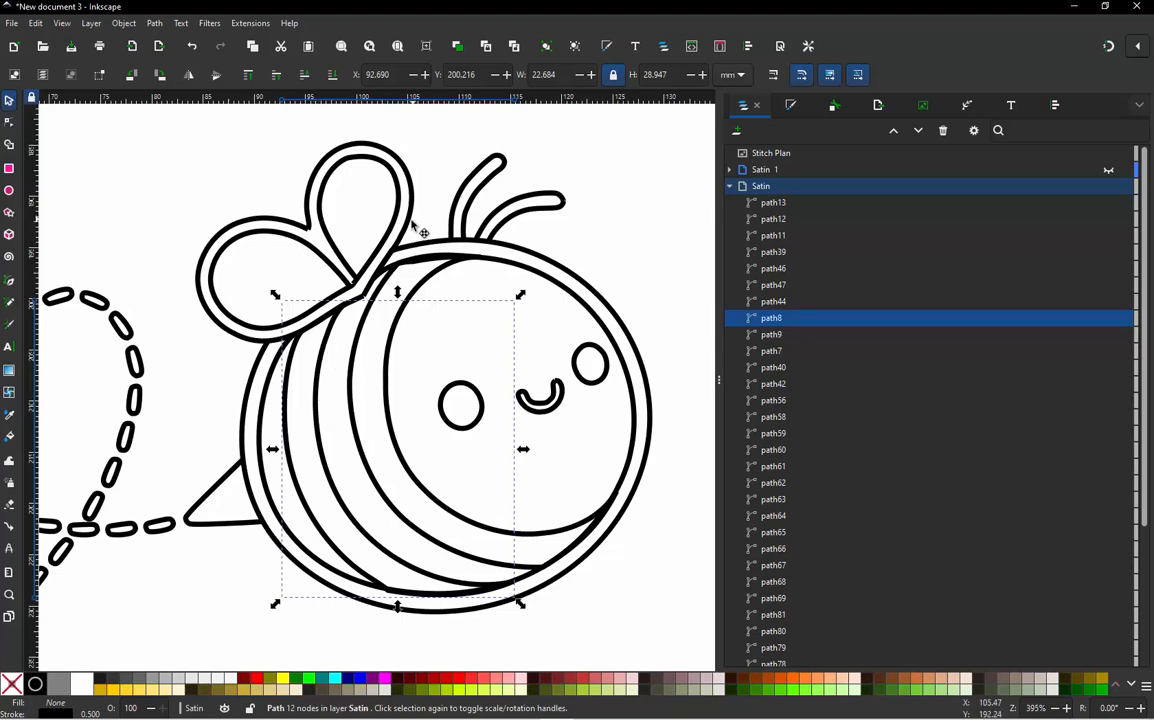
Enable Swap rails for the upper wing outline (path44) in its embroidery parameters and apply it.
click(780, 305)
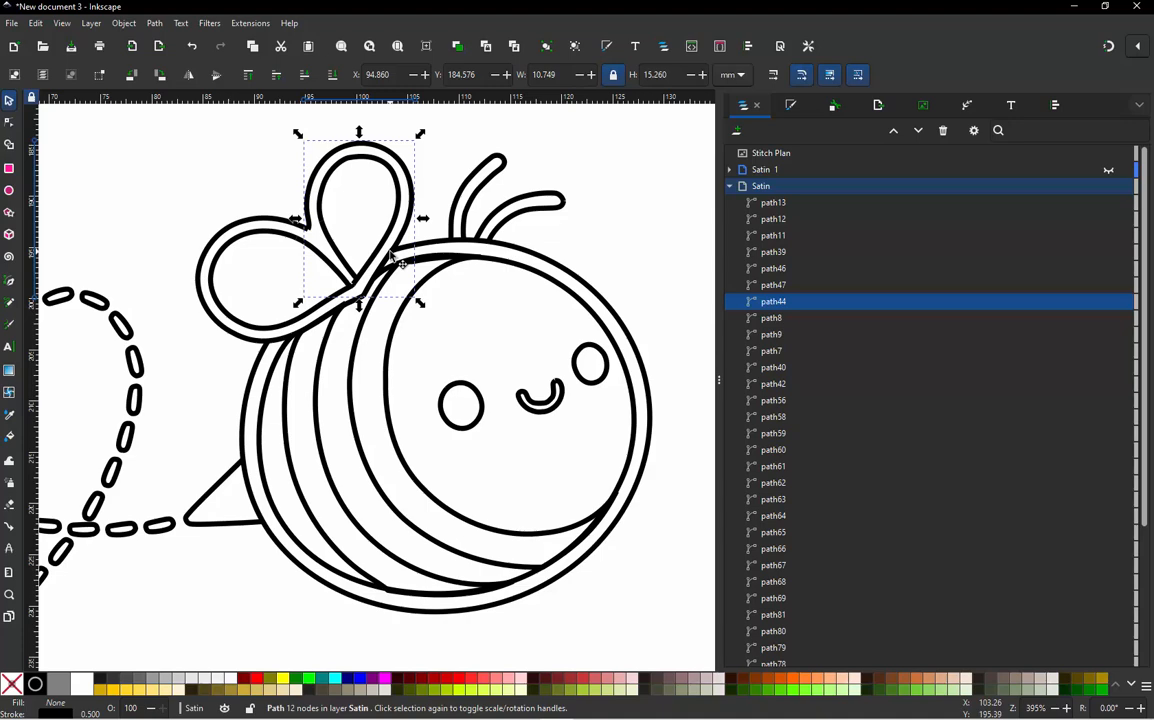
key(alt+q)
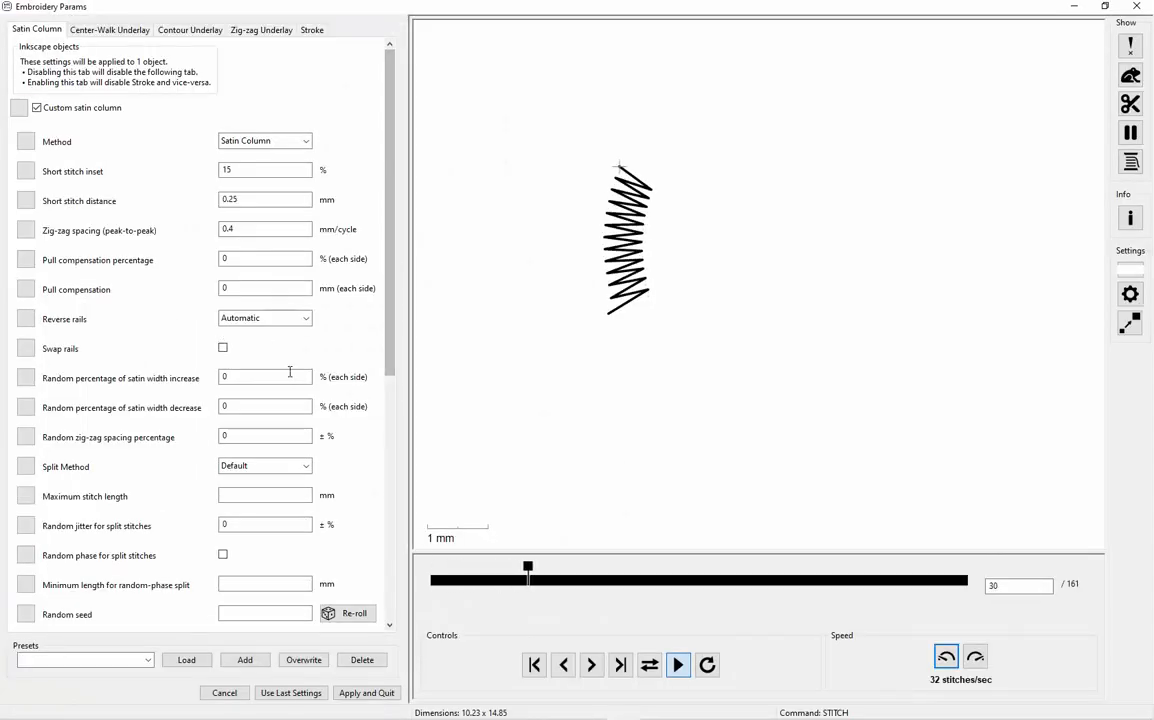
click(223, 348)
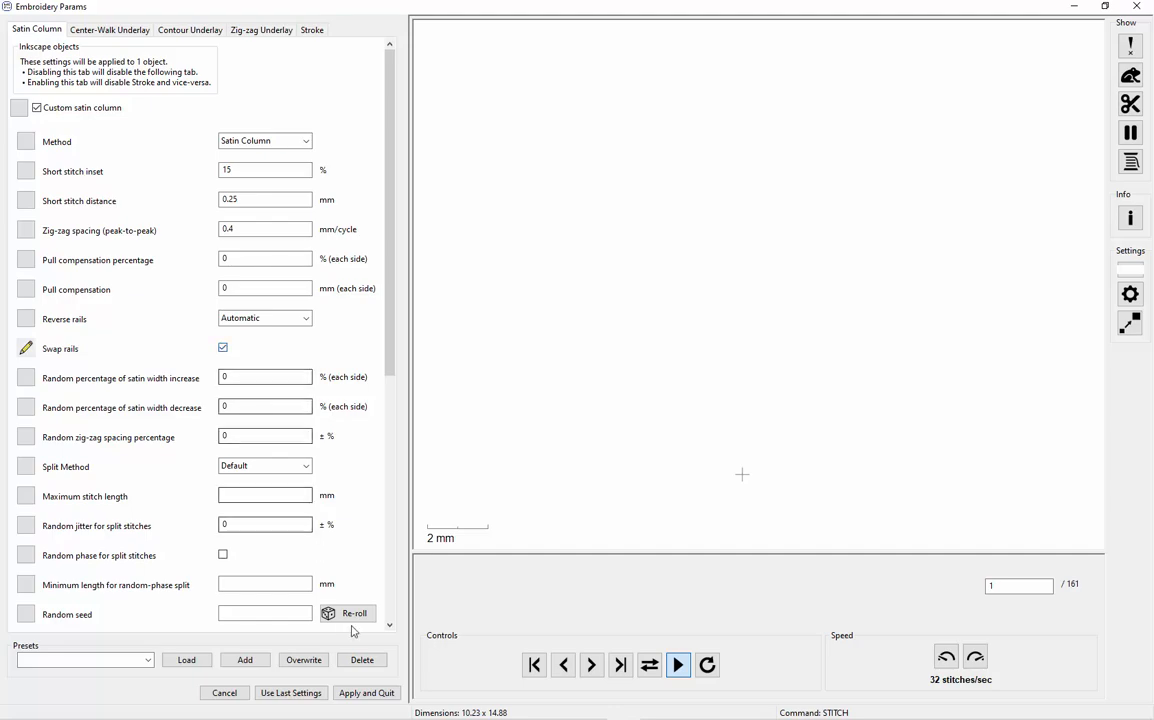
click(379, 694)
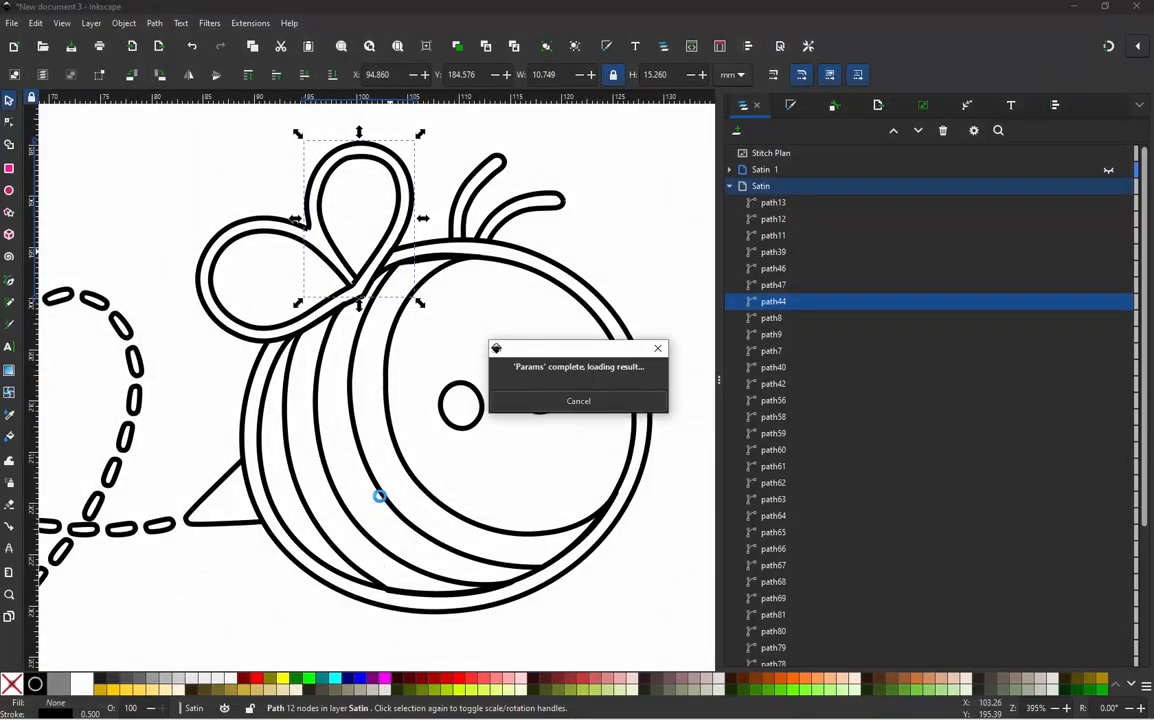
Preview the stitching of the short satin segment between the two wings (path47), keeping its parameters.
click(343, 253)
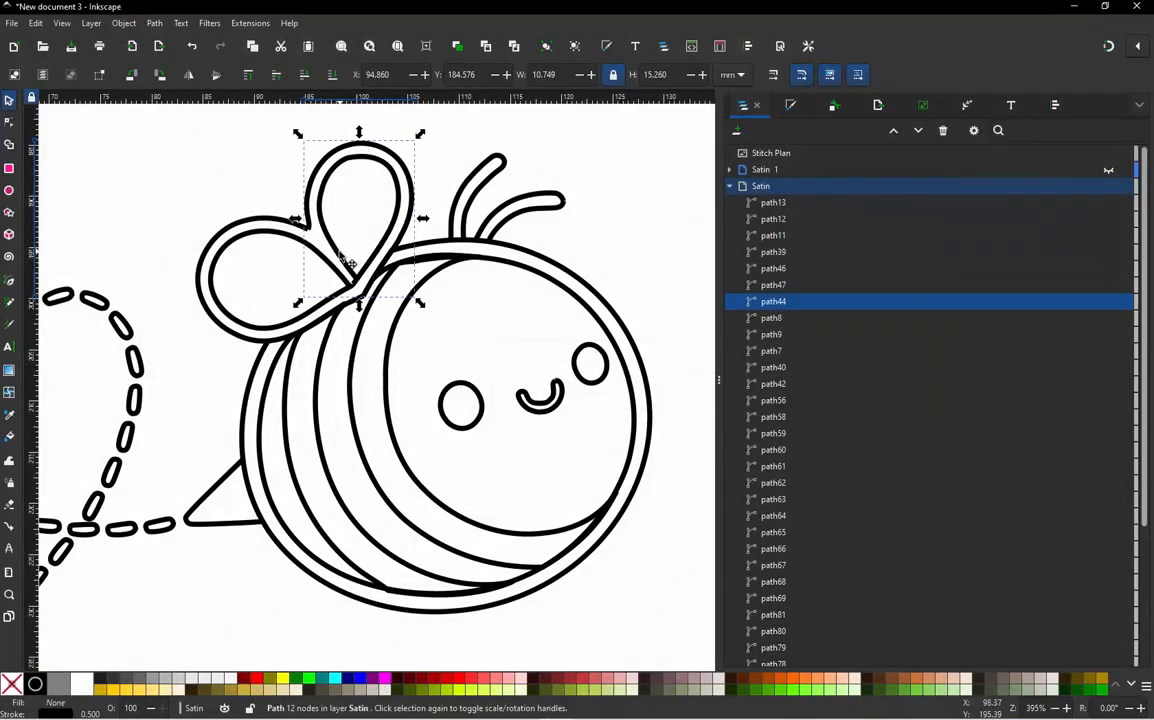
alt+click(341, 258)
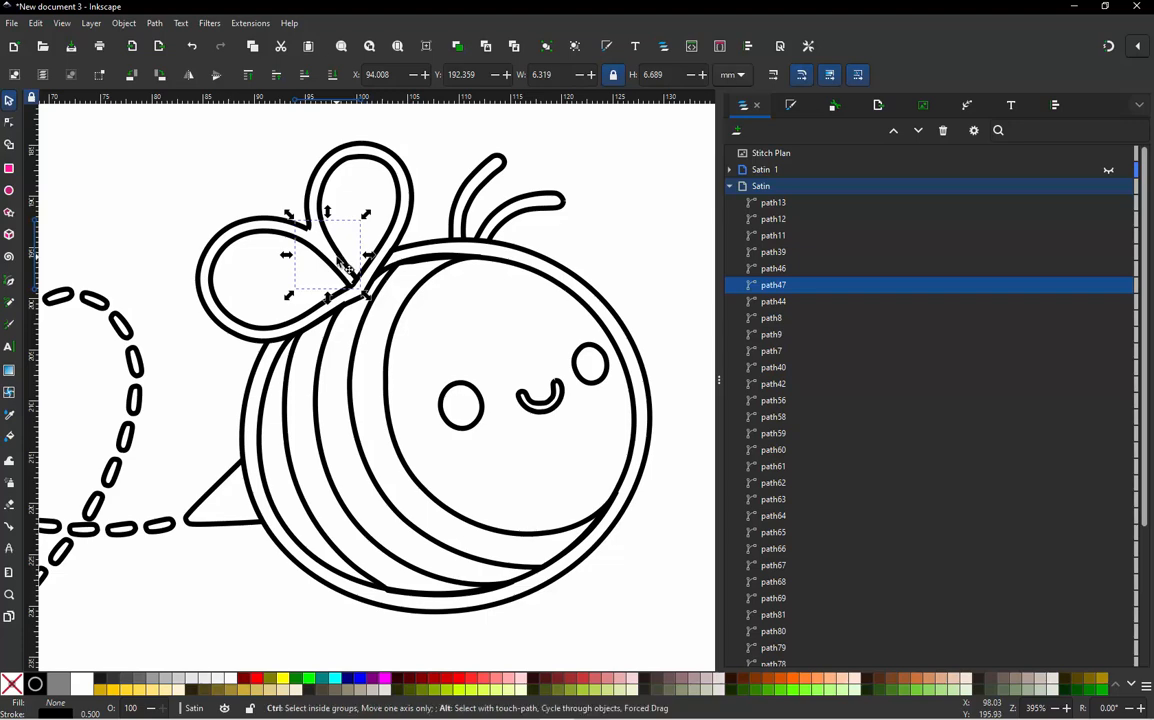
key(alt+q)
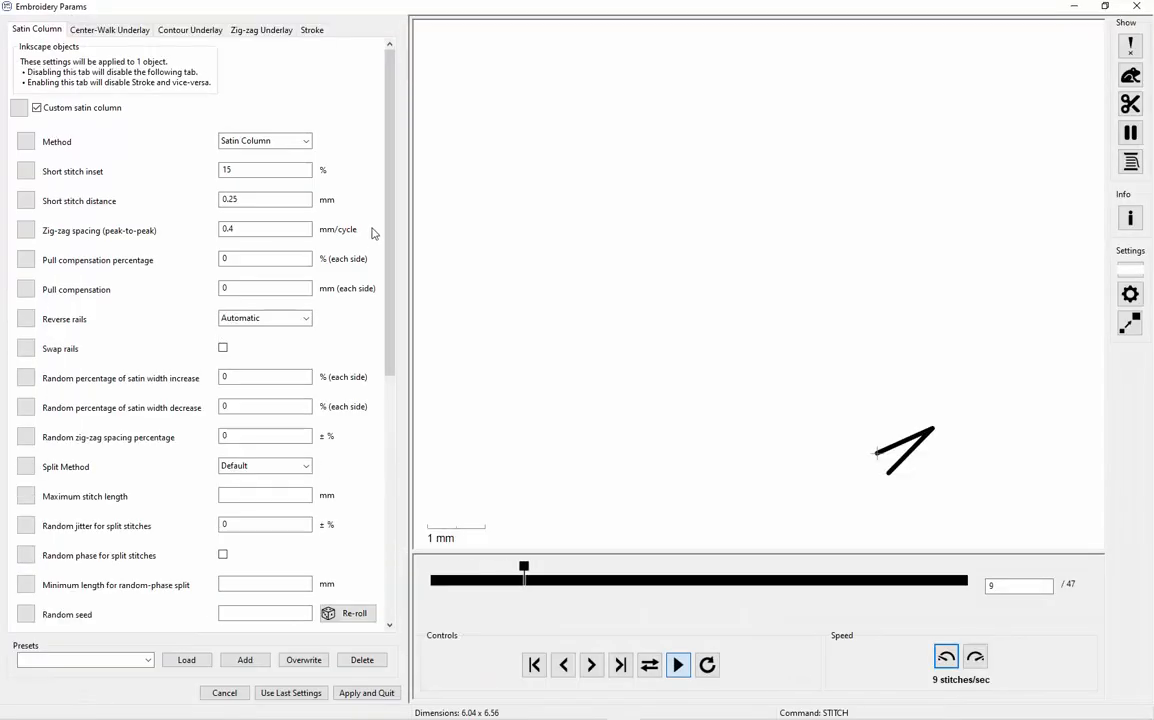
click(356, 697)
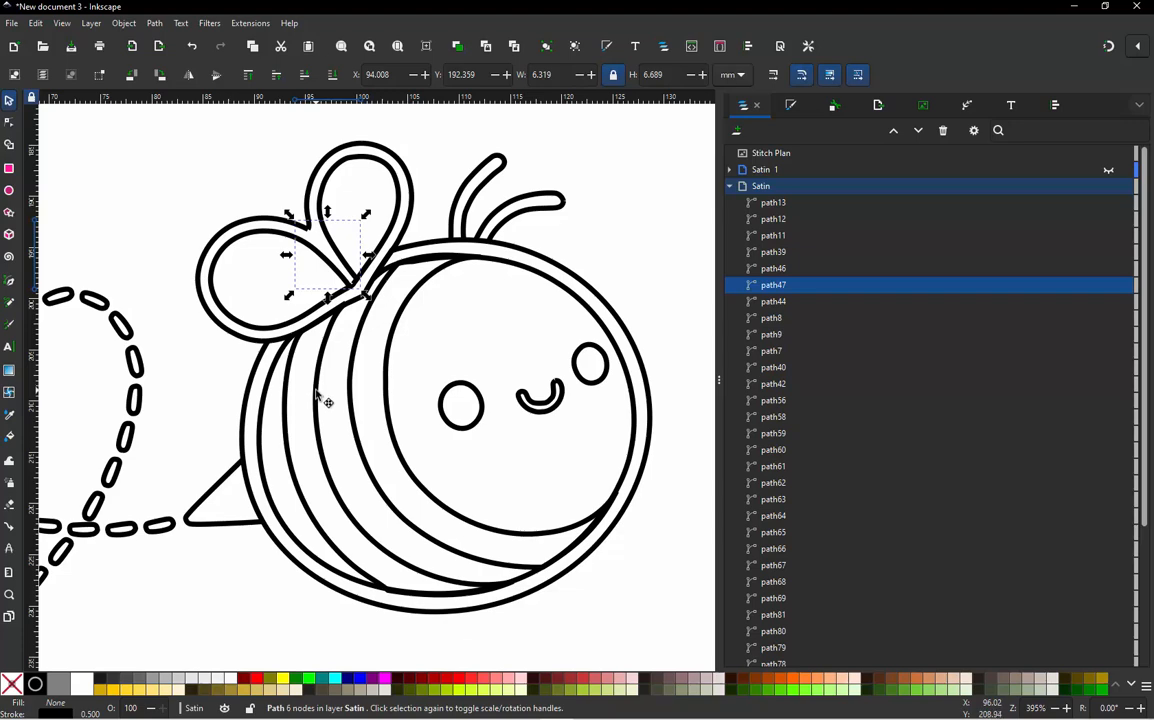
Check the order of the body outline and wing satins, and move the short wing segment path47 below path44 in the Satin layer.
click(243, 171)
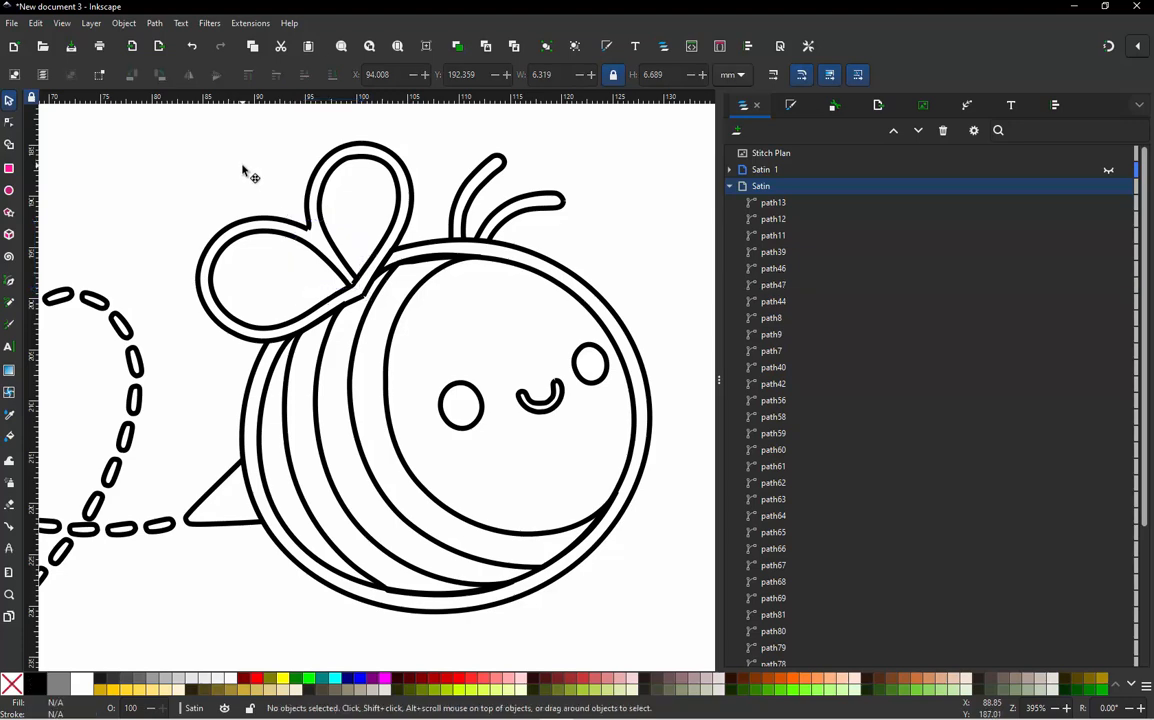
click(379, 295)
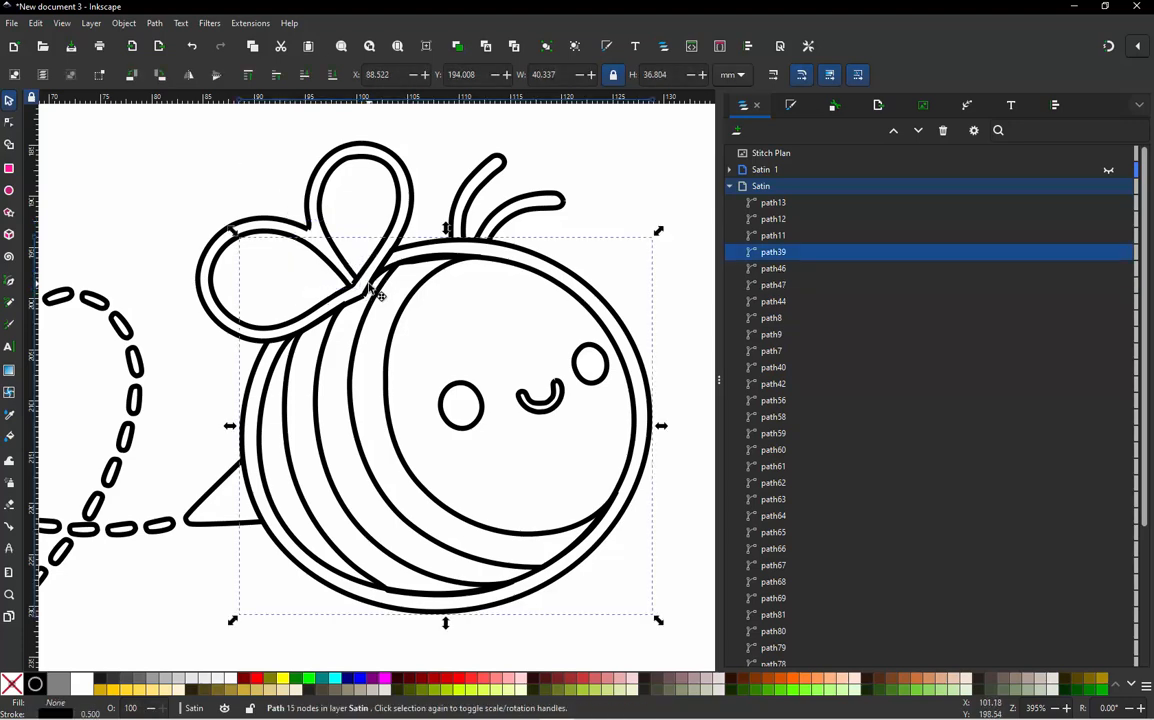
click(415, 194)
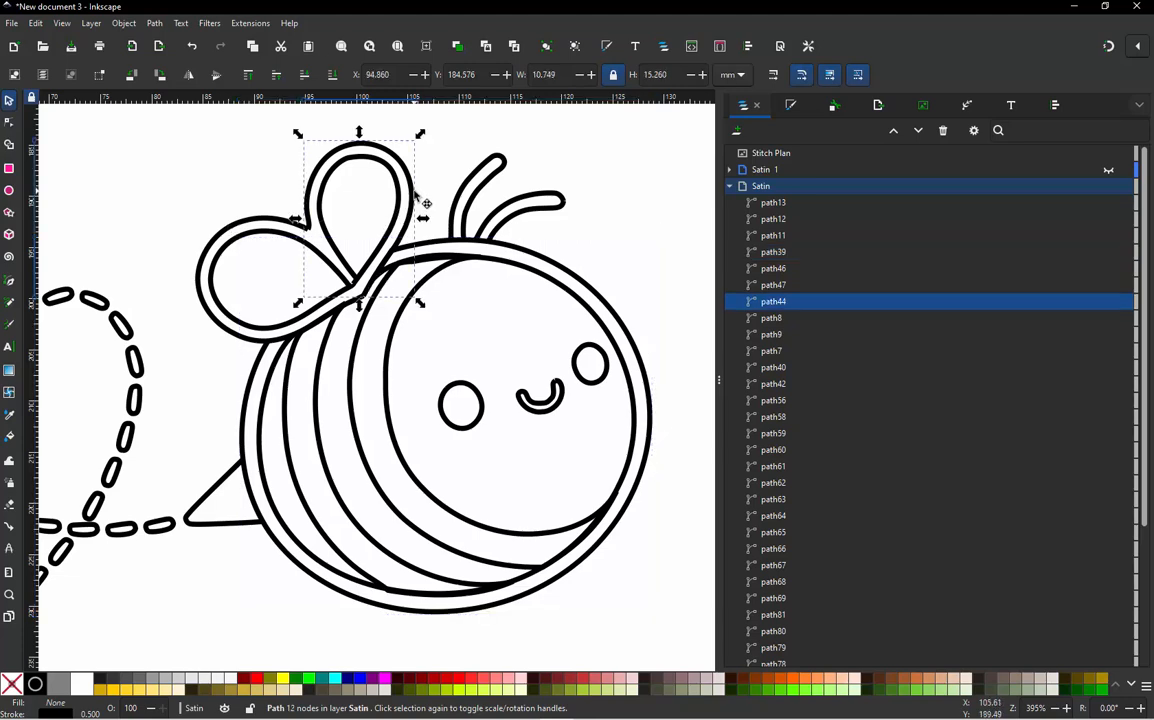
click(345, 257)
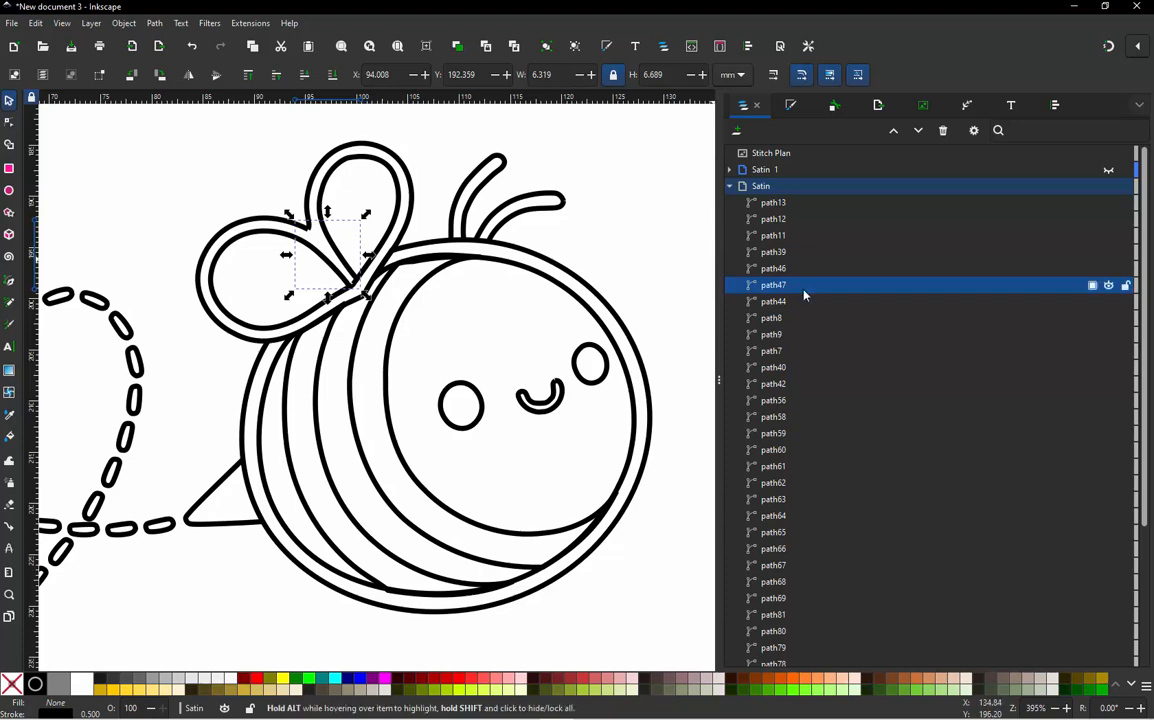
drag(782, 293, 790, 316)
click(778, 318)
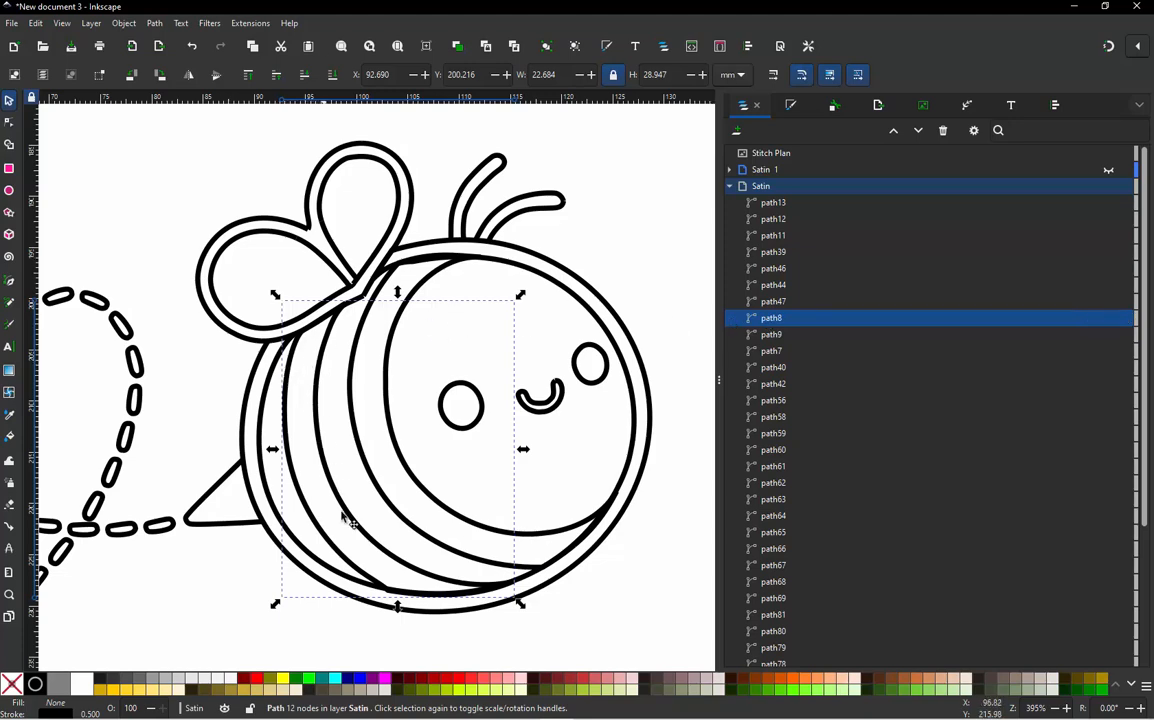
Recheck where the short wing segment (path47) starts stitching in its embroidery parameters, leaving the settings as they are.
click(355, 273)
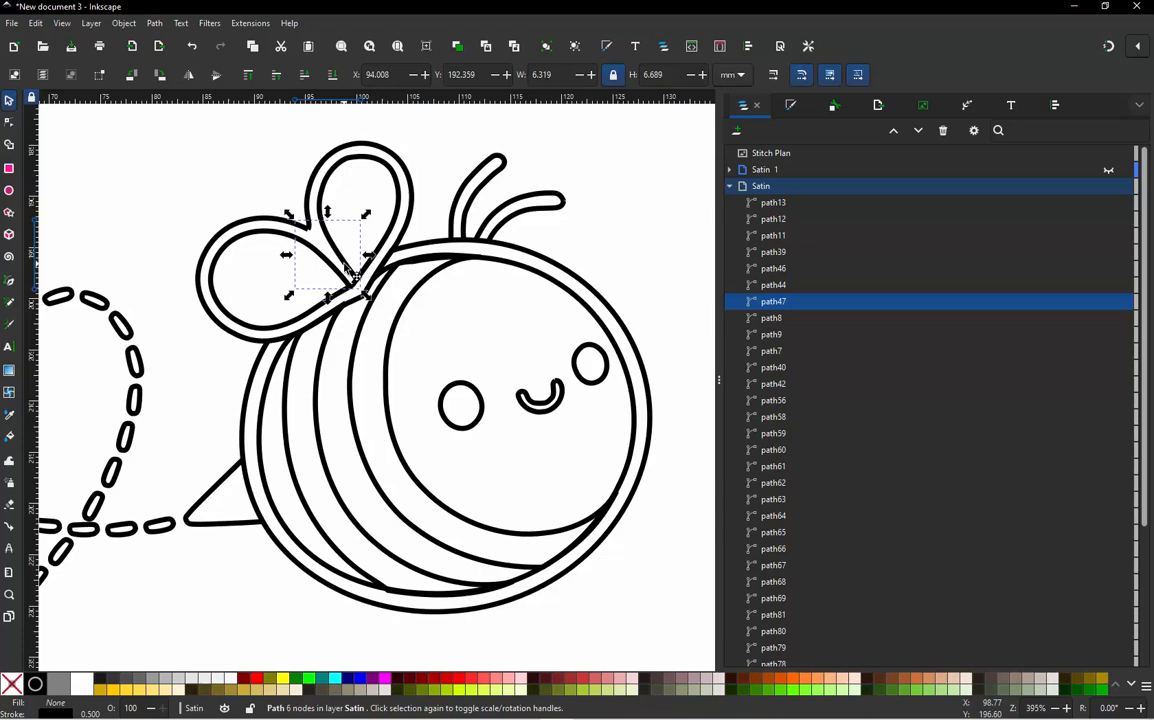
key(ctrl+alt+p)
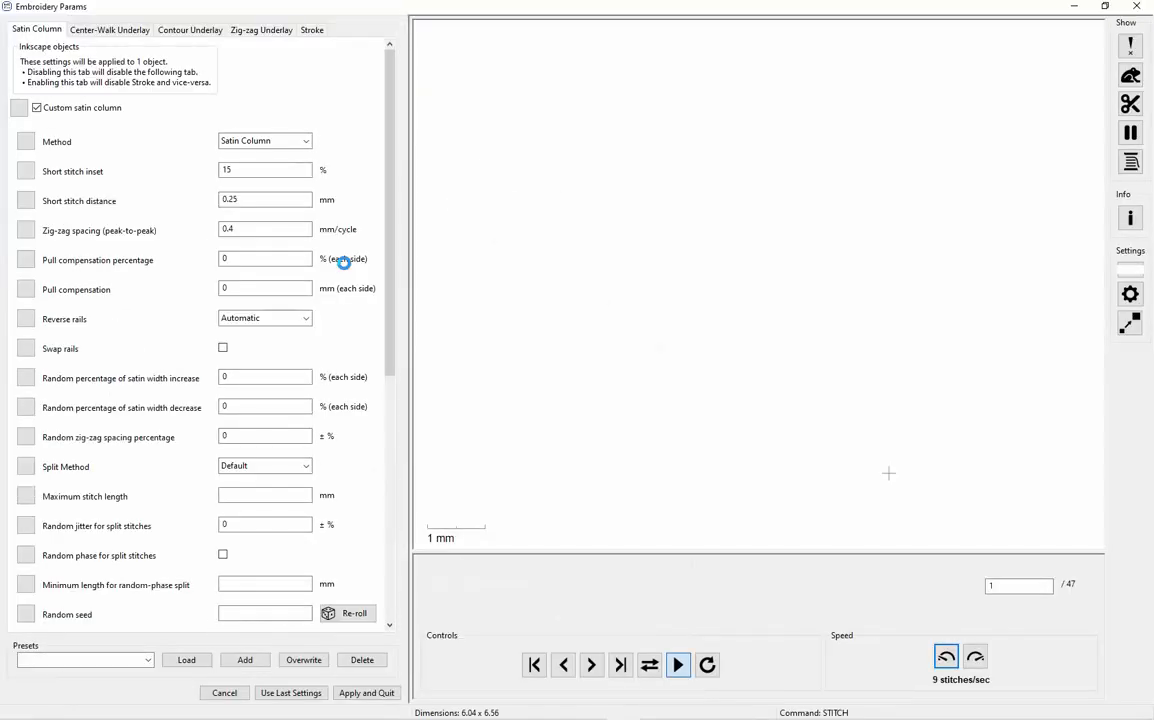
click(368, 693)
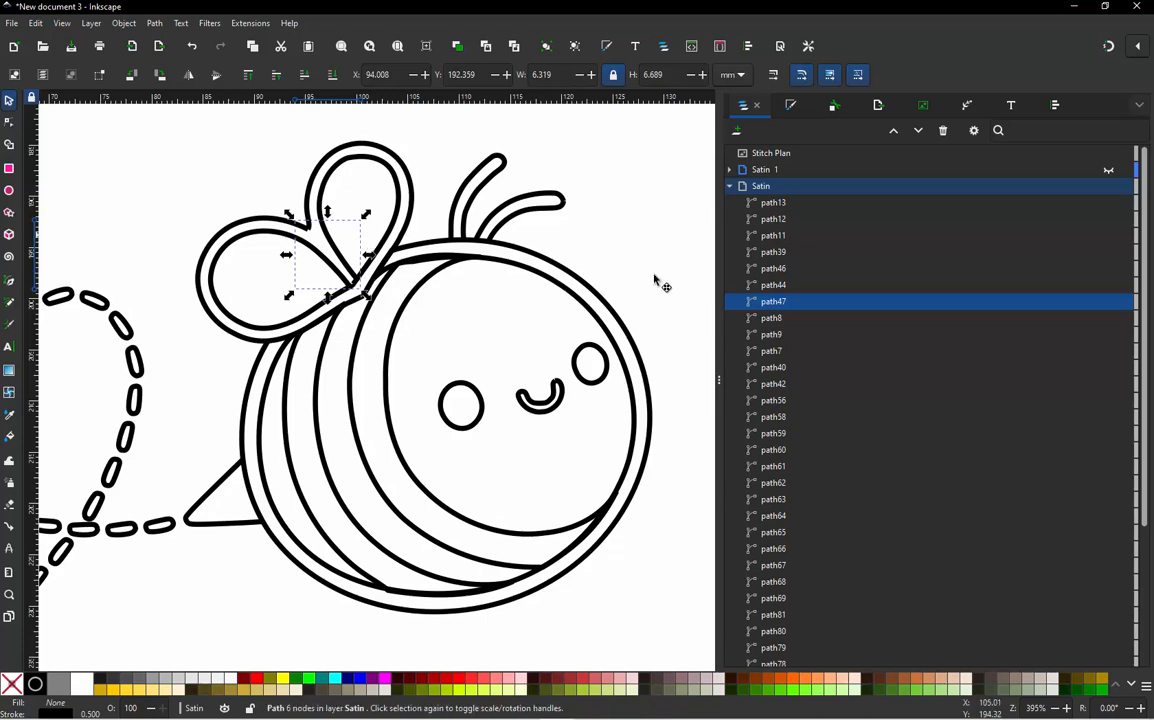
Disable Swap rails for the upper wing outline (path44) in its embroidery parameters and apply it.
click(775, 286)
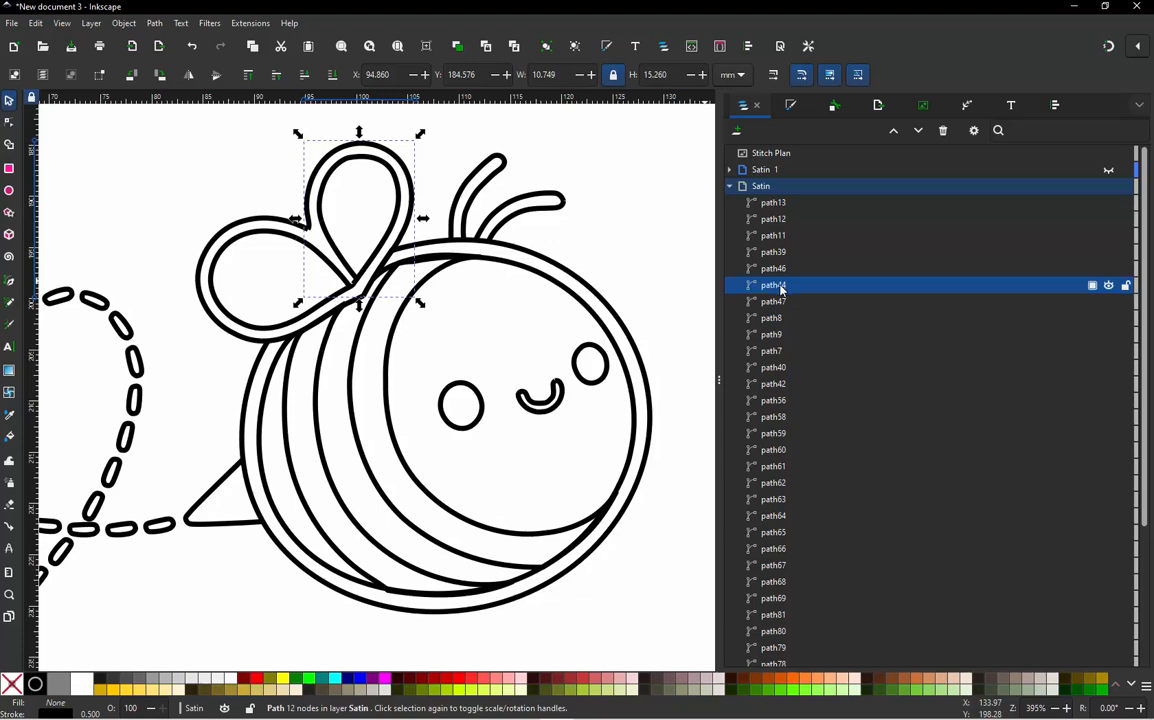
key(alt+q)
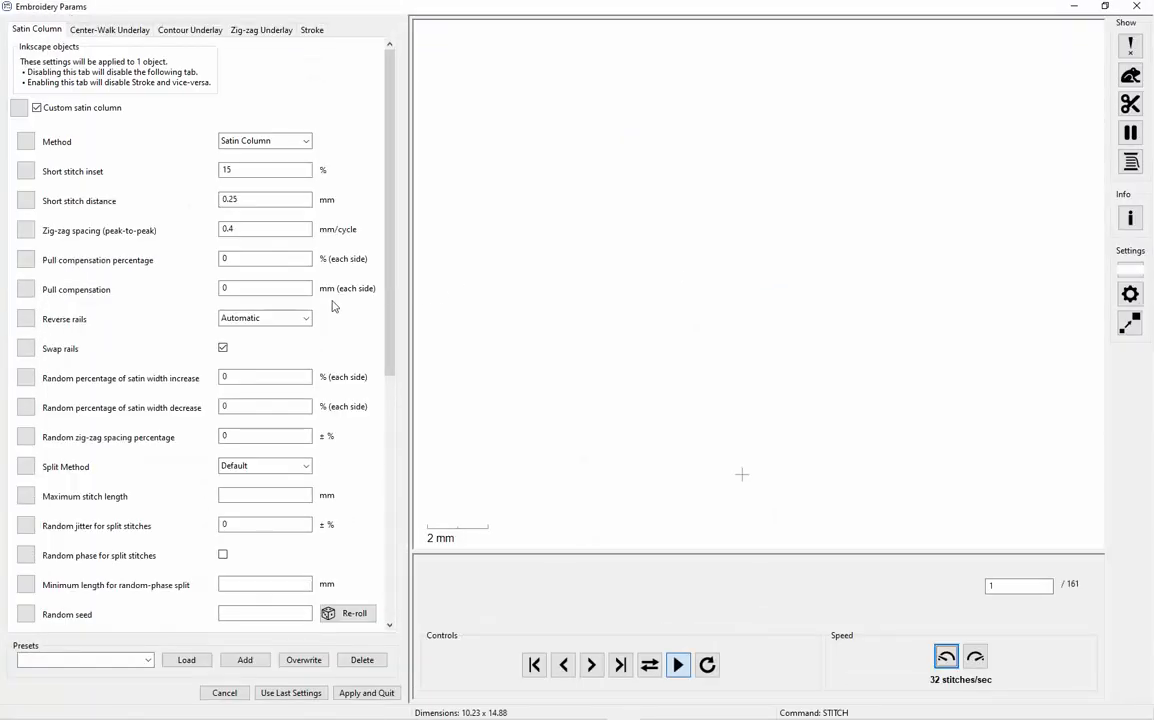
click(223, 348)
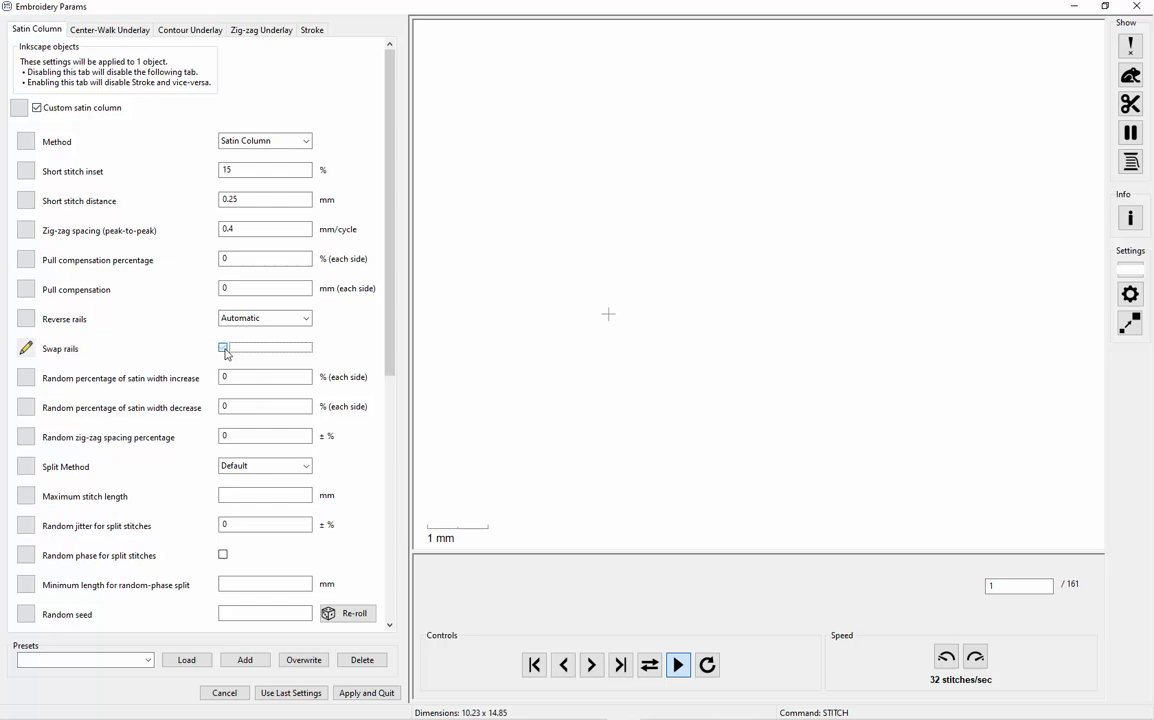
click(385, 699)
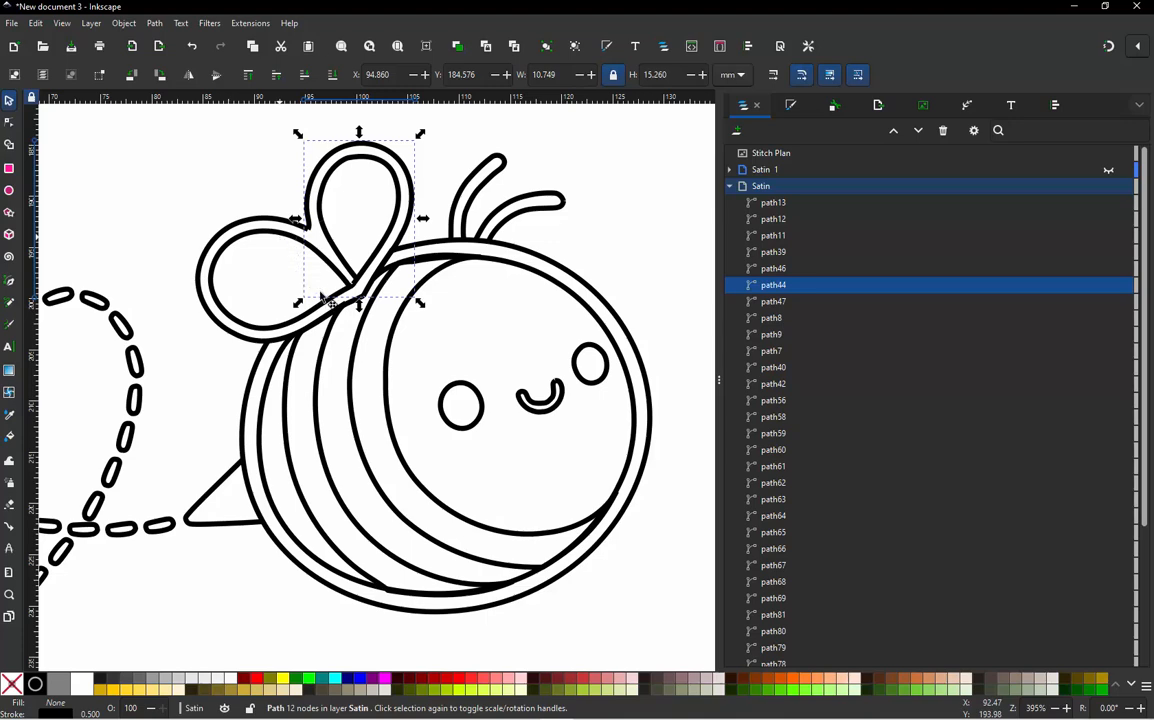
Enable Swap rails for the left wing outline (path46) in its embroidery parameters, apply it and clear the selection.
click(304, 323)
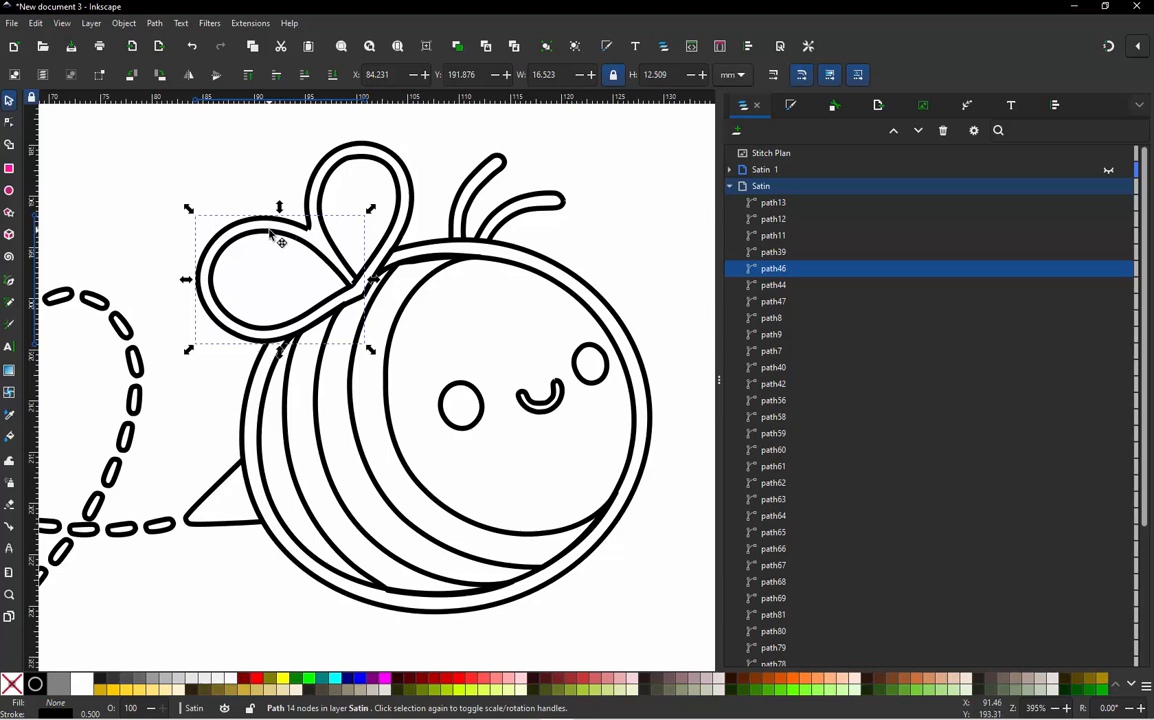
key(ctrl+alt+p)
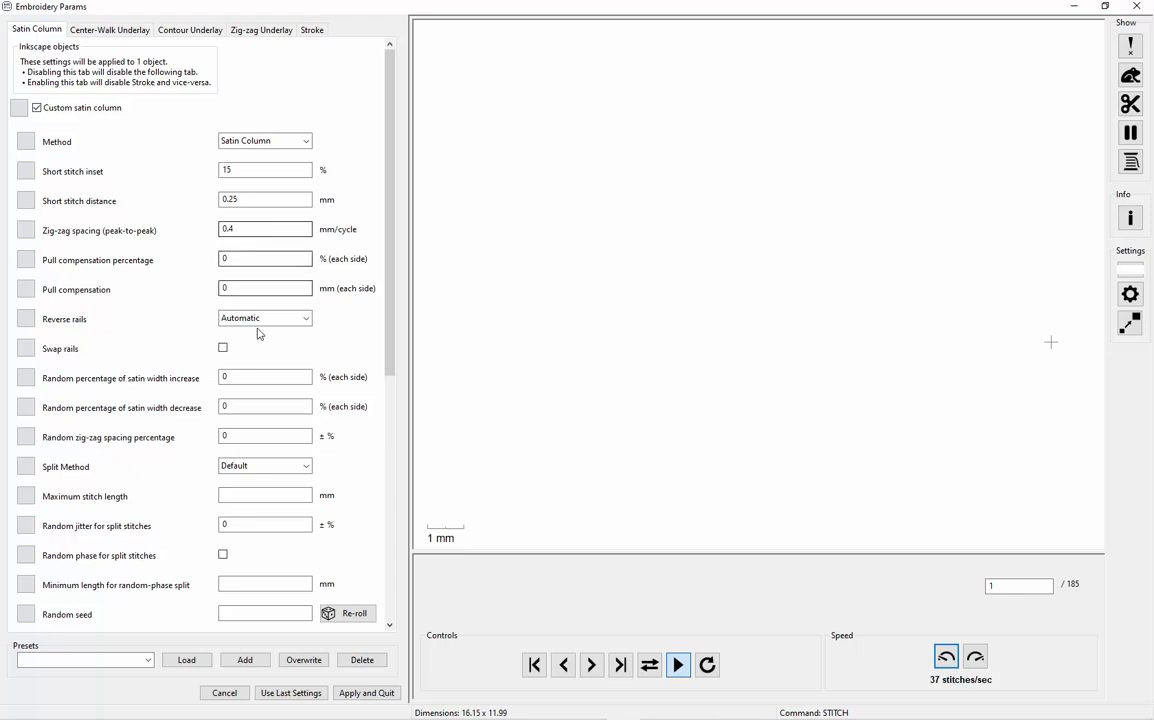
click(222, 347)
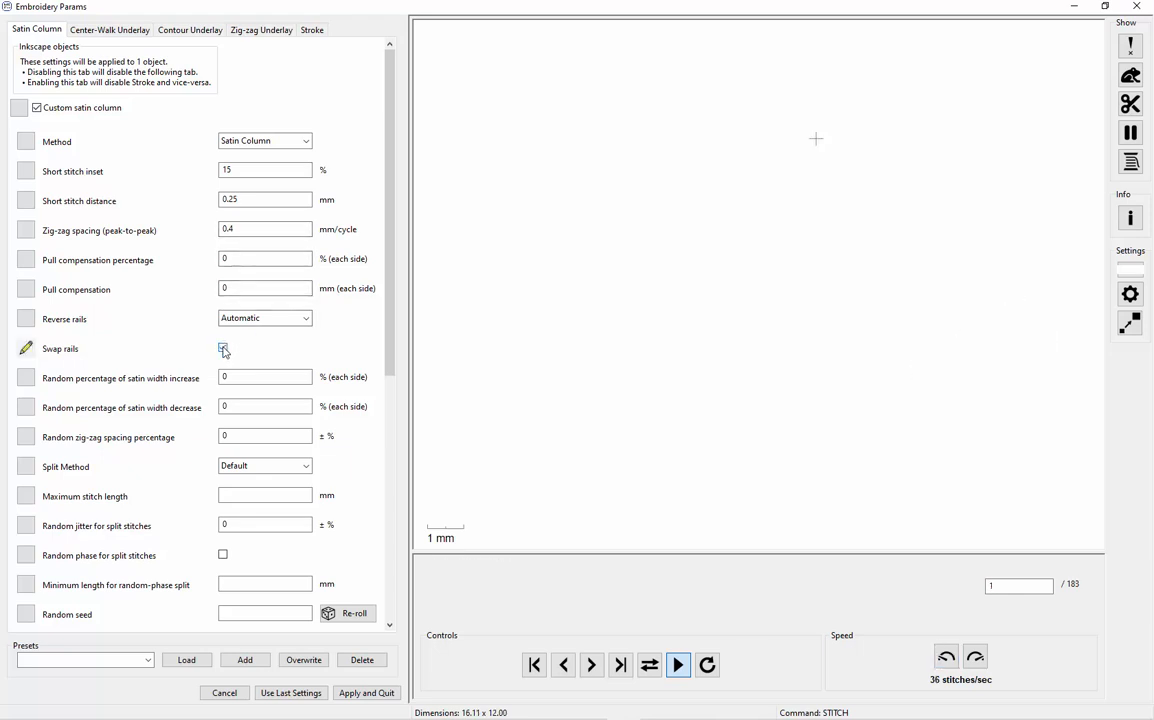
click(366, 692)
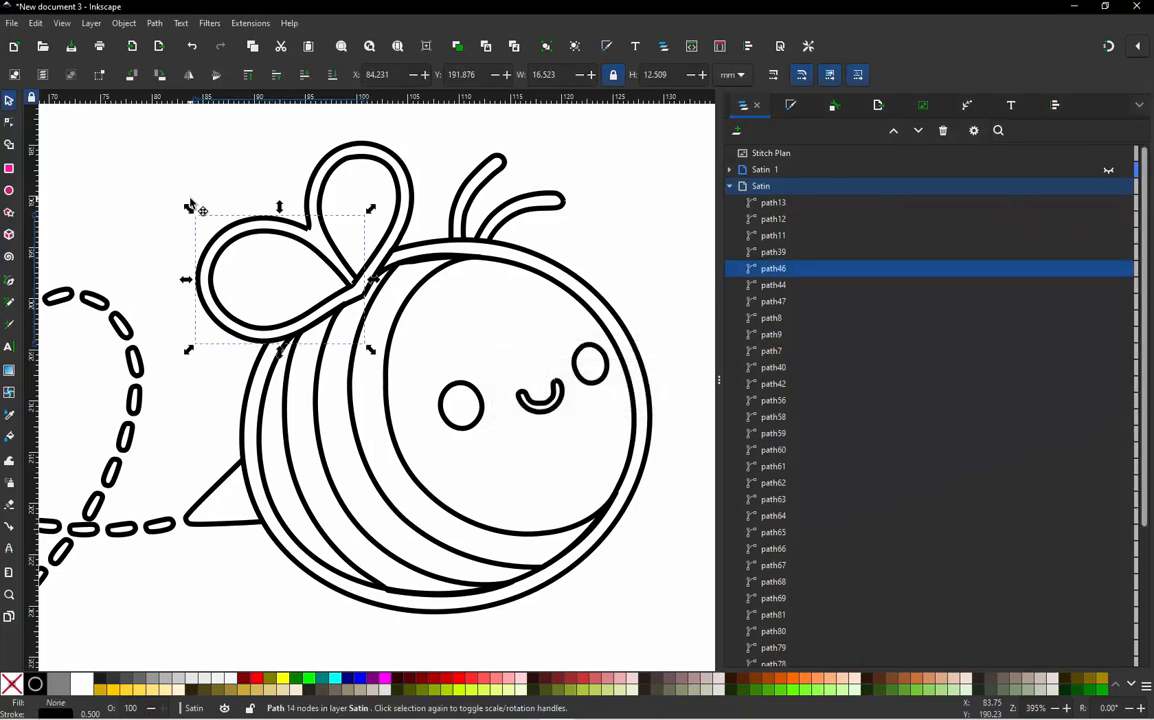
click(191, 203)
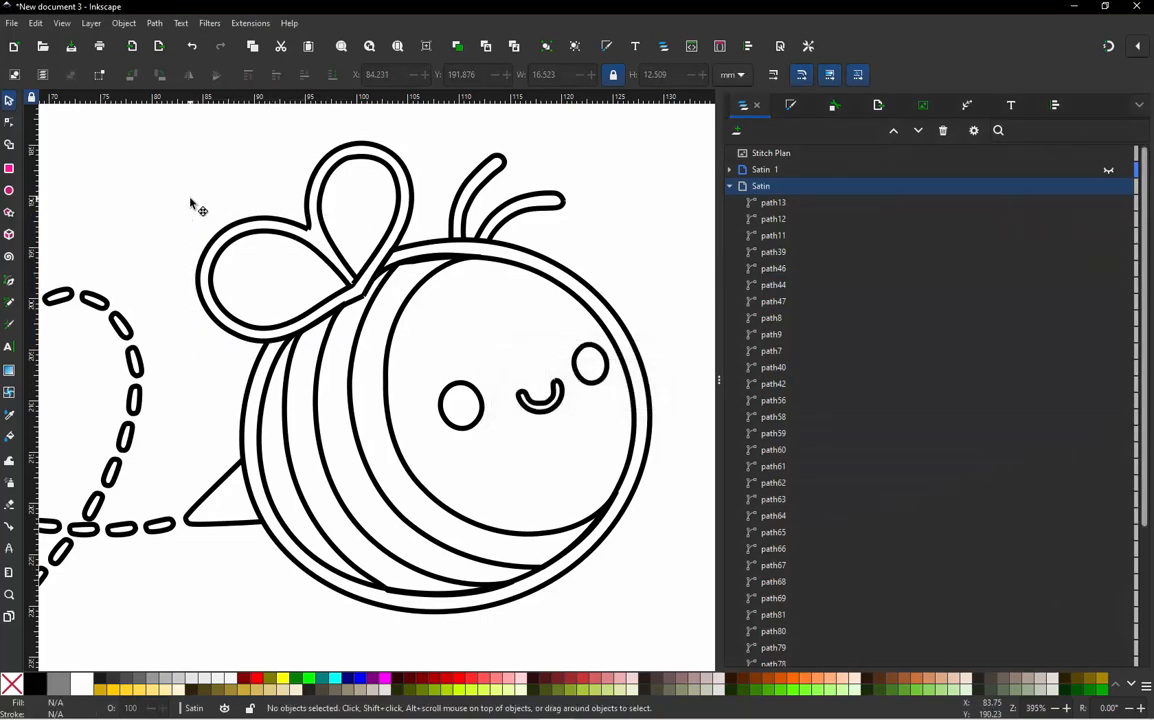
Check the order of the left wing outline and the body outline in the Satin layer.
click(249, 391)
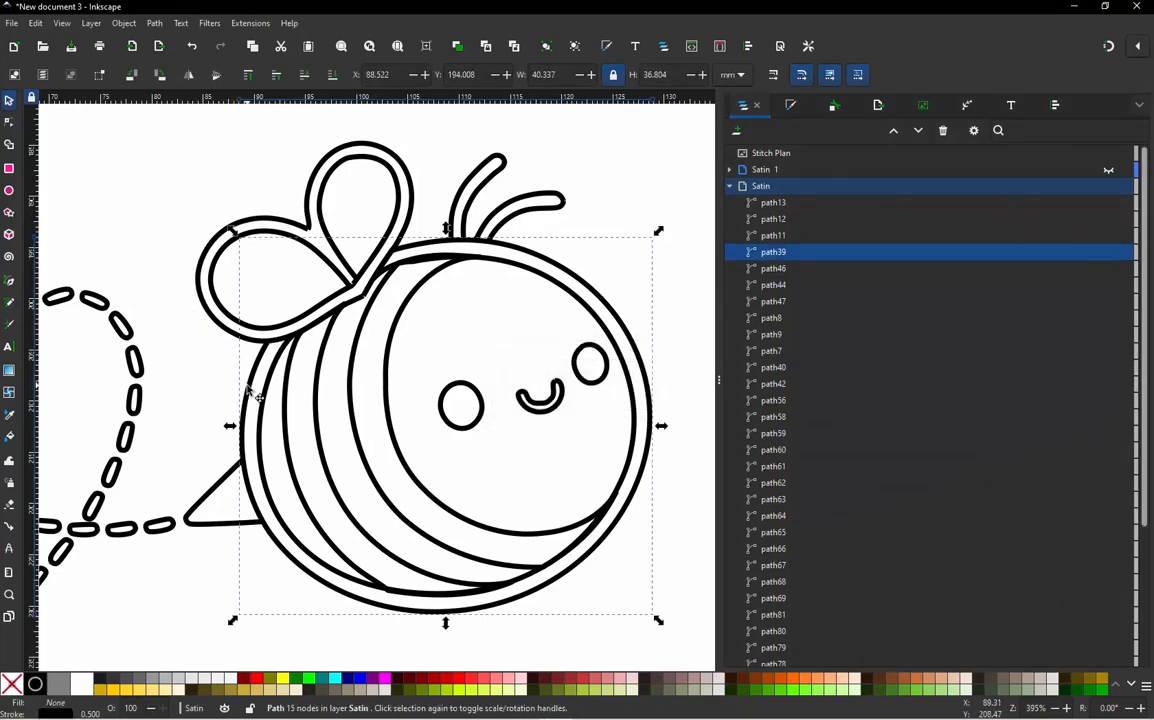
click(223, 332)
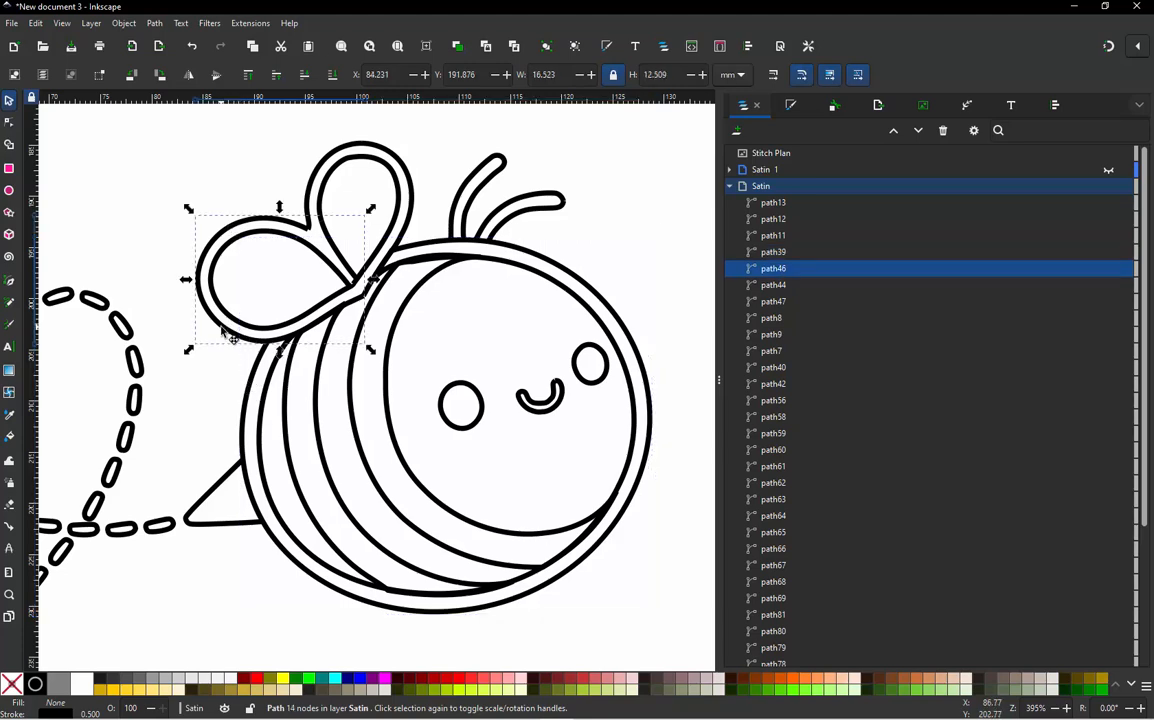
click(252, 381)
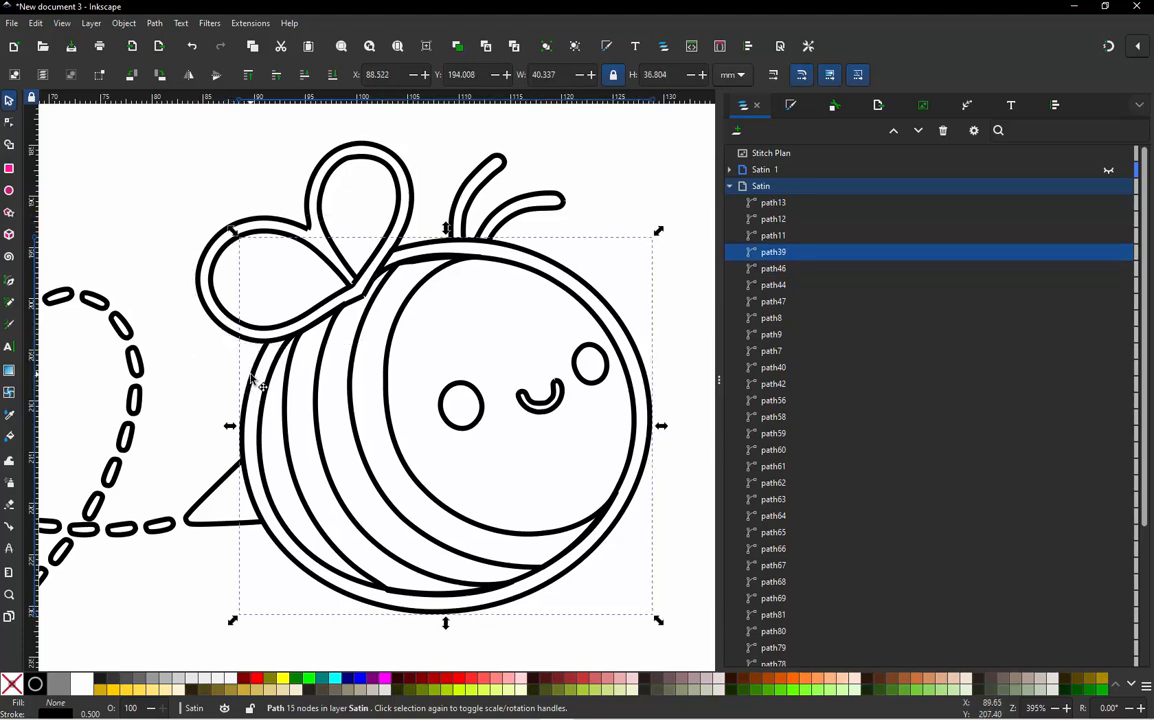
Check where the bee's eyes and smile fall in the Satin layer's stitching order.
click(446, 398)
click(548, 400)
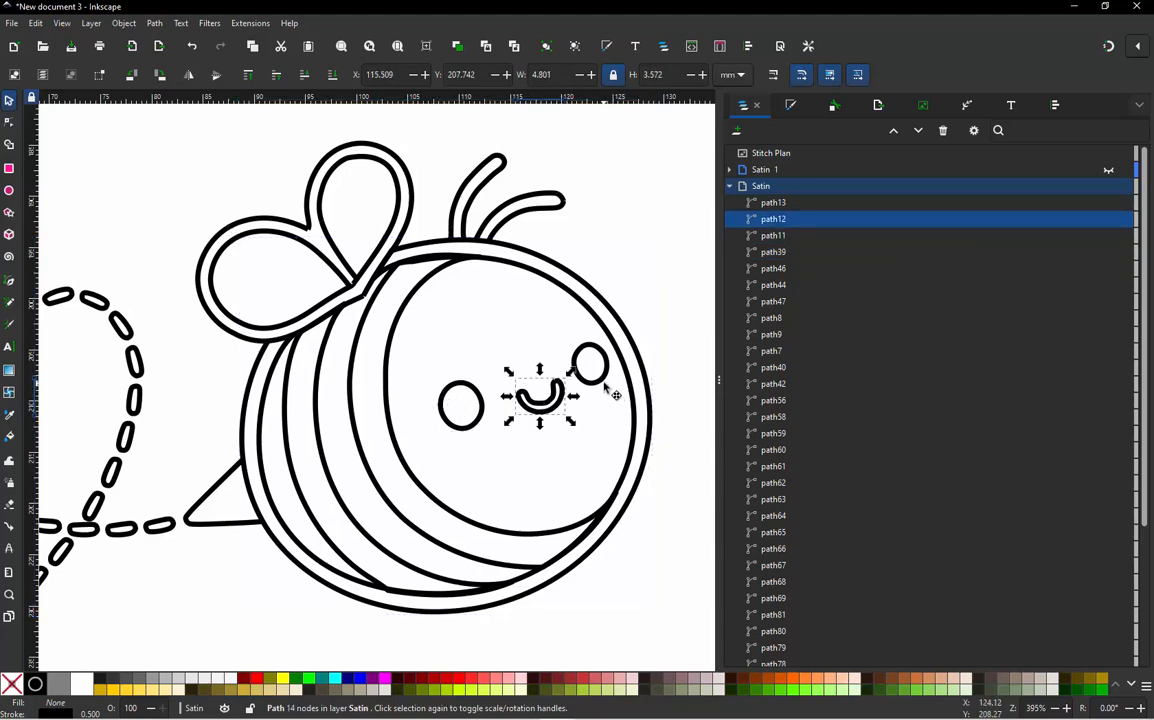
click(602, 376)
click(644, 247)
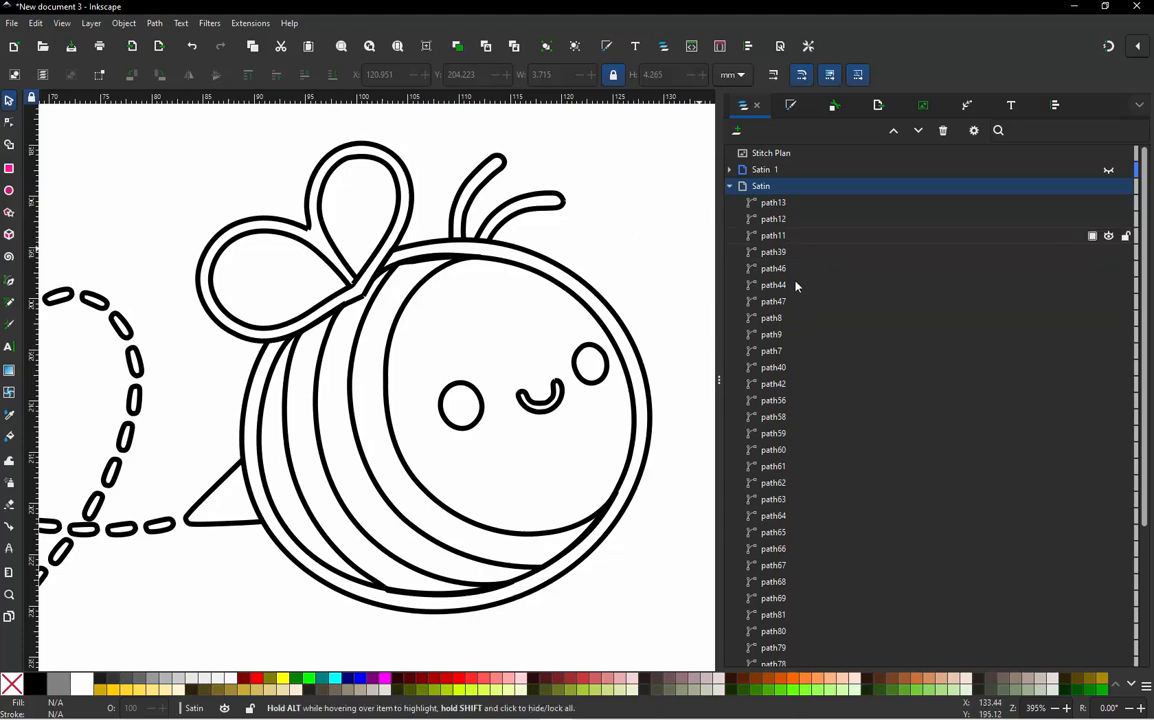
scroll(815, 420, down, 5)
scroll(800, 505, up, 5)
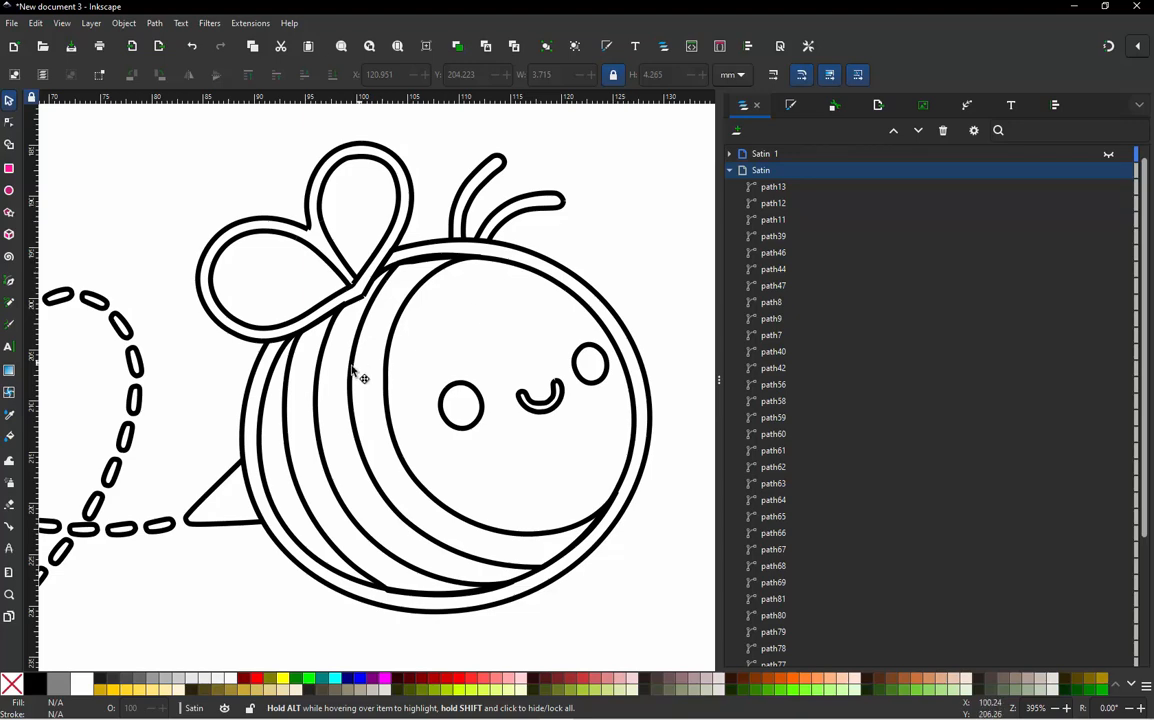
Convert the jump between the stinger (path42) and the right antenna (path40) to a stroke, with jumps not shorter than 2 mm.
click(218, 490)
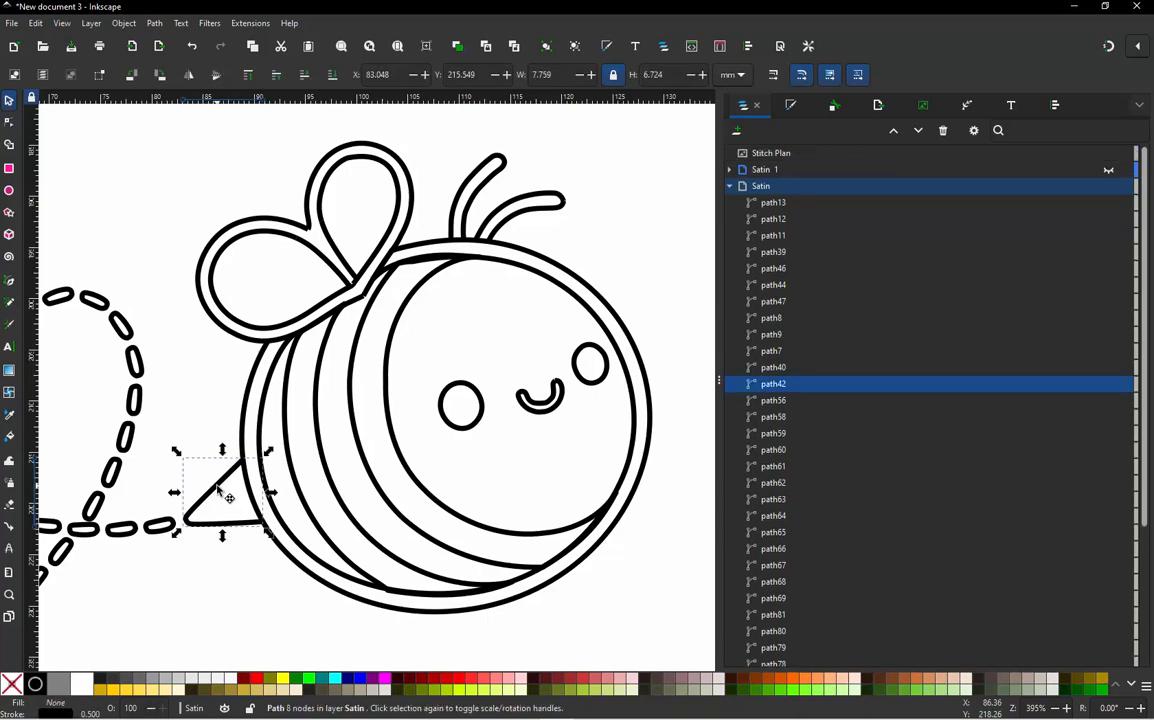
shift+click(563, 210)
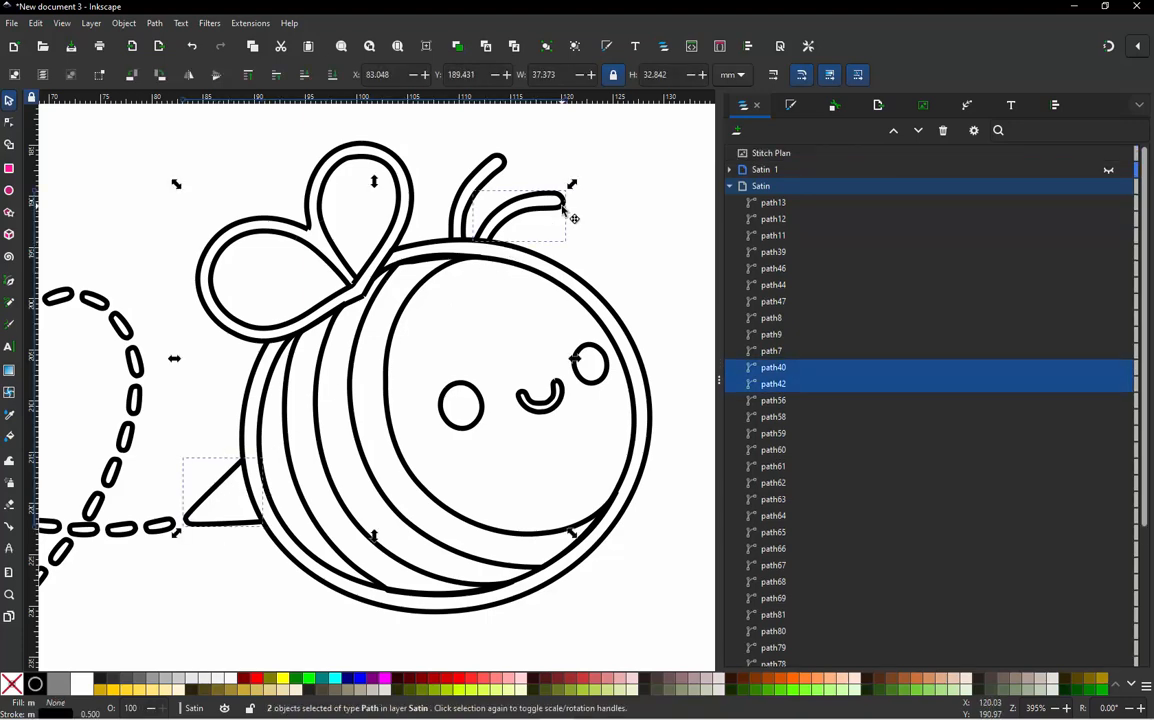
click(243, 26)
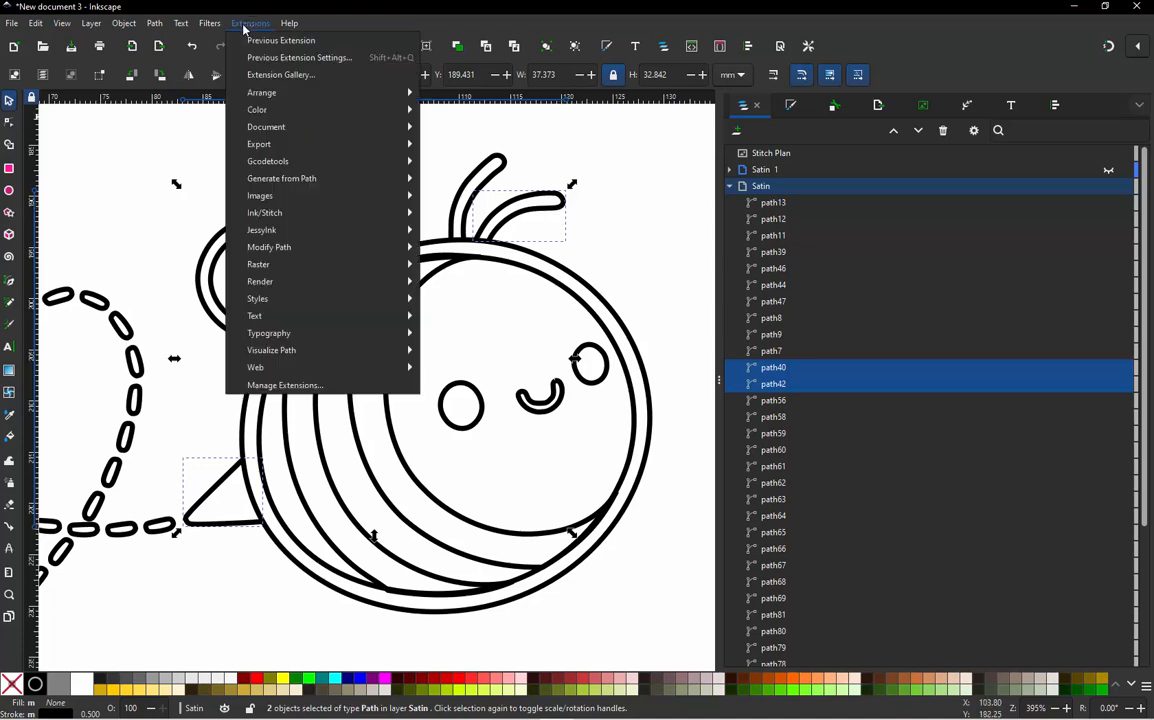
mouse_move(296, 215)
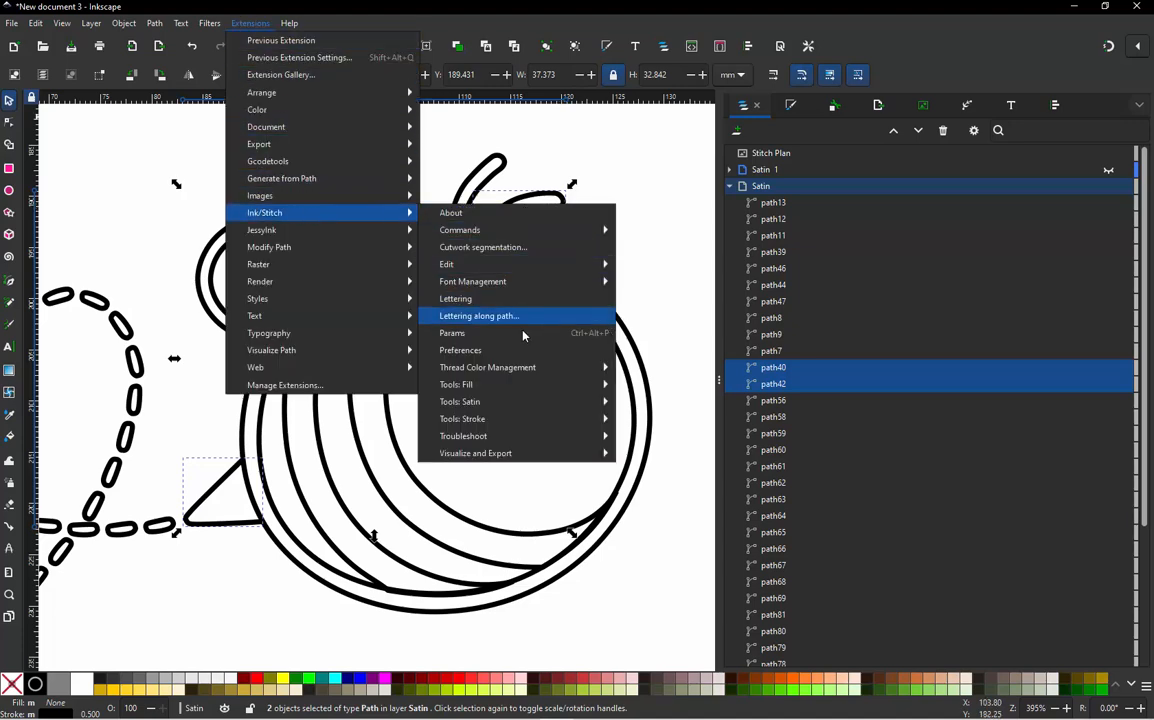
mouse_move(515, 404)
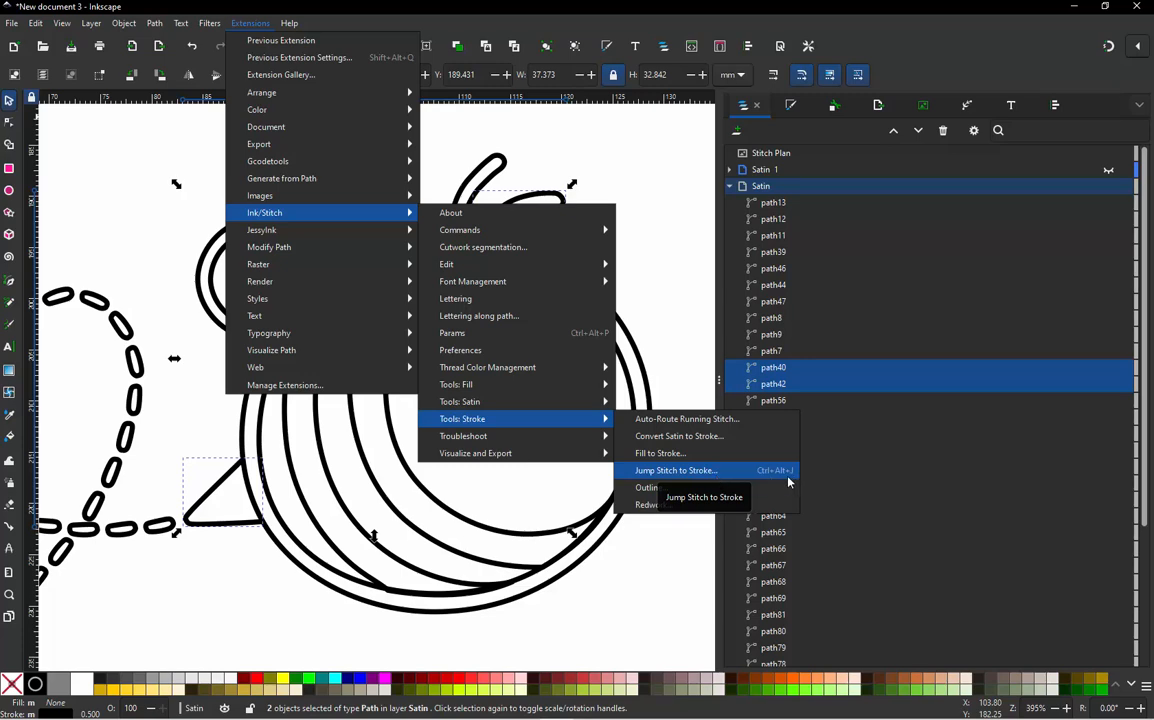
click(721, 476)
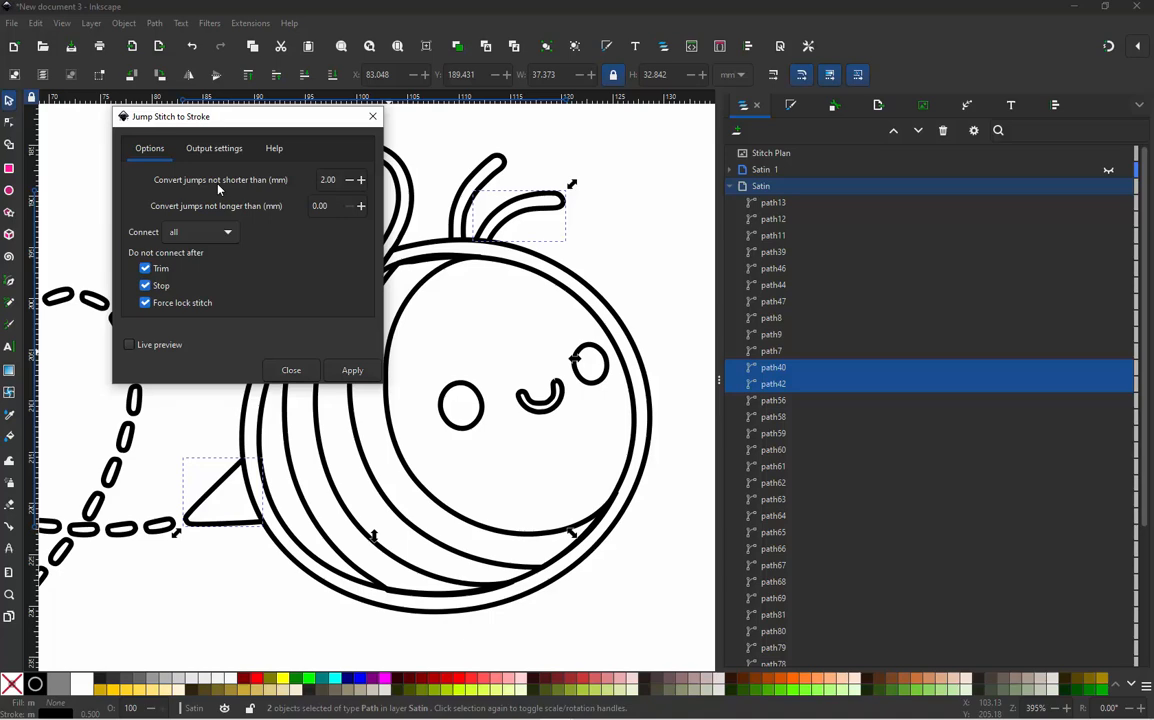
click(354, 371)
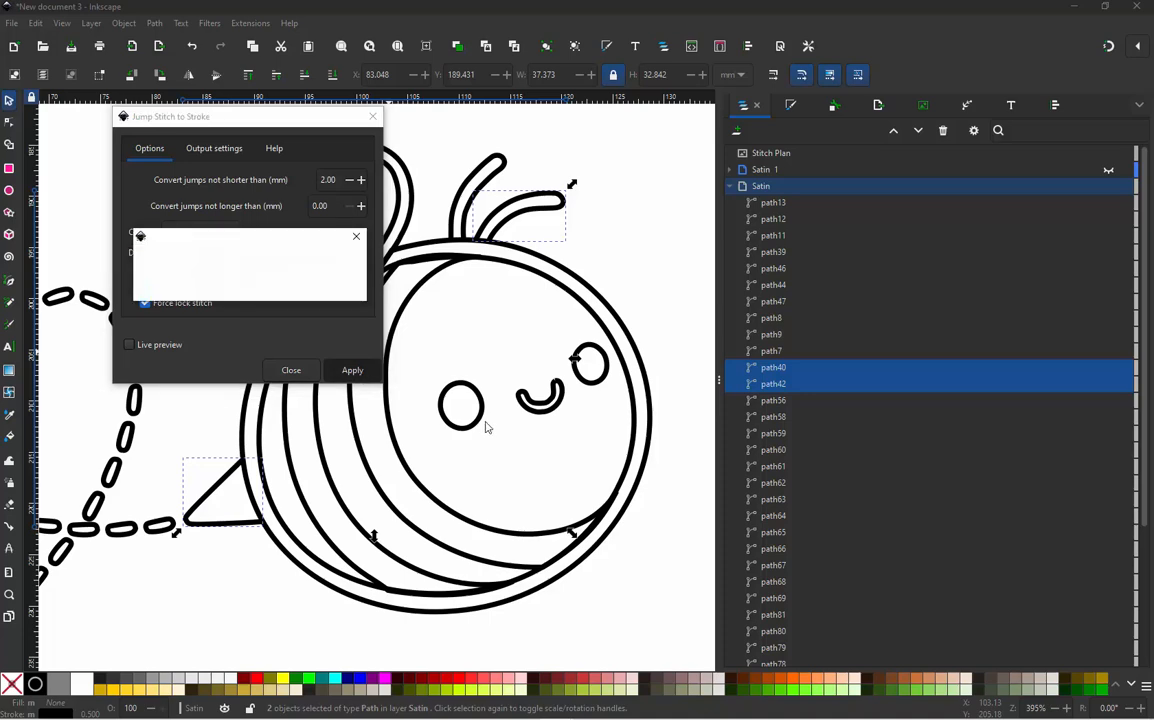
click(291, 371)
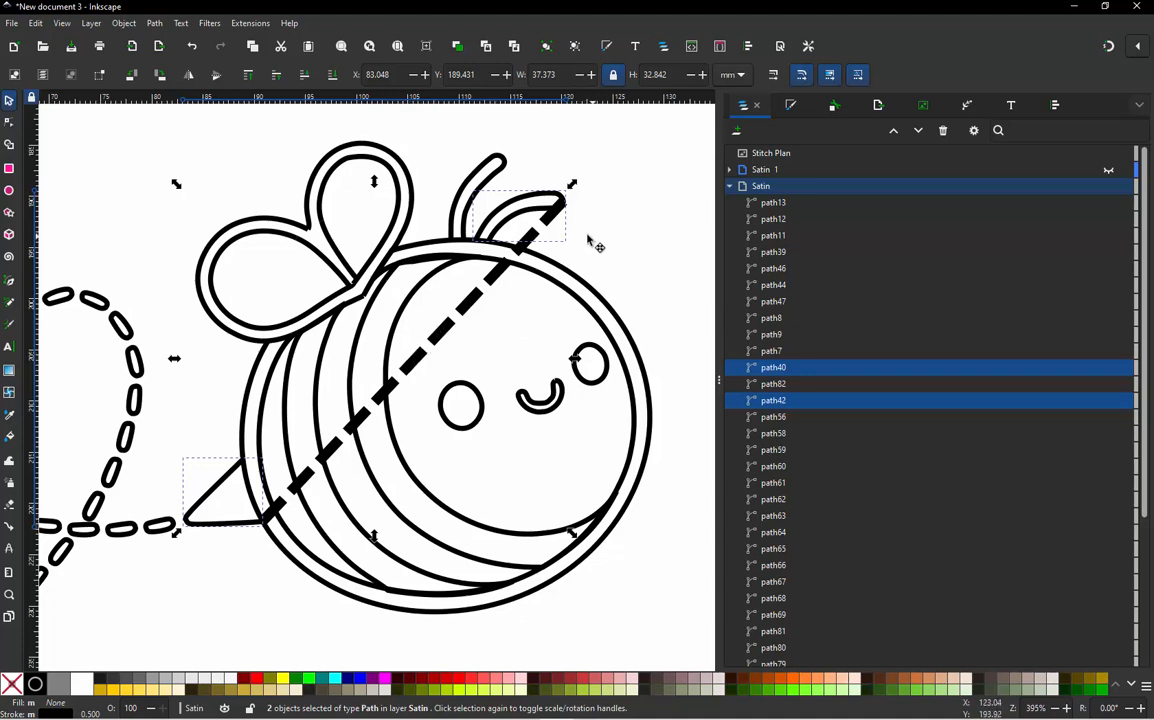
Set the stroke width of the dashed connecting line between stinger and right antenna to 0.2 mm.
click(552, 225)
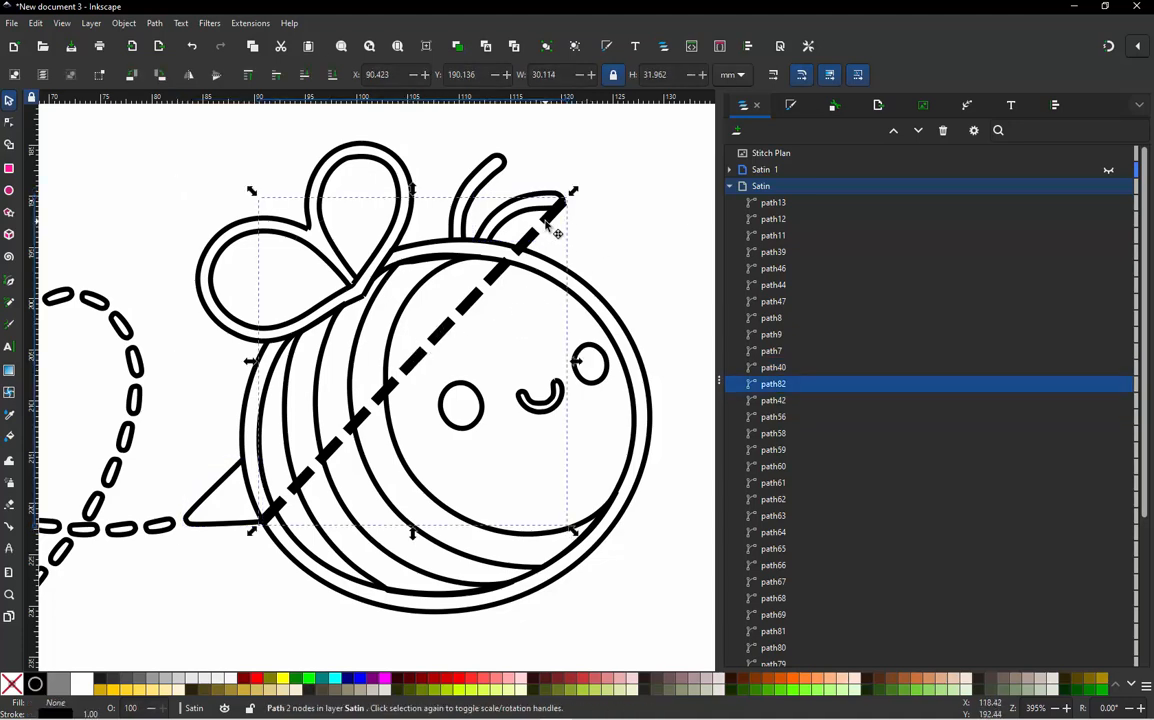
click(790, 105)
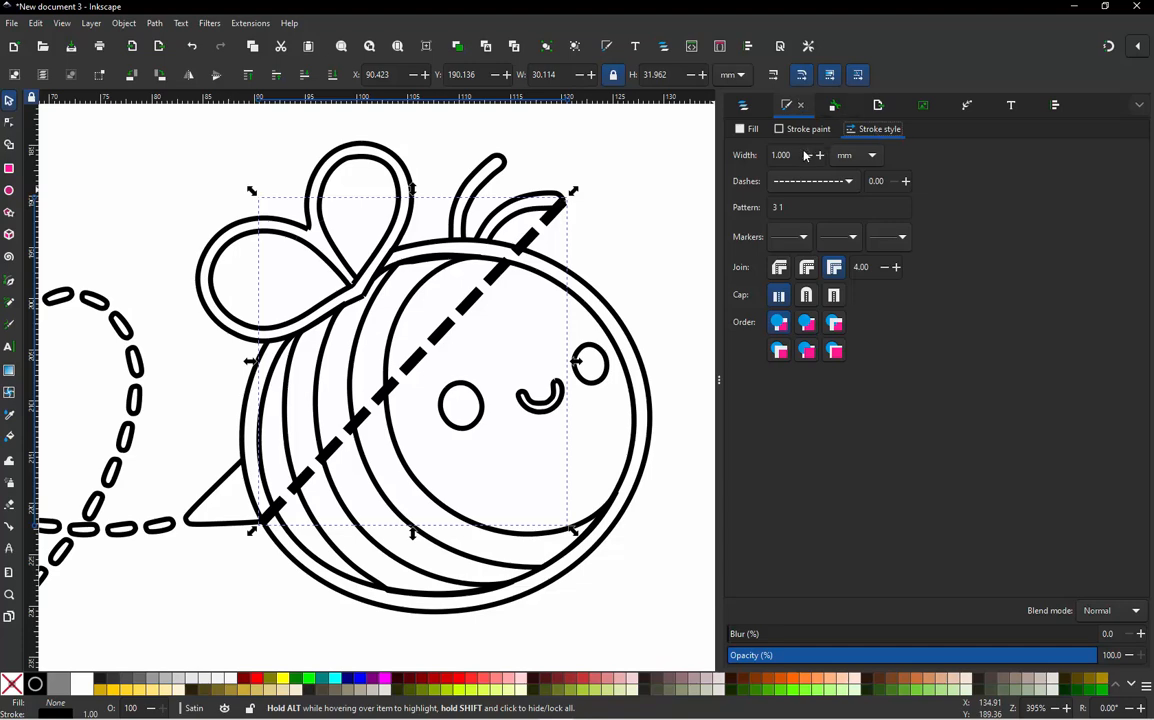
drag(797, 155, 742, 158)
text(0.2)
key(Return)
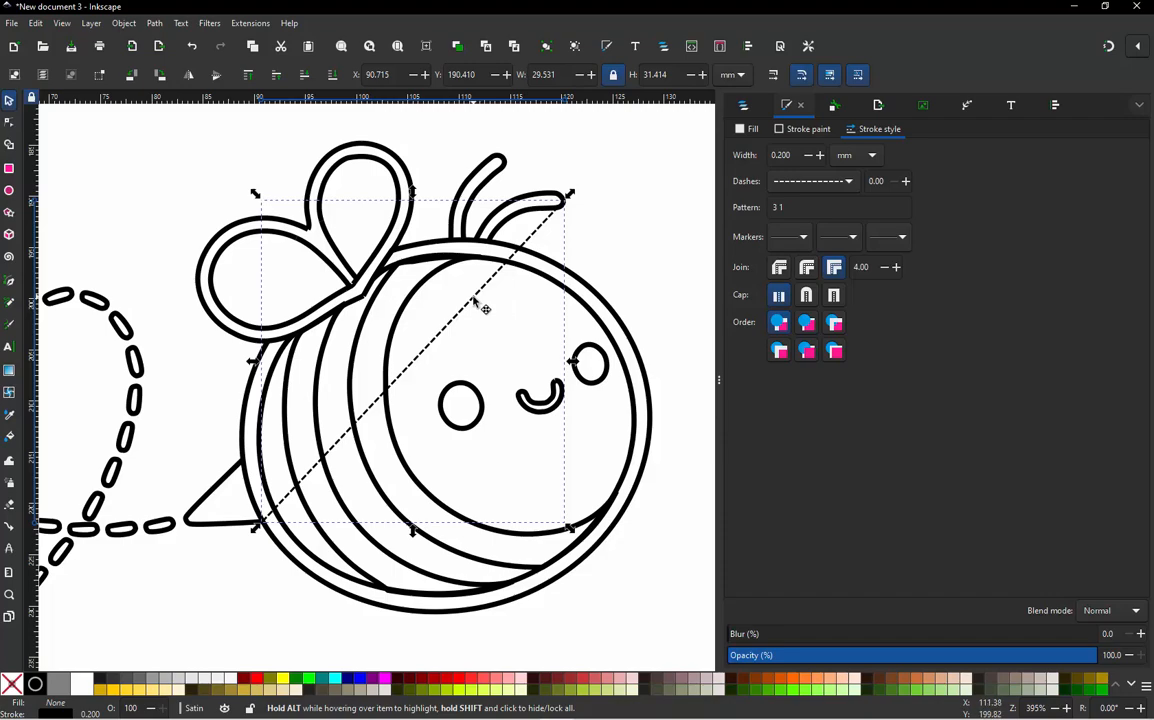
Add four nodes to the connecting line and route it down inside the right antenna into the body outline.
key(n)
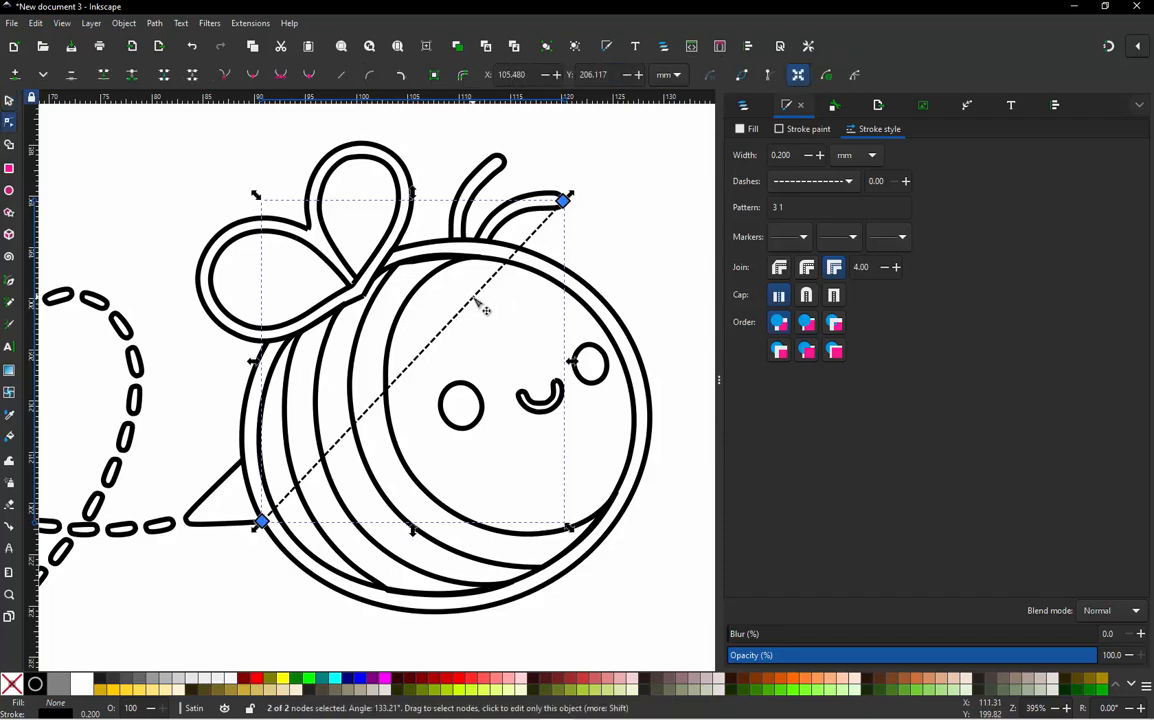
double_click(476, 301)
drag(473, 297, 519, 206)
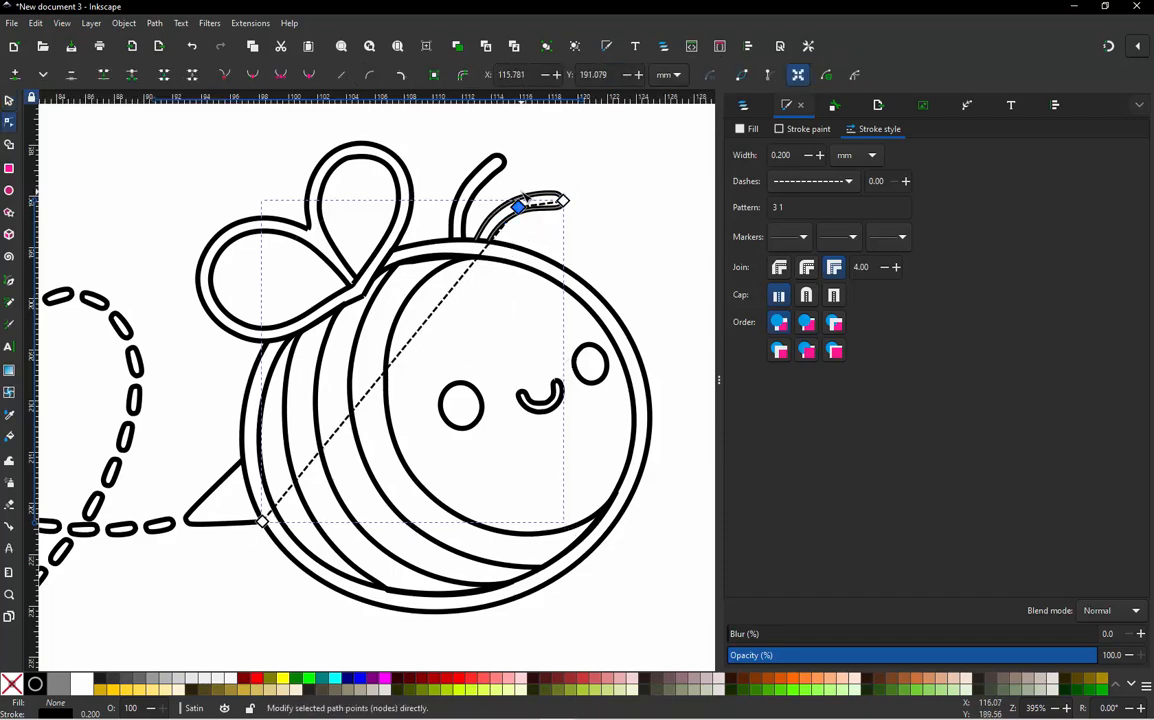
scroll(523, 198, up, 6)
scroll(531, 280, down, 3)
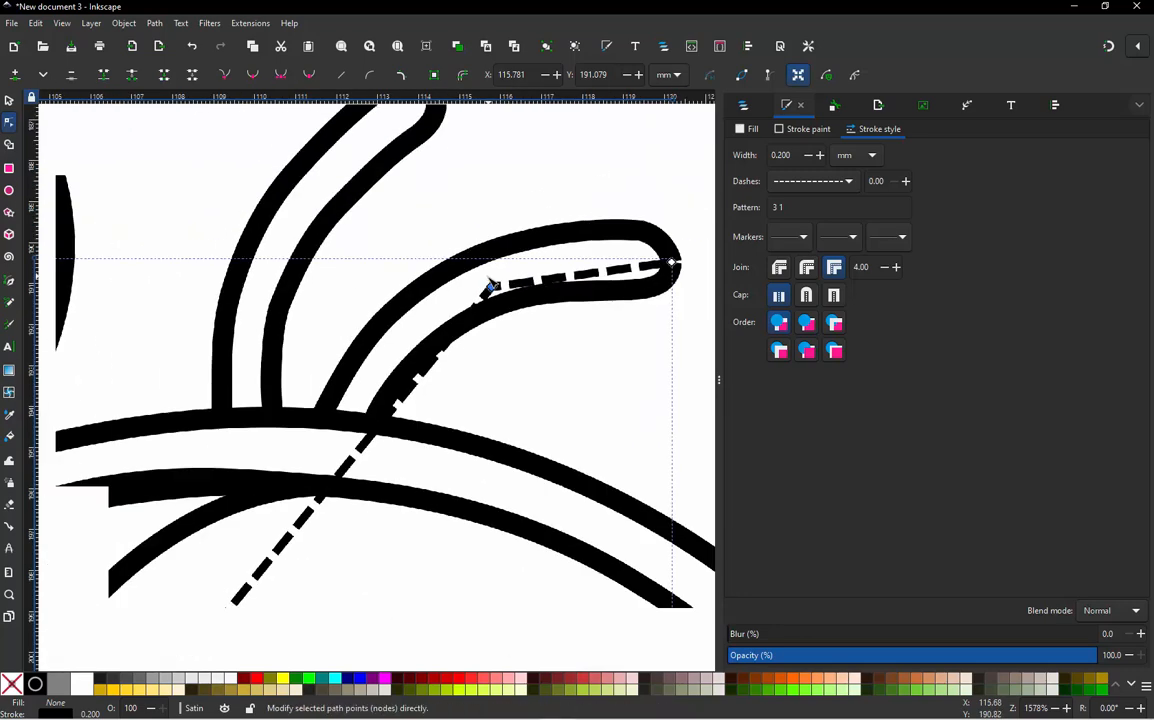
drag(489, 284, 535, 264)
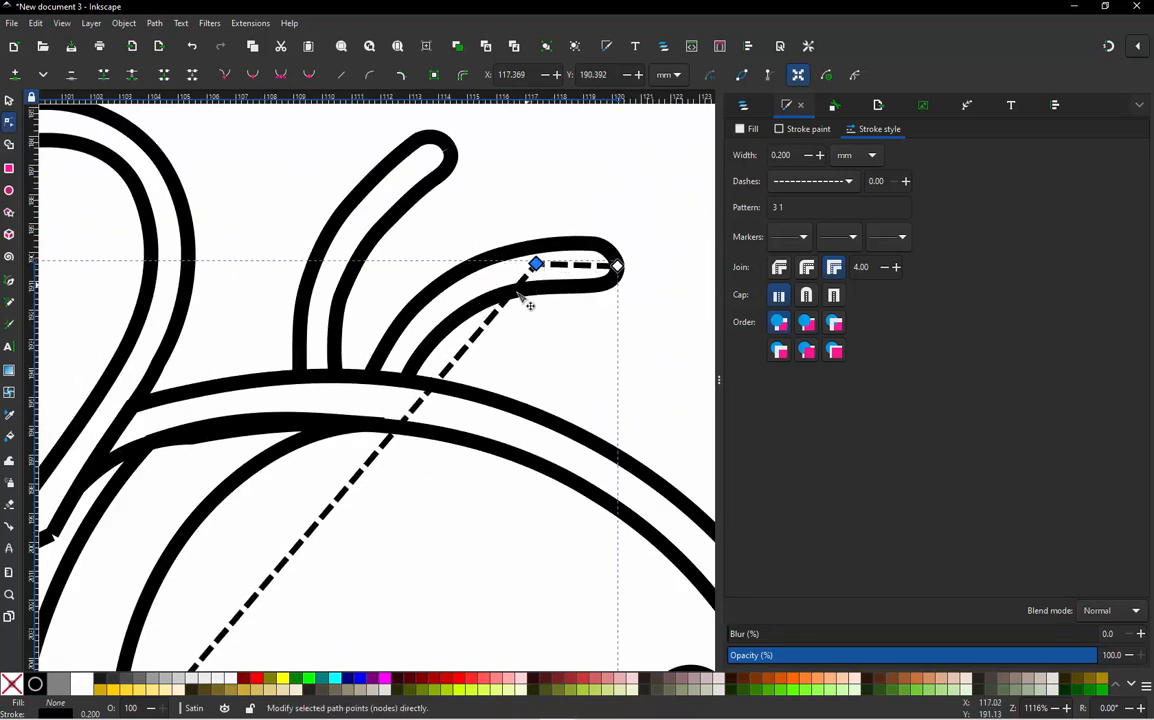
double_click(504, 303)
drag(506, 307, 449, 306)
double_click(403, 356)
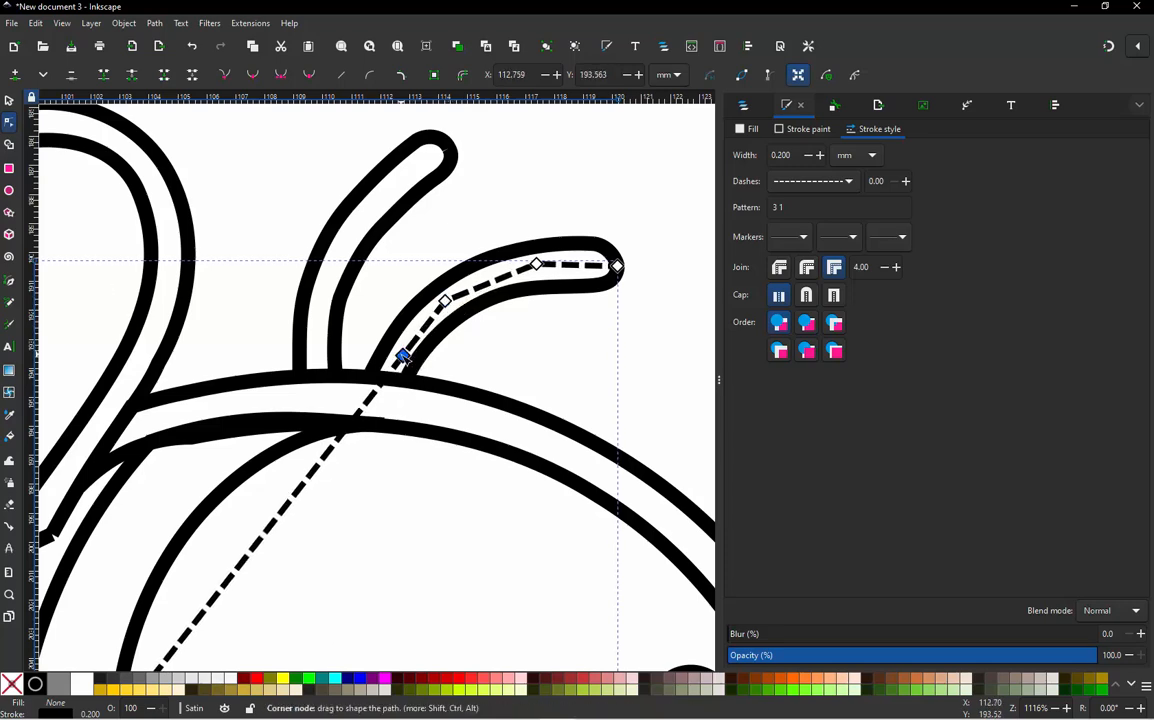
mouse_move(403, 356)
mouse_down()
mouse_move(385, 383)
mouse_move(394, 368)
mouse_up()
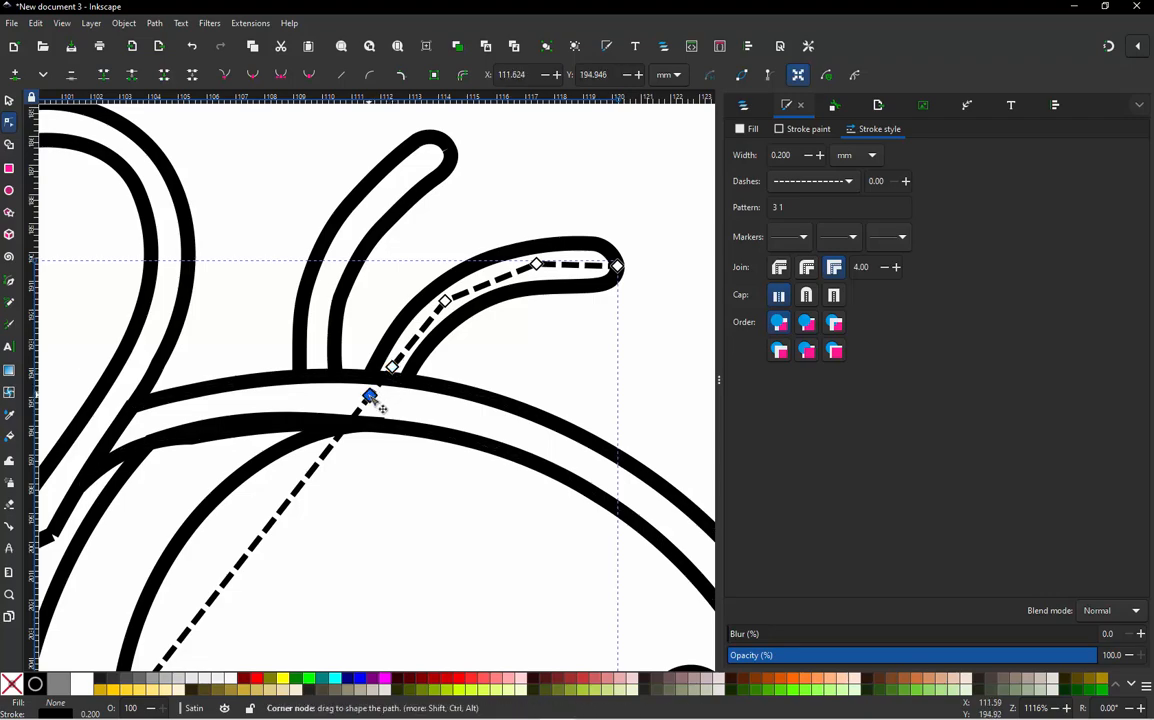
double_click(380, 401)
ctrl+scroll(407, 260, down, 3)
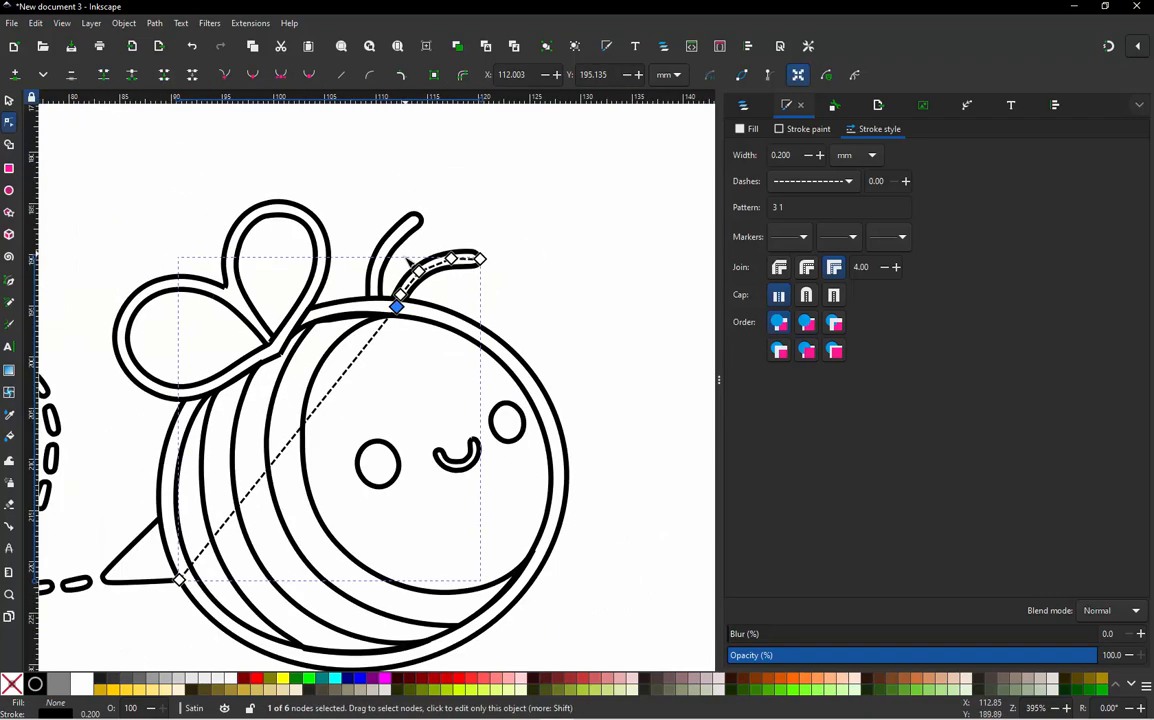
Add three more nodes to the connecting line and pull it around the right side and bottom of the body outline.
click(348, 373)
drag(348, 373, 502, 351)
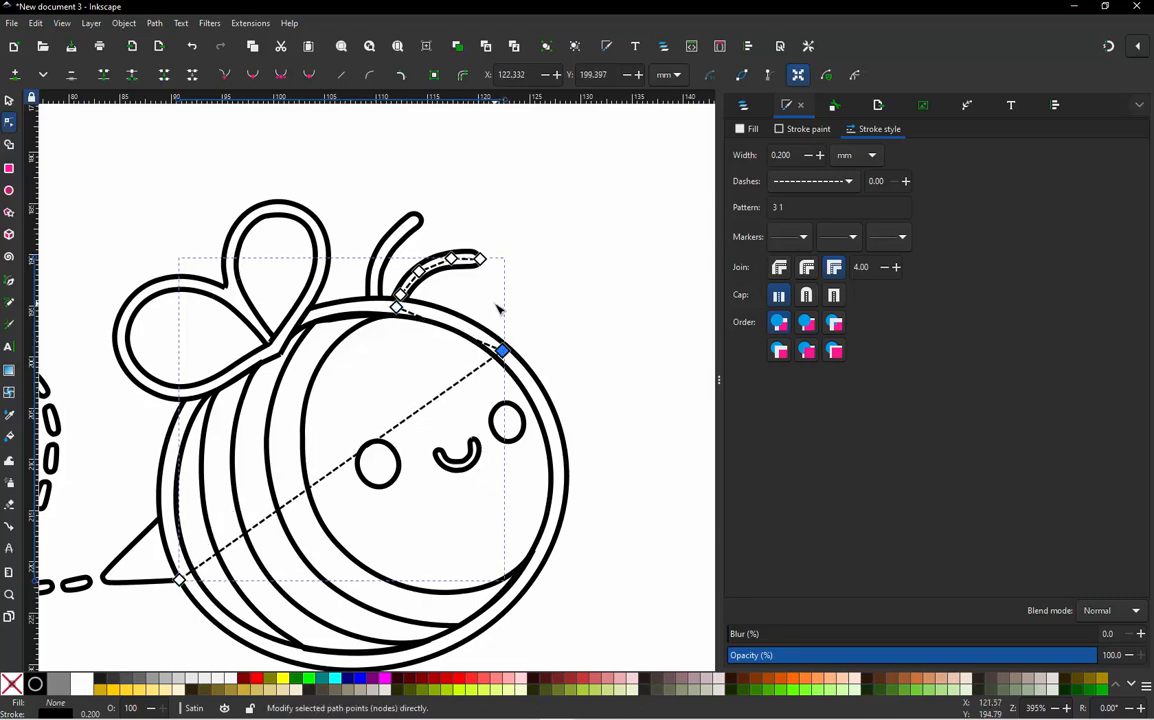
ctrl+scroll(492, 303, down, 1)
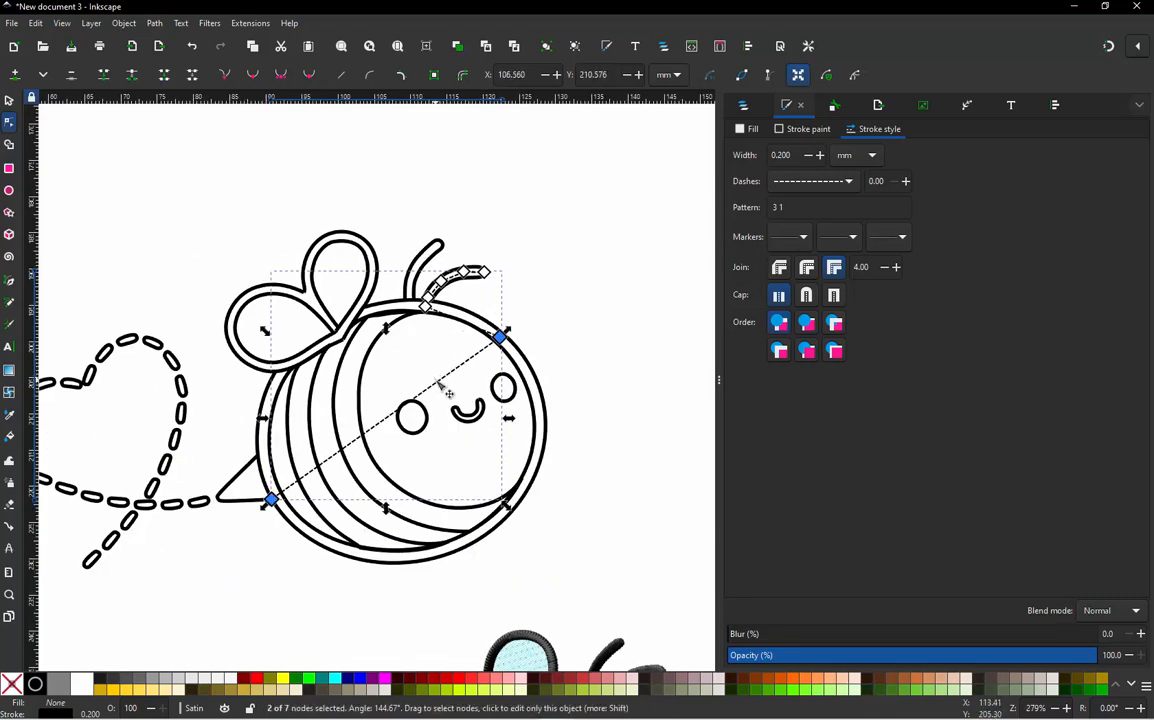
double_click(437, 381)
drag(437, 381, 531, 472)
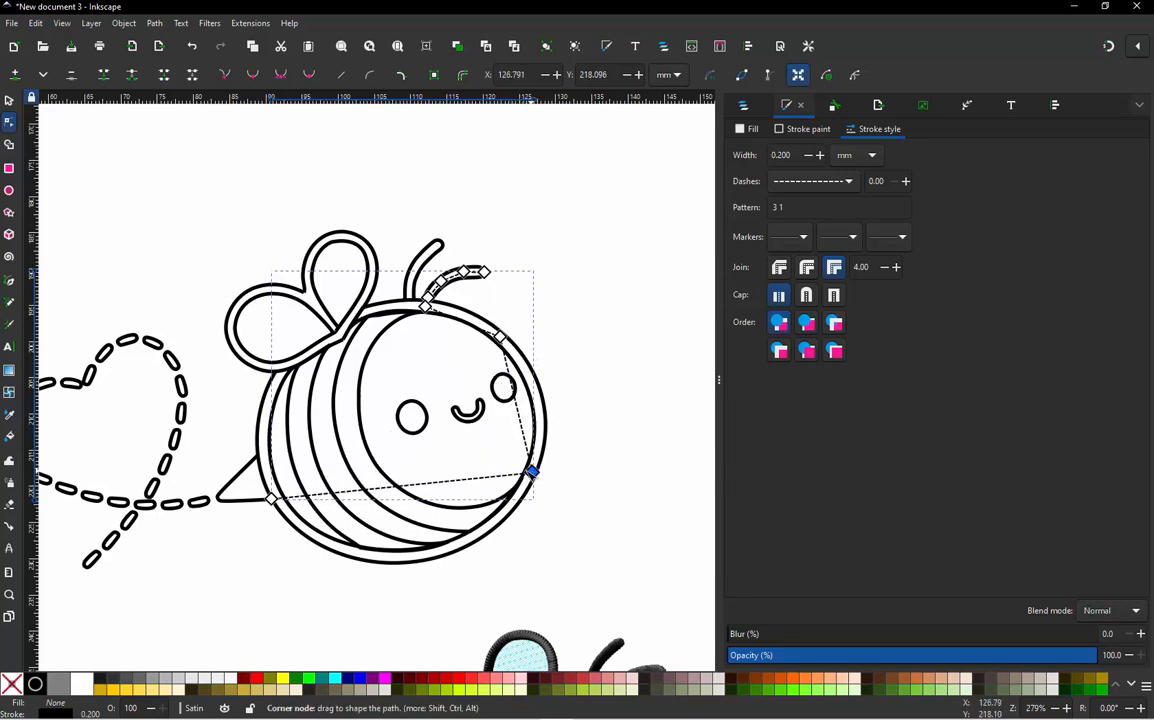
double_click(434, 482)
drag(434, 482, 431, 559)
Move the connecting line's stinger end inside the body outline and add two nodes to follow the outline's curve there.
scroll(326, 578, up, 3)
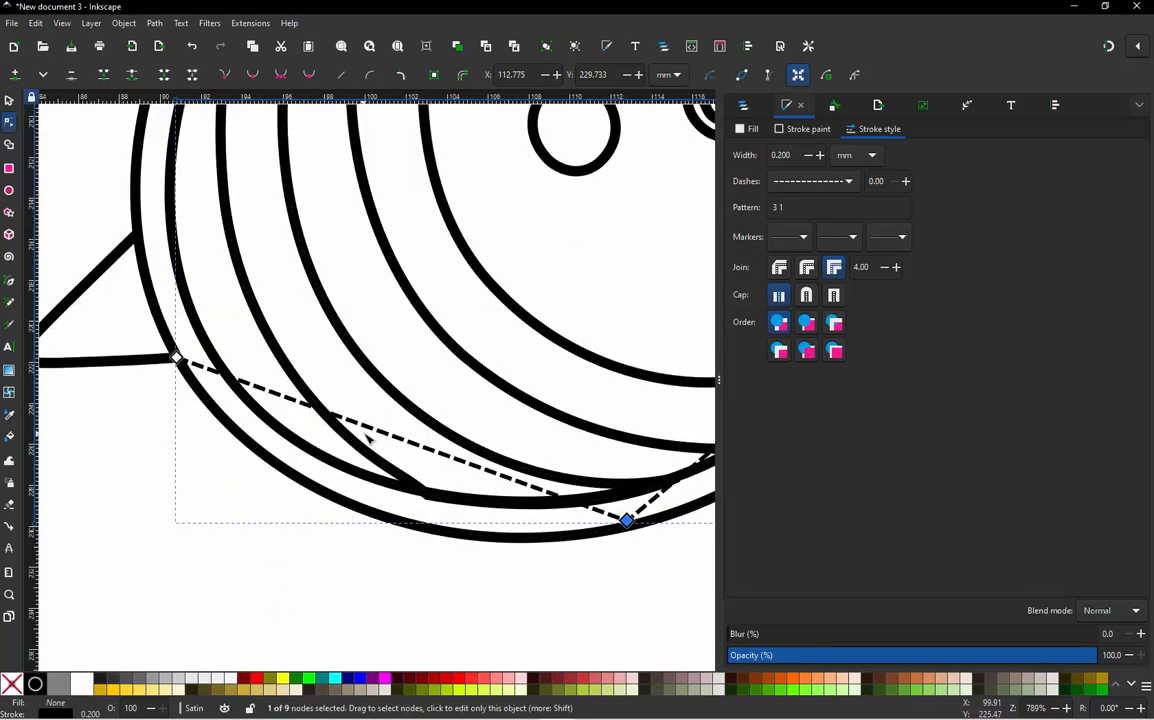
double_click(373, 435)
drag(373, 435, 240, 415)
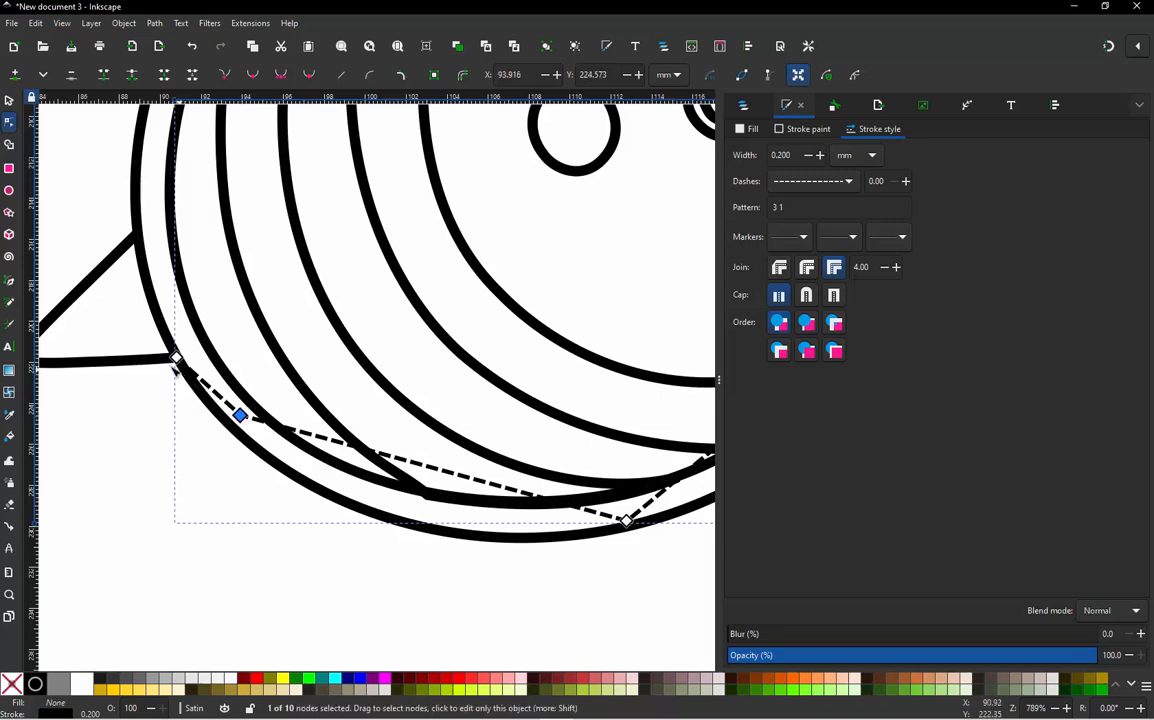
scroll(176, 370, up, 2)
drag(201, 368, 229, 354)
scroll(261, 414, down, 2)
scroll(269, 417, up, 2)
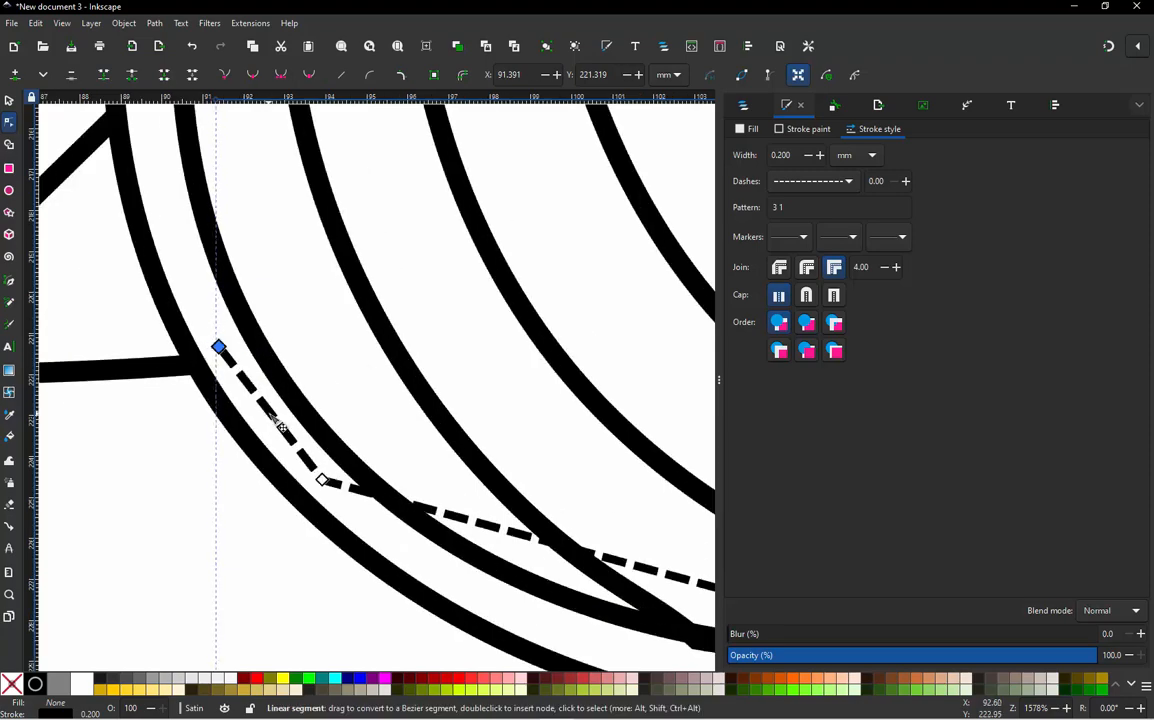
double_click(269, 412)
drag(269, 414, 265, 418)
scroll(255, 364, down, 2)
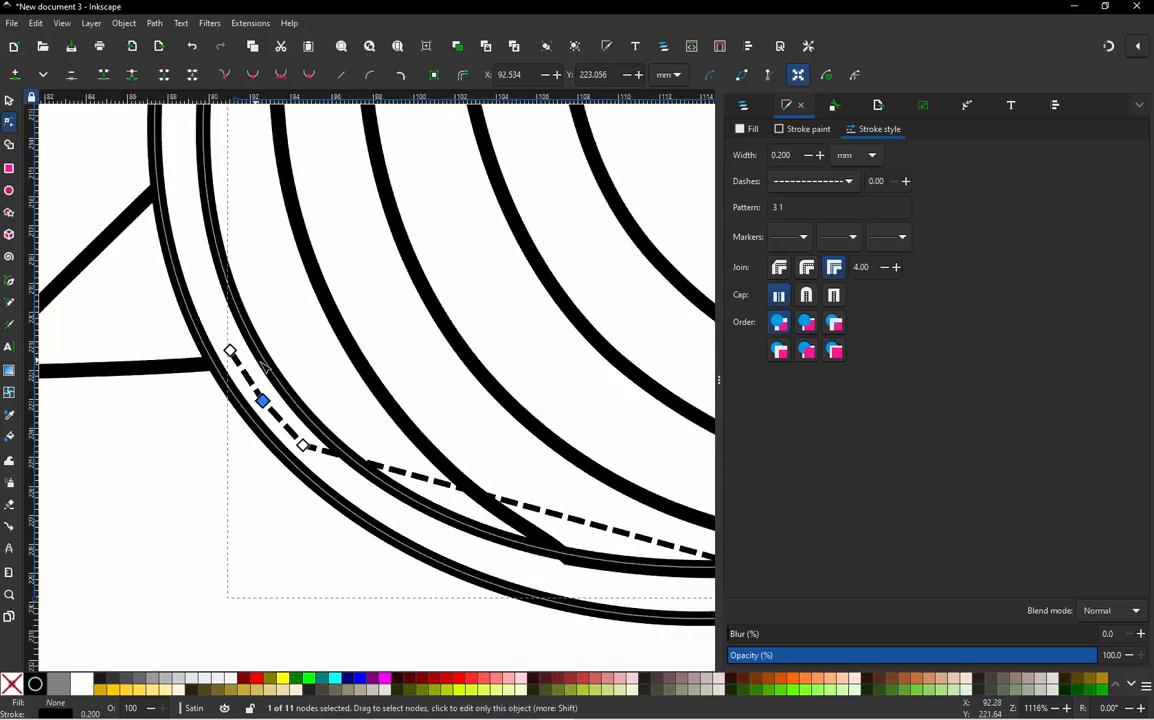
Add three nodes to the connecting line along the lower left and bottom of the body and place them inside the outline.
scroll(420, 494, up, 2)
double_click(350, 396)
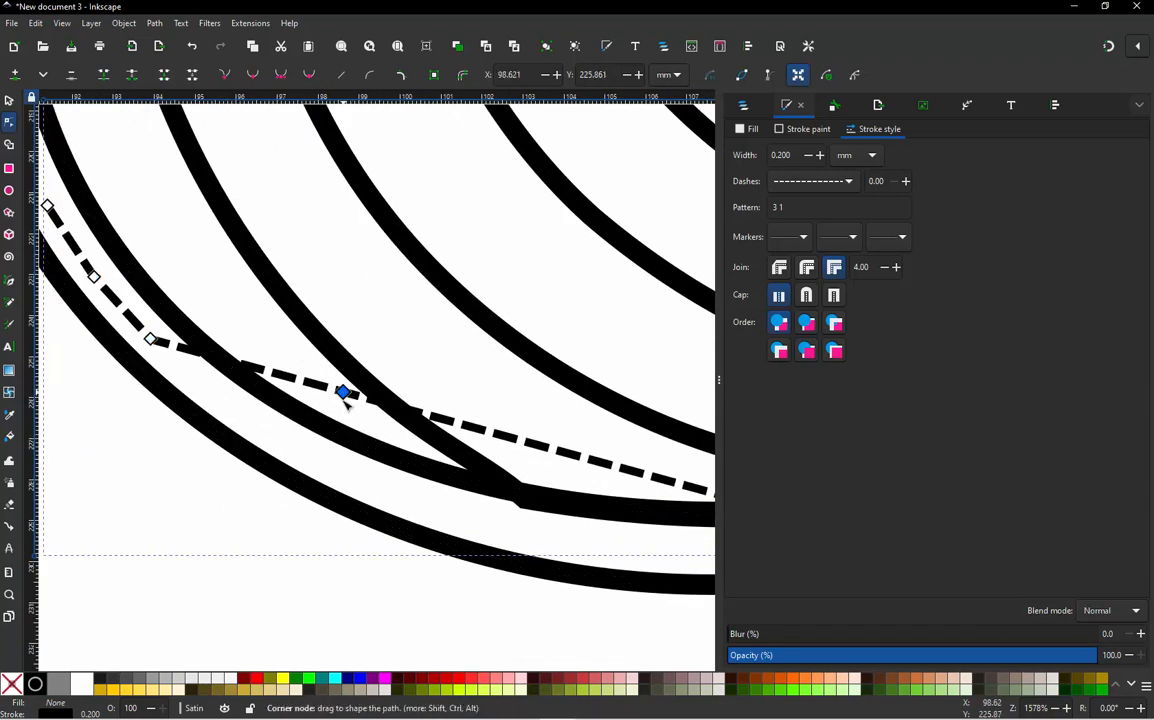
drag(346, 394, 331, 474)
scroll(322, 380, down, 2)
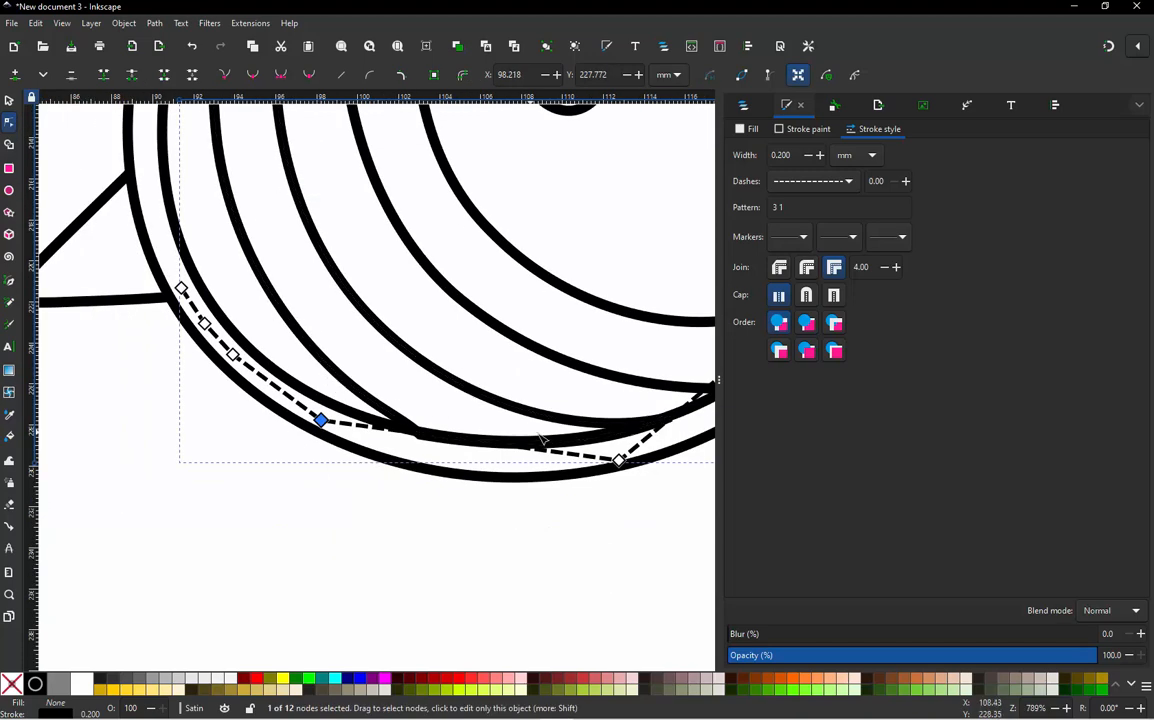
scroll(458, 451, up, 1)
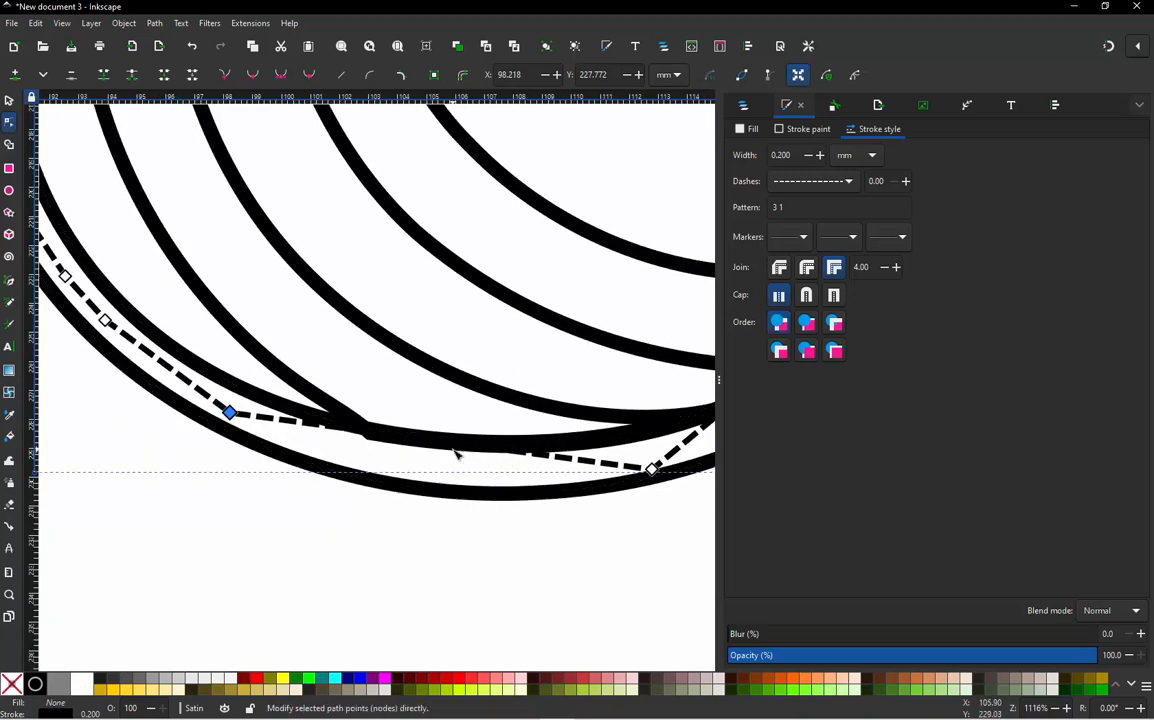
double_click(522, 454)
drag(519, 454, 478, 472)
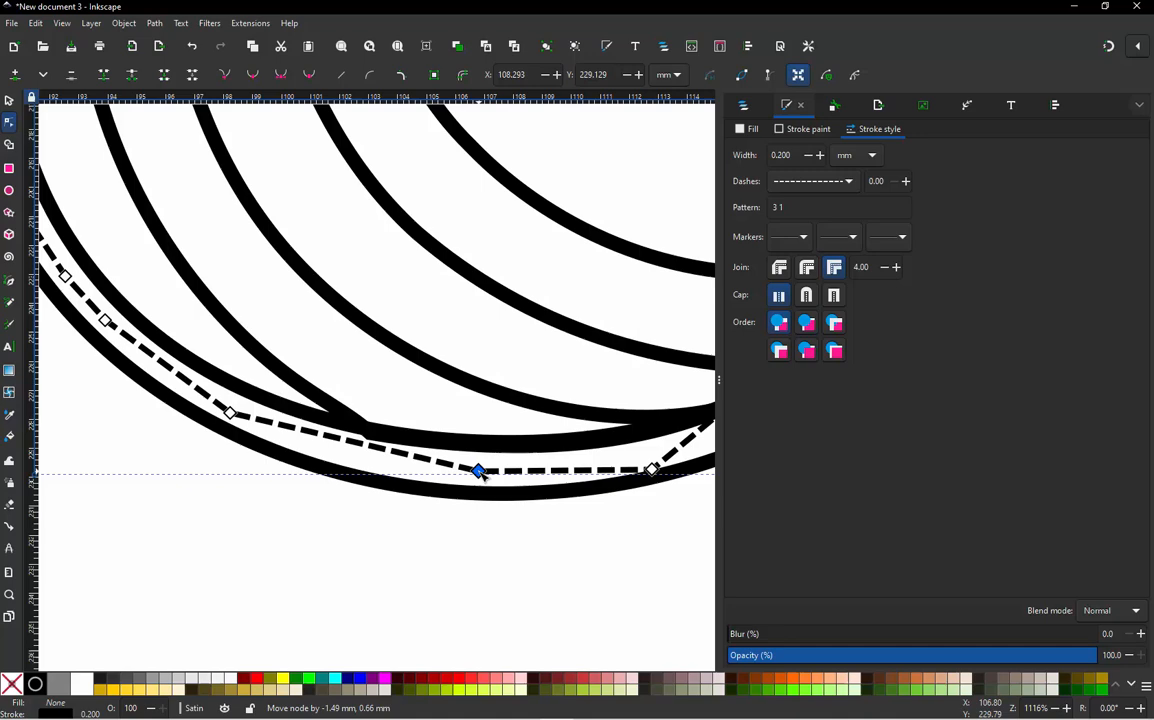
double_click(358, 442)
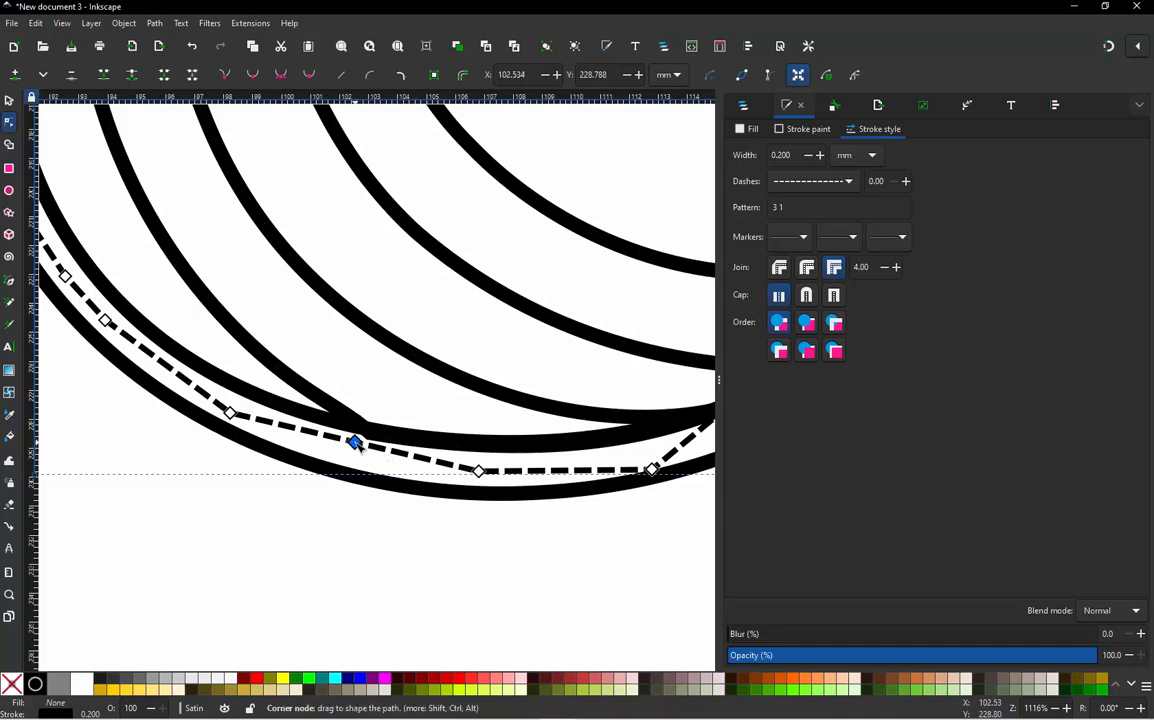
drag(358, 442, 353, 452)
scroll(300, 456, down, 1)
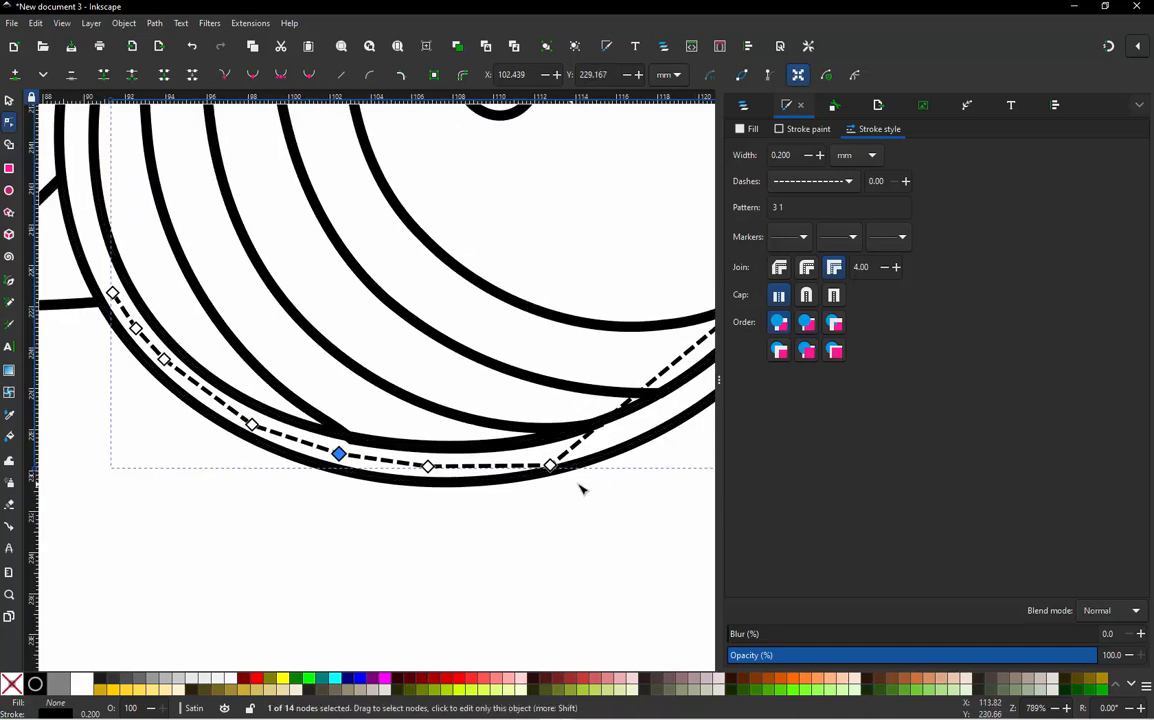
Centre the connecting line's bottom node in the body outline and add a node beside it toward the lower right.
scroll(570, 486, up, 2)
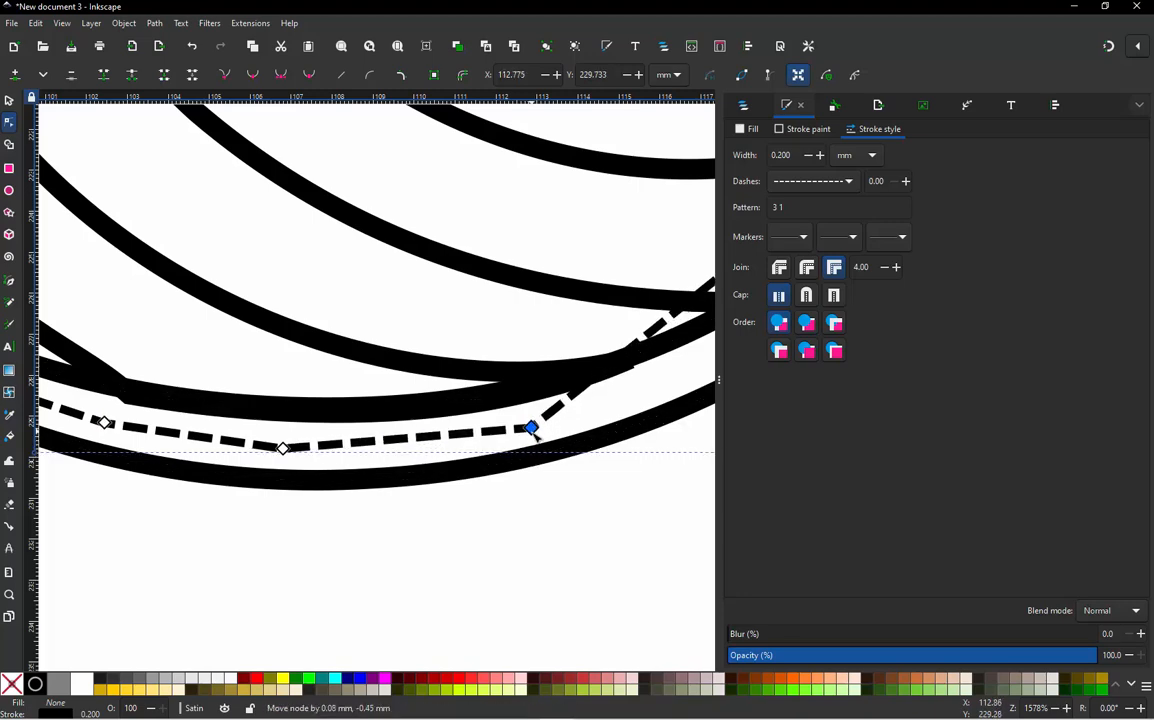
scroll(479, 420, down, 2)
scroll(479, 420, up, 1)
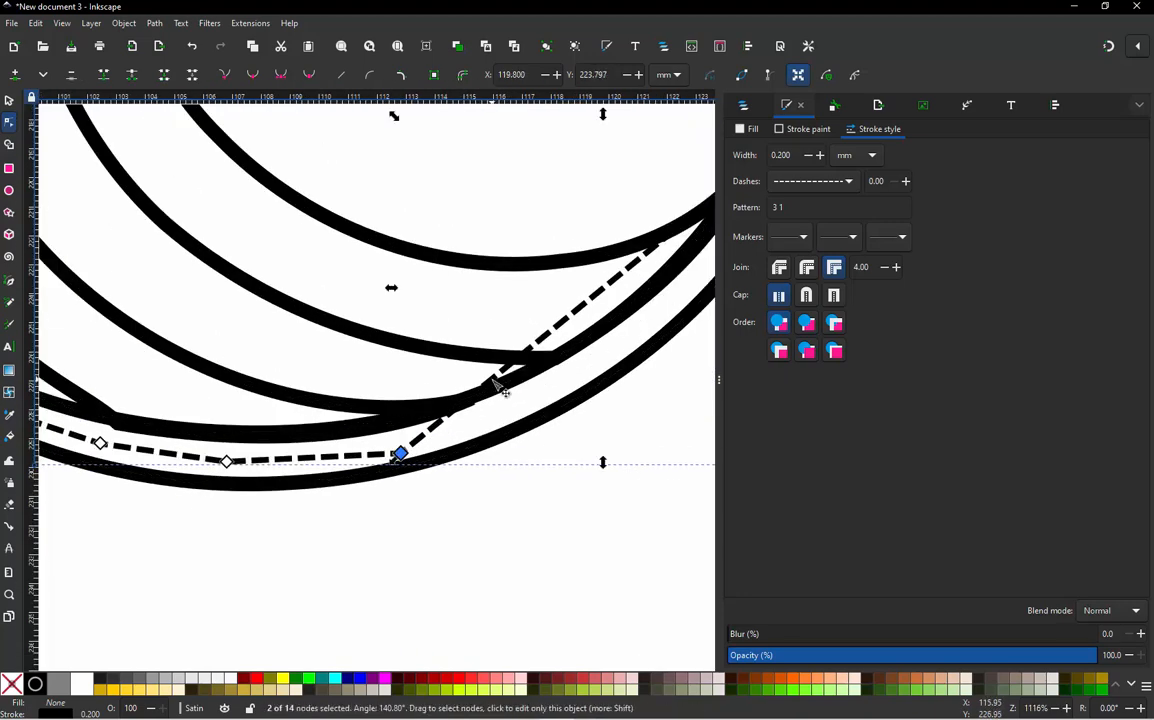
drag(480, 378, 552, 394)
click(402, 455)
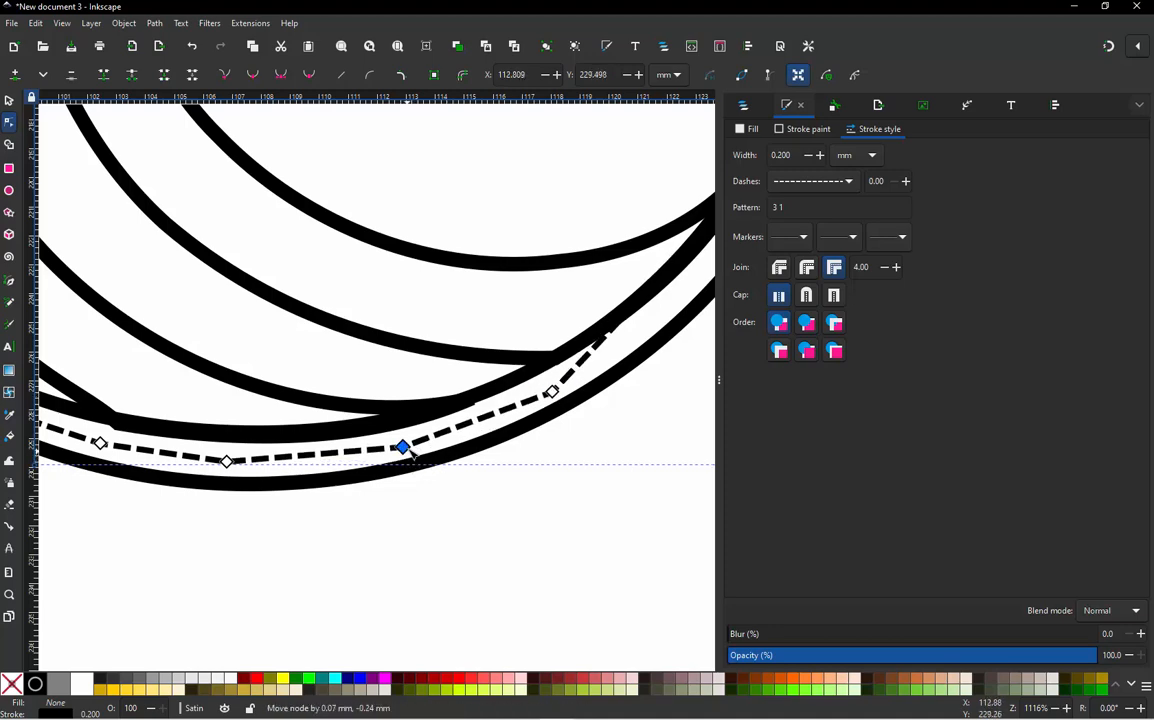
scroll(404, 463, down, 2)
Add two more nodes to the connecting line along the body's lower-right curve and place them within the outline.
scroll(402, 462, up, 1)
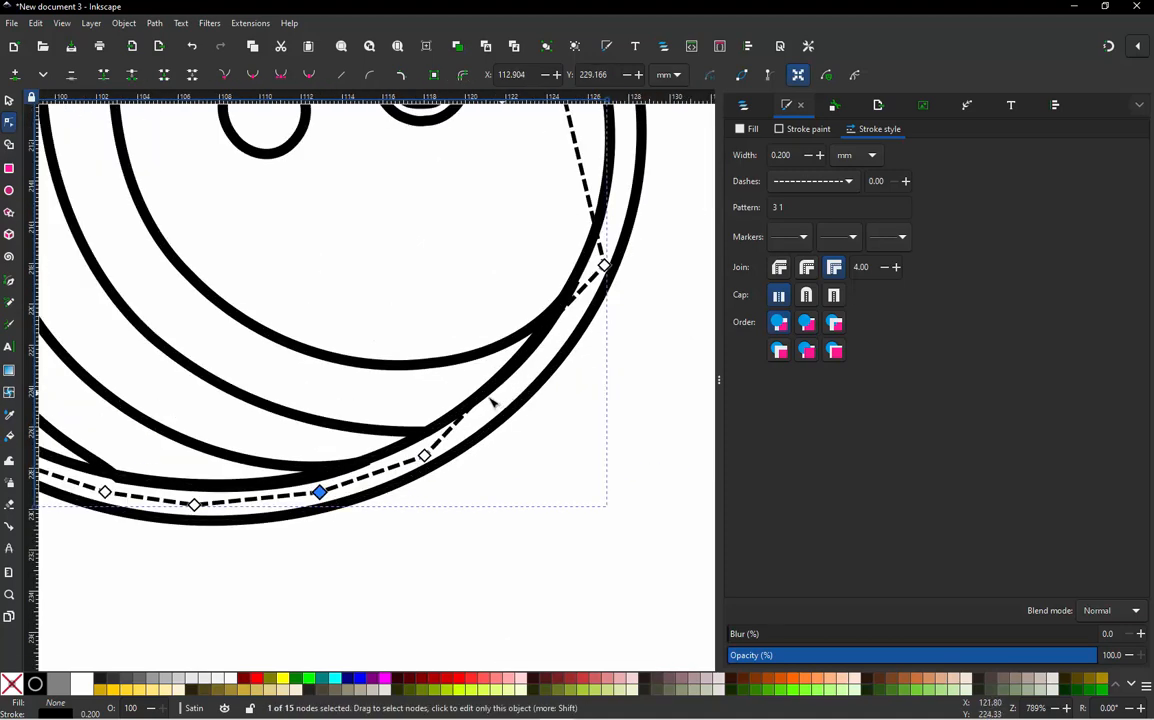
click(466, 428)
double_click(459, 421)
drag(459, 421, 501, 398)
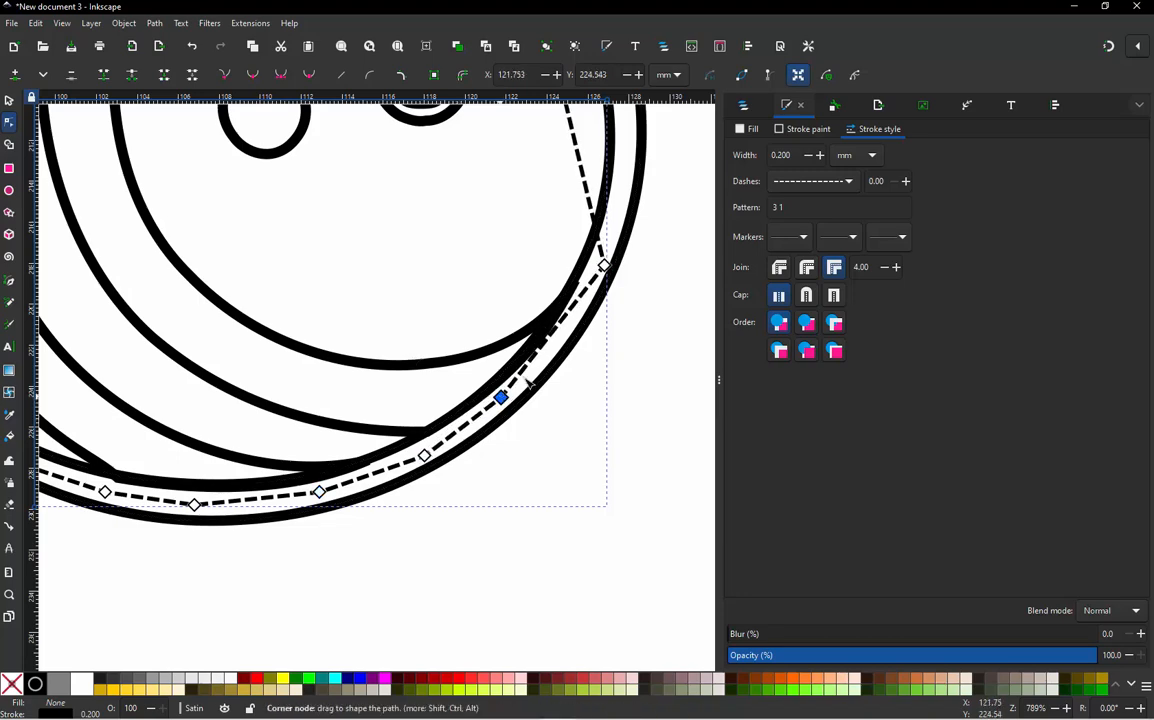
double_click(555, 331)
drag(564, 334, 564, 340)
scroll(470, 543, down, 1)
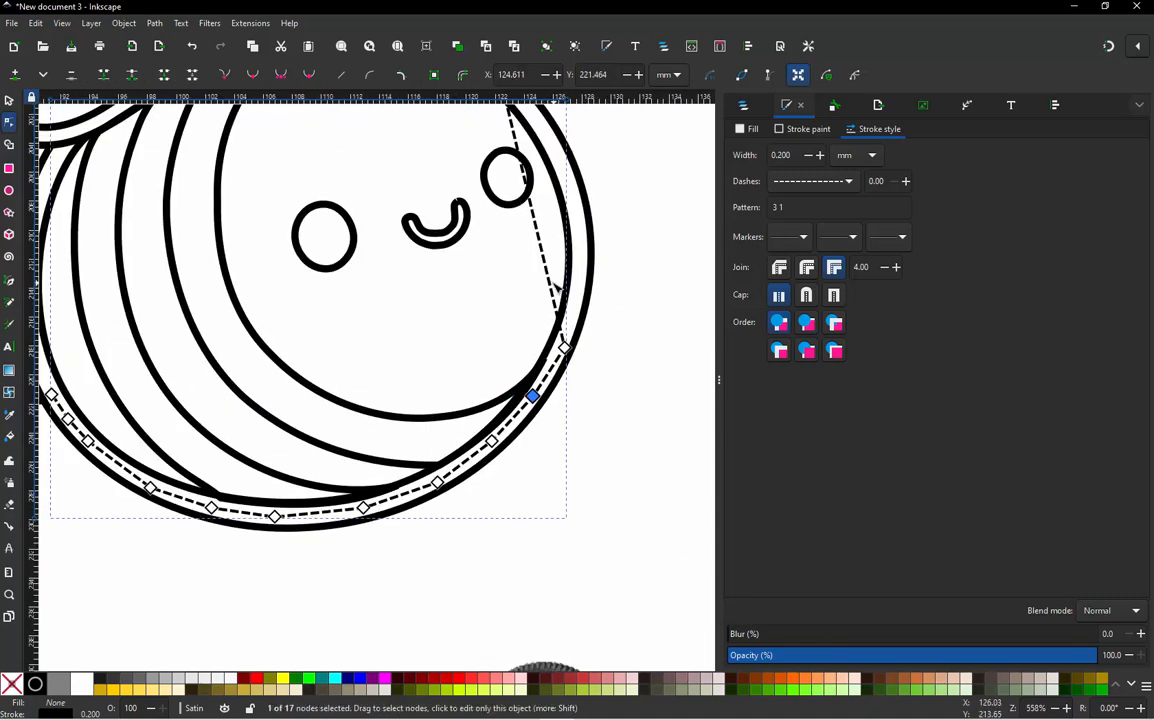
Add two nodes to the connecting line beside the bee's face and pull them out into the right side of the body outline.
double_click(549, 280)
drag(549, 280, 582, 256)
scroll(517, 413, down, 2)
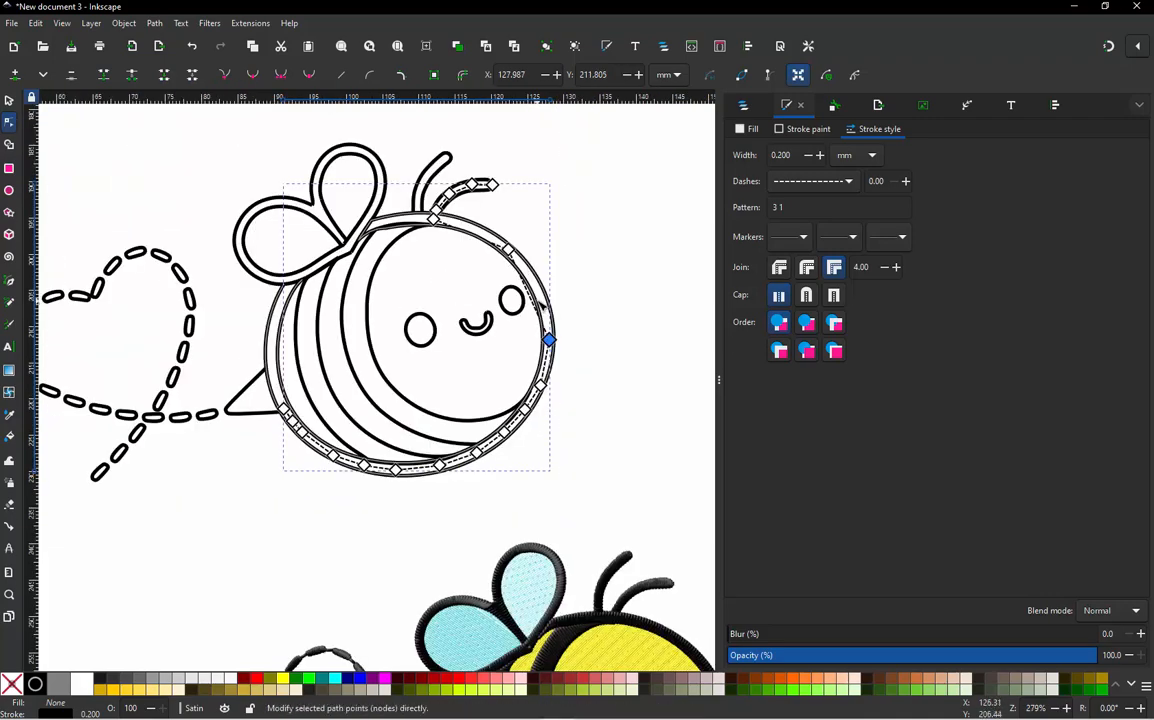
scroll(525, 295, up, 2)
click(533, 307)
double_click(525, 293)
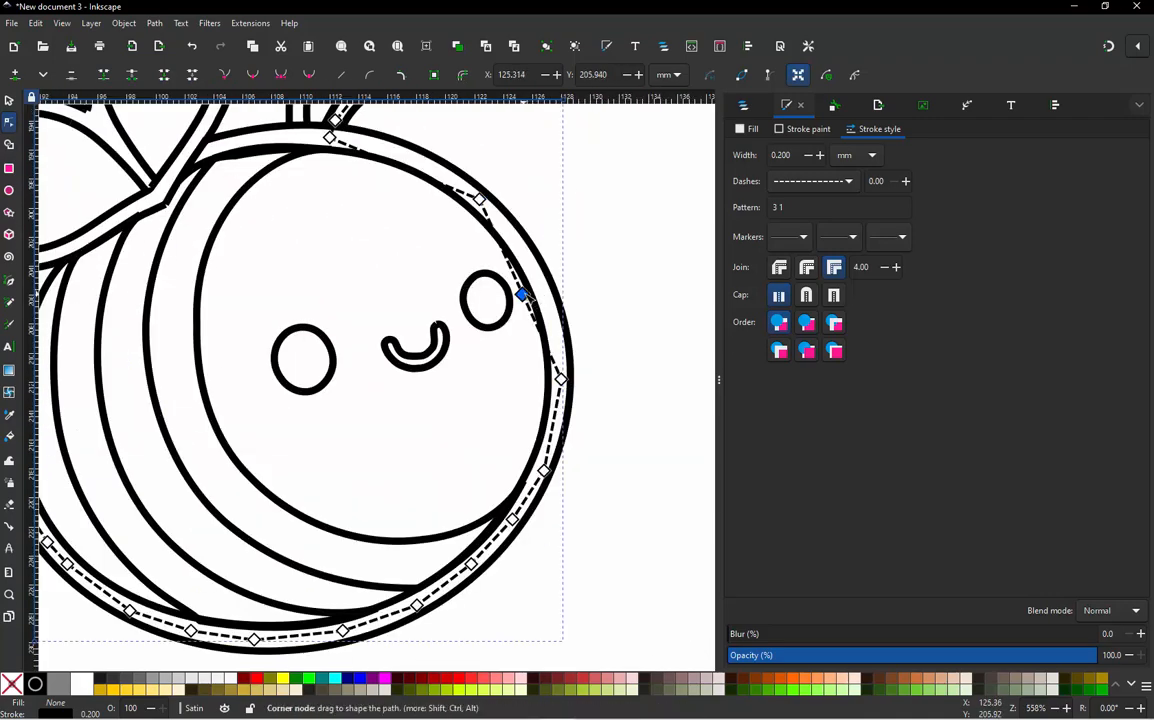
drag(525, 293, 540, 280)
scroll(540, 280, down, 2)
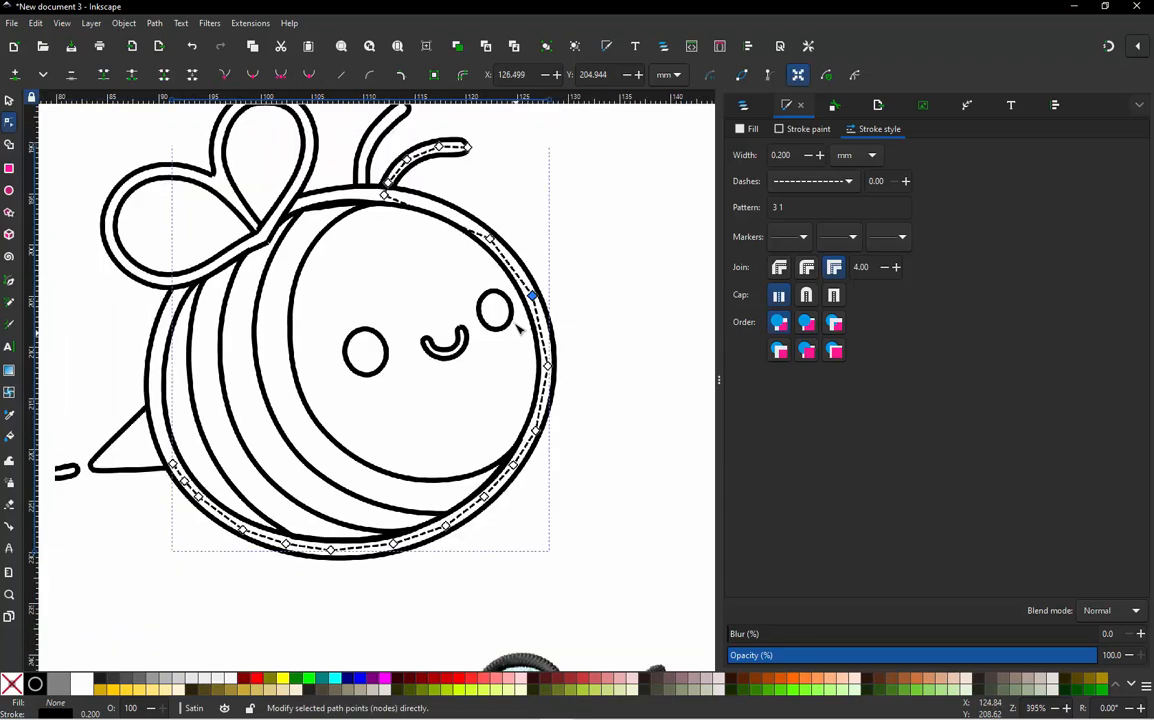
Add a node to the connecting line near the right antenna's base and move it inside the top of the body outline.
scroll(464, 200, up, 3)
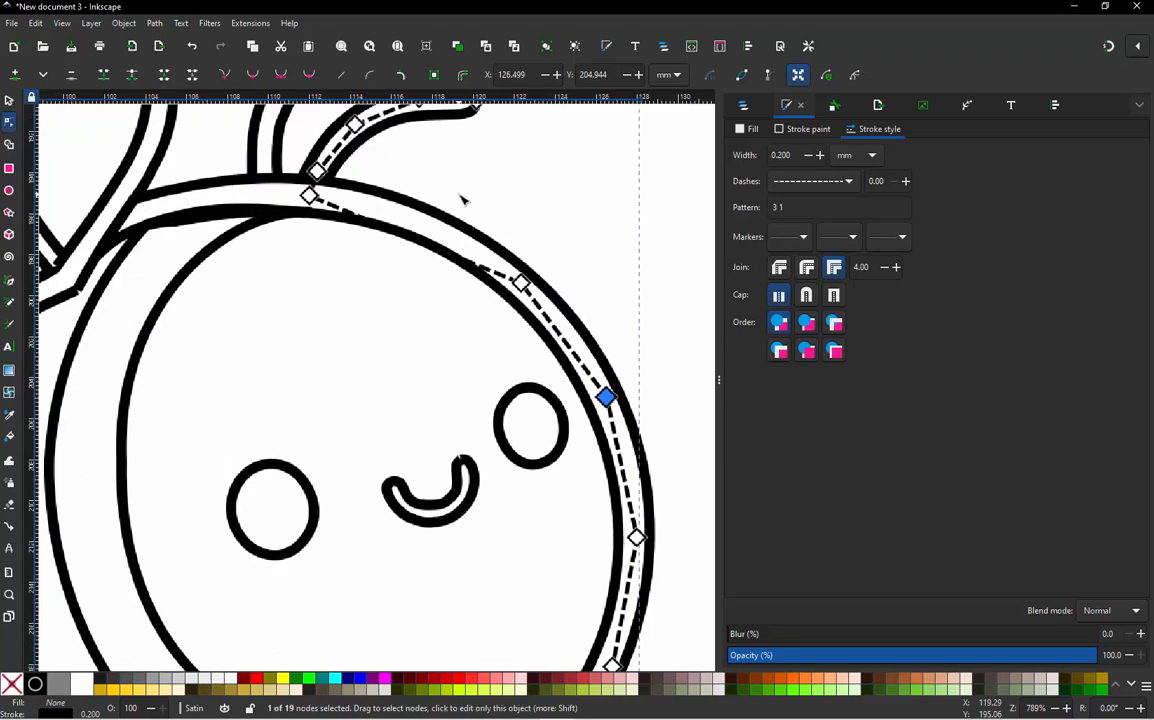
click(482, 268)
double_click(482, 268)
drag(482, 268, 412, 220)
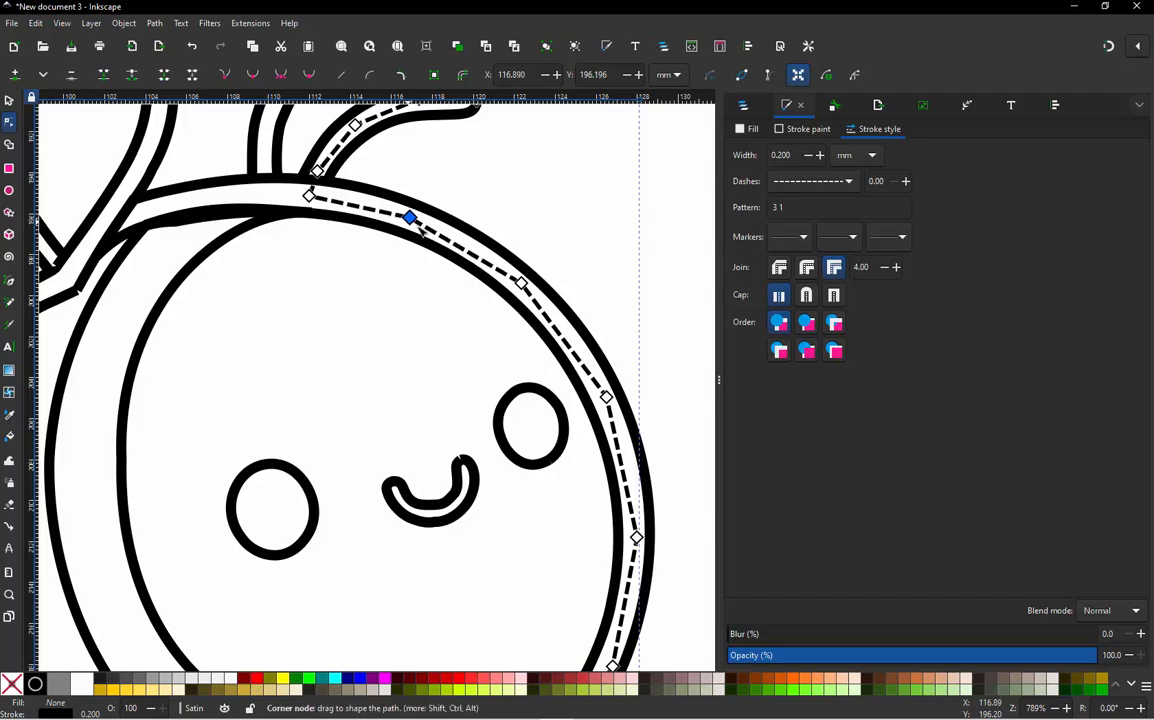
scroll(430, 240, down, 3)
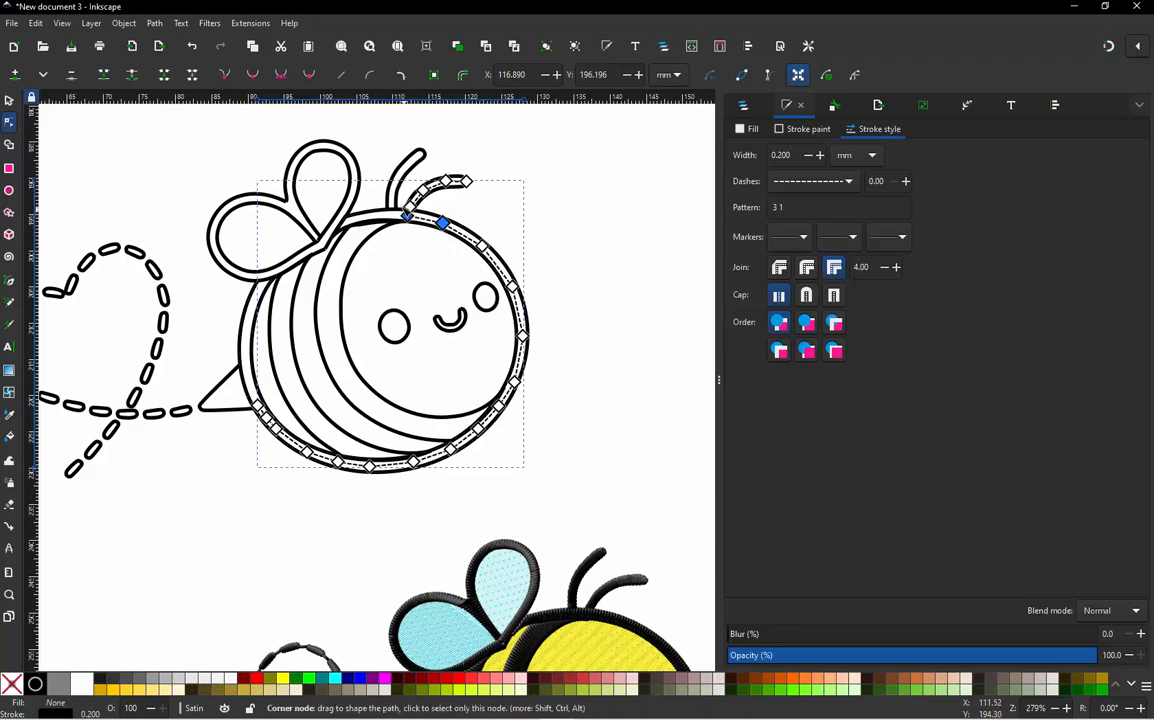
Select the right and left antennas in that order and convert the jump stitch between them to a stroke.
scroll(420, 176, up, 2)
scroll(528, 156, up, 1)
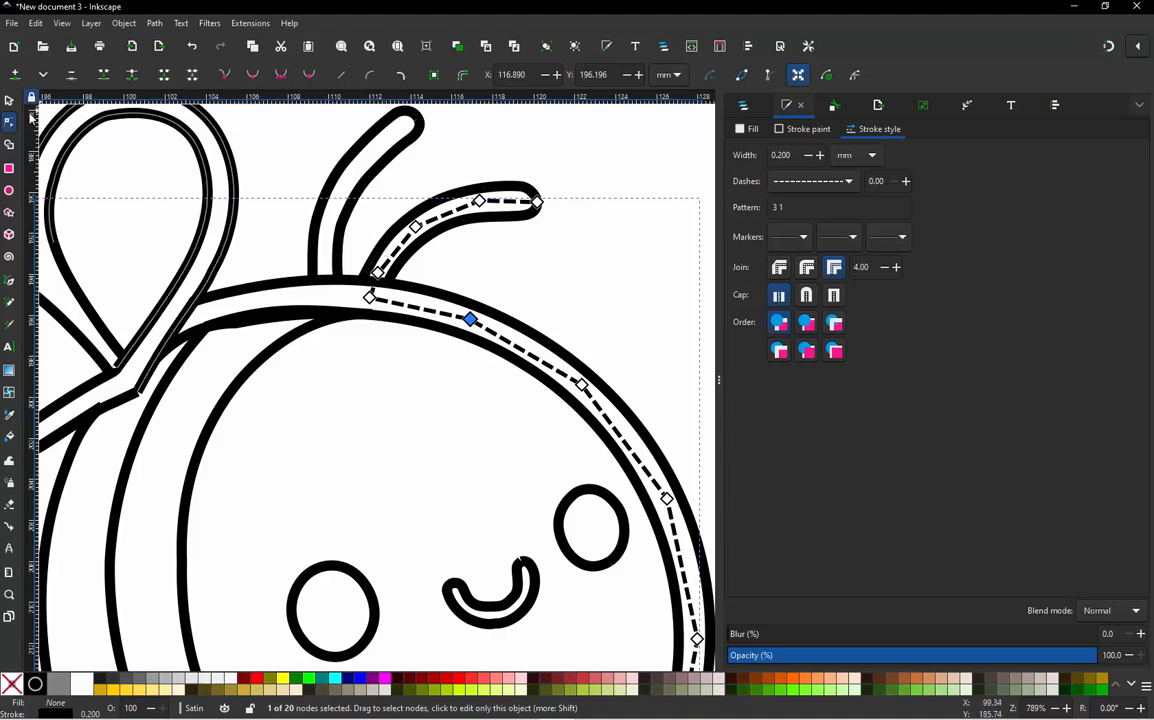
key(s)
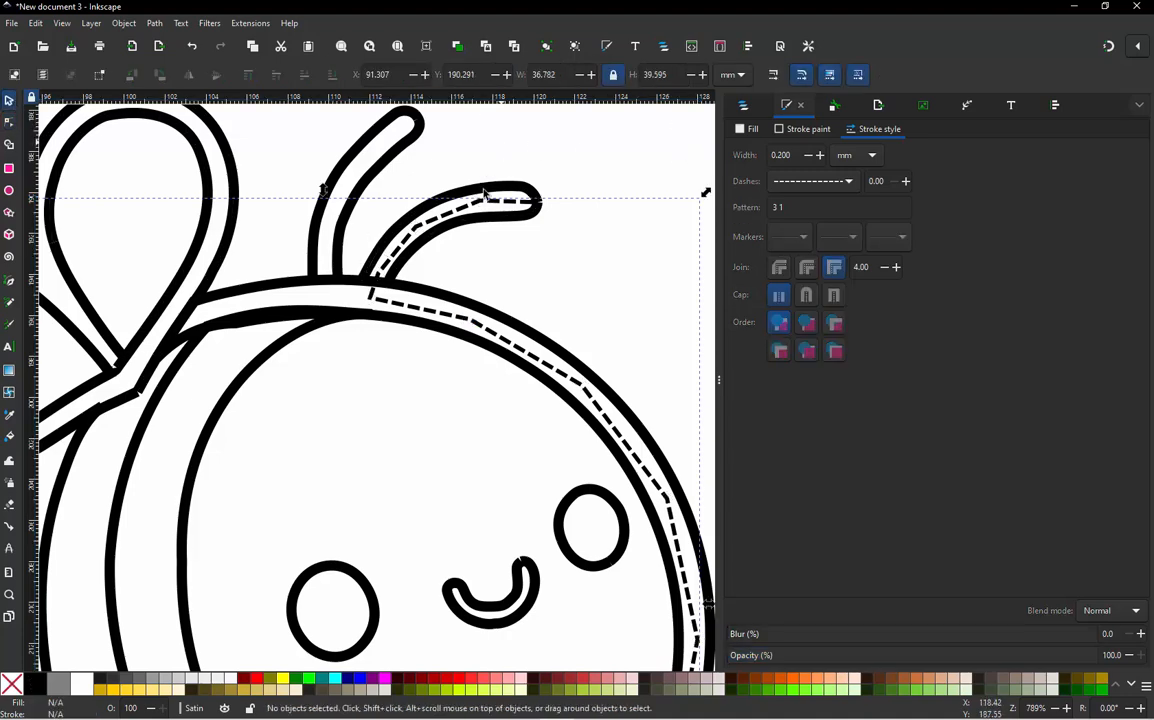
click(487, 193)
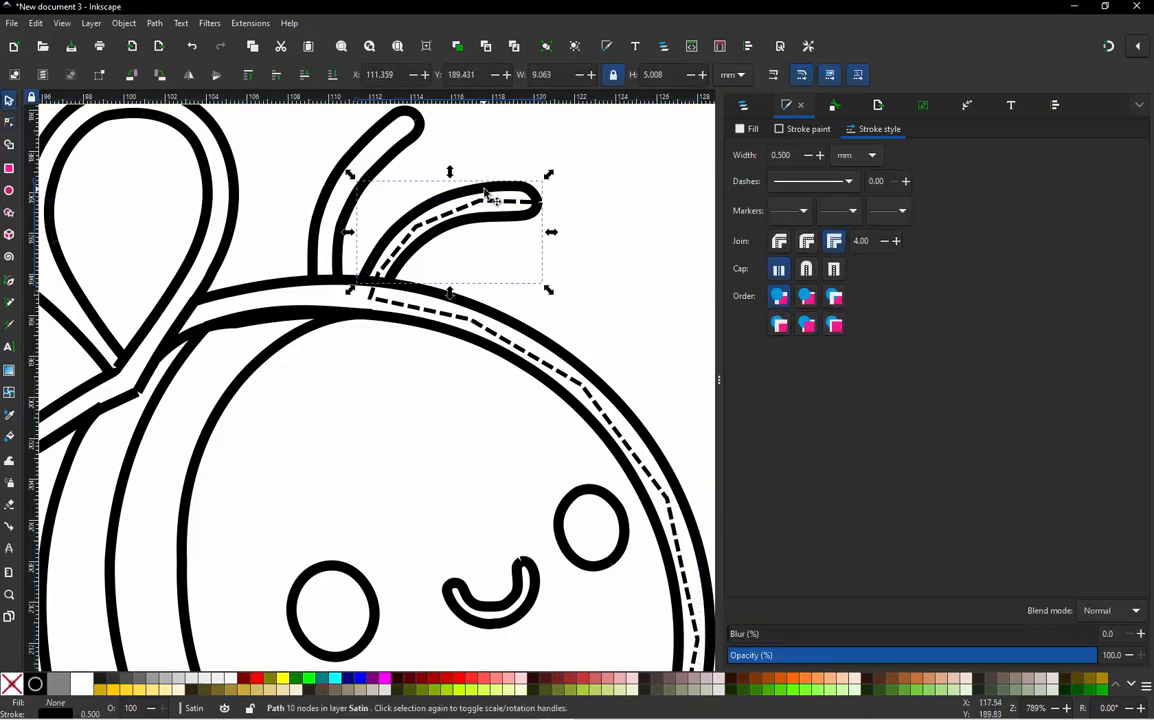
shift+click(411, 148)
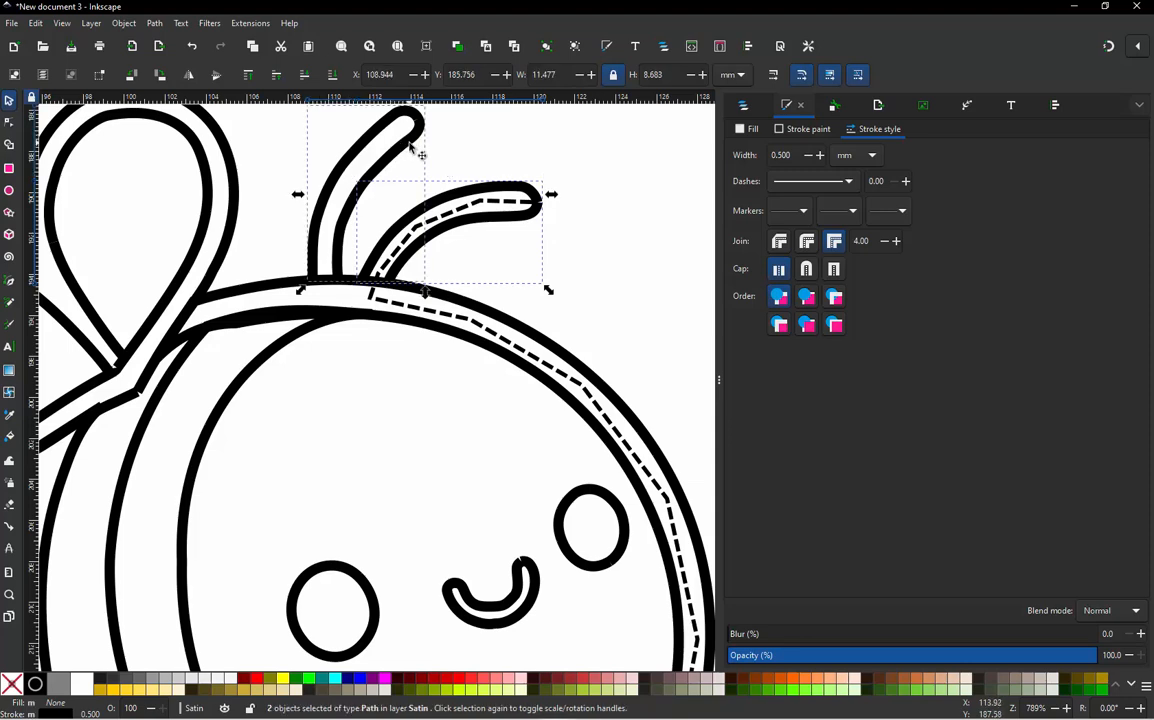
key(ctrl+alt+j)
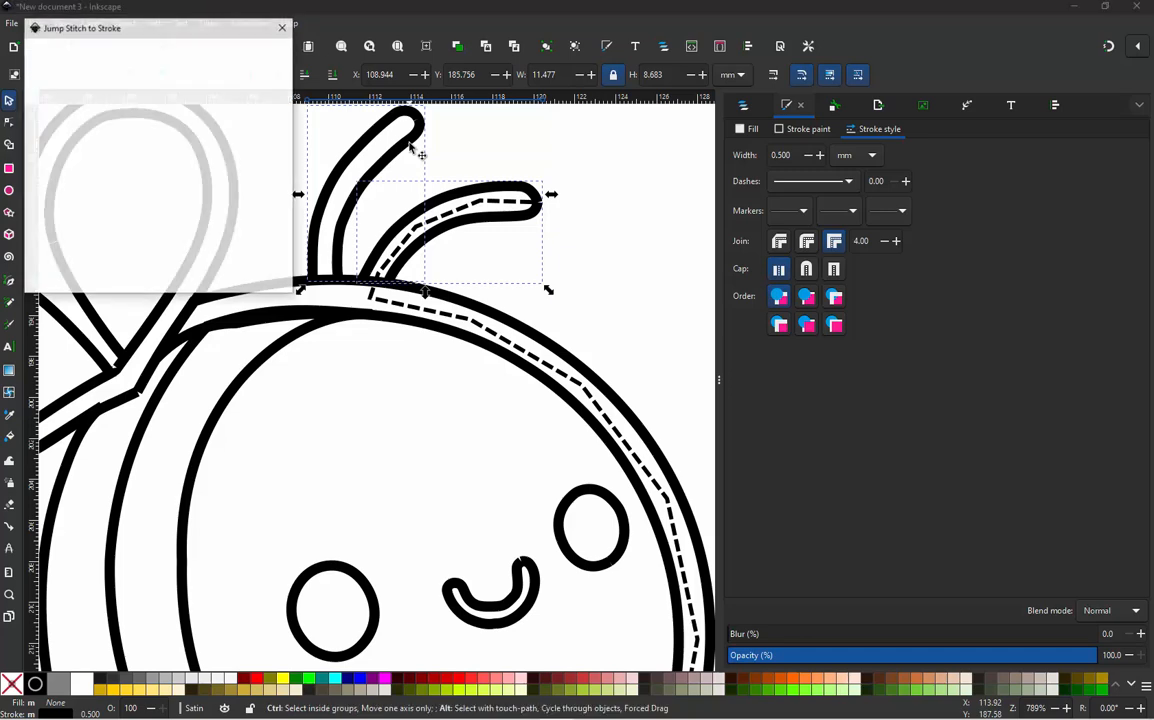
click(259, 281)
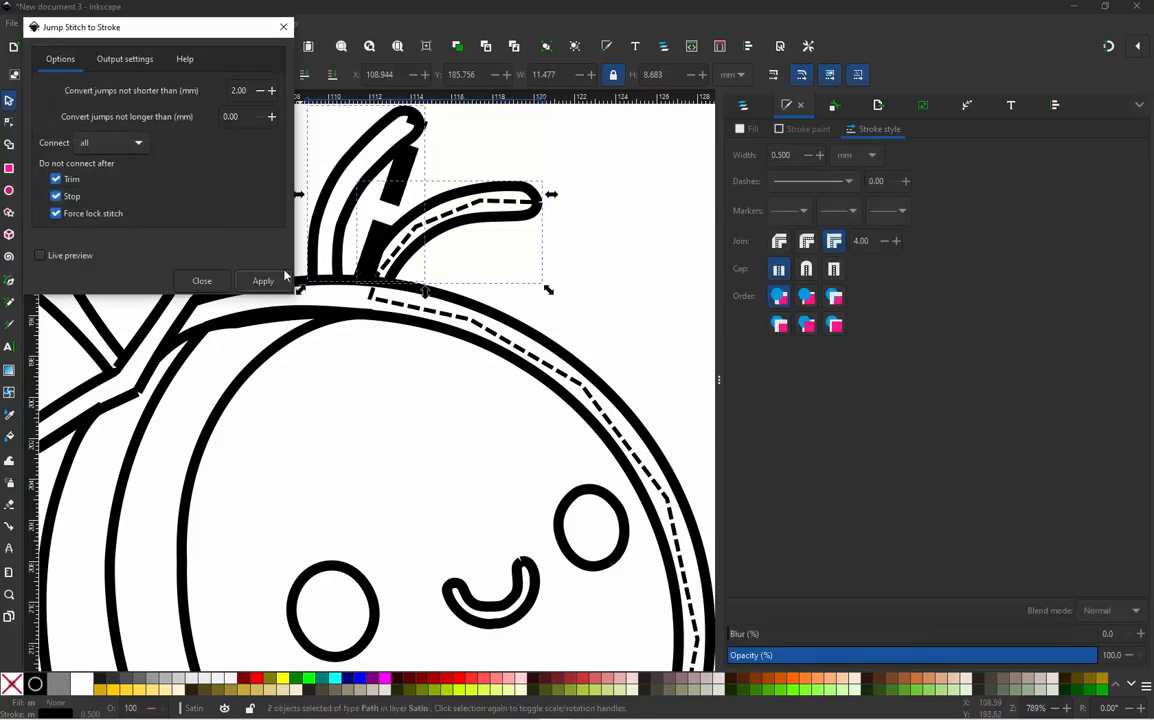
click(201, 281)
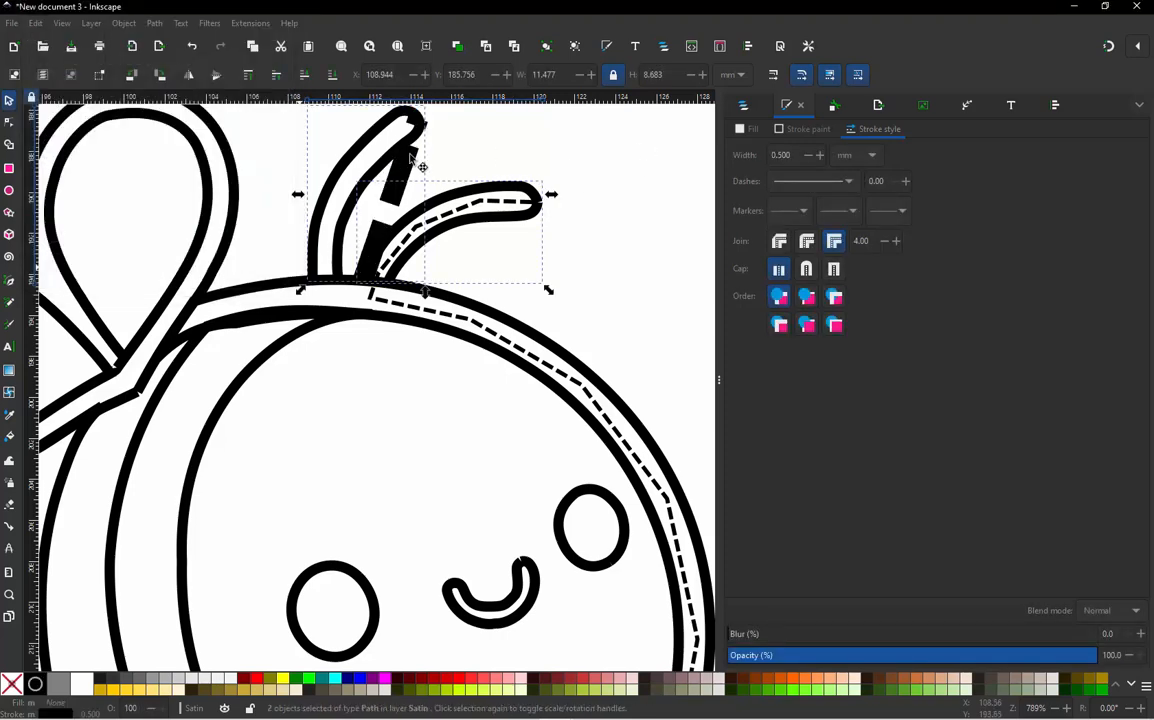
Set the stroke width of the dashed connecting line between the two antennas to 0.2 mm.
click(450, 158)
click(413, 161)
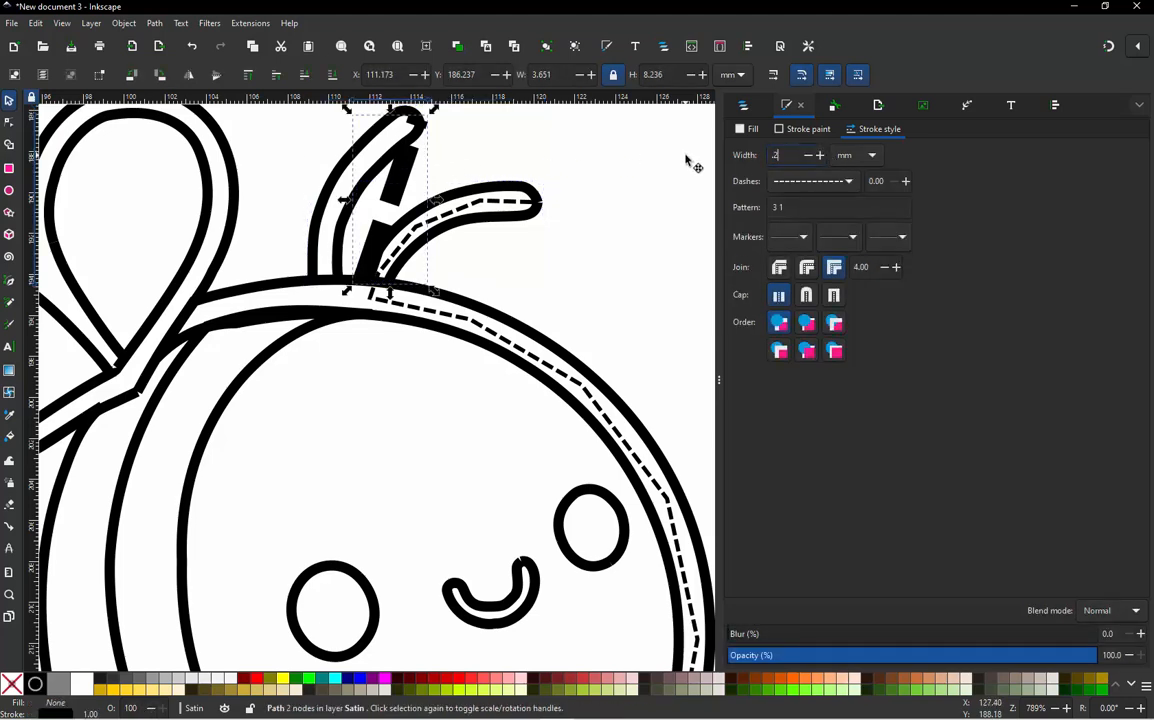
key(Return)
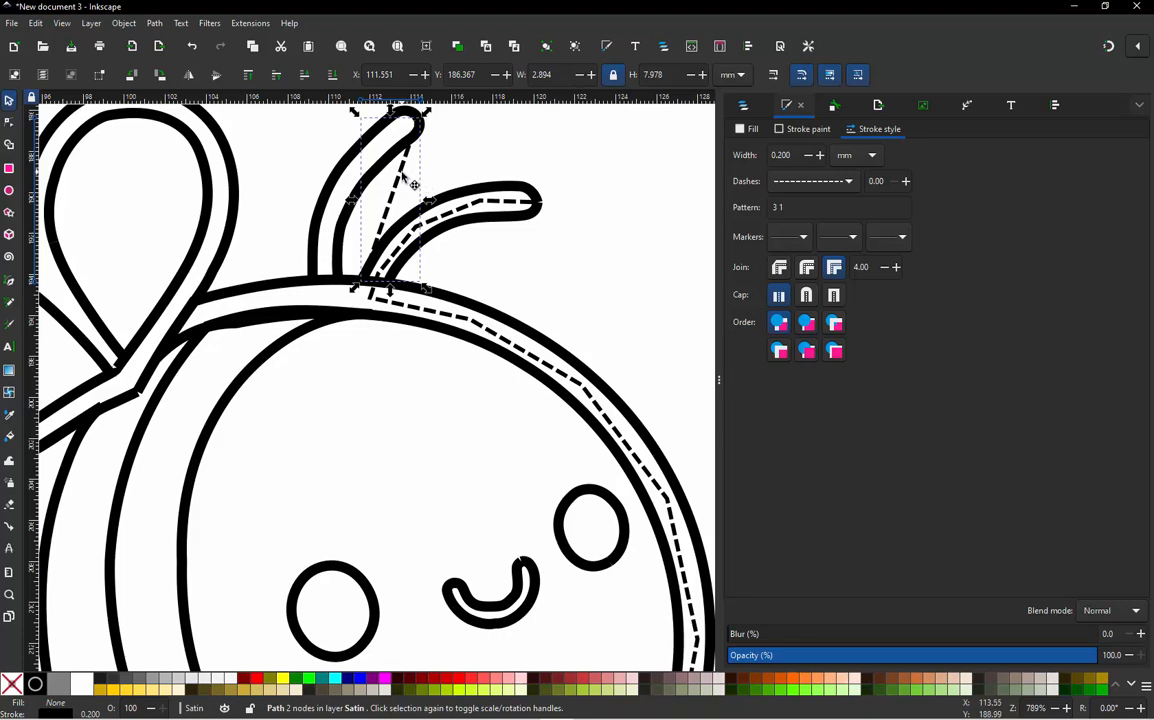
Add four nodes to the line between the antennas and route it down through the inside of the left antenna.
key(n)
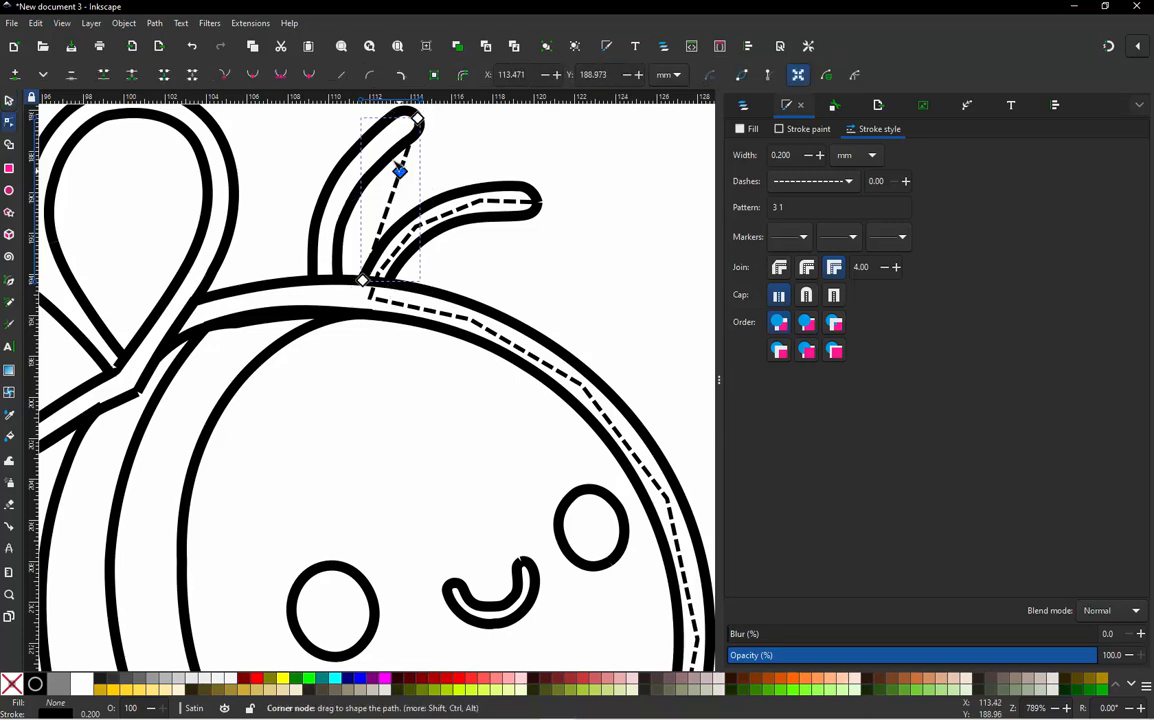
drag(400, 172, 379, 144)
click(374, 190)
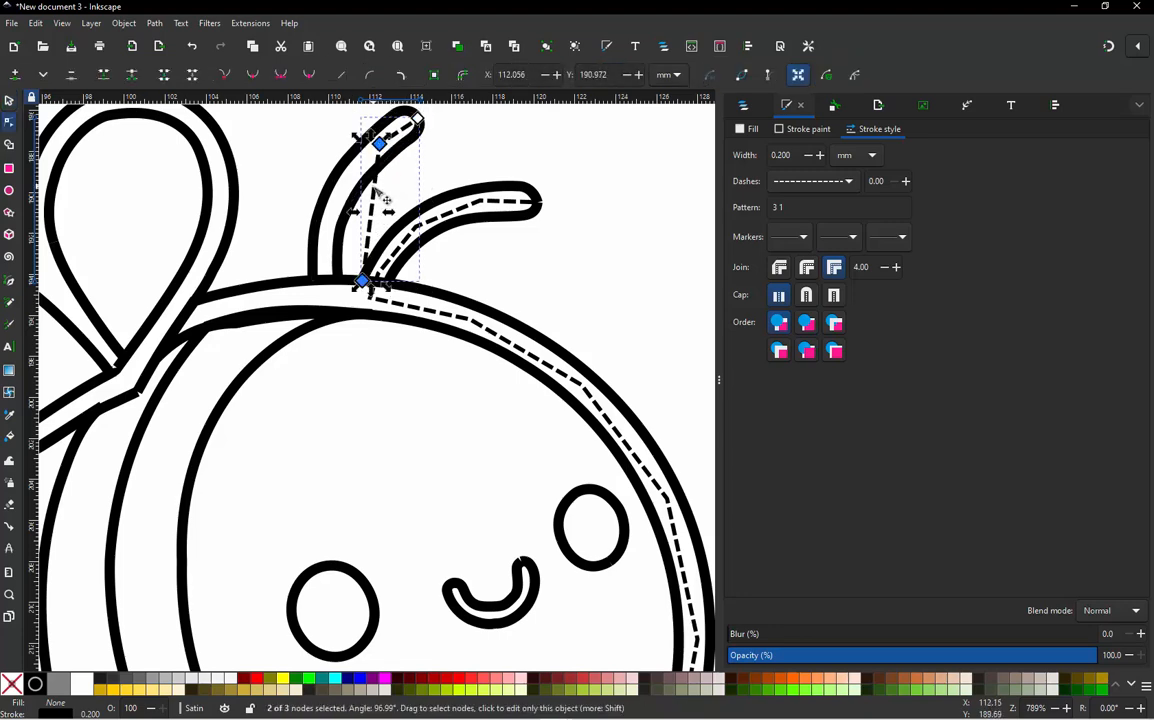
double_click(375, 188)
drag(375, 188, 348, 180)
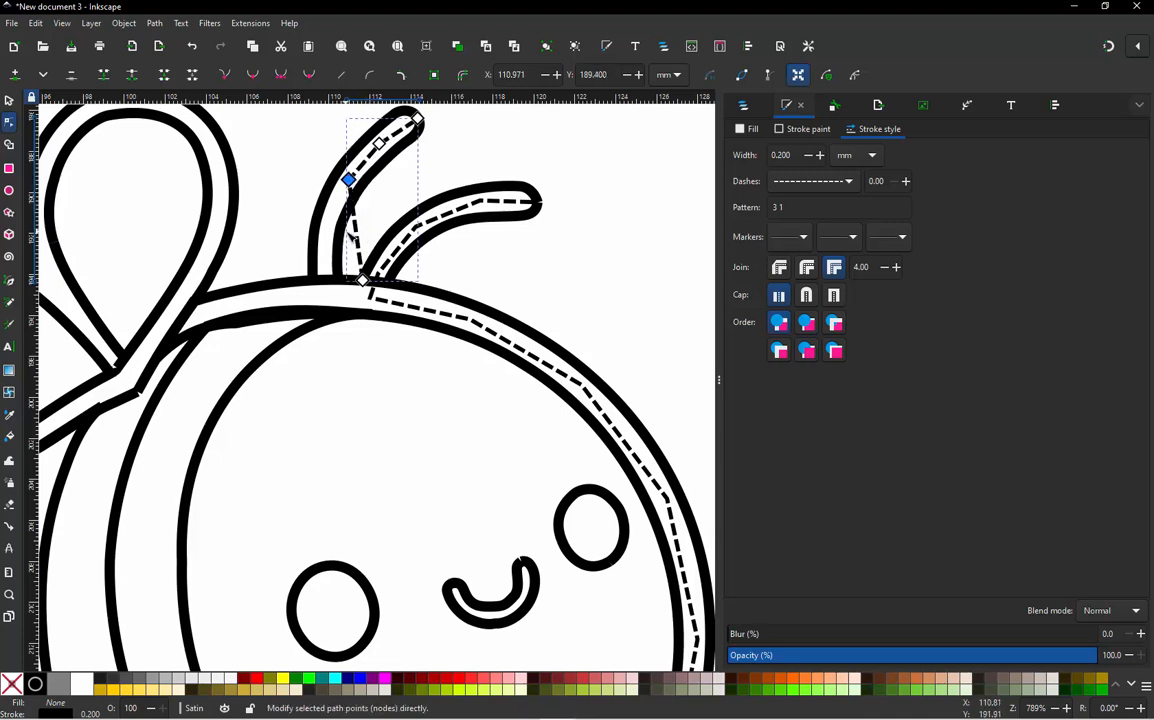
double_click(352, 231)
mouse_move(352, 231)
mouse_down()
mouse_move(322, 247)
mouse_move(342, 218)
mouse_up()
scroll(322, 198, up, 2)
double_click(349, 226)
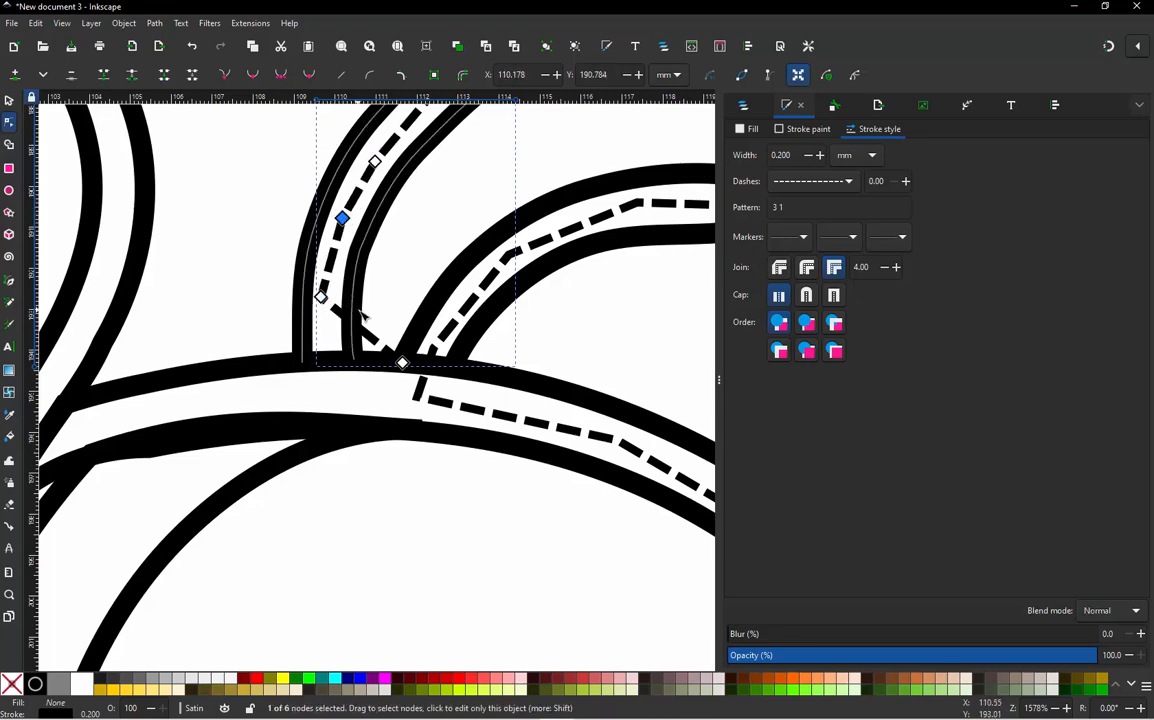
Add two nodes to the antenna connecting line and place them inside the body outline between the antenna bases.
double_click(362, 329)
drag(362, 329, 383, 400)
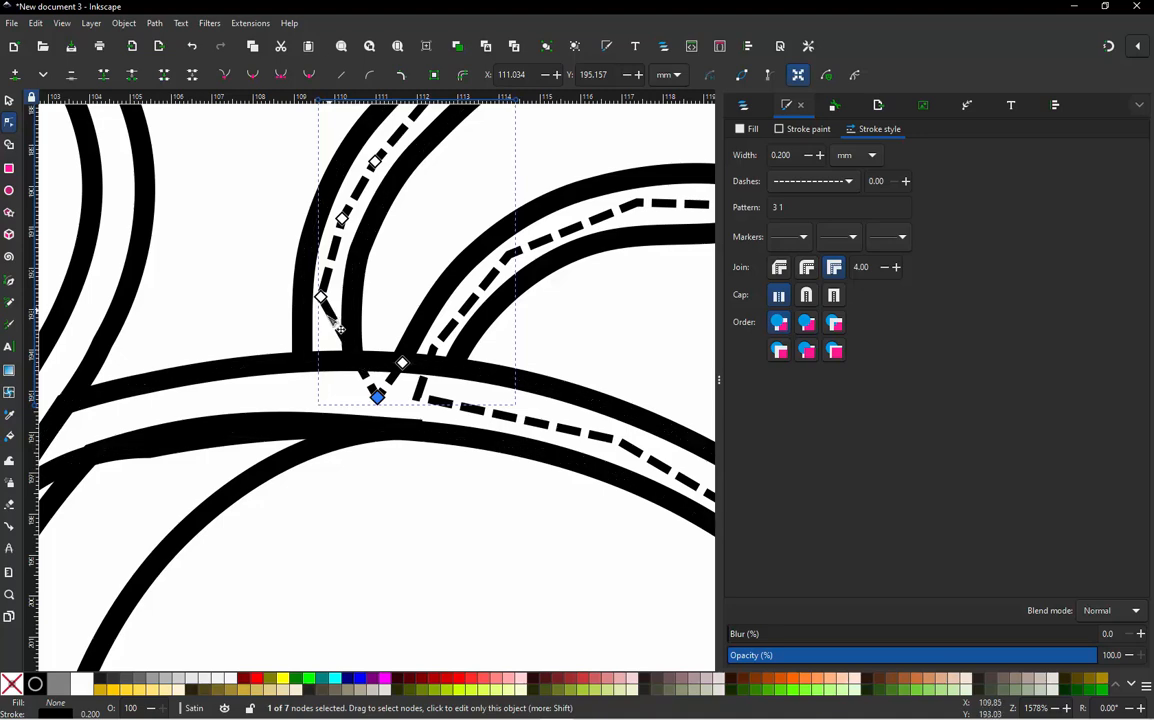
double_click(329, 311)
drag(329, 311, 334, 396)
scroll(334, 393, down, 1)
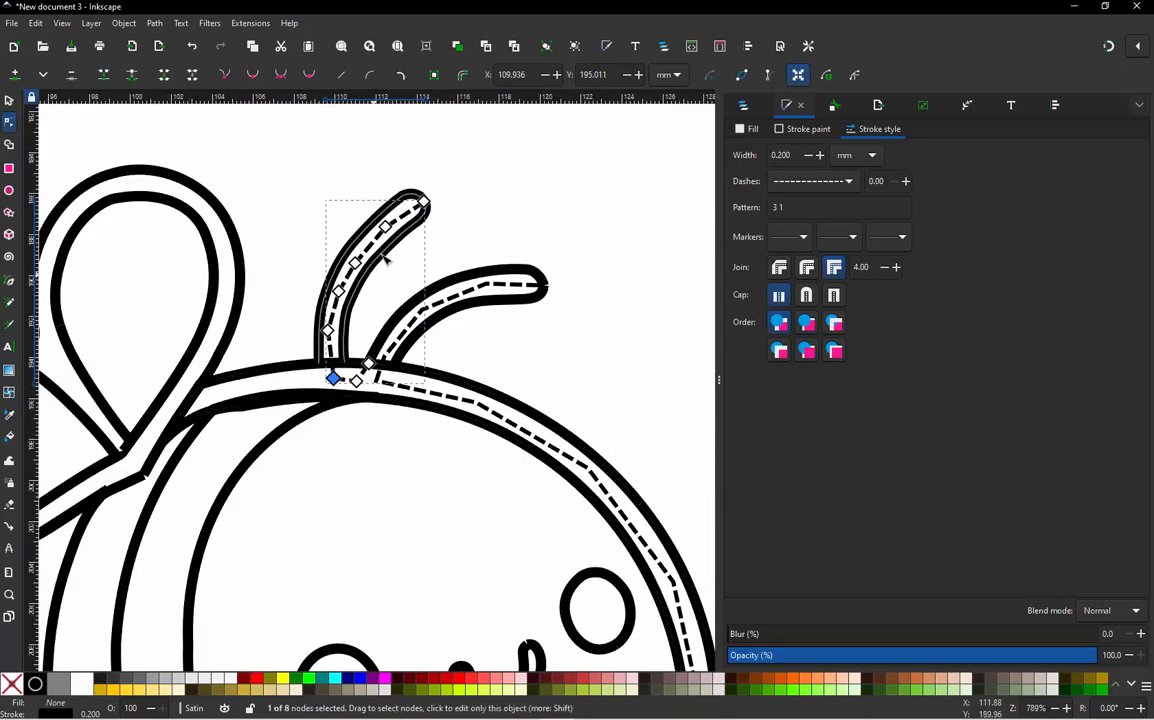
Move the antenna connecting line's upper end slightly inward, inside the left antenna's rounded tip.
scroll(427, 218, up, 2)
scroll(427, 218, up, 2)
drag(474, 185, 428, 193)
scroll(427, 214, down, 5)
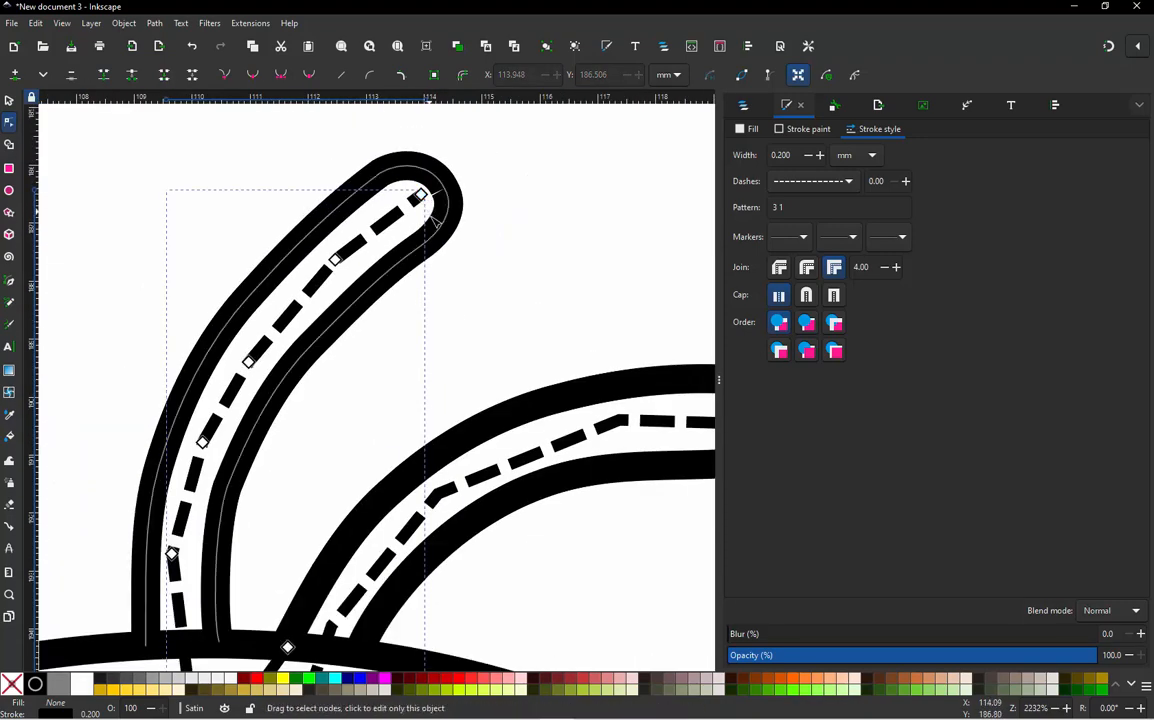
Move the end of the body connecting line slightly inward, inside the right antenna's rounded tip.
scroll(528, 268, up, 2)
click(581, 318)
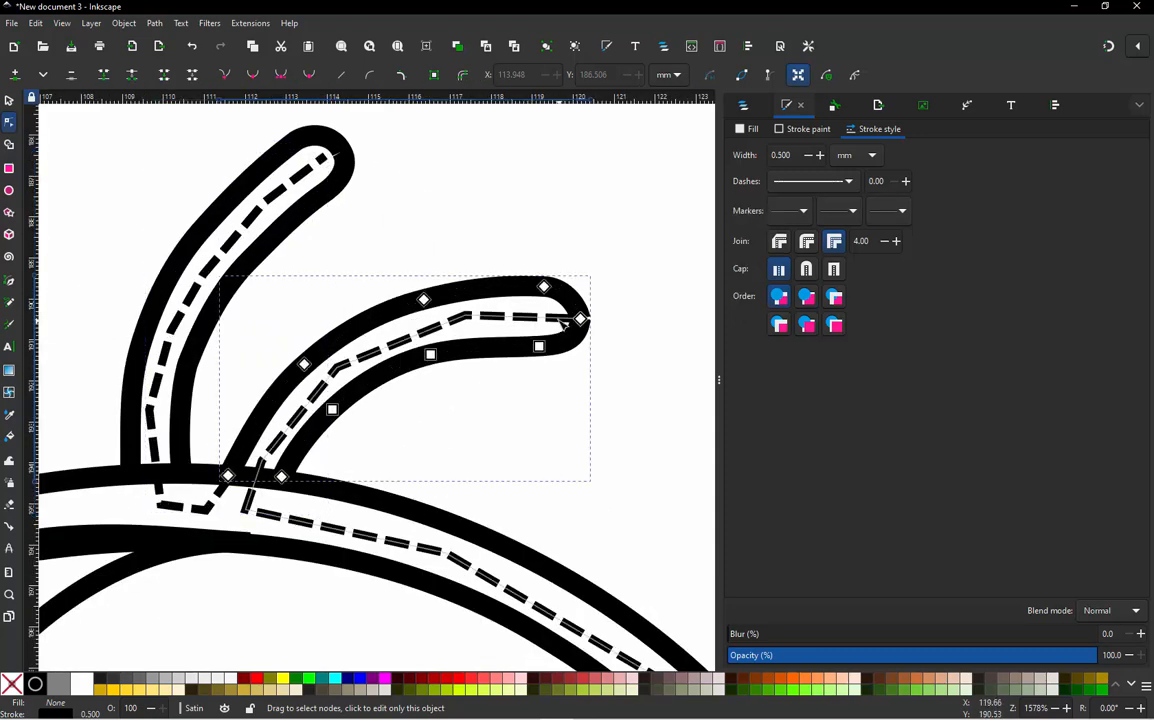
drag(581, 318, 558, 326)
click(583, 320)
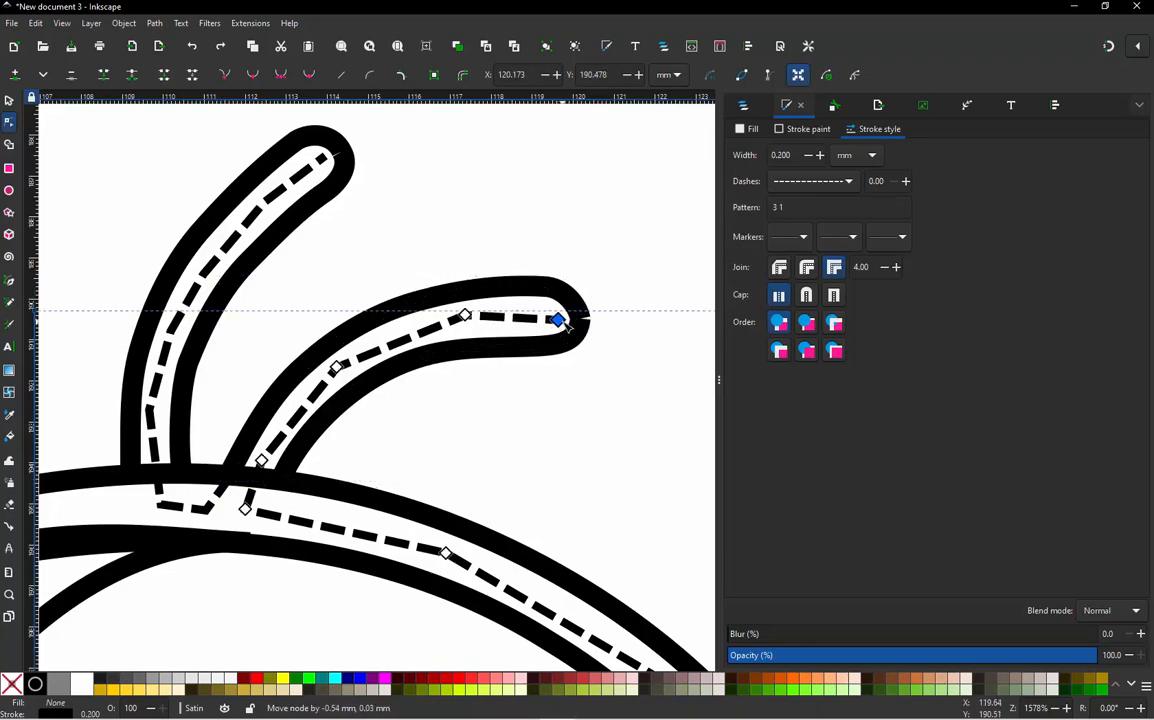
scroll(512, 250, down, 2)
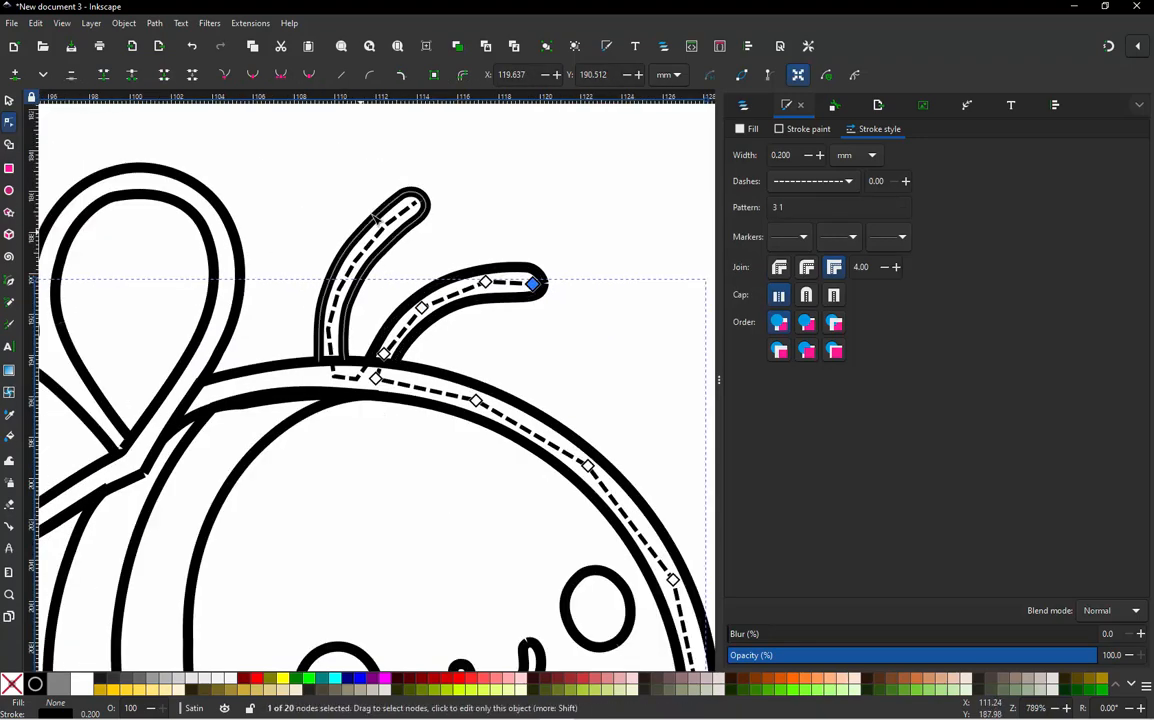
Examine the dashed connecting path along the body outline and the satin shapes around the left antenna's base.
scroll(450, 242, down, 4)
scroll(183, 595, up, 5)
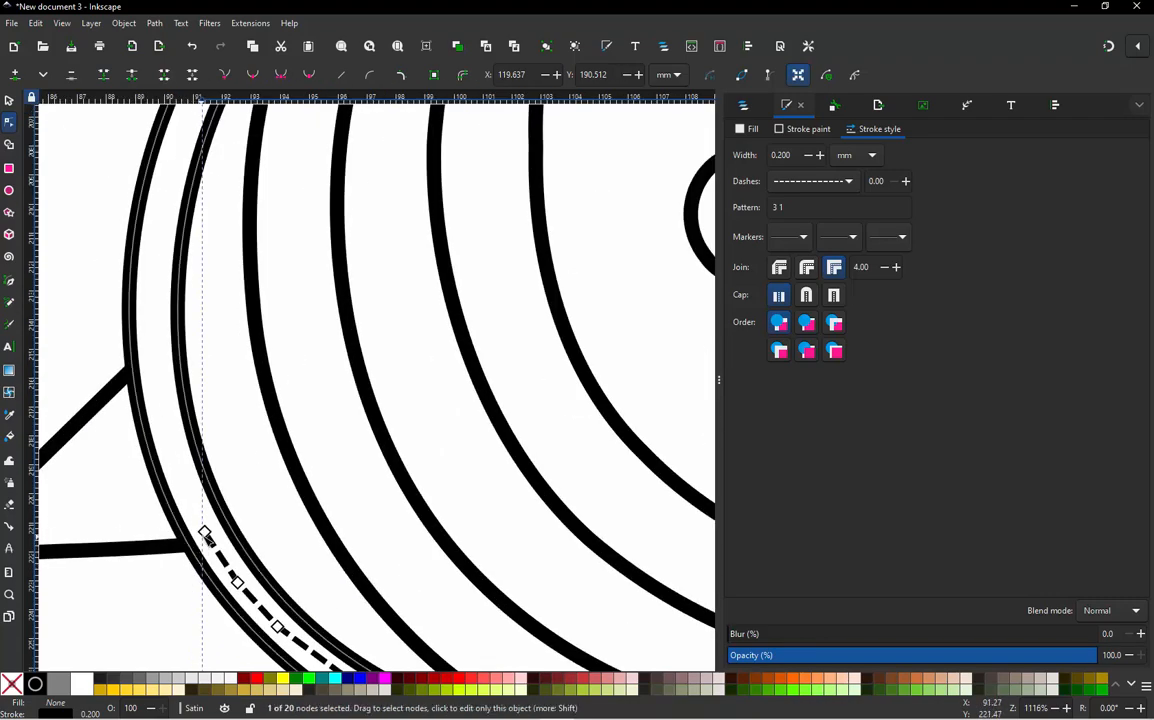
scroll(190, 570, down, 3)
scroll(455, 196, up, 2)
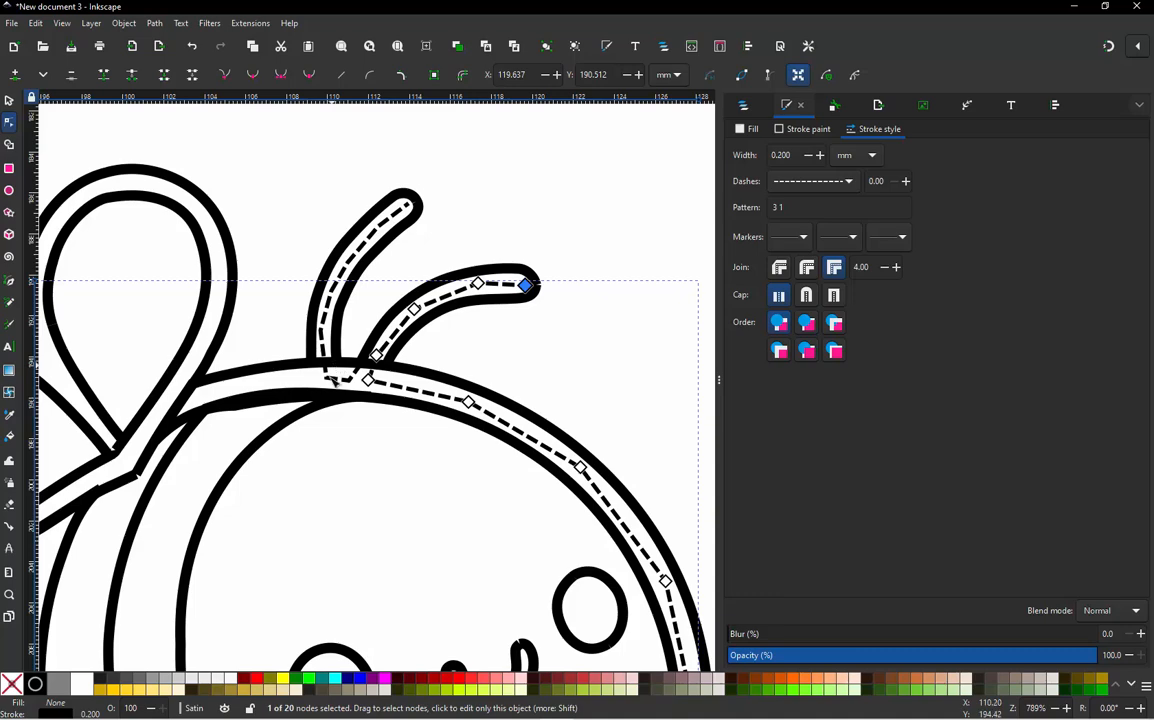
click(310, 331)
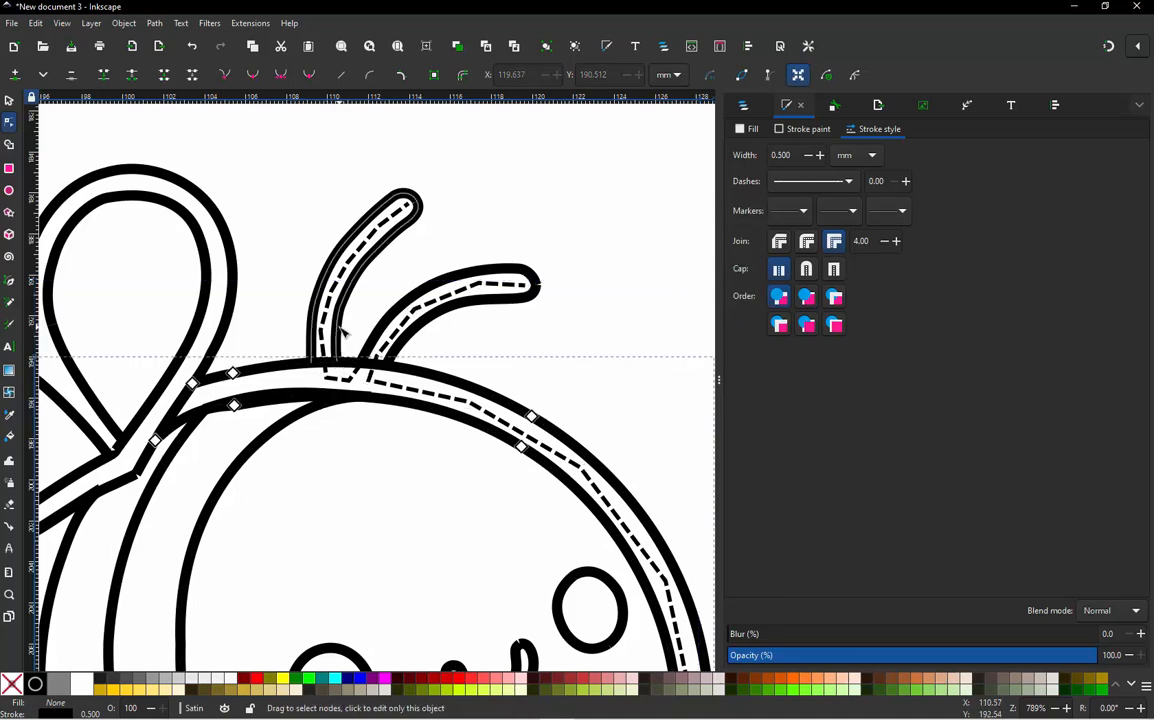
click(340, 331)
click(310, 414)
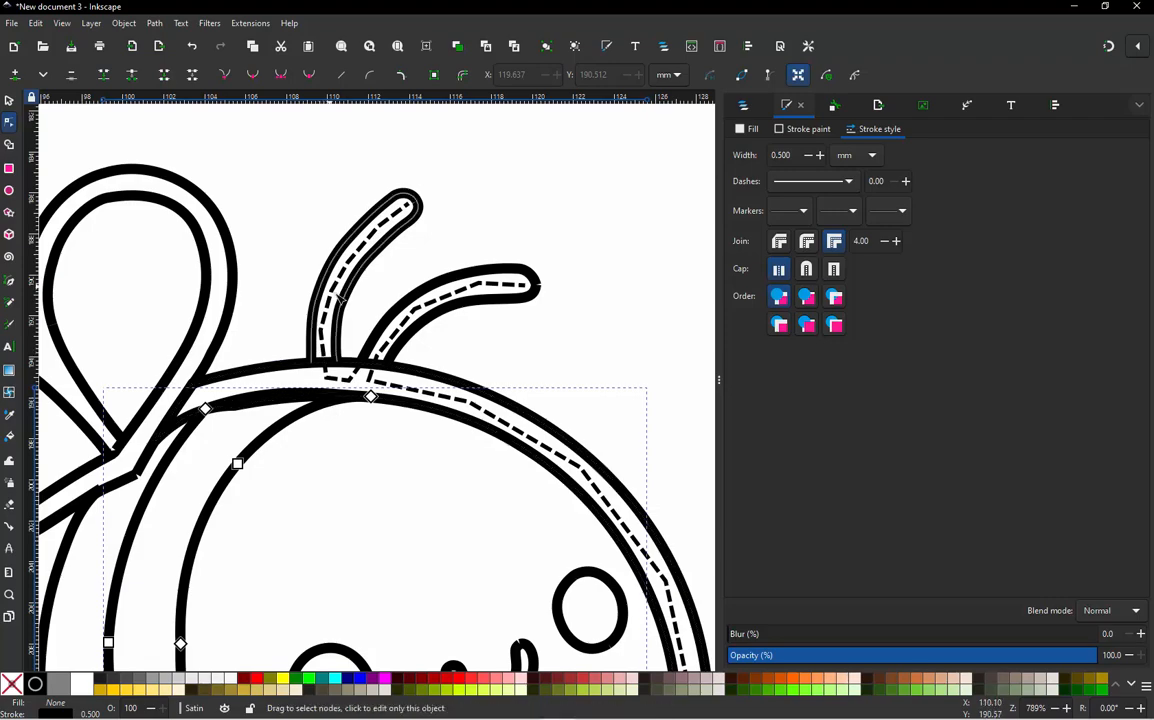
scroll(340, 297, down, 3)
scroll(355, 303, up, 4)
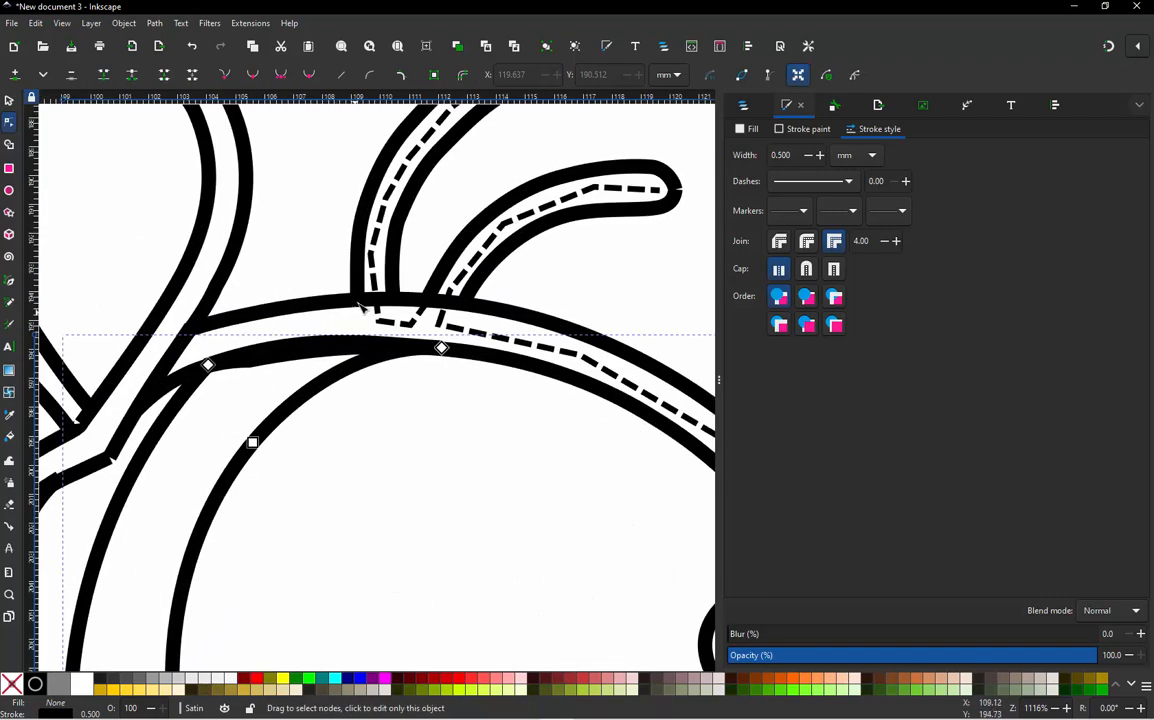
click(362, 308)
key(Escape)
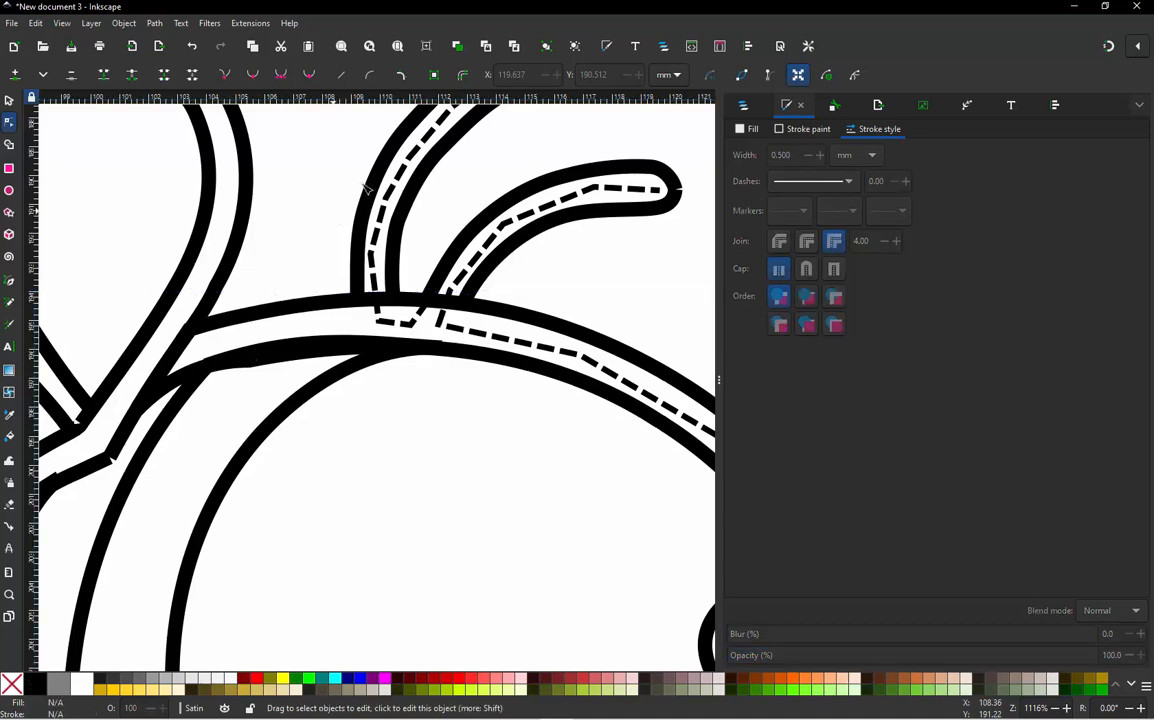
Select the left antenna and the stripe beside the face and convert the jump between them with Jump Stitch to Stroke.
click(360, 195)
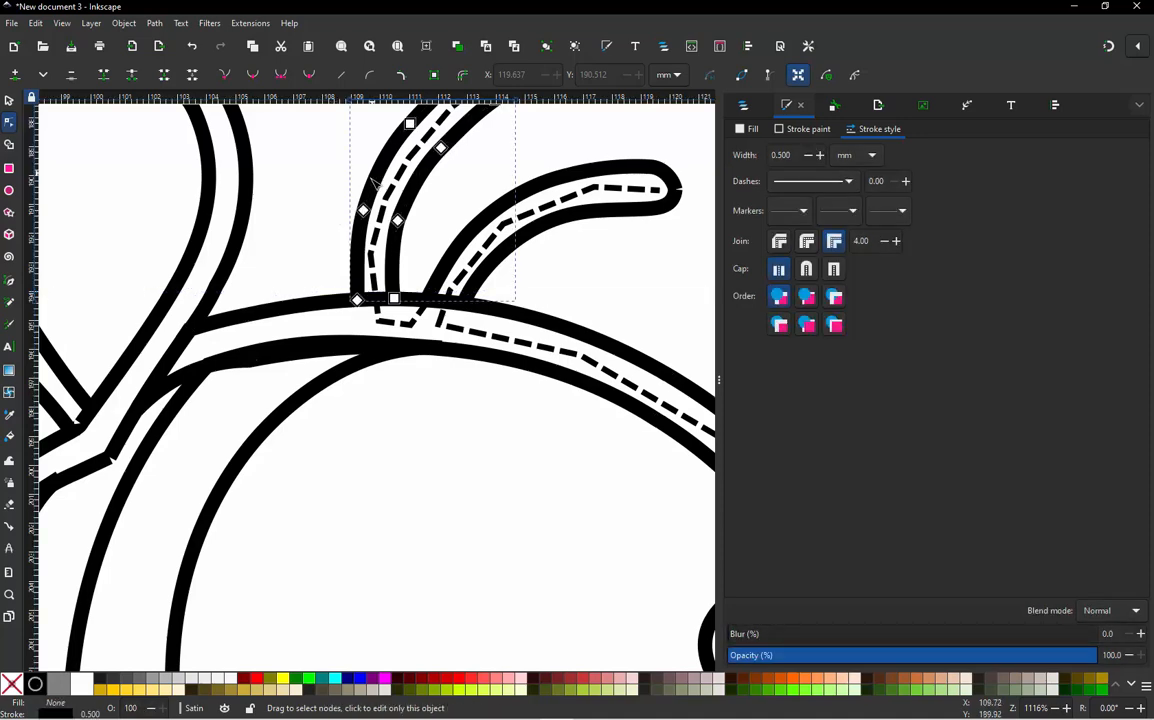
shift+click(316, 401)
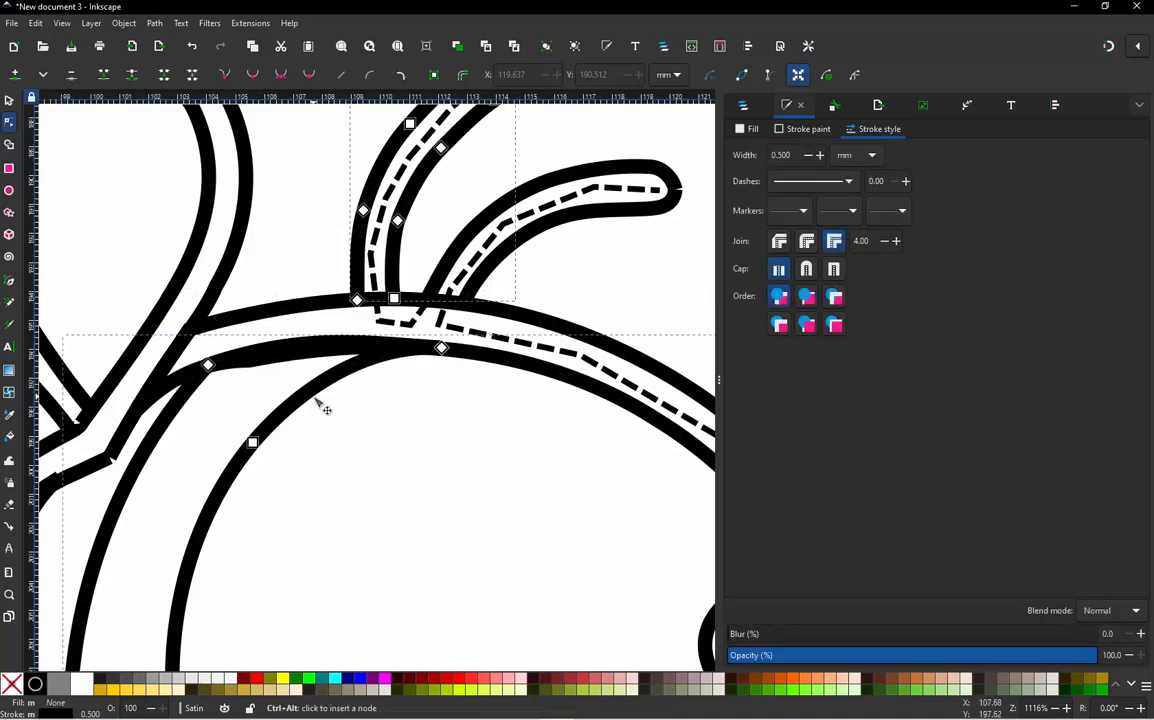
key(ctrl+alt+j)
click(314, 335)
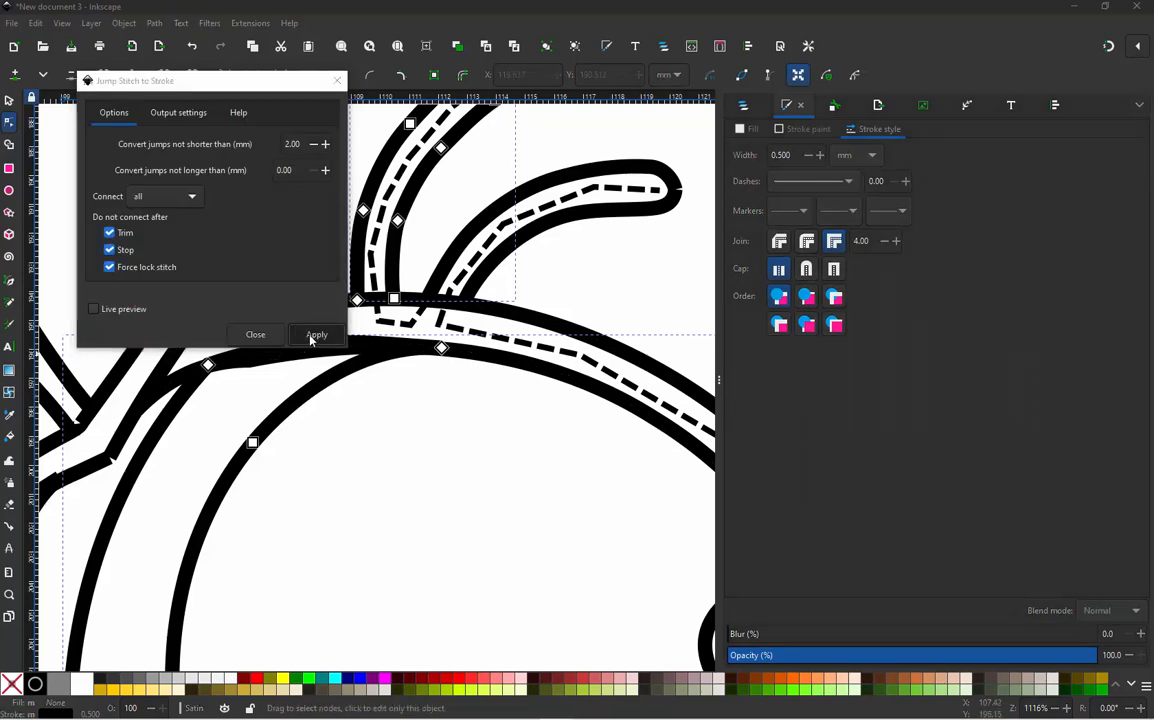
click(258, 342)
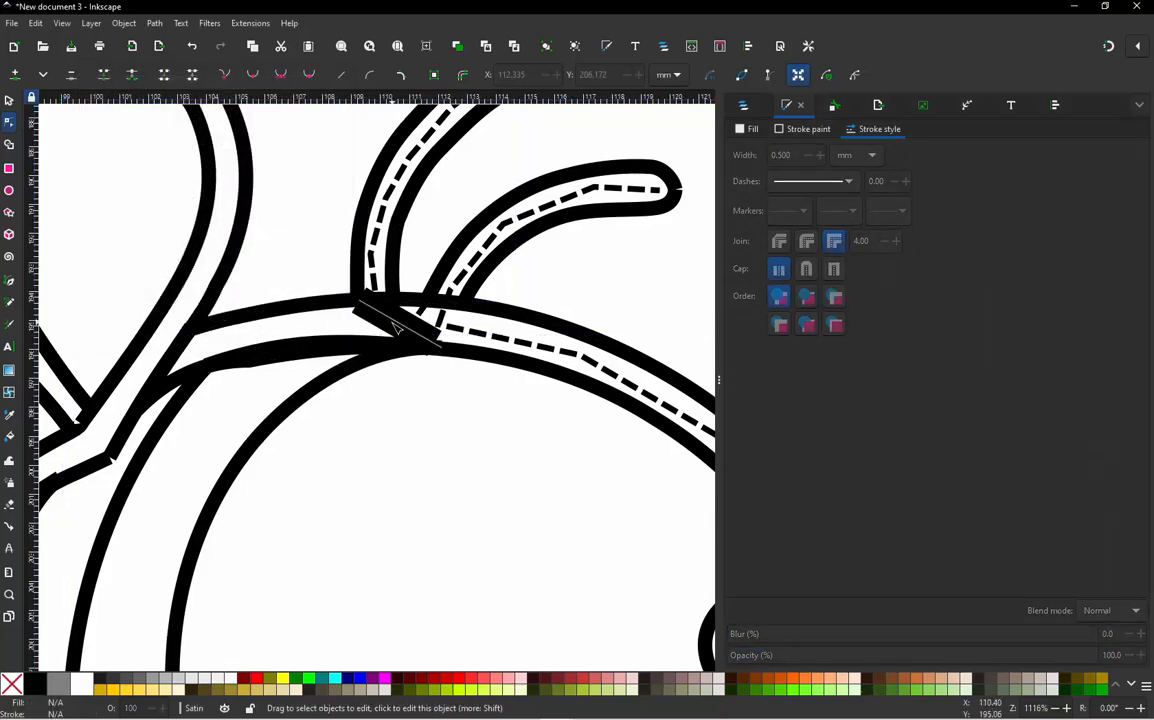
Set the stroke width of the new connecting line below the left antenna to 0.2 mm.
scroll(376, 305, up, 3)
scroll(418, 333, up, 1)
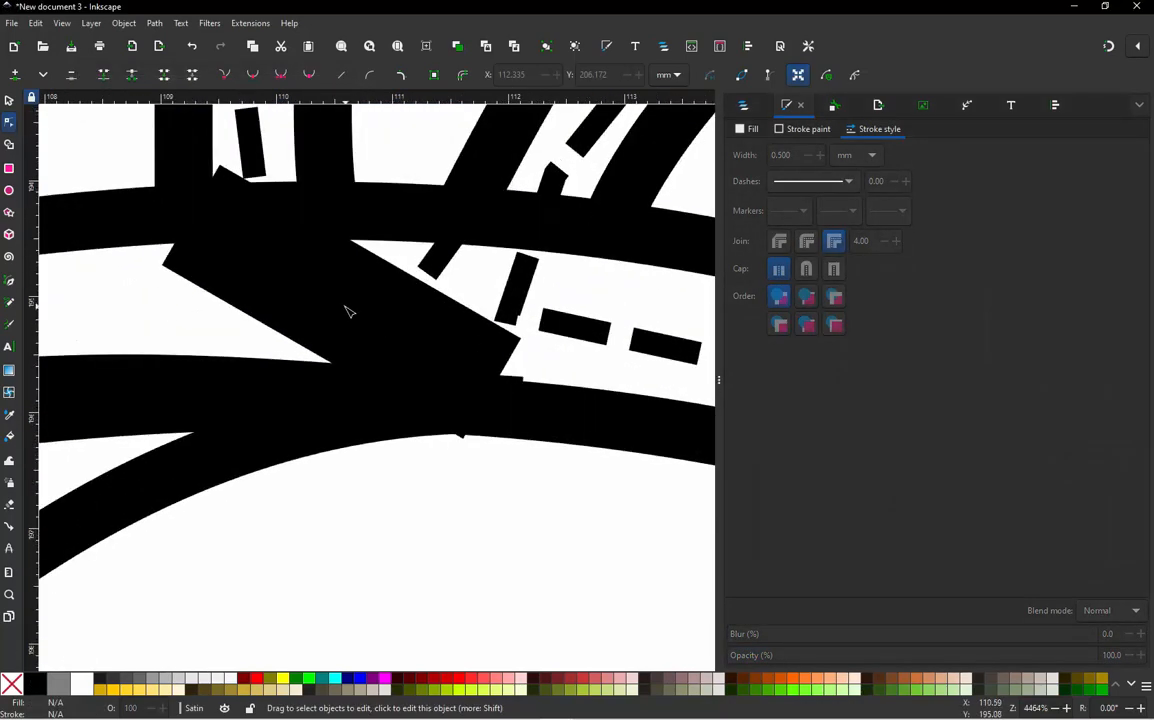
click(348, 310)
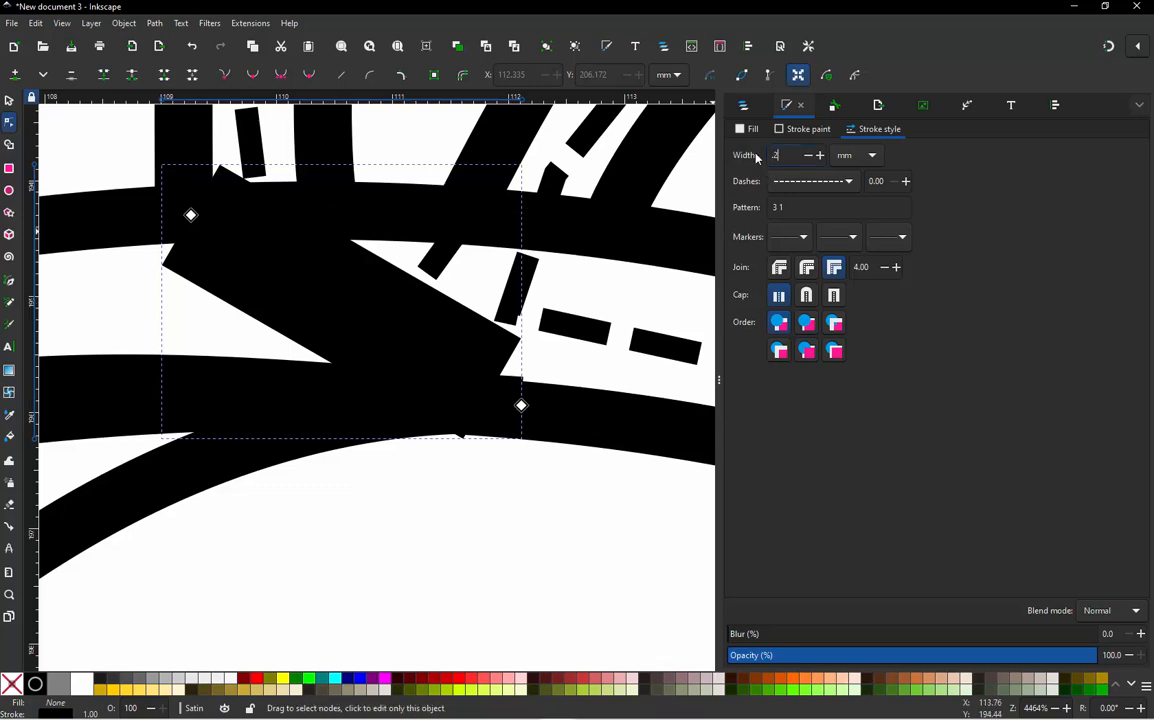
key(Return)
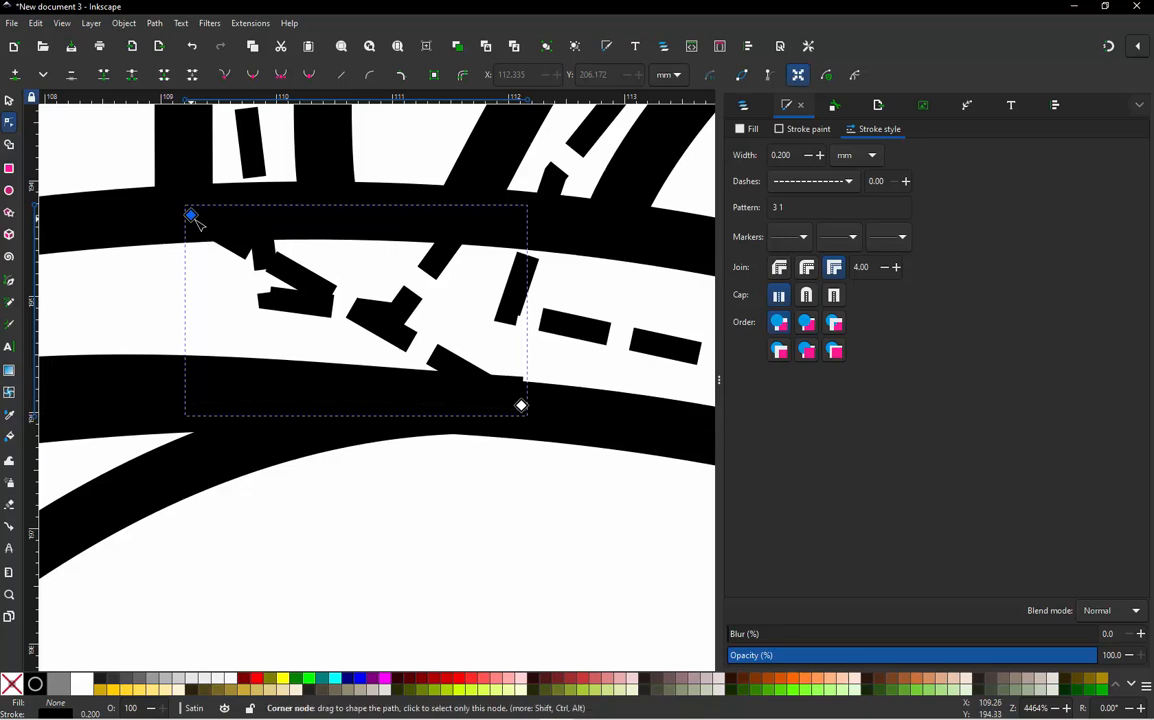
Move both end nodes of the short connecting line inward so they lie within the body outline below the antennas.
drag(191, 215, 259, 228)
drag(521, 405, 481, 370)
ctrl+scroll(481, 370, down, 8)
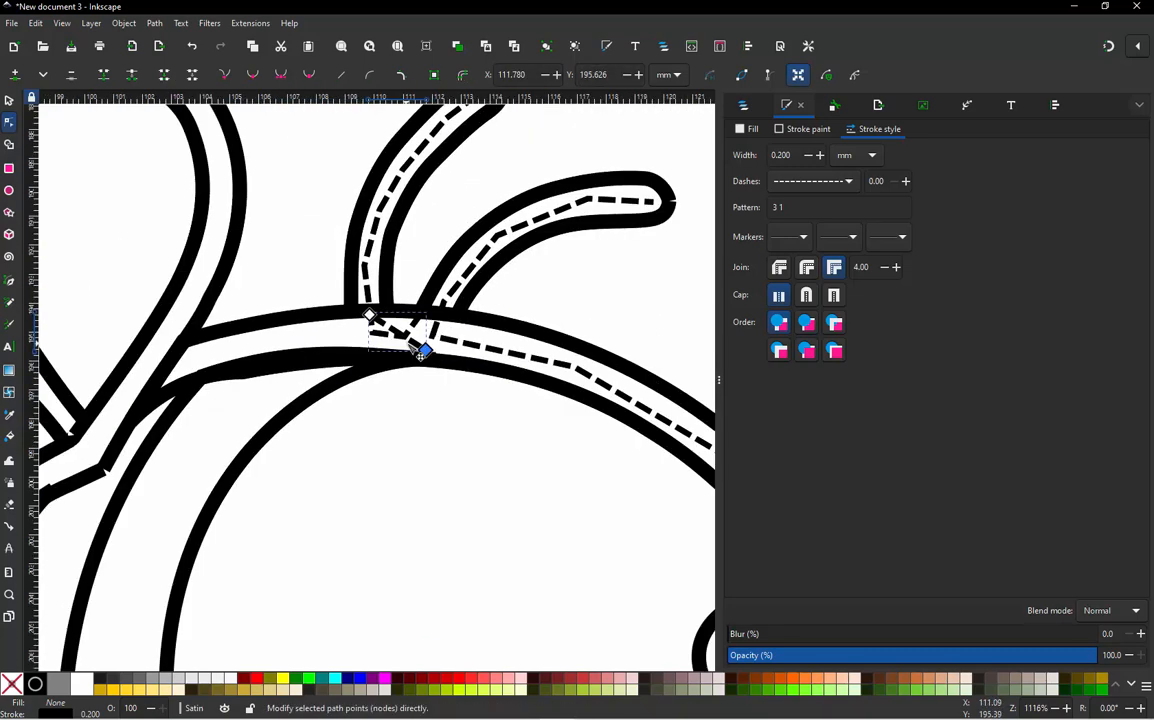
ctrl+scroll(505, 587, up, 1)
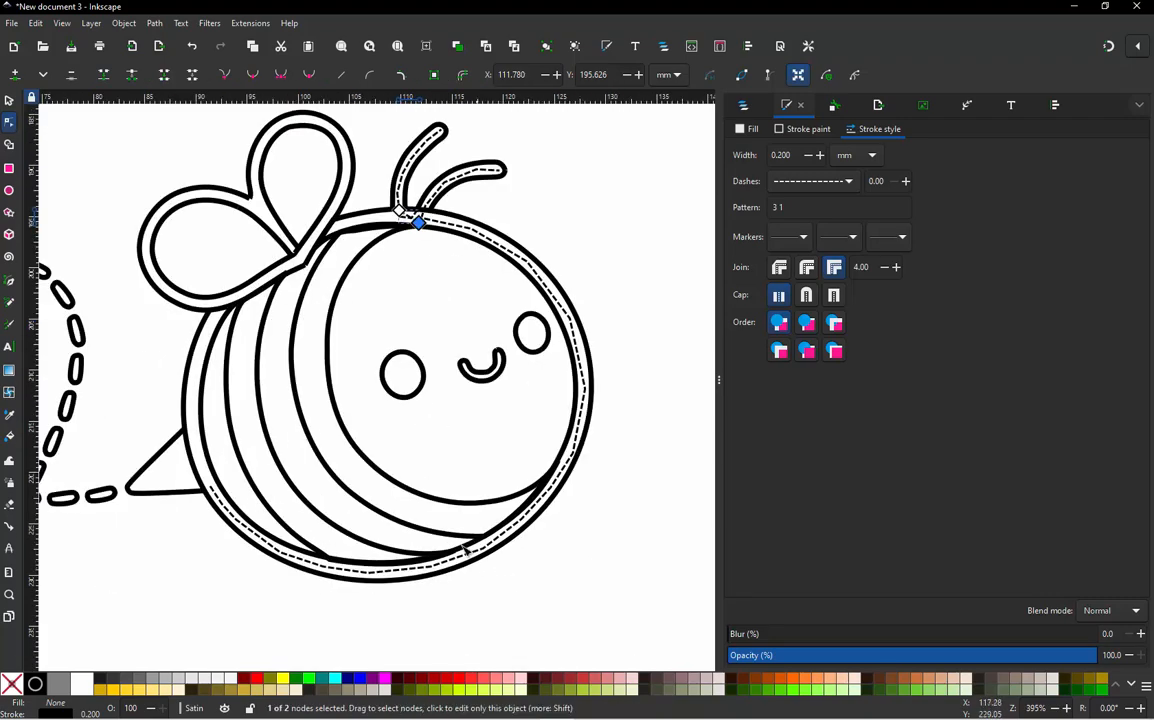
key(s)
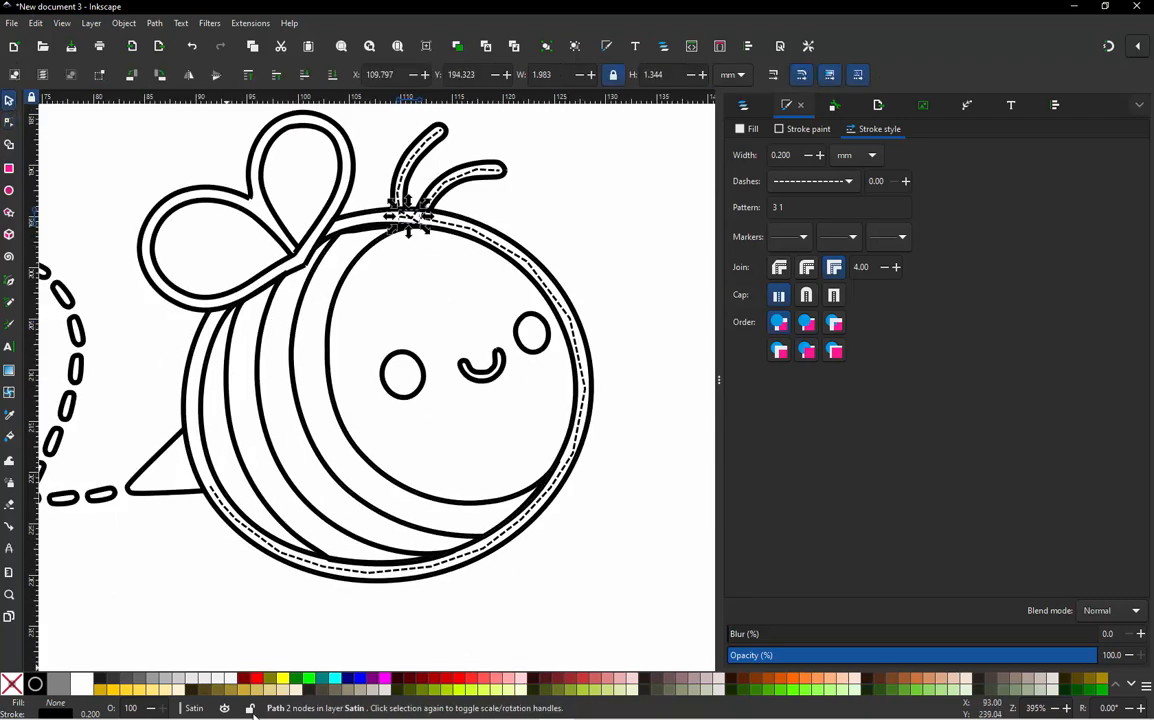
key(Escape)
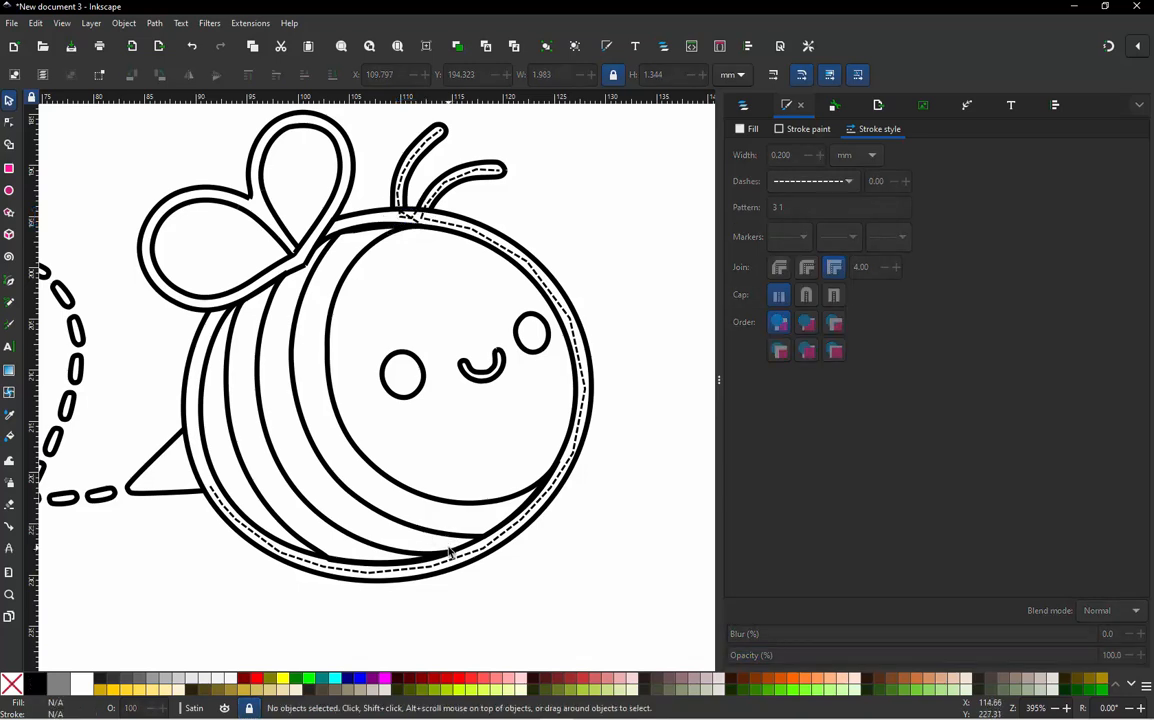
ctrl+scroll(450, 553, up, 1)
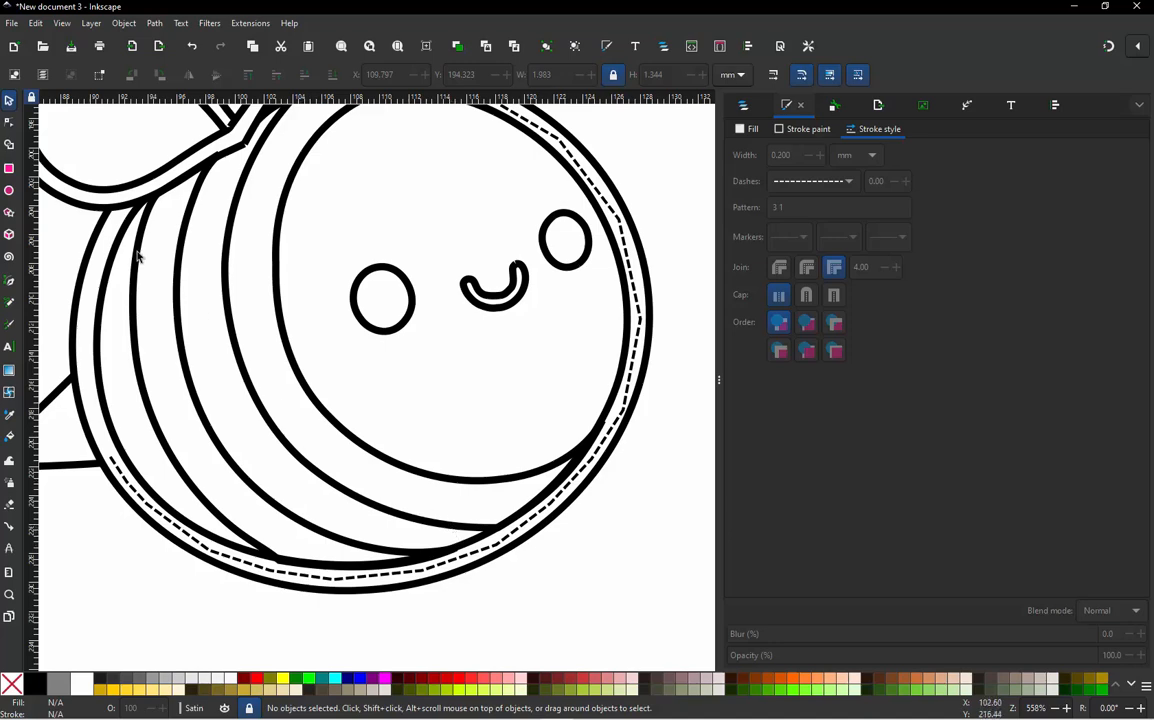
click(8, 121)
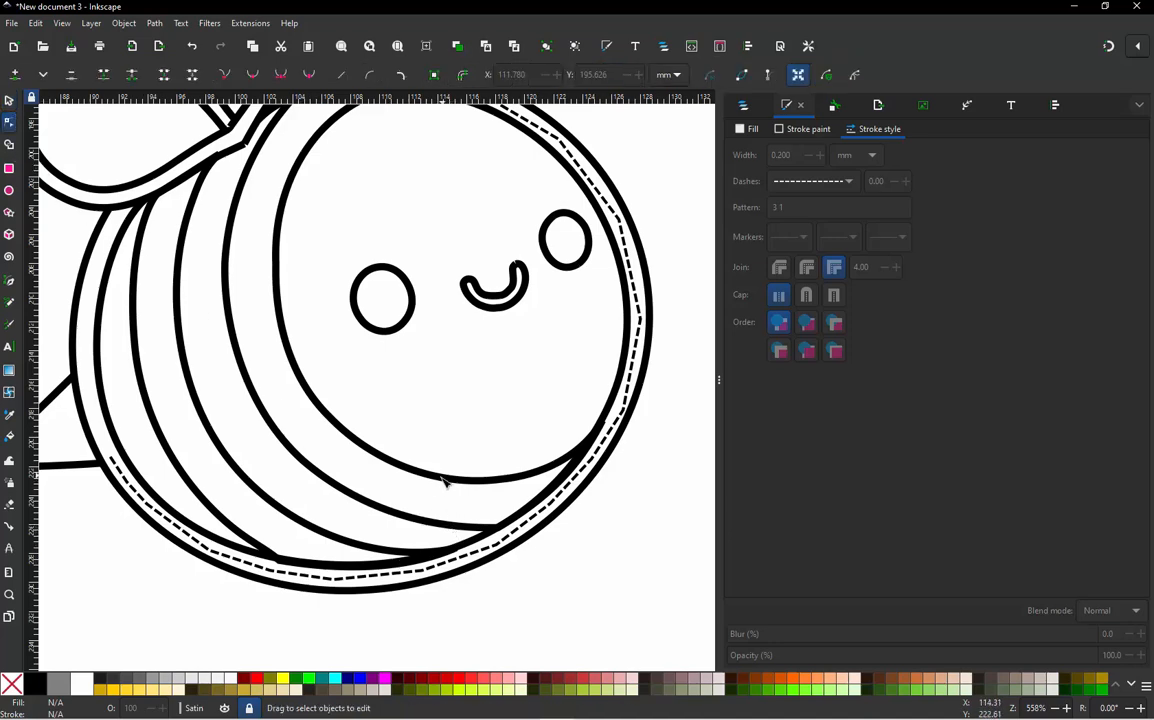
ctrl+scroll(450, 520, down, 4)
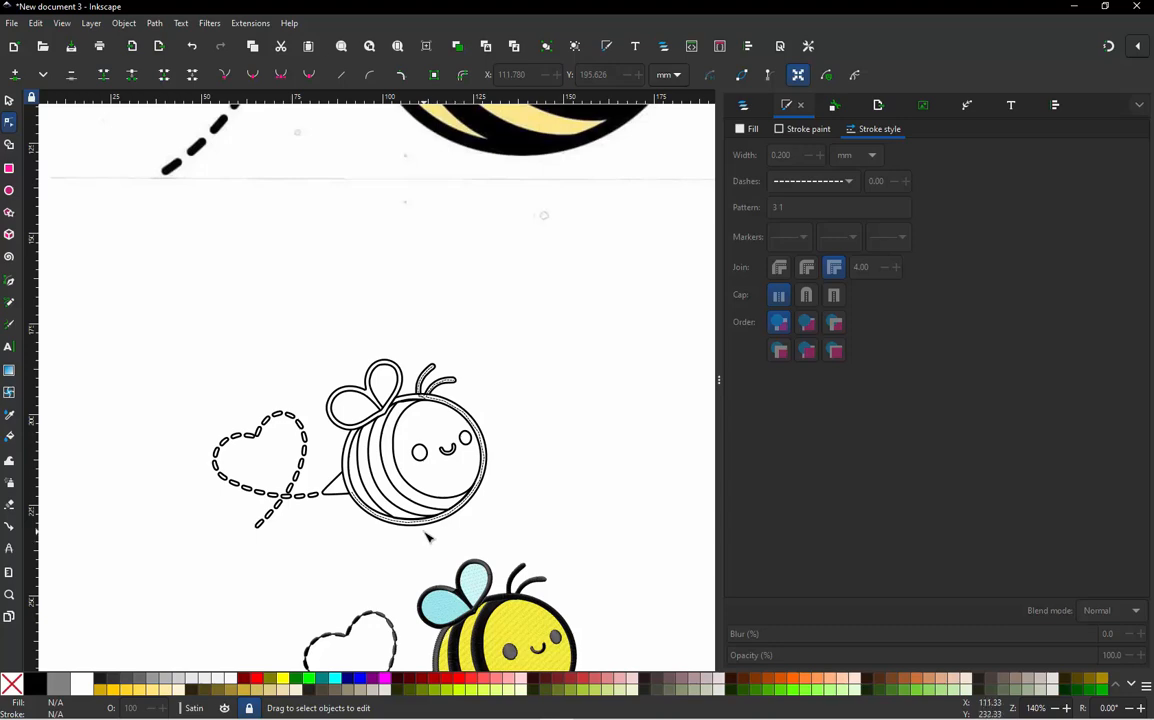
ctrl+scroll(427, 537, up, 4)
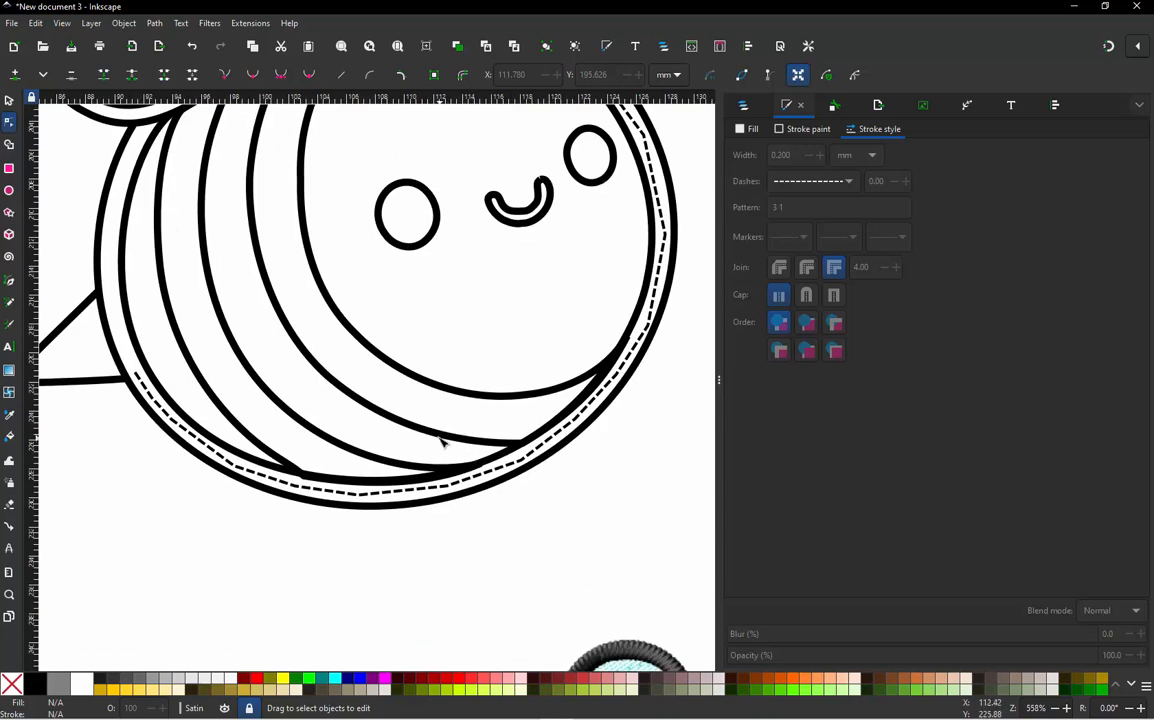
mouse_move(458, 332)
mouse_down()
mouse_move(369, 452)
mouse_move(407, 433)
mouse_up()
ctrl+scroll(407, 435, down, 3)
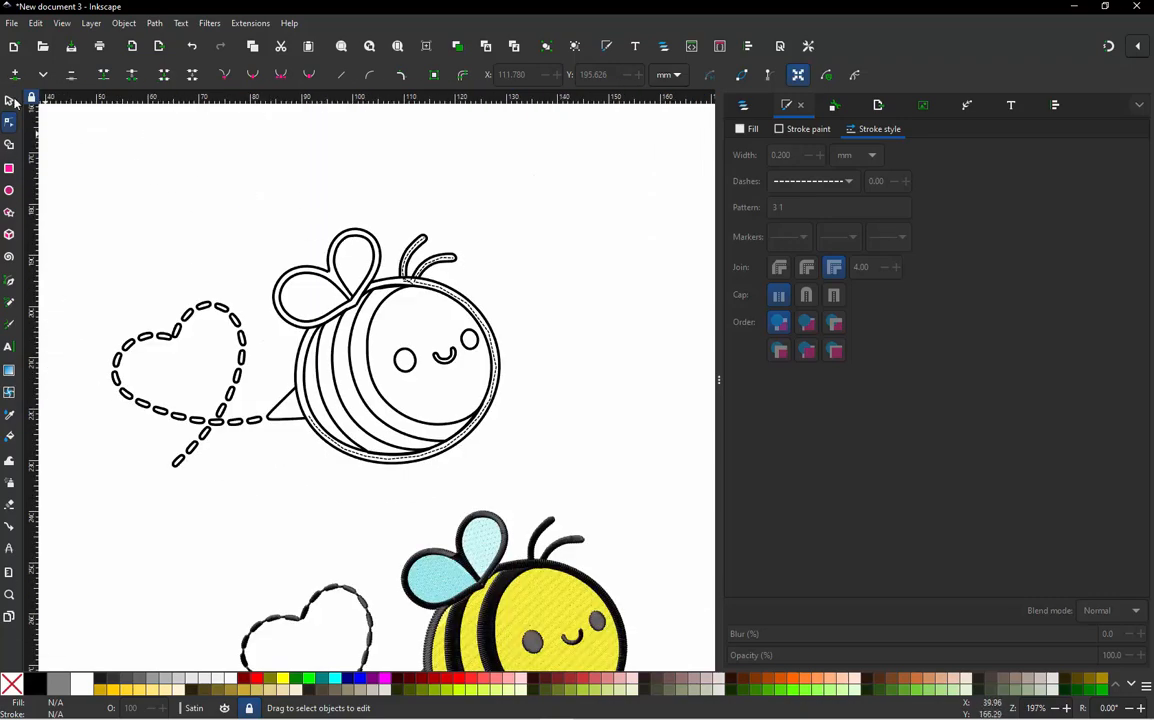
click(10, 101)
ctrl+scroll(410, 423, up, 1)
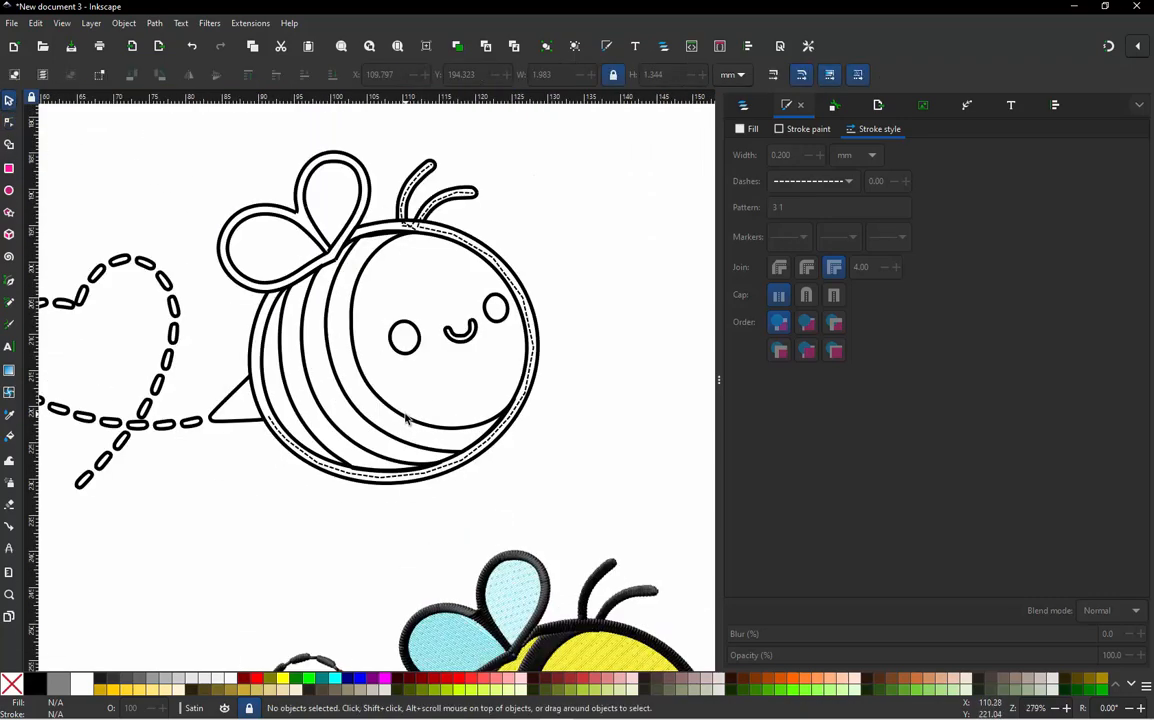
ctrl+scroll(449, 437, up, 2)
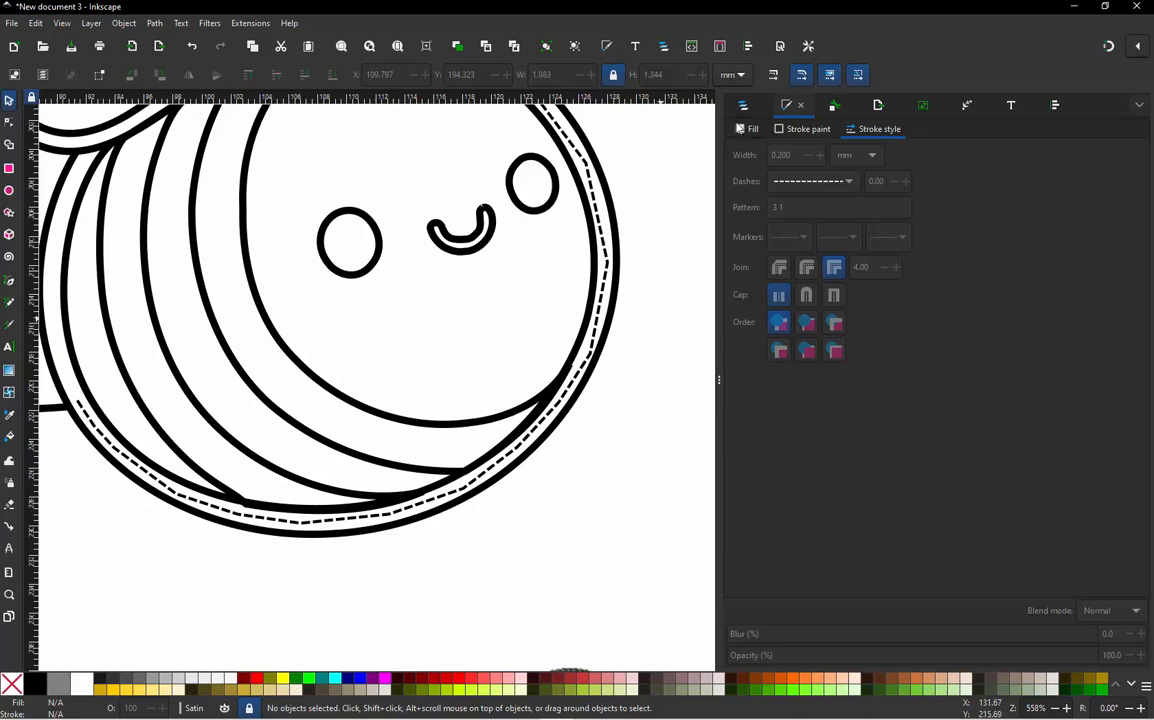
List the Satin layer's objects, check path13, path39 and path46 on the canvas, and unlock the Satin layer.
click(743, 105)
click(729, 186)
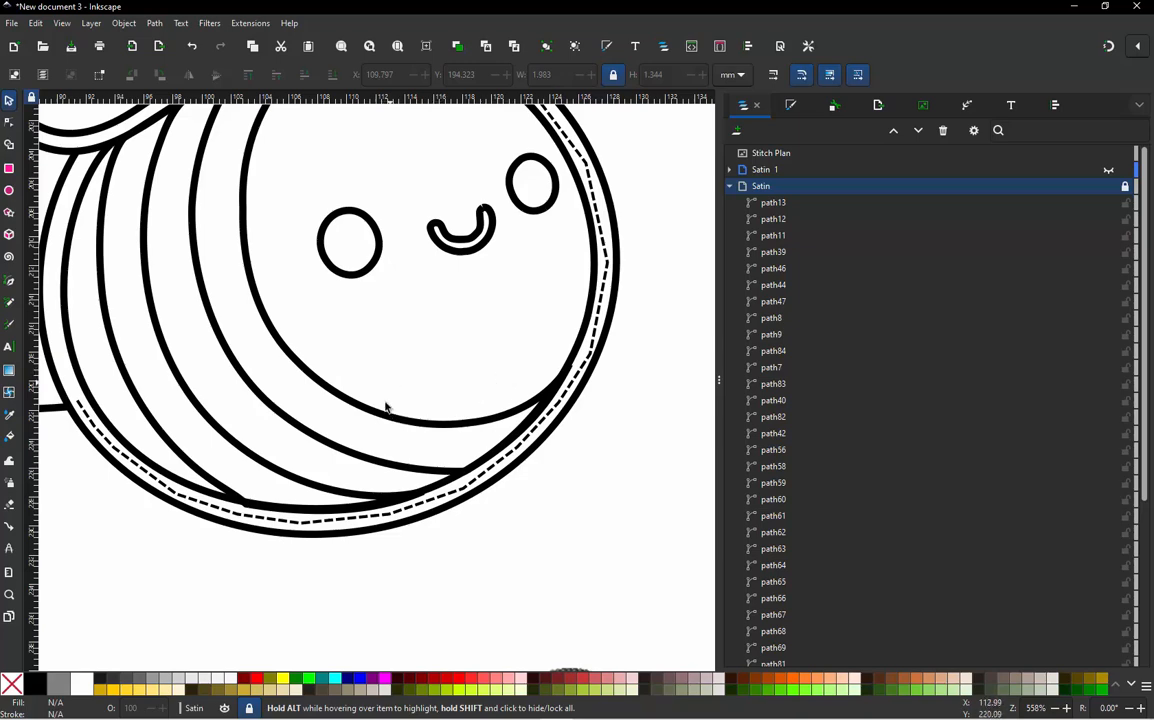
alt+drag(391, 381, 348, 447)
mouse_move(440, 415)
alt+mouse_down()
mouse_move(451, 381)
mouse_move(402, 390)
alt+mouse_up()
click(775, 202)
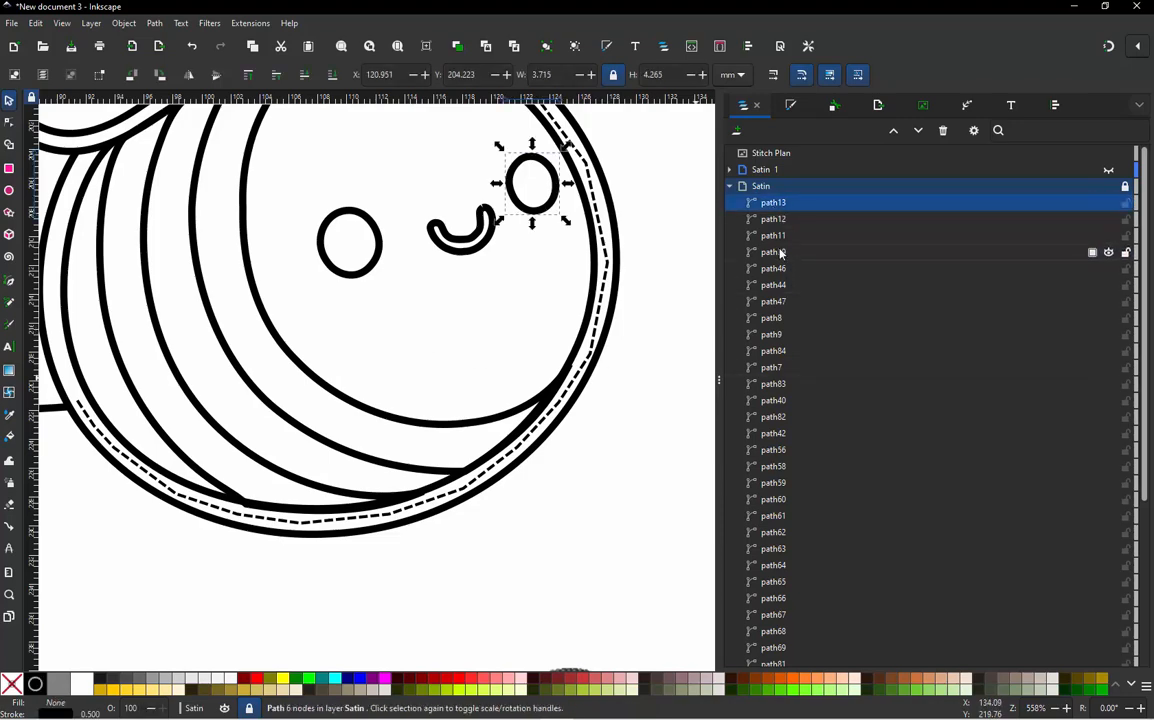
click(775, 252)
click(775, 268)
ctrl+scroll(520, 397, down, 2)
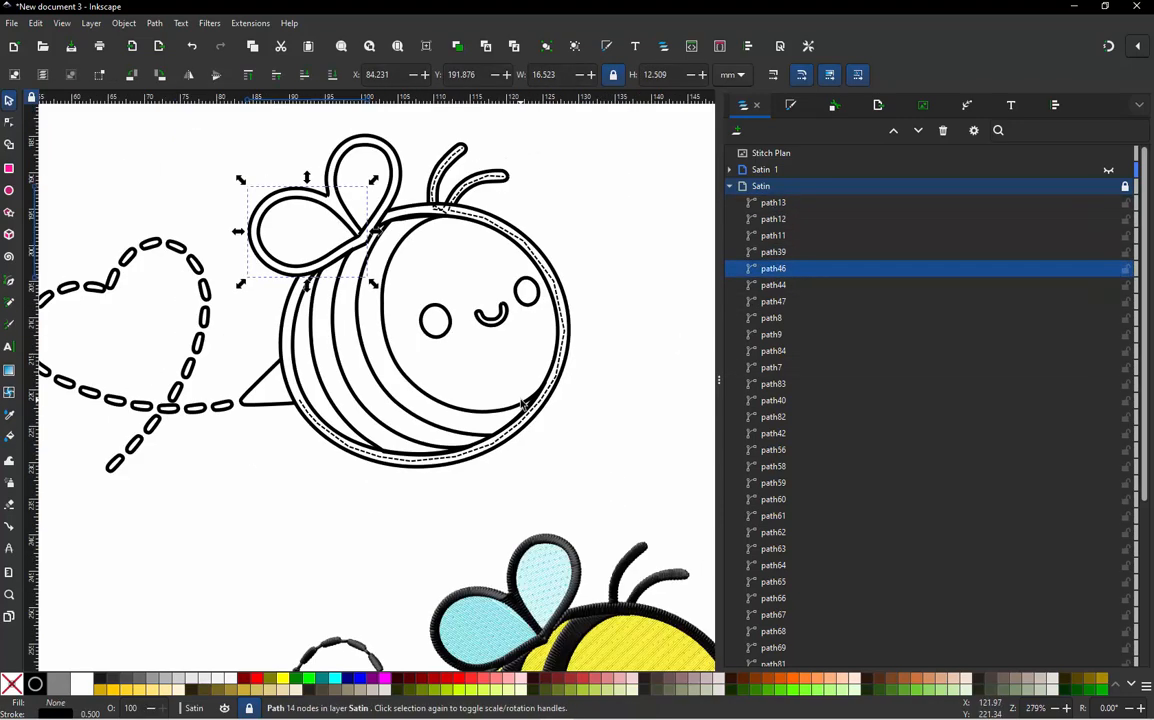
ctrl+scroll(382, 289, up, 2)
key(Escape)
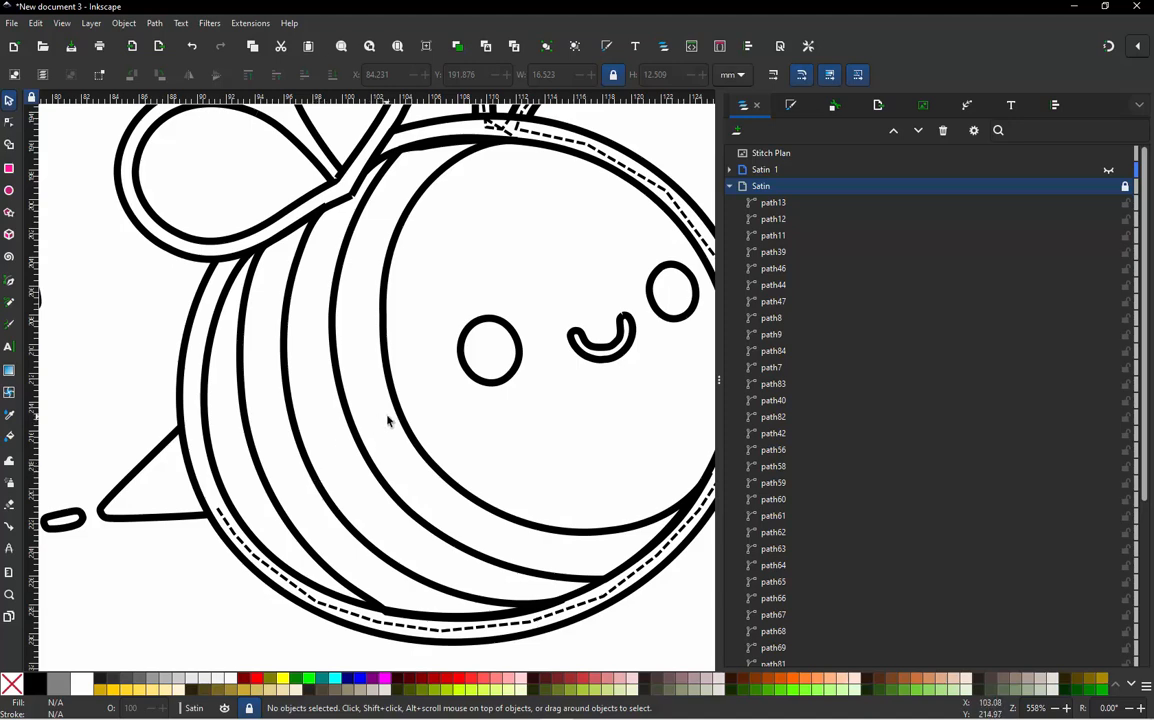
click(1128, 190)
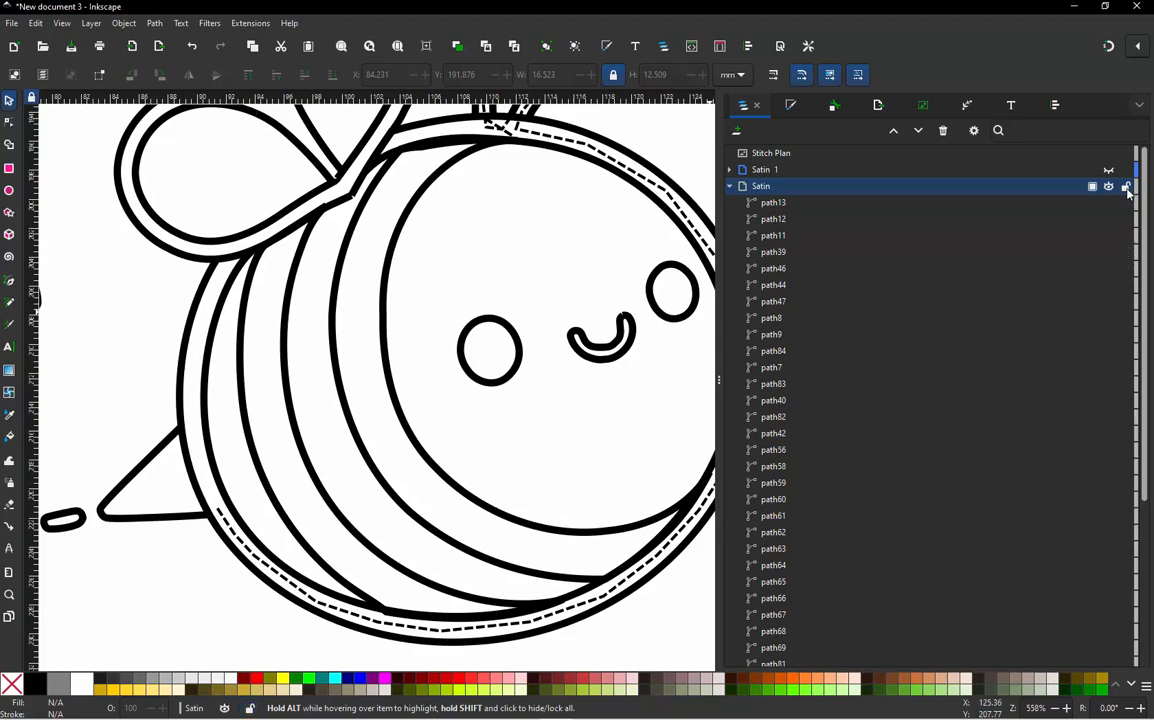
Select the stripe beside the face and the middle body stripe, and convert the jump between them with Jump Stitch to Stroke.
click(430, 468)
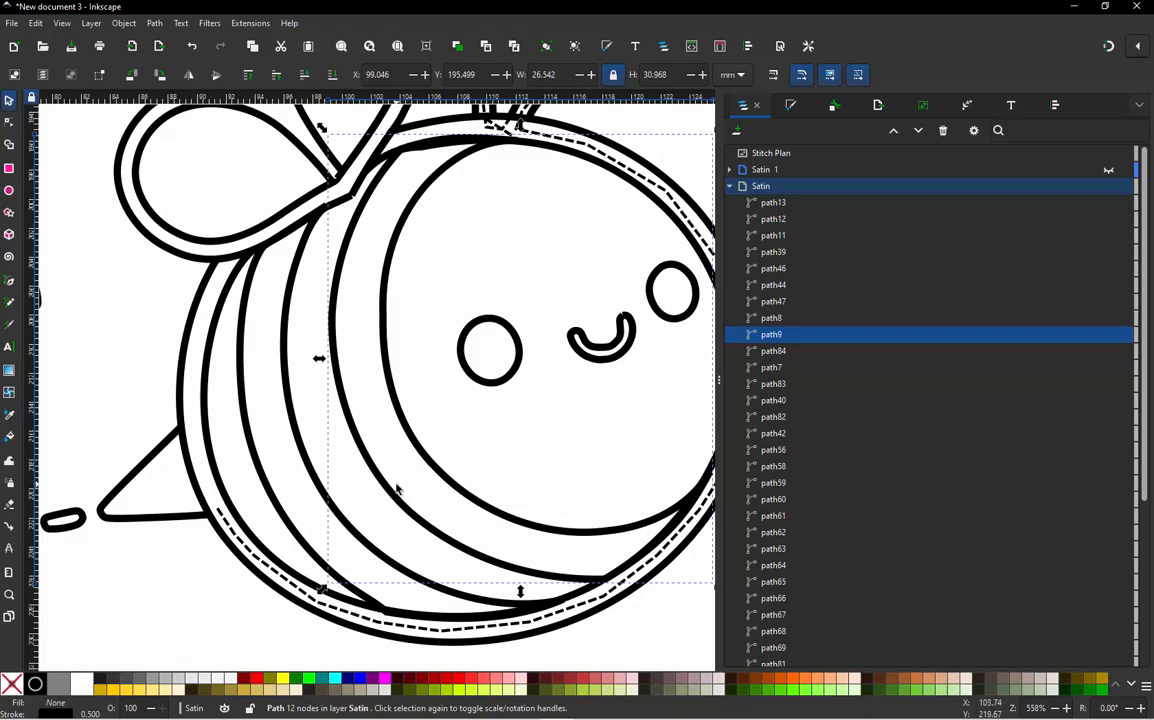
click(432, 429)
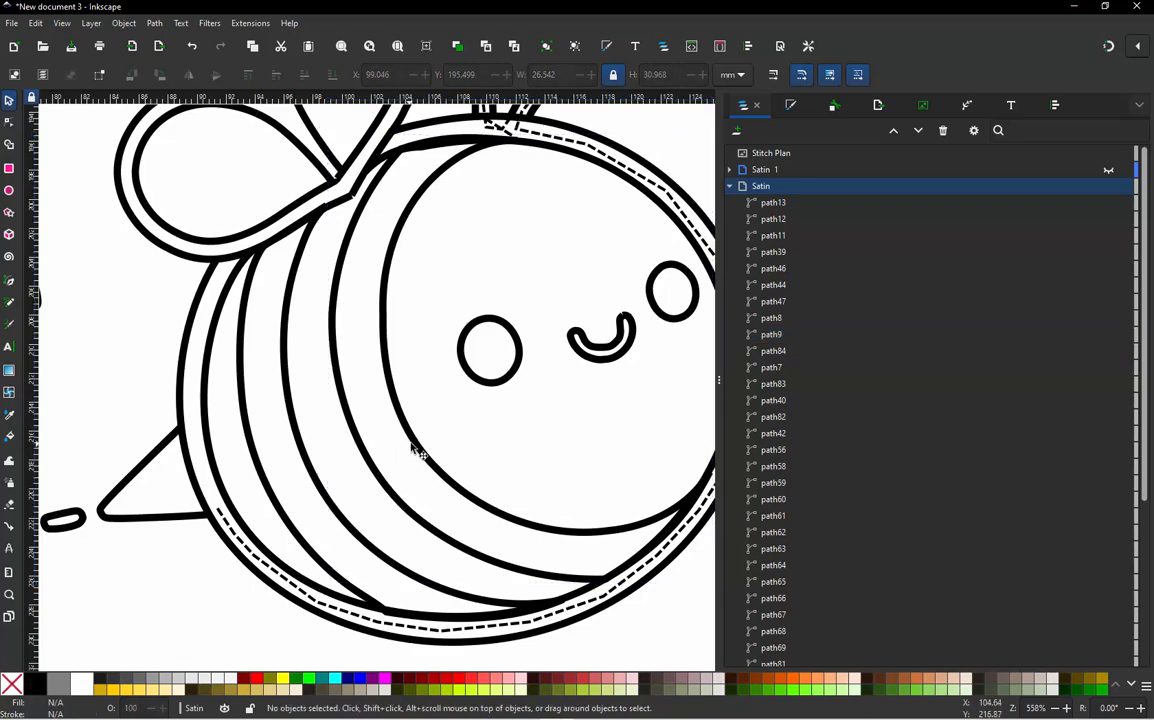
click(417, 445)
drag(417, 445, 376, 443)
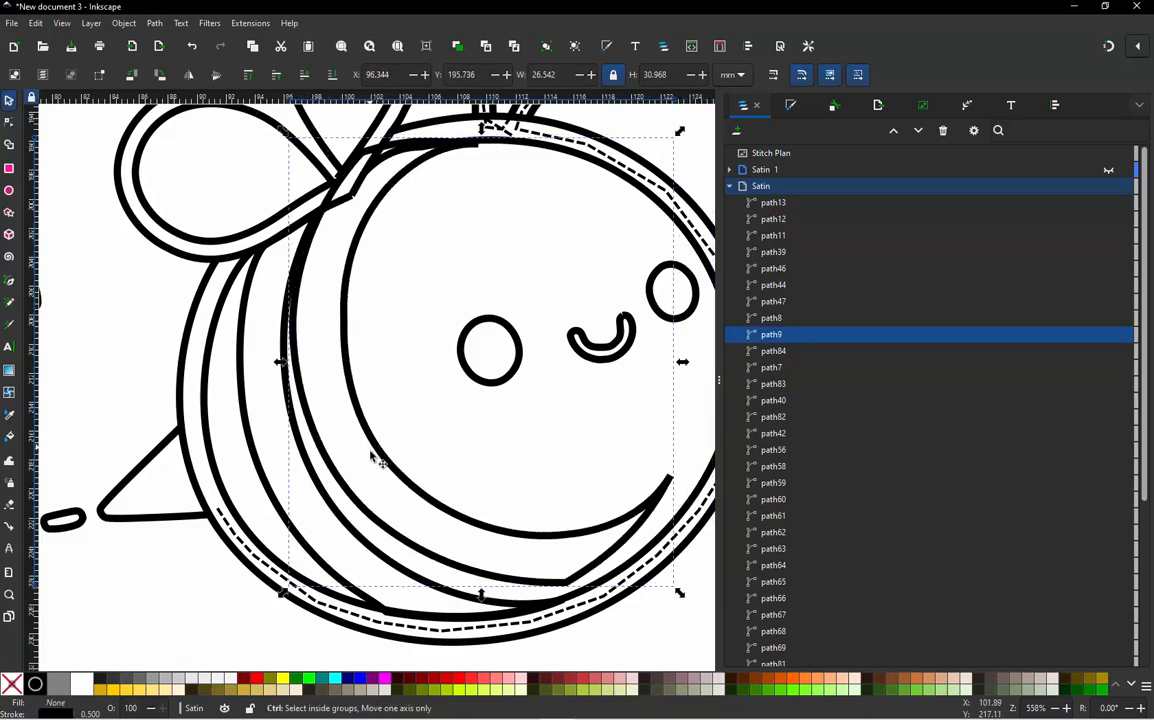
key(ctrl+z)
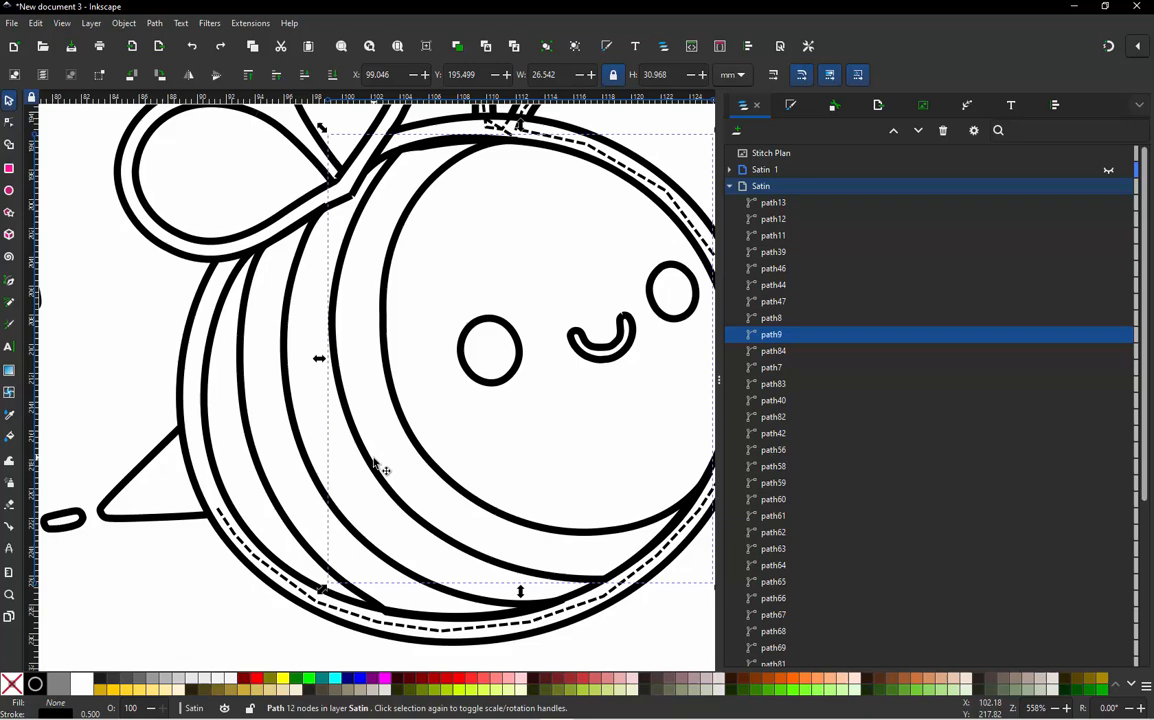
shift+click(369, 549)
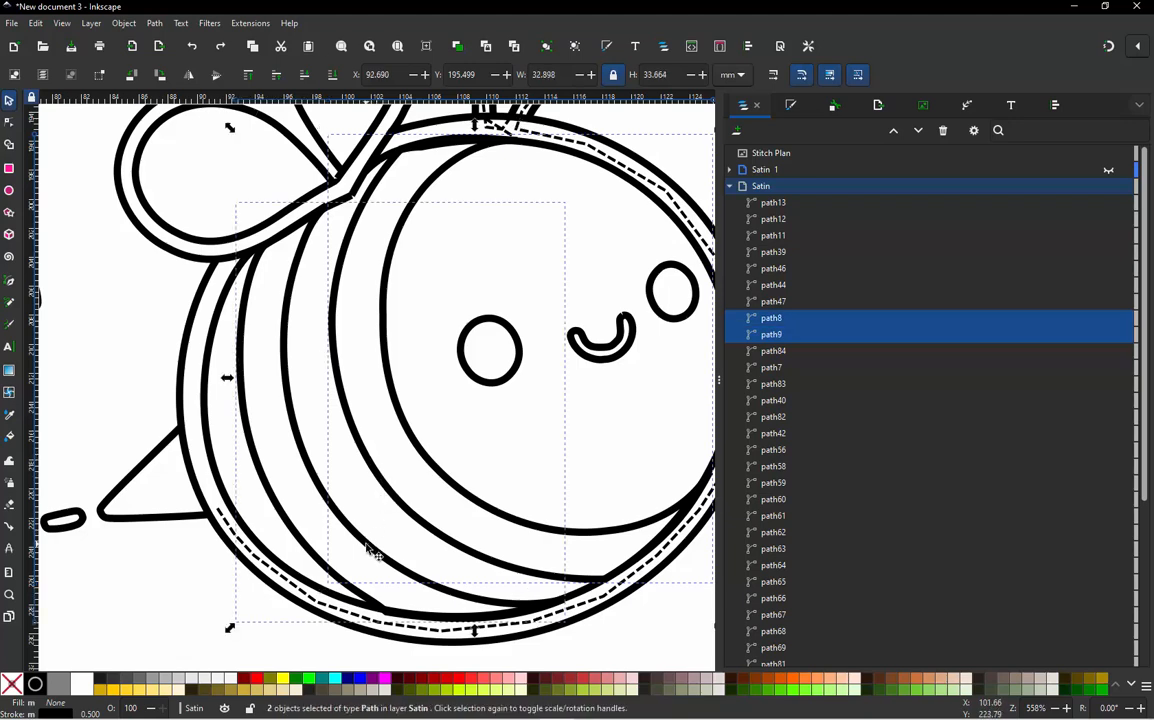
key(ctrl+alt+j)
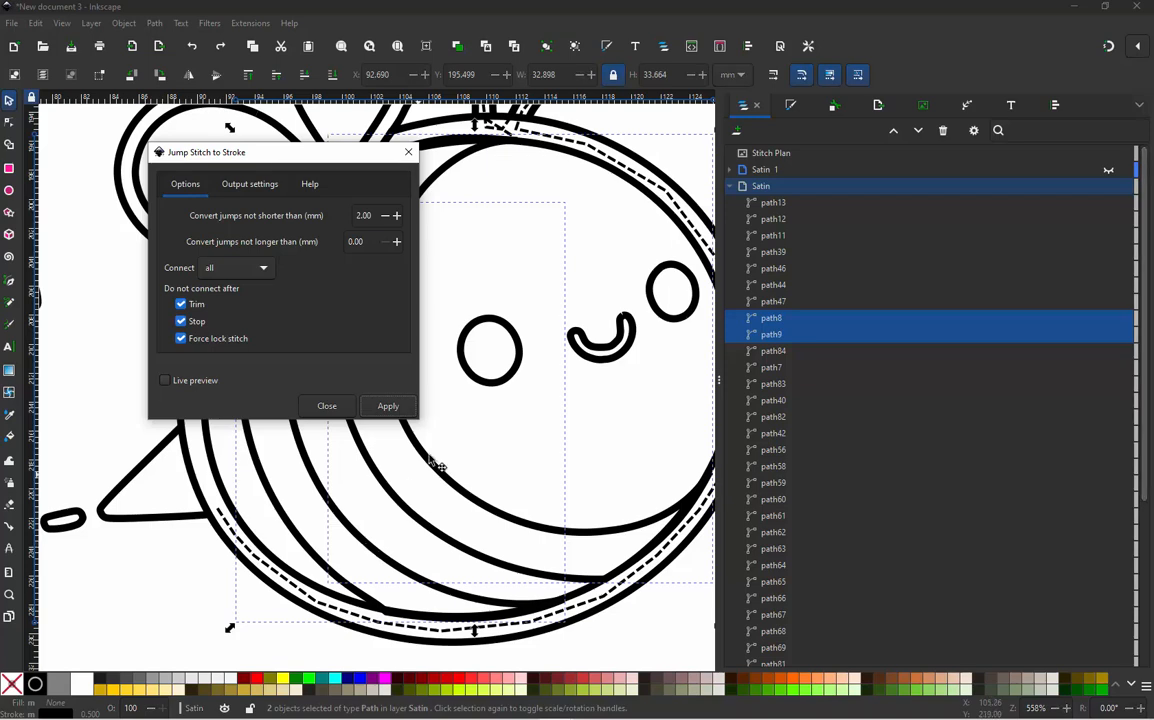
click(403, 406)
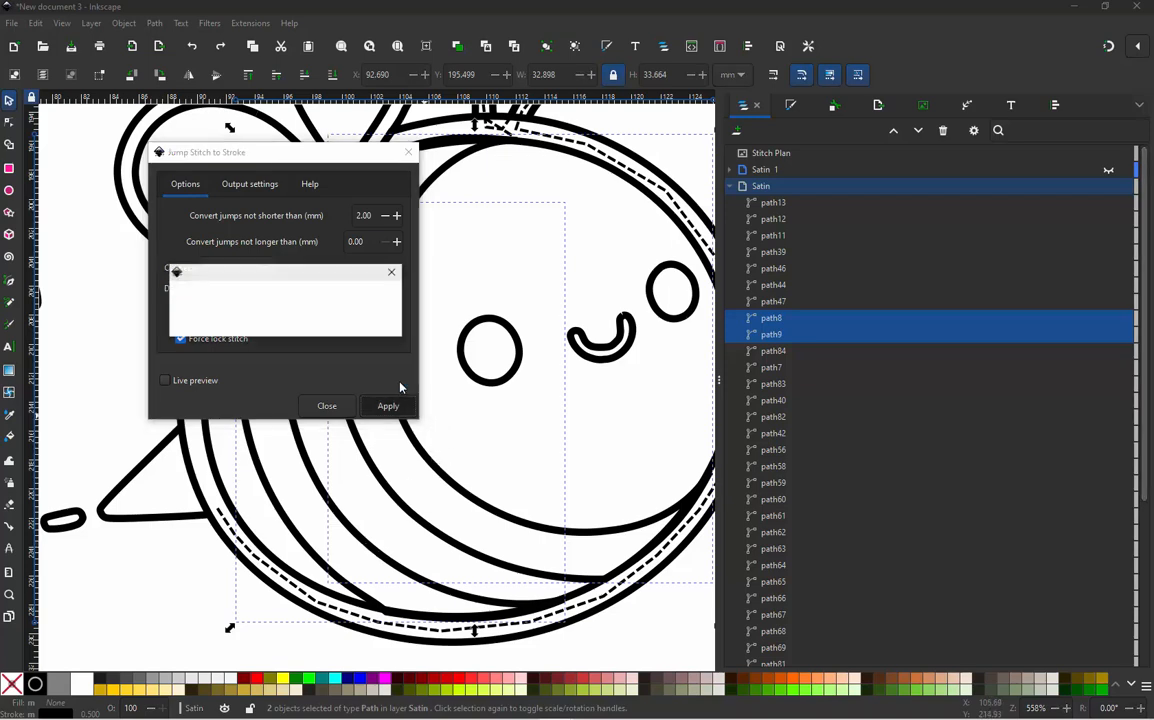
Close the Jump Stitch to Stroke settings and set the width of the new dashed stroke along the body's lower edge to 0.2 mm.
click(343, 409)
scroll(320, 397, down, 2)
scroll(508, 530, up, 2)
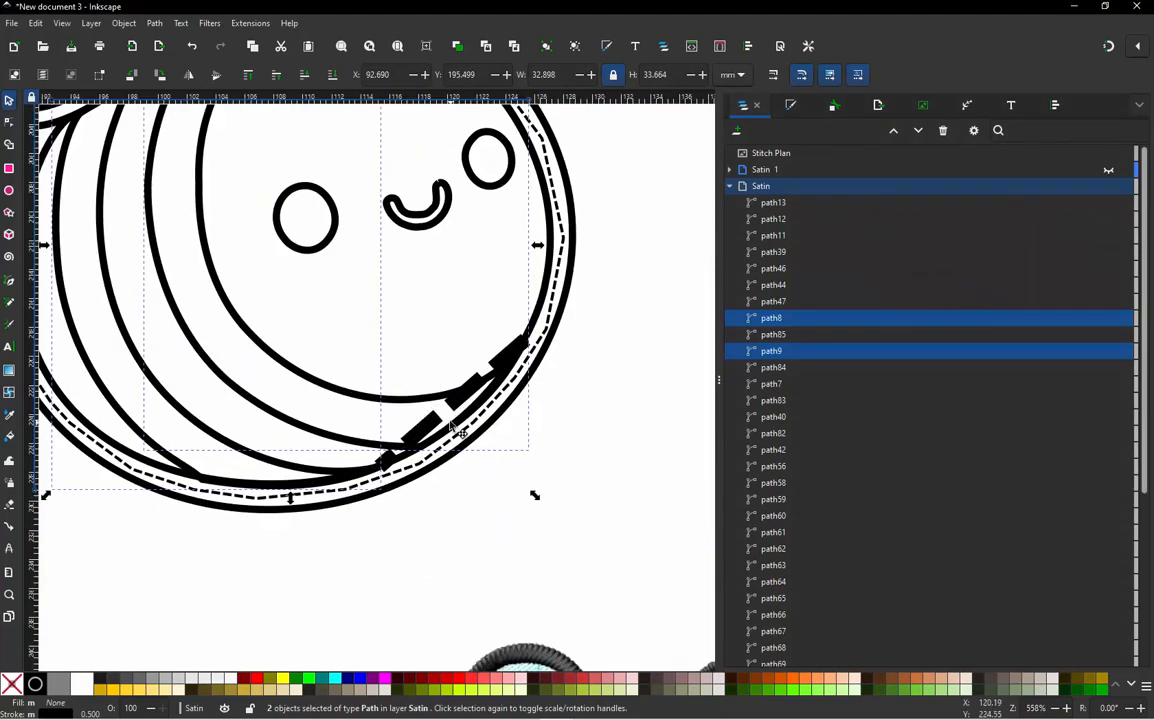
scroll(448, 420, up, 1)
click(466, 492)
click(445, 425)
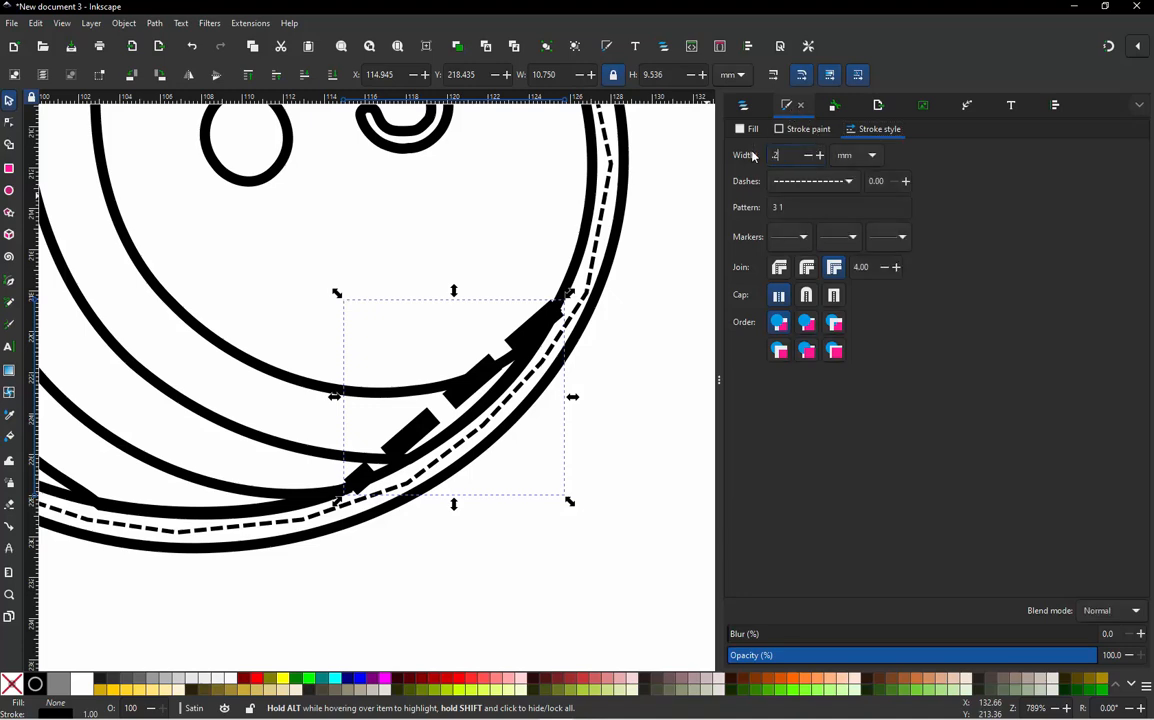
key(Return)
Open the new dashed stroke for node editing and move its upper end node into the body's outer satin border.
scroll(632, 330, up, 5)
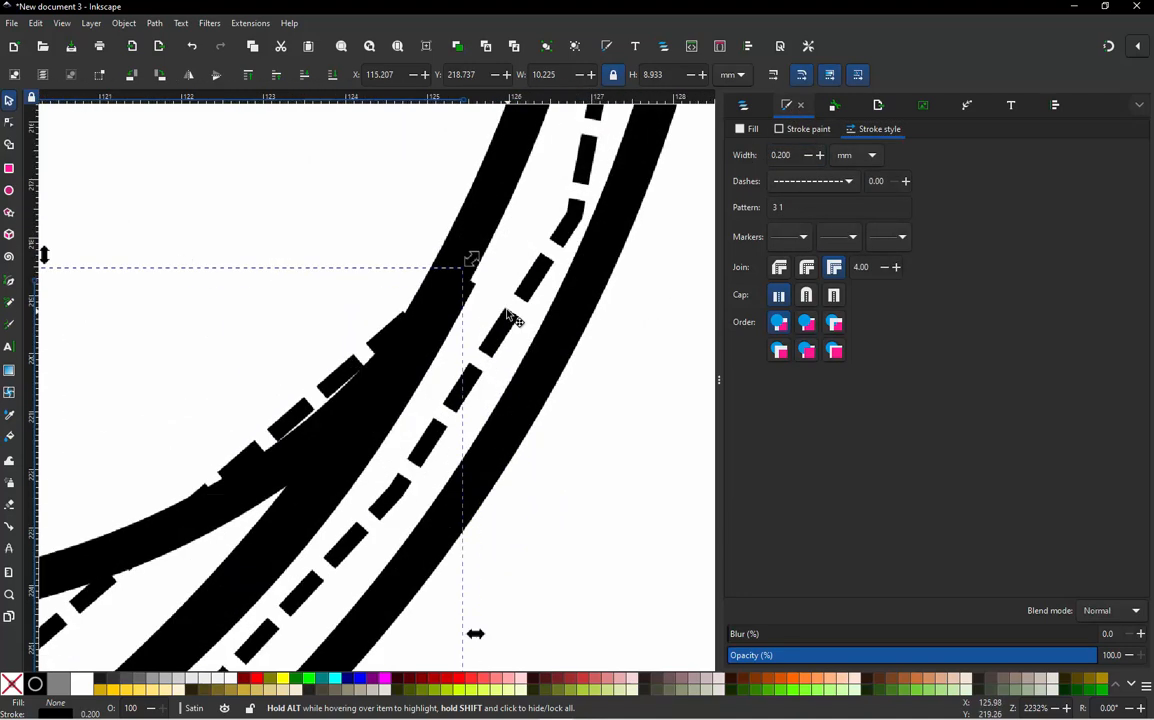
click(286, 366)
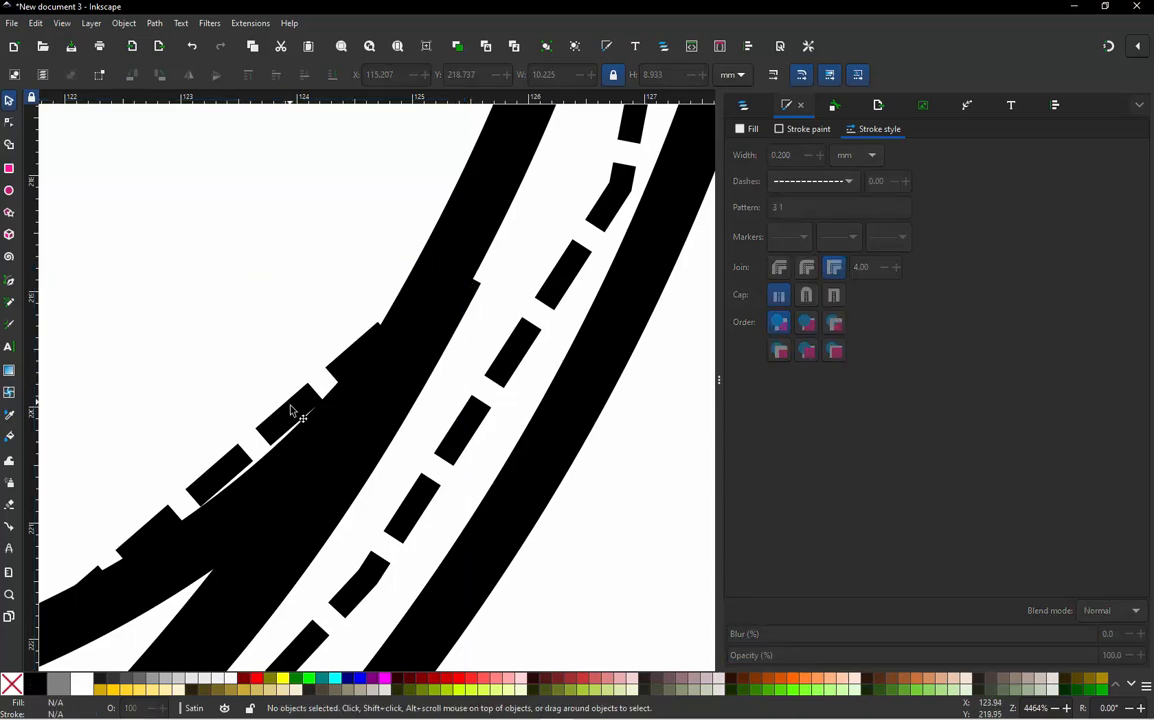
double_click(311, 399)
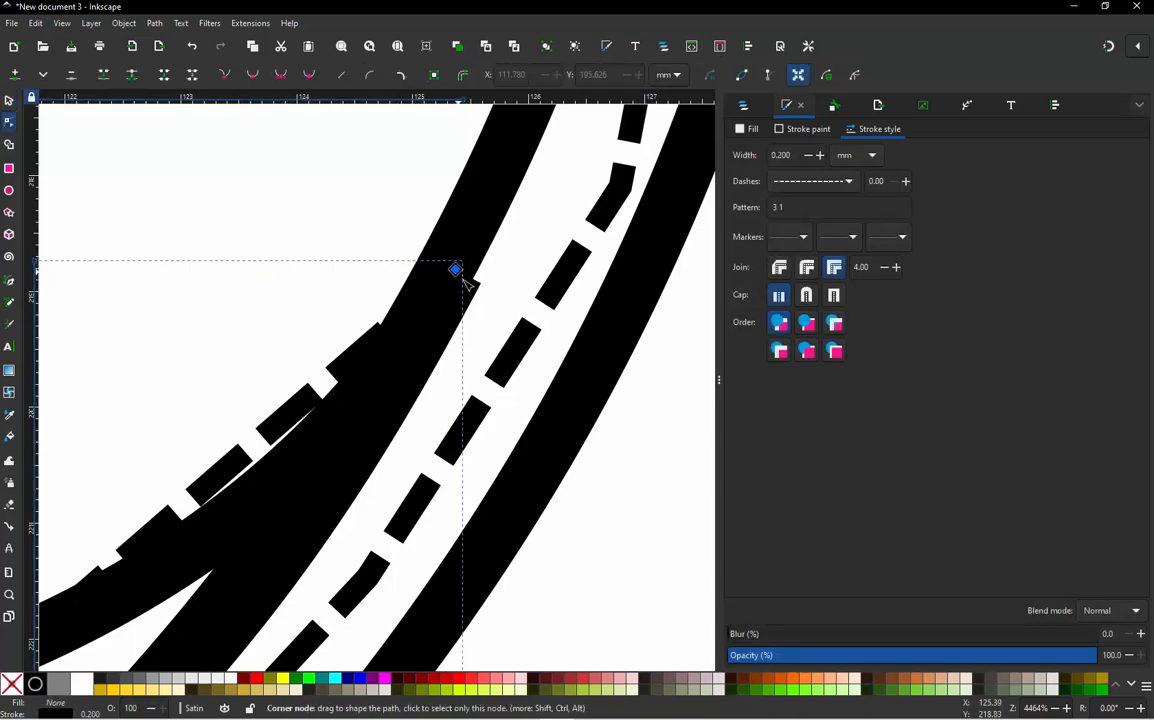
drag(462, 280, 504, 325)
scroll(489, 228, down, 5)
scroll(388, 350, up, 1)
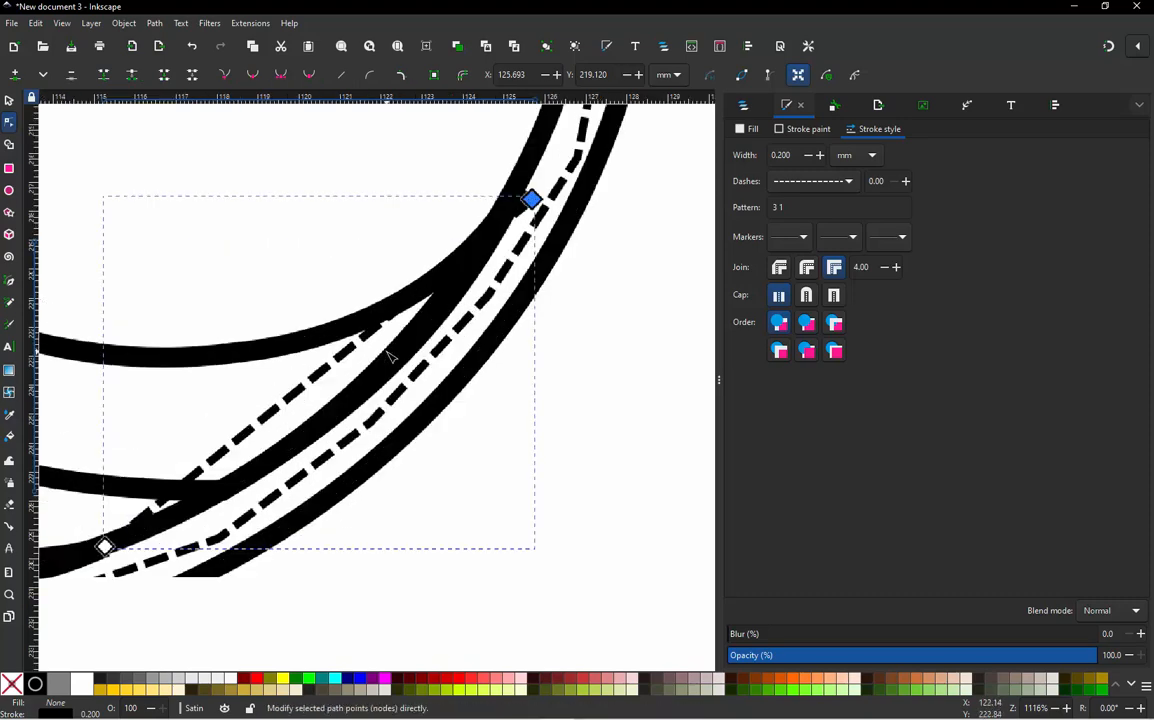
Insert two nodes in the dashed stroke and pull them into the lower body border so the stroke follows its curve.
double_click(370, 332)
drag(369, 332, 505, 273)
scroll(518, 242, down, 1)
scroll(341, 375, up, 1)
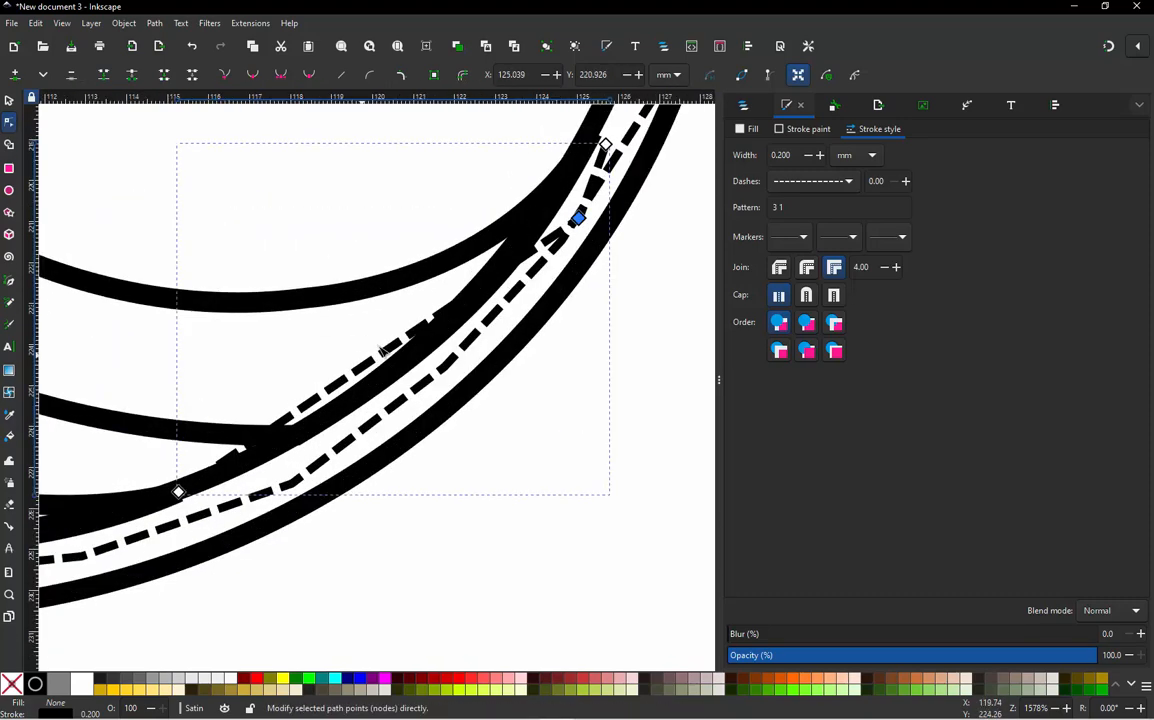
drag(388, 328, 481, 332)
scroll(429, 321, down, 1)
scroll(168, 507, up, 1)
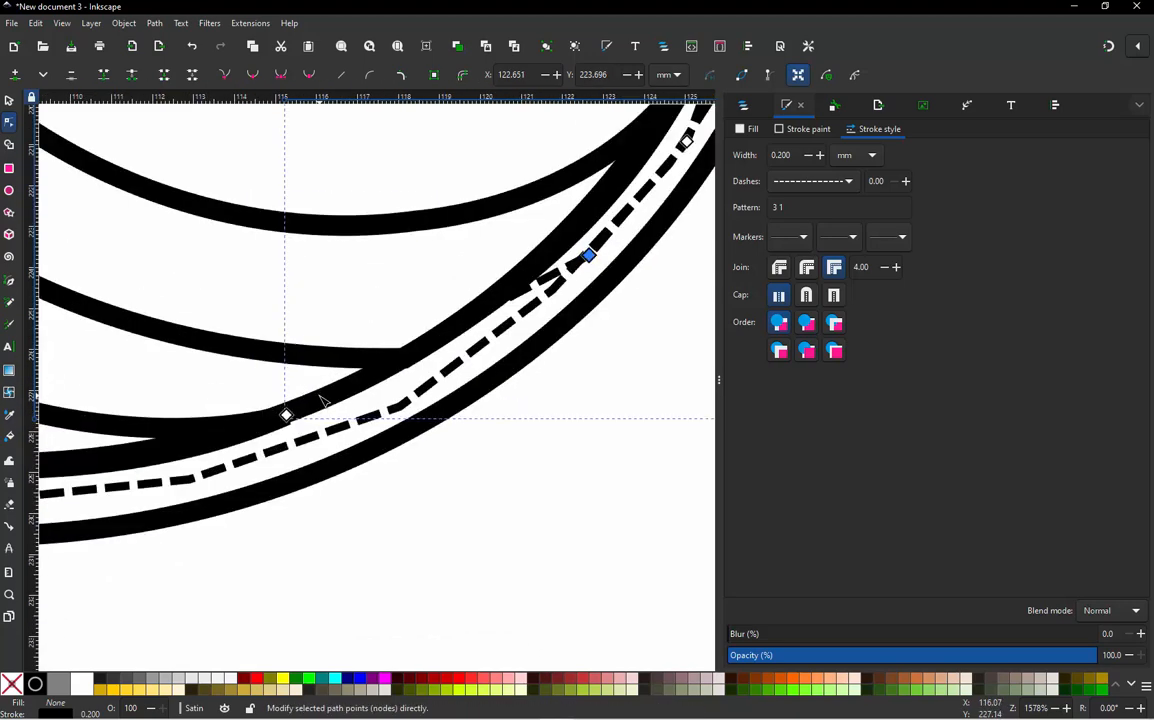
Move the dashed stroke's lower end node into the border and add another node to keep the remaining segment inside it.
click(288, 415)
drag(288, 415, 314, 441)
click(444, 351)
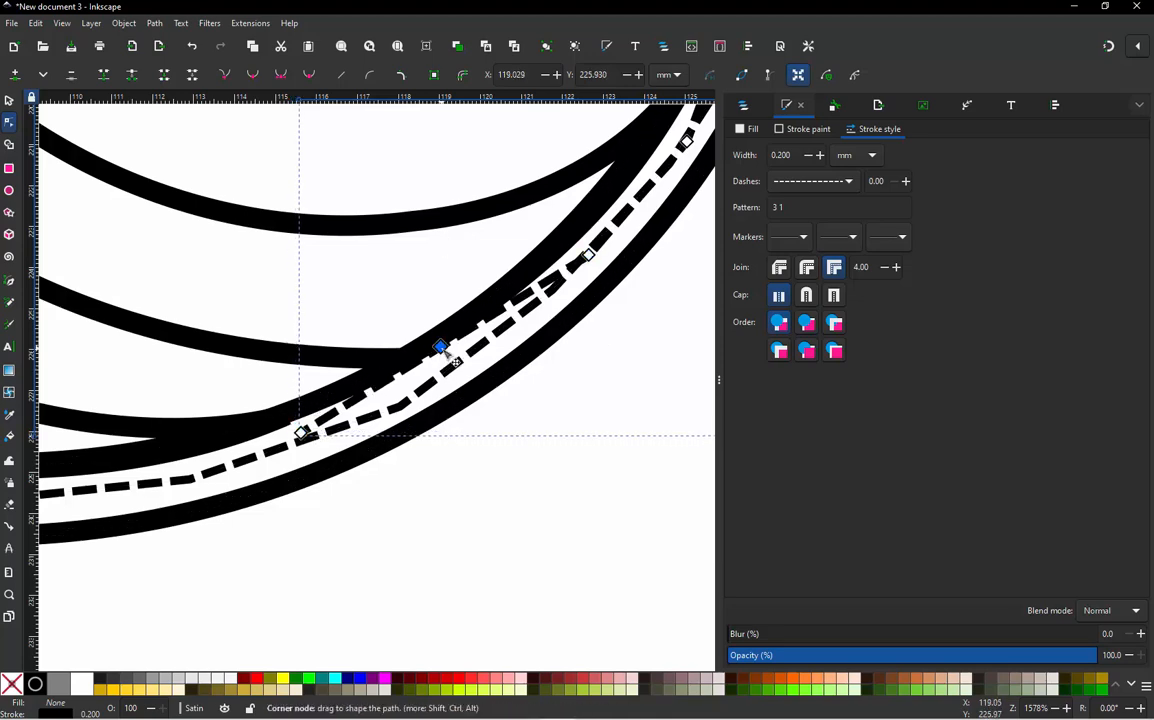
drag(445, 352, 449, 357)
scroll(590, 303, down, 1)
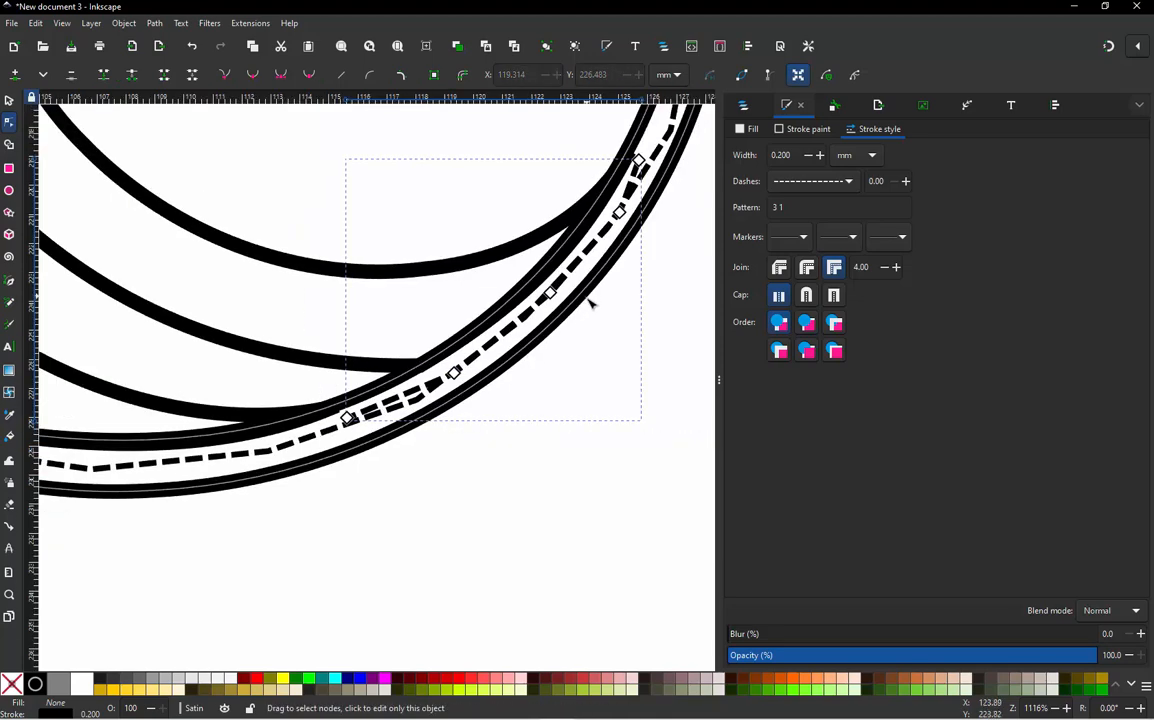
Try to generate a jump stitch stroke between the body stripe below the wings and the short satin section between the wings.
scroll(590, 303, down, 2)
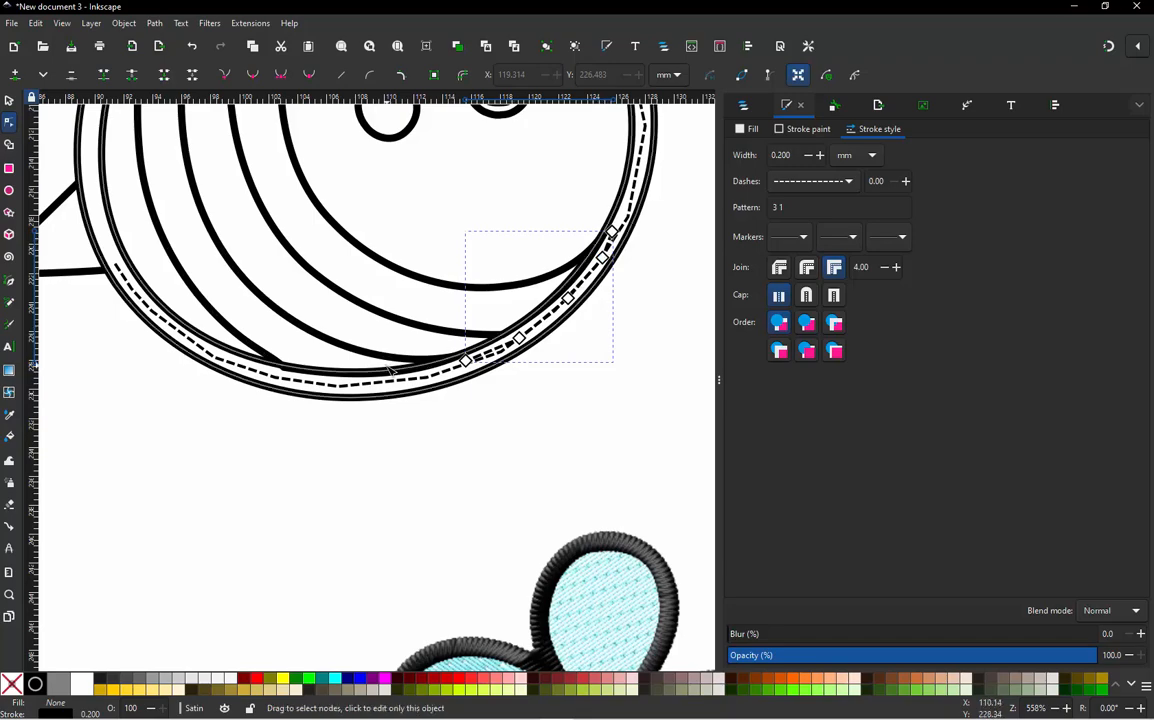
scroll(360, 424, down, 2)
scroll(278, 240, up, 2)
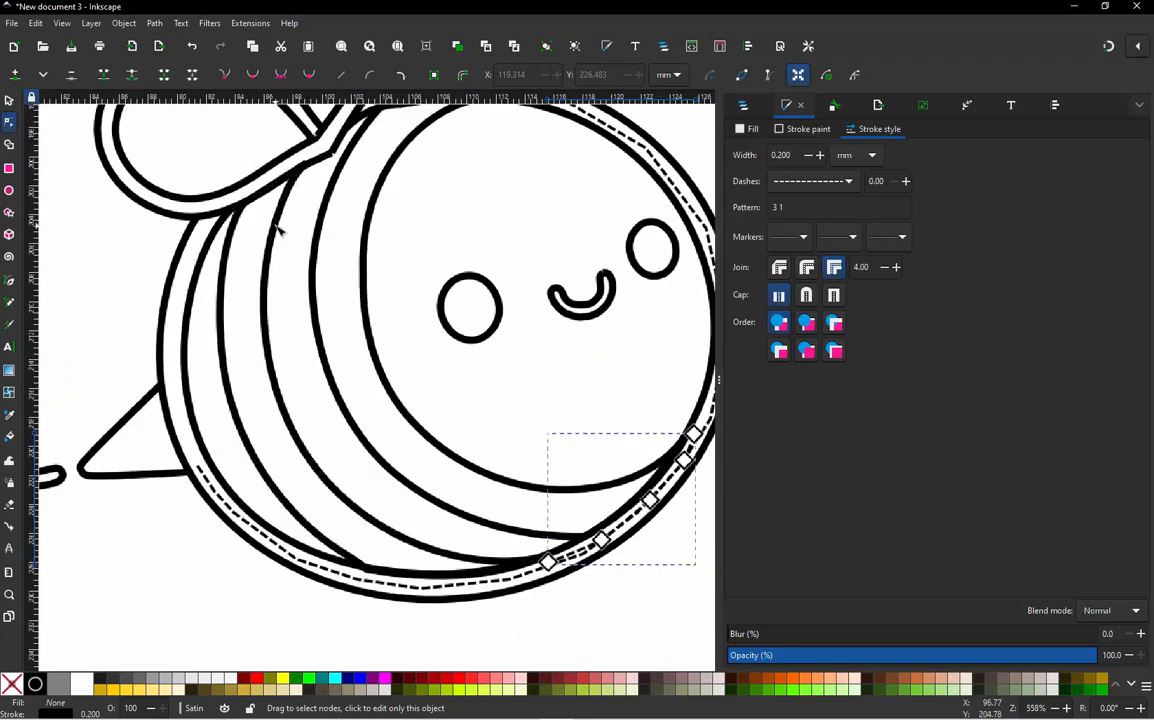
scroll(272, 228, up, 1)
scroll(300, 330, down, 2)
scroll(300, 330, up, 2)
scroll(376, 430, down, 1)
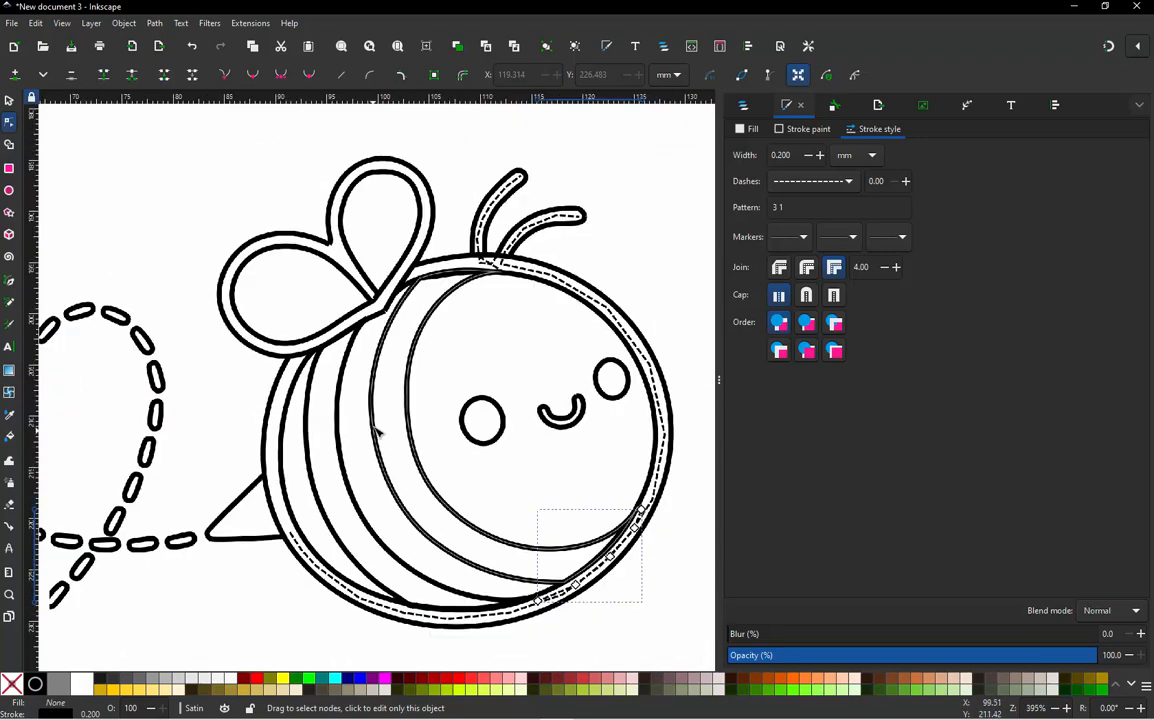
scroll(400, 302, up, 3)
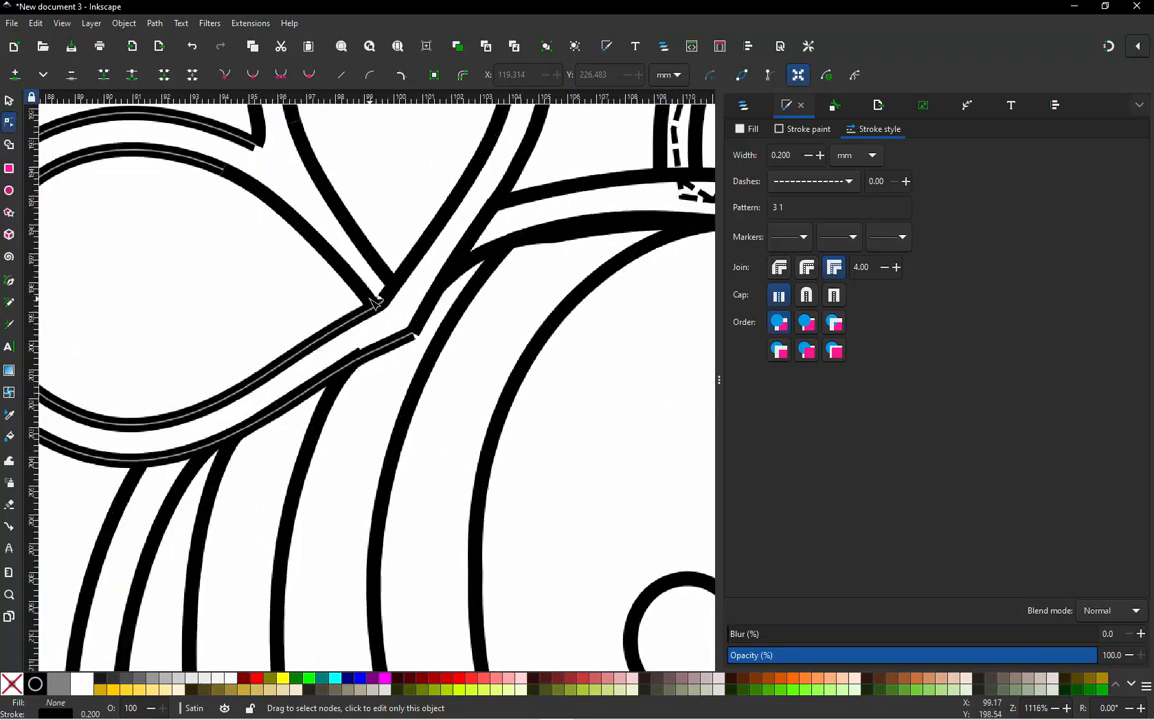
click(8, 100)
click(332, 398)
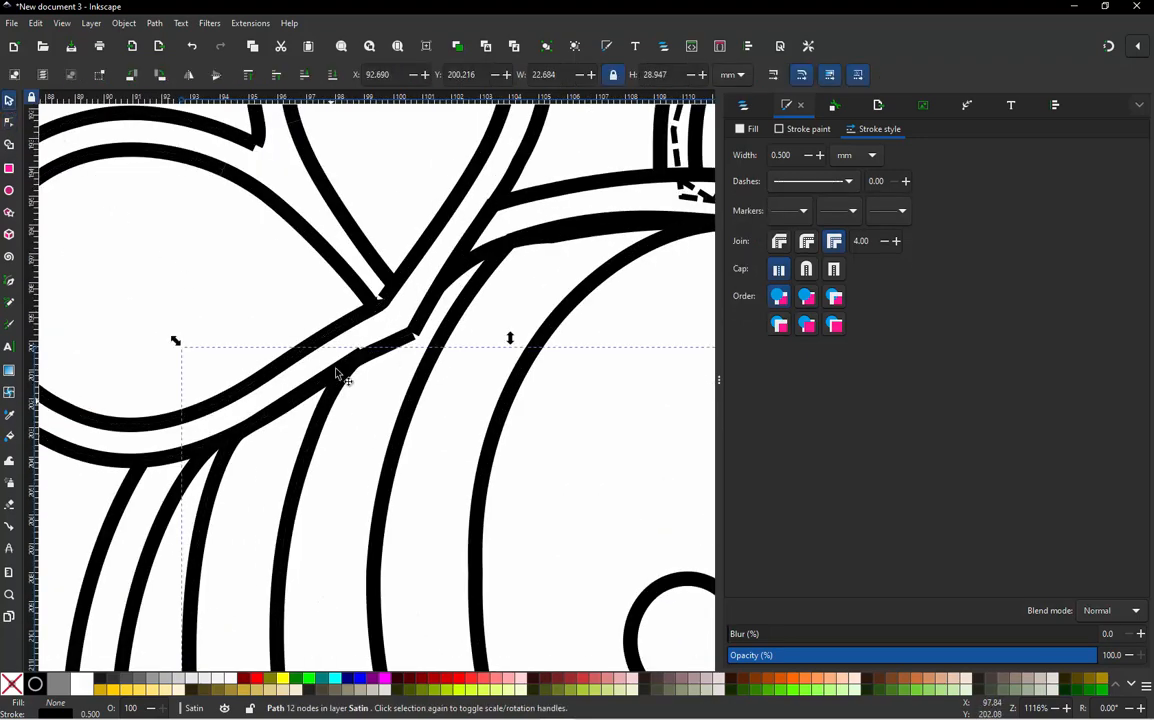
shift+click(356, 286)
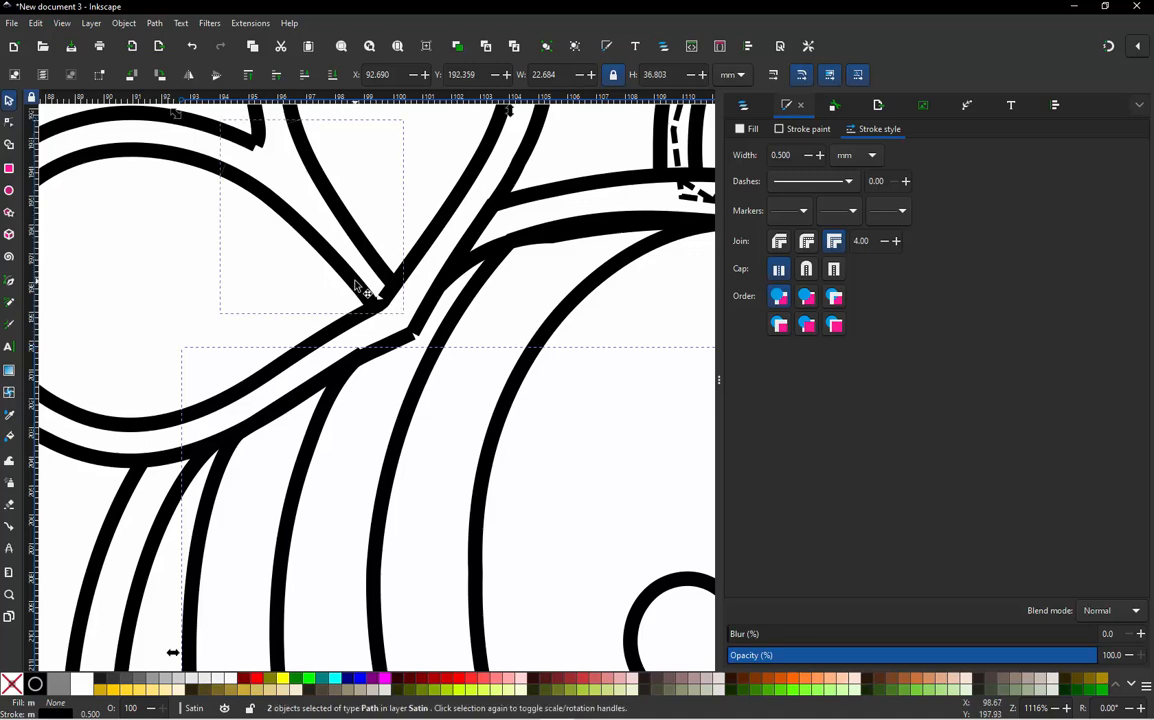
key(alt+q)
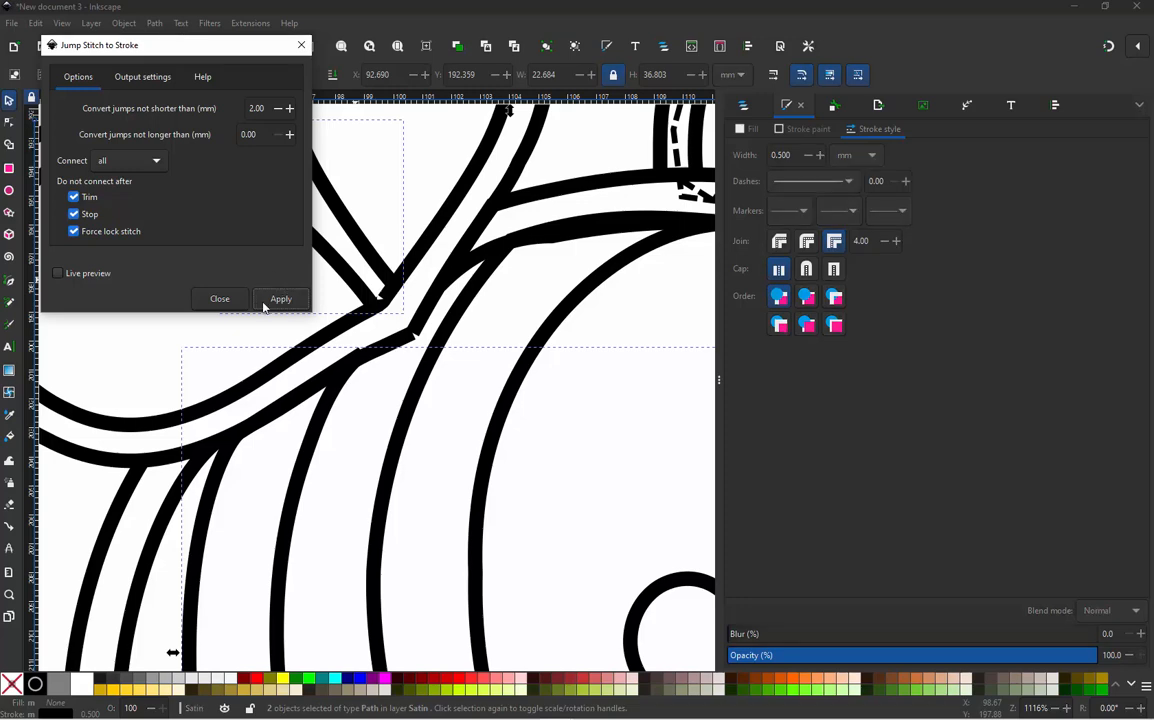
click(278, 298)
click(220, 299)
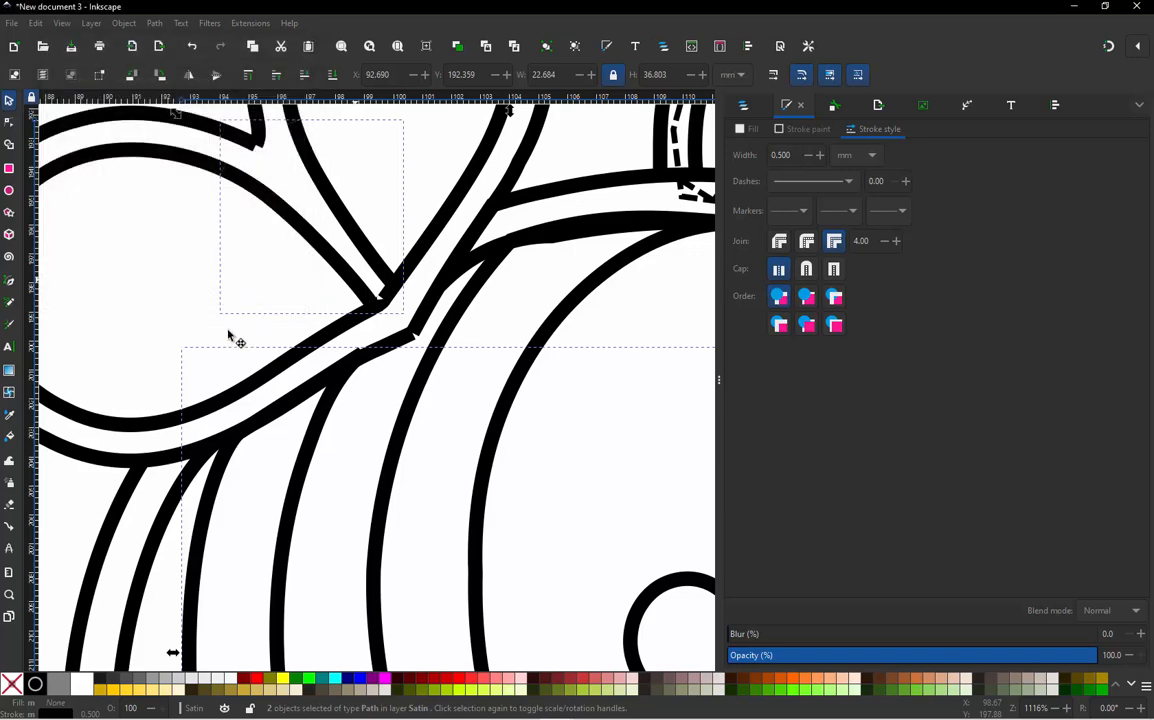
Check the extents of the wing satin paths by selecting each one, including the short section between them.
scroll(270, 404, down, 2)
click(278, 386)
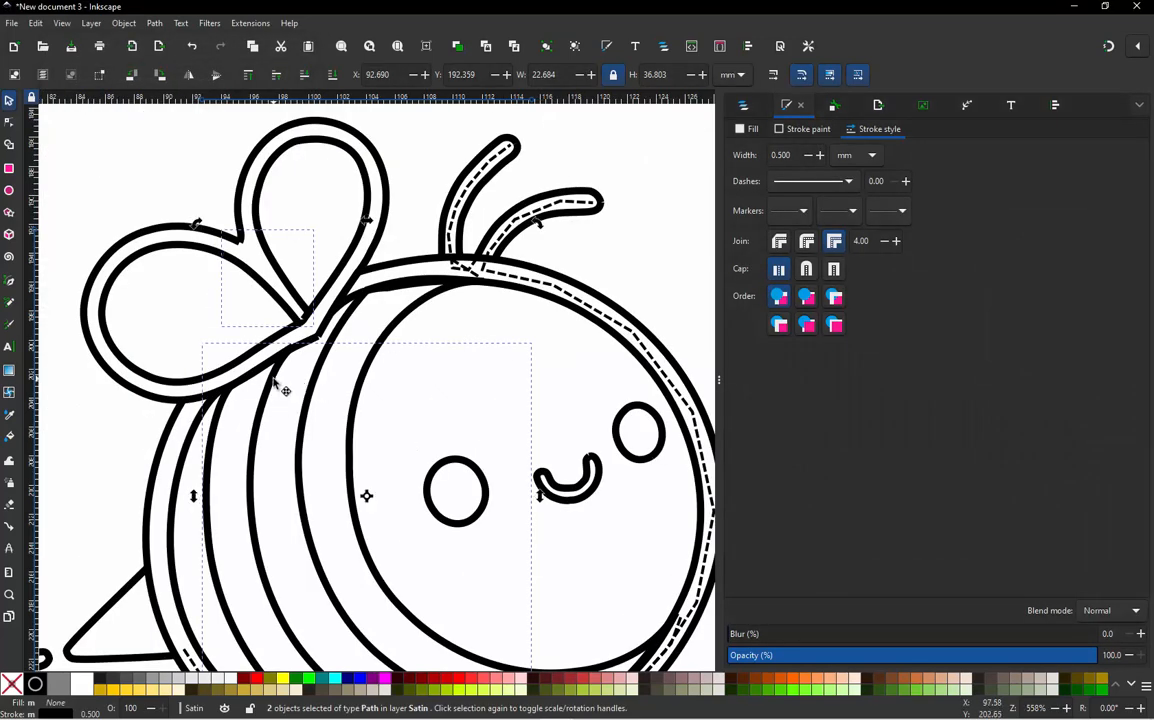
click(266, 291)
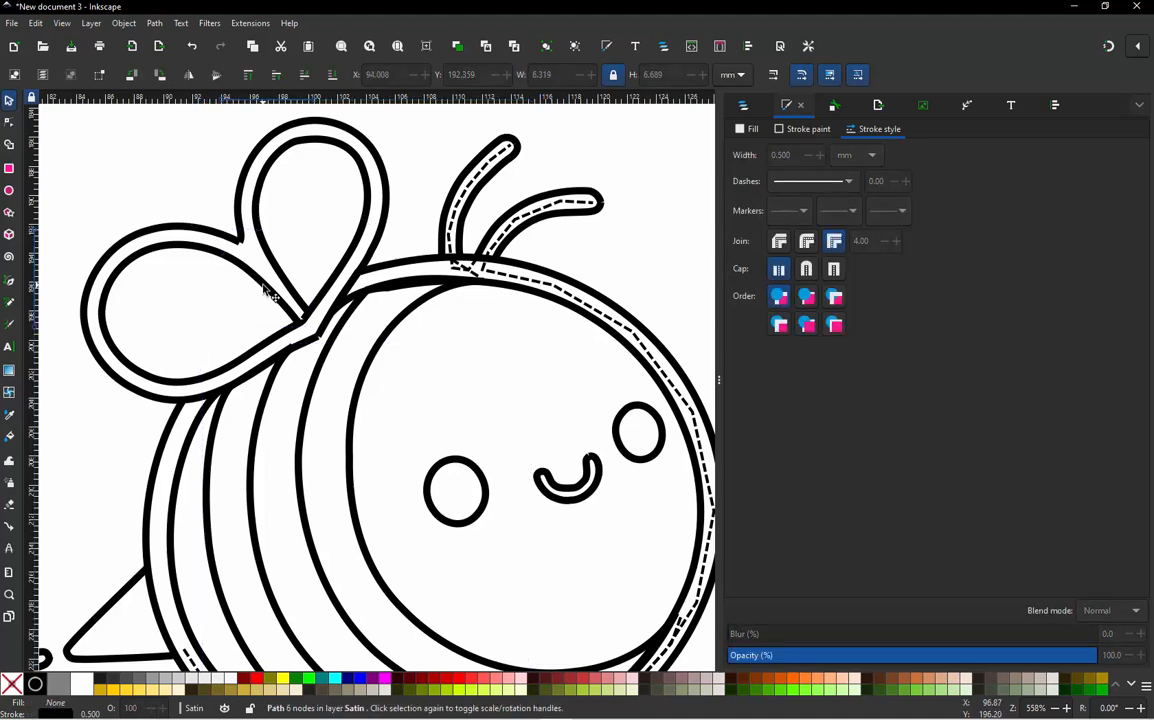
click(260, 180)
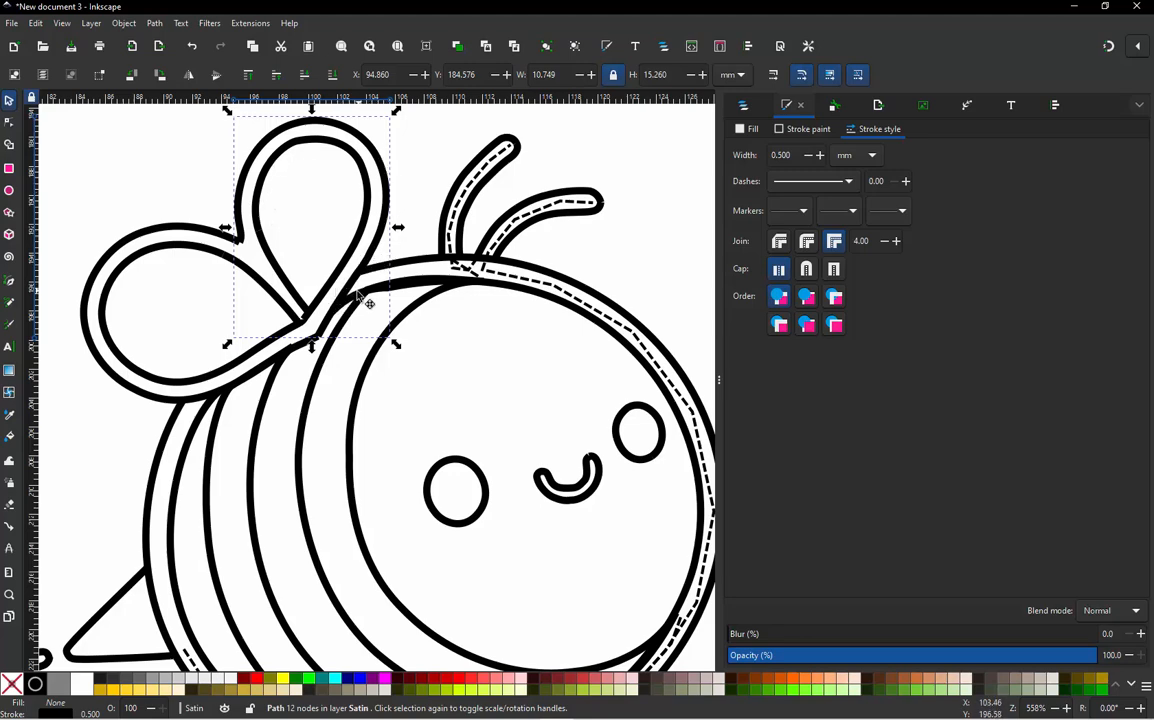
click(257, 377)
scroll(400, 328, down, 1)
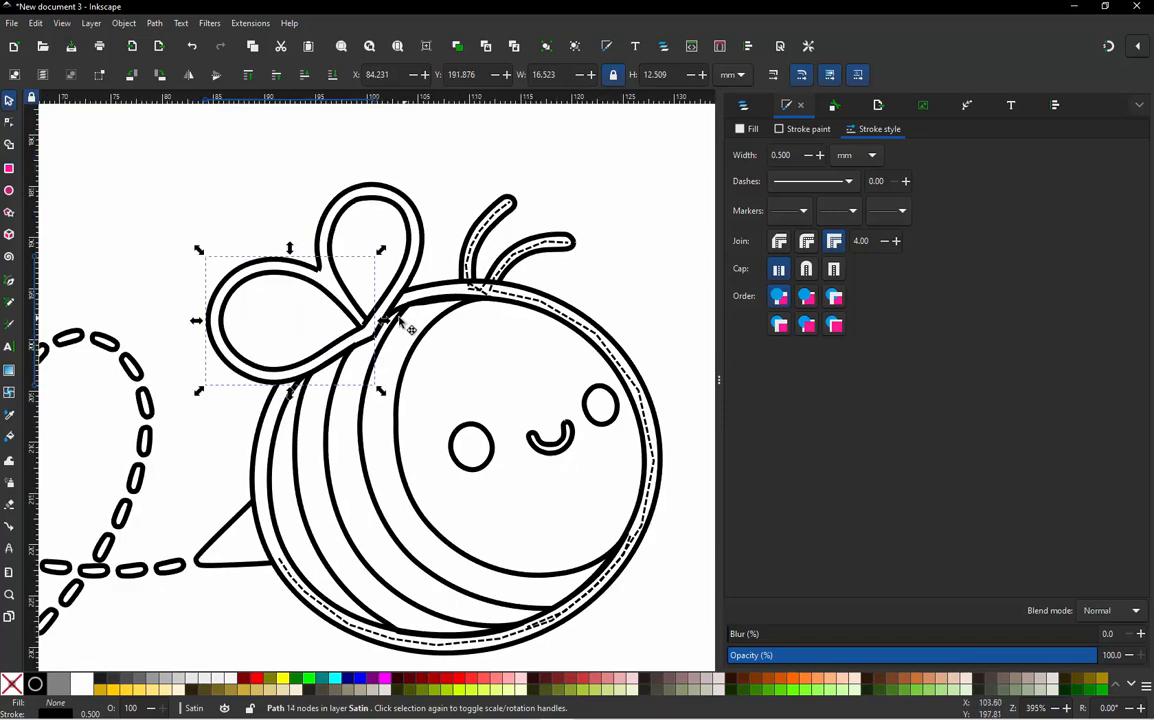
scroll(336, 336, up, 2)
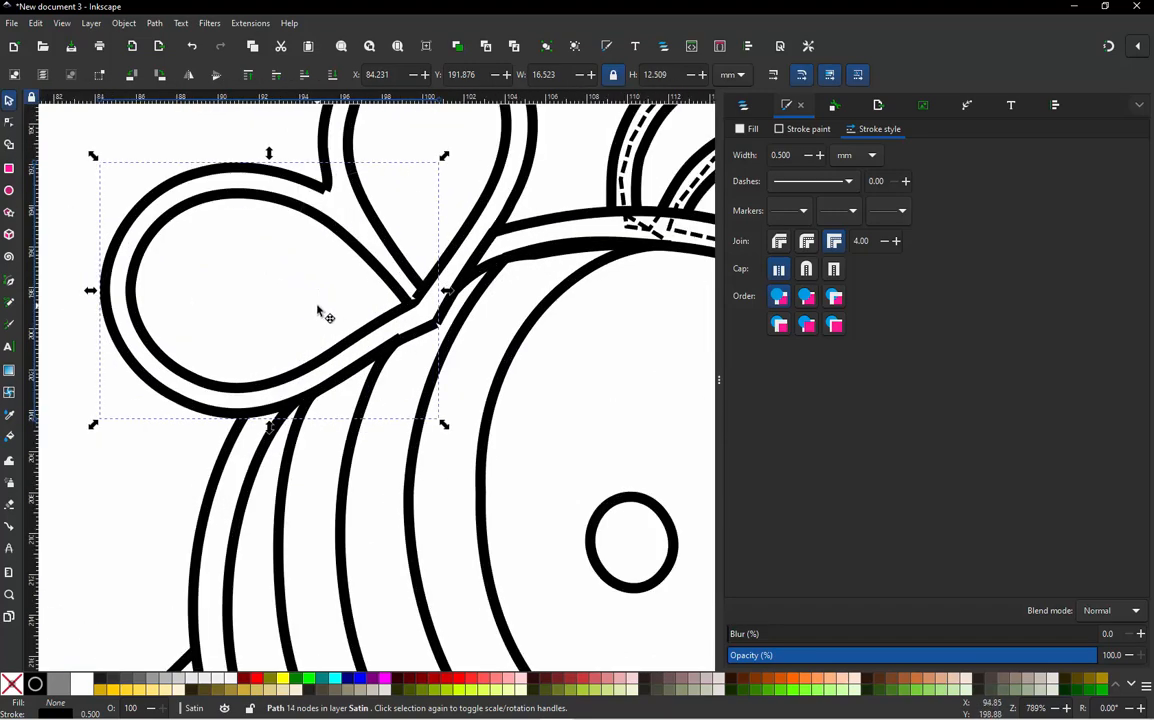
key(Escape)
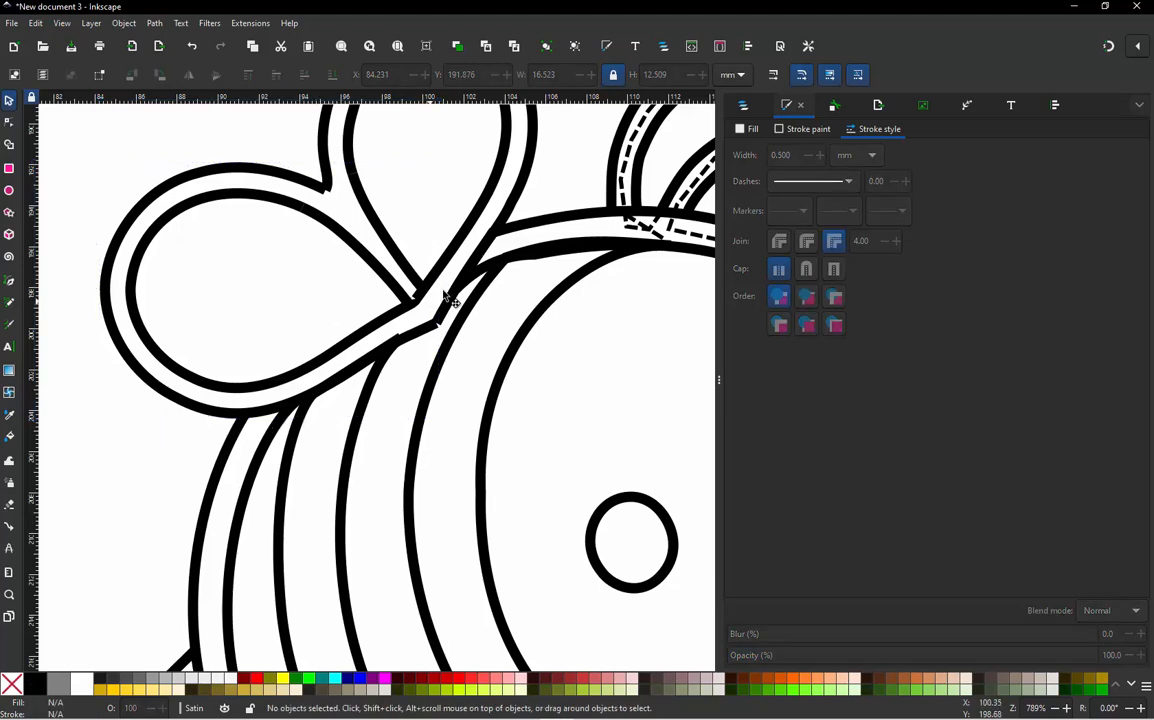
Select the satin outlines of both wings and generate a connecting stroke between them with Jump Stitch to Stroke.
click(510, 218)
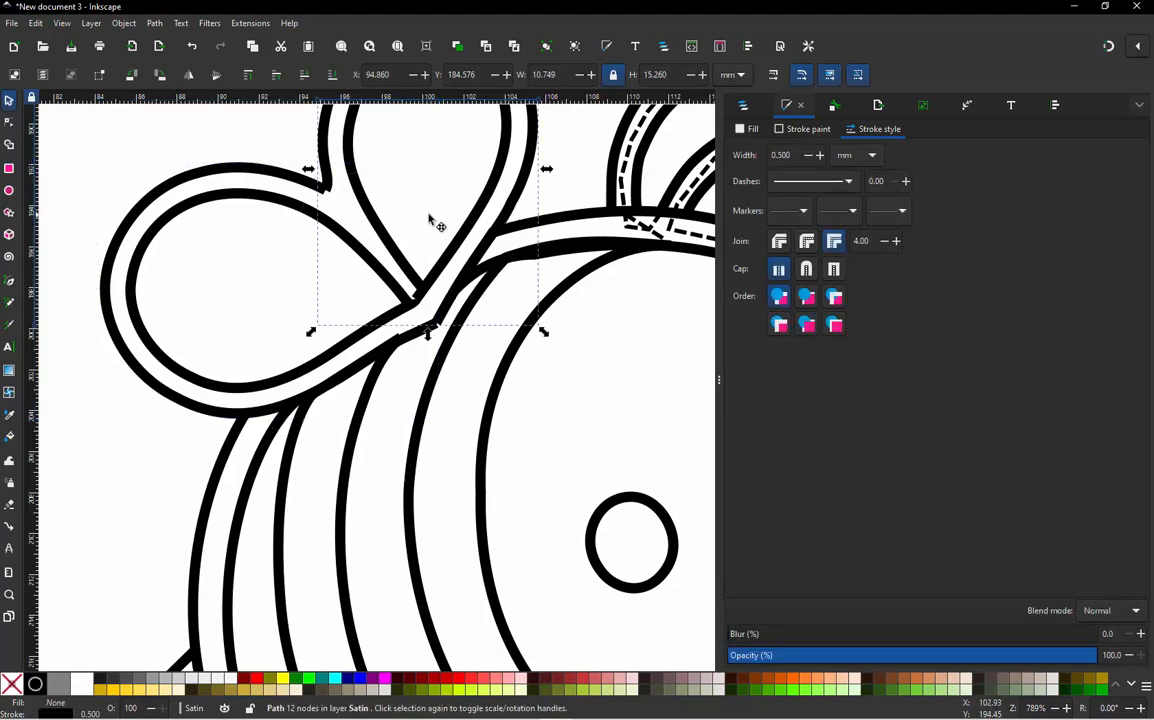
shift+click(267, 206)
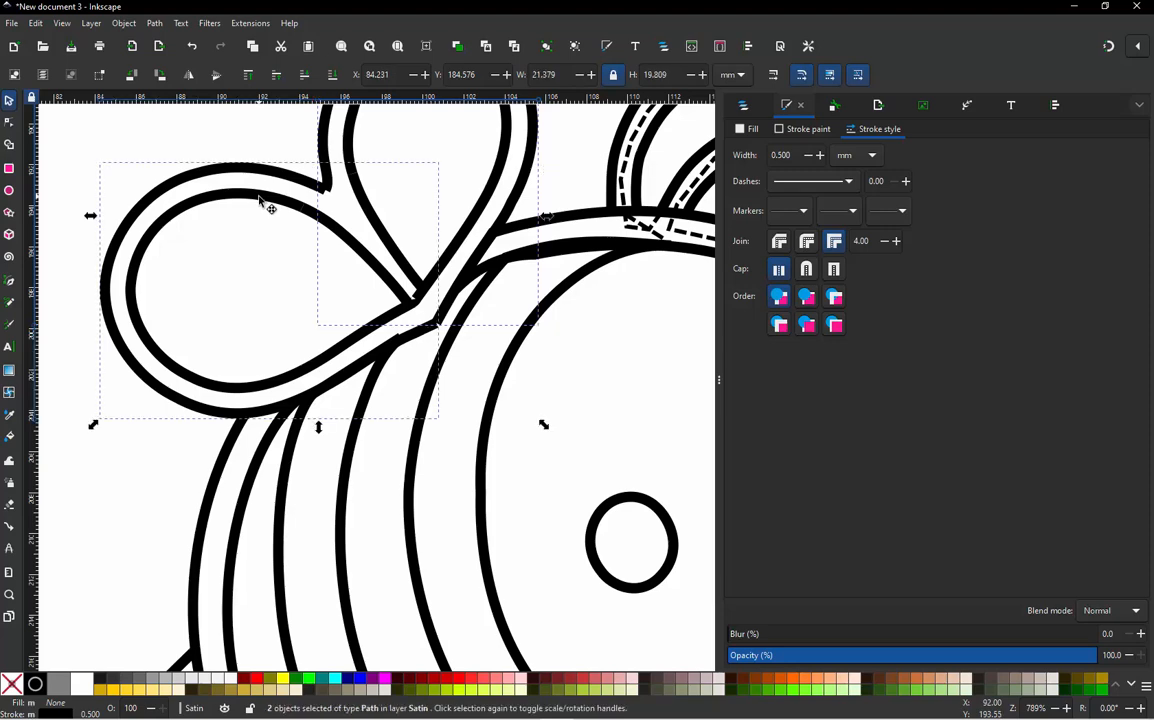
key(ctrl)
key(ctrl+alt+j)
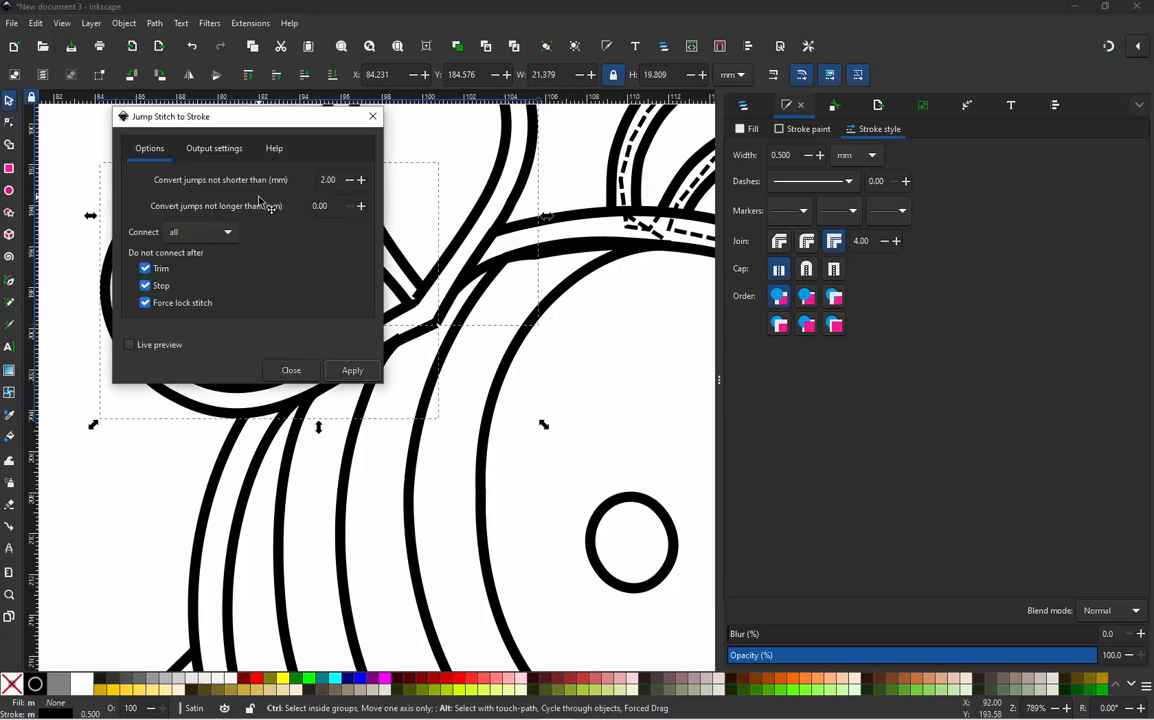
click(351, 371)
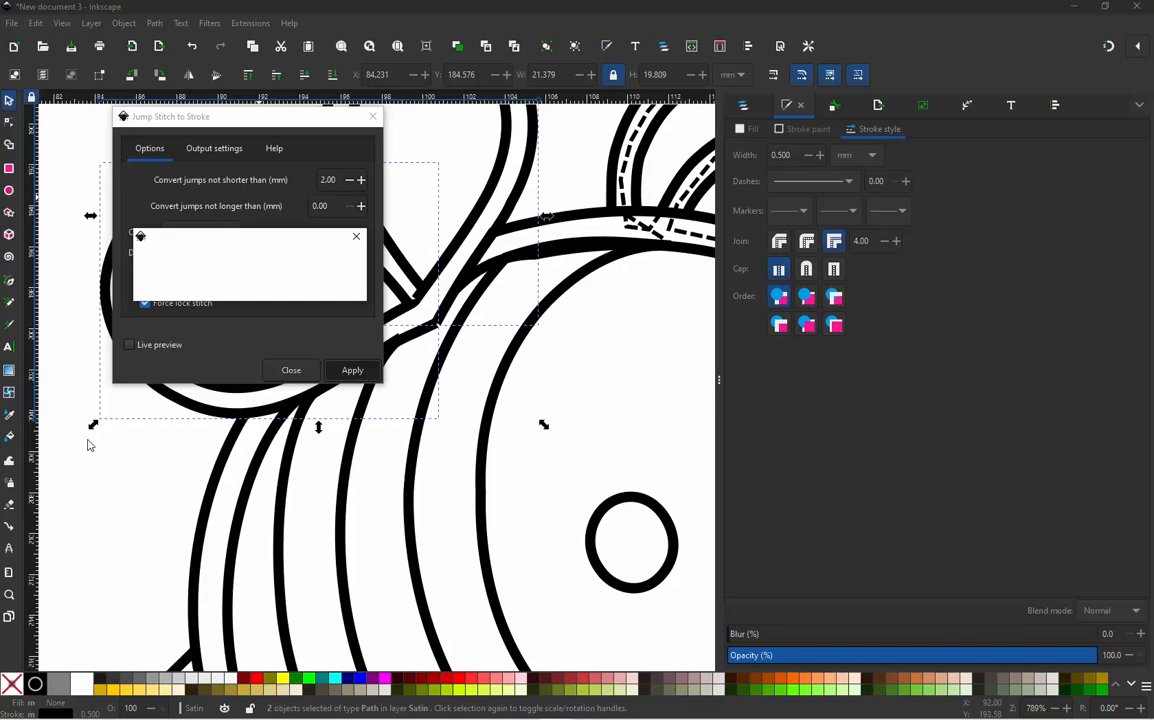
click(290, 370)
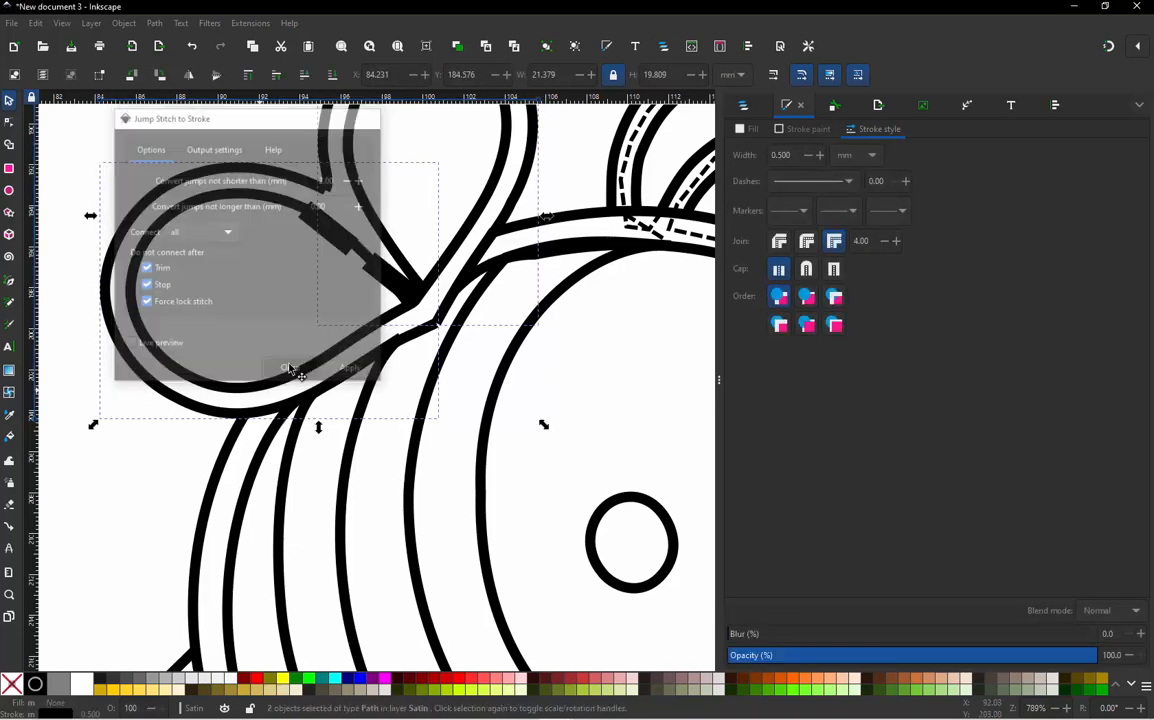
Set the width of the new dashed stroke connecting the two wings to 0.2 mm.
scroll(243, 318, down, 1)
scroll(293, 231, up, 1)
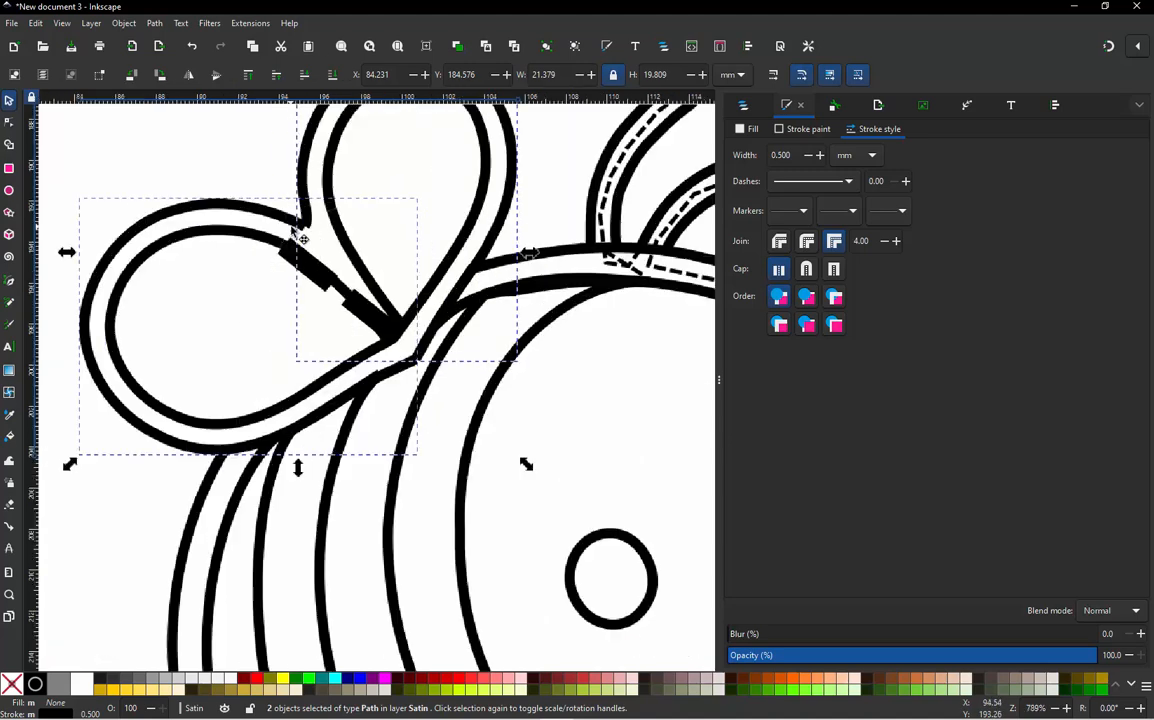
click(322, 293)
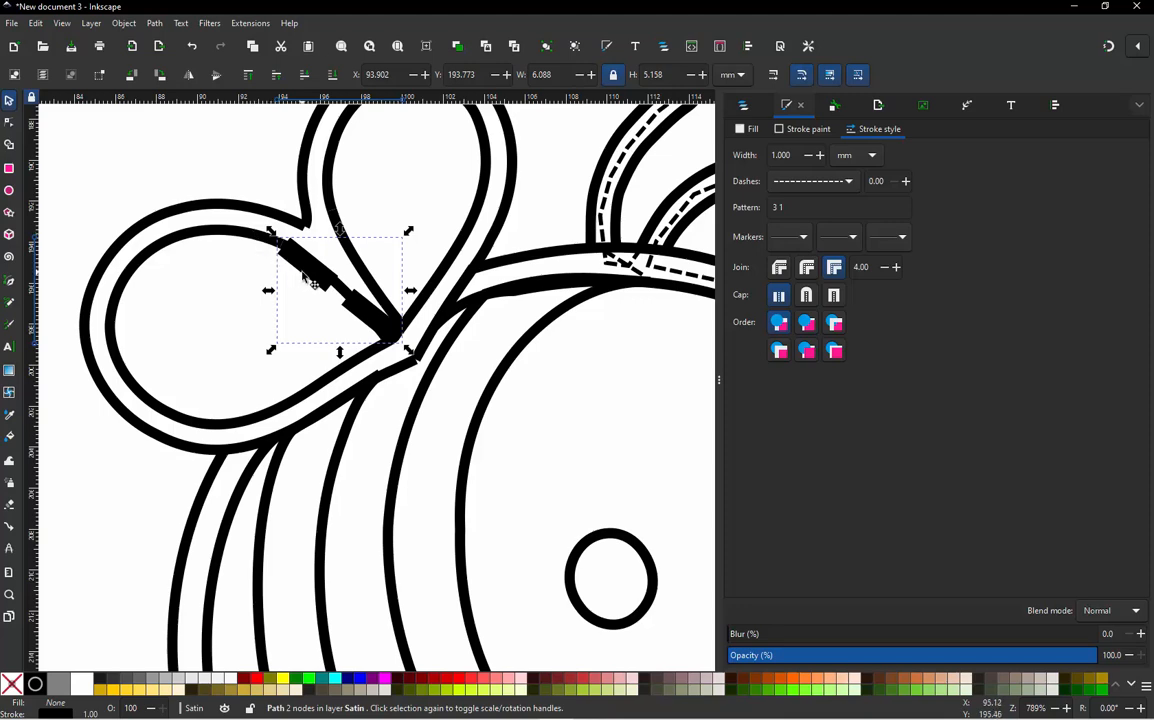
click(312, 275)
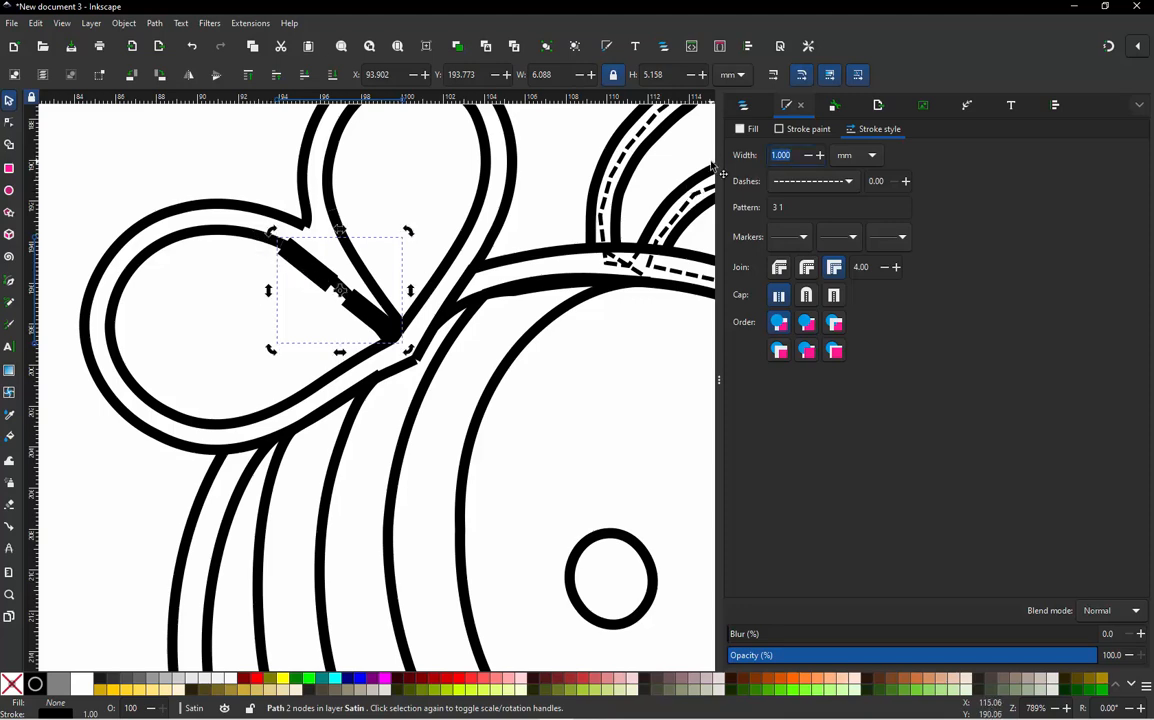
text(.2)
key(Return)
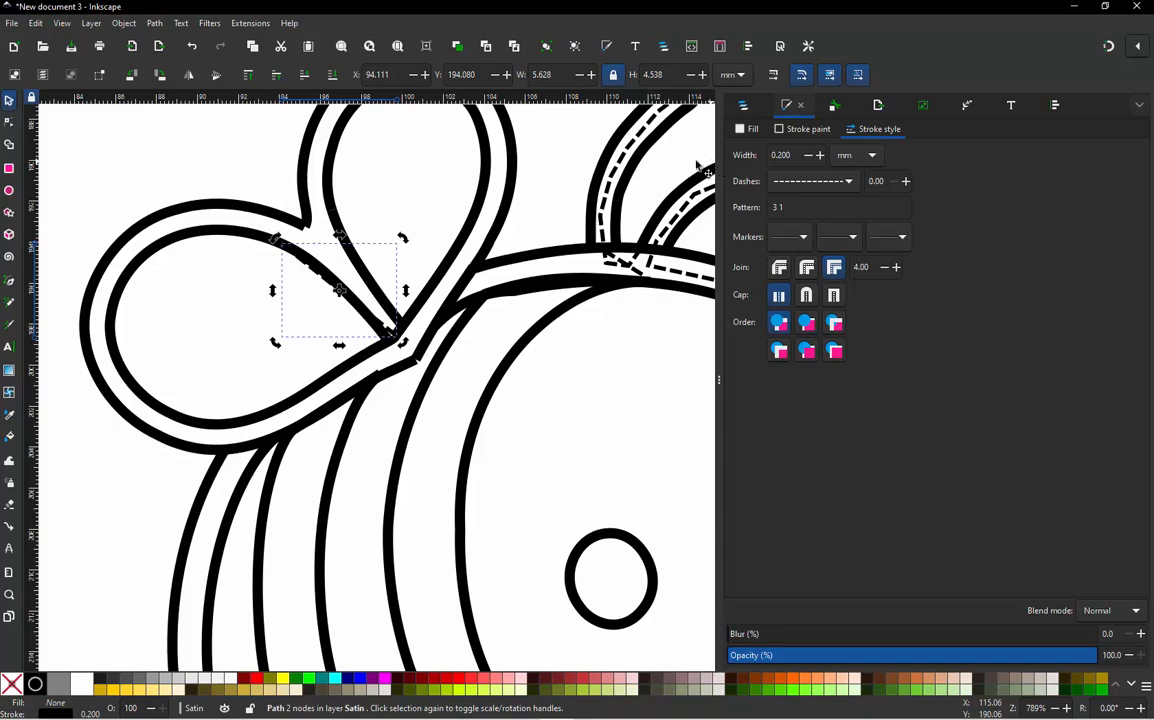
Add nodes to the dashed stroke at the lower wing's outer tip and lower edge, and move its end node between the satin rails.
double_click(312, 270)
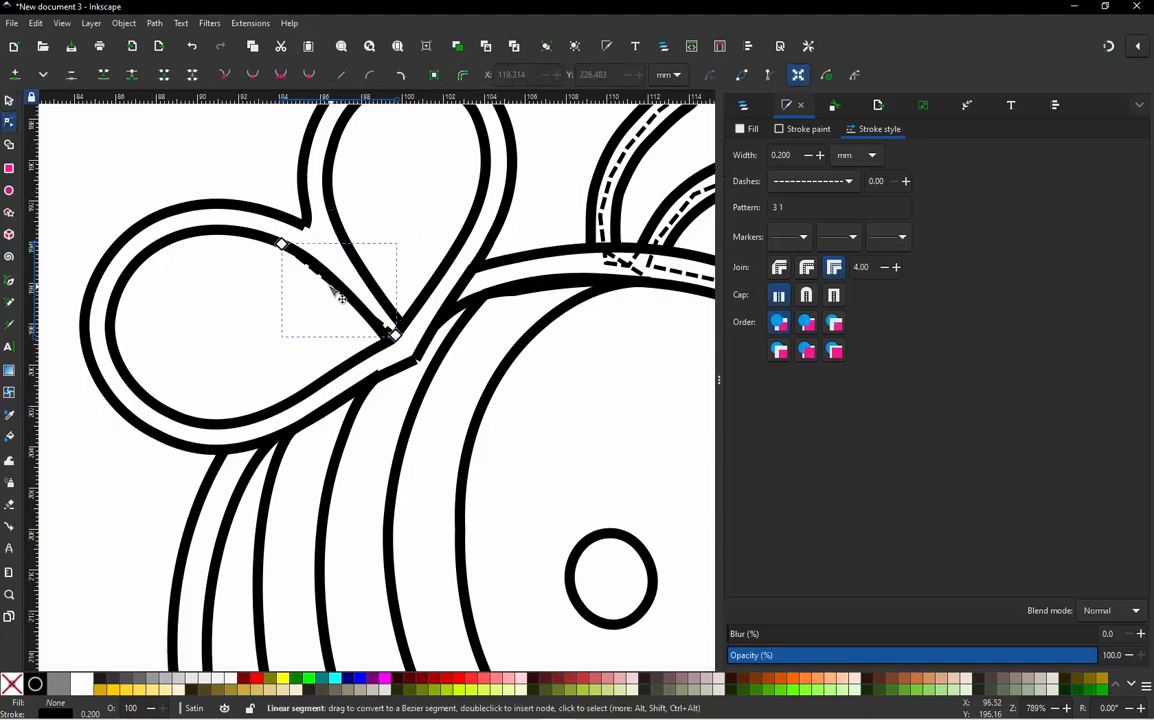
double_click(336, 290)
drag(336, 290, 115, 379)
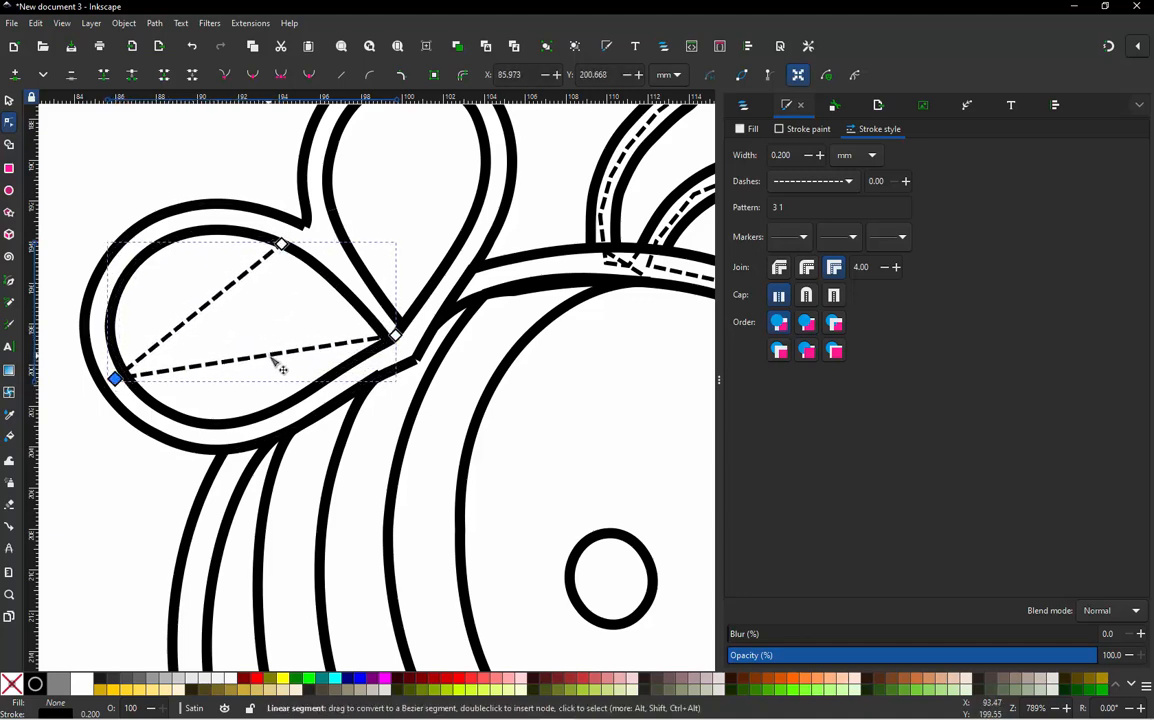
double_click(270, 355)
drag(270, 355, 340, 384)
scroll(388, 363, up, 2)
click(404, 307)
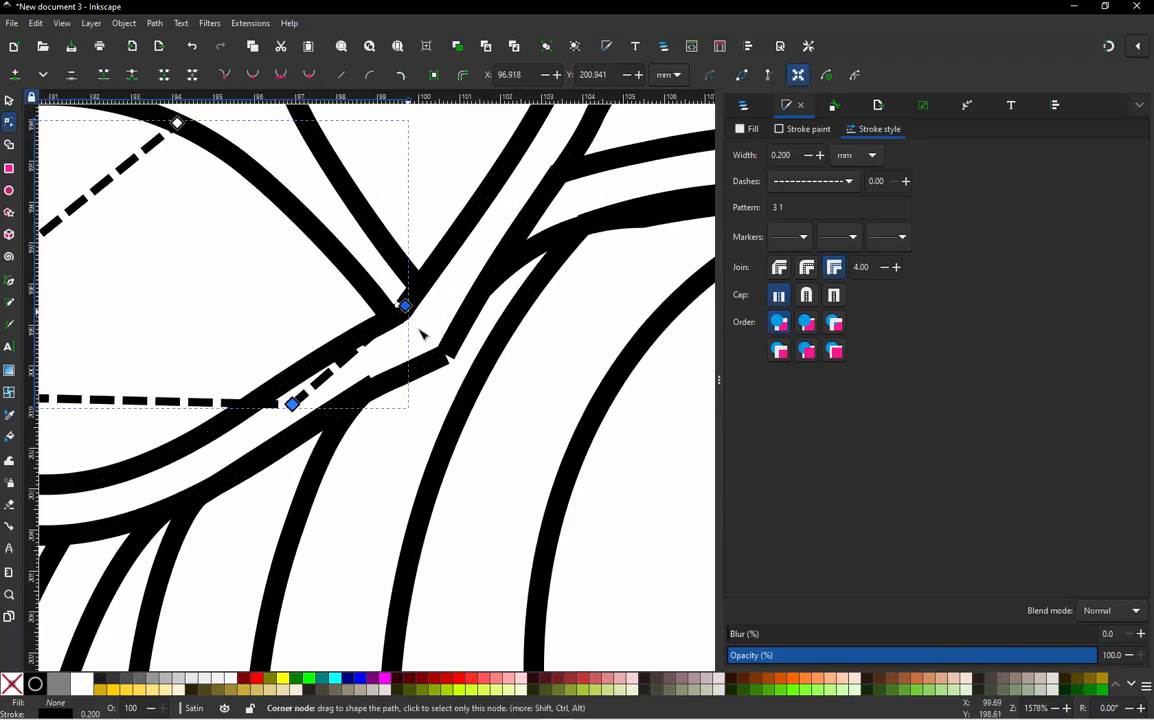
drag(404, 307, 417, 331)
scroll(417, 331, down, 2)
scroll(252, 368, up, 1)
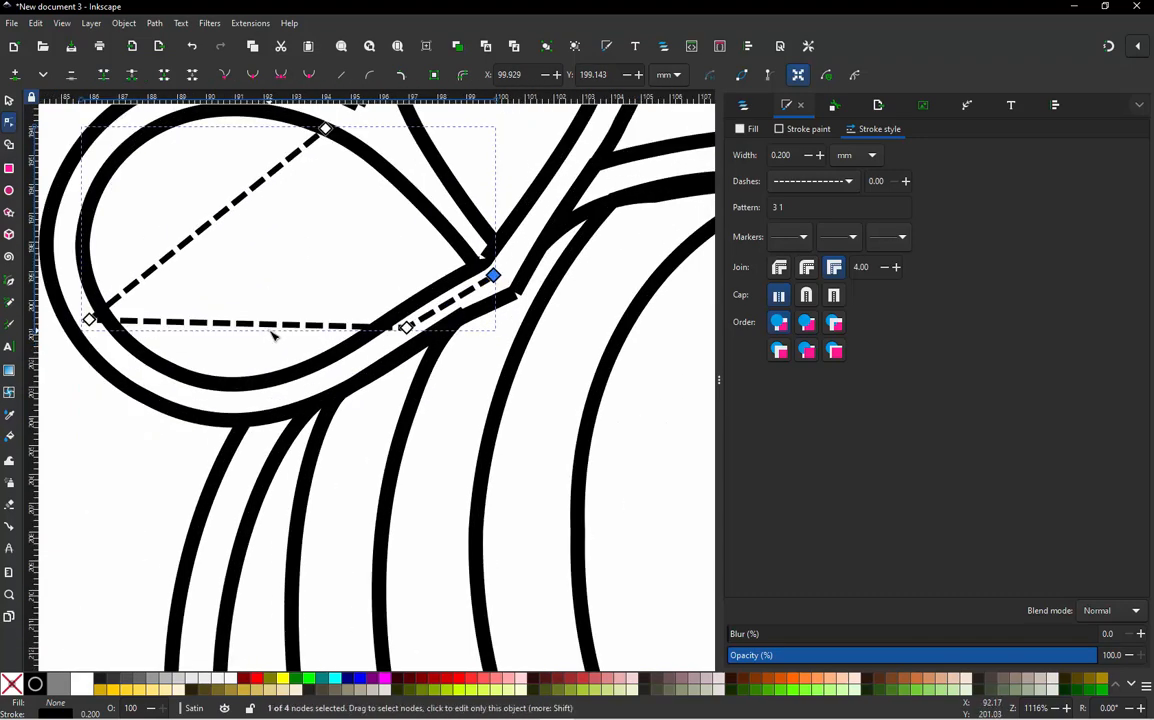
Add further nodes to the dashed stroke and bend it between the satin rails along the lower wing's underside.
click(287, 325)
double_click(287, 325)
drag(287, 325, 296, 386)
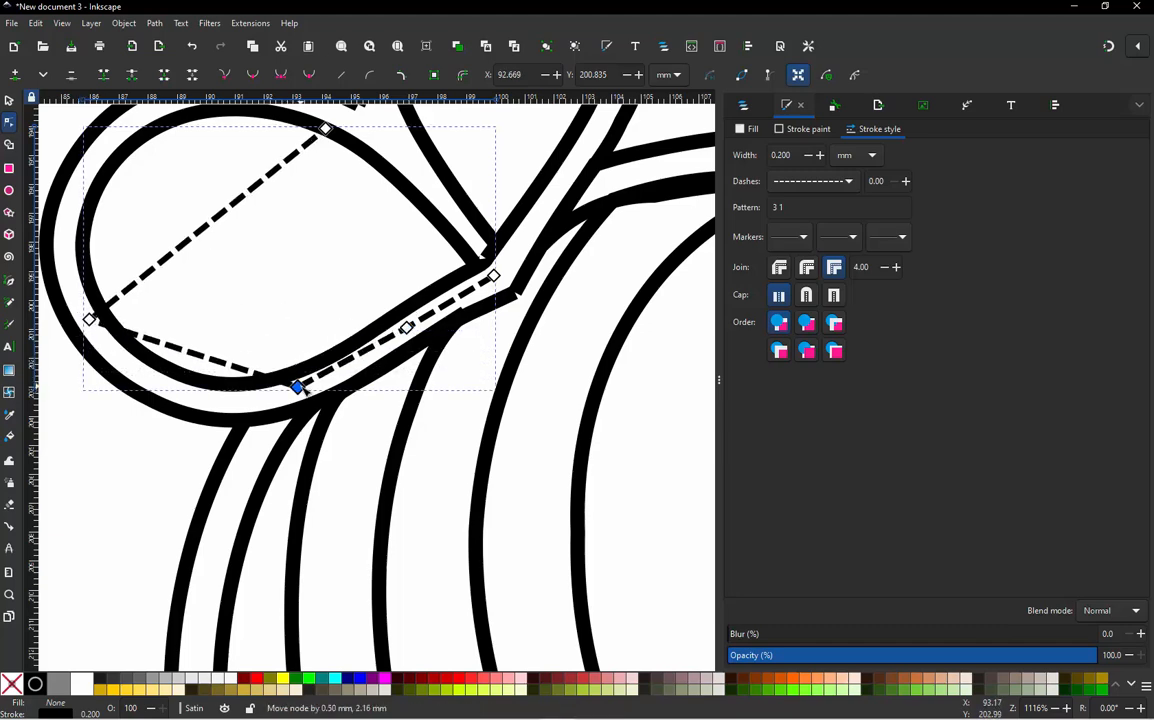
double_click(193, 353)
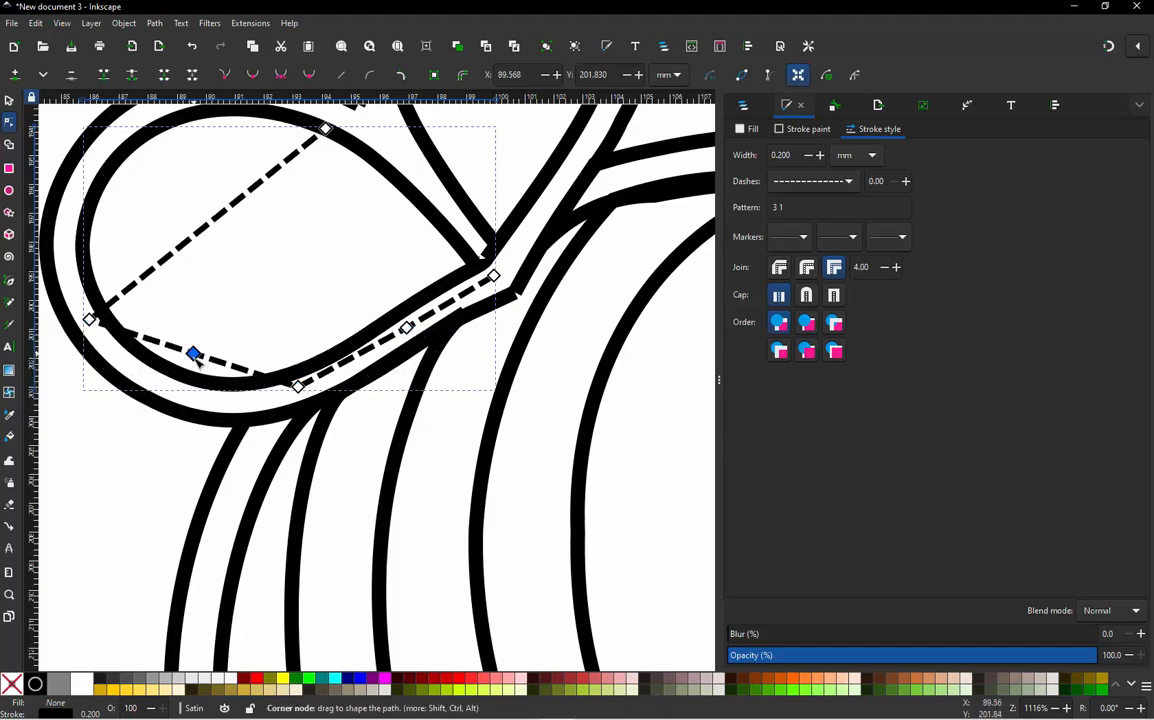
drag(193, 353, 230, 402)
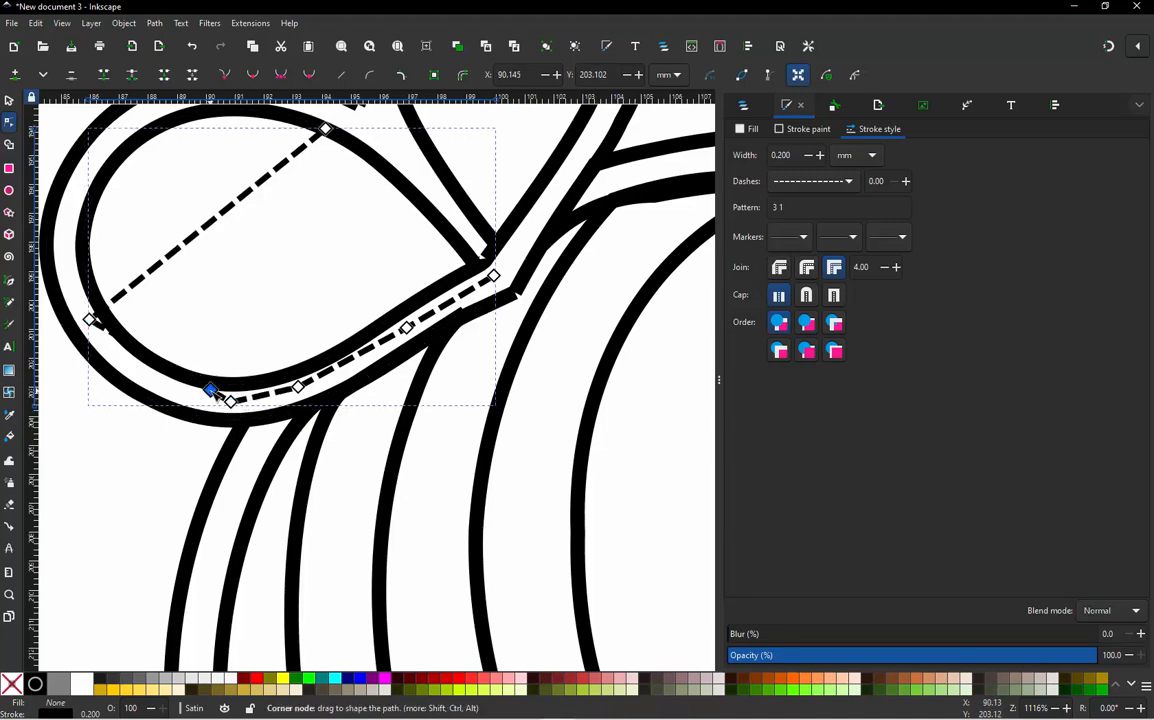
double_click(160, 360)
drag(160, 360, 162, 386)
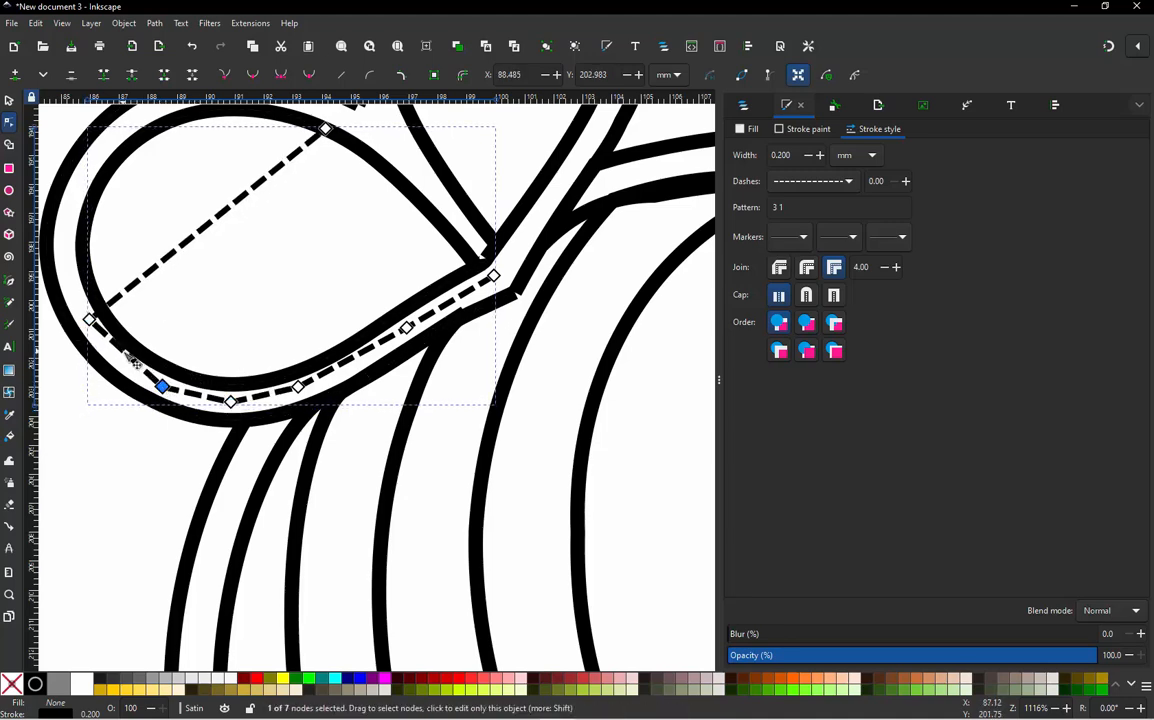
double_click(113, 351)
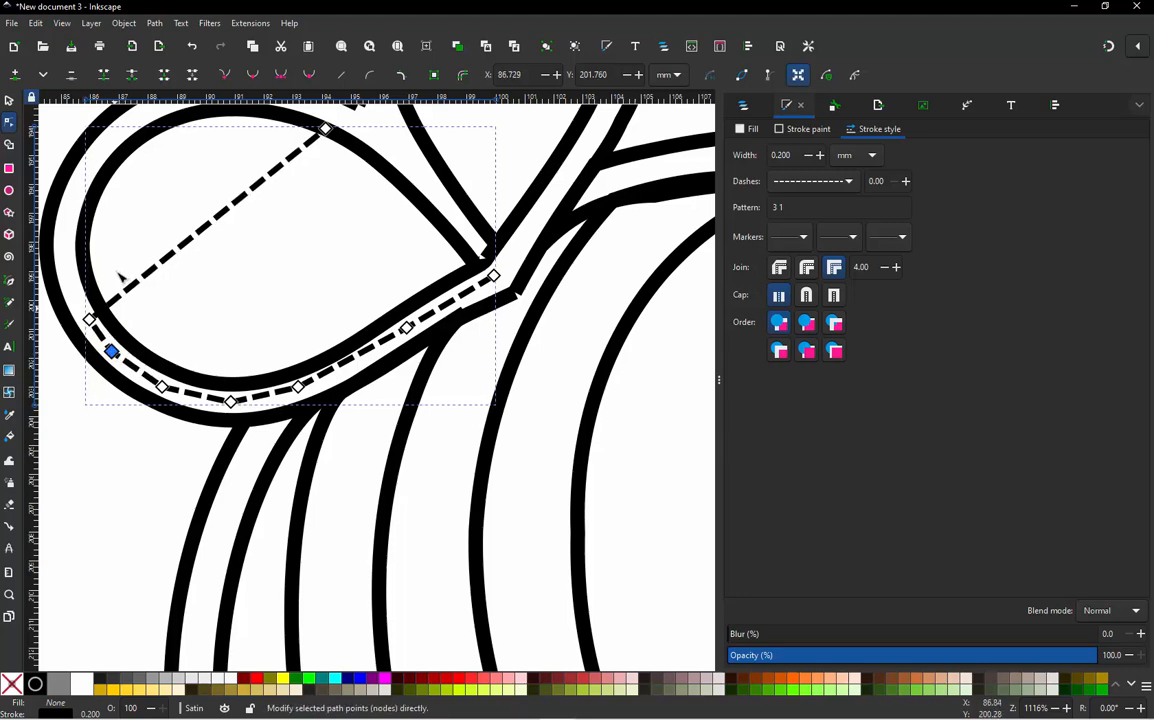
Add stroke nodes at the lower wing's outer edge and upper rim, and place the other end node below the notch between the wings.
double_click(157, 266)
drag(157, 266, 62, 261)
scroll(175, 375, down, 1)
scroll(150, 208, up, 1)
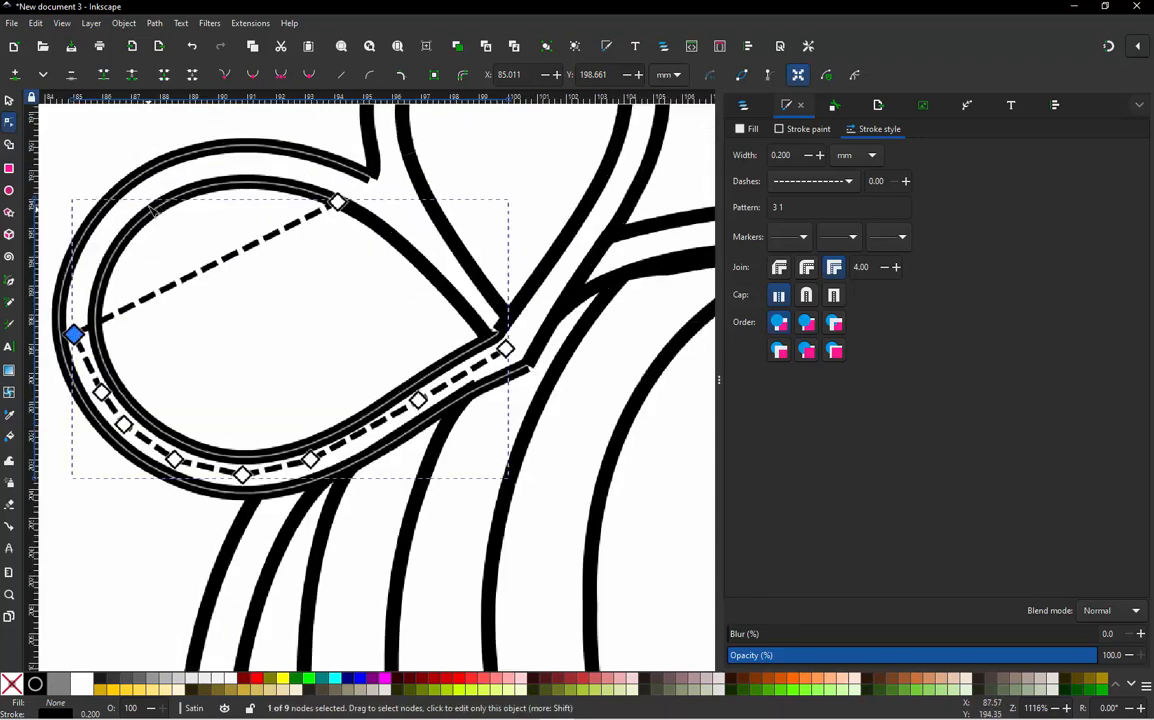
double_click(262, 242)
drag(262, 242, 353, 198)
double_click(343, 198)
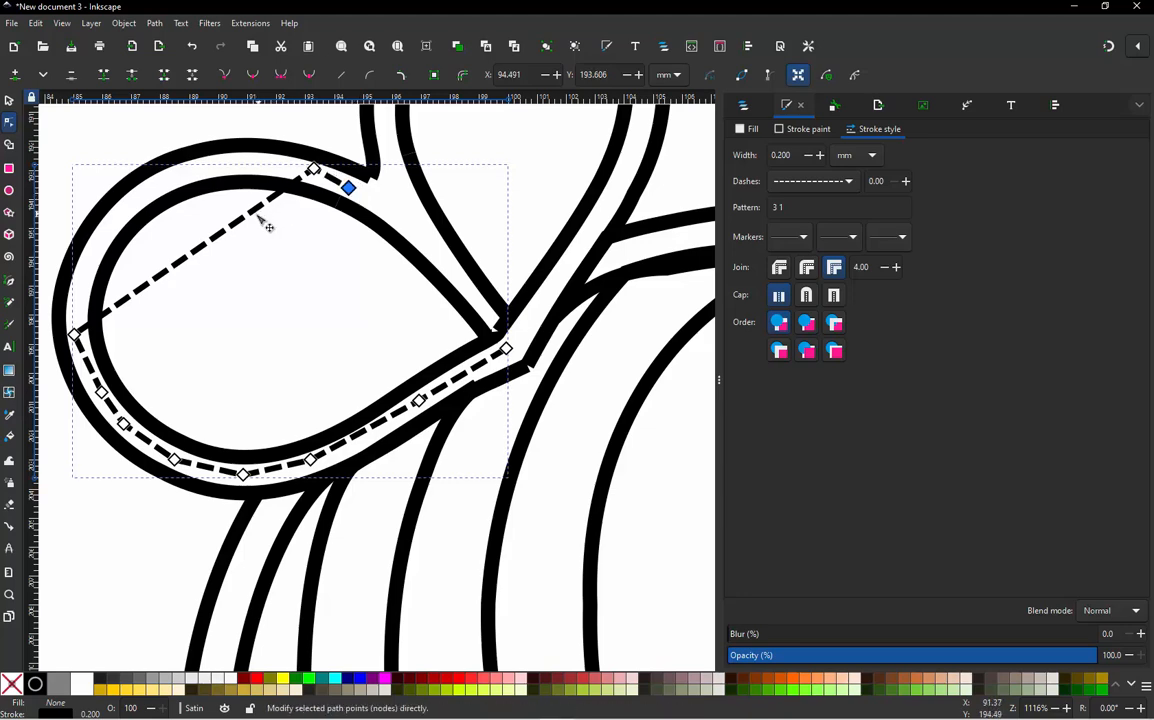
Add four nodes to the dashed stroke so that it follows the lower wing's upper curve between the satin rails.
double_click(255, 207)
drag(255, 207, 239, 167)
double_click(177, 221)
drag(177, 221, 170, 182)
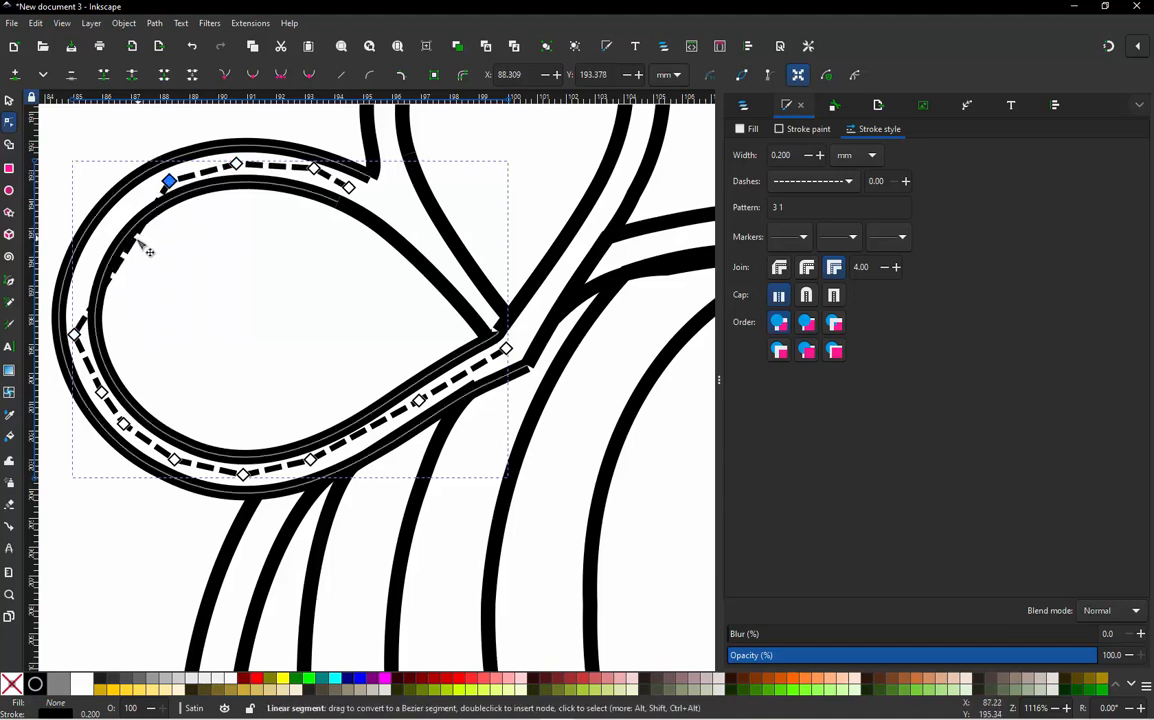
double_click(137, 240)
drag(132, 236, 82, 278)
double_click(101, 248)
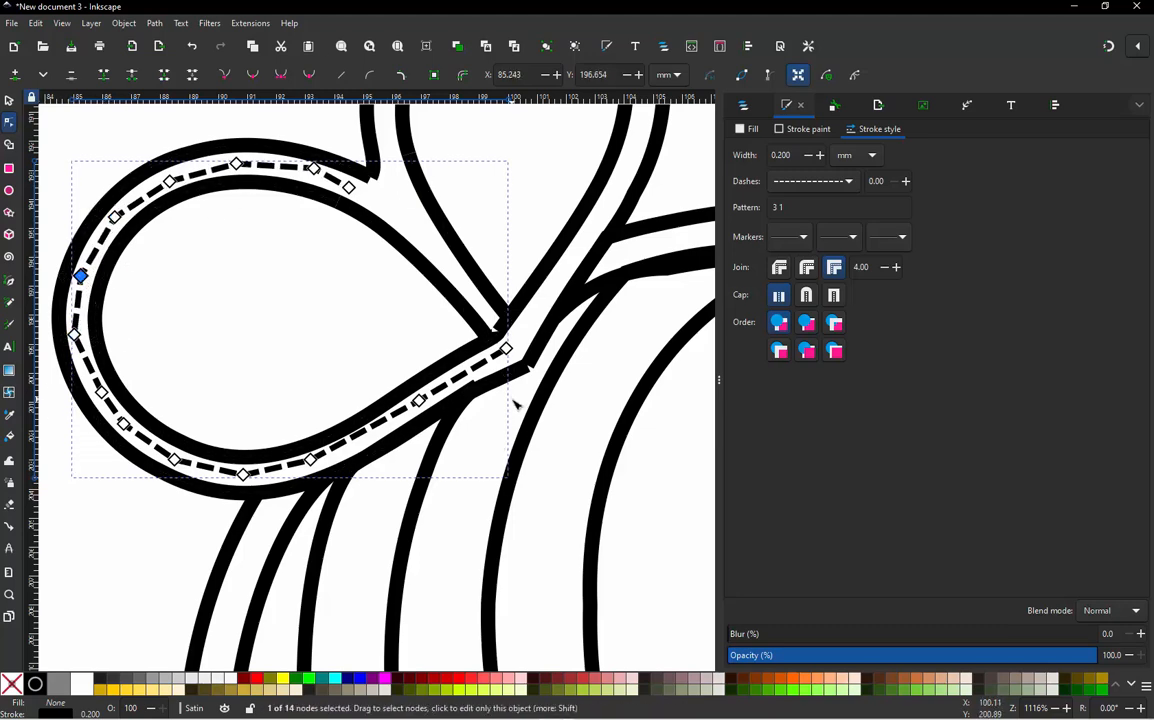
ctrl+scroll(165, 192, down, 1)
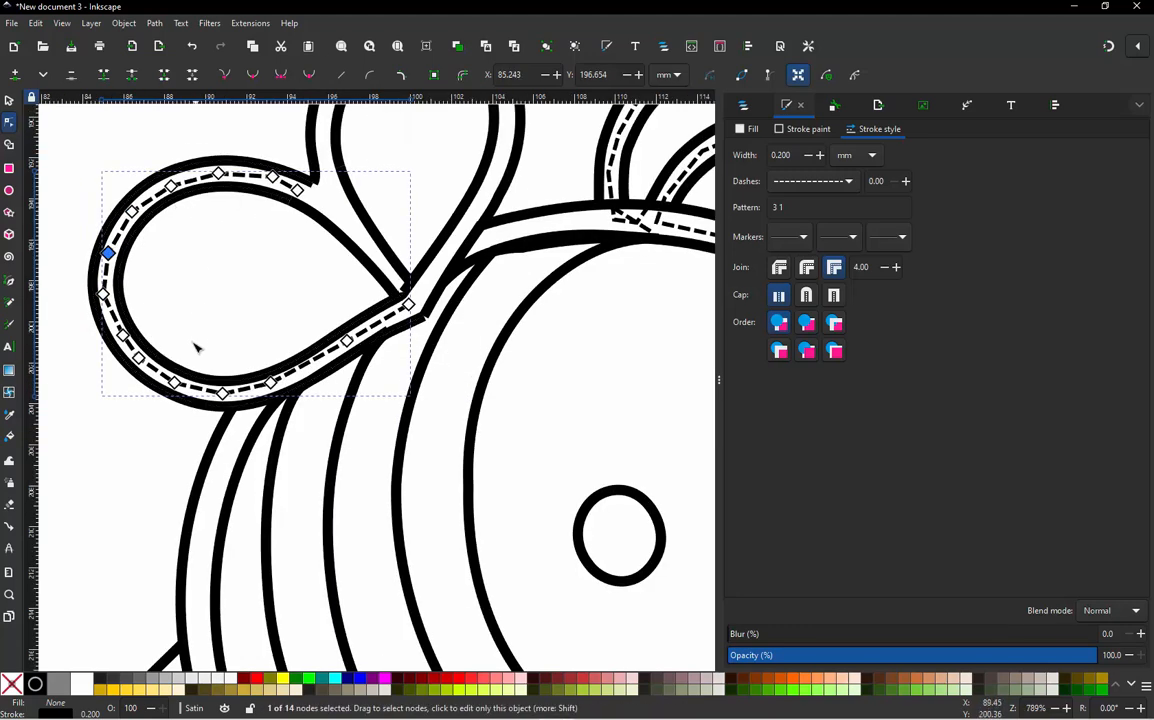
Select the lower wing's satin outline and examine where it meets the body outline.
click(8, 100)
click(160, 427)
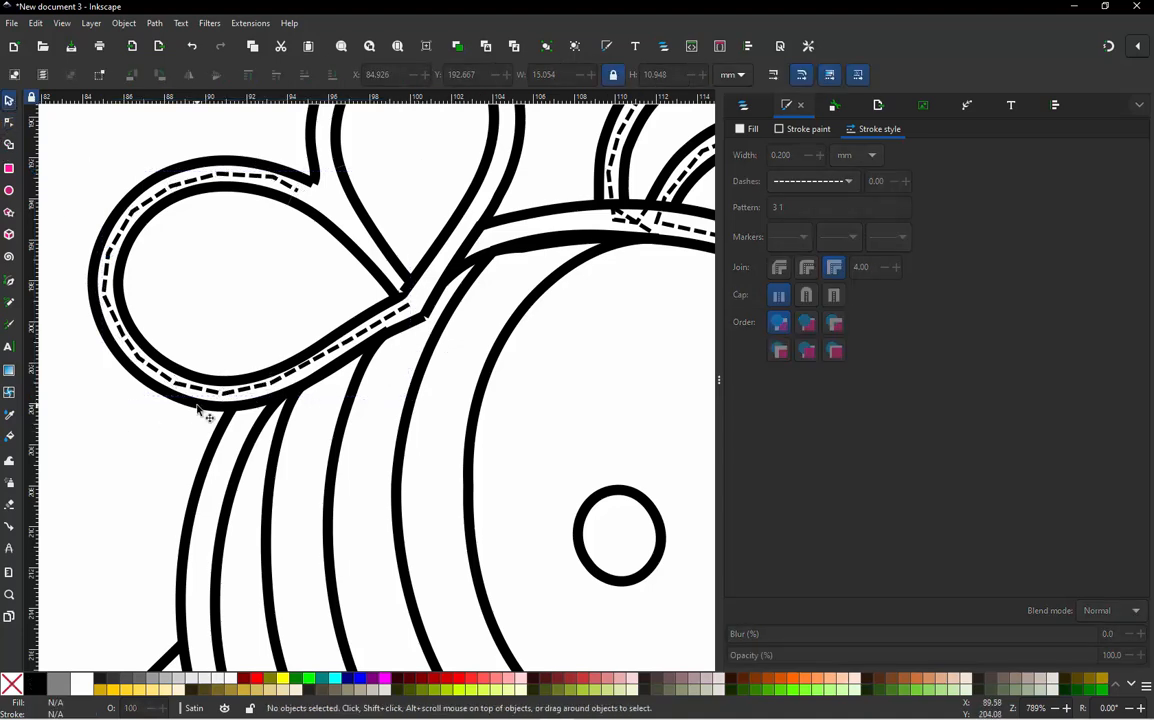
drag(197, 404, 356, 328)
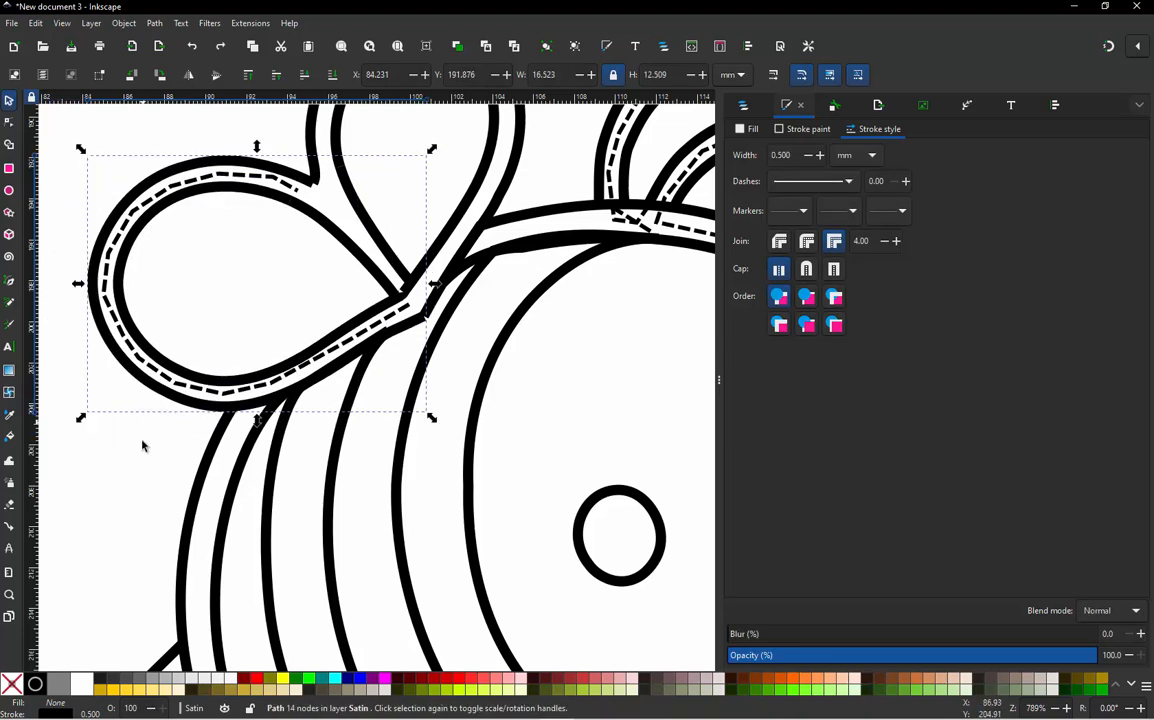
scroll(285, 353, down, 3)
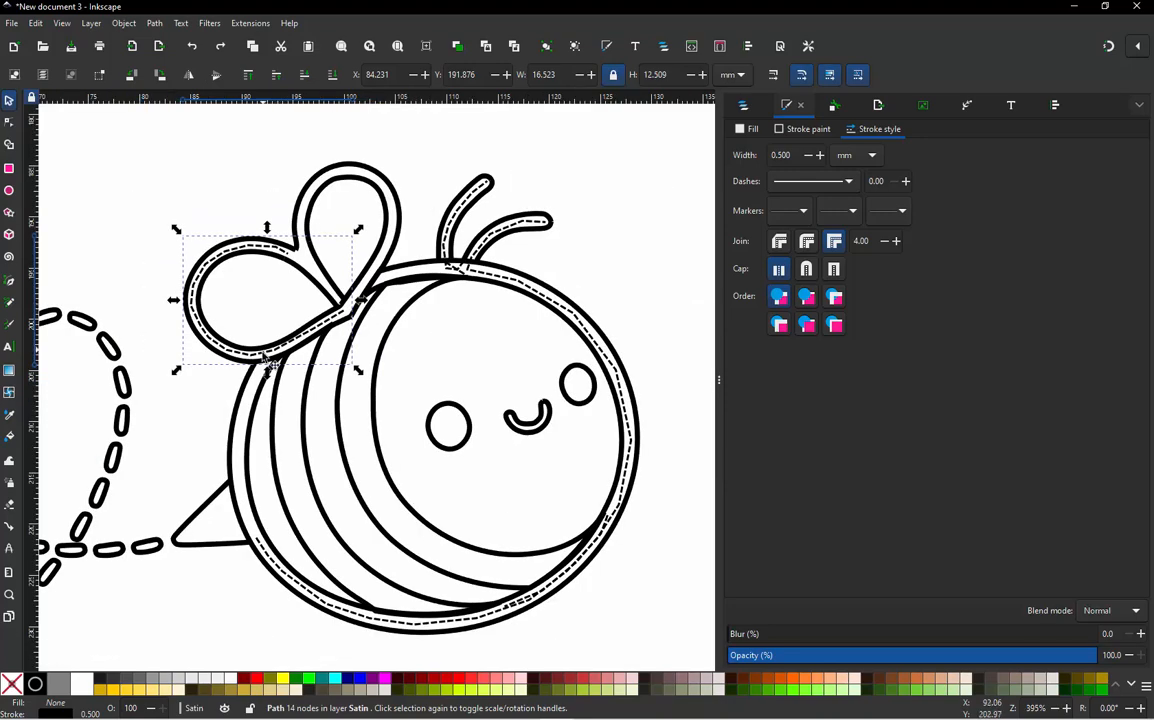
scroll(268, 366, up, 4)
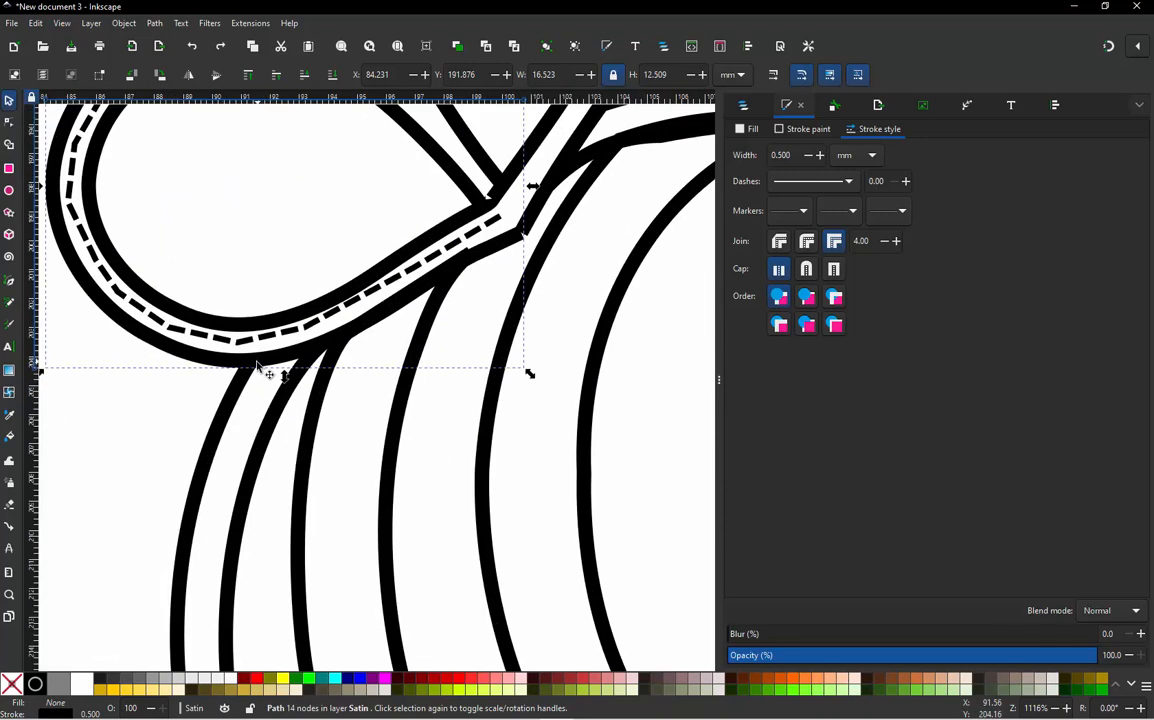
Move the body outline aside to inspect its end beneath the lower wing, and undo the move.
click(232, 425)
mouse_move(234, 417)
mouse_down()
mouse_move(165, 438)
mouse_move(184, 420)
mouse_move(218, 458)
mouse_up()
key(ctrl+z)
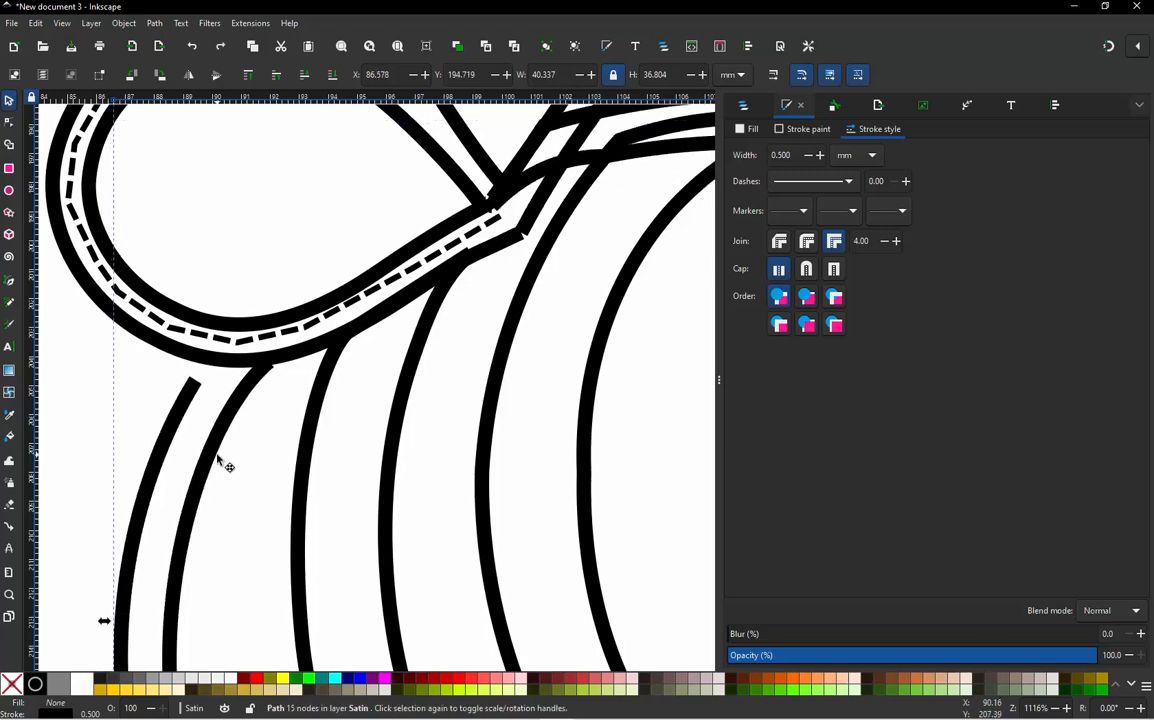
scroll(333, 423, down, 1)
click(333, 423)
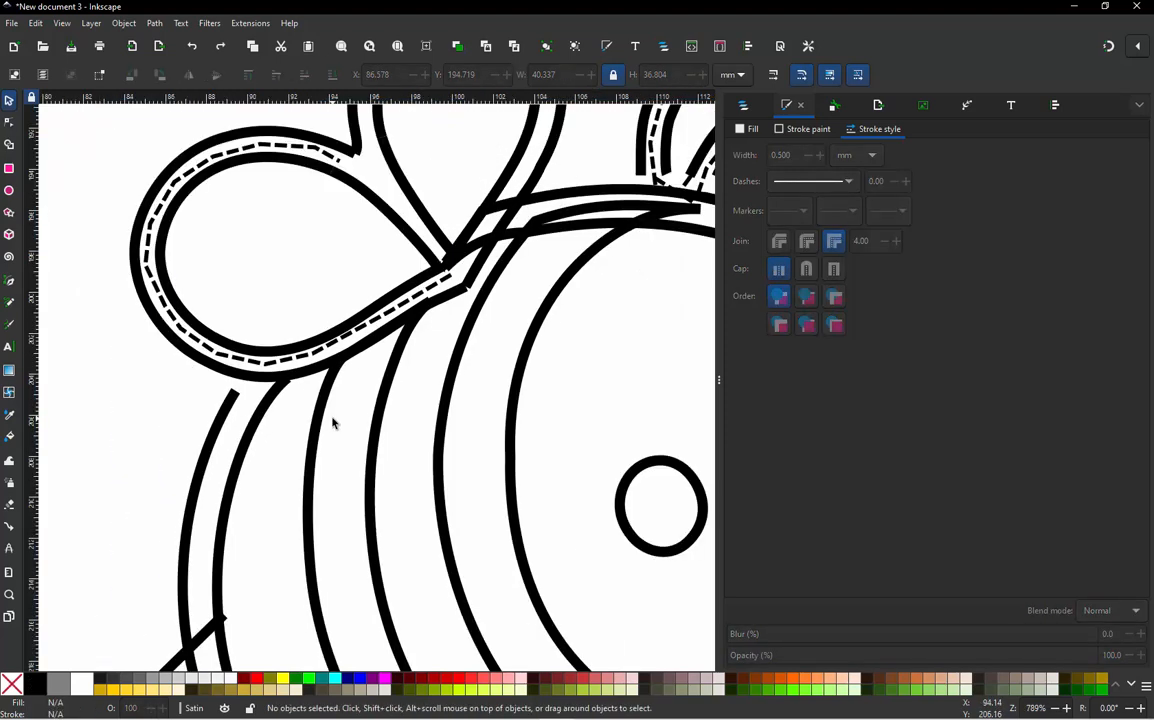
scroll(333, 423, down, 1)
scroll(276, 462, up, 1)
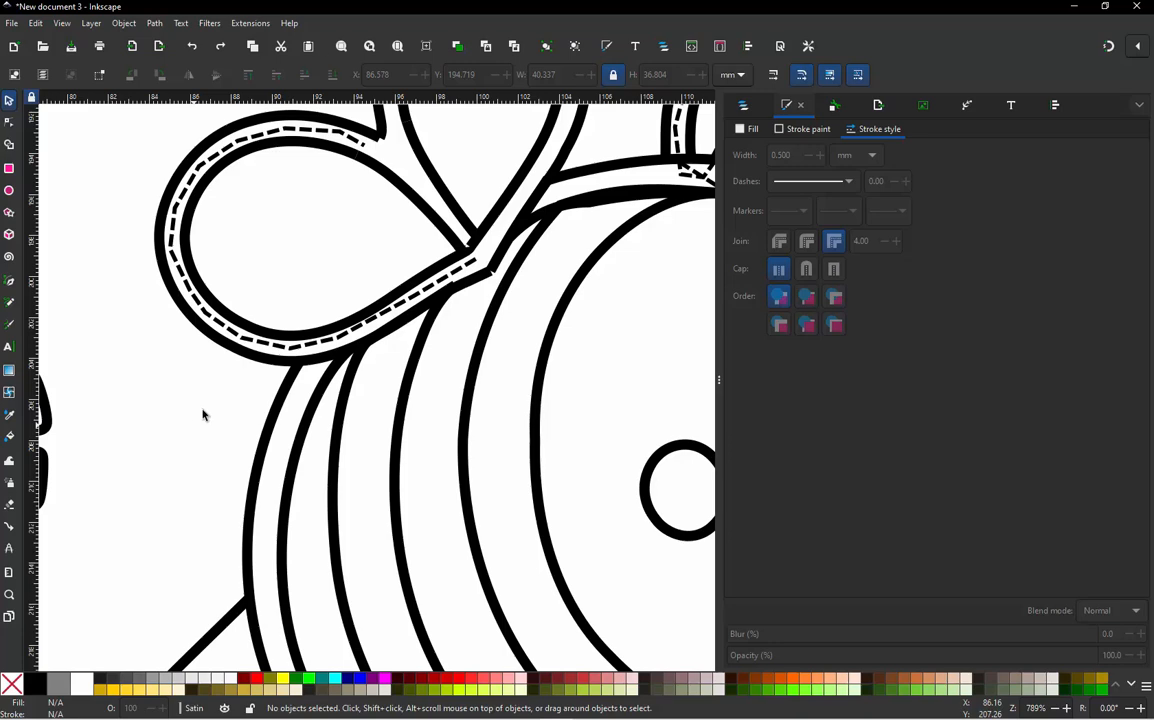
Add a node to each rail of the lower wing's satin outline near the body outline's end, and break the path at both nodes.
scroll(363, 265, down, 1)
scroll(432, 305, up, 1)
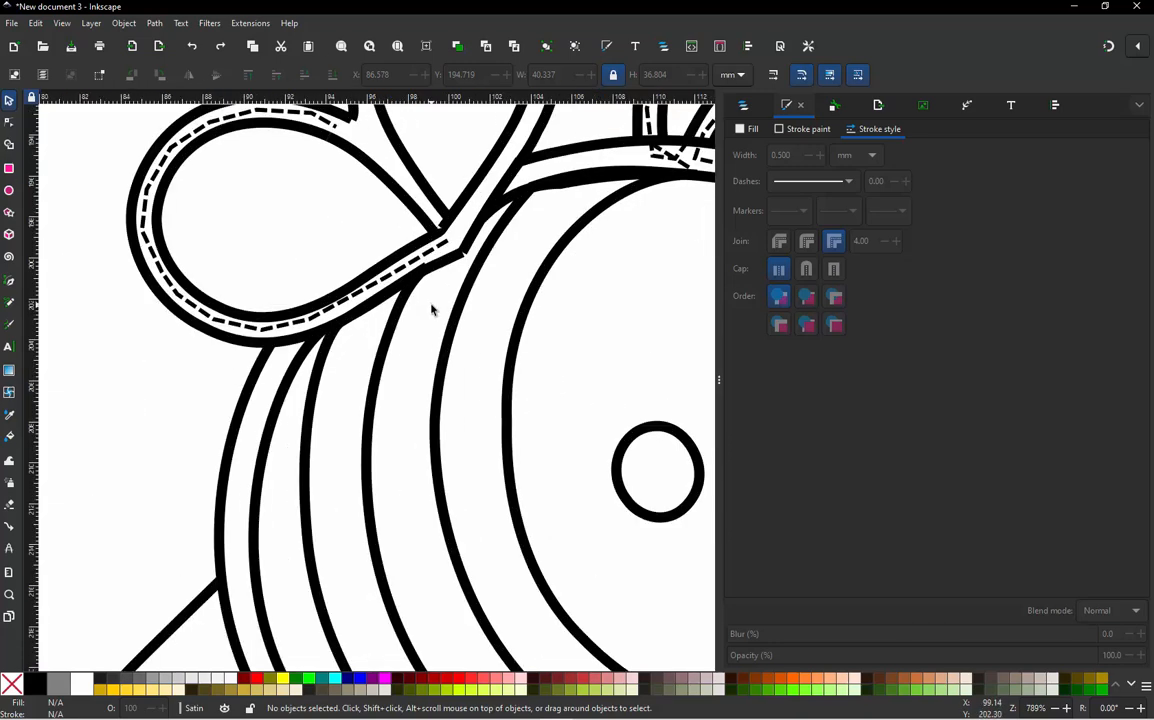
scroll(306, 342, up, 2)
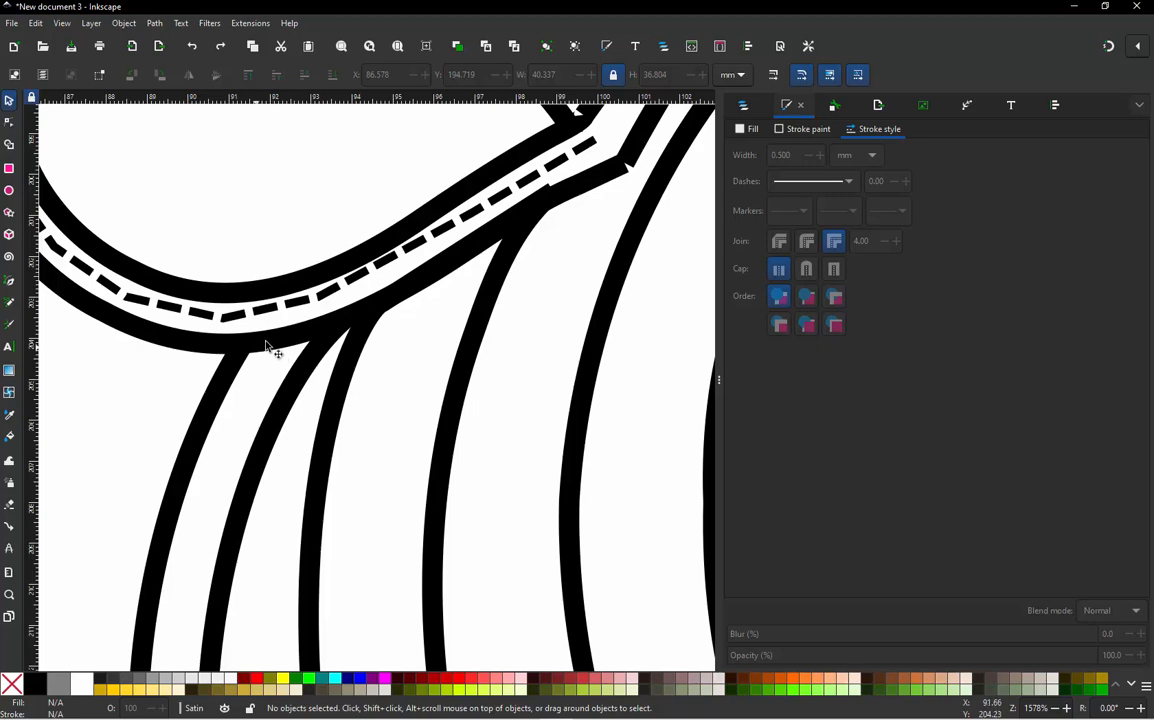
double_click(265, 348)
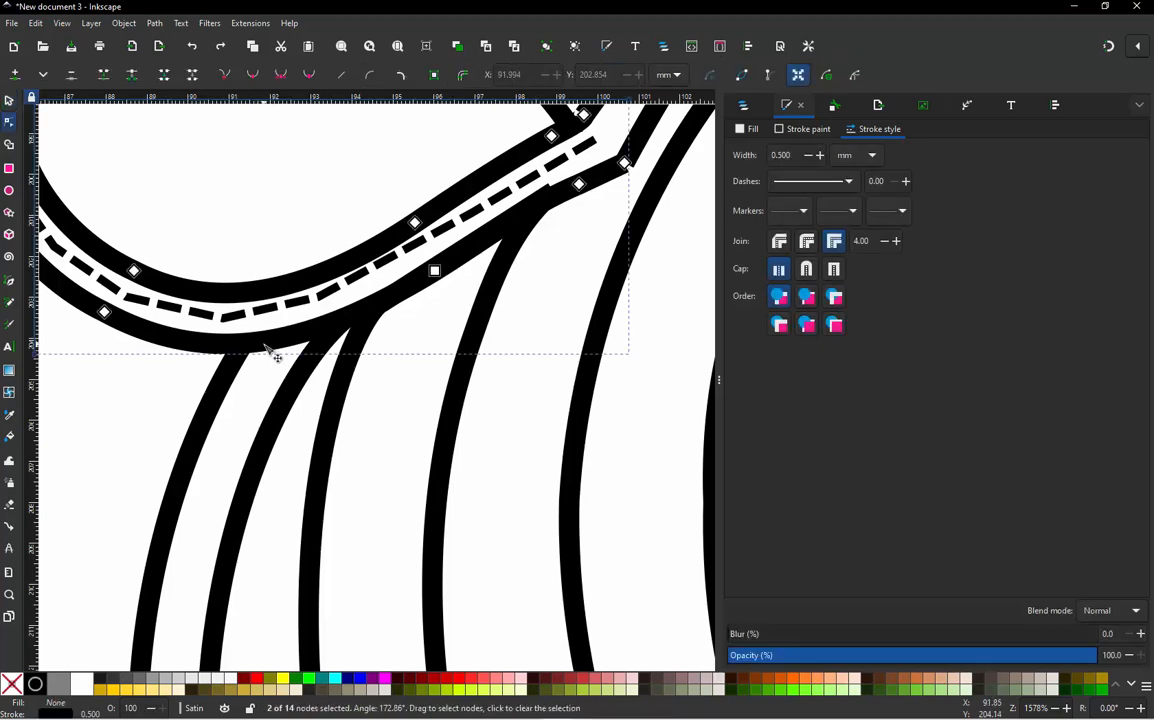
click(263, 342)
shift+click(267, 300)
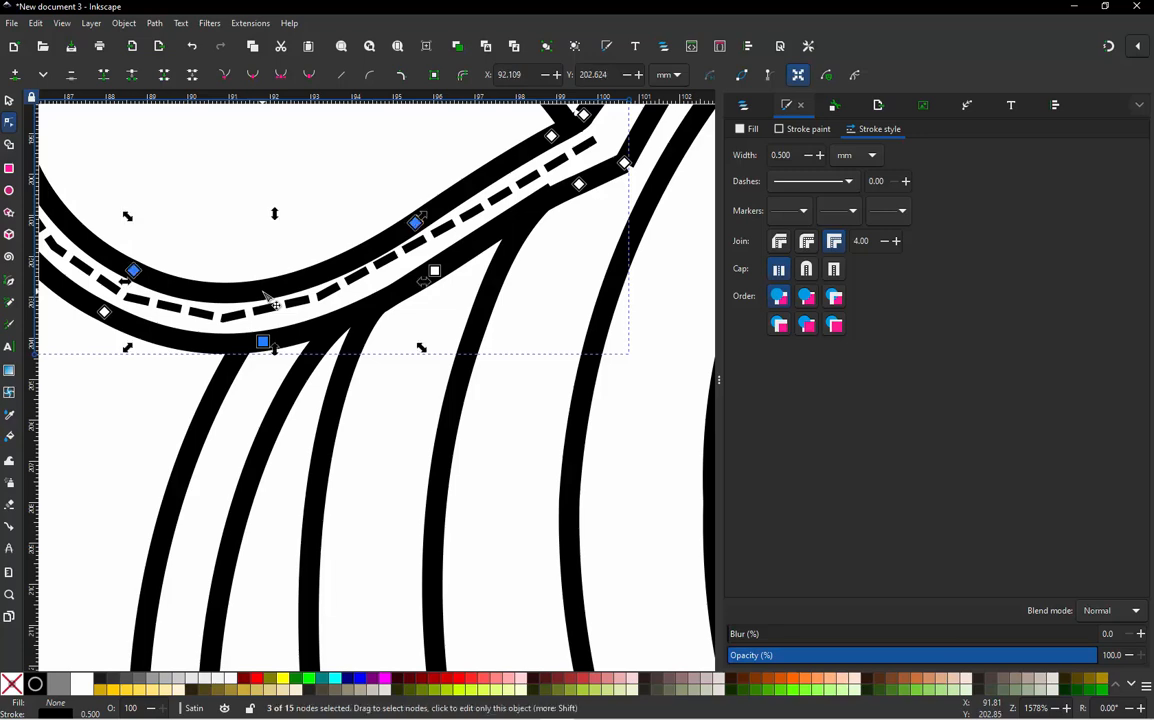
click(263, 291)
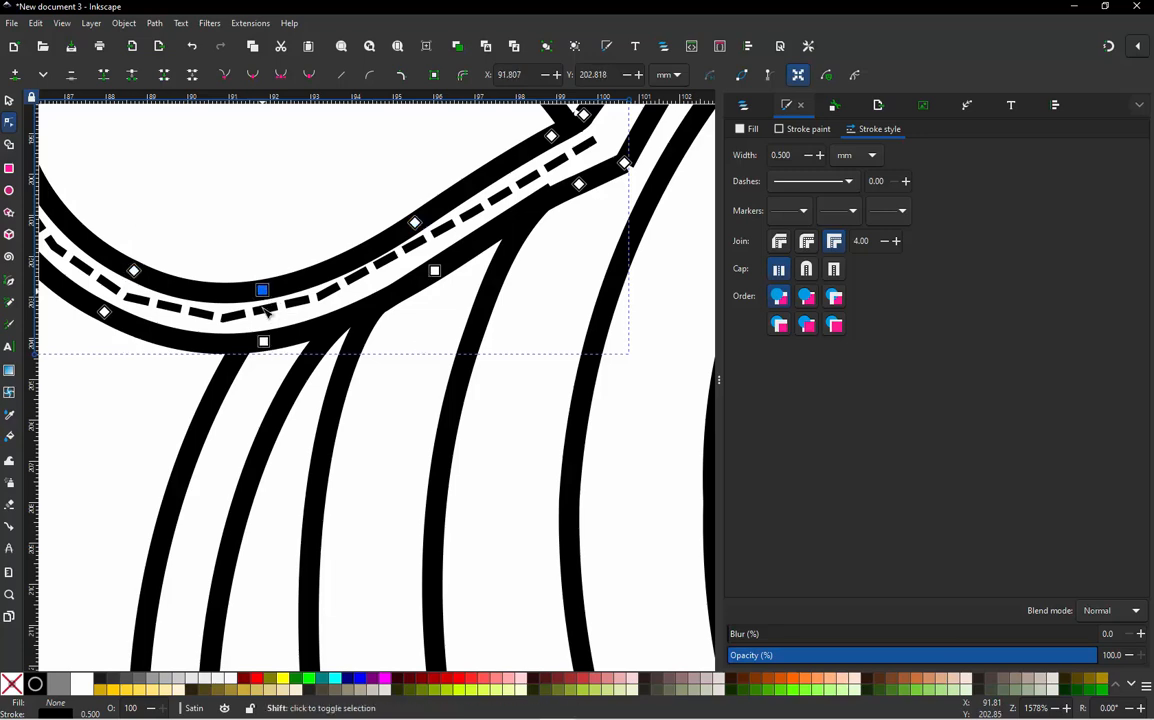
shift+click(265, 342)
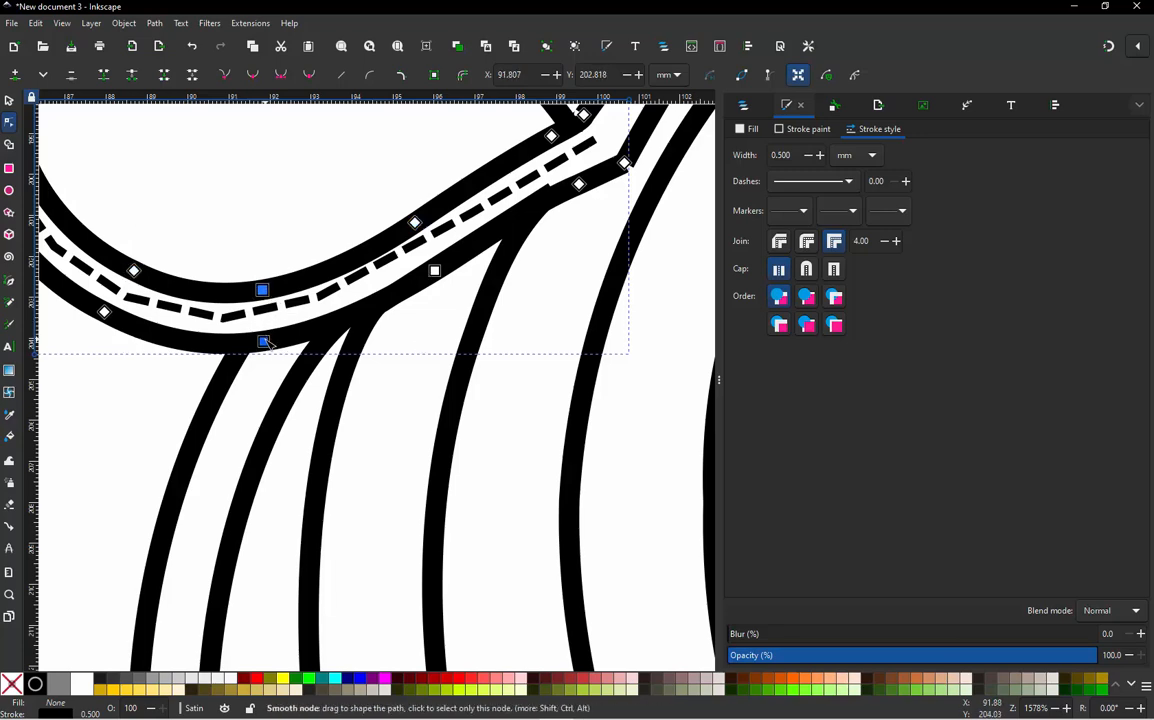
click(265, 342)
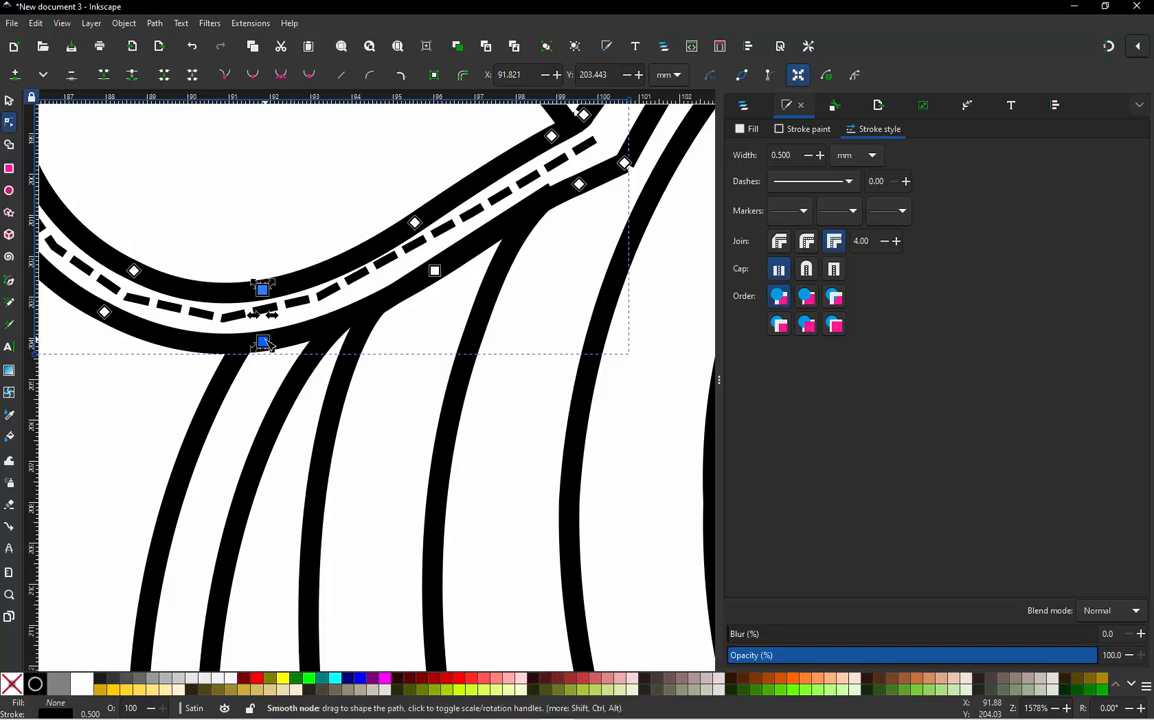
key(shift+c)
Break the lower wing's satin outline apart into separate rail pieces and clear the selection.
click(9, 101)
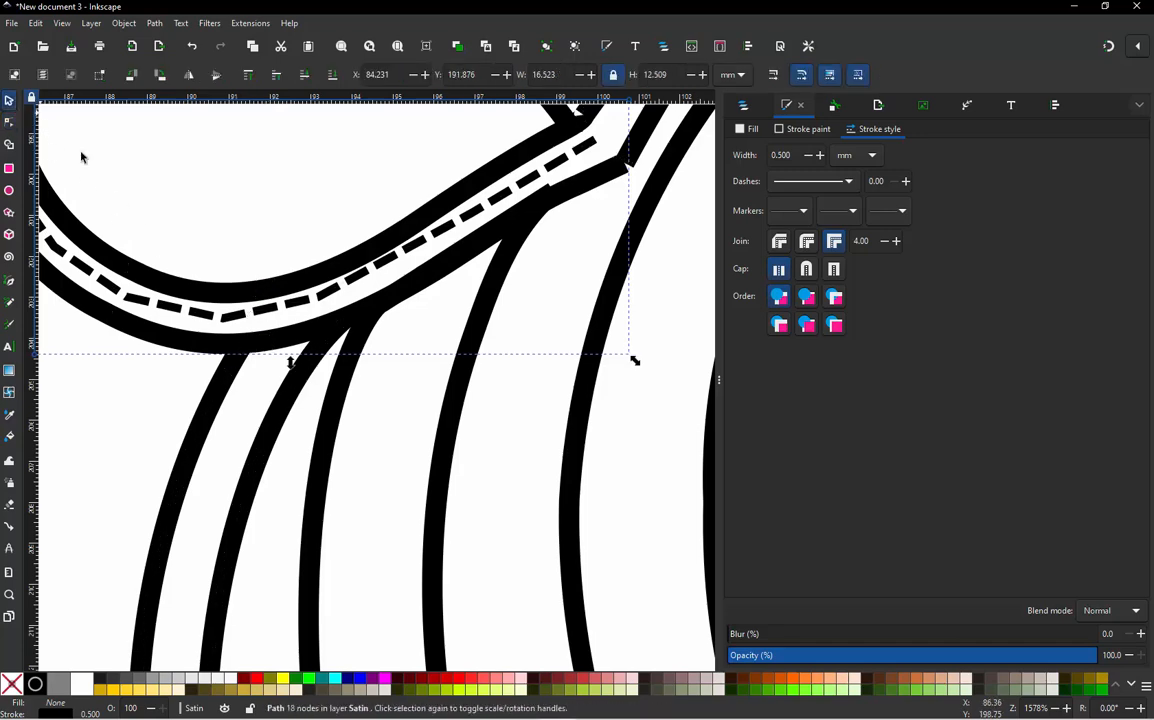
click(229, 249)
click(214, 294)
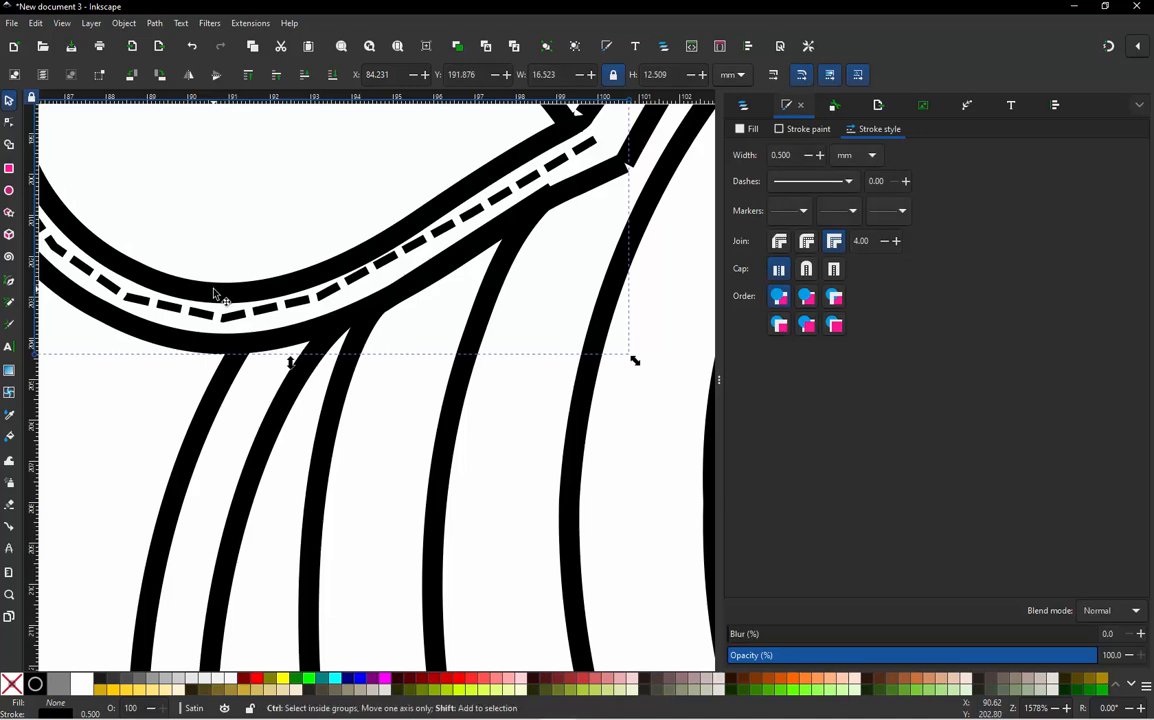
key(ctrl+shift+k)
click(240, 252)
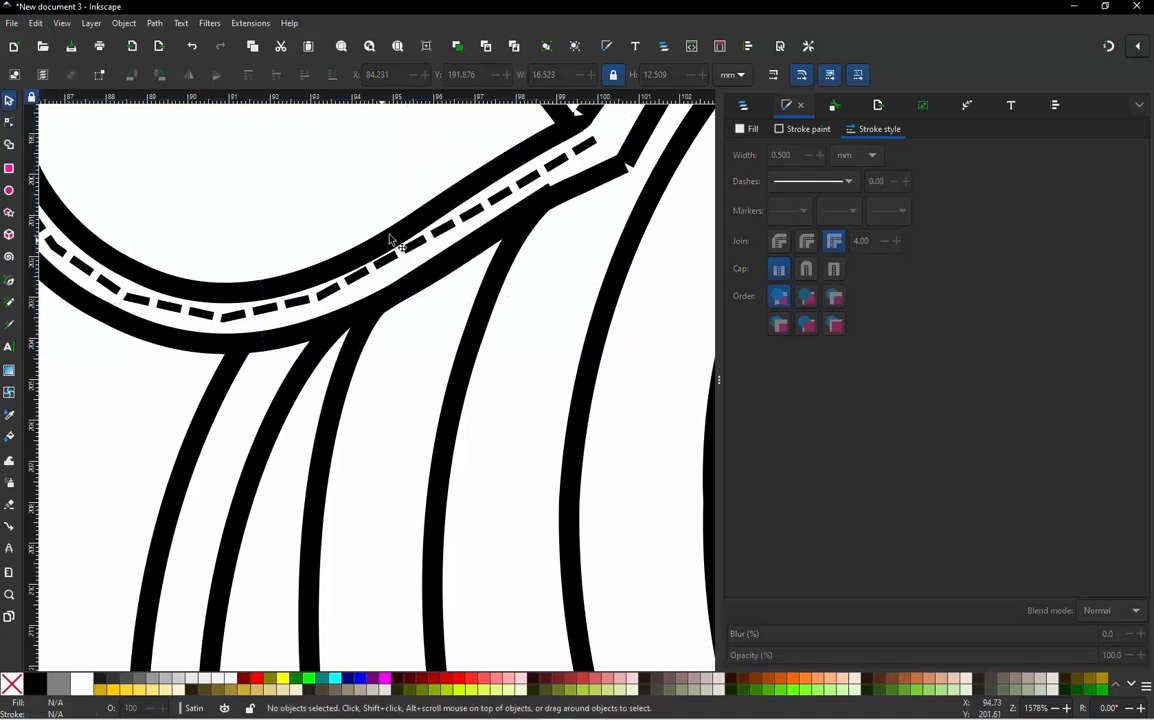
Move the inner and outer rail pieces aside to check that they are separate, and undo the moves.
drag(505, 168, 466, 147)
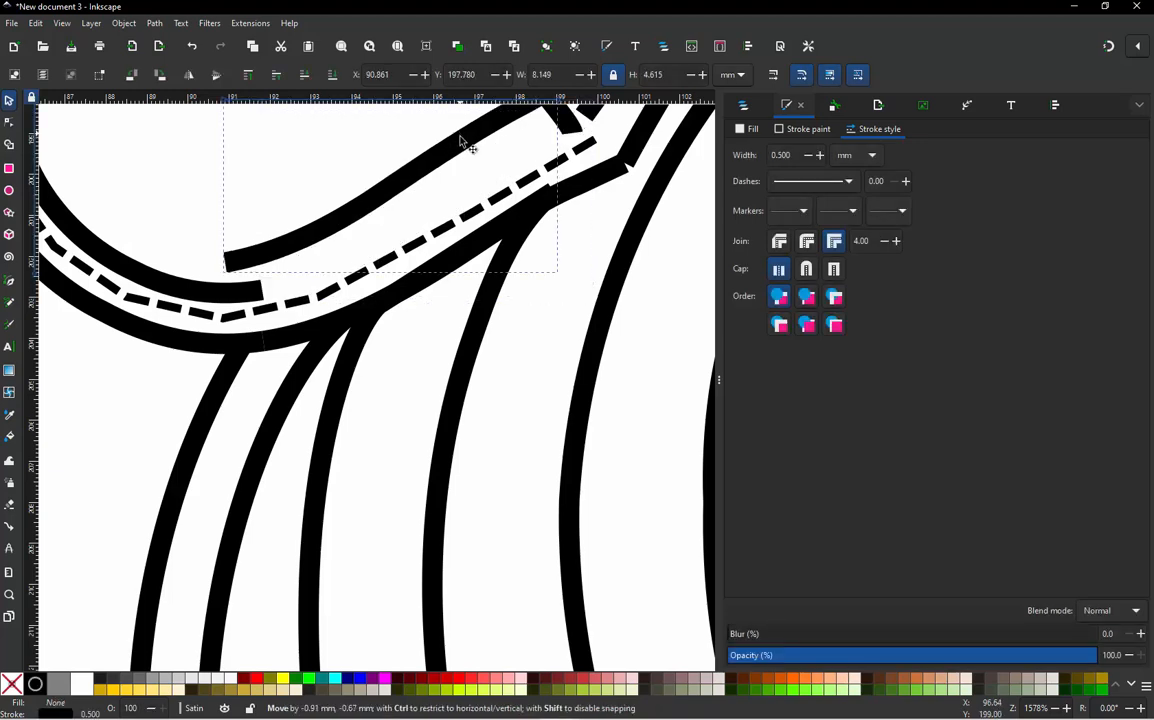
drag(512, 229, 528, 265)
key(ctrl+z)
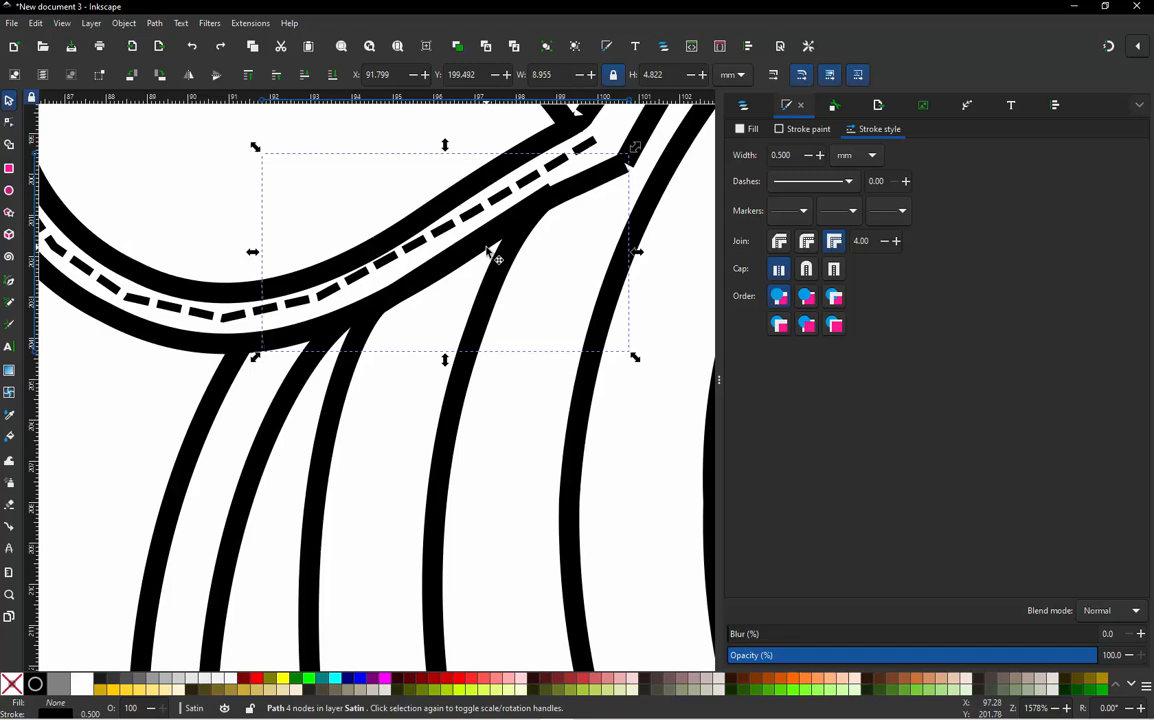
Combine the inner and outer rail pieces around the lower wing's outer tip into one satin path.
key(ctrl)
shift+click(106, 316)
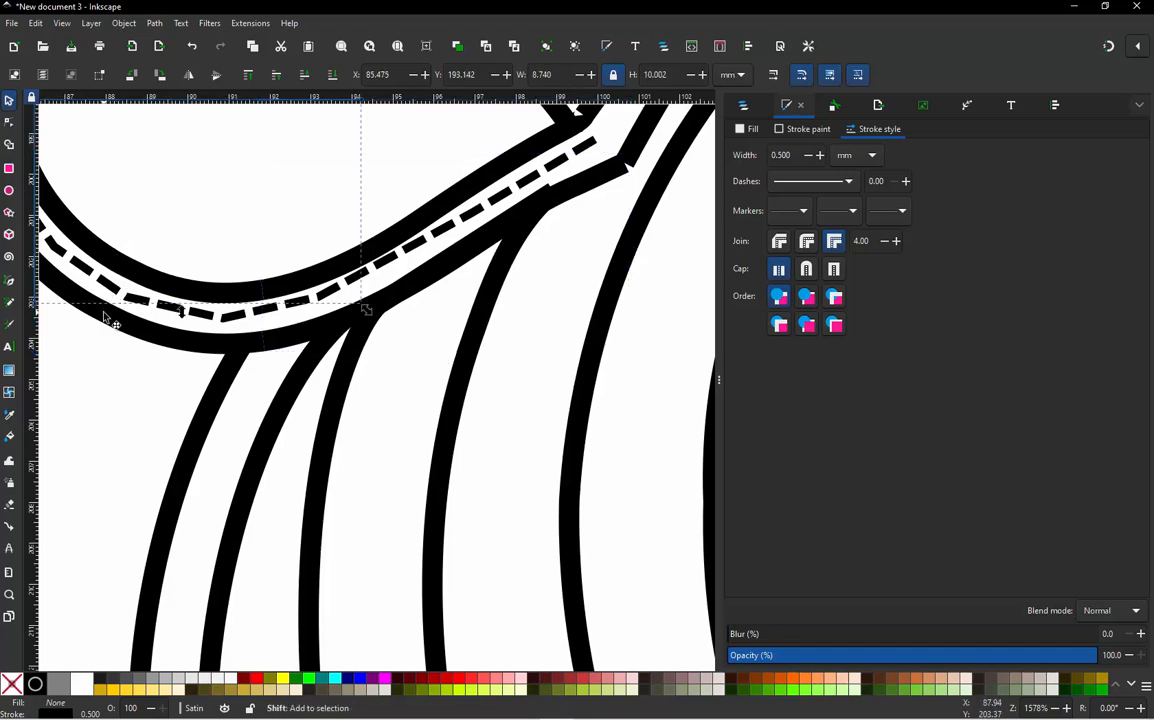
click(104, 316)
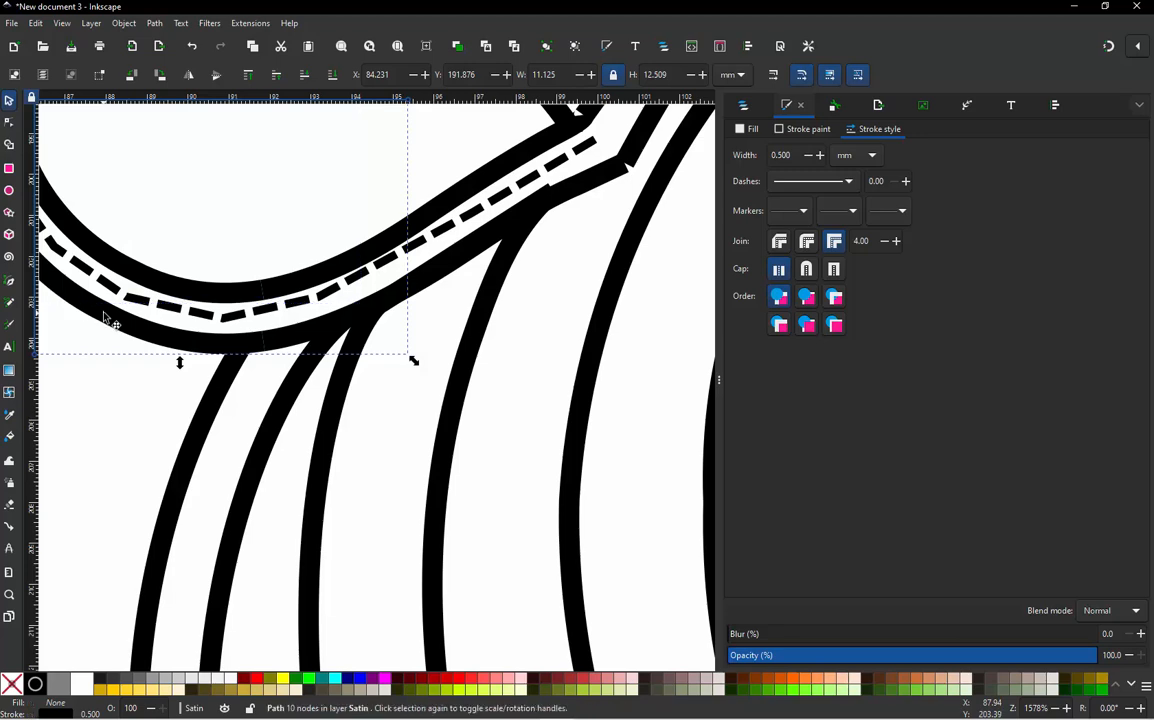
Reorder the objects so that the lower wing's outer-tip satin path sits below path89, directly above the dashed running-stitch path.
click(745, 107)
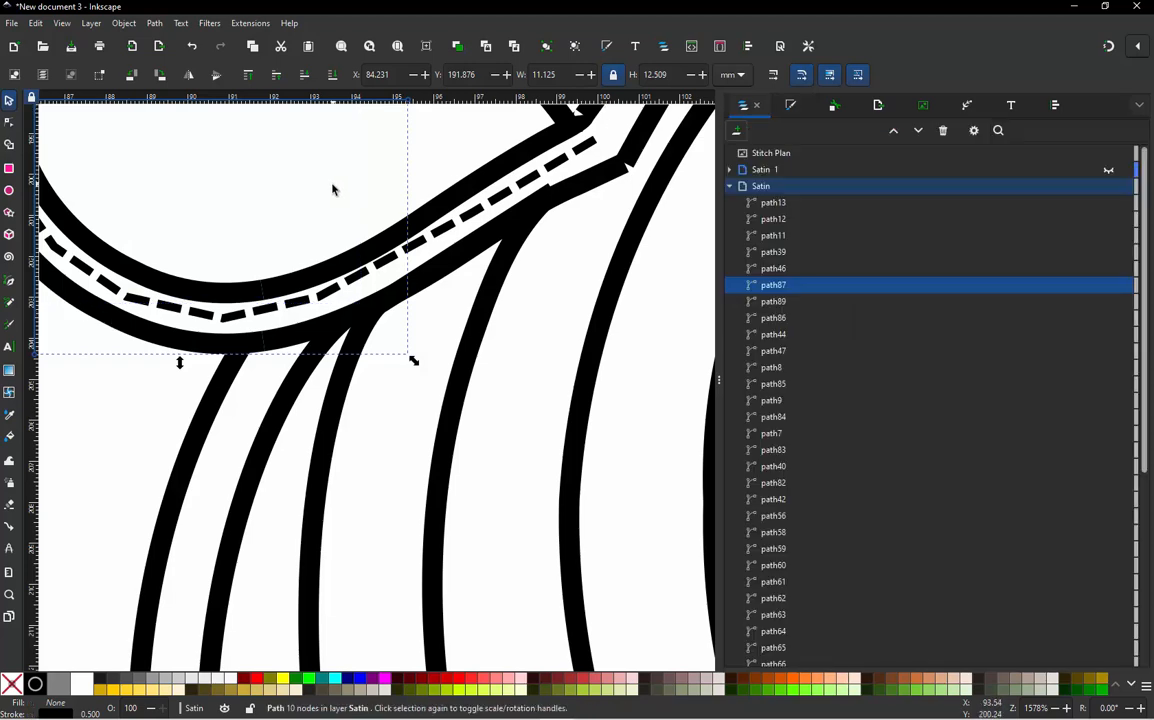
click(302, 234)
scroll(304, 355, down, 2)
scroll(322, 275, up, 1)
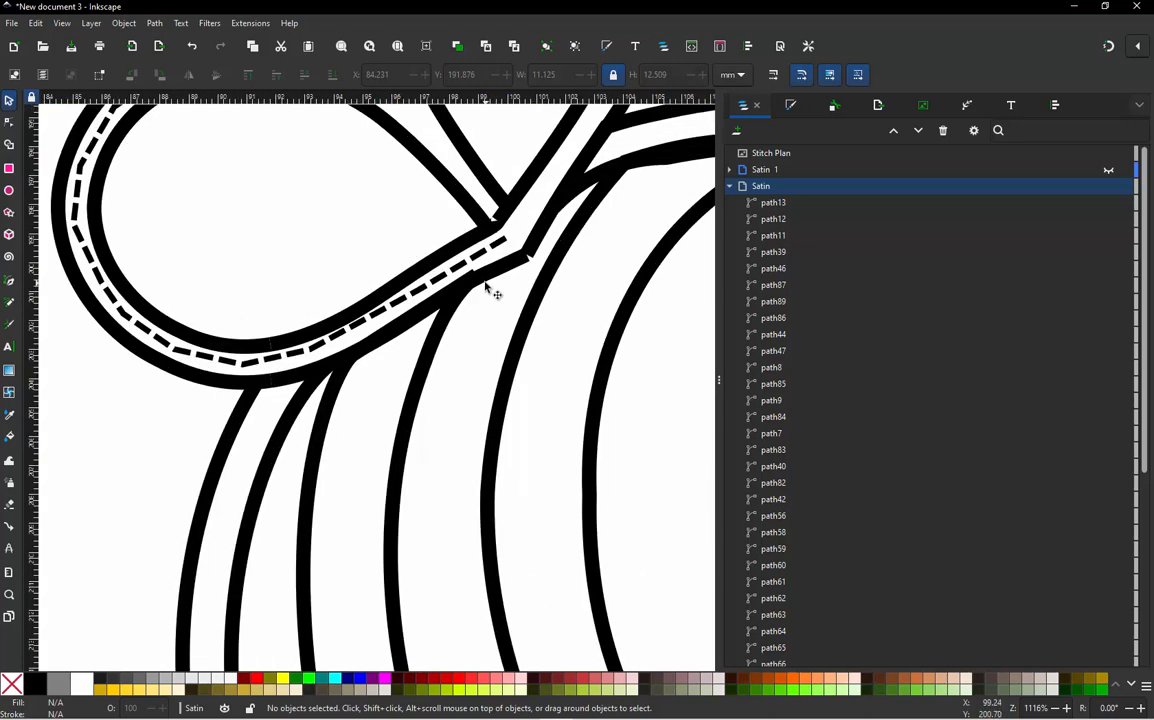
click(497, 262)
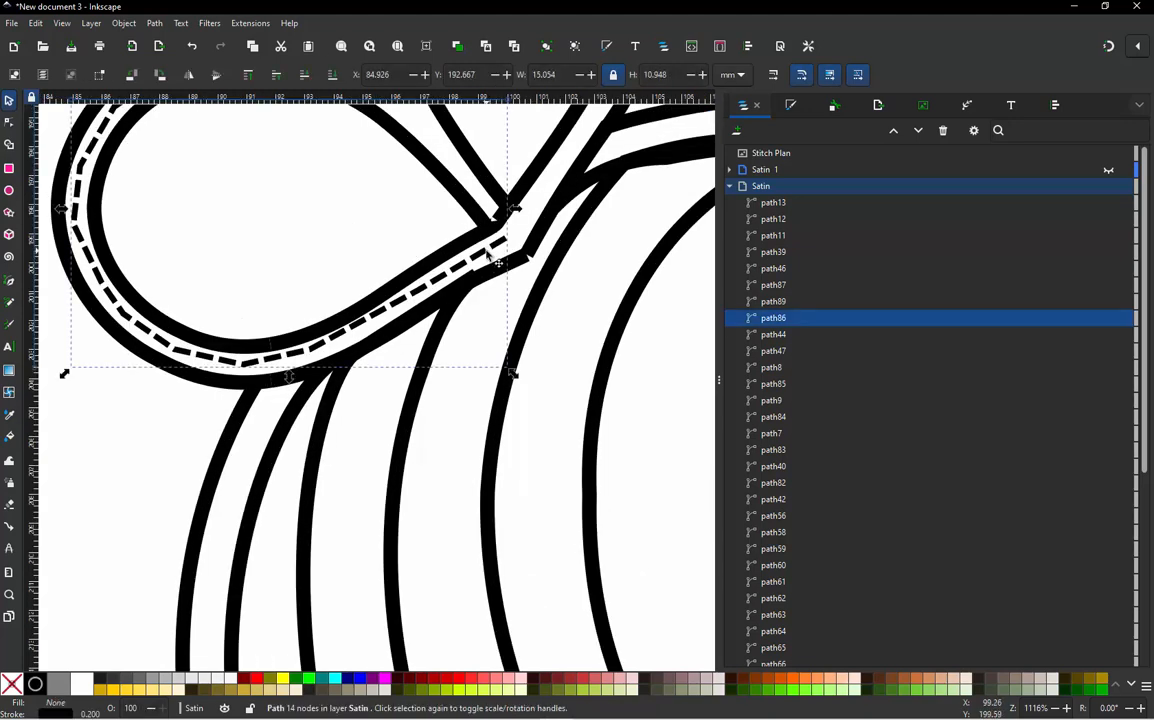
scroll(171, 326, down, 1)
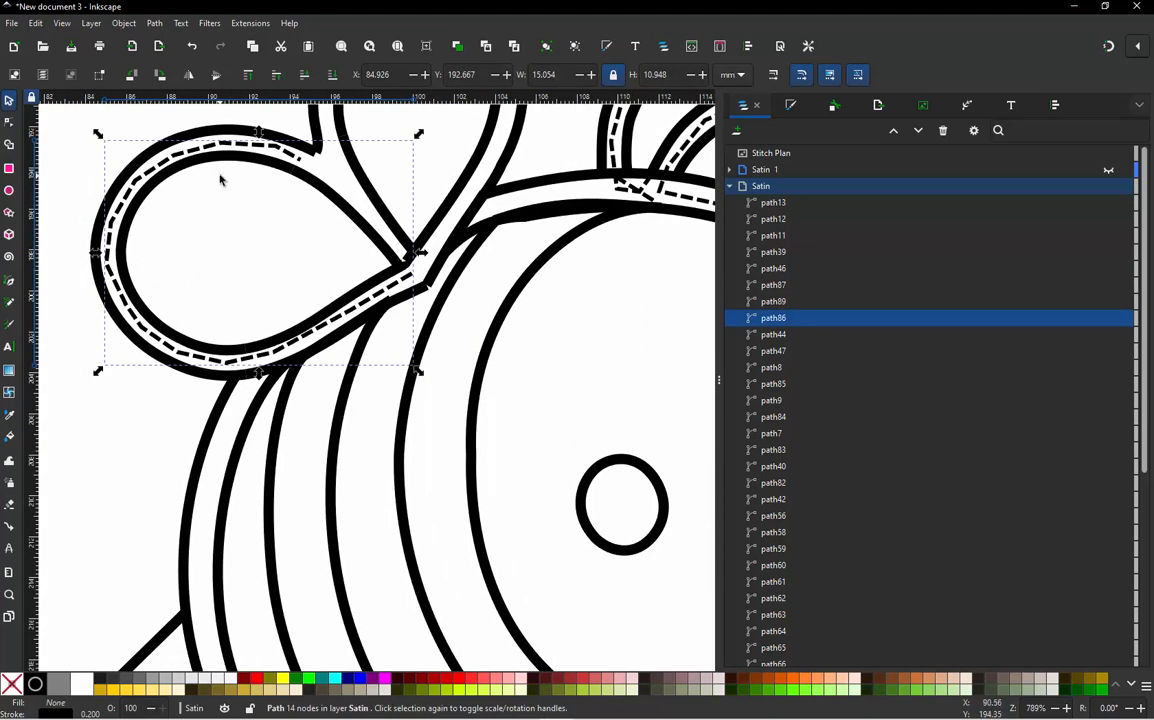
click(273, 139)
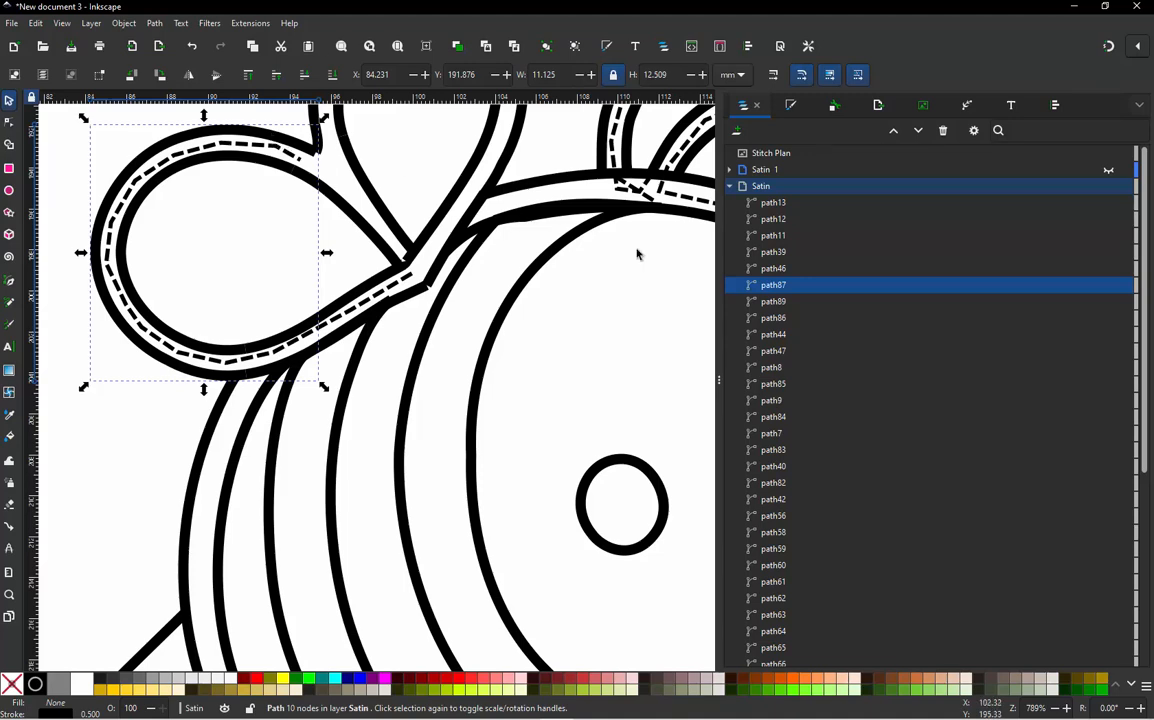
drag(798, 290, 805, 317)
click(778, 319)
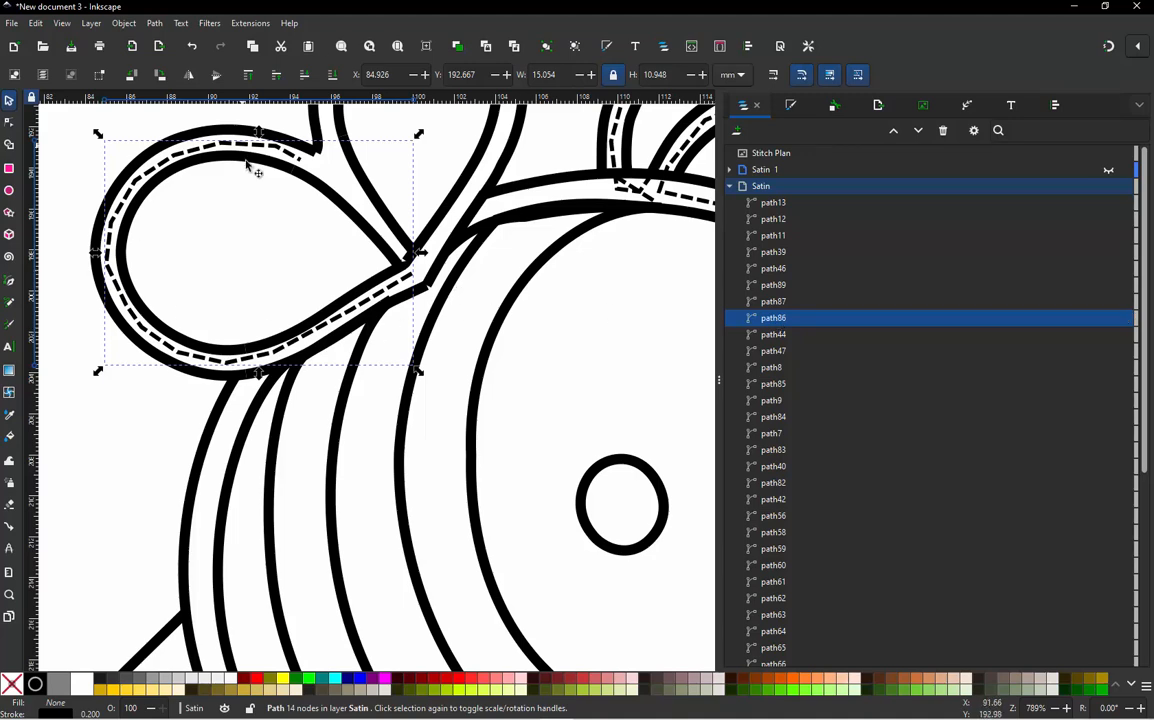
Set the lower wing's outer-tip path to a custom satin column instead of running stitch, enable swapped rails and apply the parameters.
click(788, 305)
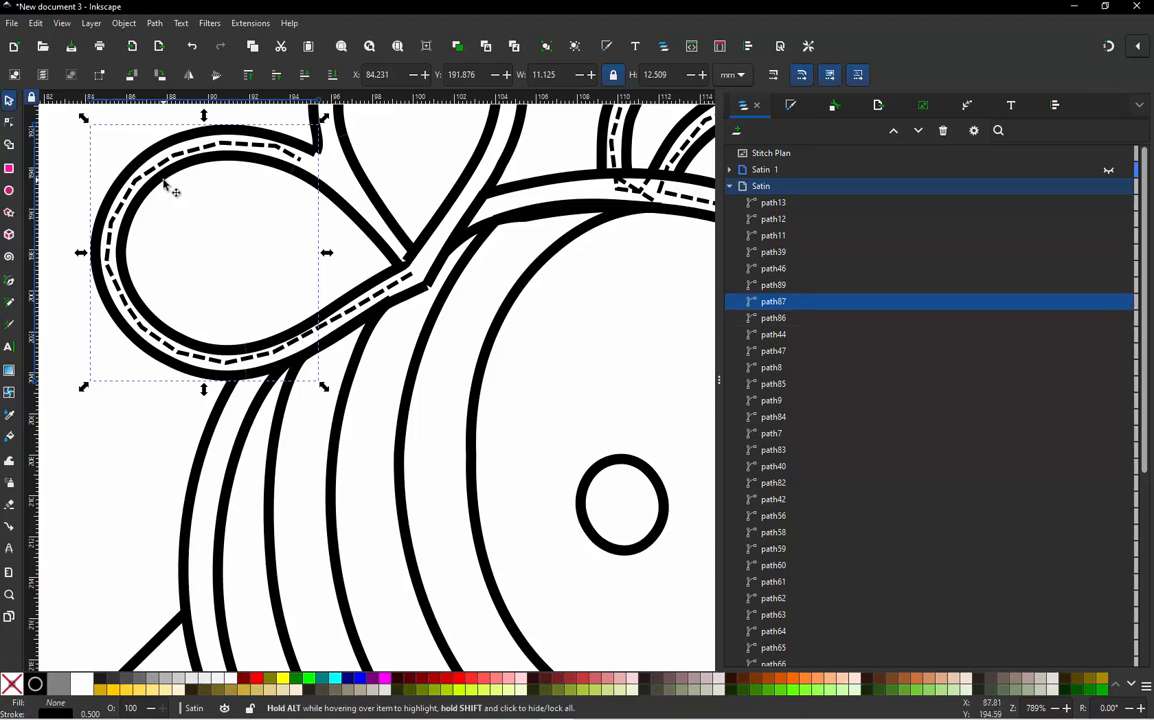
key(ctrl+shift+p)
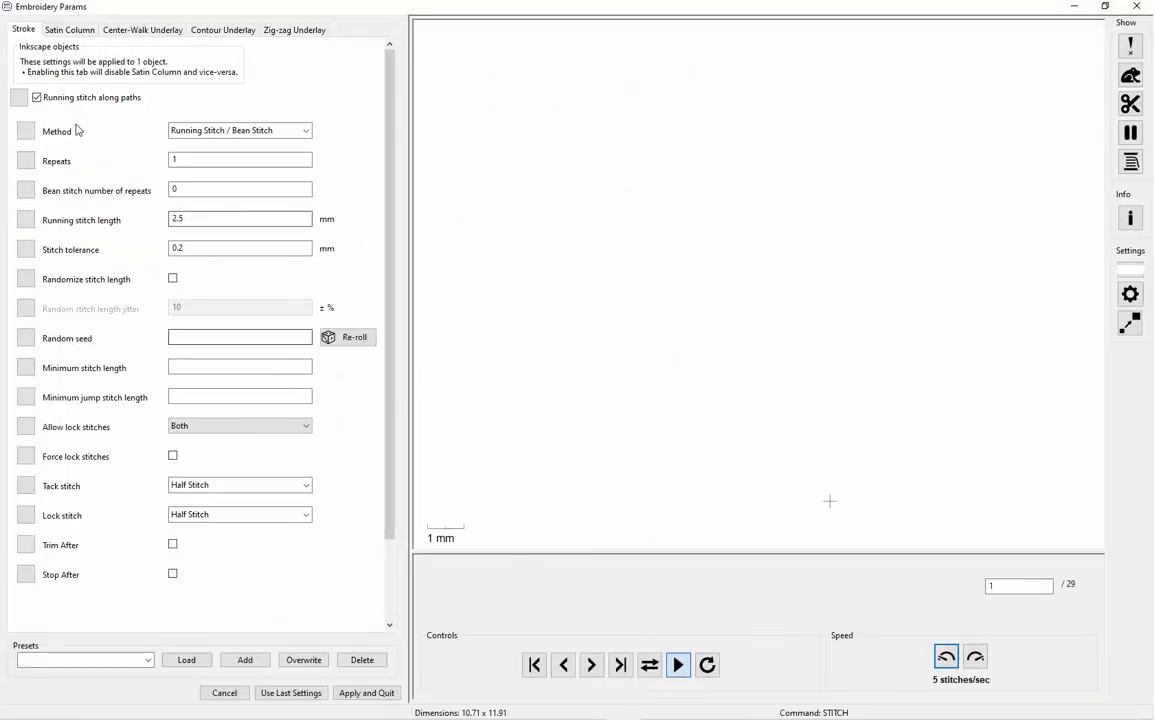
click(37, 97)
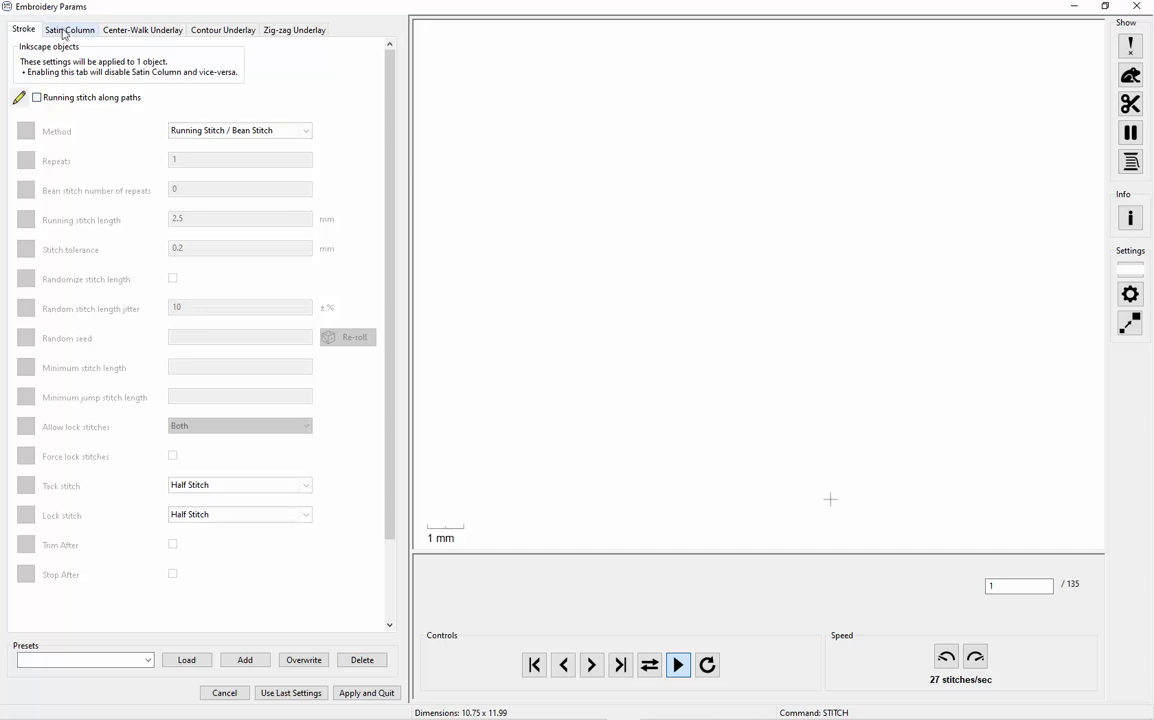
click(64, 35)
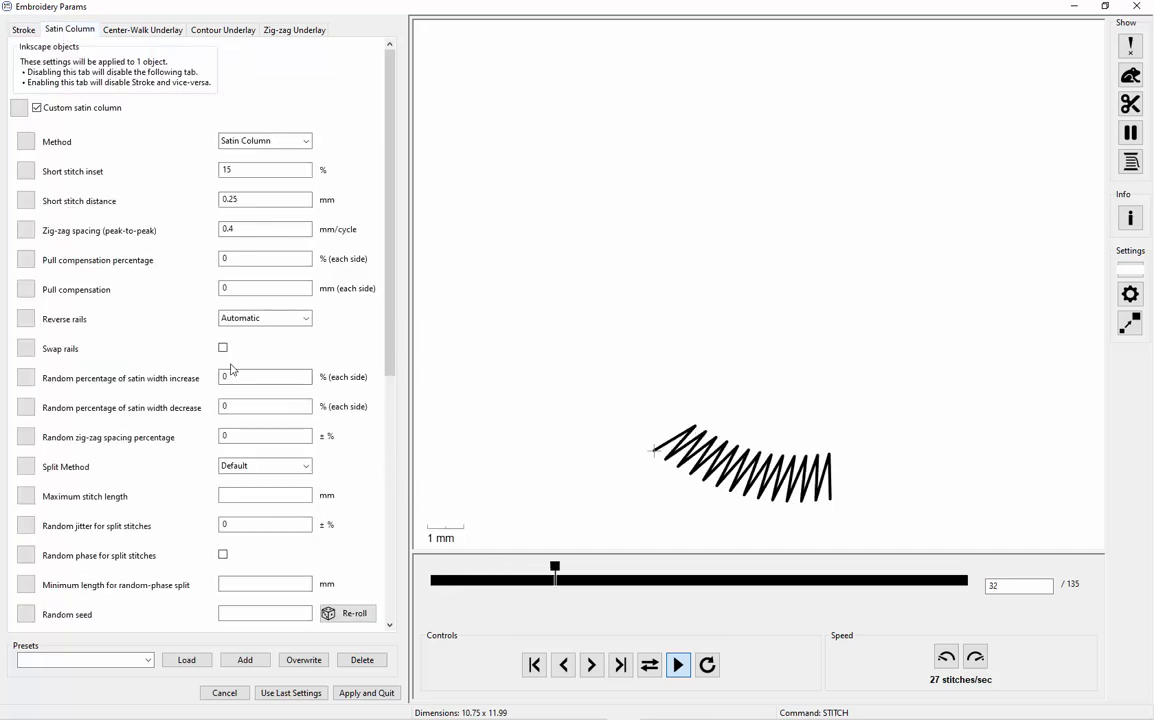
click(223, 347)
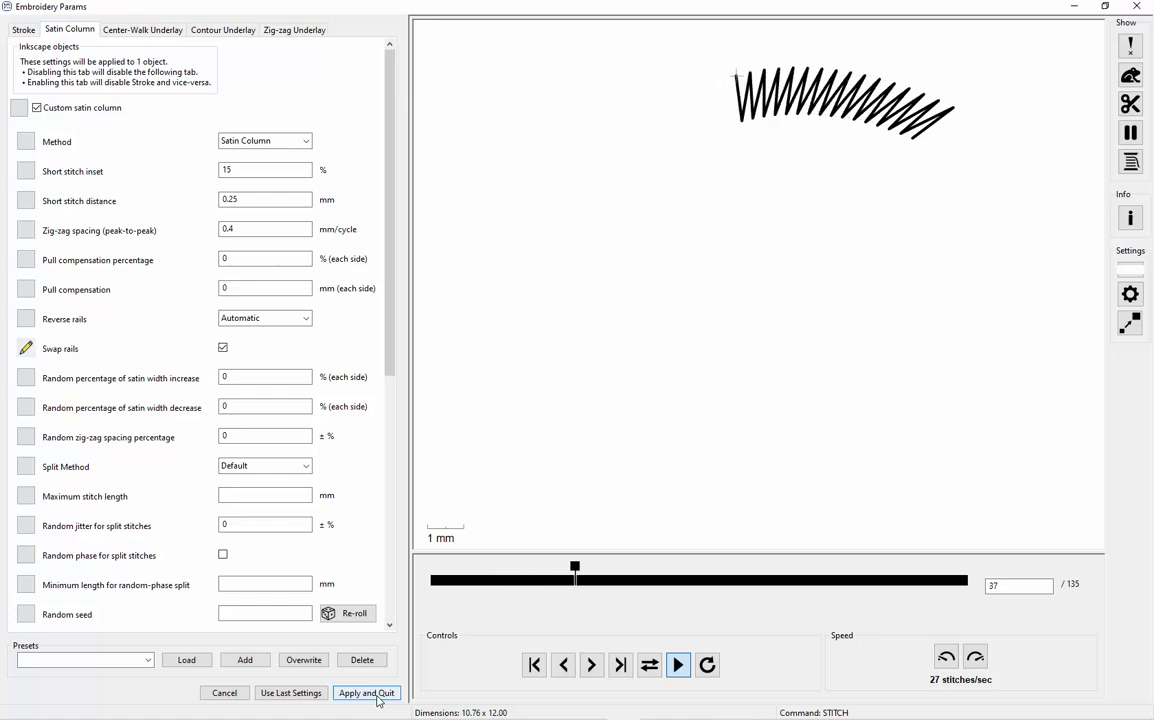
click(377, 697)
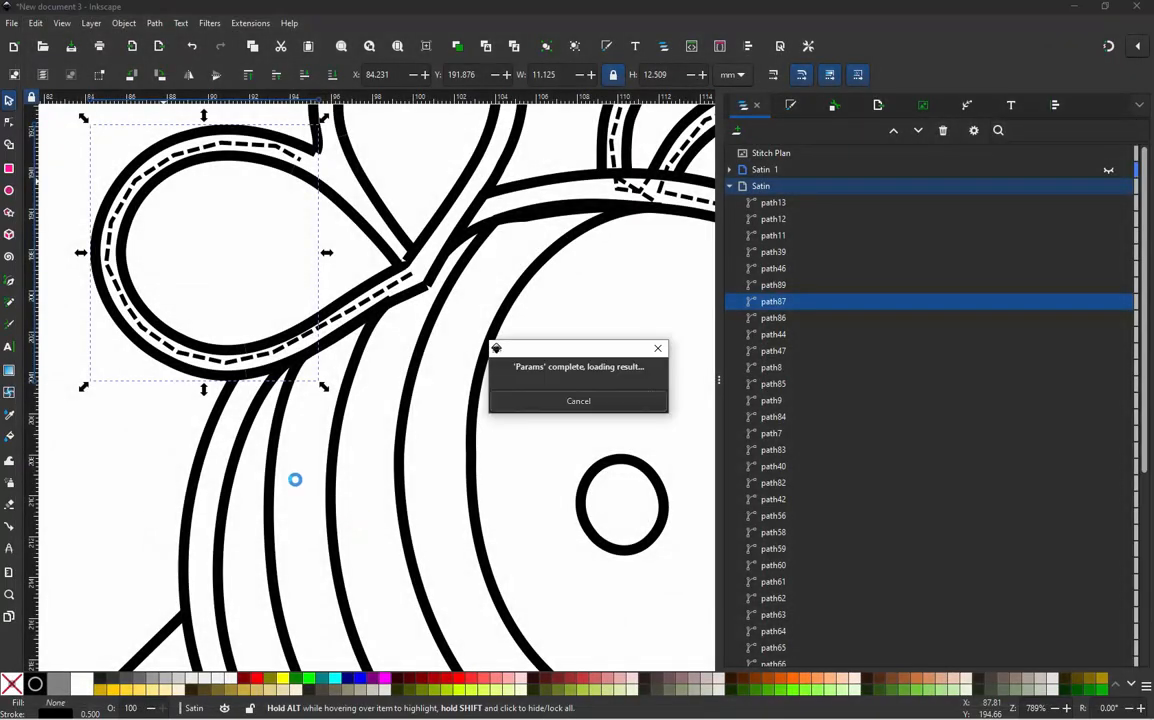
click(139, 457)
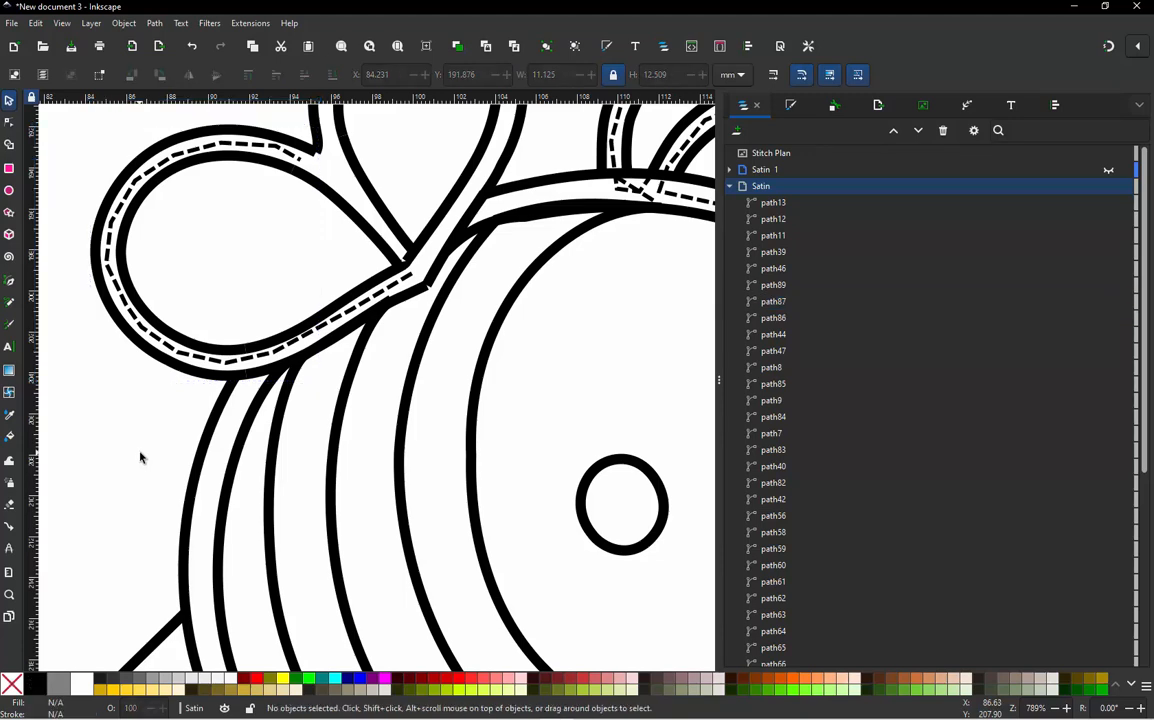
Try to convert the jump between the outer-tip satin and the short inner rail piece path89 into a stroke with Jump Stitch to Stroke.
click(327, 349)
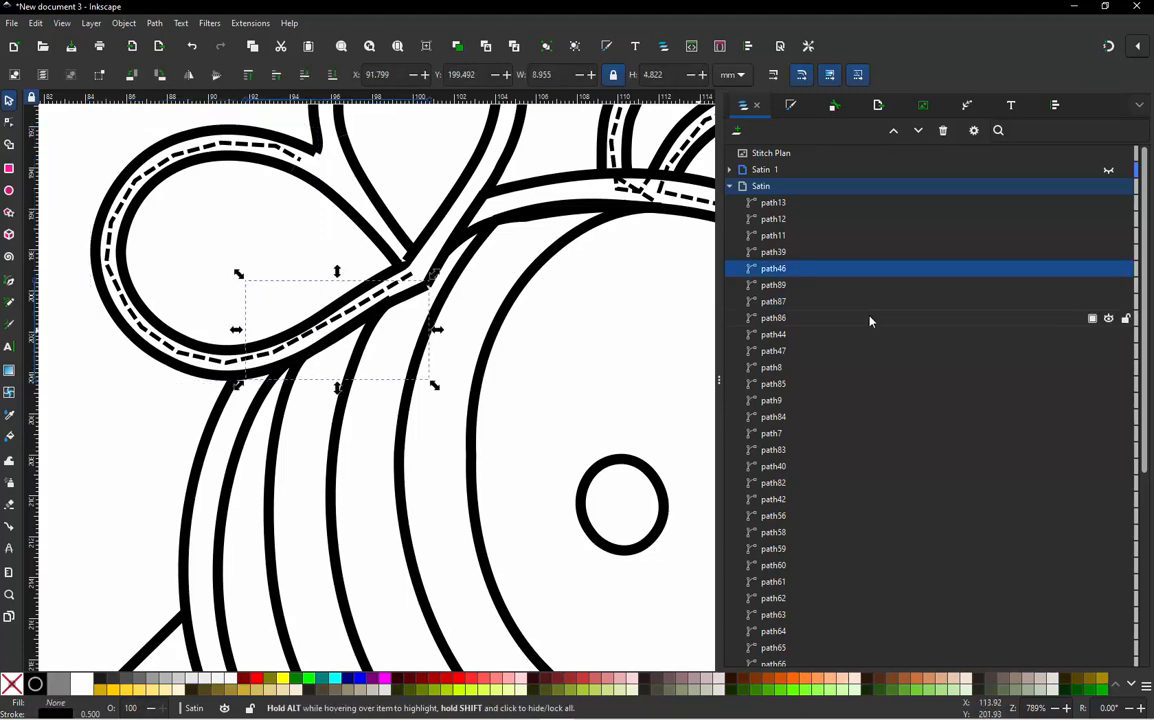
click(778, 320)
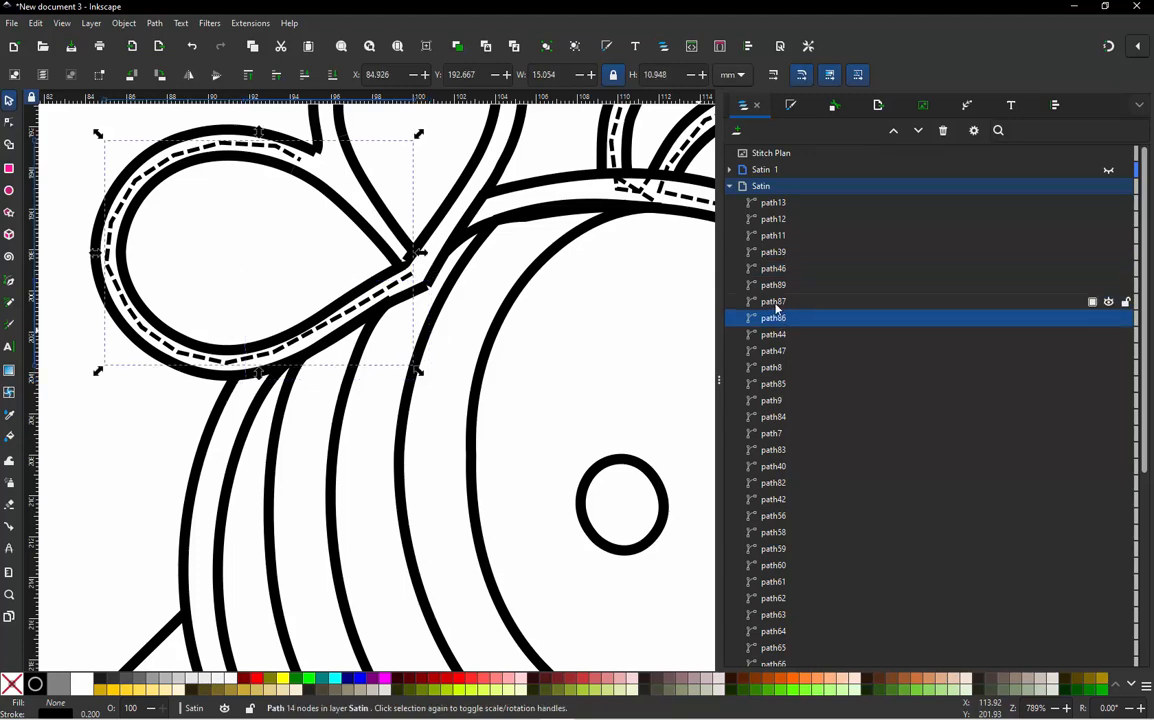
click(772, 302)
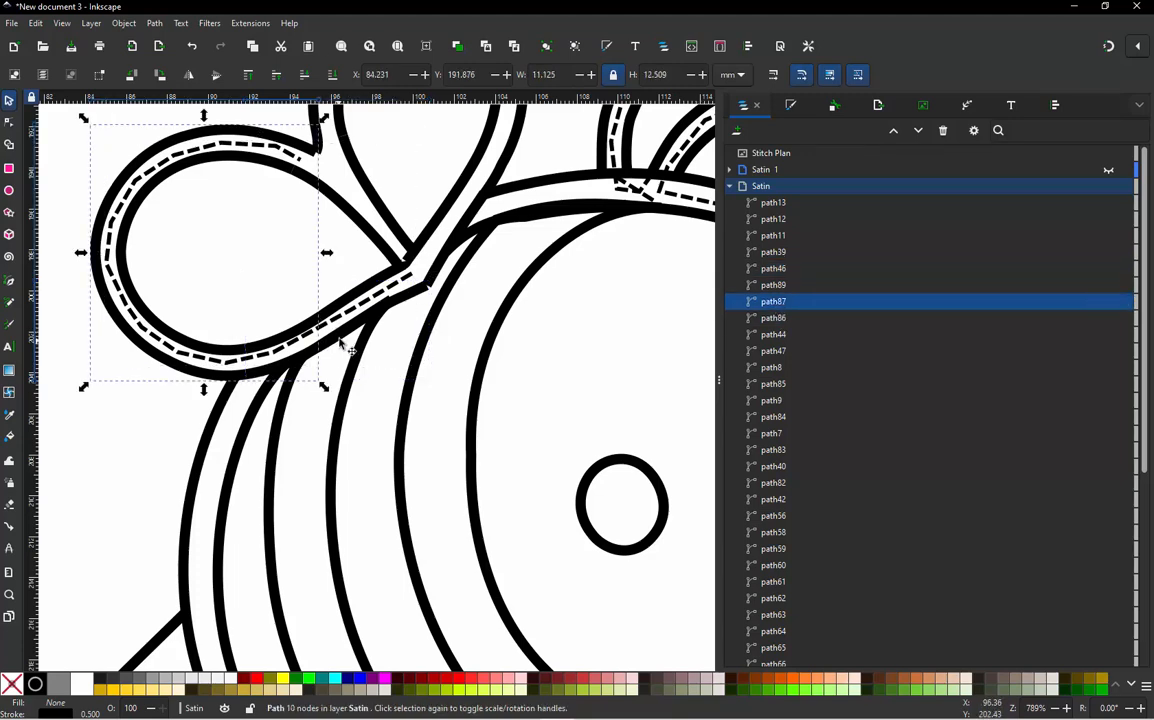
click(362, 295)
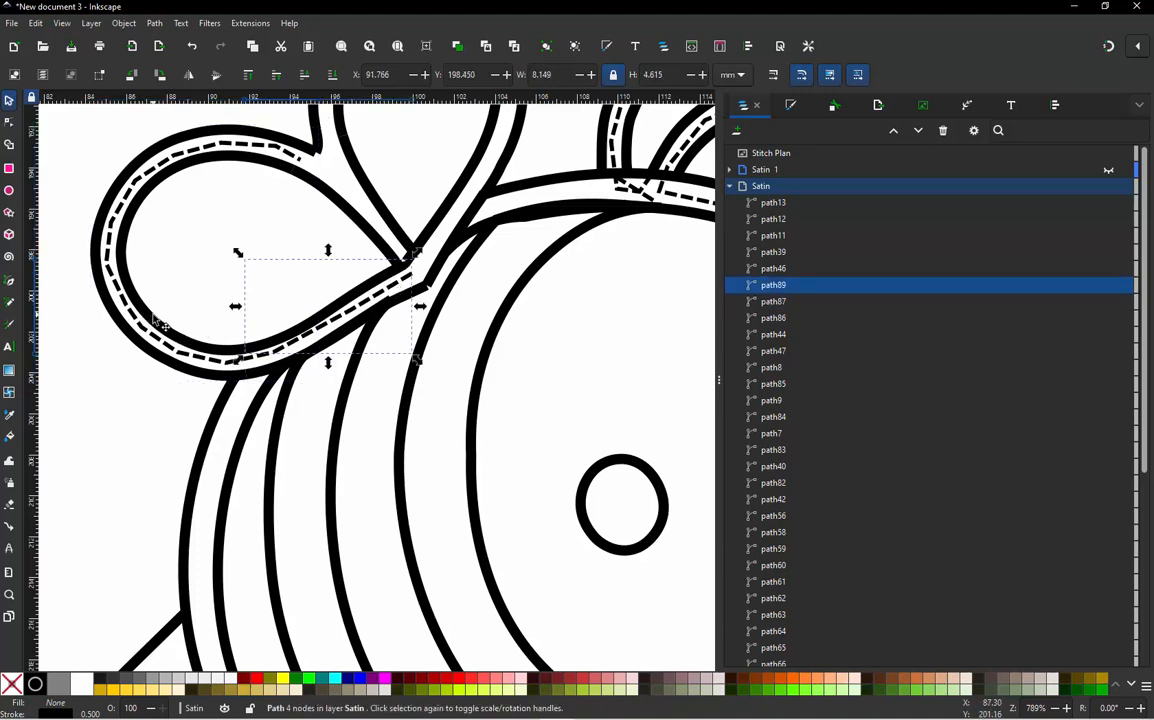
click(371, 291)
shift+click(380, 288)
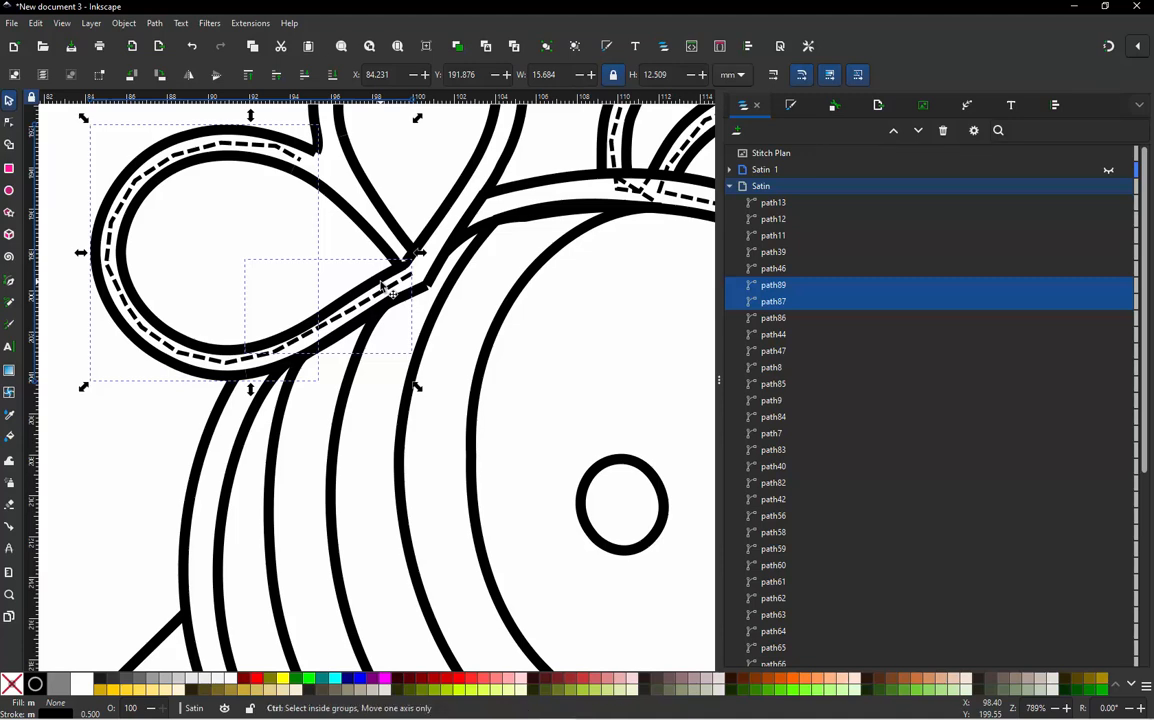
key(ctrl+alt+j)
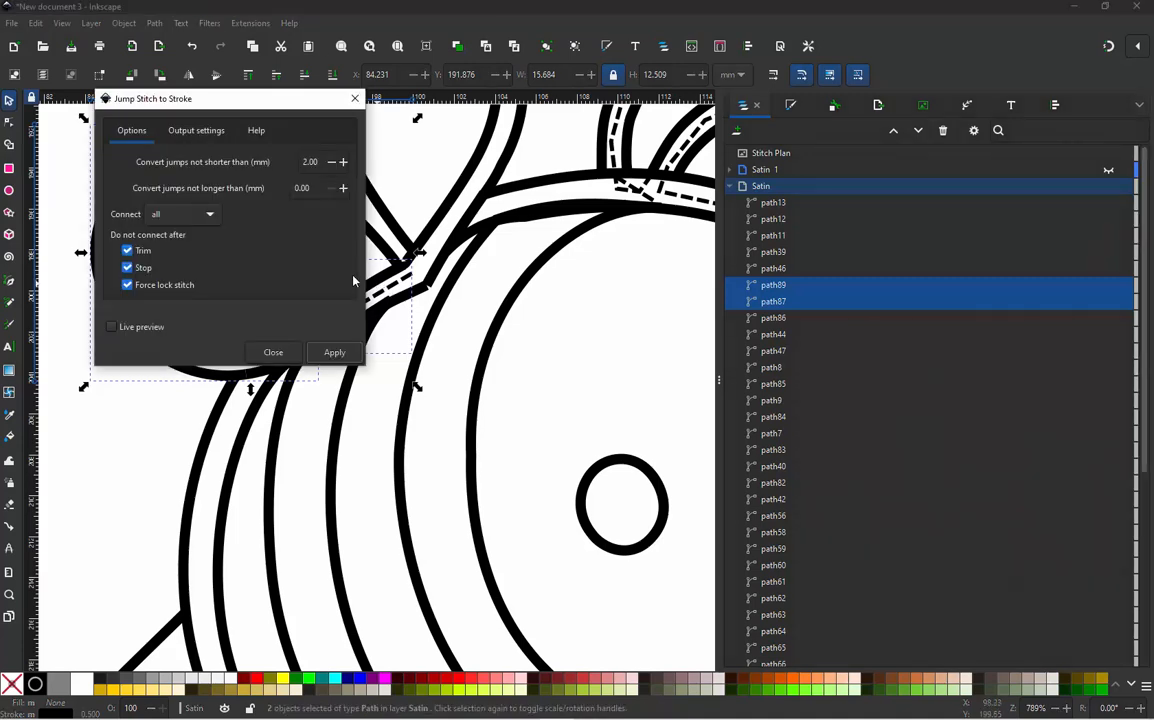
click(341, 354)
click(273, 353)
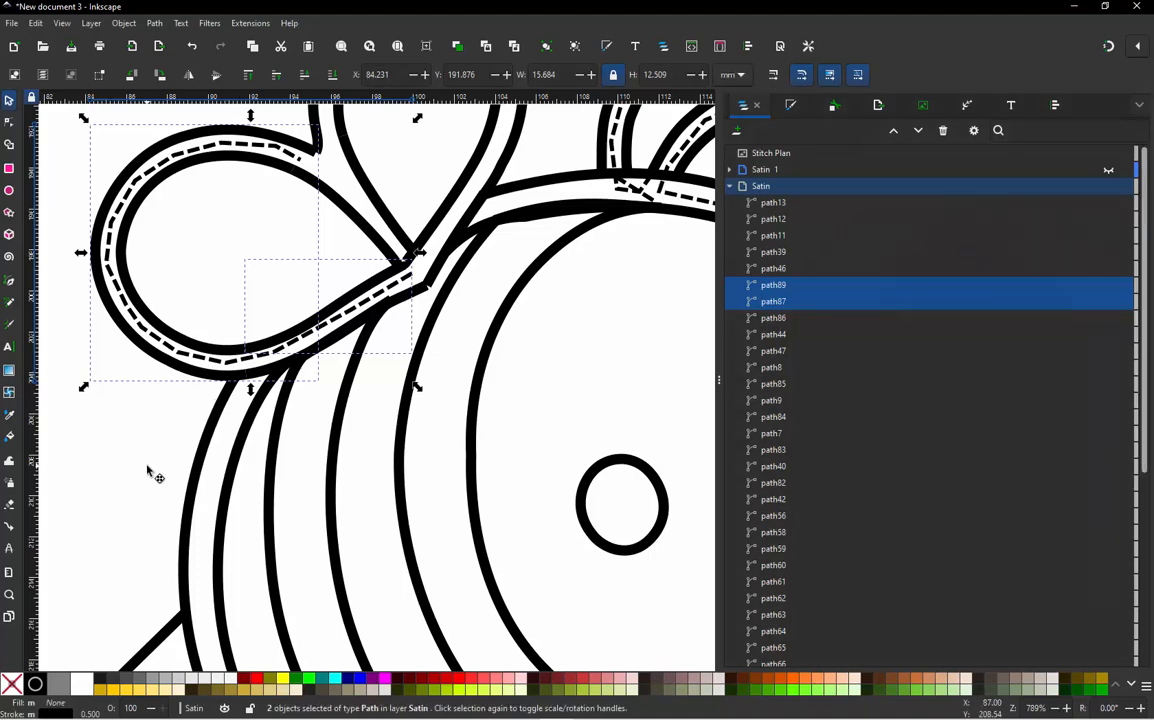
click(200, 387)
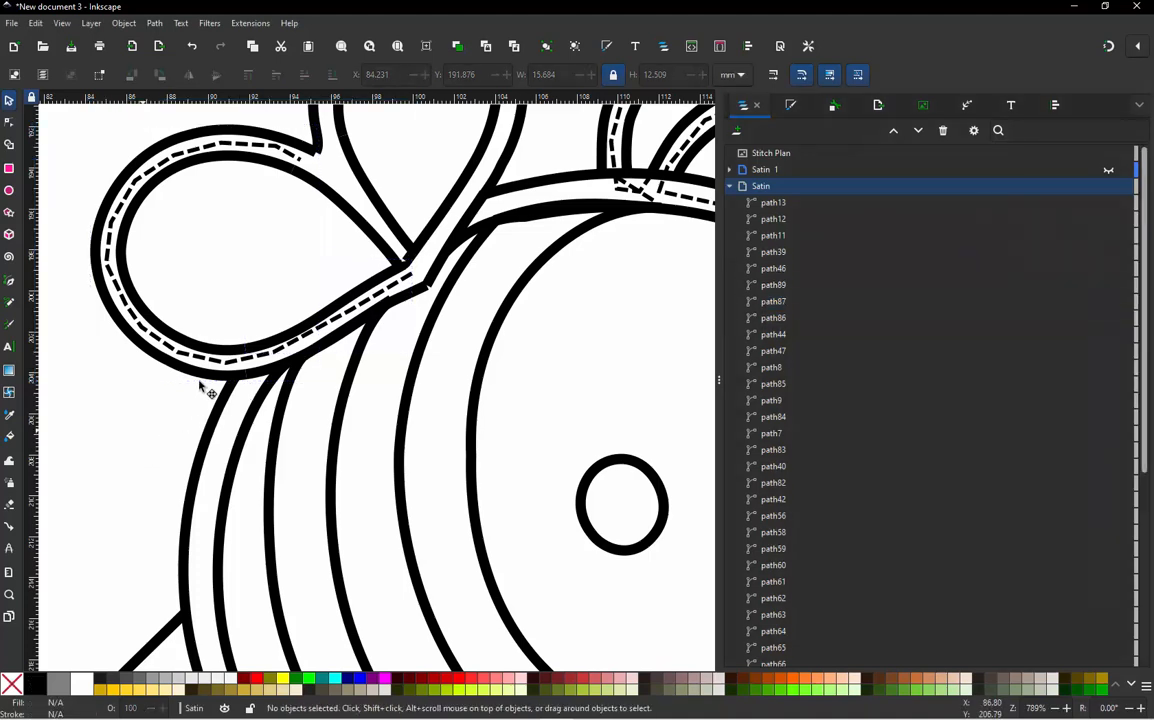
Check the embroidery parameters of the short inner rail piece near the body outline and close them without applying.
click(378, 285)
key(ctrl+alt+q)
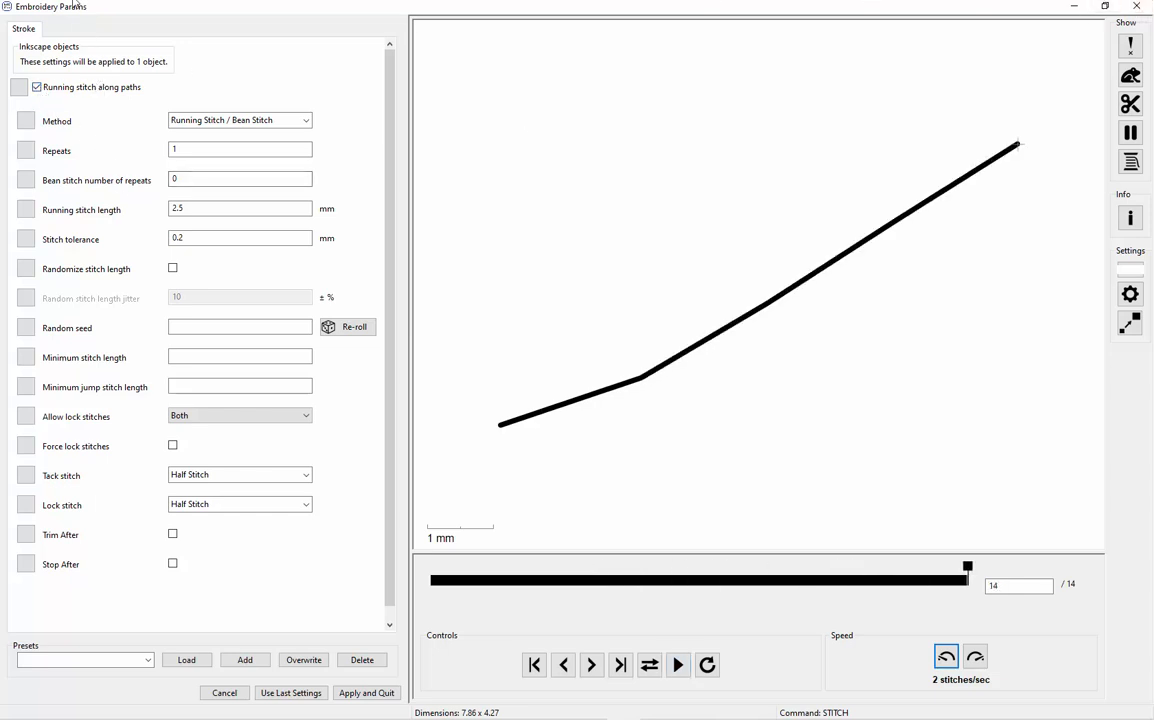
click(1138, 7)
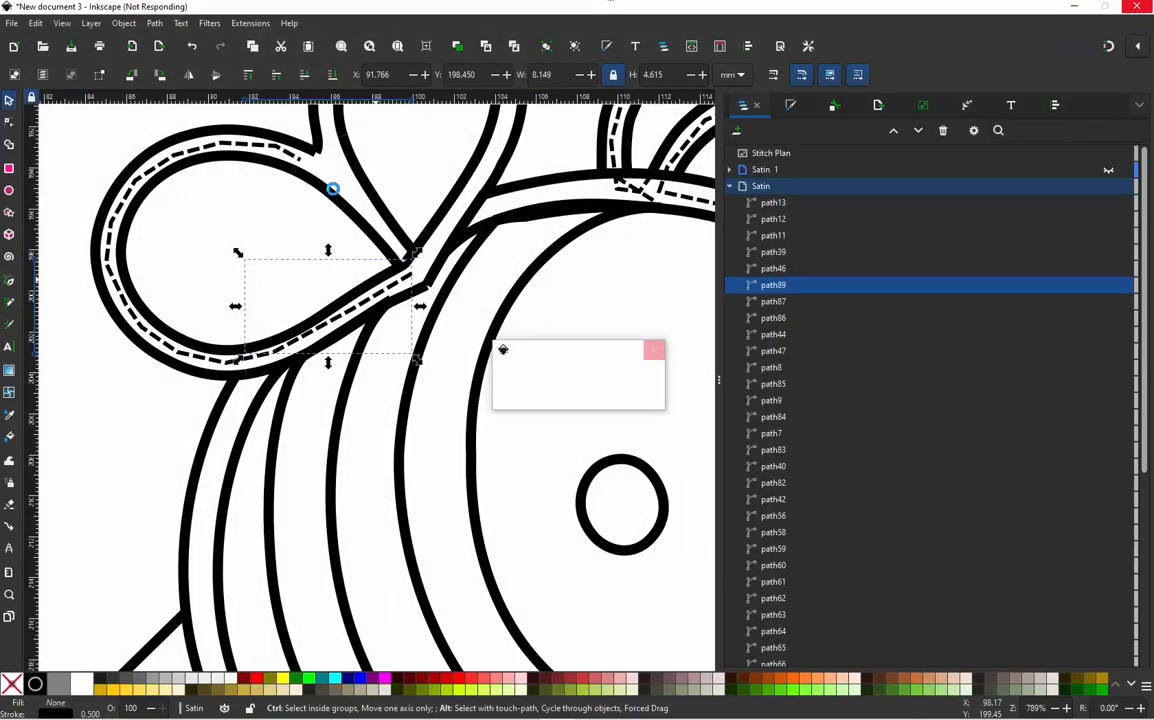
click(303, 267)
Combine the short inner and outer rail pieces at the lower wing's body end into one path.
click(385, 273)
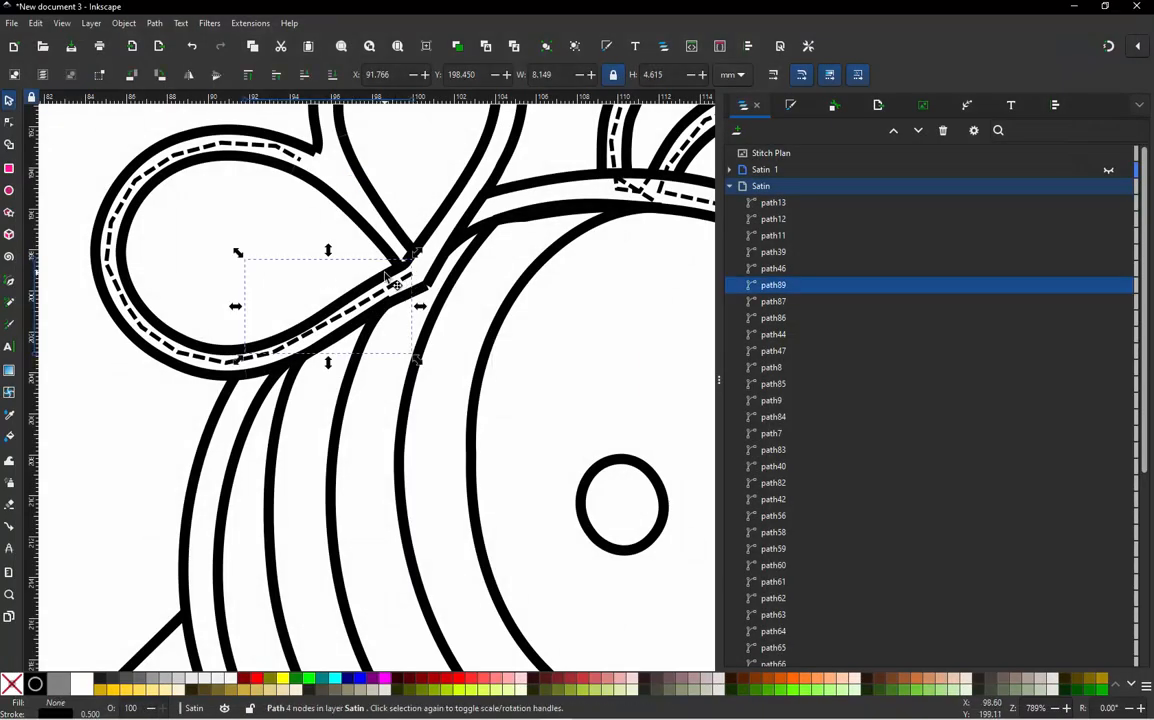
drag(383, 274, 309, 240)
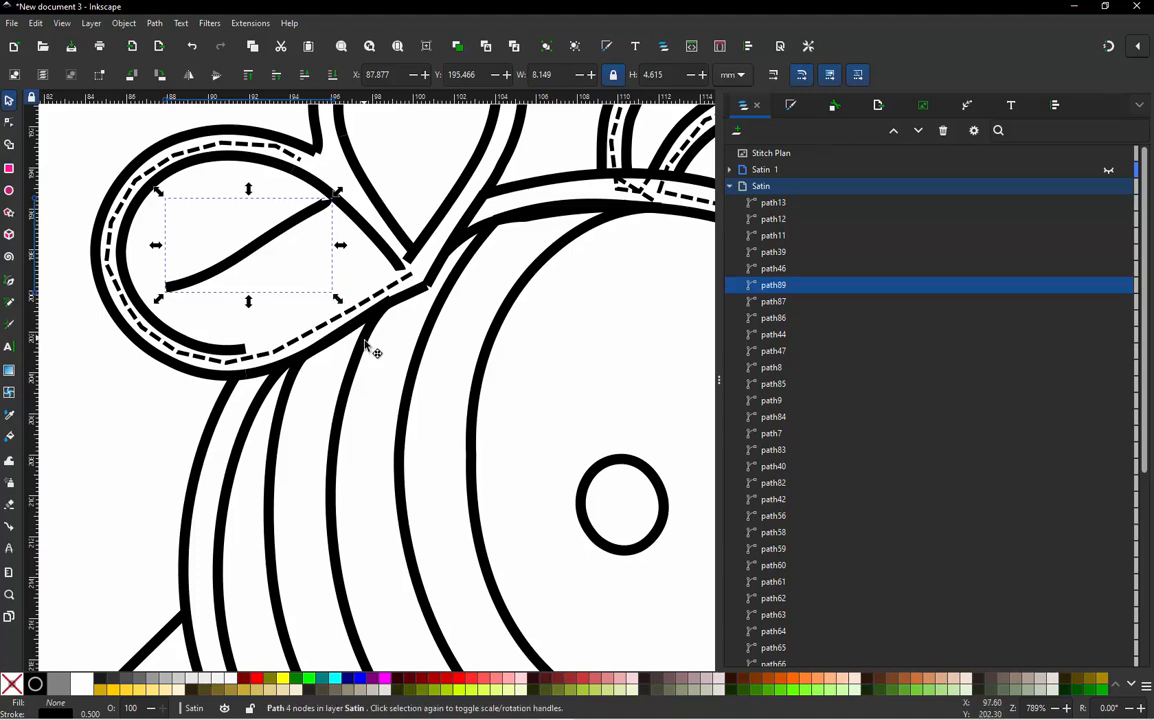
key(ctrl+z)
shift+click(262, 379)
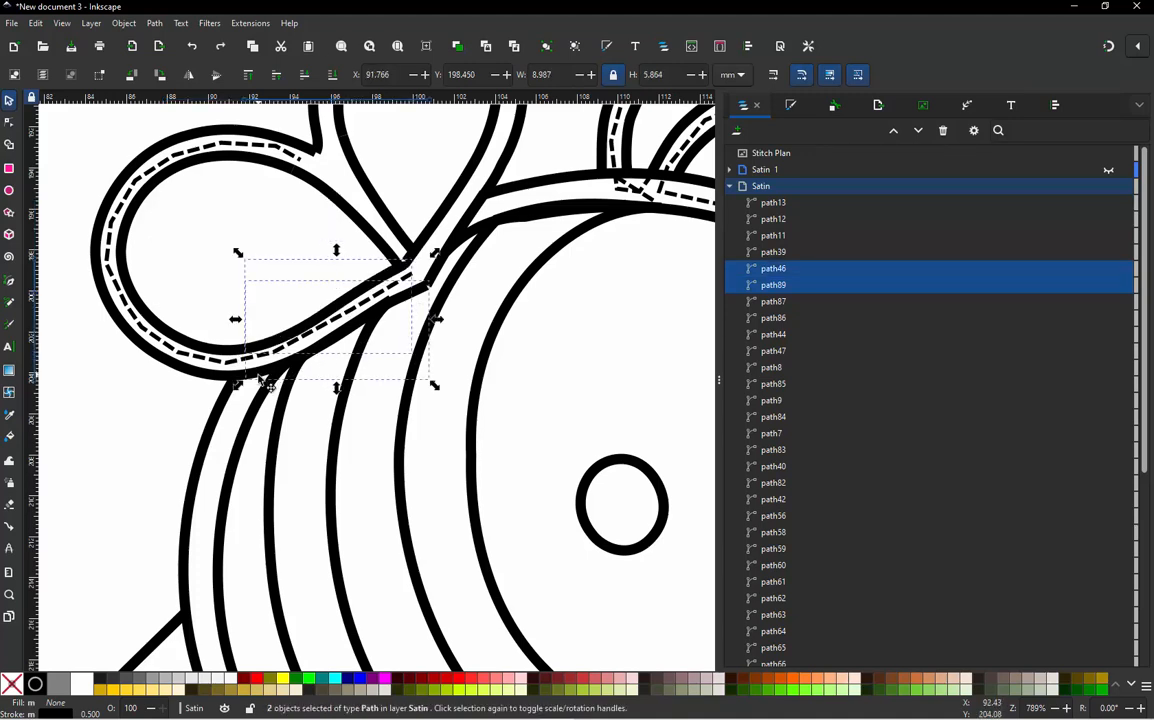
key(Delete)
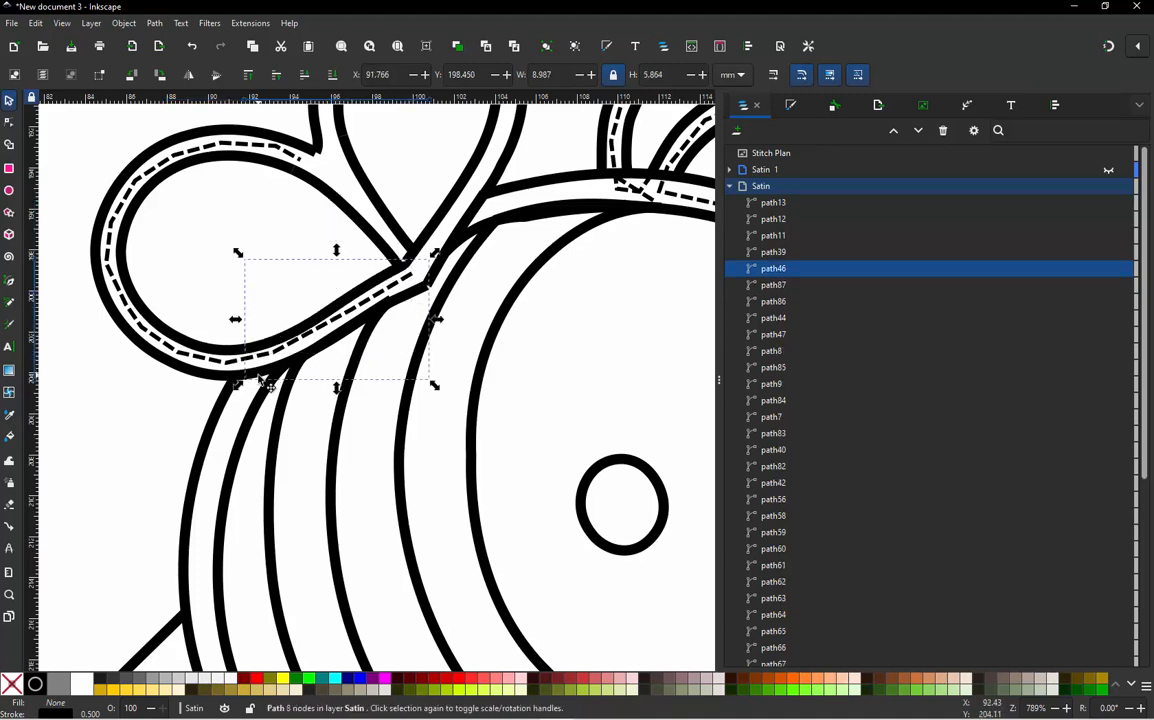
Set the combined body-end path to a custom satin column instead of running stitch and apply the parameters.
key(ctrl+alt+p)
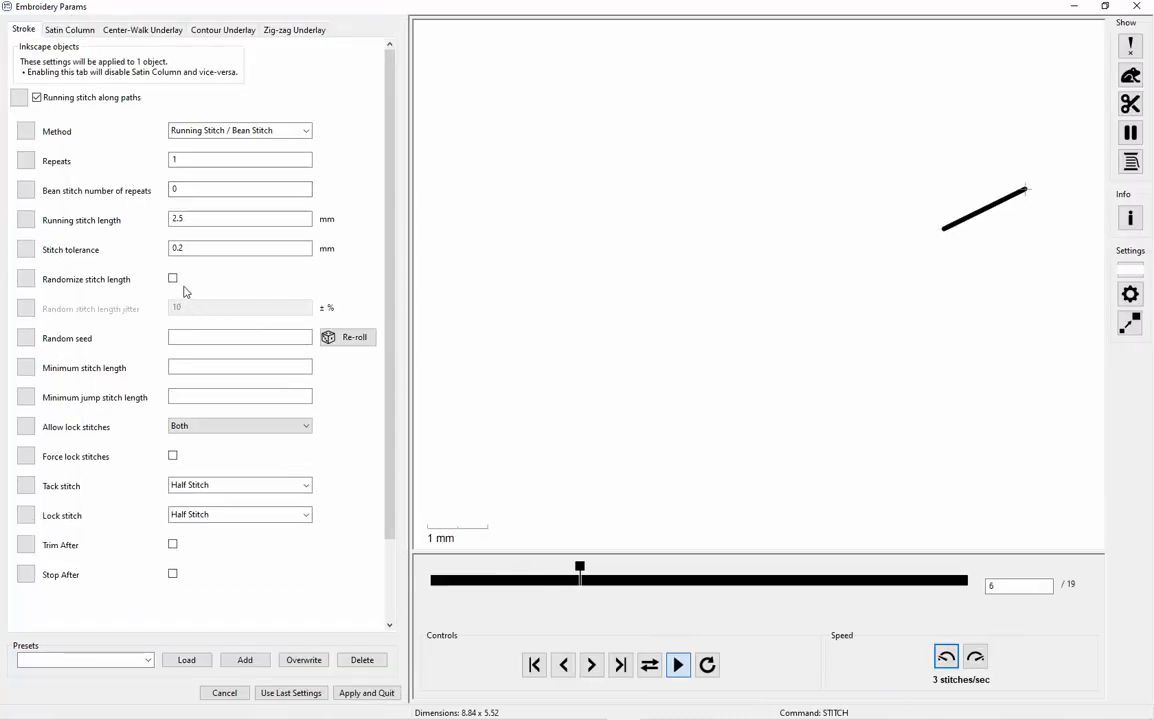
click(37, 97)
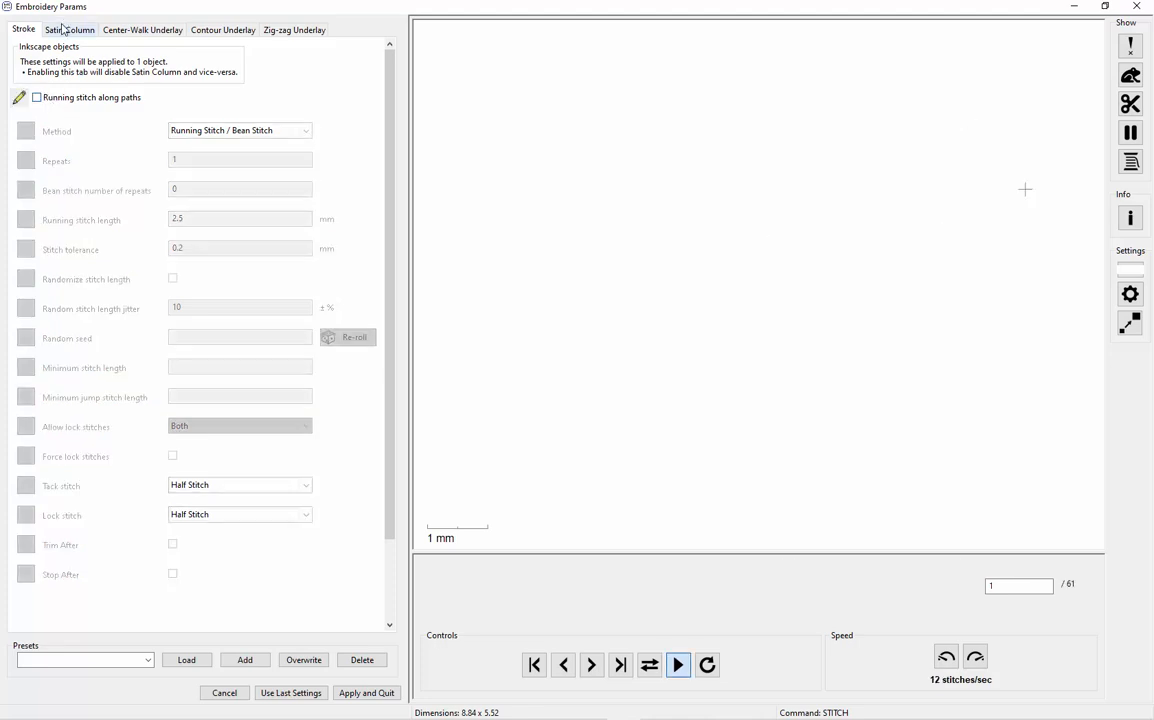
click(64, 29)
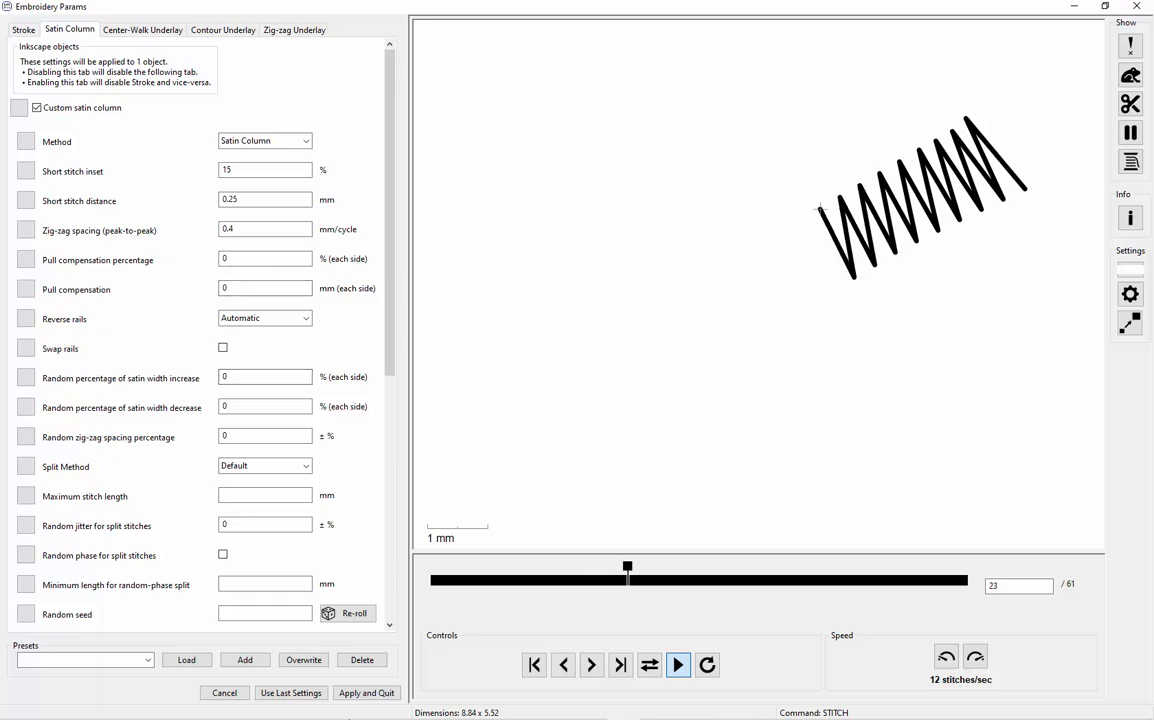
click(367, 692)
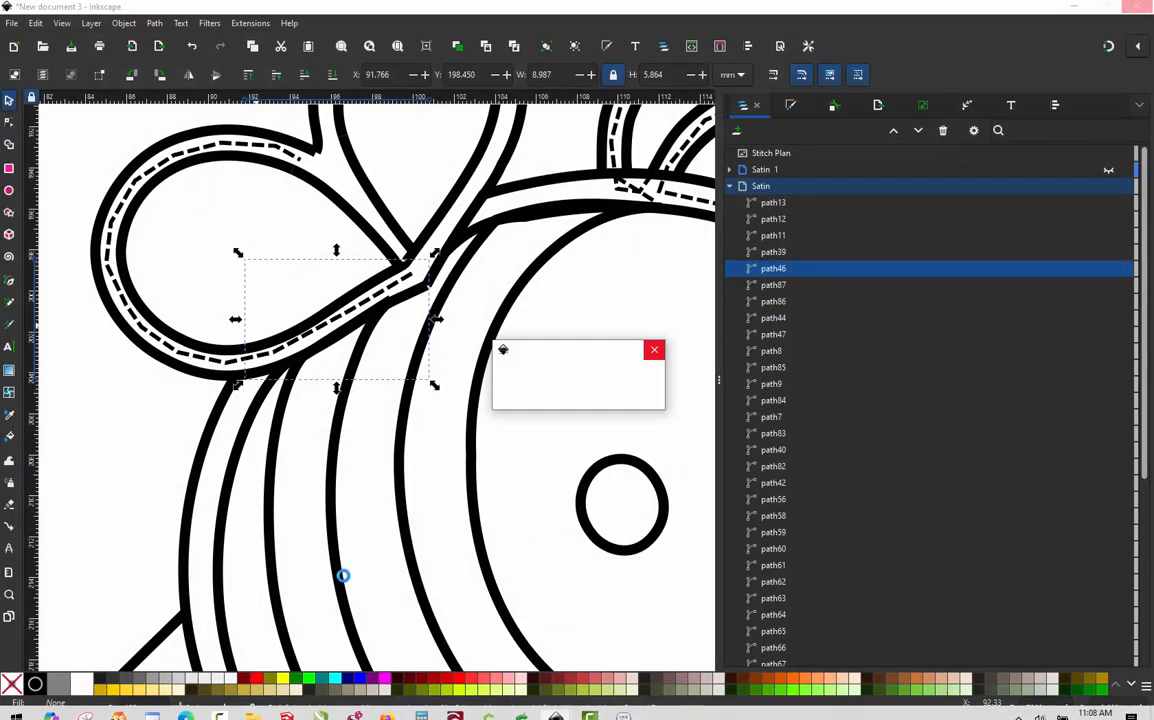
Convert the jump between the wing's outer-tip and body-end satins into a stroke, with a minimum jump of 2.00 mm and all elements connected.
click(193, 377)
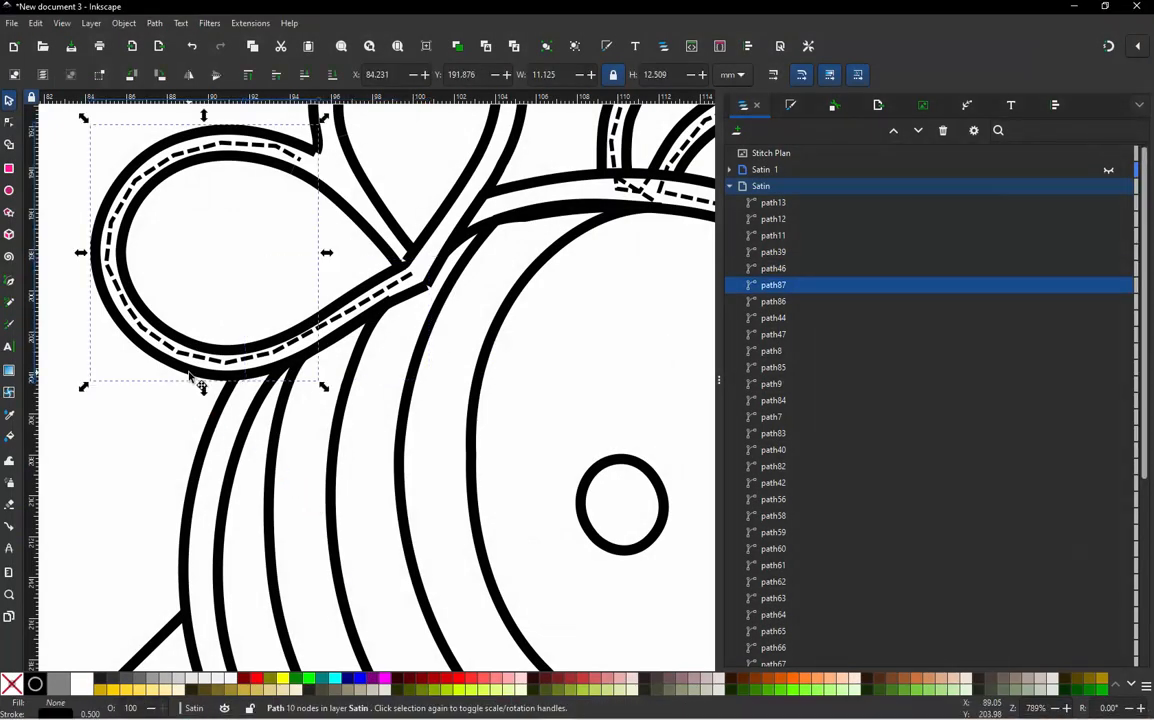
shift+click(373, 285)
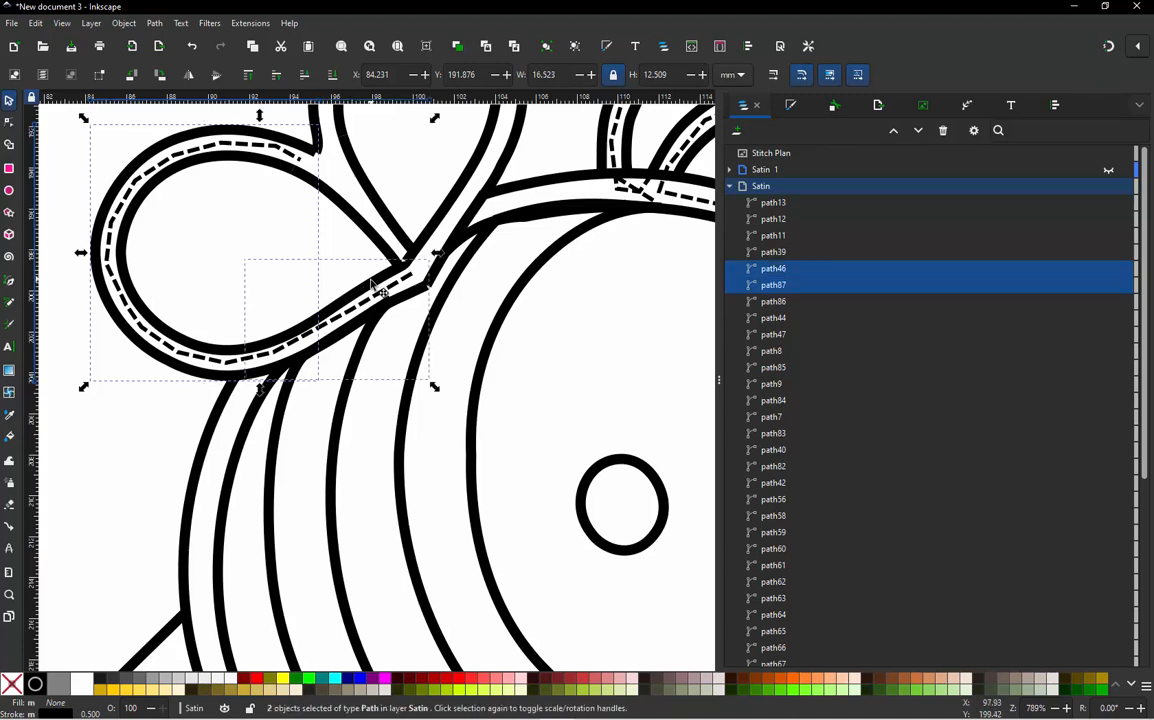
key(ctrl+alt+j)
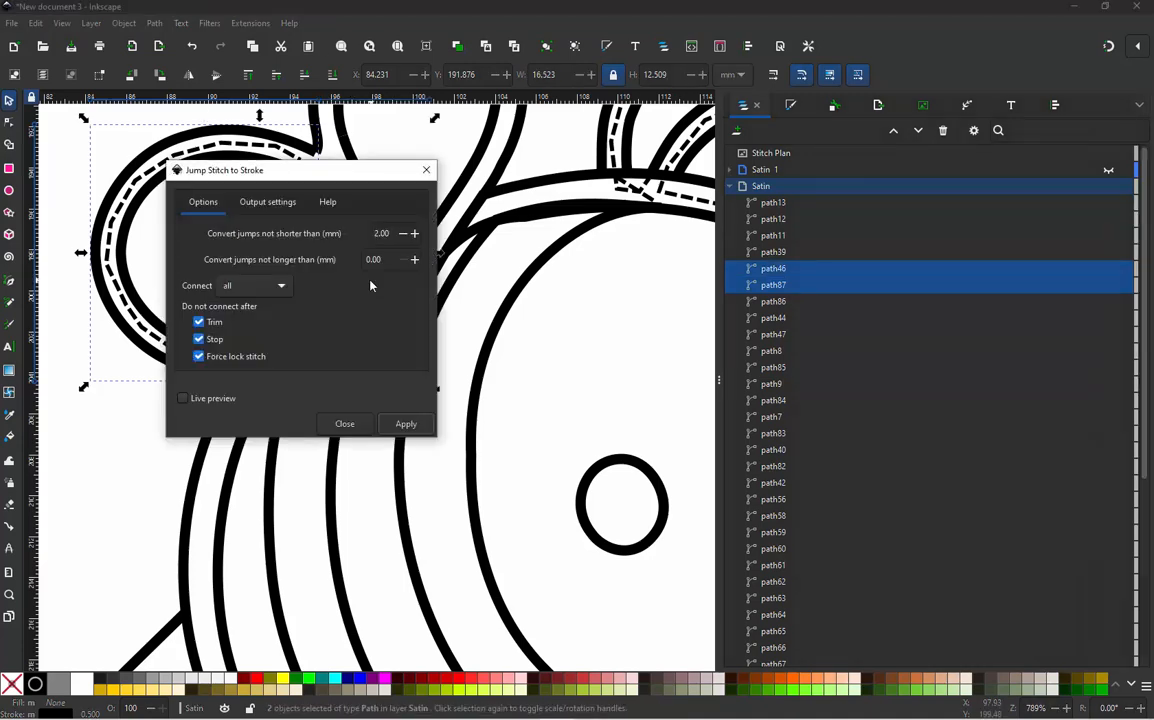
click(405, 425)
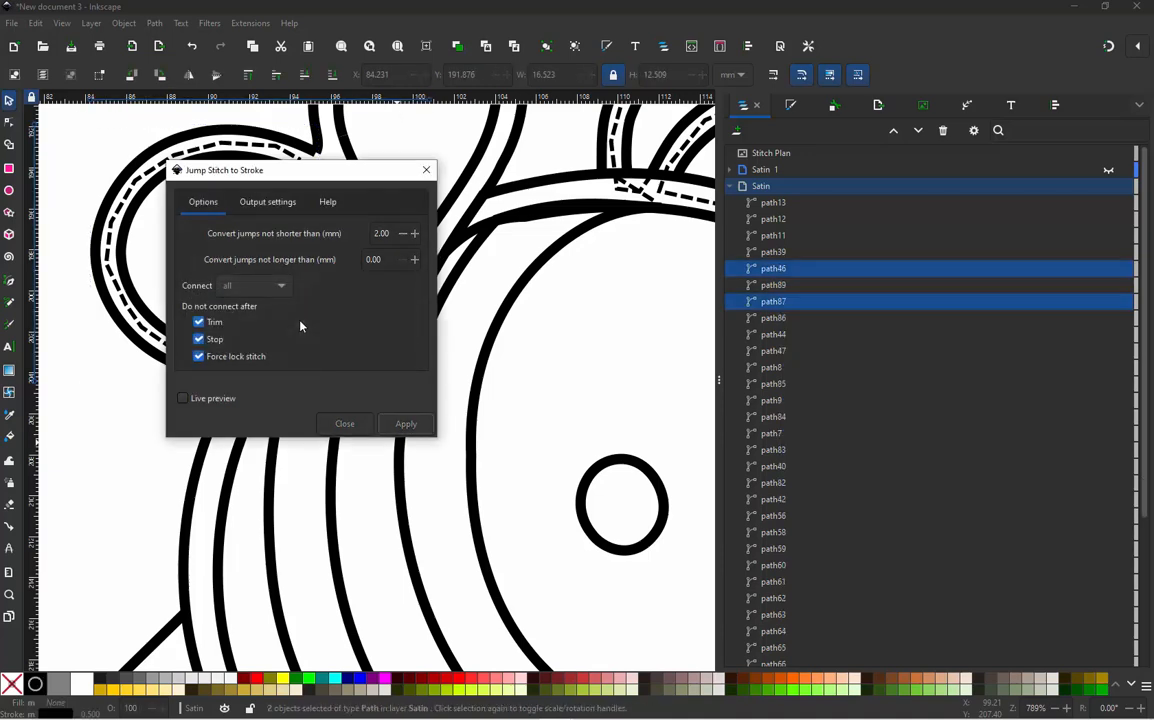
Close the jump stitch conversion settings and set the new connecting stroke between the lower wing's satins to 0.2 mm wide.
click(344, 424)
click(278, 276)
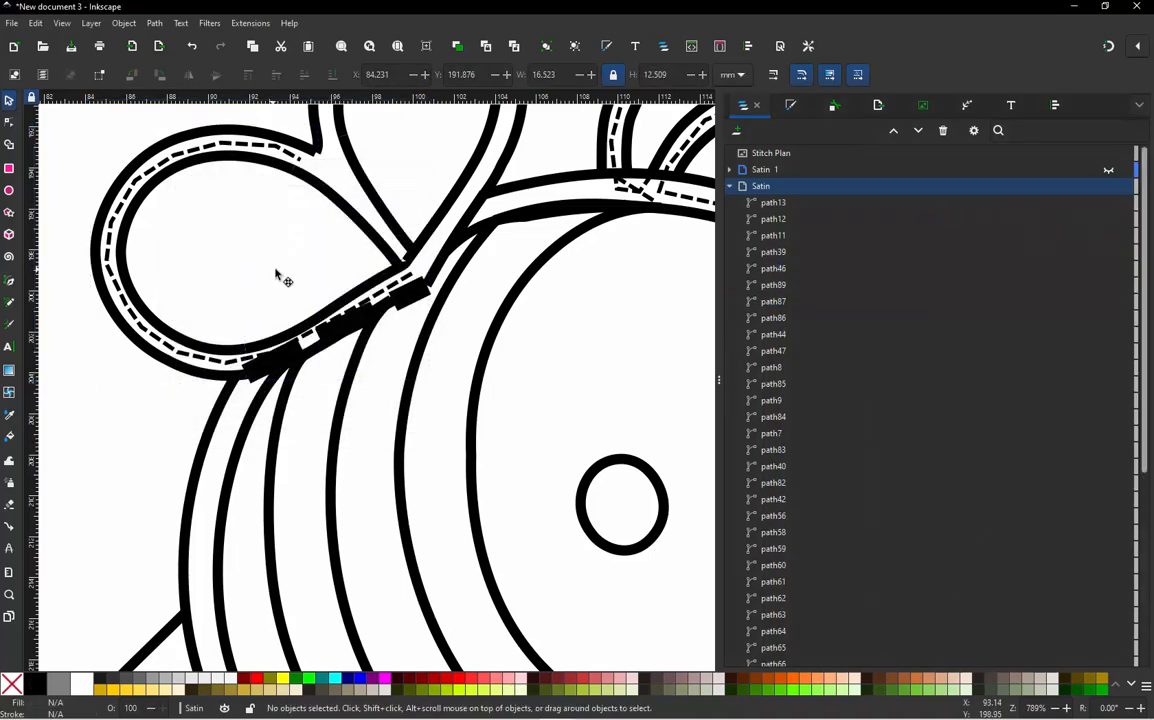
click(424, 309)
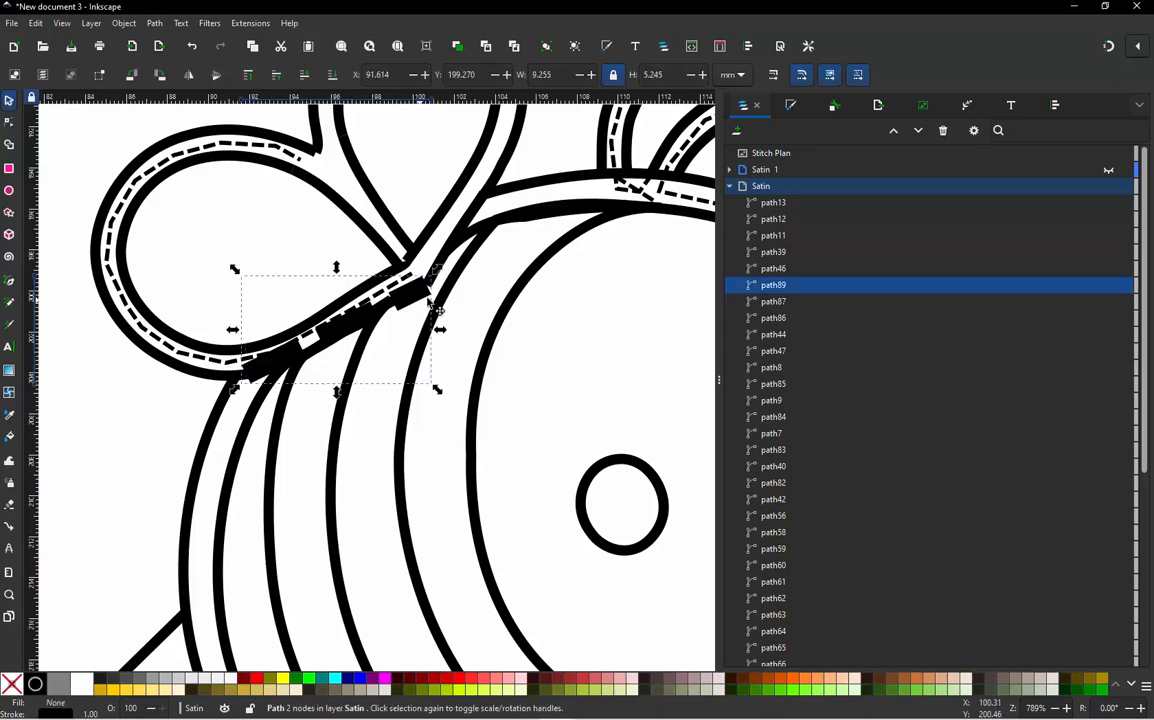
click(792, 106)
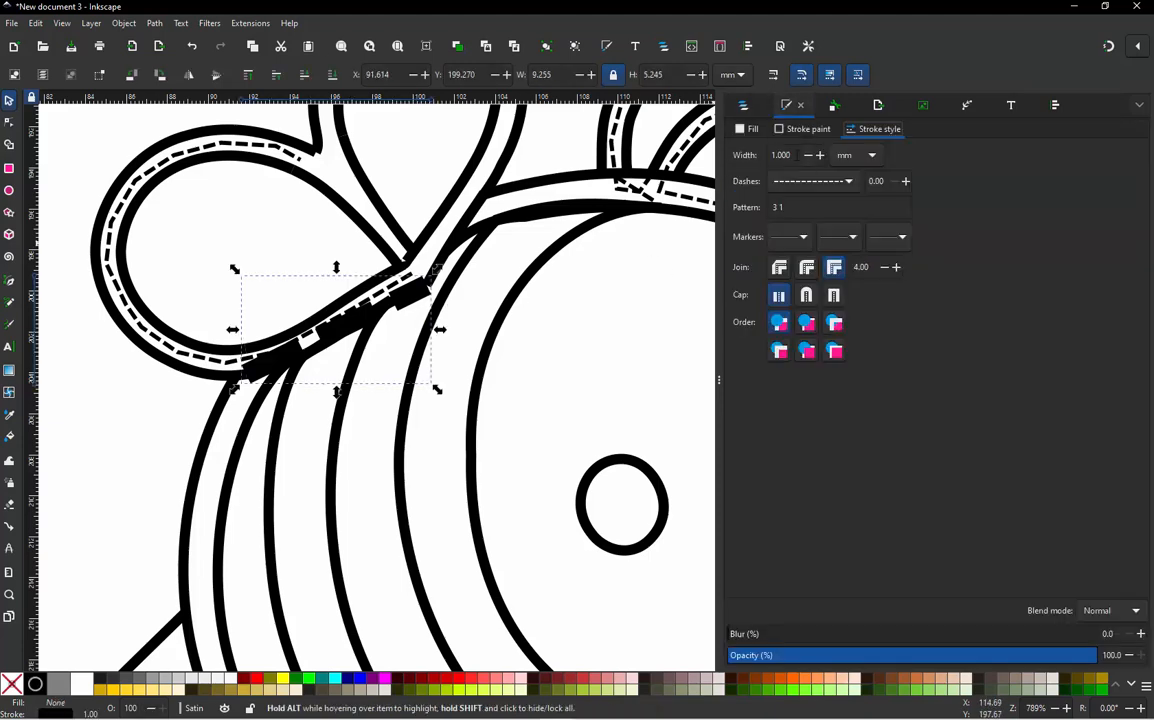
text(0.2)
key(Return)
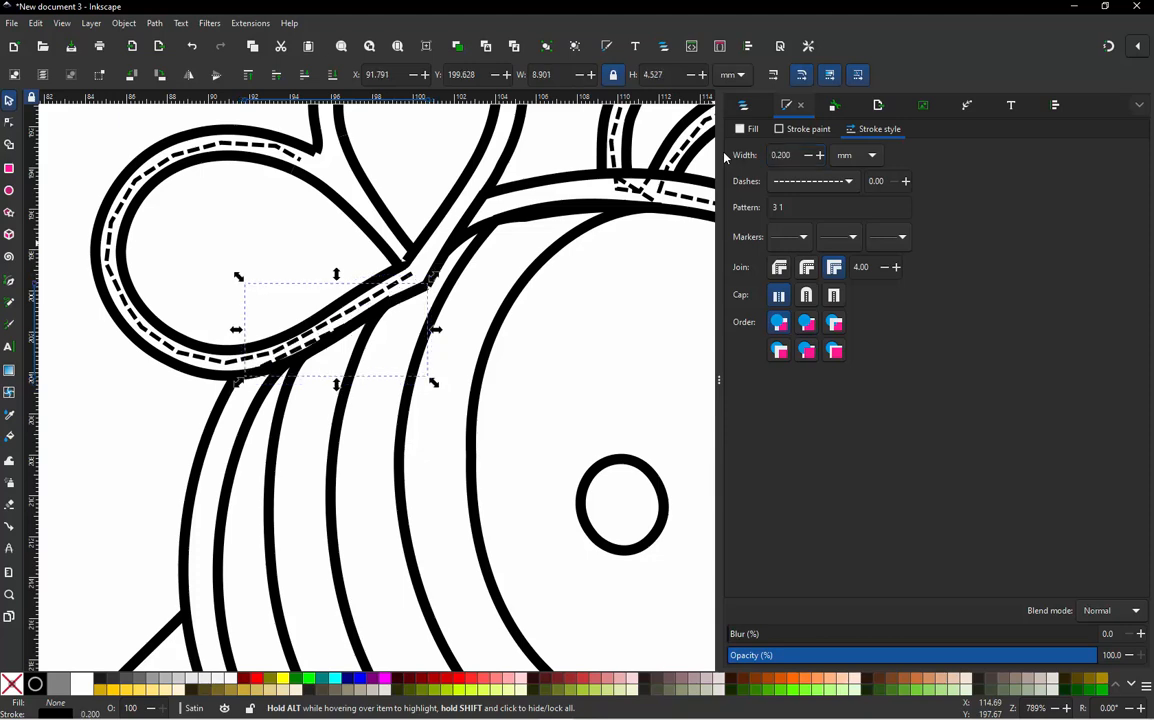
Insert a node in the outer rail of the lower wing's body-end satin where the body stripe meets it, and deselect the satin.
scroll(290, 300, up, 2)
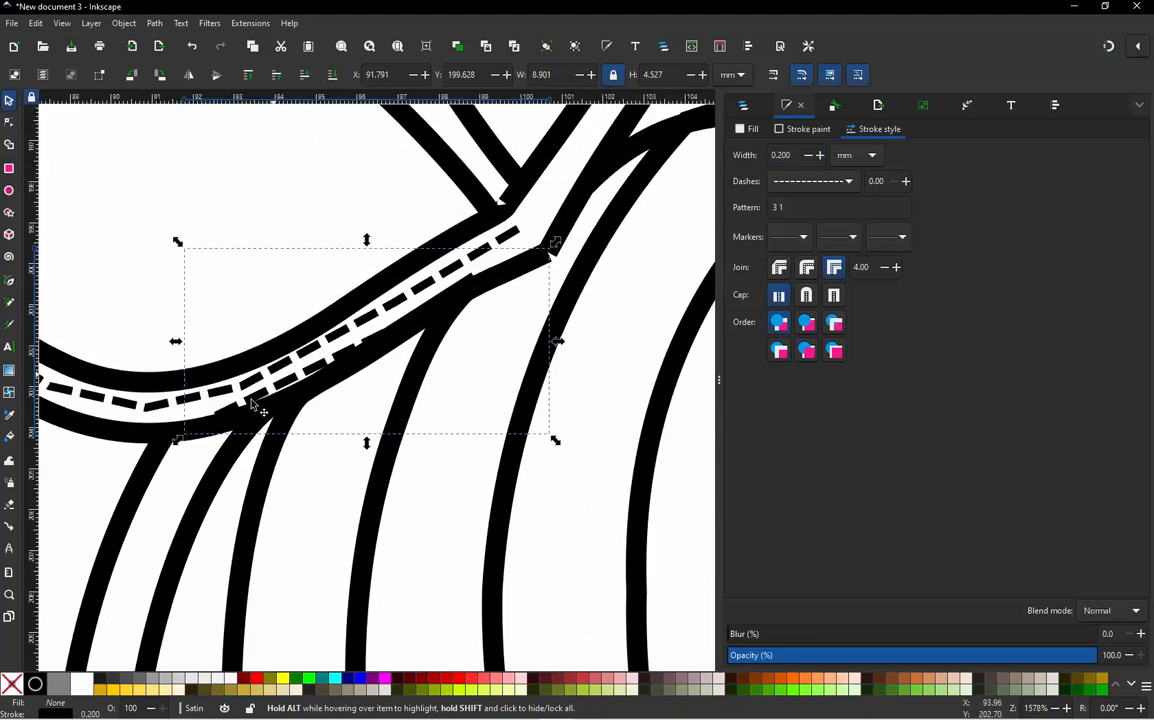
double_click(253, 403)
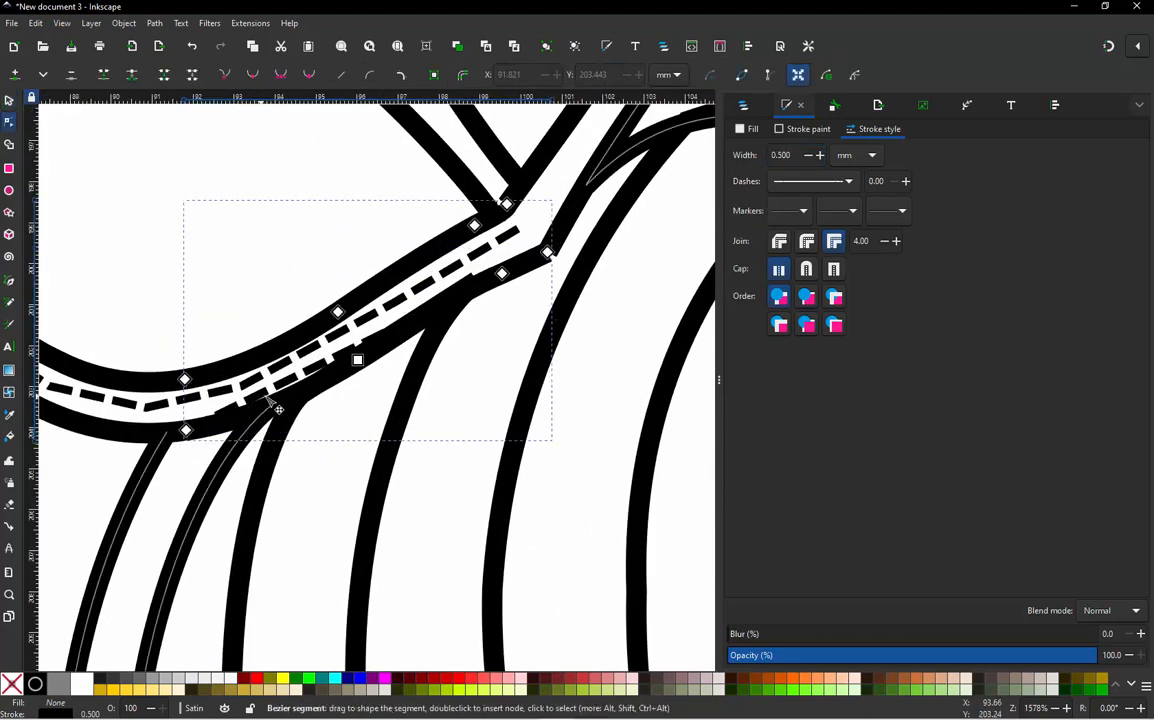
click(268, 400)
double_click(267, 399)
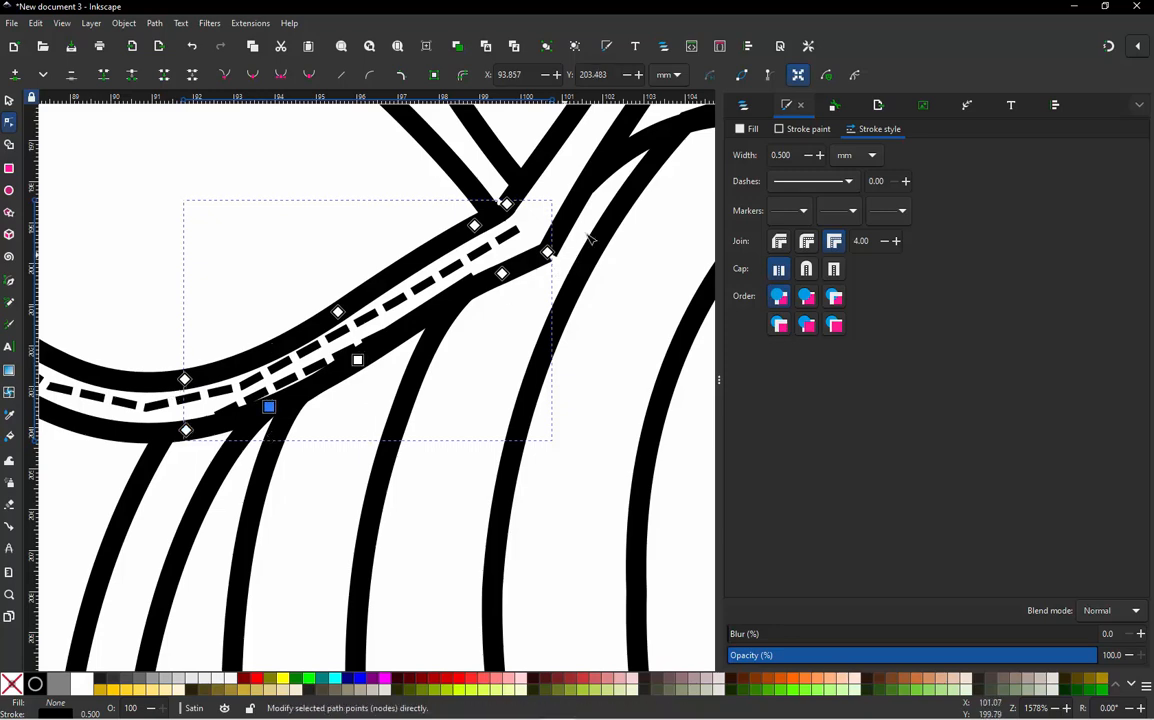
click(381, 209)
click(356, 198)
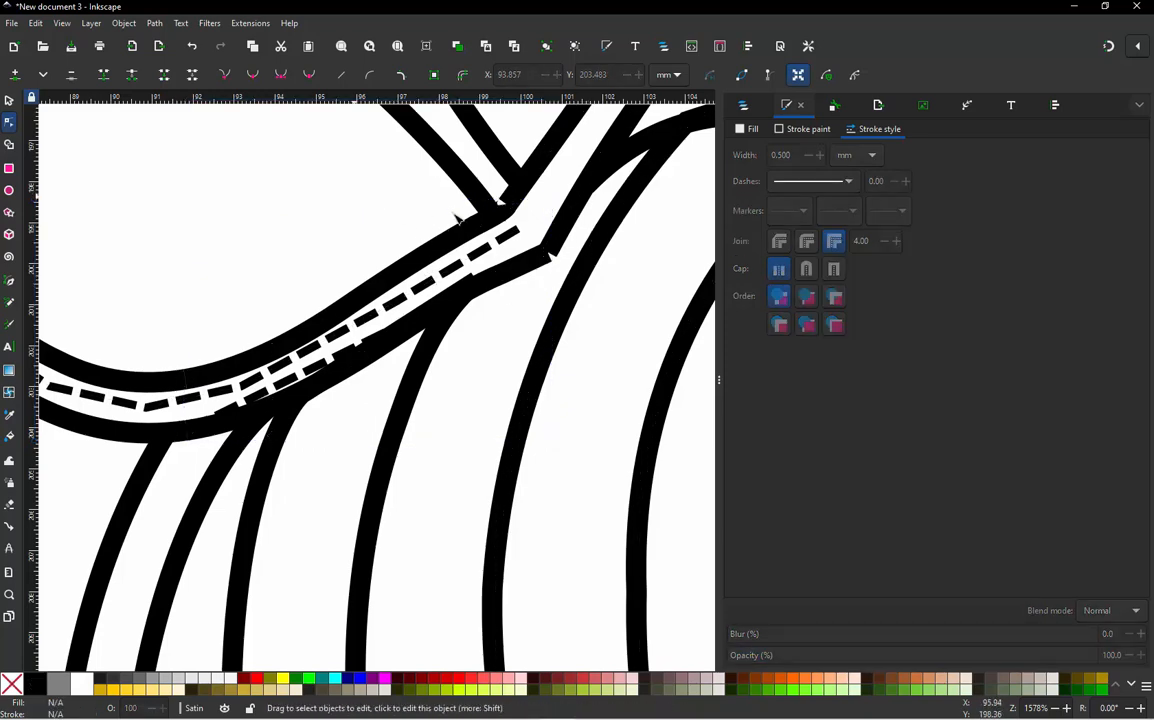
Move both end nodes of the thin connecting stroke inward to the centre between the lower wing satin's rails.
scroll(265, 390, up, 3)
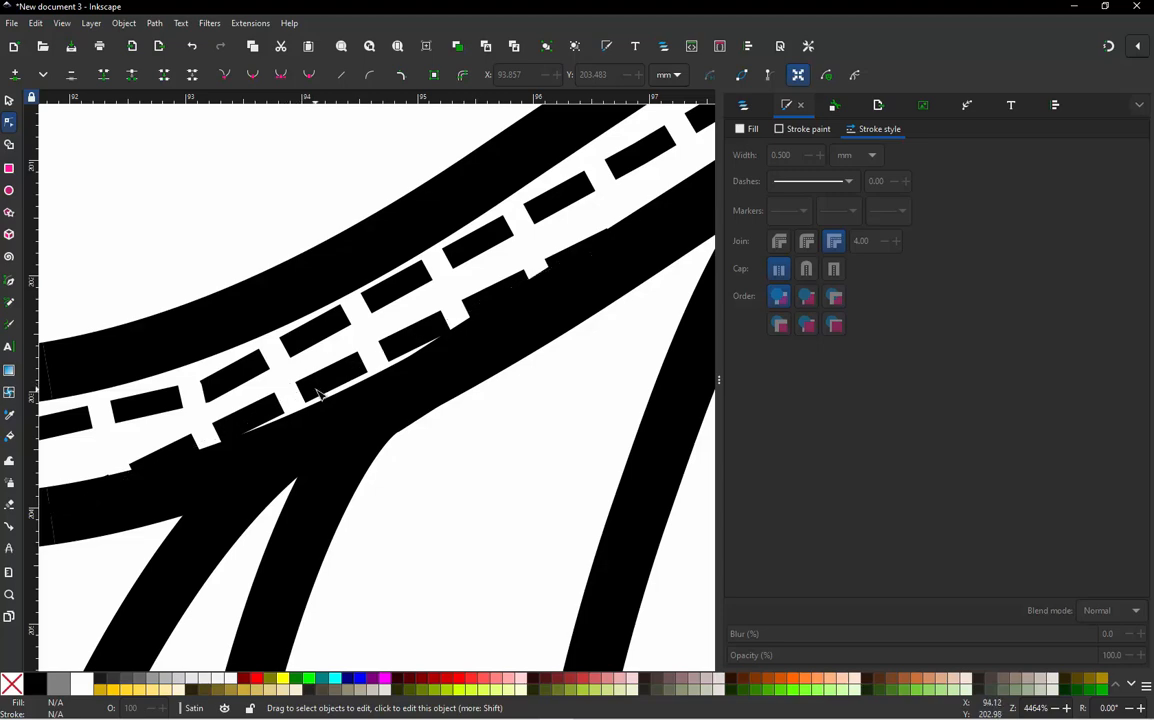
click(320, 393)
scroll(325, 395, down, 3)
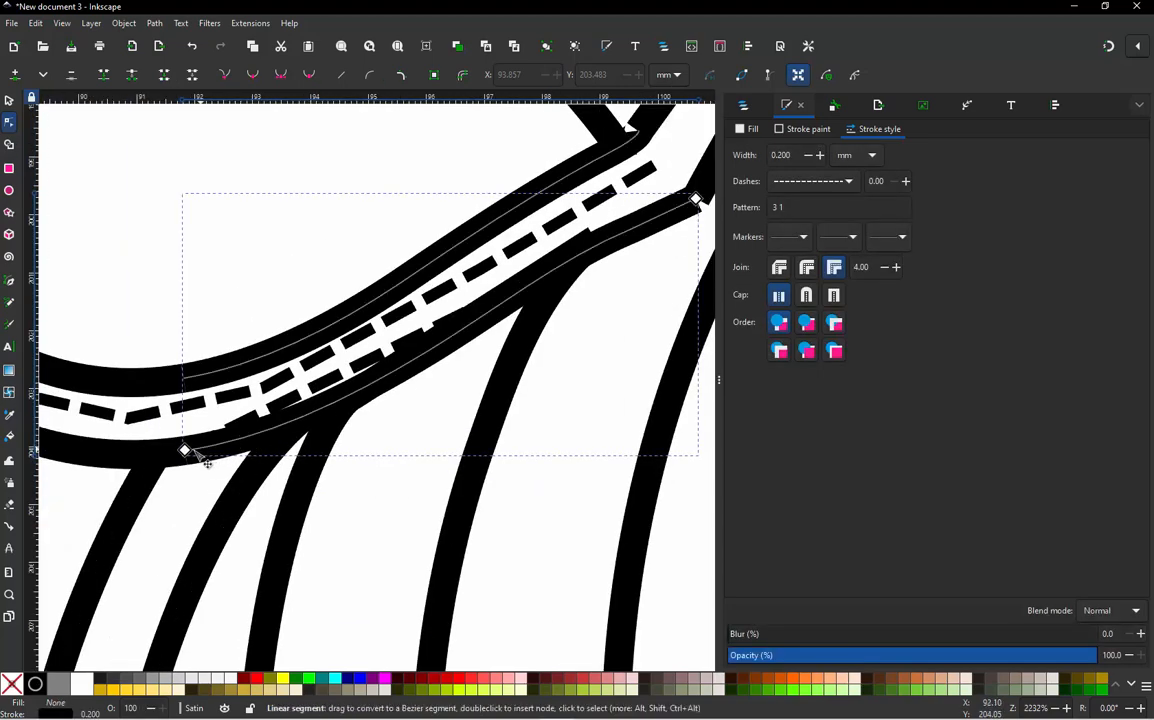
drag(185, 452, 188, 412)
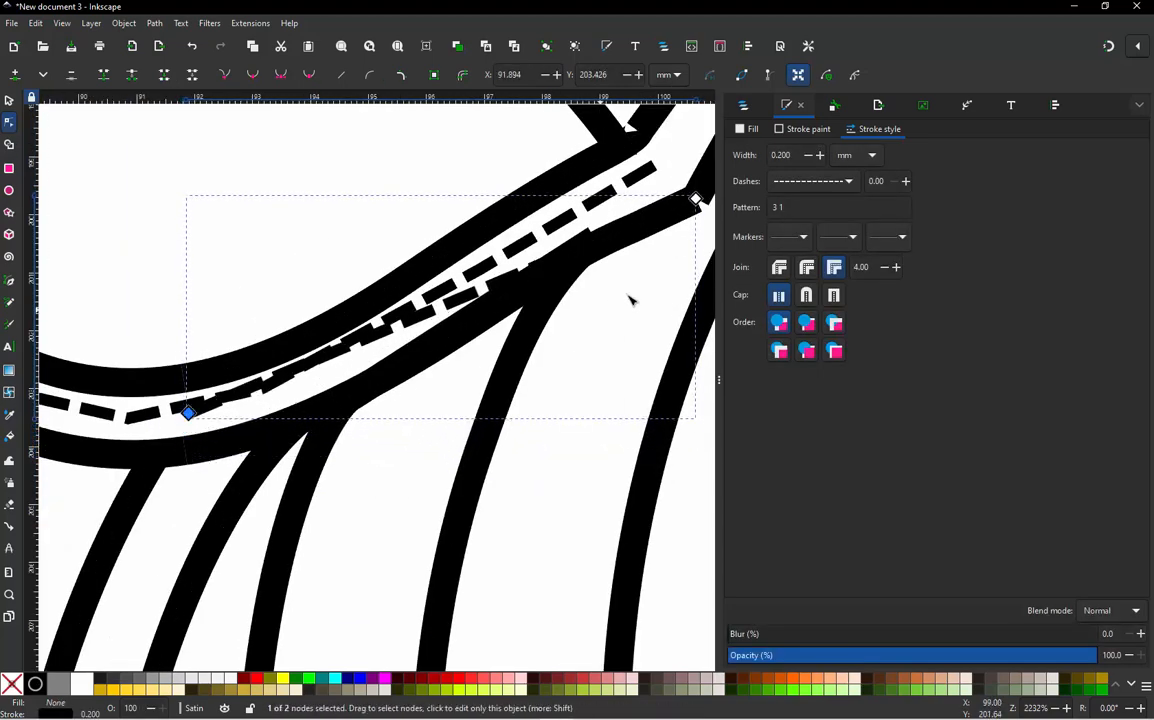
drag(704, 204, 672, 177)
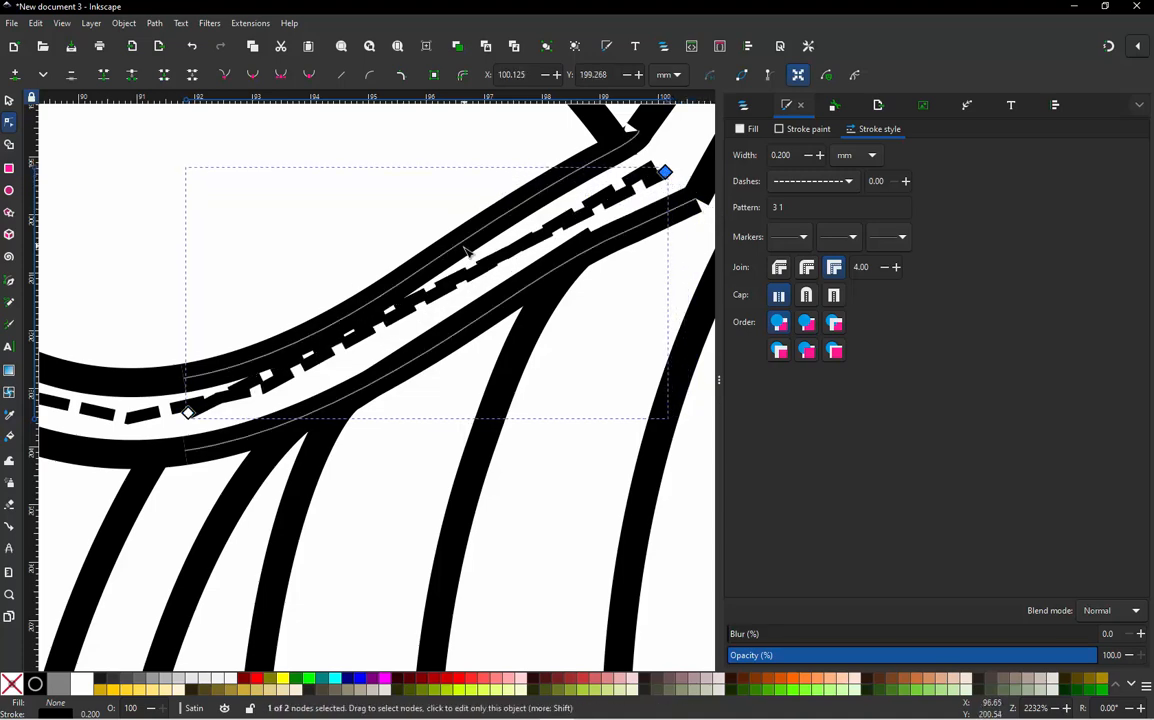
Insert three intermediate nodes in the connecting stroke, position them along the middle of the curved wing satin, and deselect it.
double_click(421, 297)
drag(421, 297, 425, 313)
double_click(307, 364)
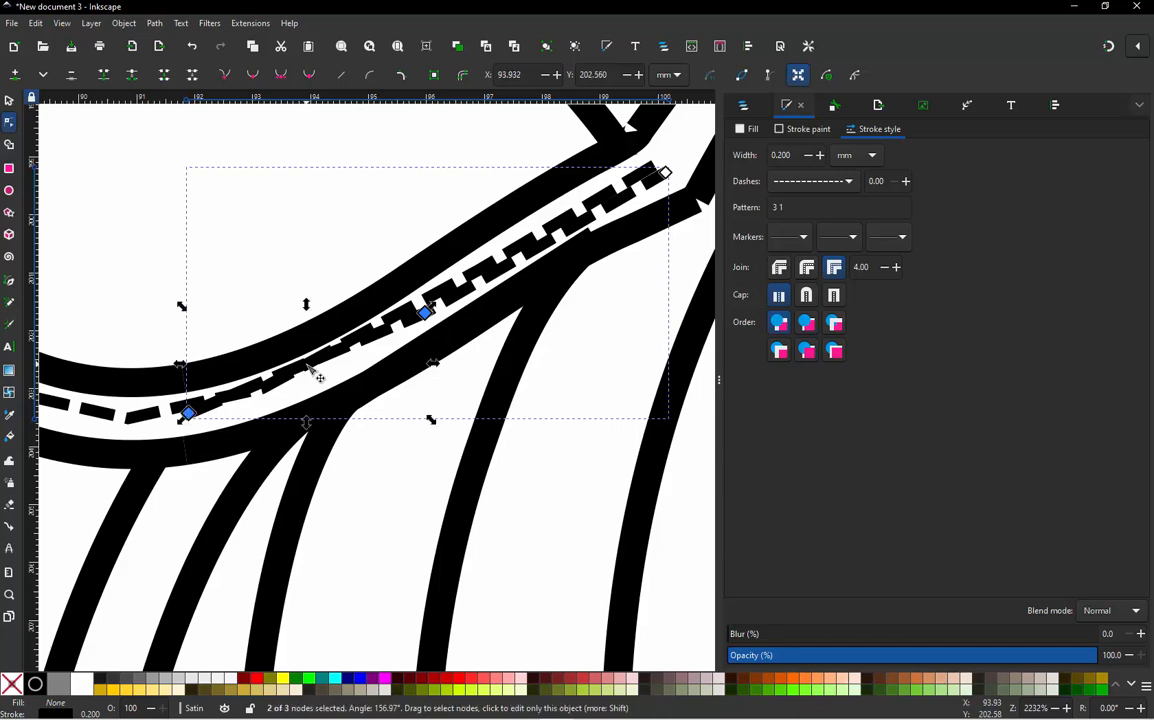
drag(307, 364, 290, 383)
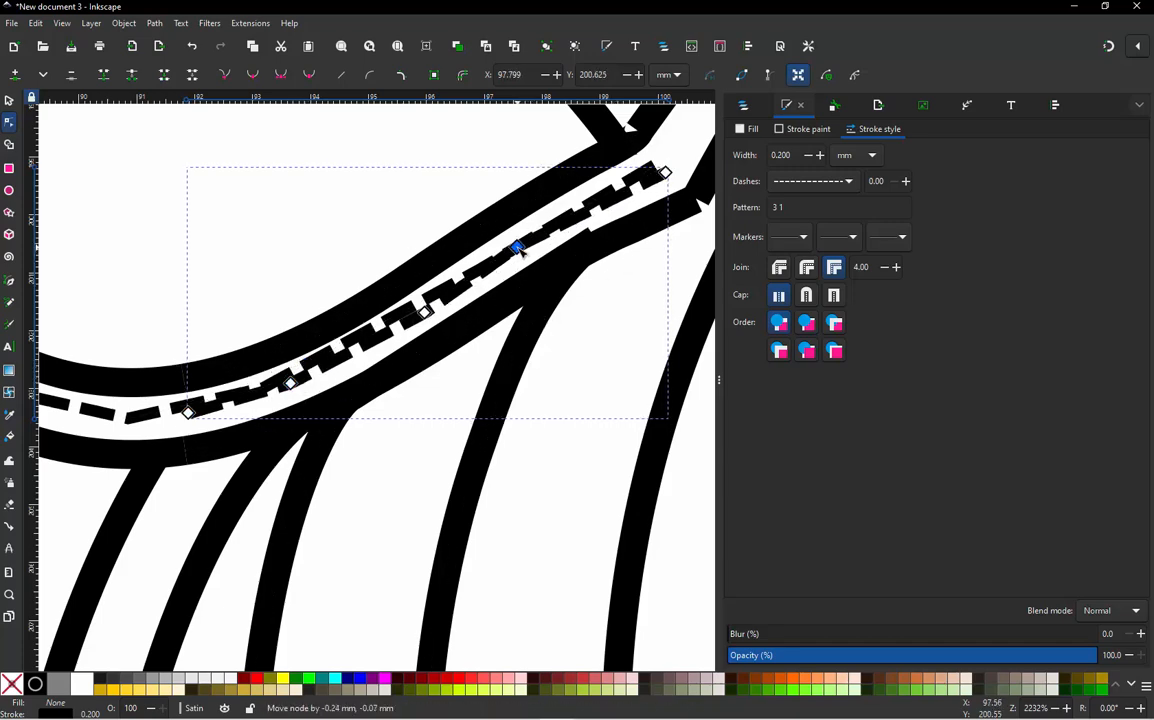
scroll(518, 298, down, 1)
scroll(518, 298, down, 1)
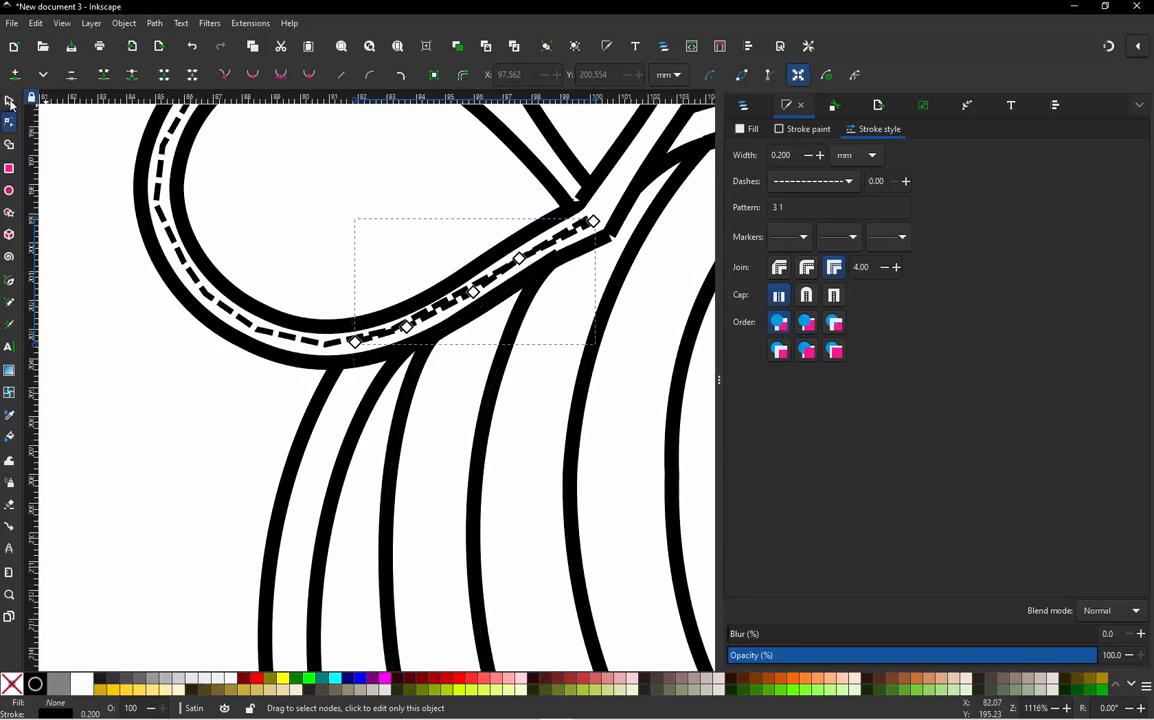
click(9, 101)
click(345, 305)
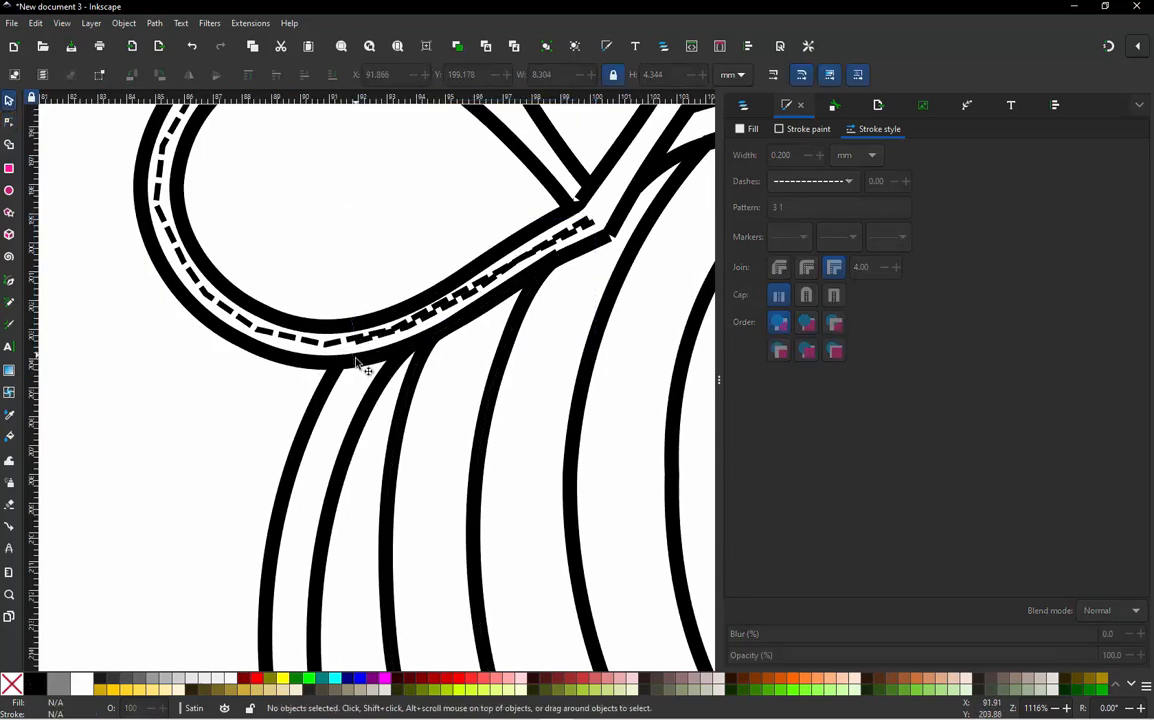
Check the layer order of the wing's body-end satin, the body outline, both eyes and the mouth.
click(356, 364)
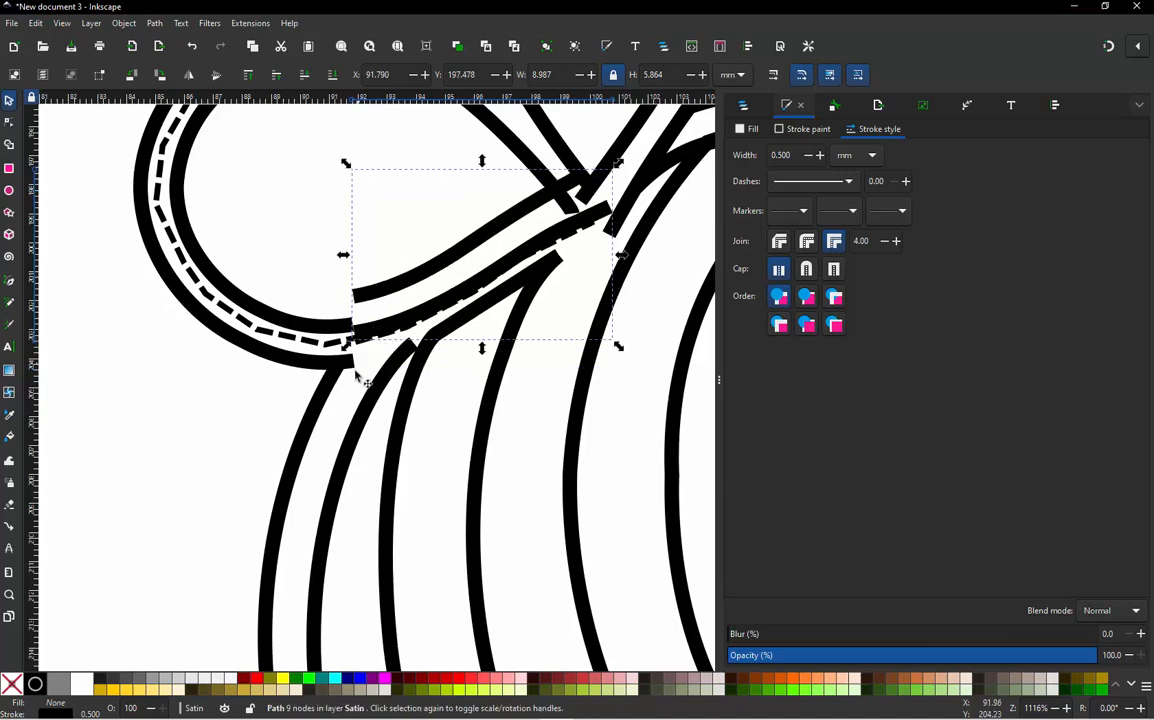
drag(356, 374, 332, 396)
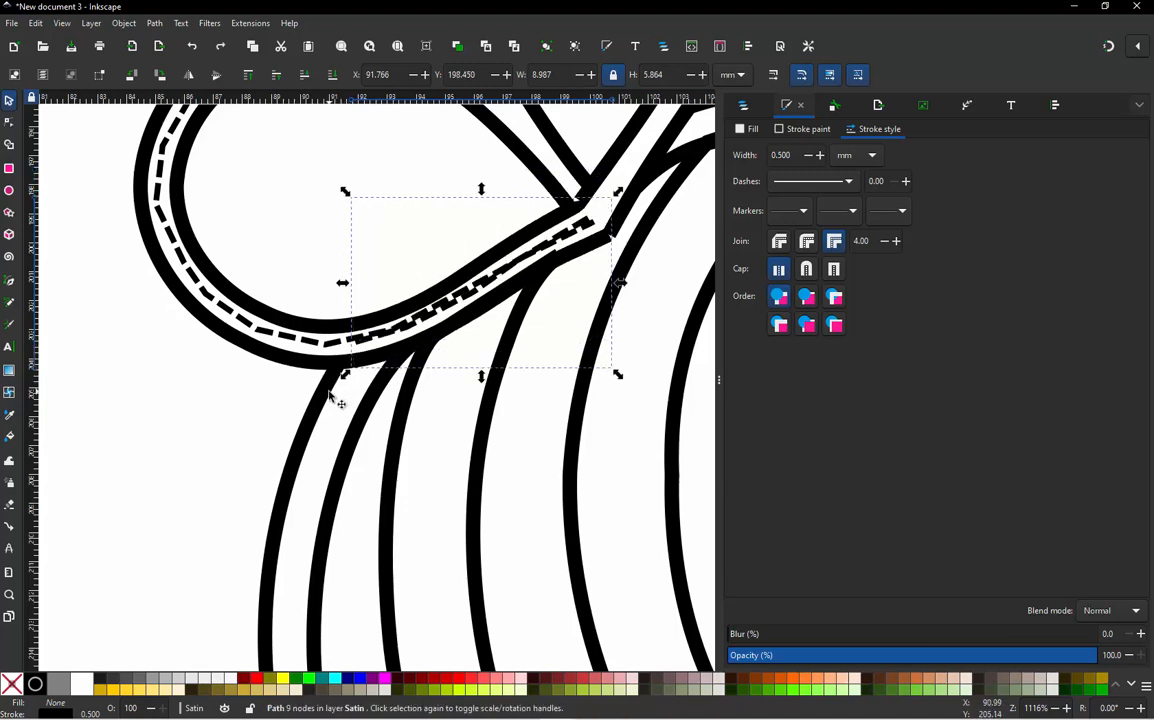
click(333, 397)
click(743, 106)
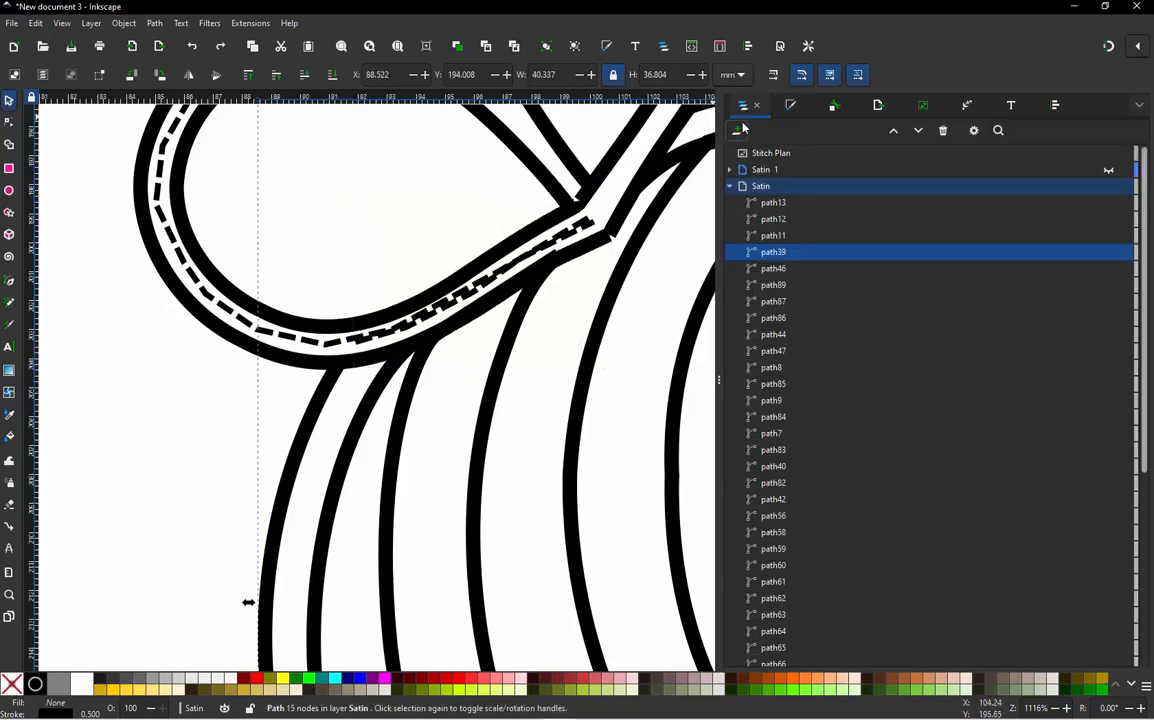
click(372, 368)
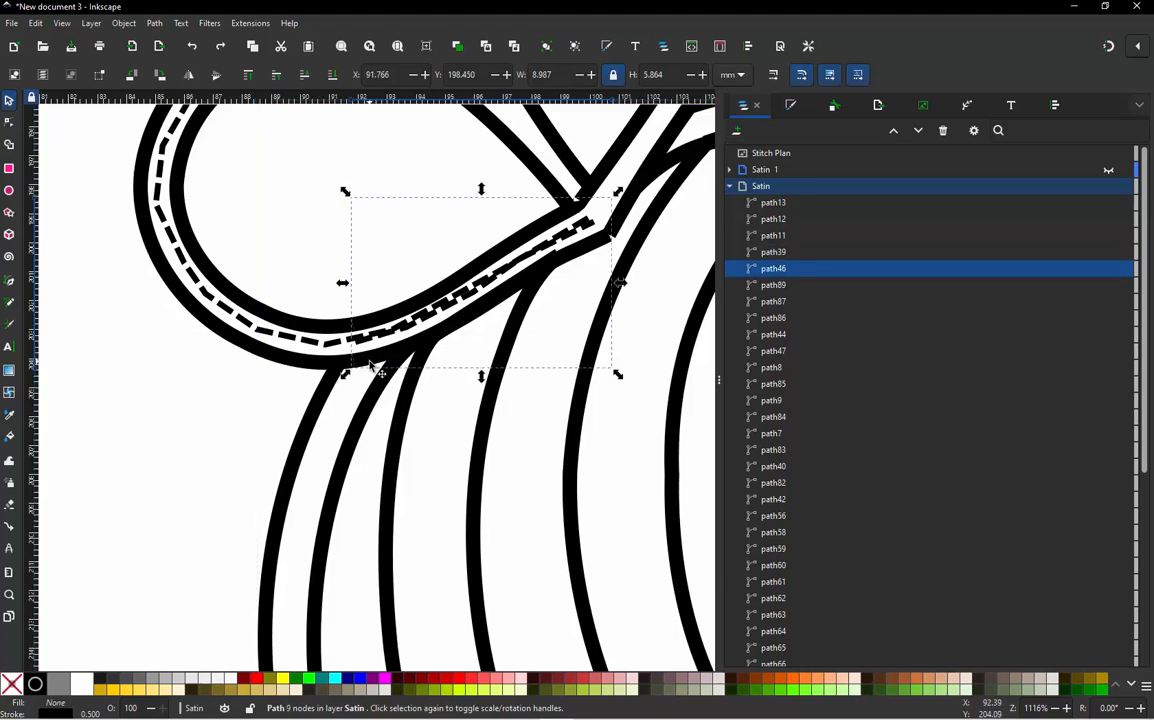
click(365, 411)
scroll(214, 426, down, 4)
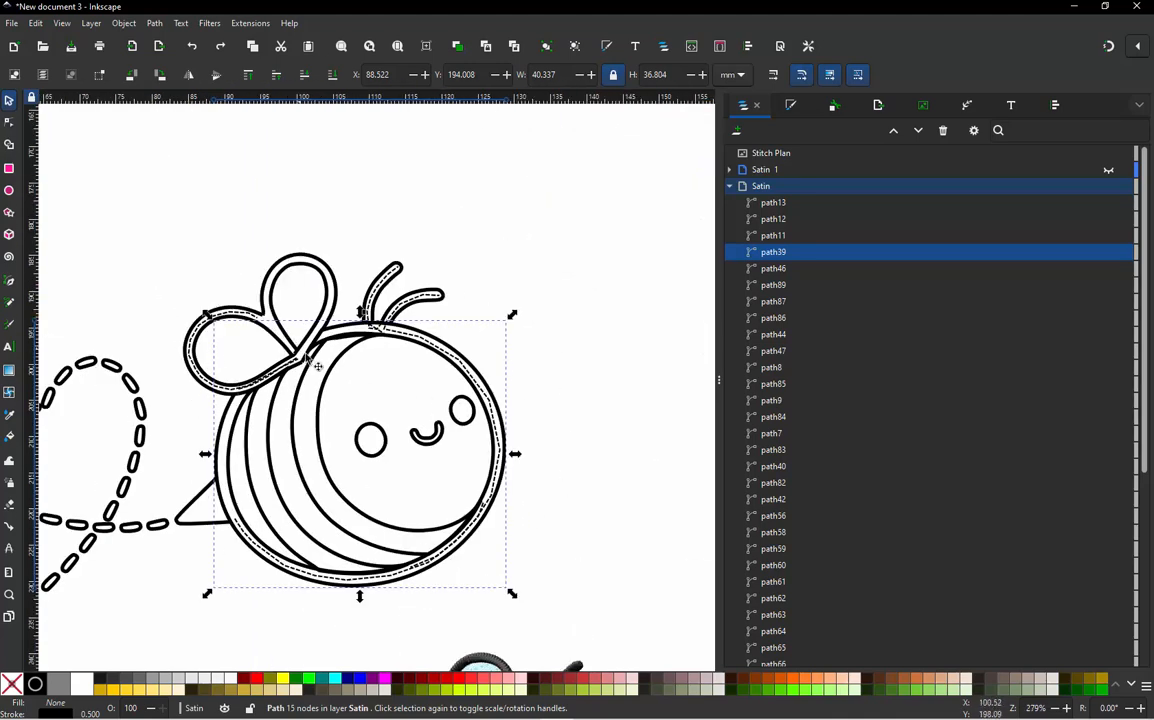
click(373, 430)
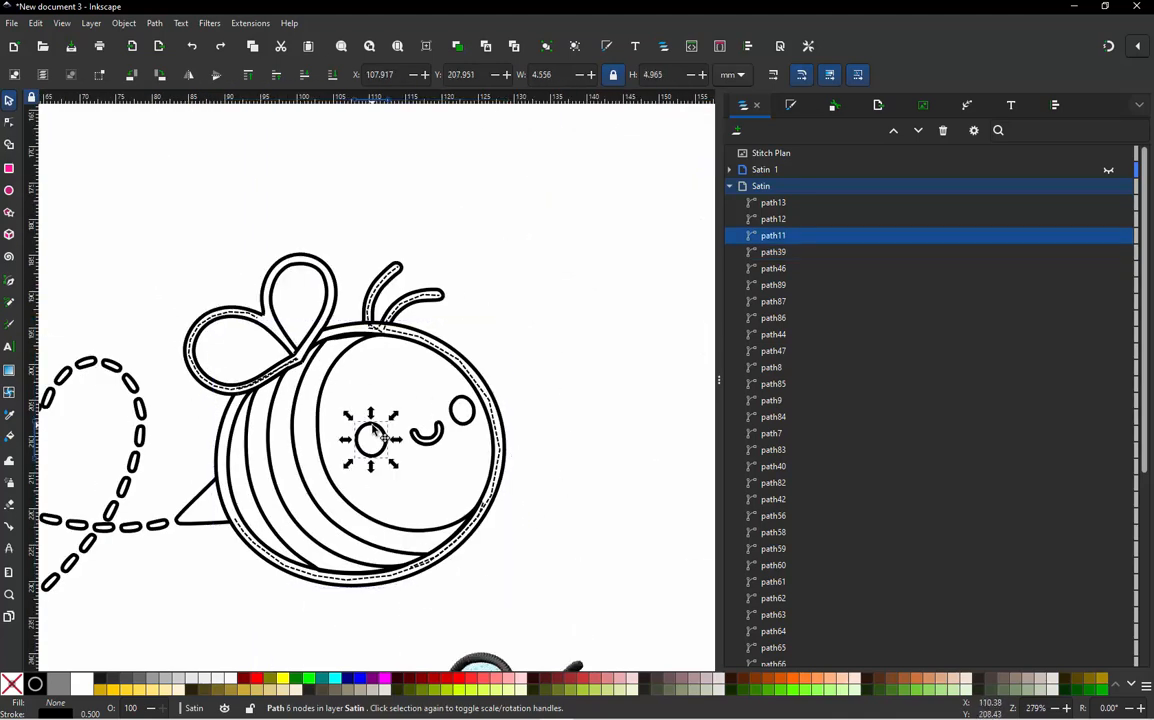
click(428, 438)
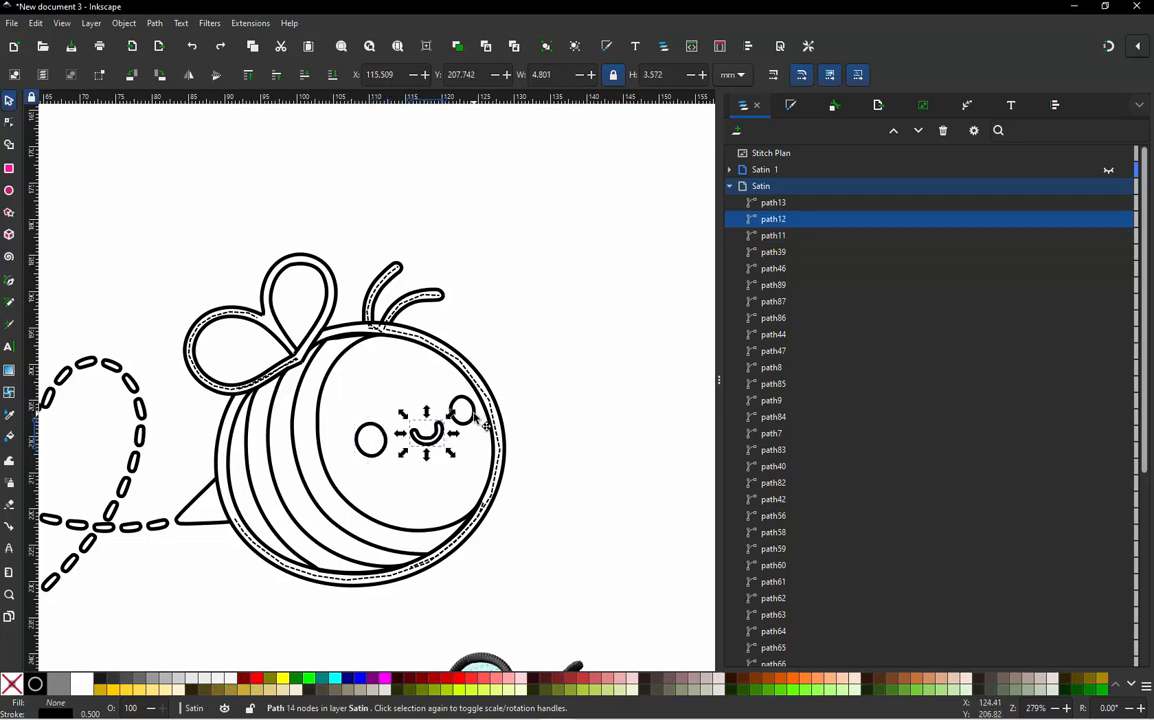
click(472, 414)
click(592, 242)
Turn off Swap rails for all 26 satin dashes of the heart-shaped flight trail and apply the embroidery parameters.
scroll(592, 242, down, 2)
scroll(458, 290, up, 1)
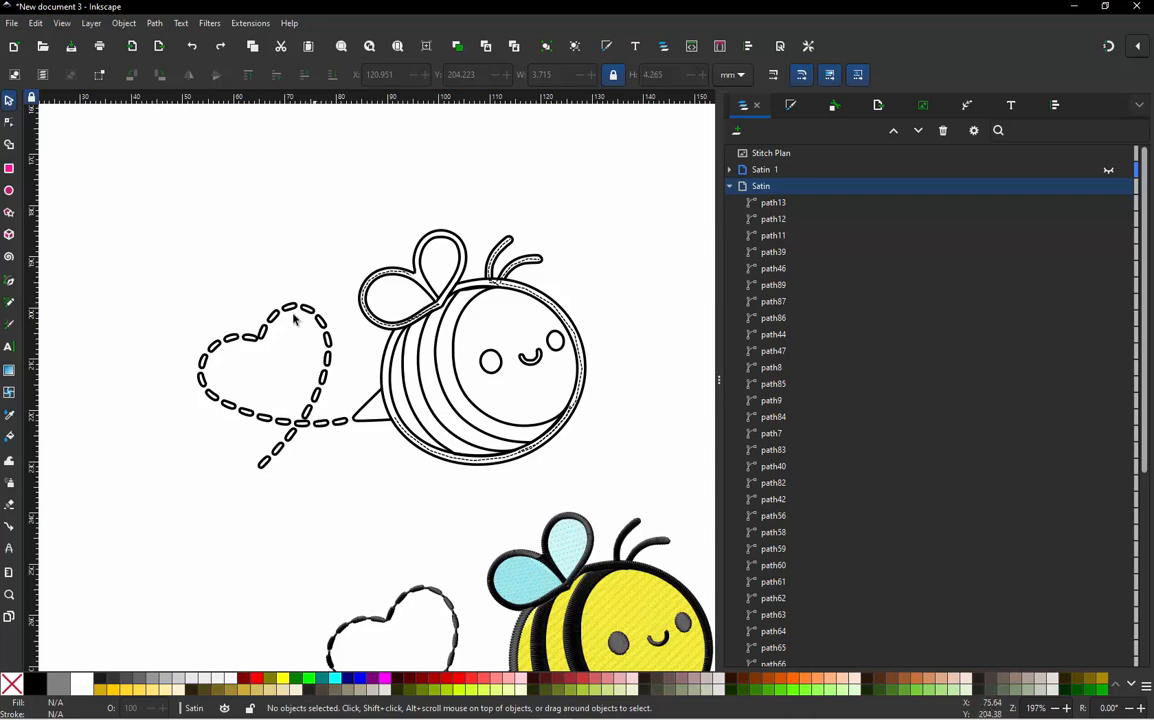
scroll(249, 381, up, 1)
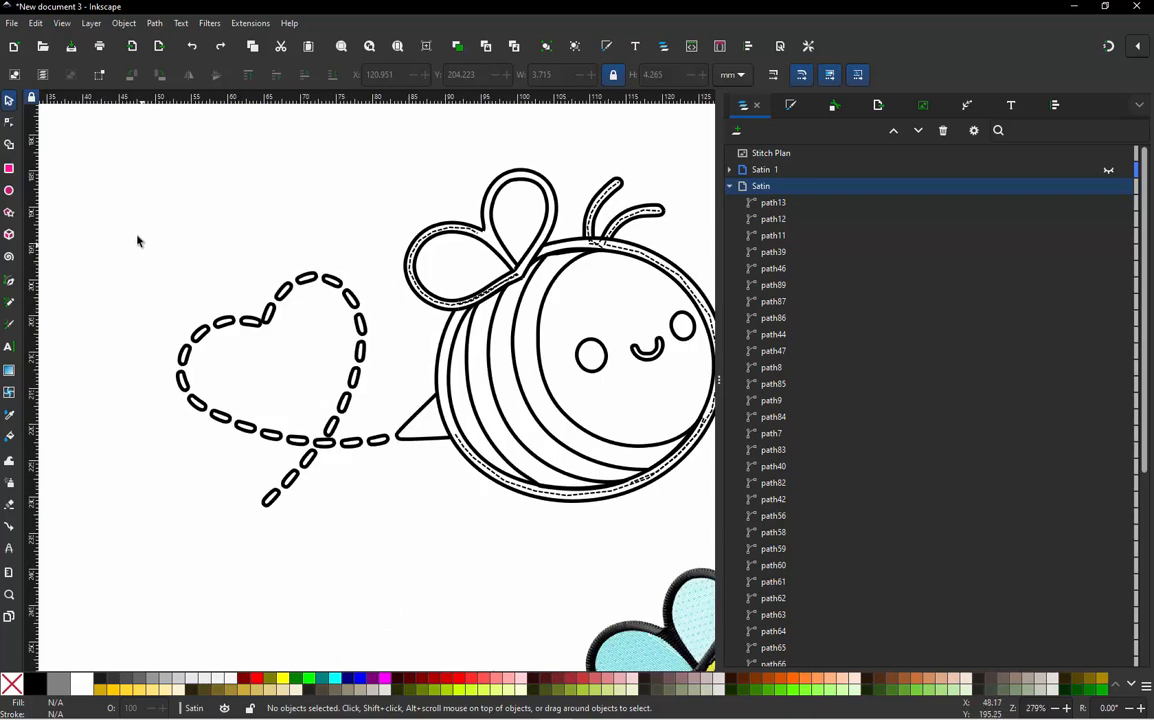
drag(138, 240, 396, 558)
drag(398, 561, 400, 563)
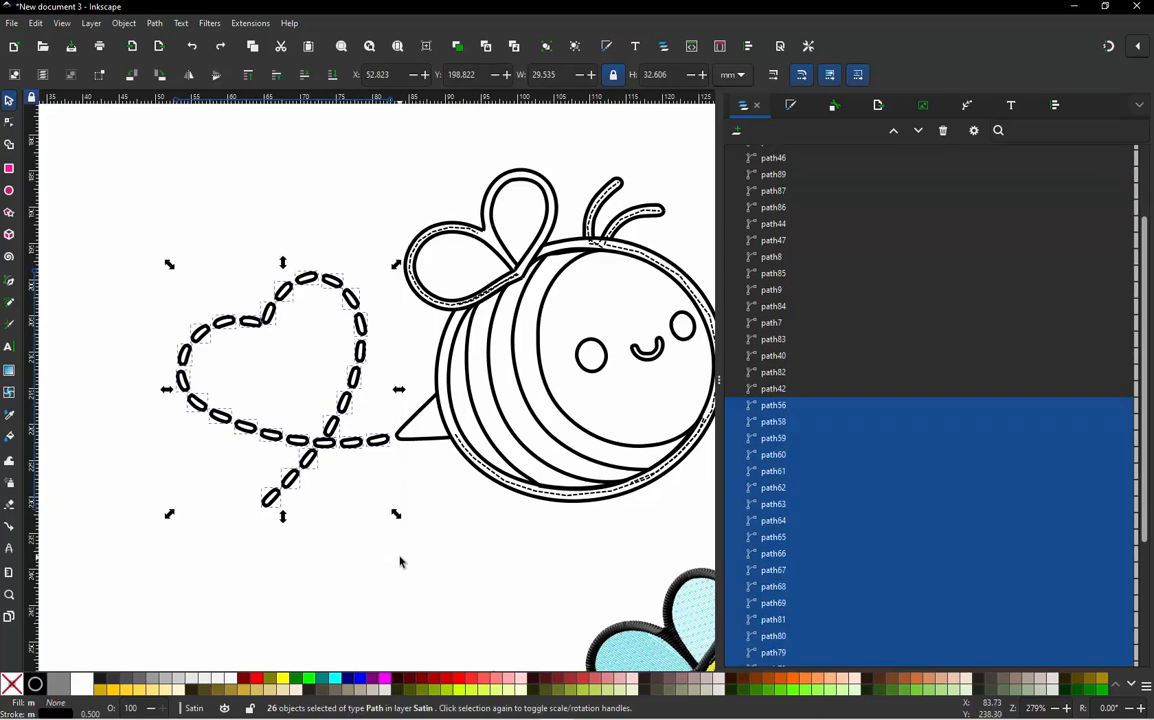
key(ctrl+alt+p)
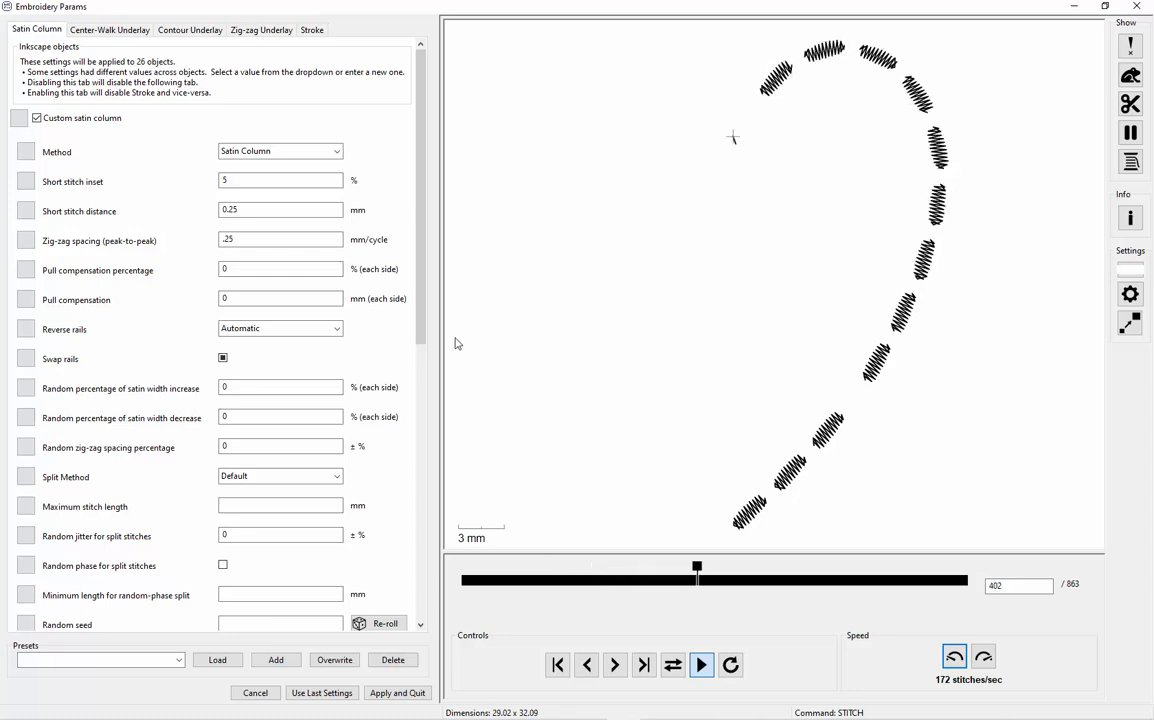
click(222, 358)
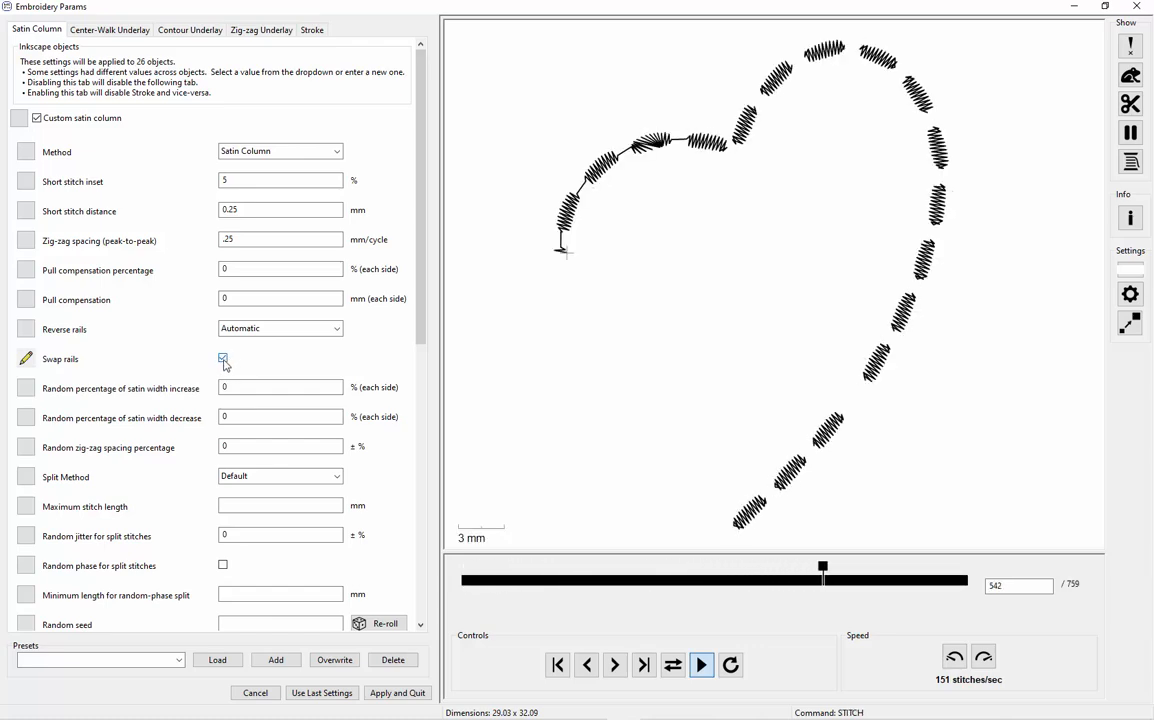
click(223, 360)
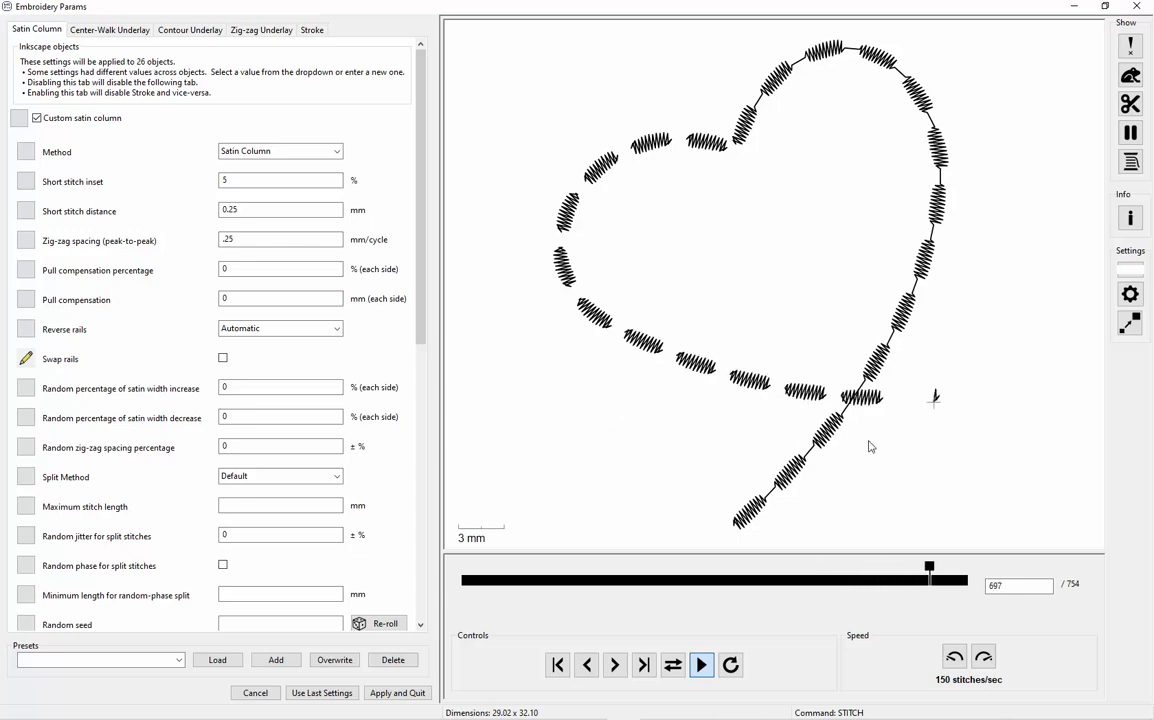
click(397, 693)
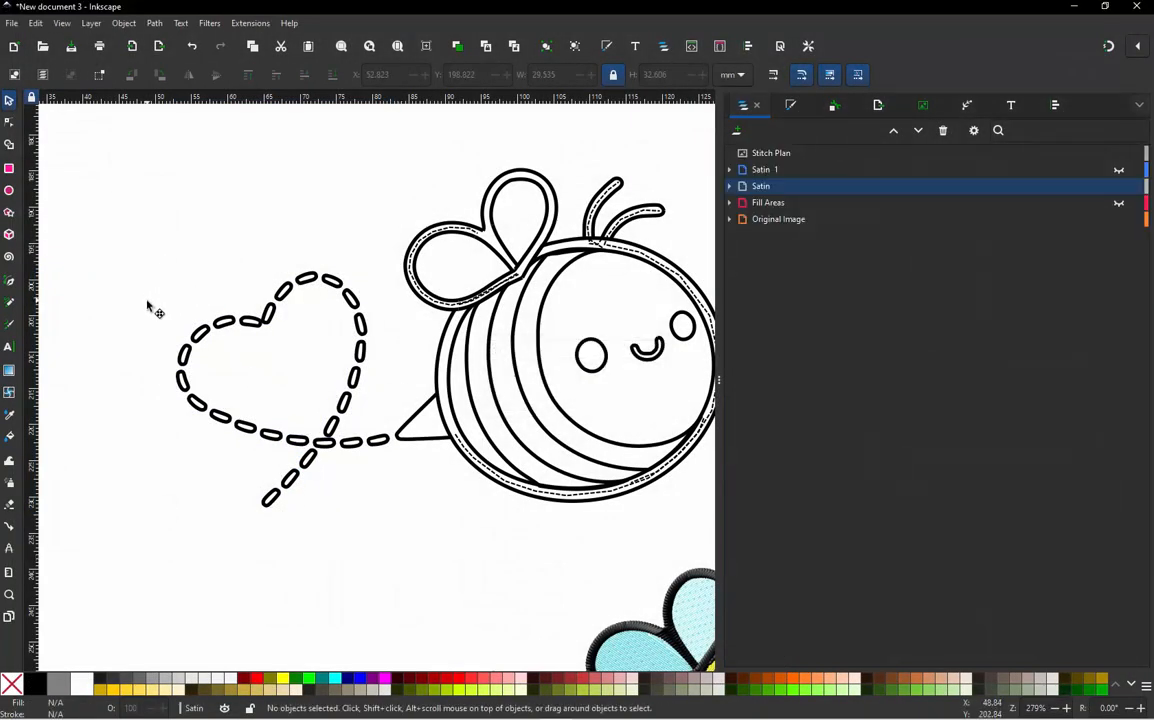
Turn on Swap rails for the 13 satin dashes along the heart's left half and the line to the stinger, and apply.
mouse_move(135, 372)
mouse_down()
mouse_move(174, 300)
mouse_move(203, 289)
mouse_up()
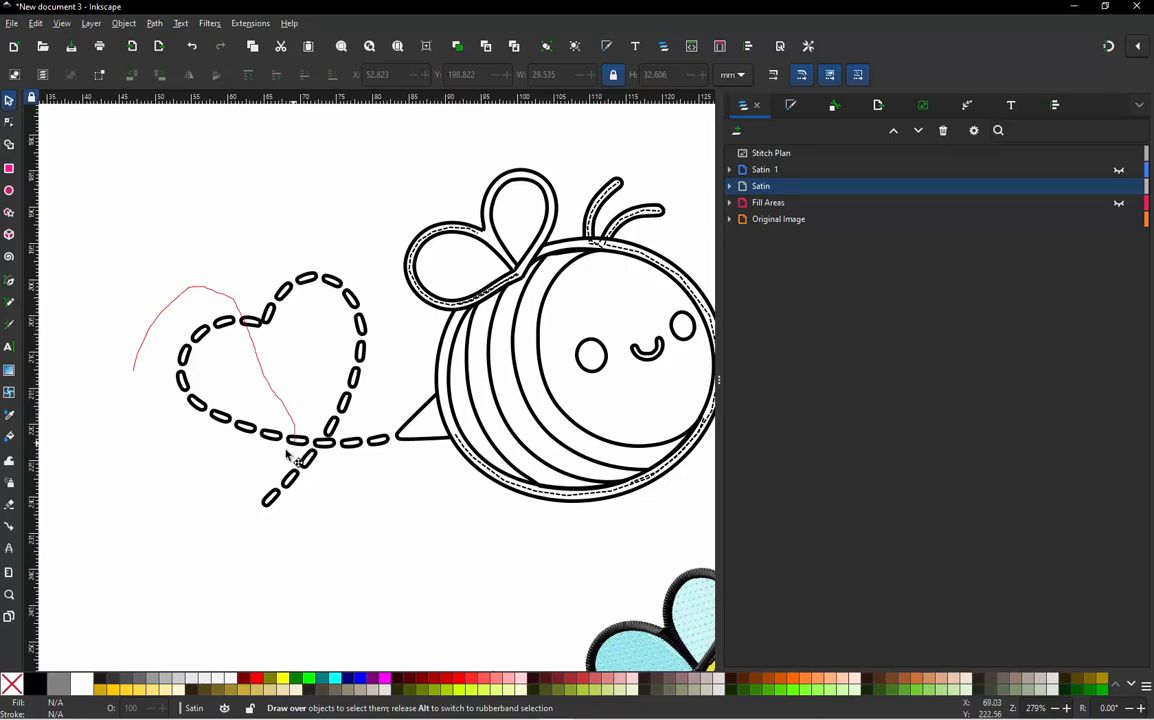
mouse_move(286, 453)
mouse_down()
mouse_move(237, 460)
mouse_move(145, 419)
mouse_up()
drag(115, 368, 191, 403)
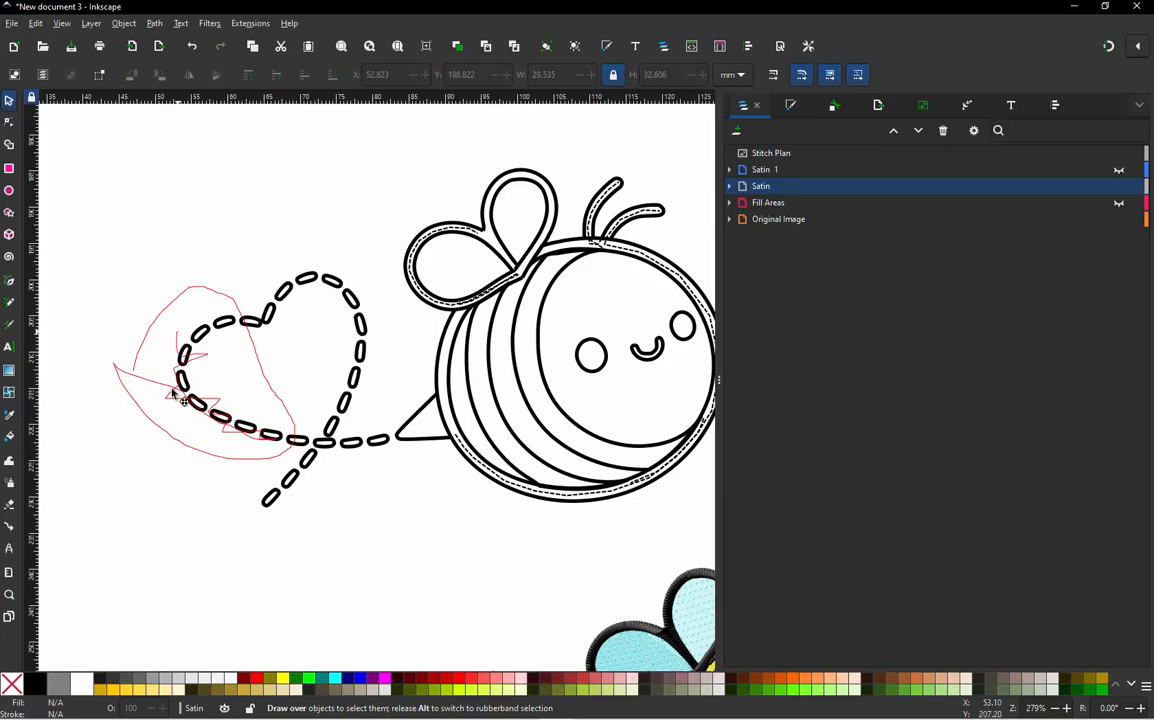
drag(172, 392, 211, 320)
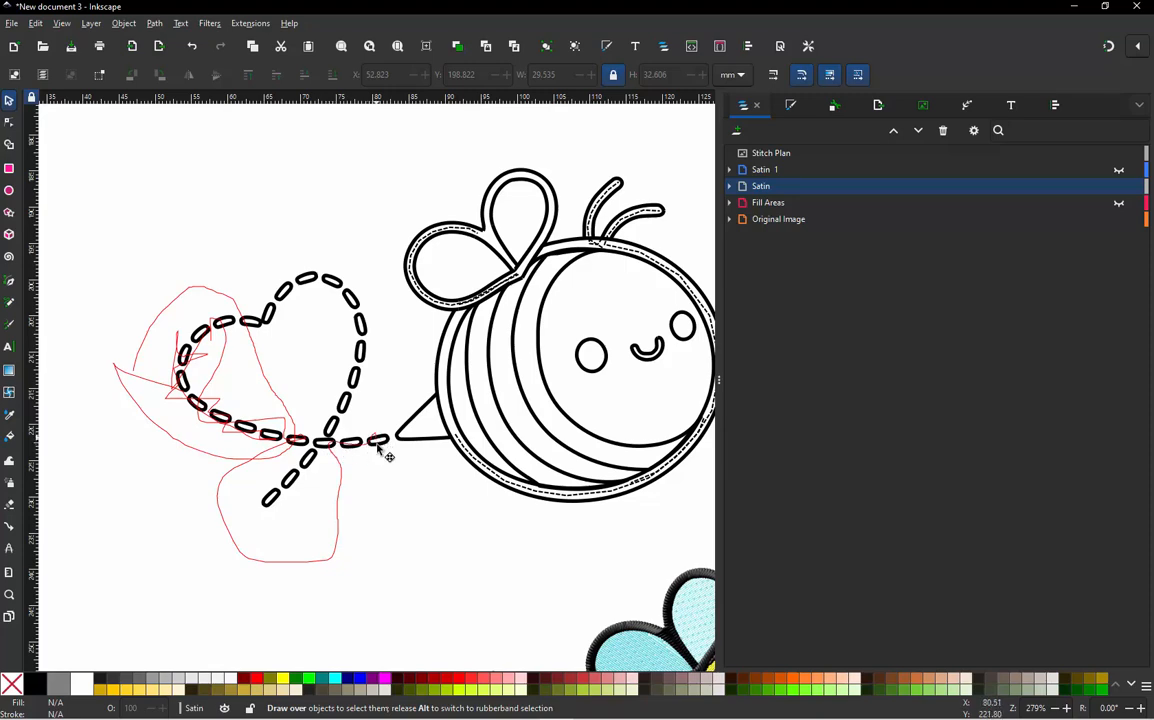
drag(385, 474, 379, 474)
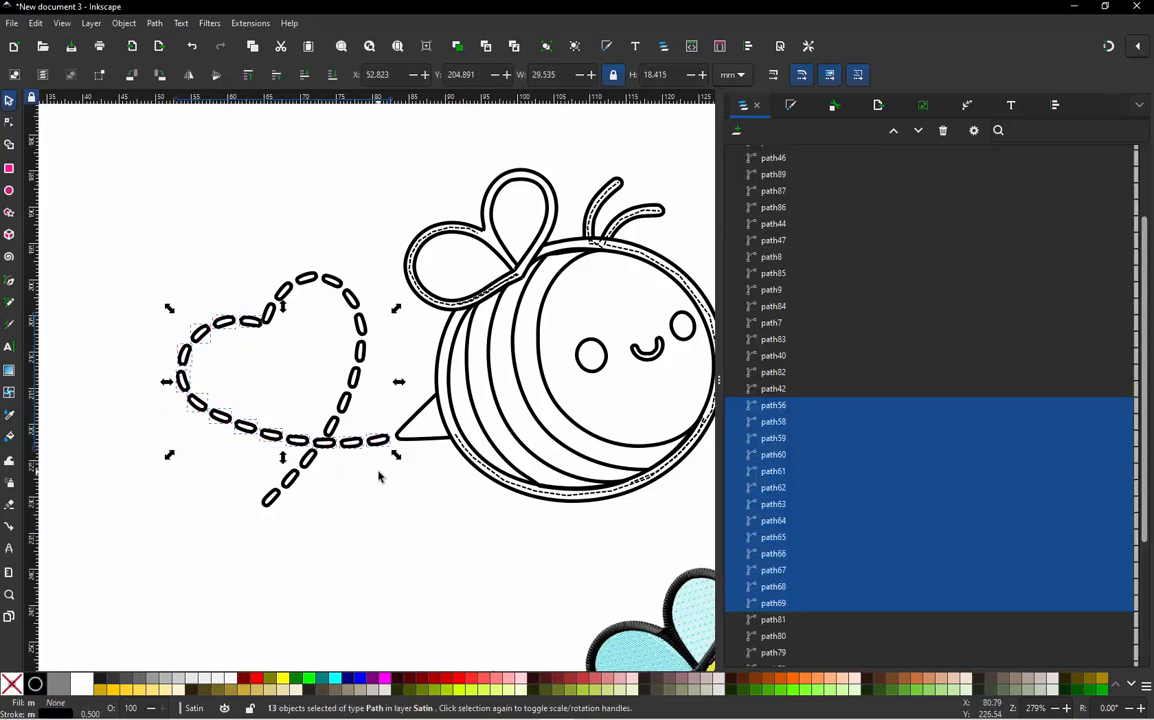
key(ctrl+alt+s)
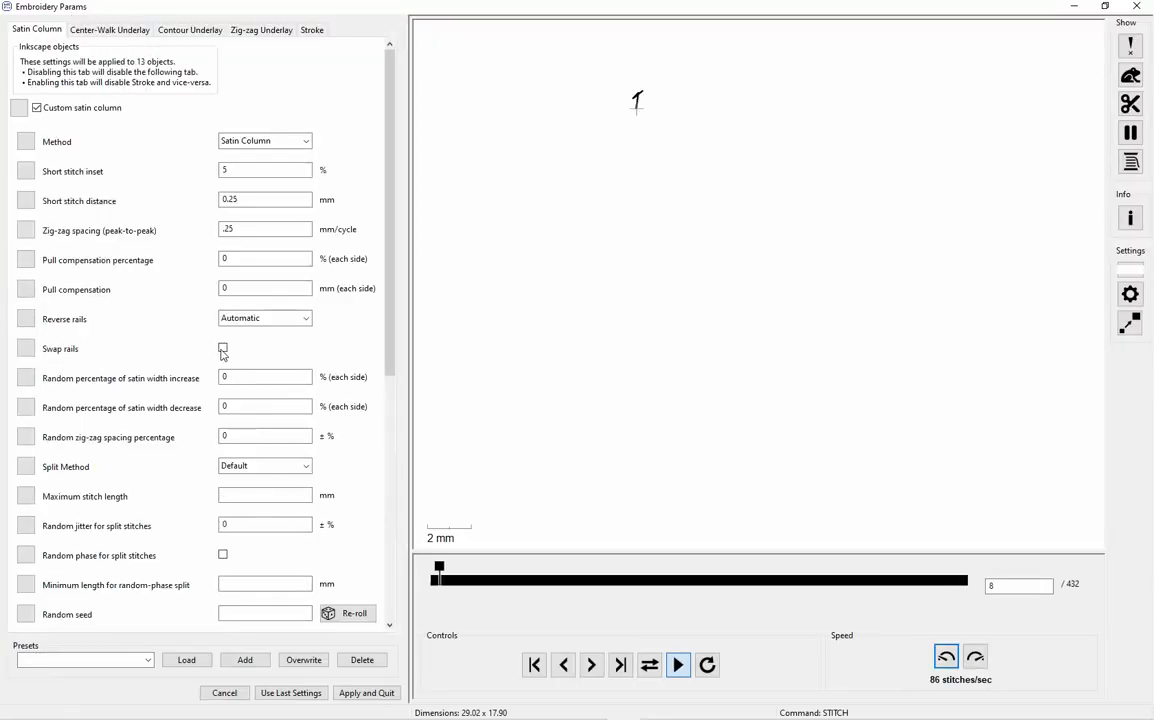
click(222, 348)
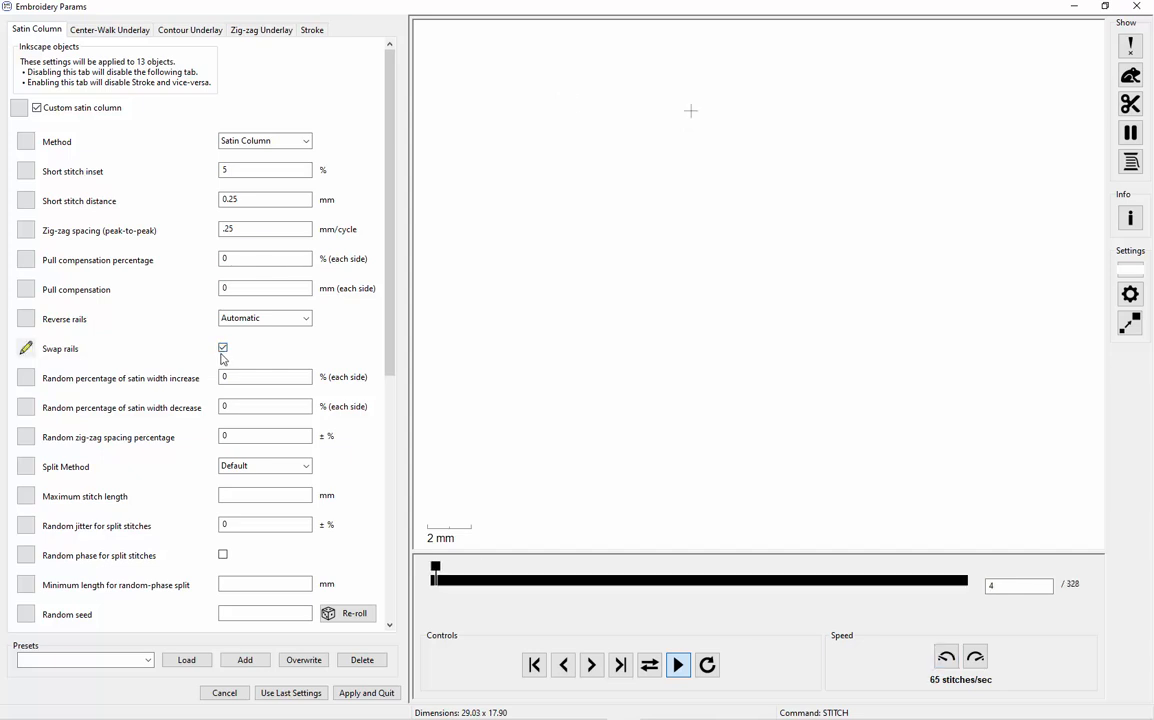
click(375, 693)
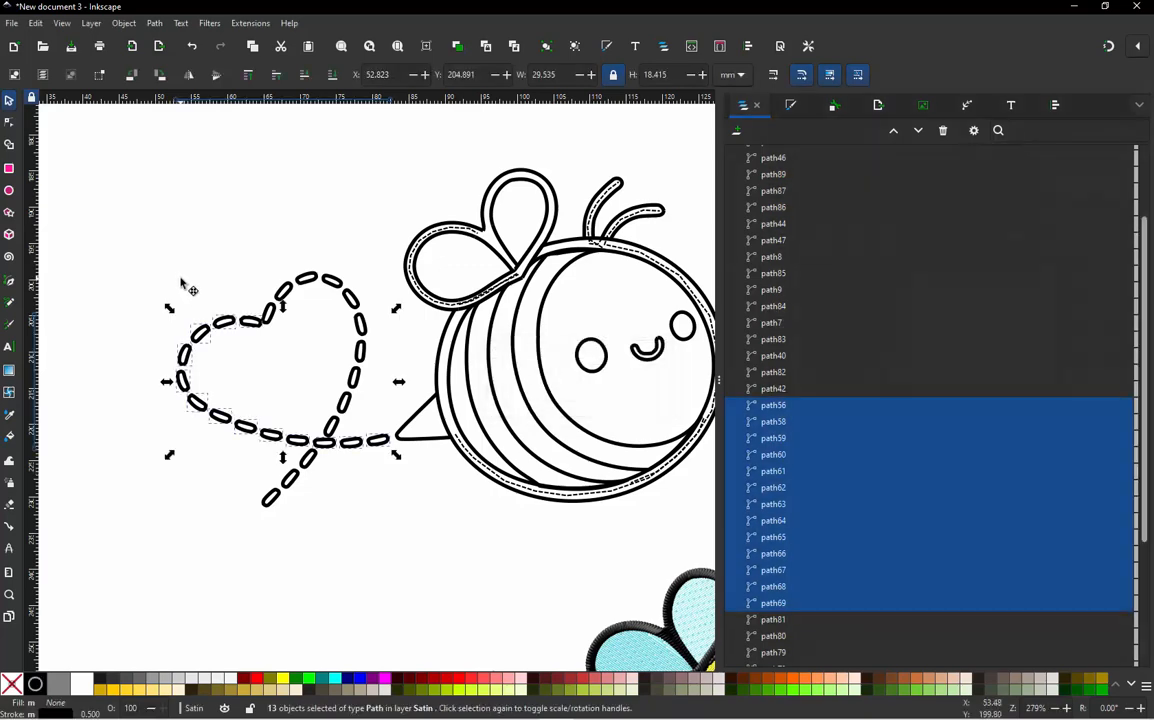
scroll(190, 291, down, 1)
key(Escape)
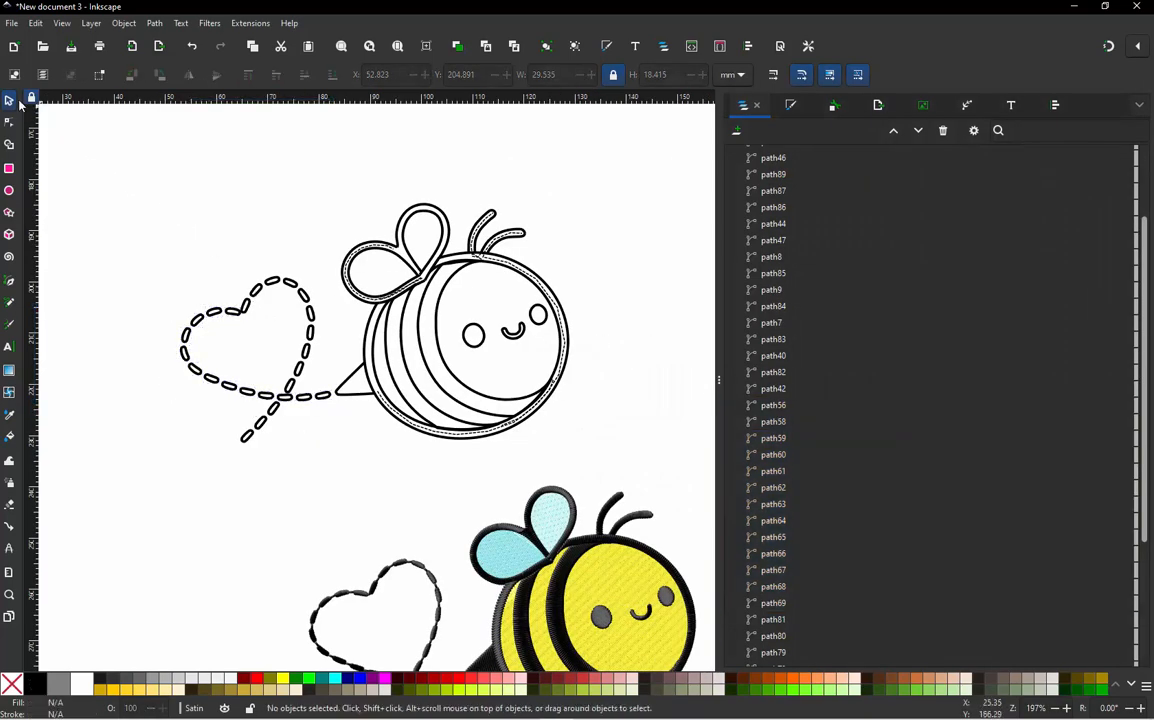
Preview the stitching of all satin objects, scrubbing the simulation from the heart trail through the bee's body to the face.
mouse_move(67, 141)
mouse_down()
mouse_move(350, 343)
mouse_move(629, 513)
mouse_move(605, 457)
mouse_move(610, 466)
mouse_up()
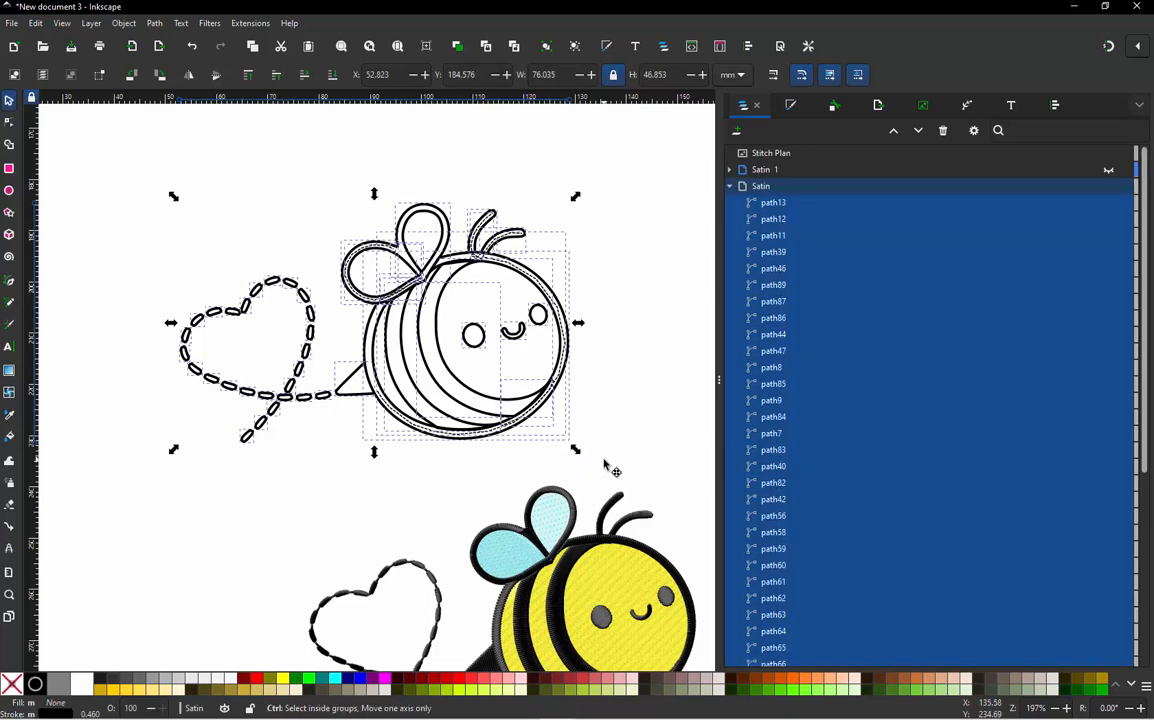
key(ctrl+shift+p)
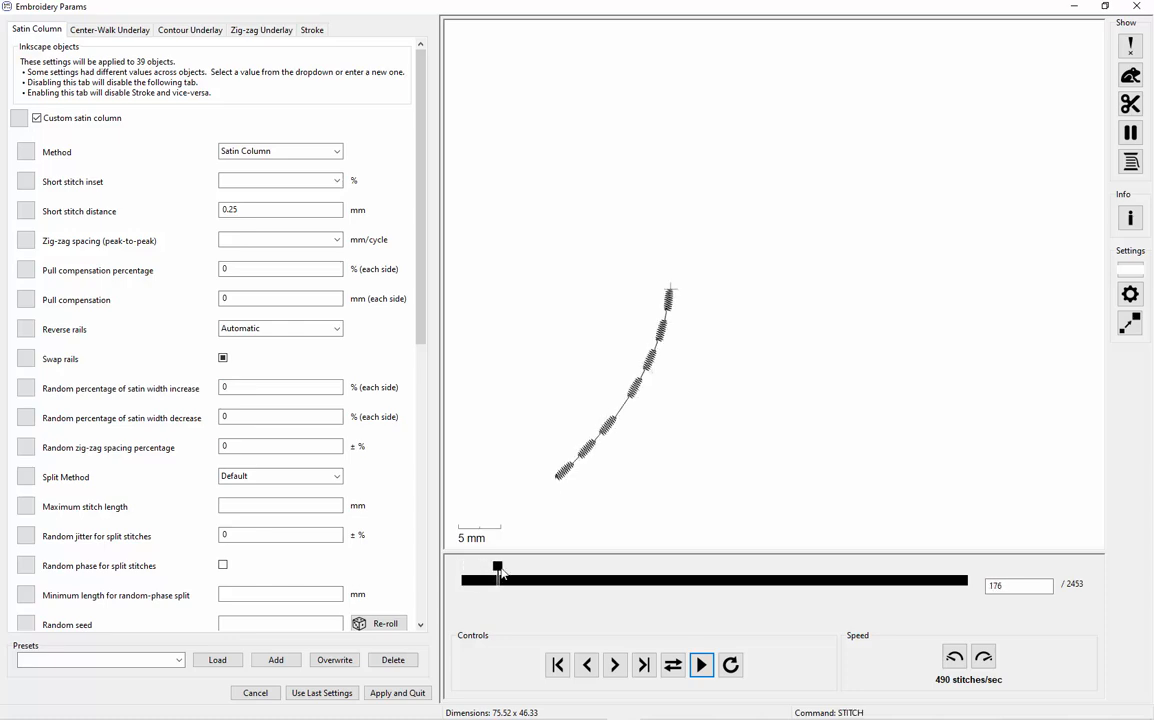
mouse_move(502, 572)
mouse_down()
mouse_move(492, 572)
mouse_move(705, 565)
mouse_move(497, 568)
mouse_up()
click(1148, 7)
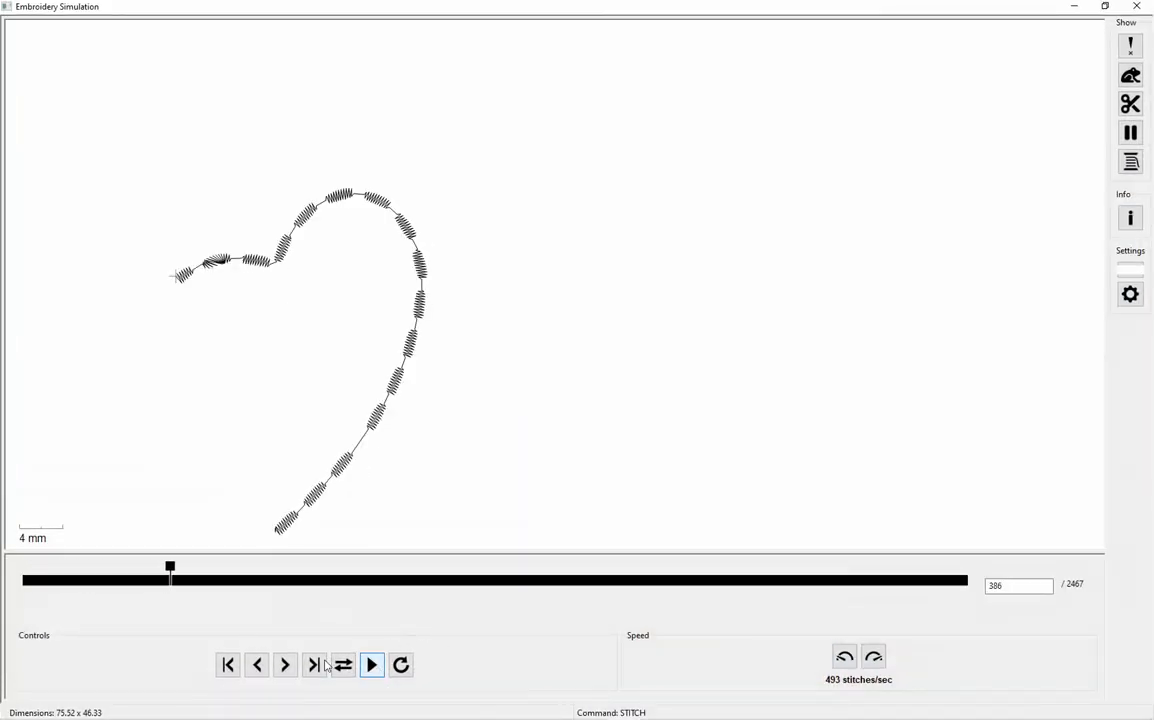
drag(170, 569, 240, 586)
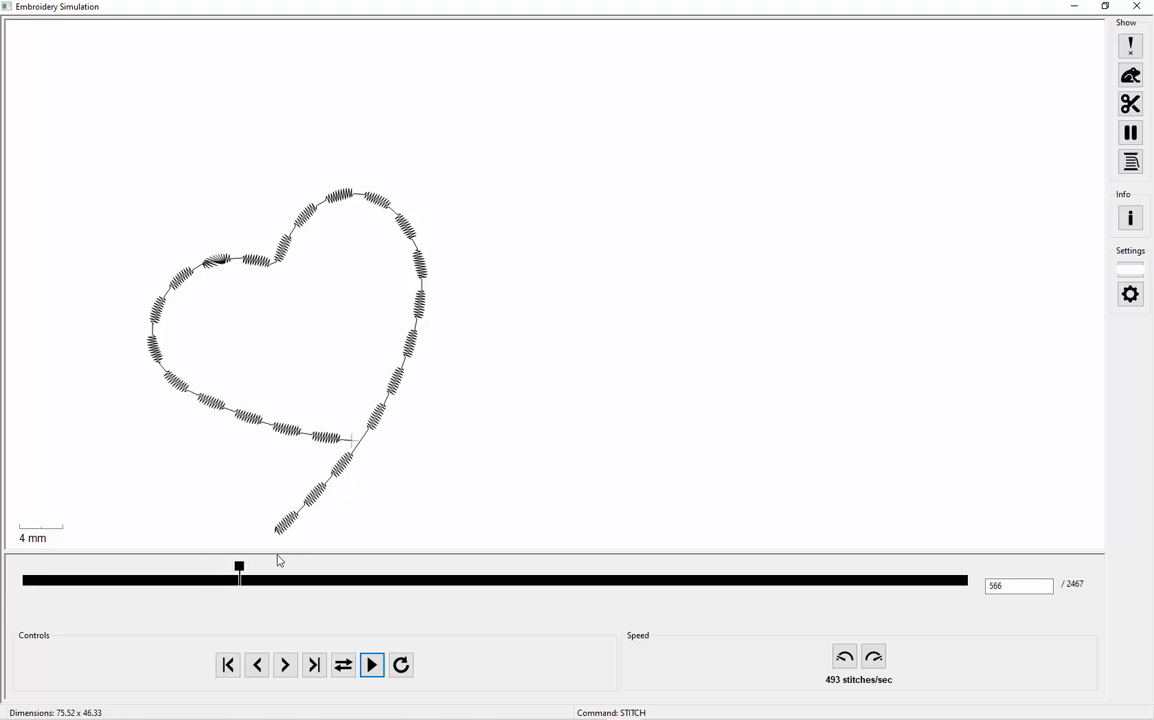
mouse_move(240, 575)
mouse_down()
mouse_move(337, 559)
mouse_move(318, 557)
mouse_move(385, 525)
mouse_move(360, 525)
mouse_move(376, 517)
mouse_move(481, 510)
mouse_move(470, 514)
mouse_move(644, 462)
mouse_move(978, 429)
mouse_up()
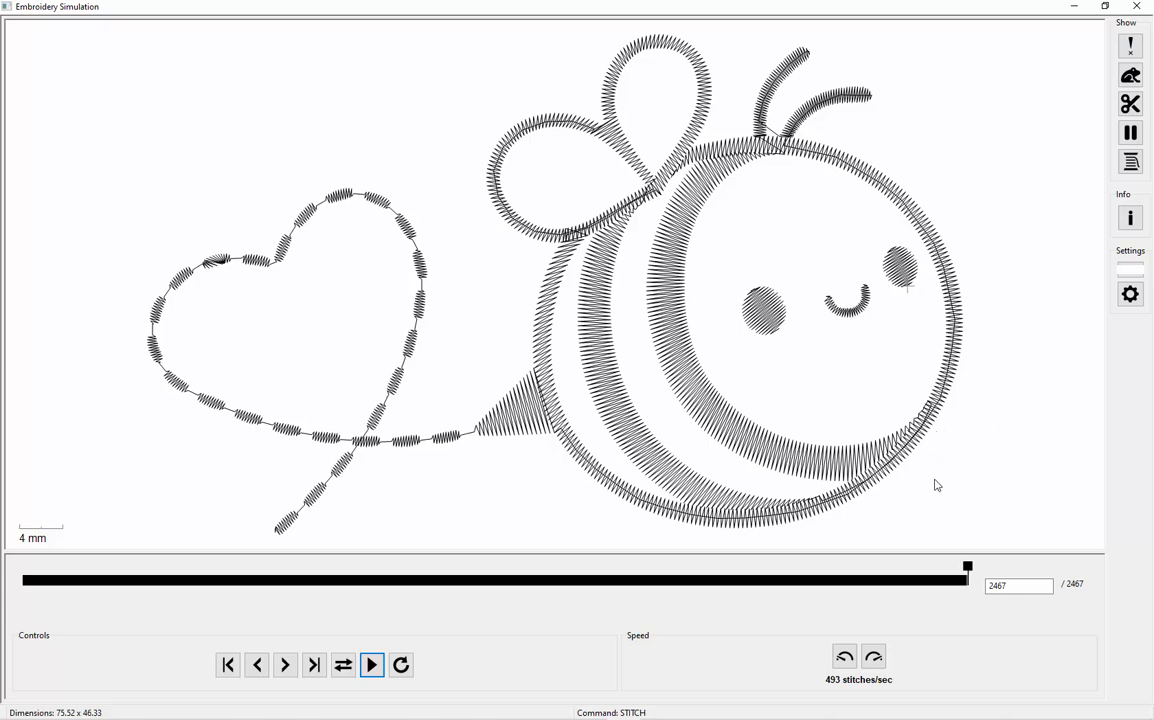
drag(969, 572, 439, 583)
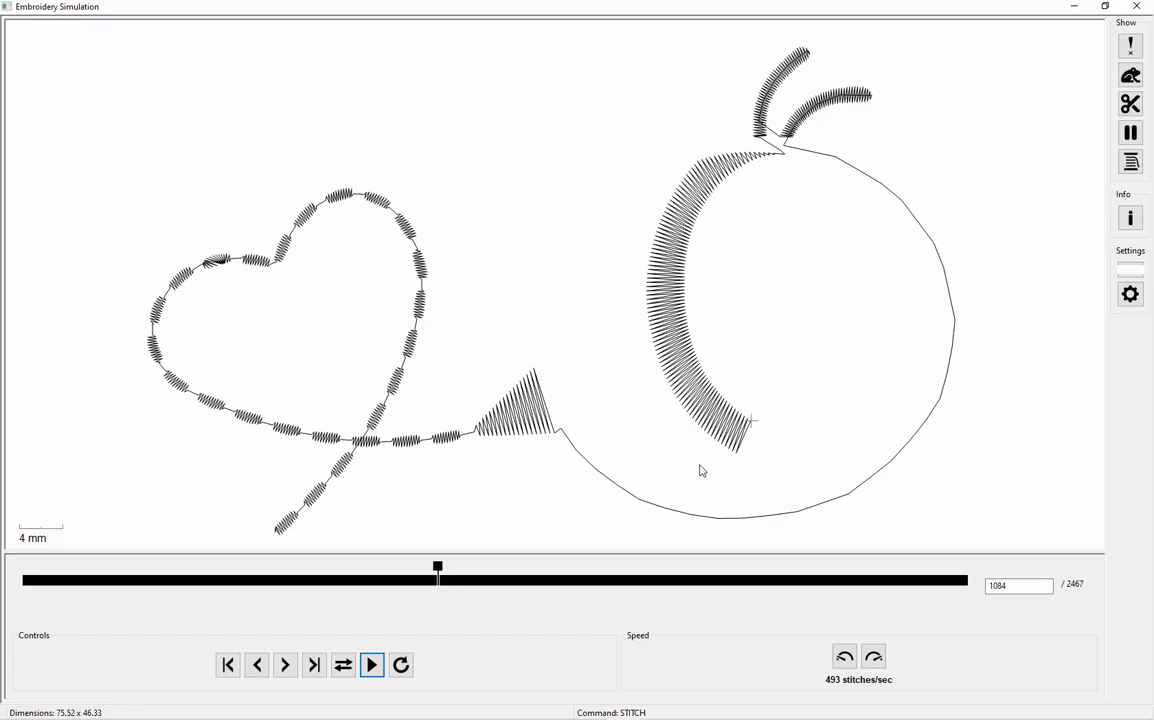
click(1136, 8)
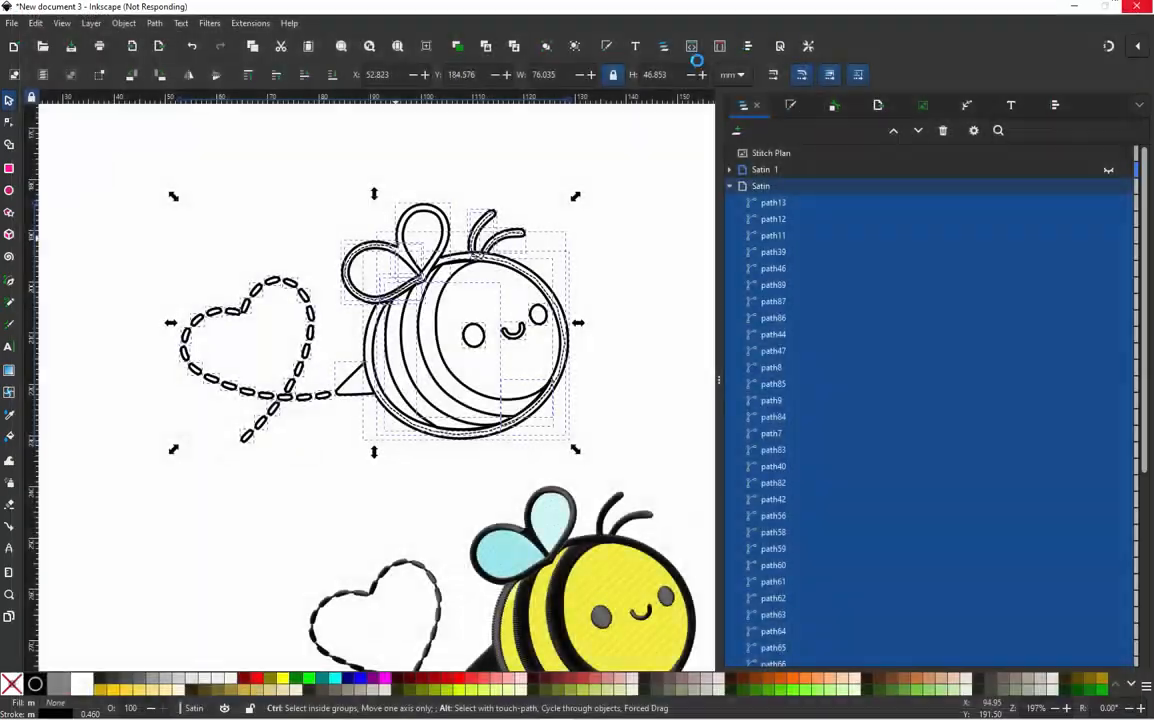
scroll(483, 207, up, 6)
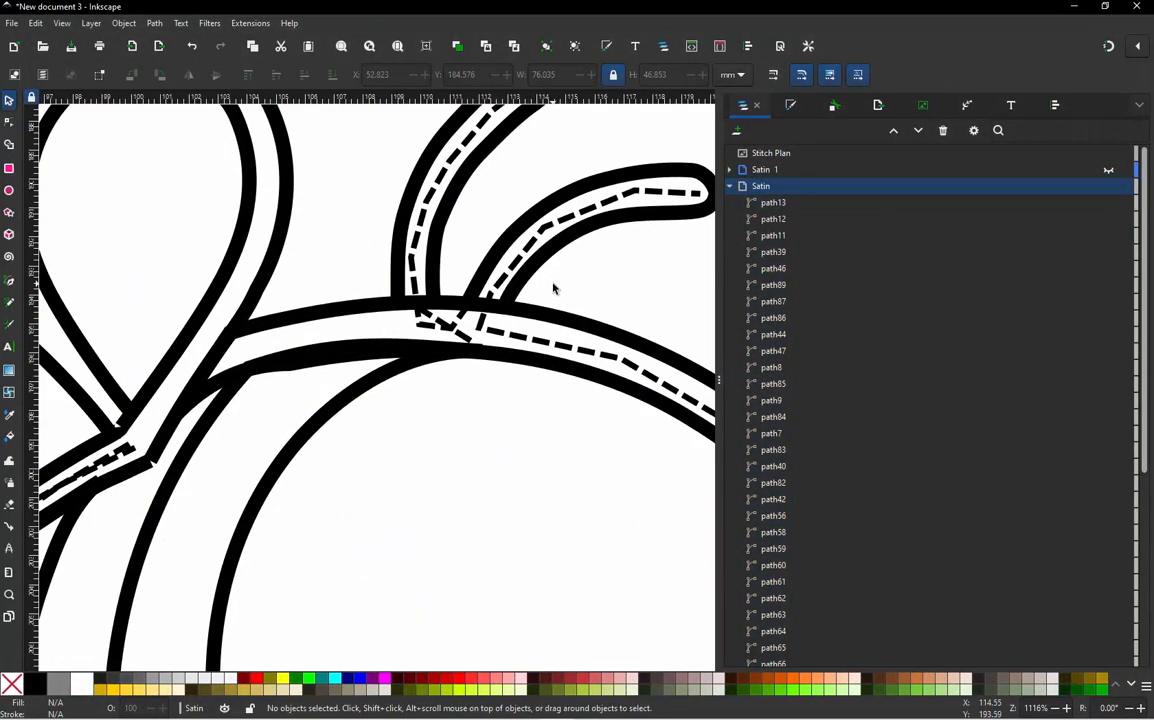
click(493, 272)
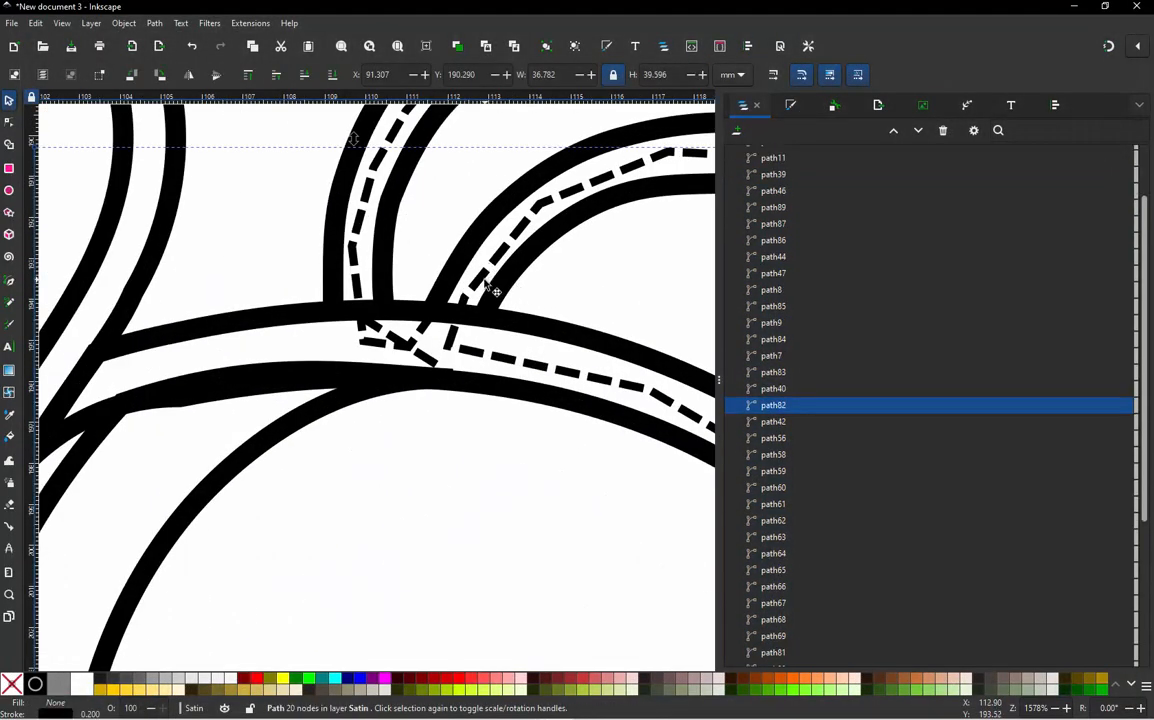
drag(485, 282, 479, 271)
key(ctrl+z)
drag(425, 335, 199, 330)
key(ctrl+z)
Compare running and manual stitching for the left antenna's dashed connecting stroke, set its method to Manual Stitch, and apply.
scroll(340, 335, down, 2)
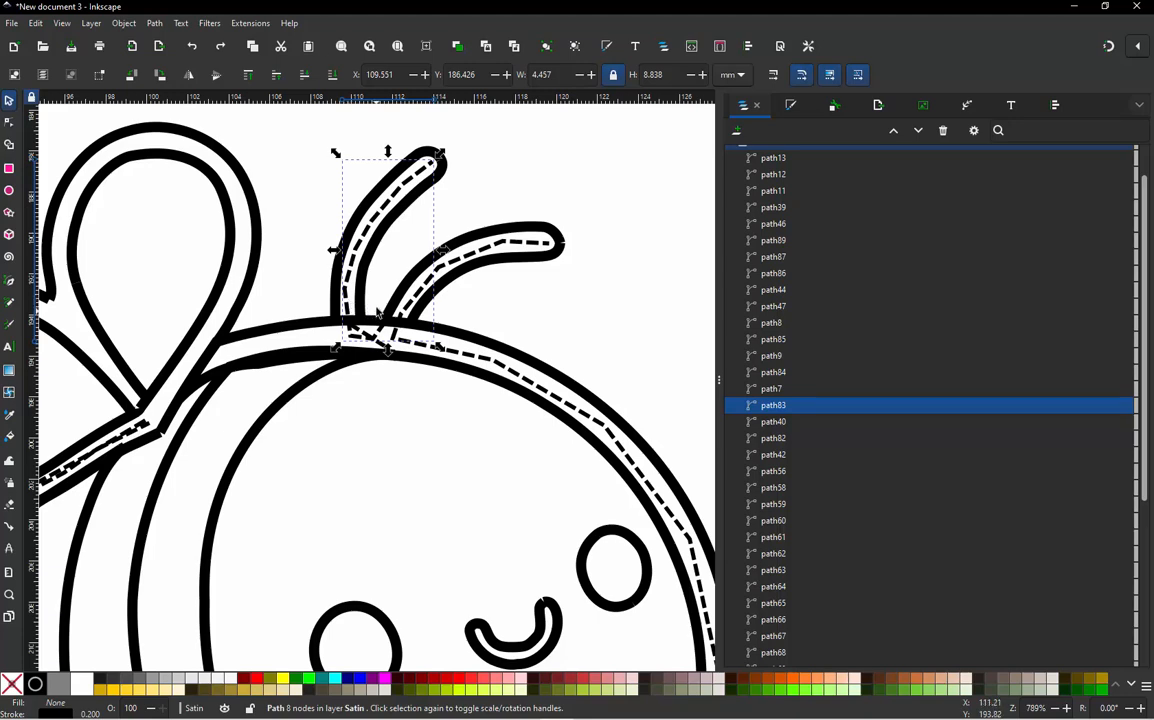
key(ctrl+alt+p)
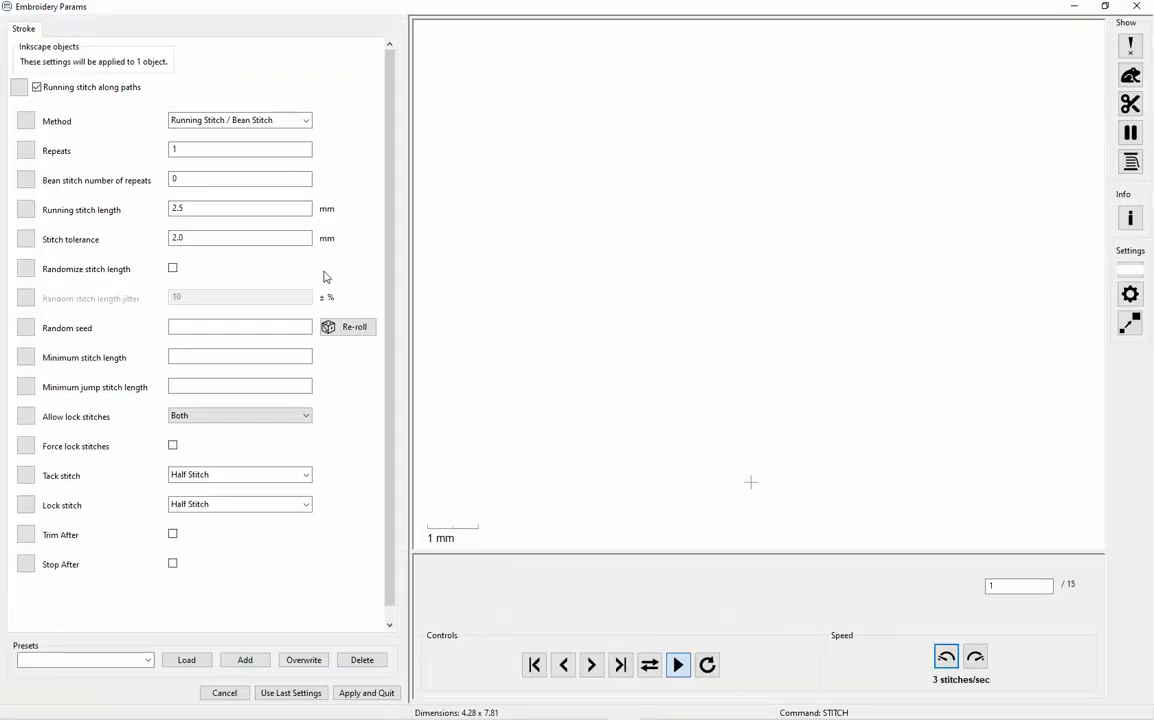
click(218, 122)
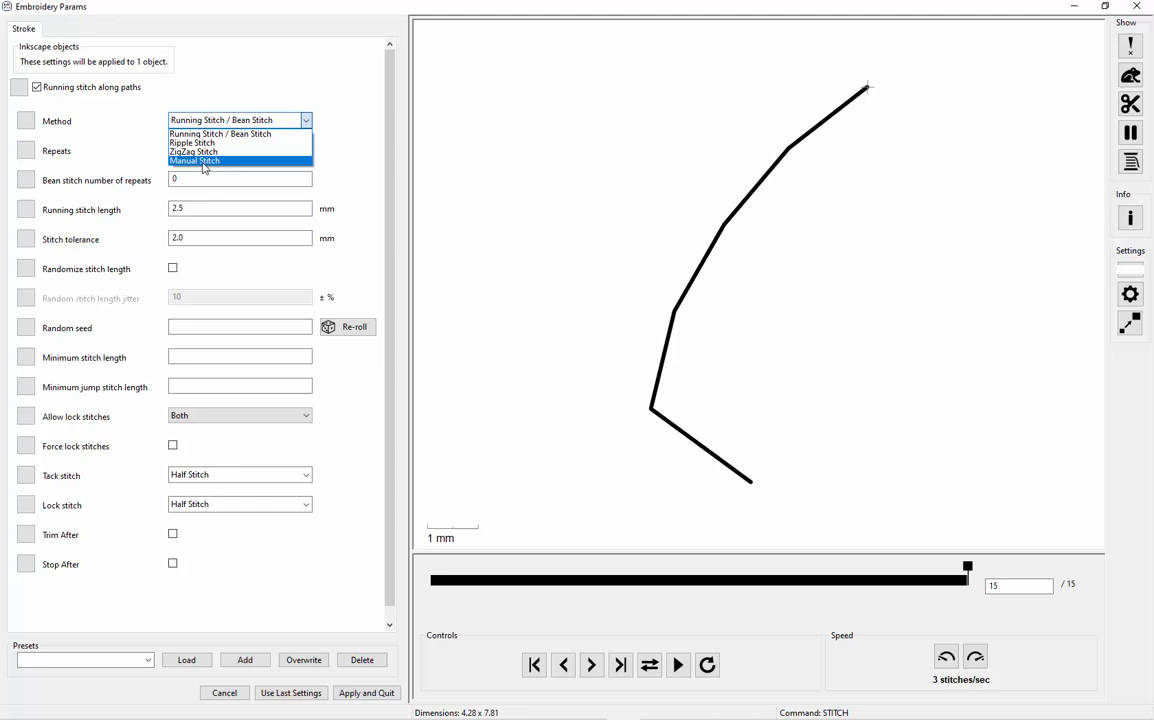
click(203, 161)
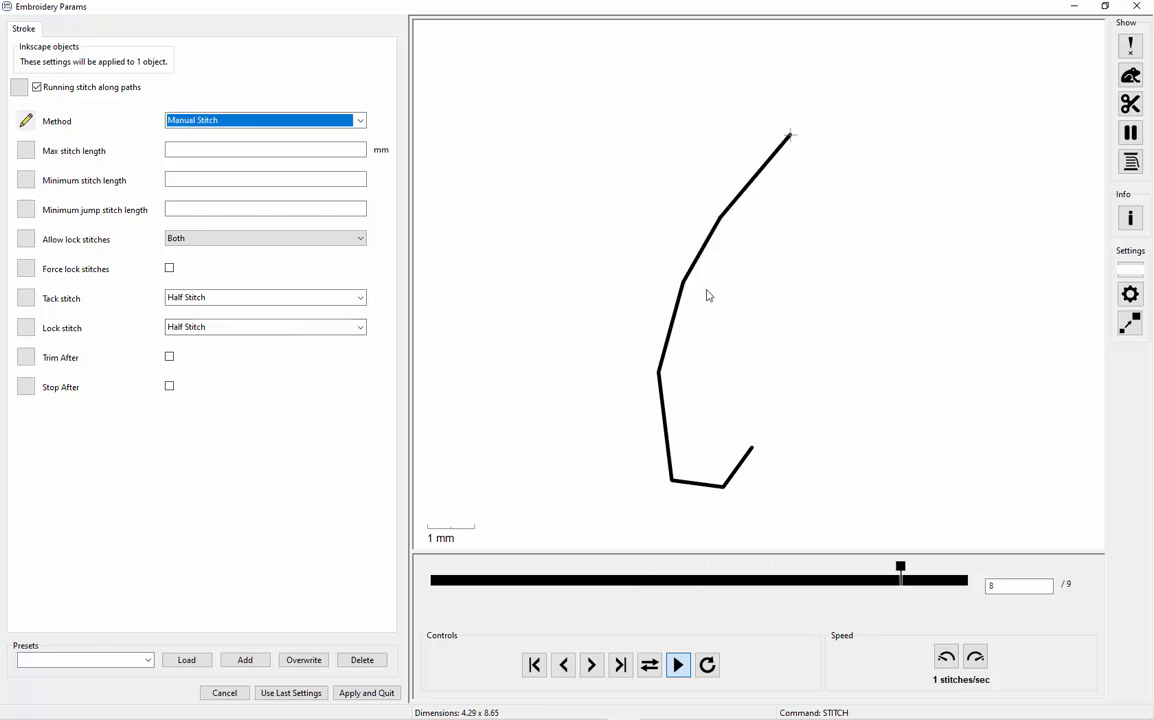
click(314, 120)
click(250, 140)
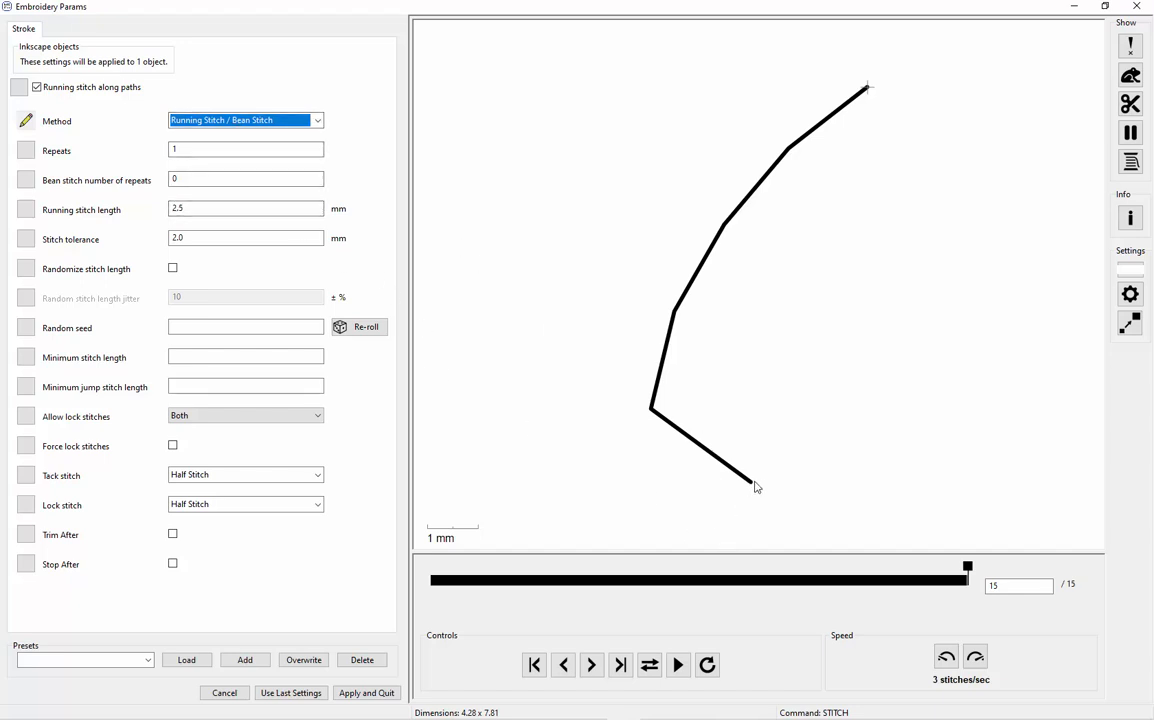
click(272, 120)
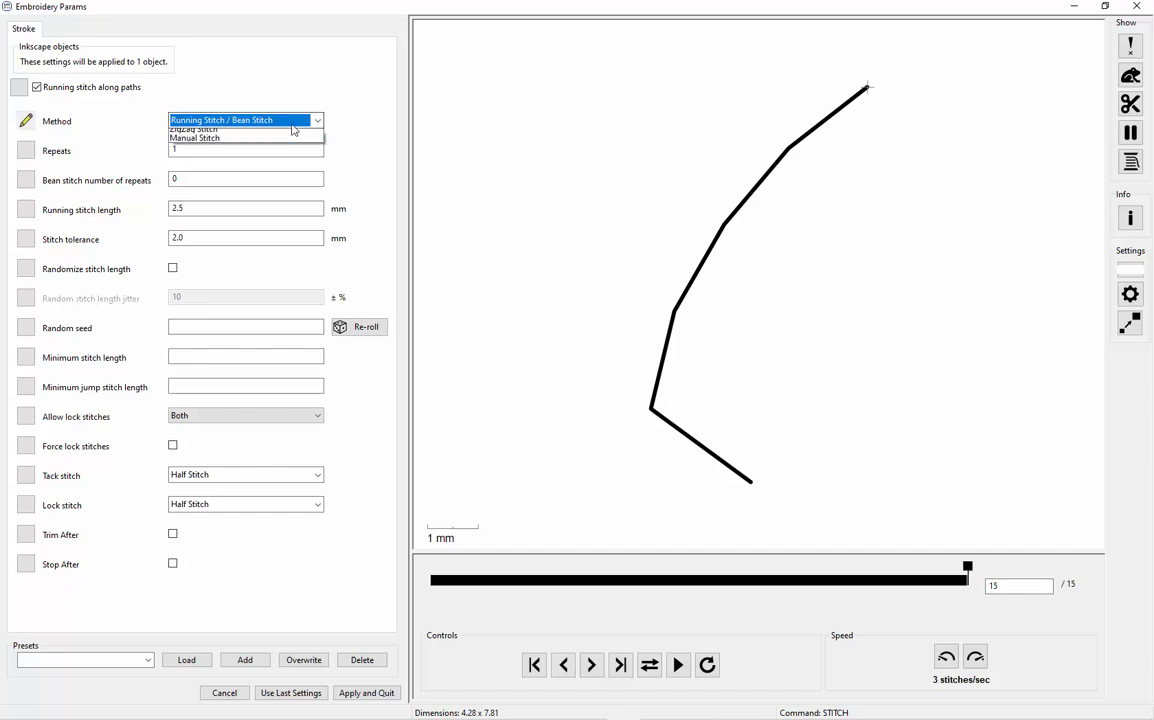
click(232, 163)
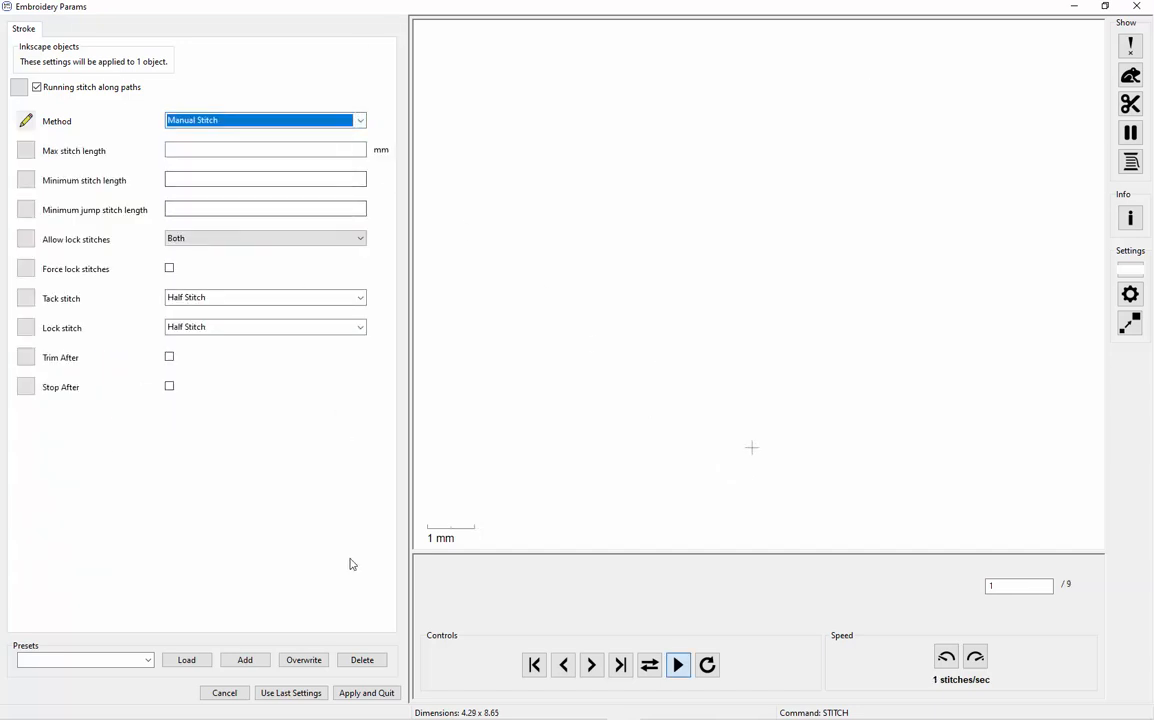
click(363, 697)
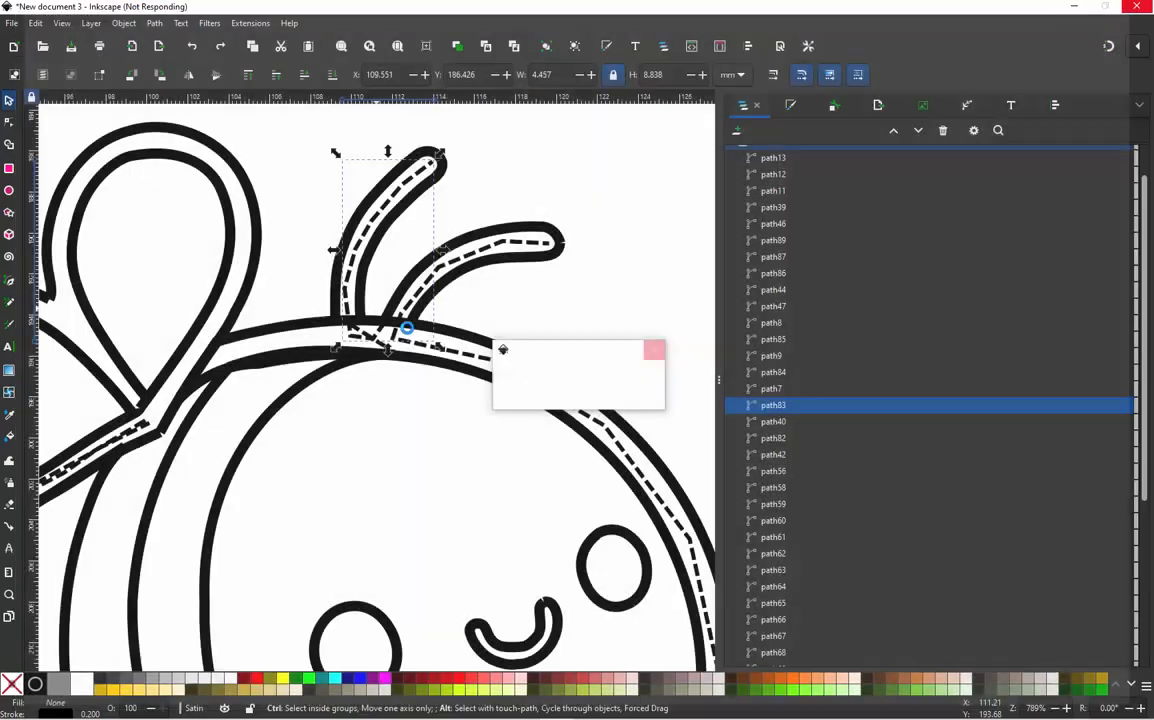
Delete two surplus nodes at the upper end of the second heart-trail dash to the right of the heart's notch.
scroll(503, 323, down, 5)
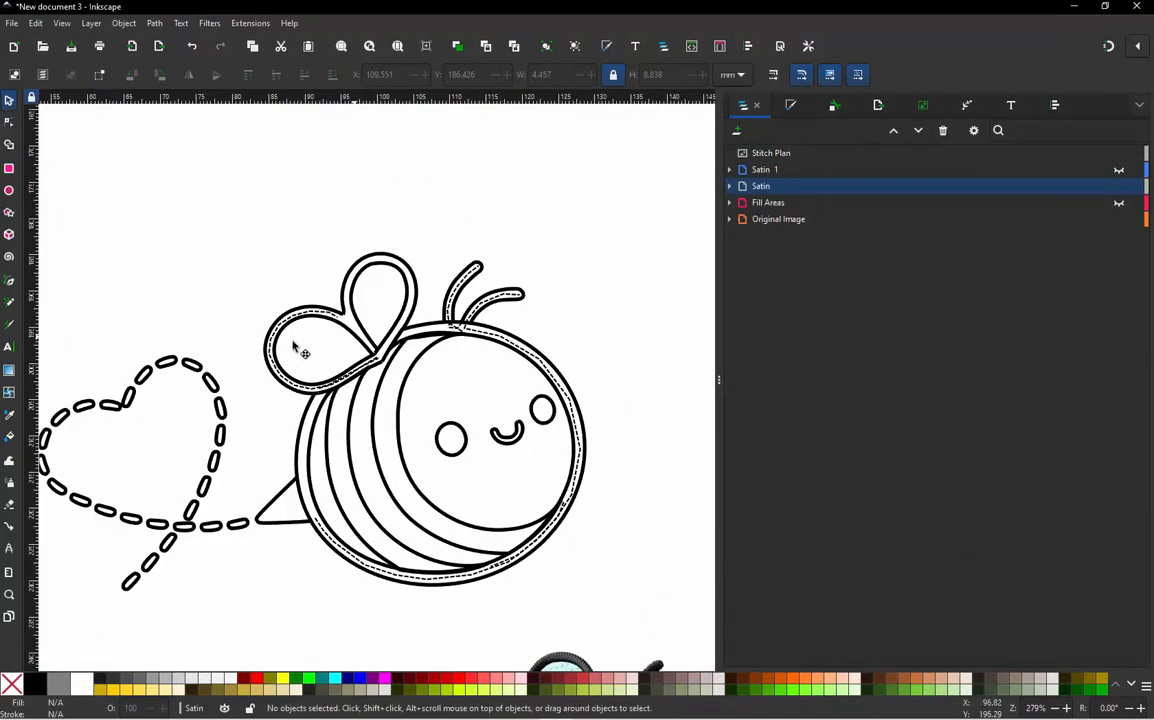
scroll(130, 390, up, 4)
scroll(130, 390, up, 2)
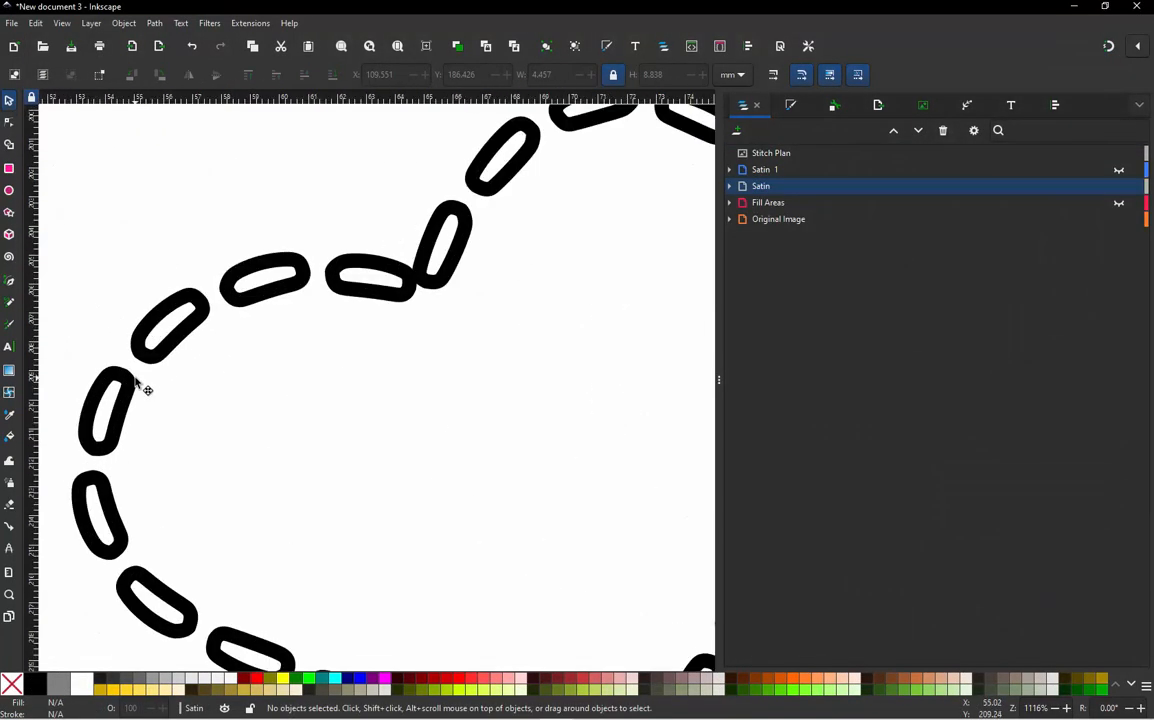
click(140, 393)
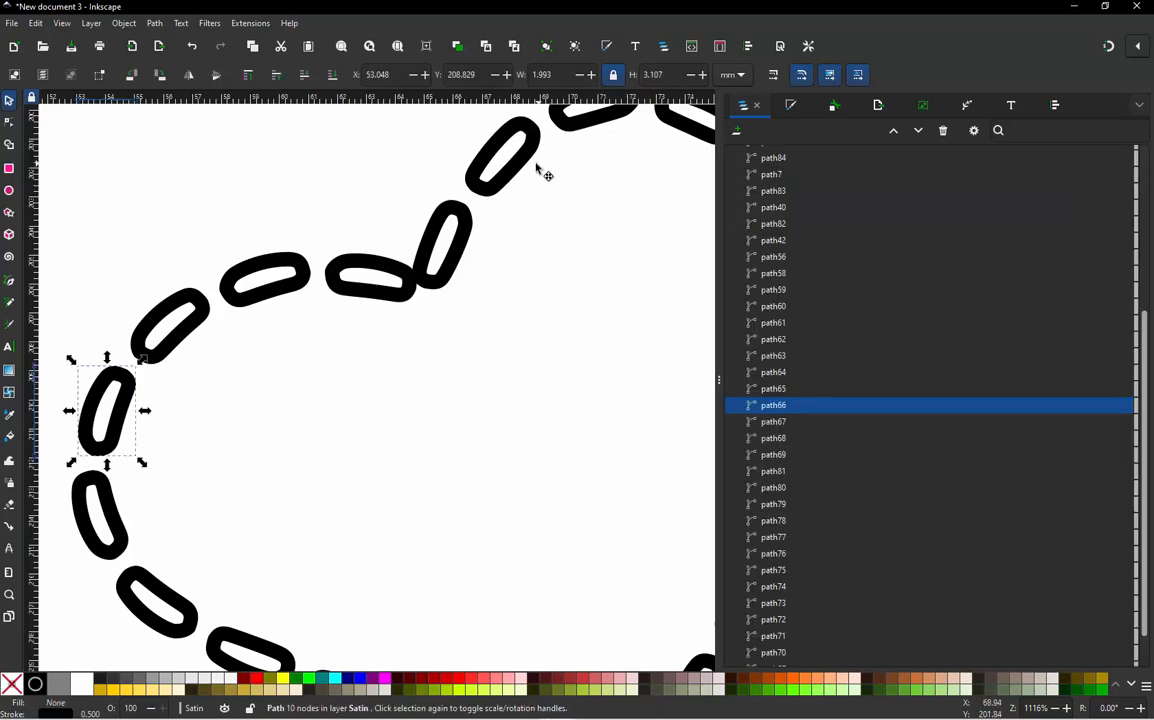
double_click(488, 152)
scroll(430, 265, down, 1)
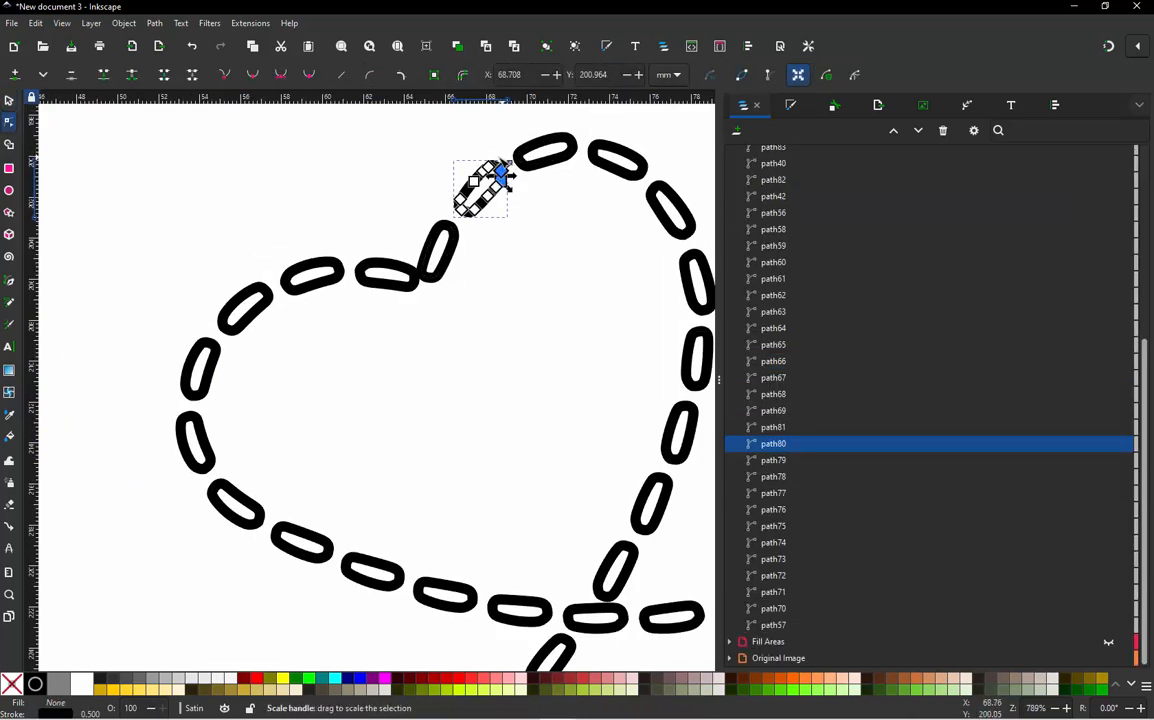
scroll(497, 166, up, 5)
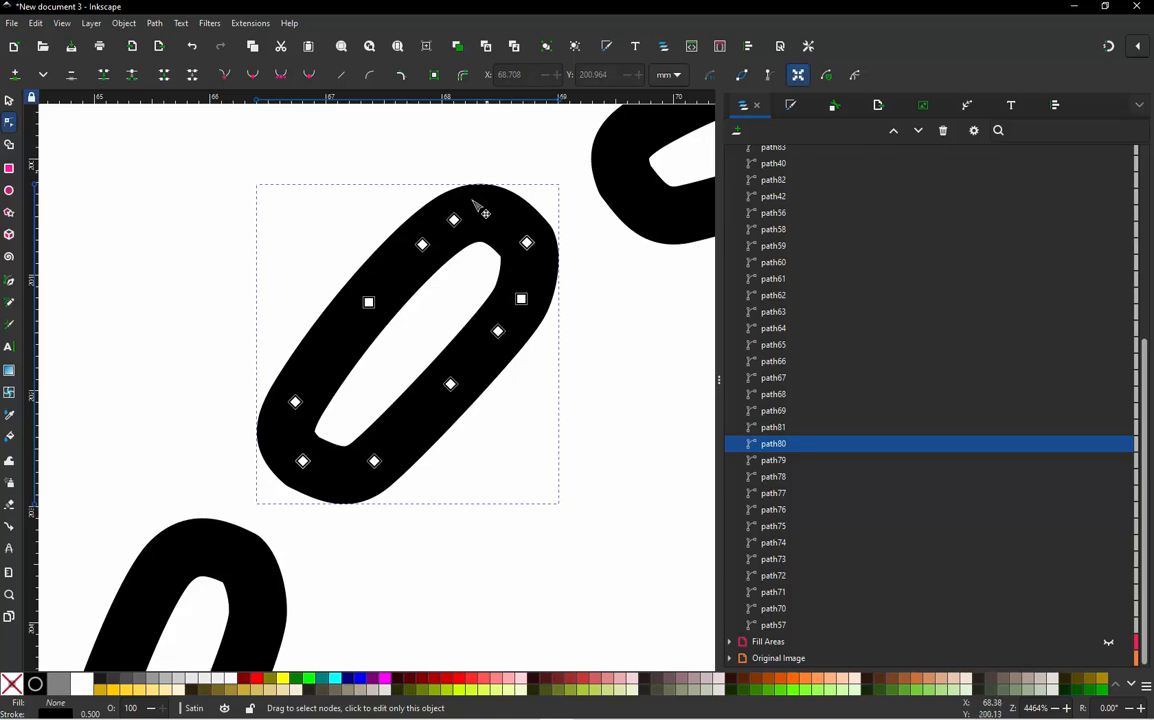
click(497, 332)
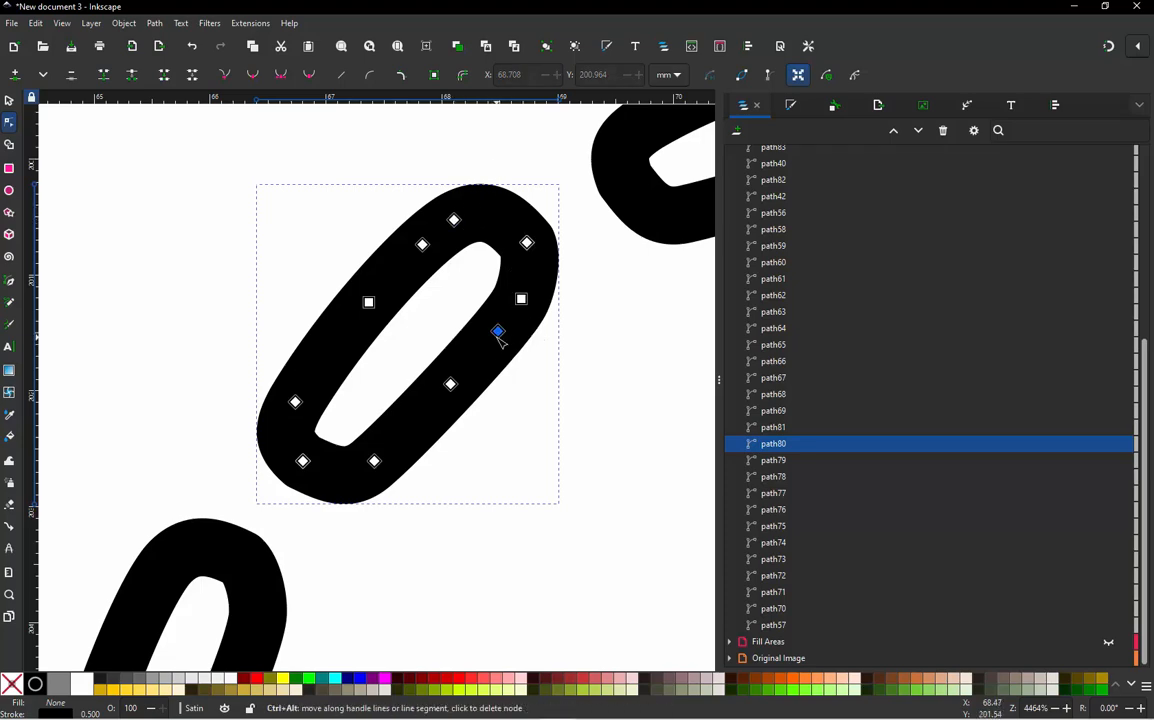
key(Delete)
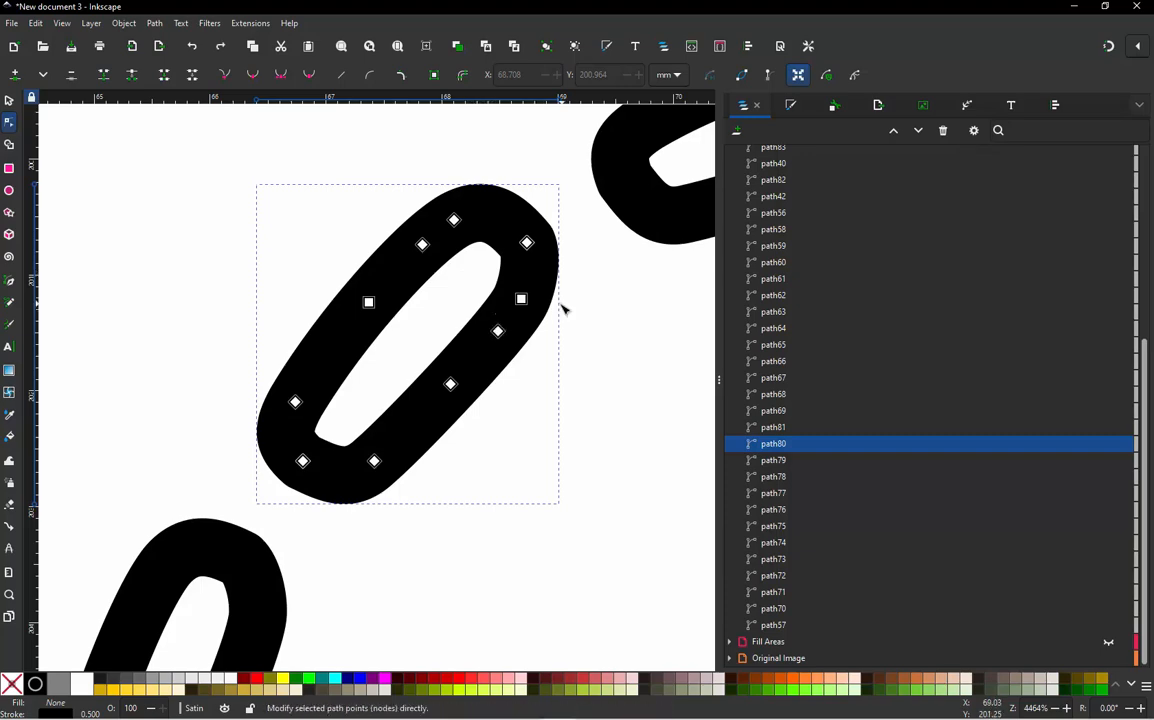
ctrl+alt+click(521, 299)
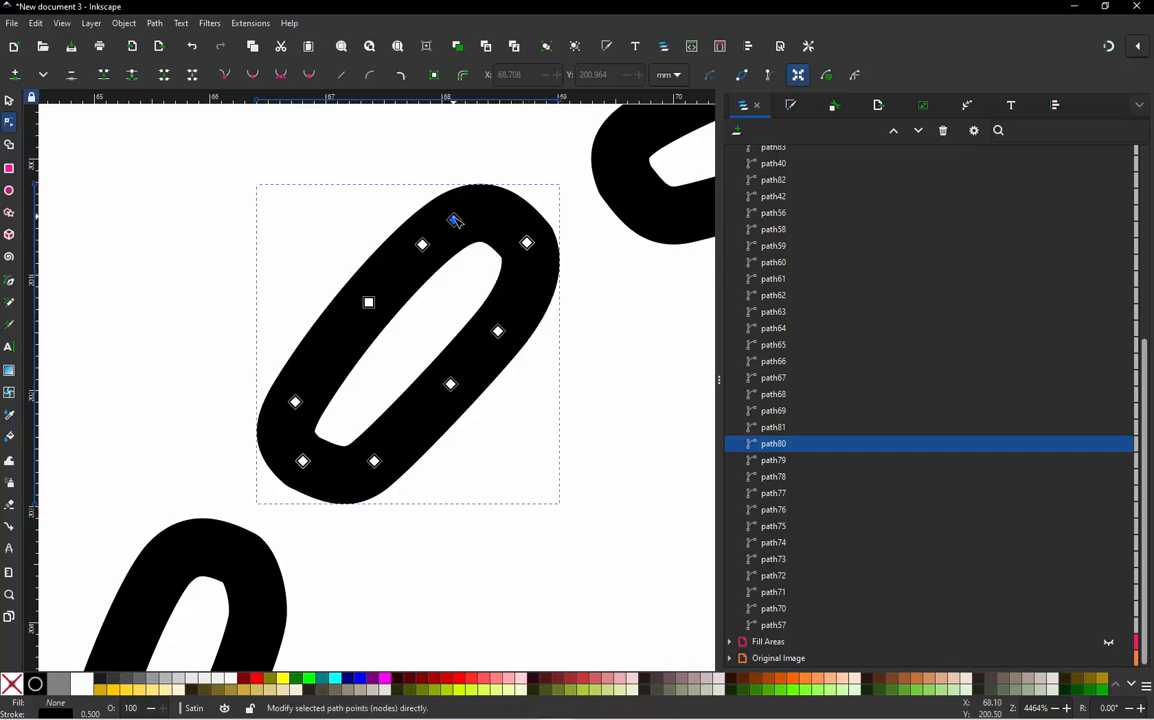
ctrl+alt+click(455, 220)
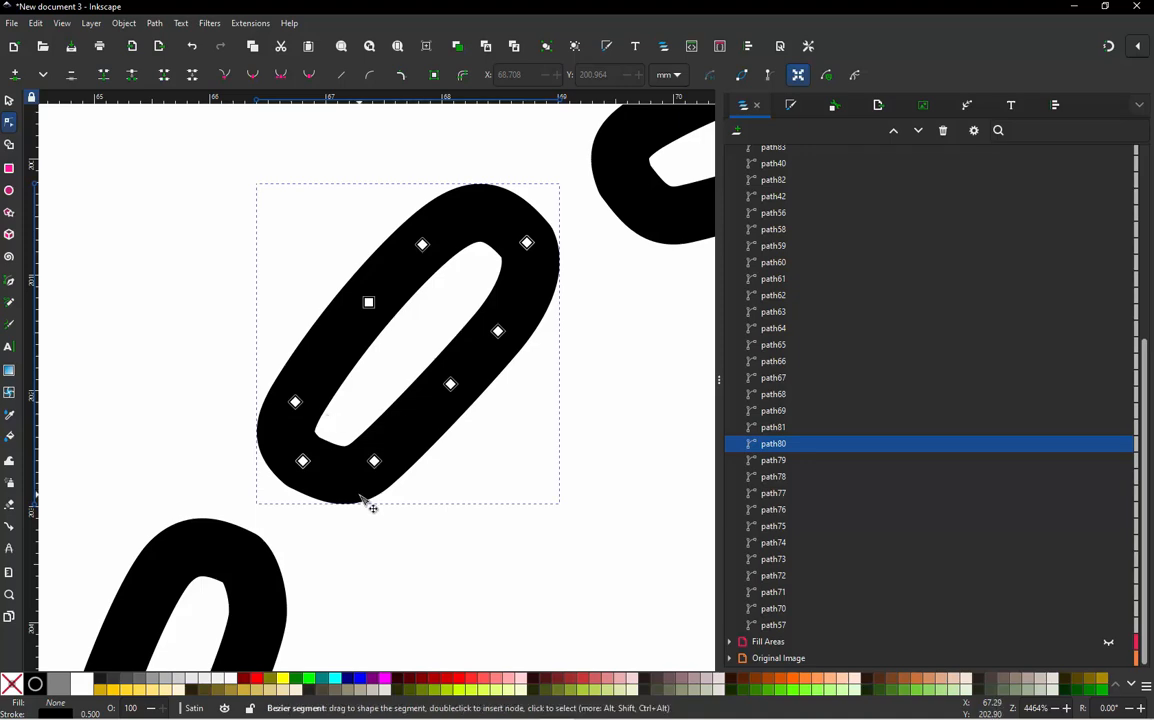
Examine the nodes of the heart-trail dashes along the heart's right lobe, from the notch over the top of the curve.
ctrl+scroll(384, 396, down, 3)
click(531, 287)
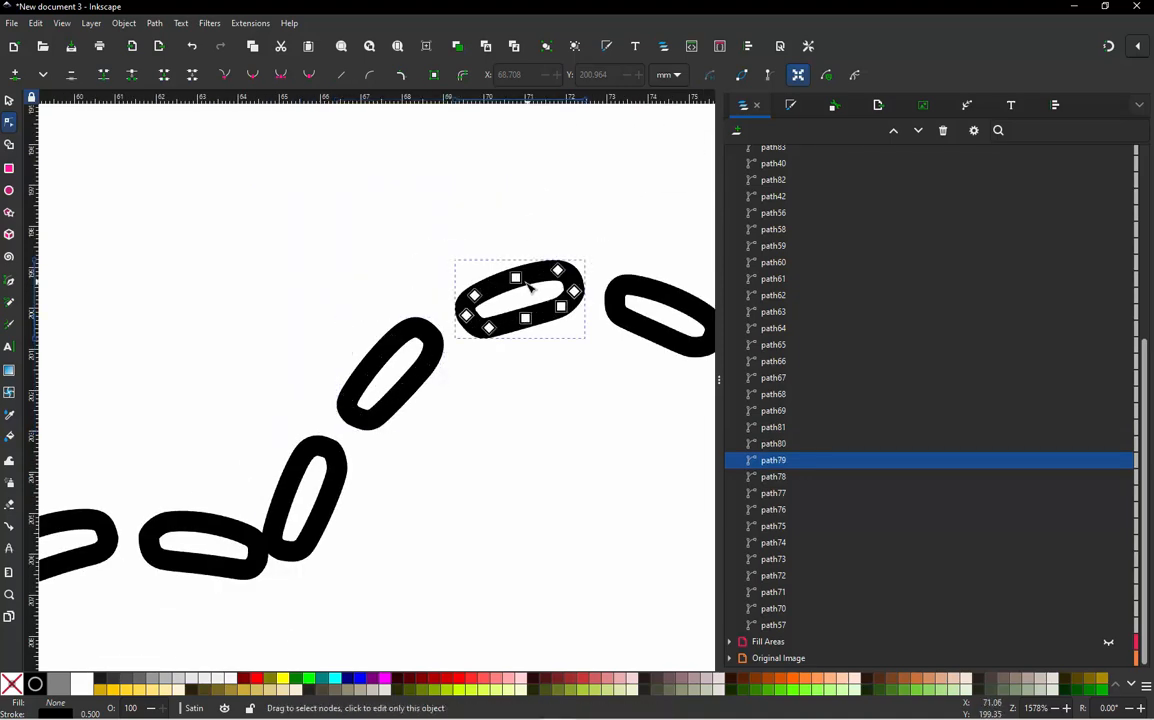
click(311, 461)
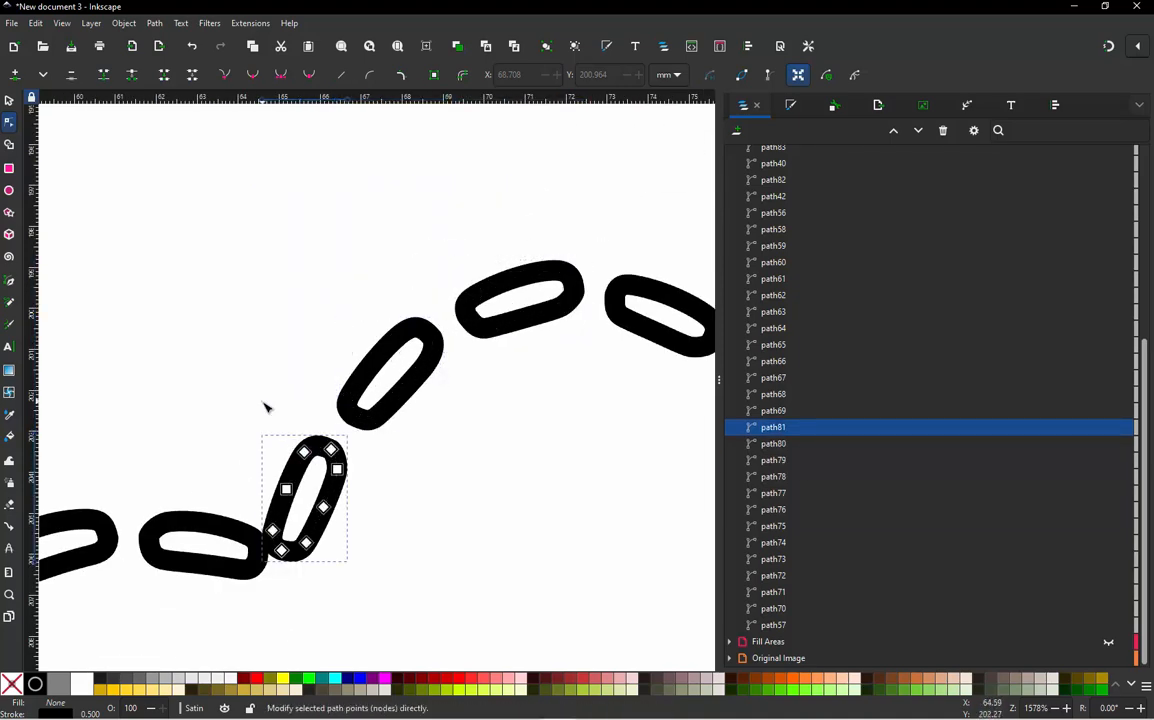
ctrl+scroll(265, 407, down, 2)
click(519, 290)
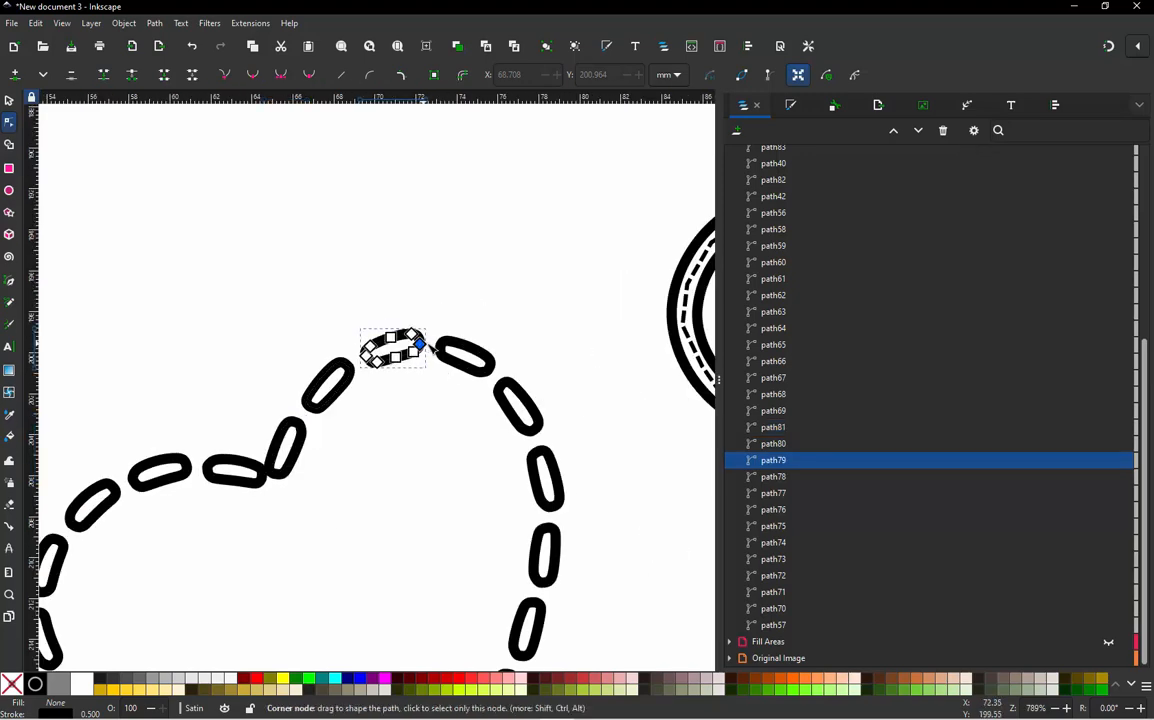
click(463, 353)
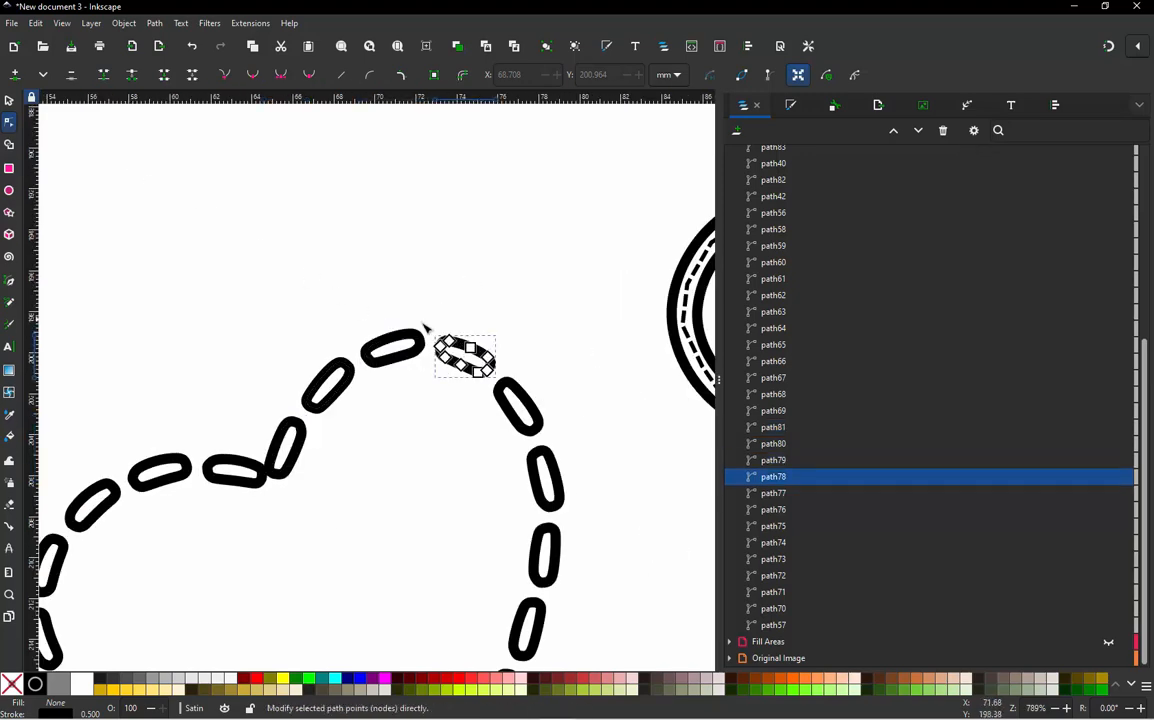
ctrl+scroll(424, 328, up, 2)
click(11, 100)
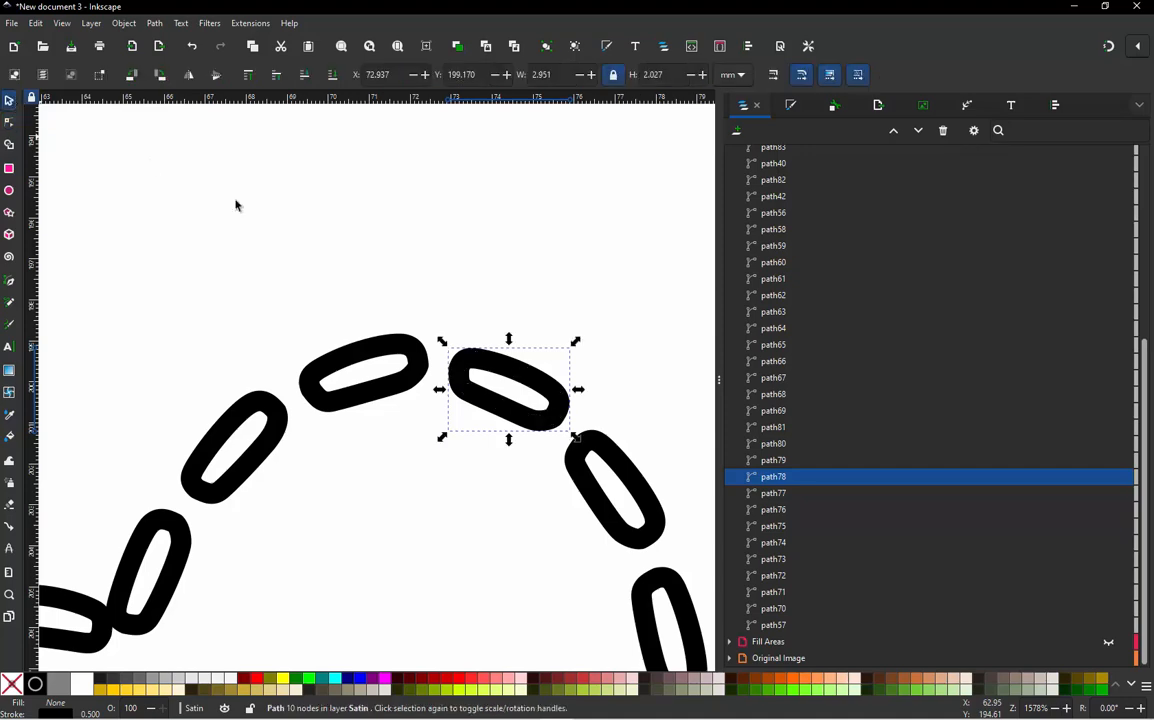
Simulate the stitching of all satin objects, checking the heart trail's left half and continuing through the bee's body and face.
ctrl+scroll(260, 171, down, 7)
click(256, 241)
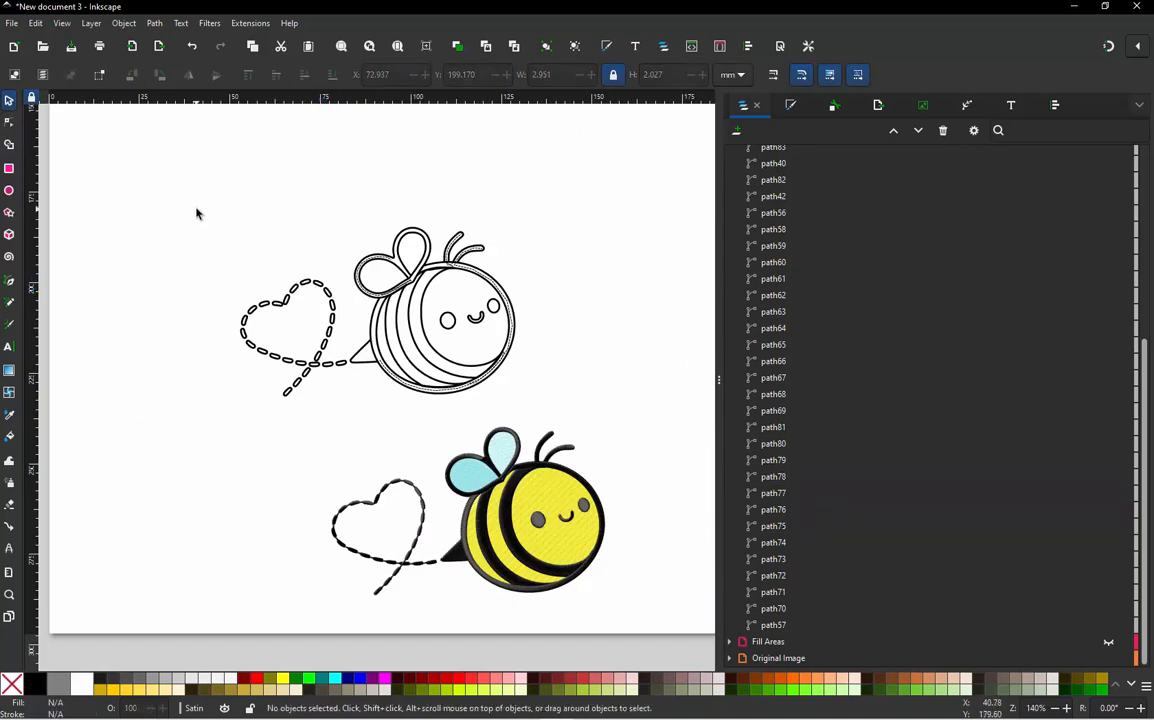
mouse_move(196, 209)
mouse_down()
mouse_move(477, 399)
mouse_move(550, 425)
mouse_up()
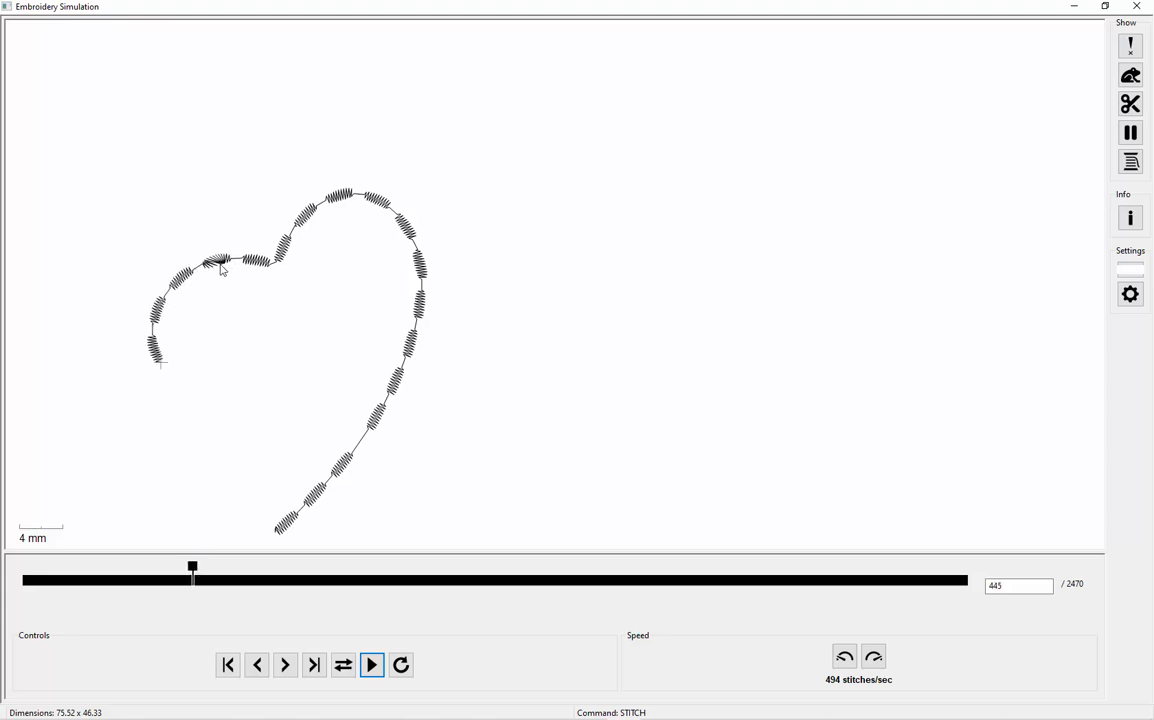
drag(196, 577, 942, 451)
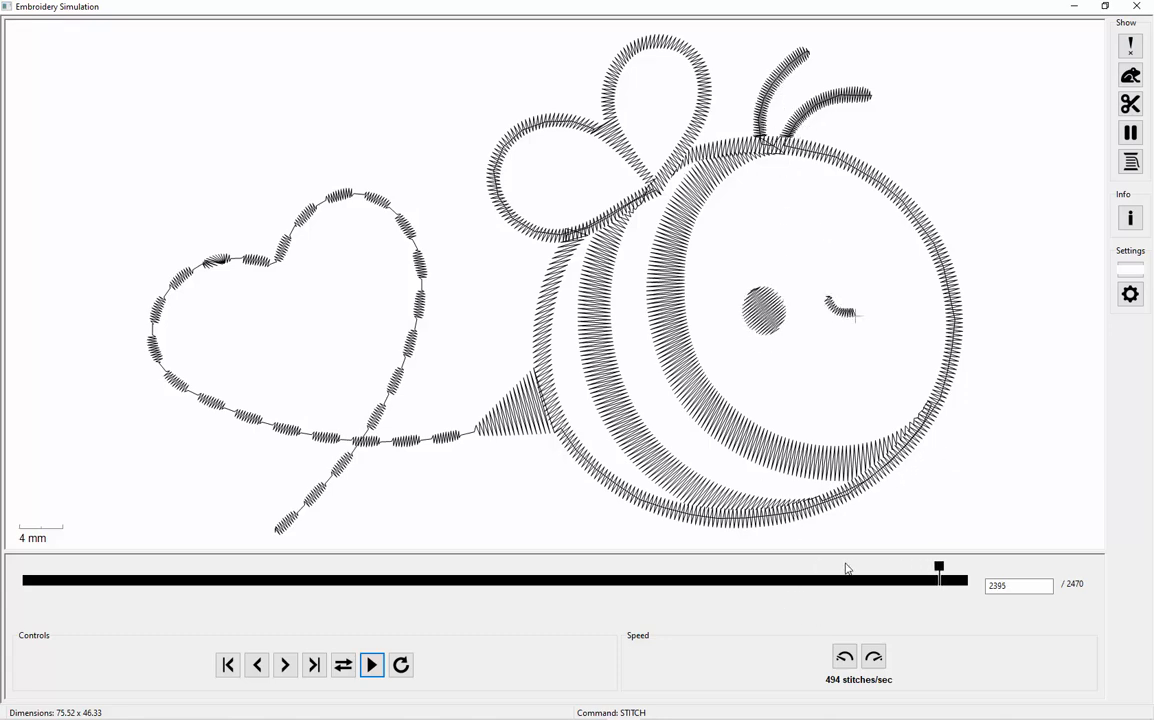
drag(945, 569, 1025, 564)
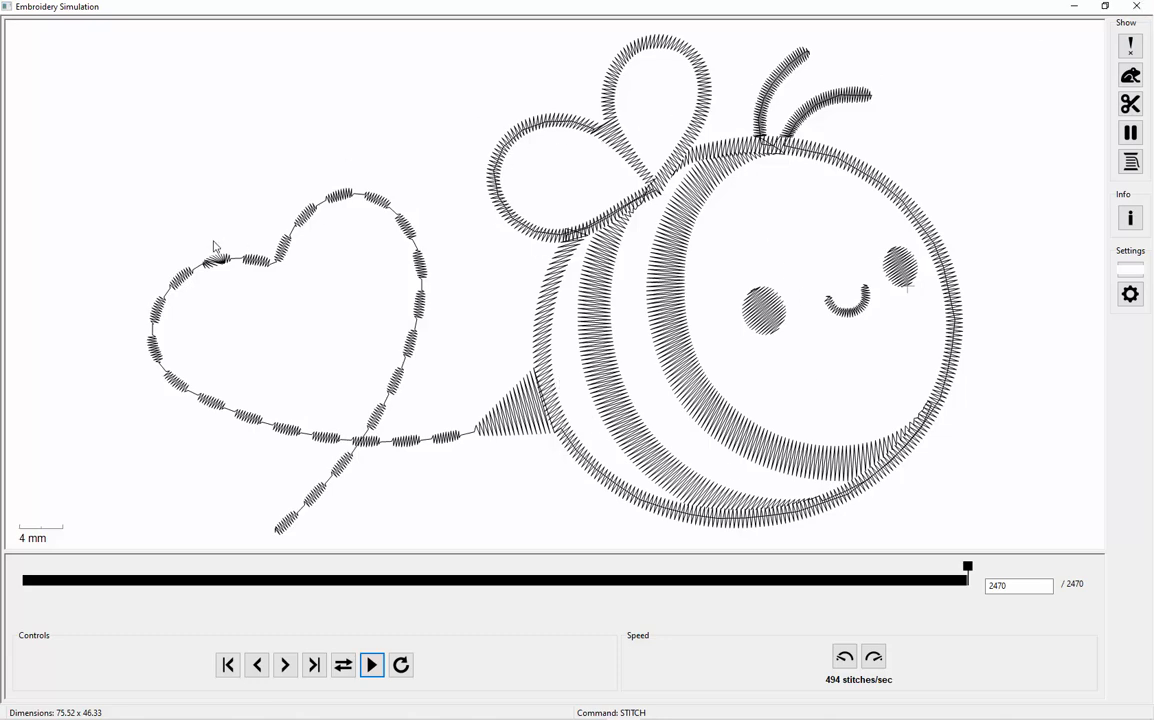
click(1137, 8)
Delete the overlapping surplus node on the lower edge of the second heart-trail dash to the left of the heart's notch.
click(278, 216)
scroll(270, 283, up, 7)
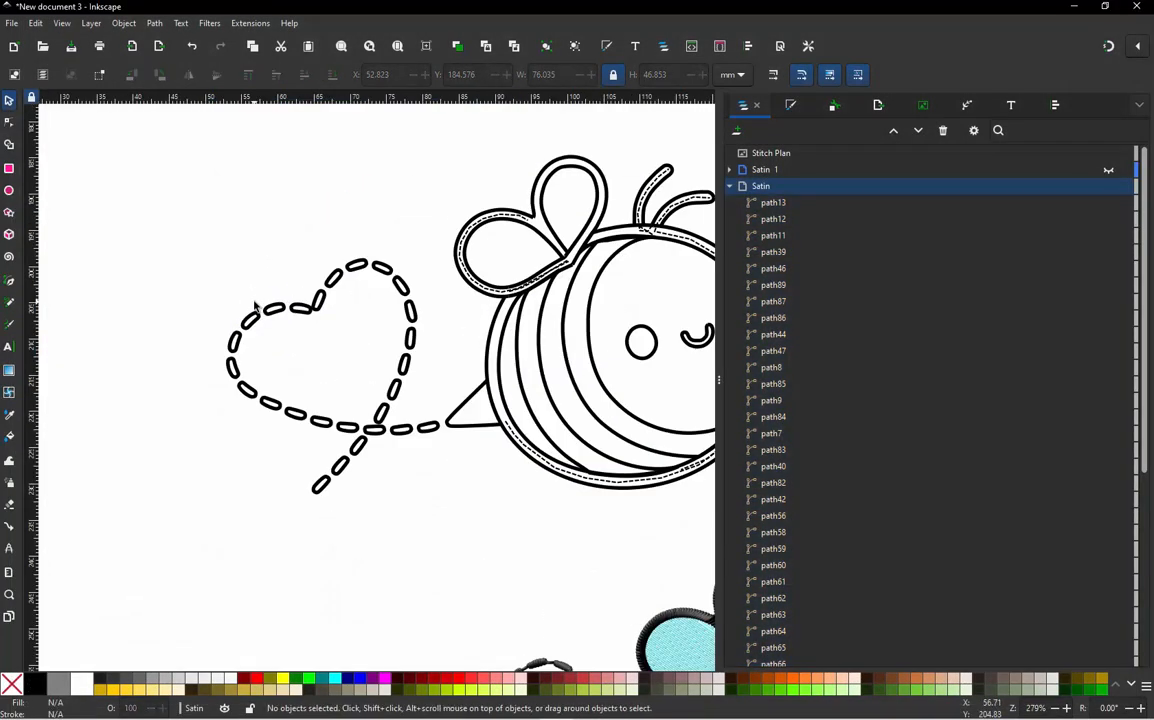
double_click(272, 328)
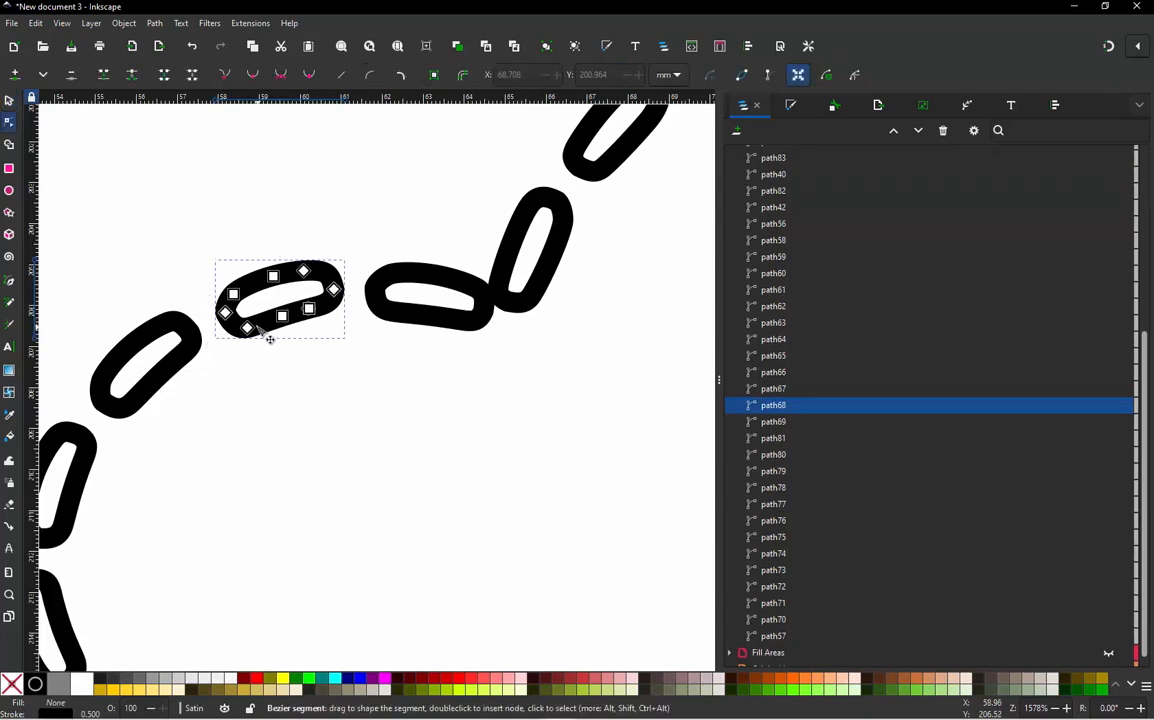
scroll(265, 332, up, 3)
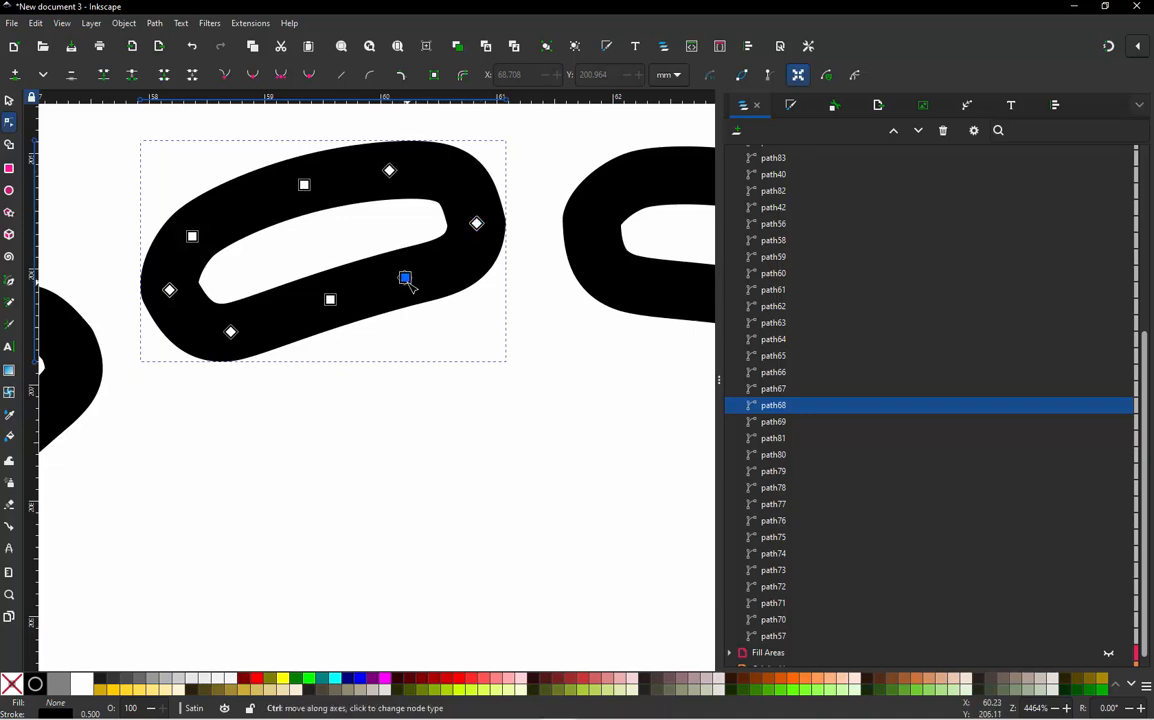
drag(406, 279, 411, 290)
drag(434, 347, 368, 417)
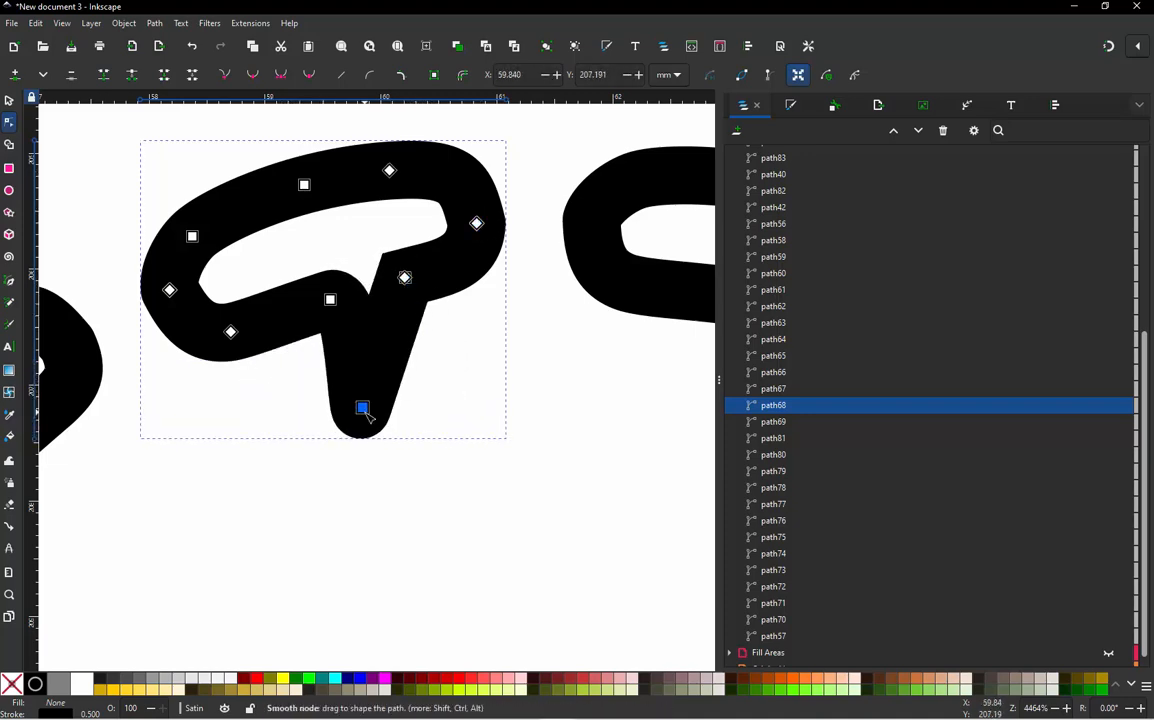
key(ctrl+z)
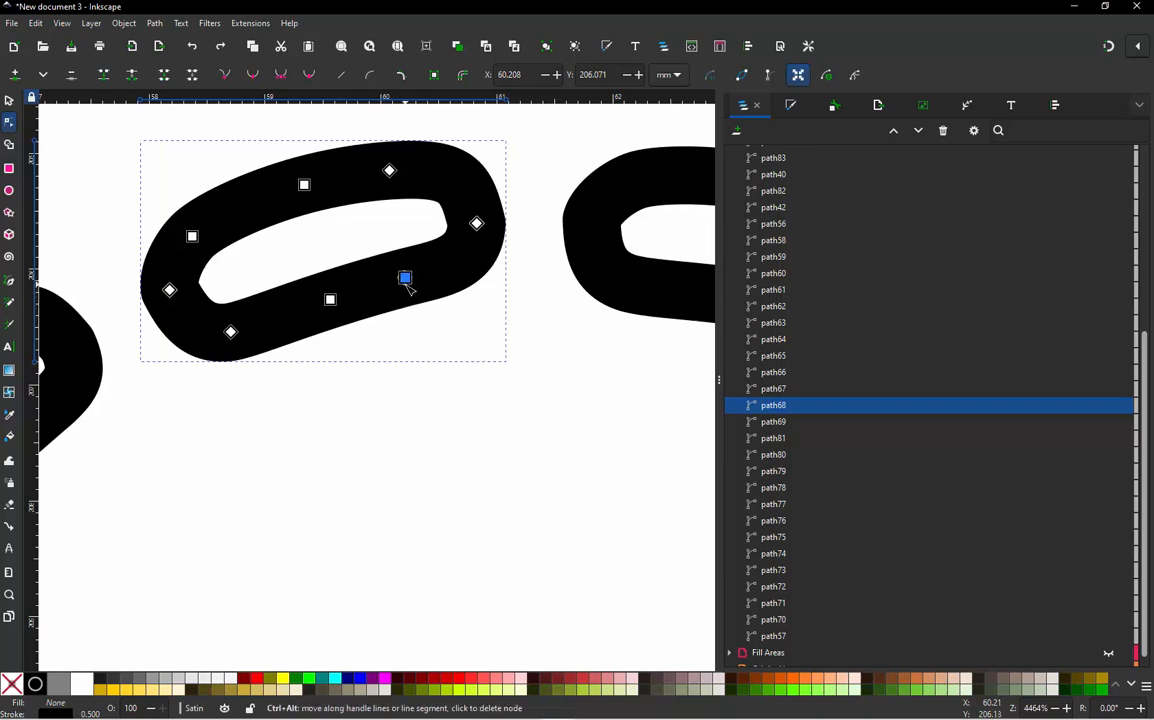
ctrl+scroll(409, 288, down, 2)
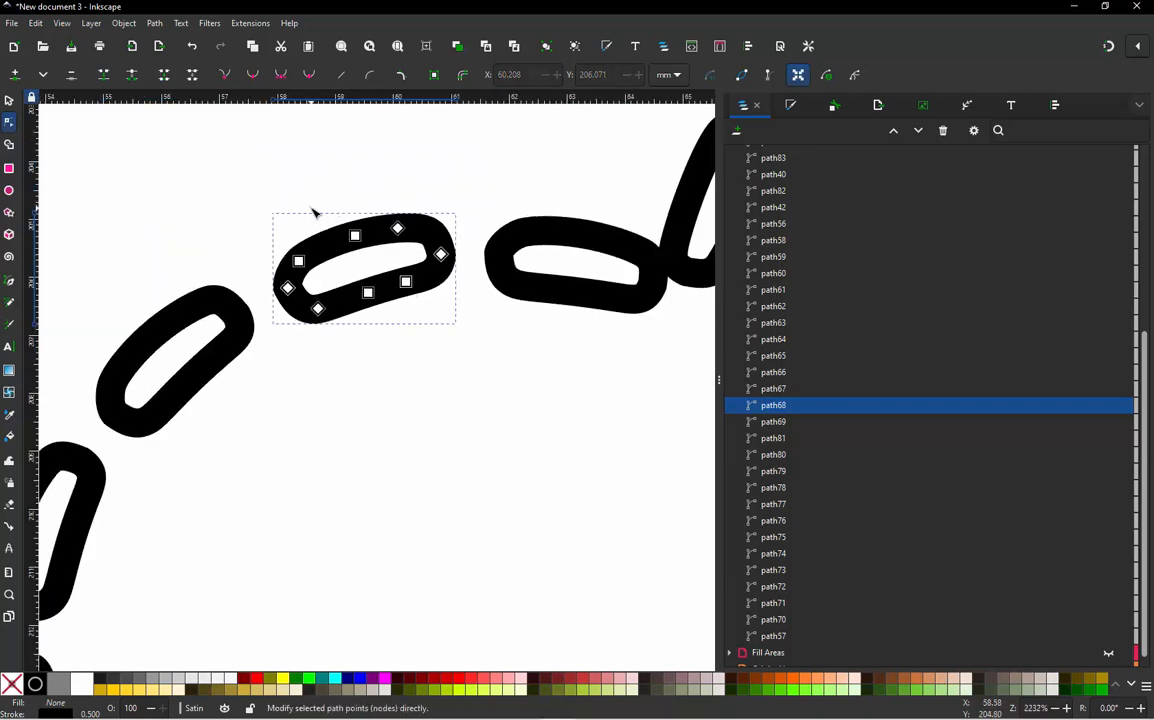
Simulate all satin objects again to recheck the corrected dash left of the heart's notch and the rest of the design.
ctrl+scroll(309, 211, down, 3)
click(7, 101)
click(265, 310)
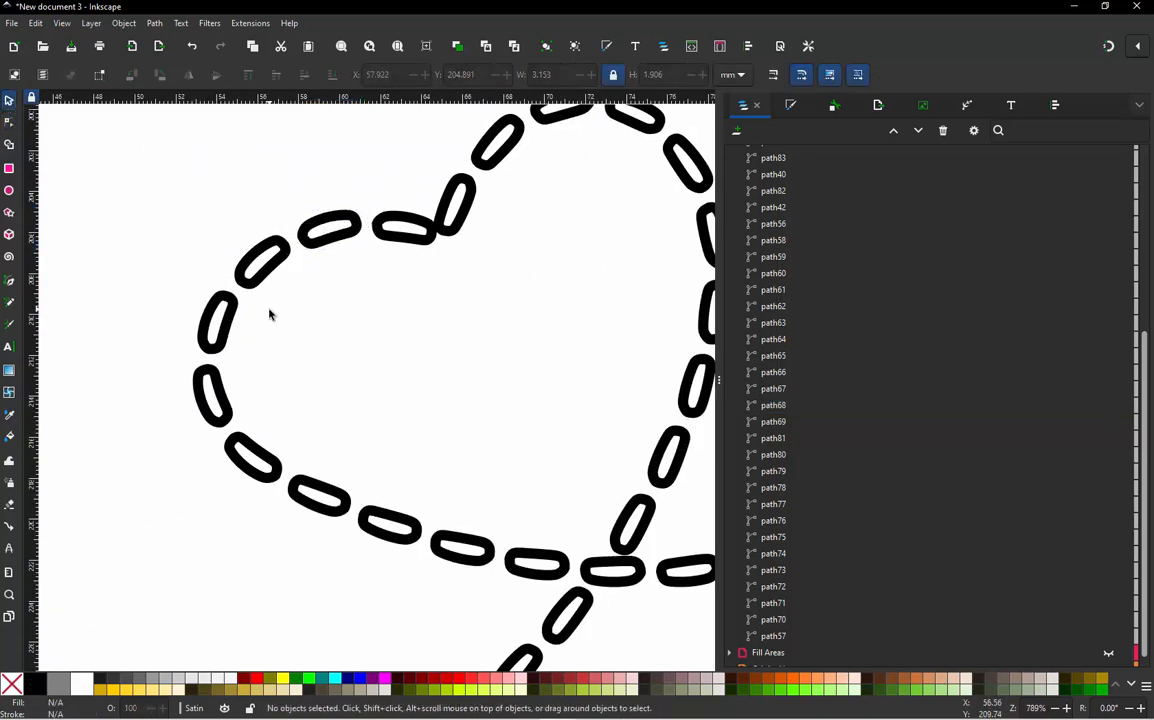
ctrl+scroll(250, 320, down, 4)
mouse_move(193, 162)
mouse_down()
mouse_move(325, 286)
mouse_move(661, 454)
mouse_up()
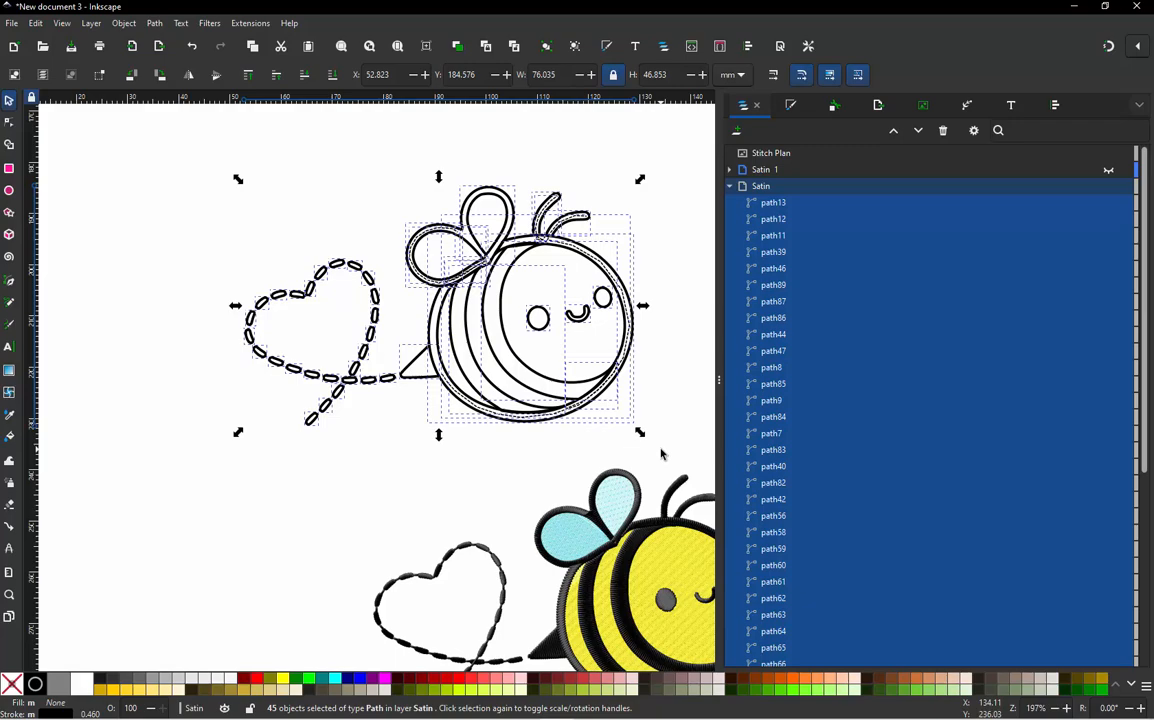
click(255, 28)
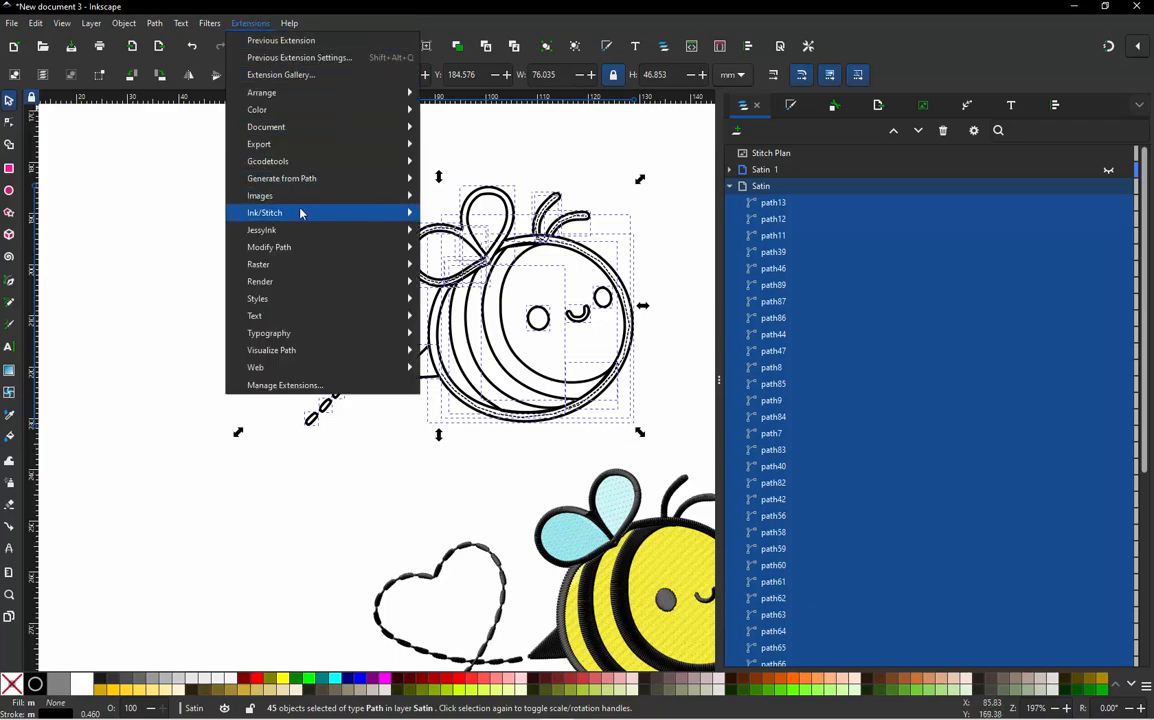
mouse_move(352, 216)
mouse_move(536, 453)
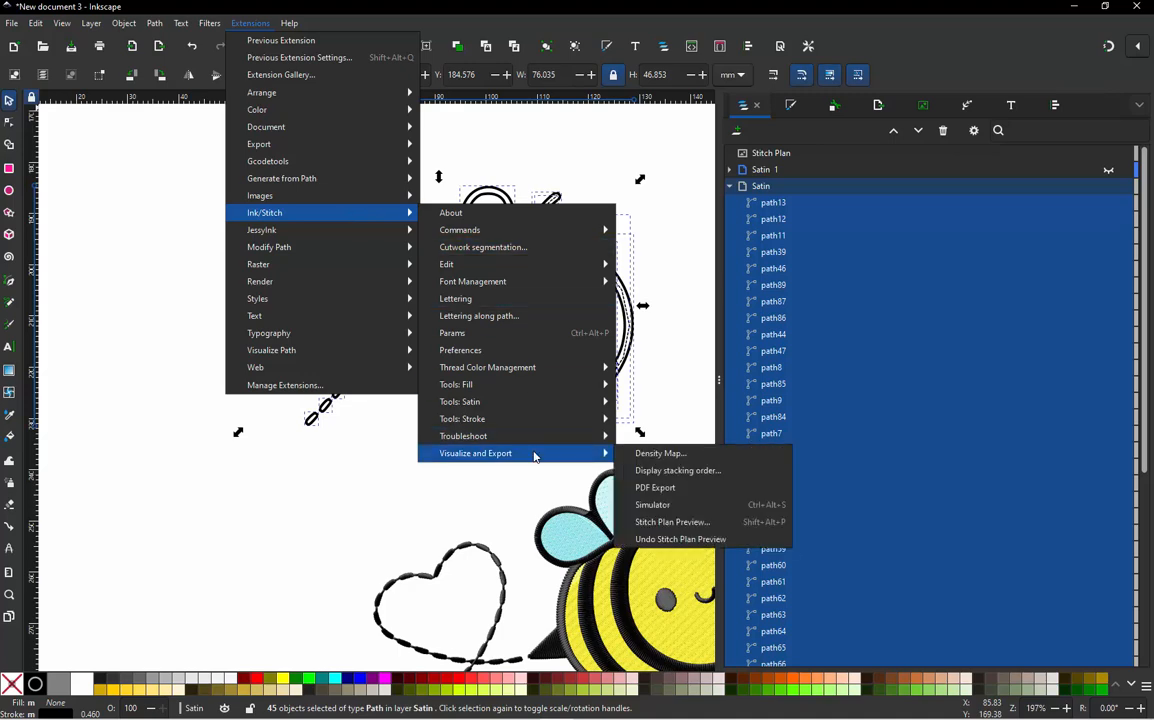
click(654, 506)
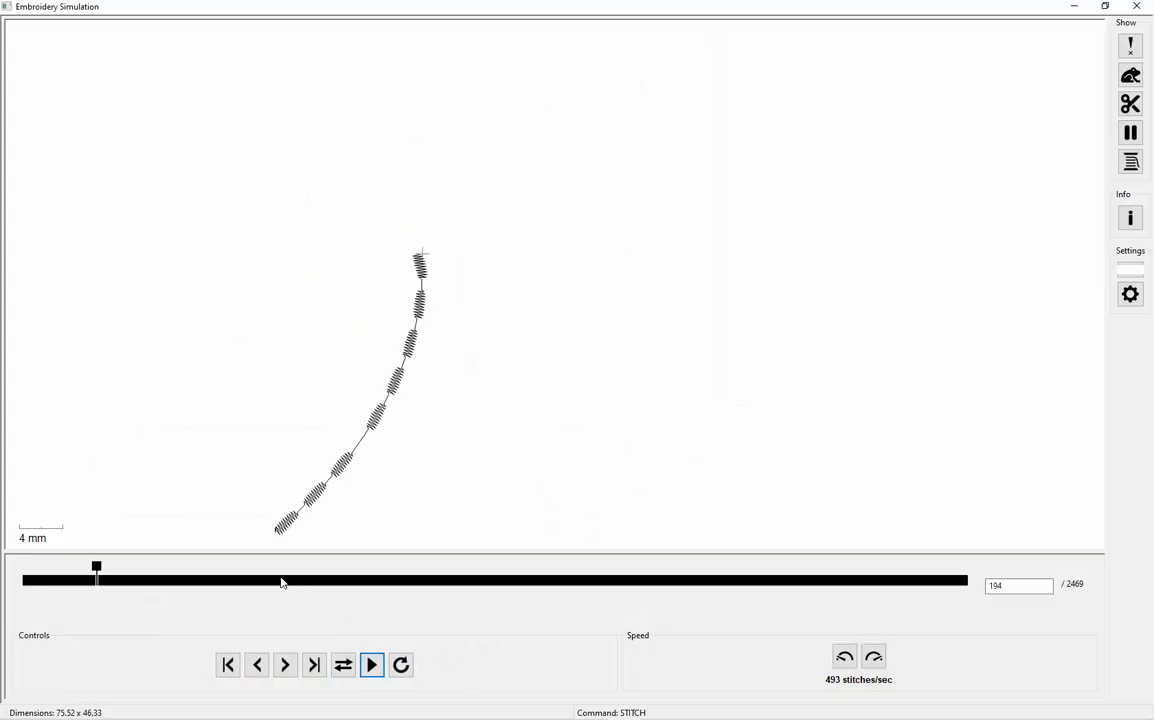
drag(94, 575, 607, 569)
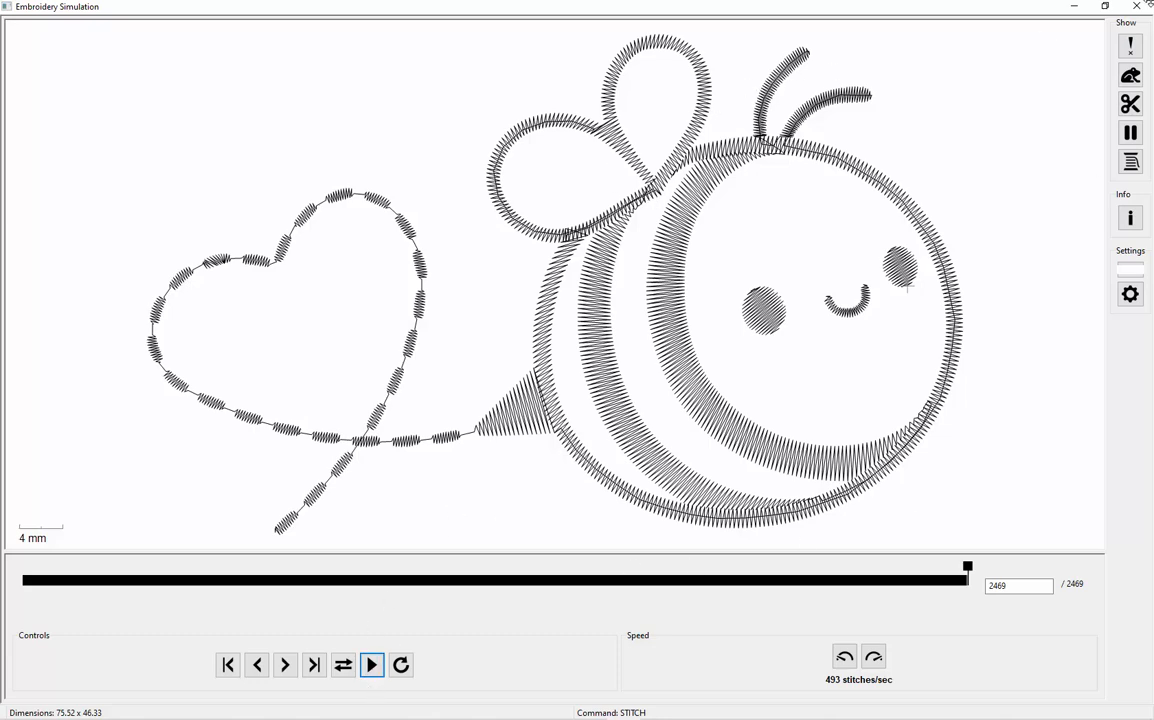
click(1141, 5)
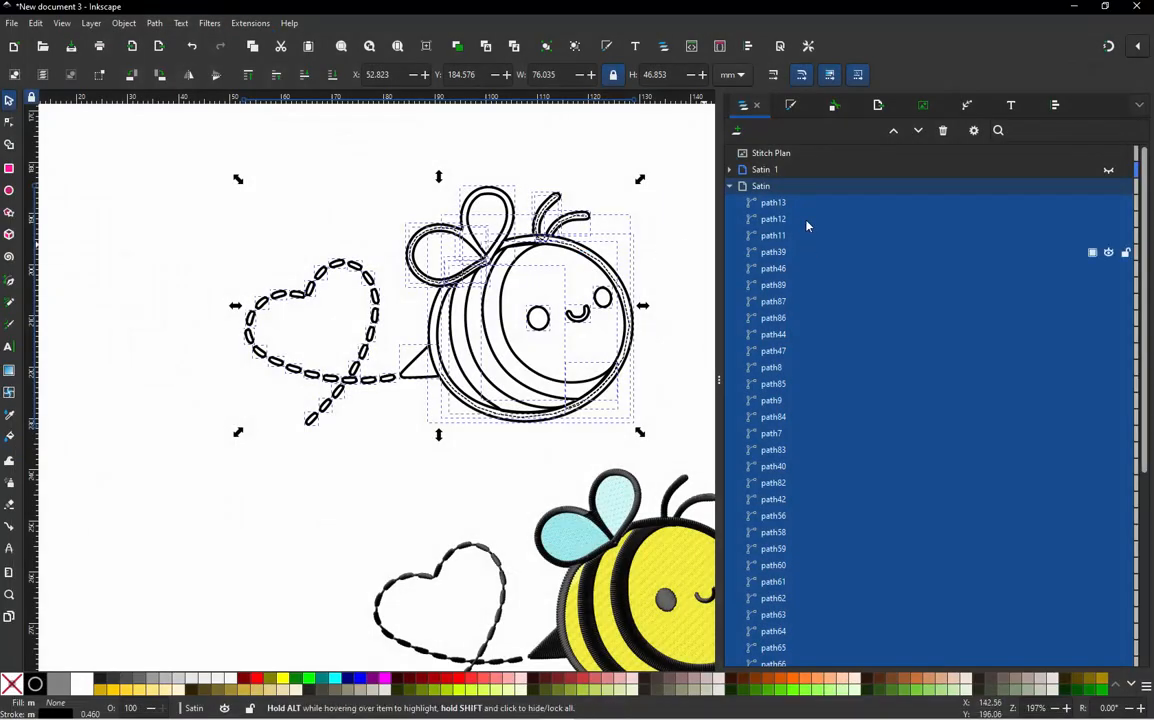
Make the Fill Areas layer visible and delete the old stitch plan preview below the bee.
click(985, 186)
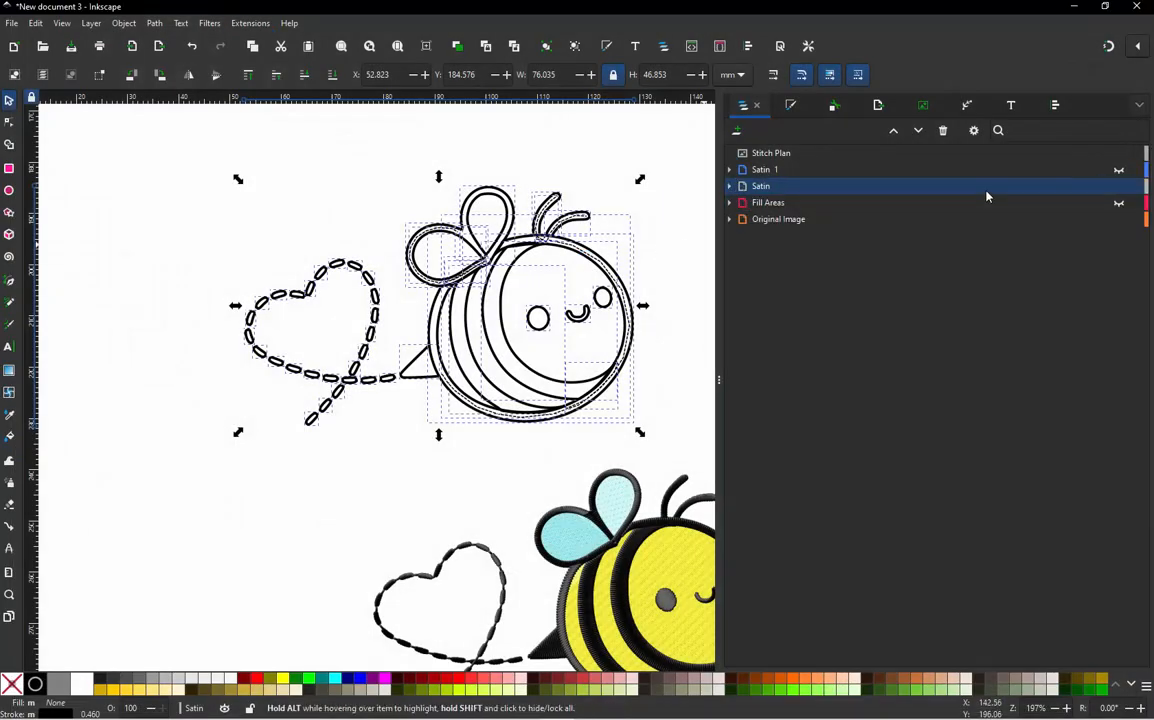
click(1120, 204)
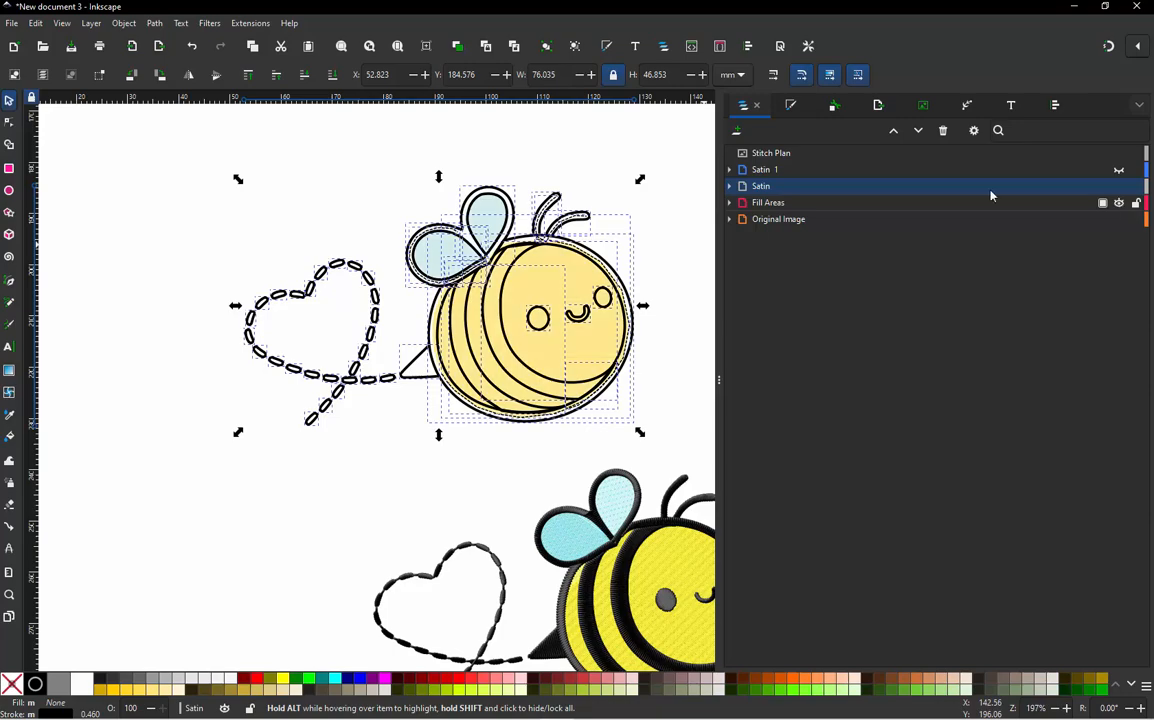
click(330, 173)
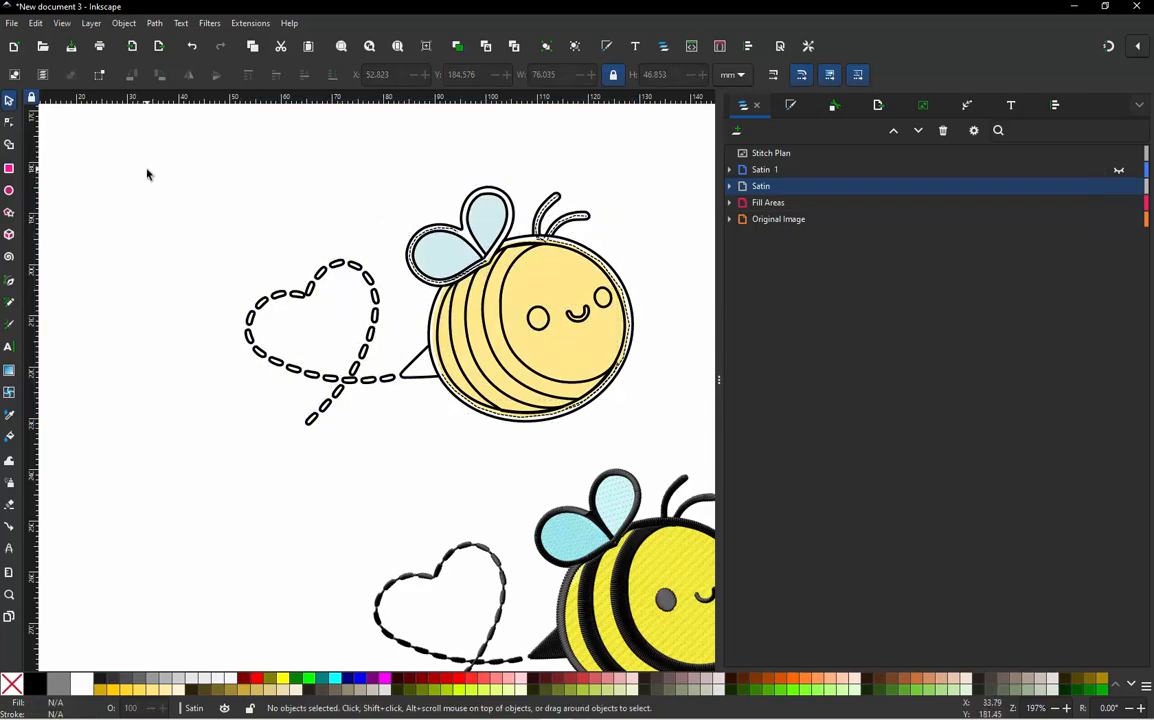
scroll(147, 174, down, 1)
click(570, 474)
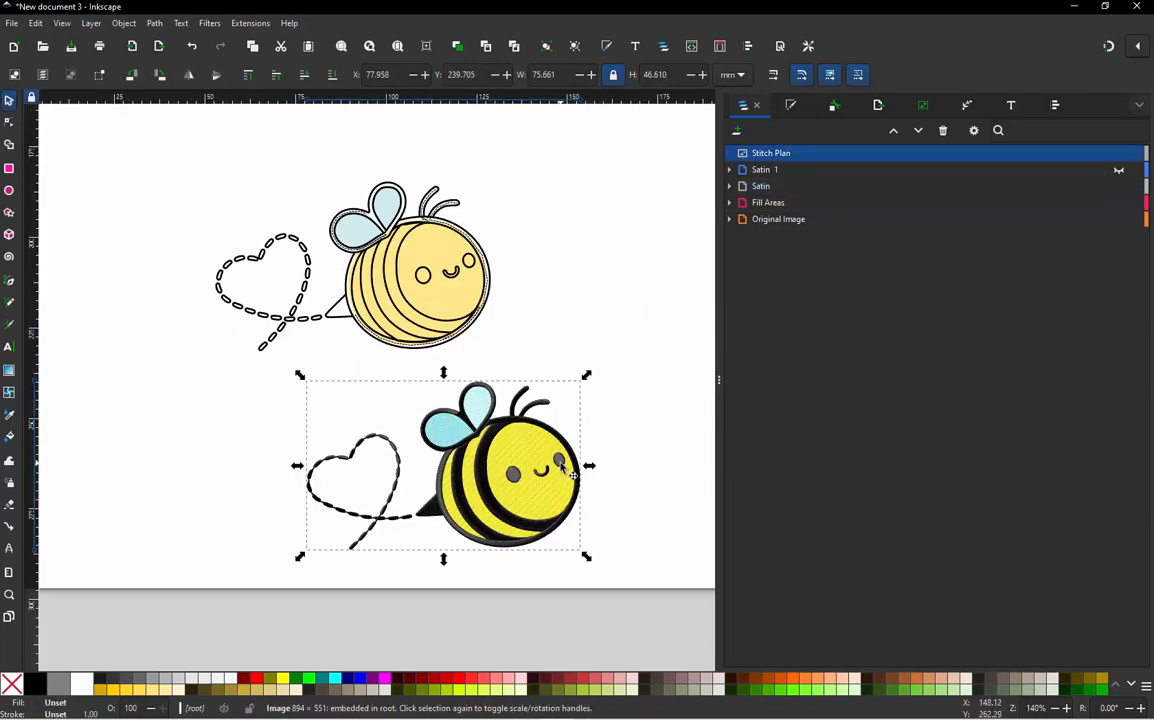
key(Delete)
Generate a Realistic View stitch plan of all satin and fill objects, place it below the original bee, and inspect it.
drag(171, 172, 559, 446)
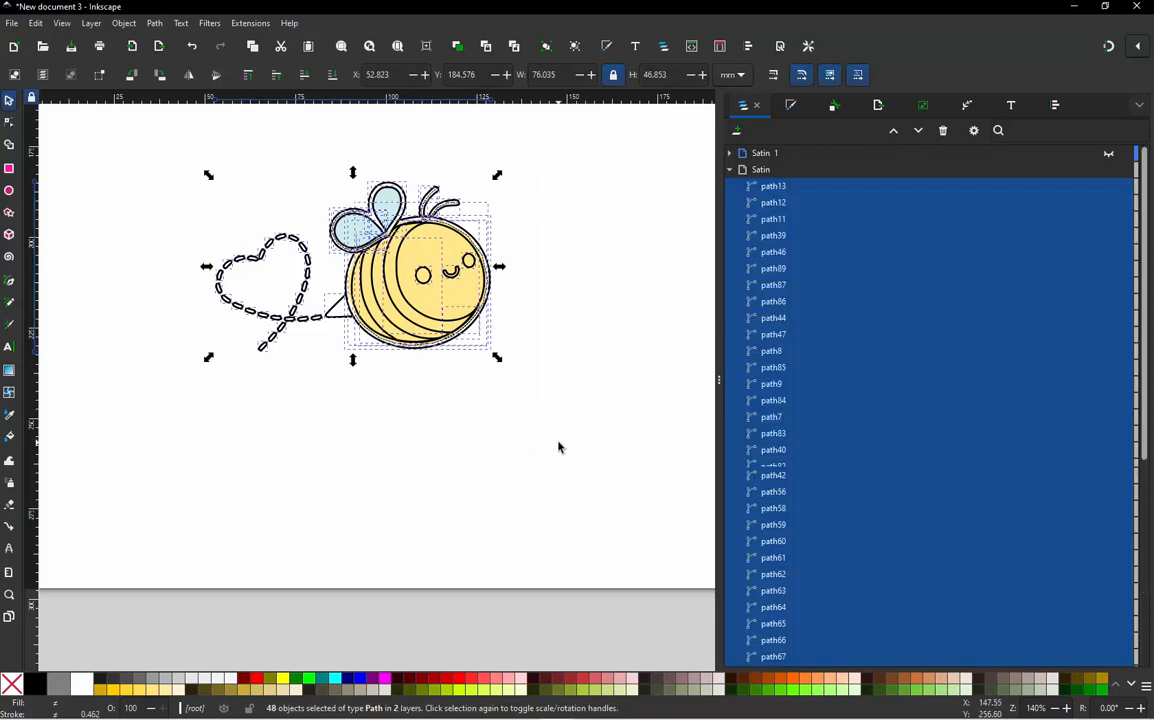
key(alt+shift+q)
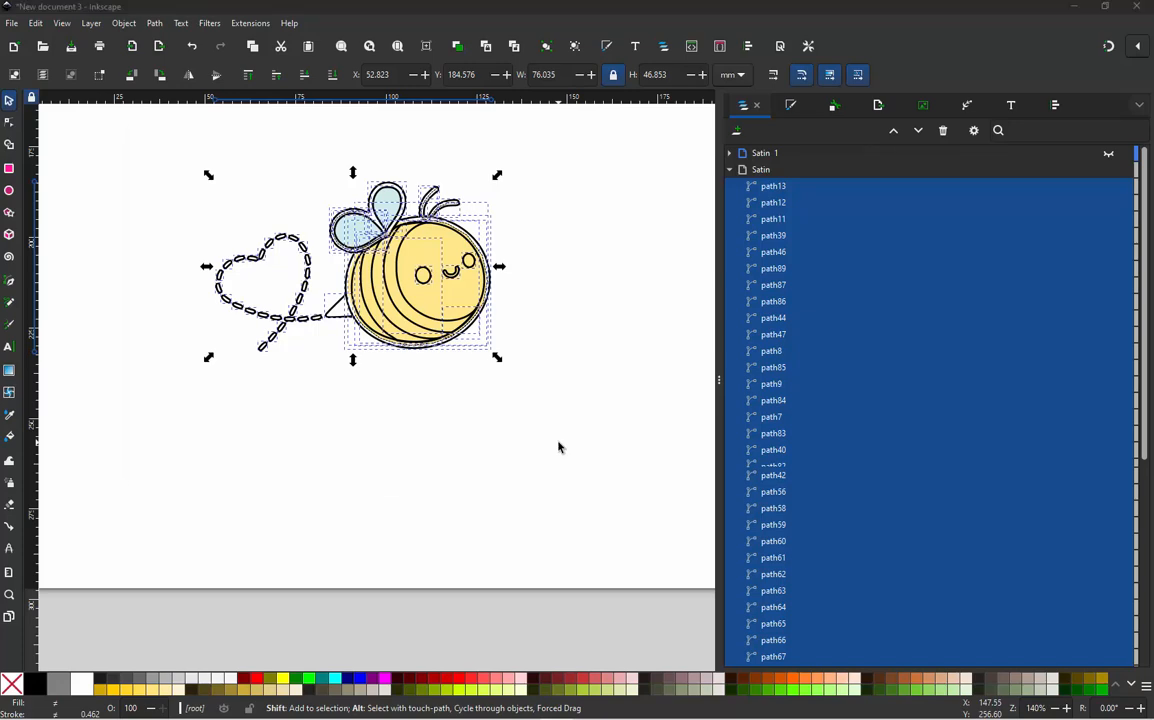
click(379, 471)
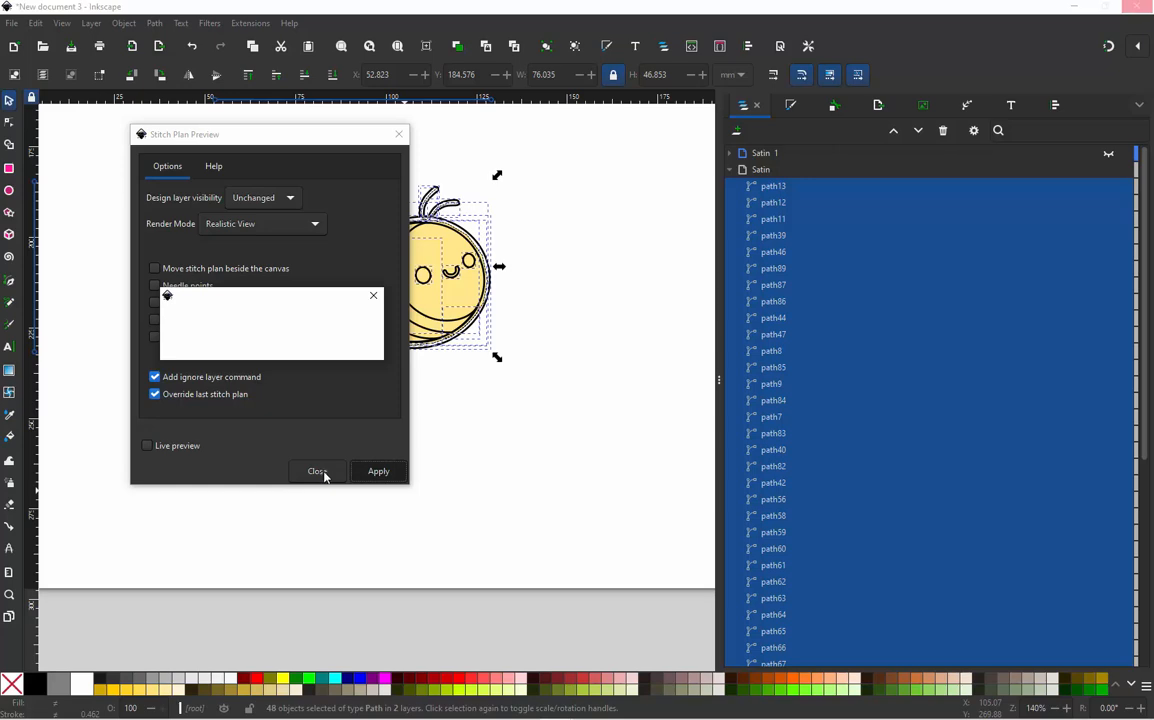
click(323, 475)
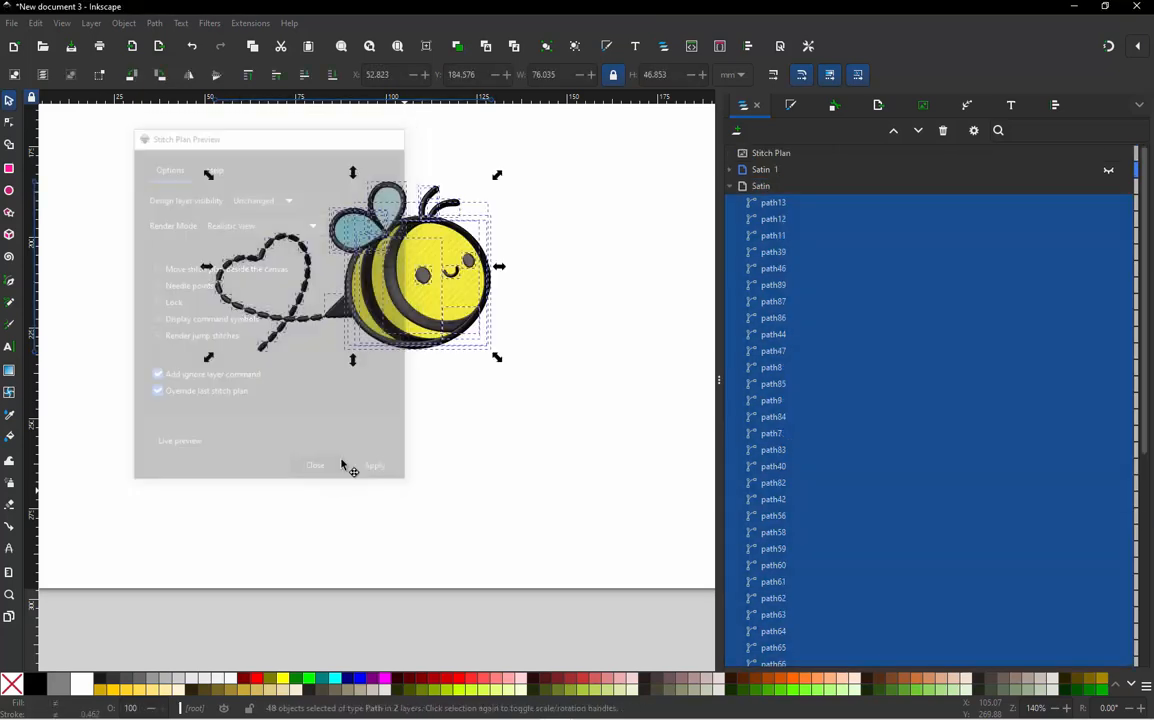
drag(399, 311, 466, 506)
scroll(482, 531, up, 2)
scroll(596, 320, down, 1)
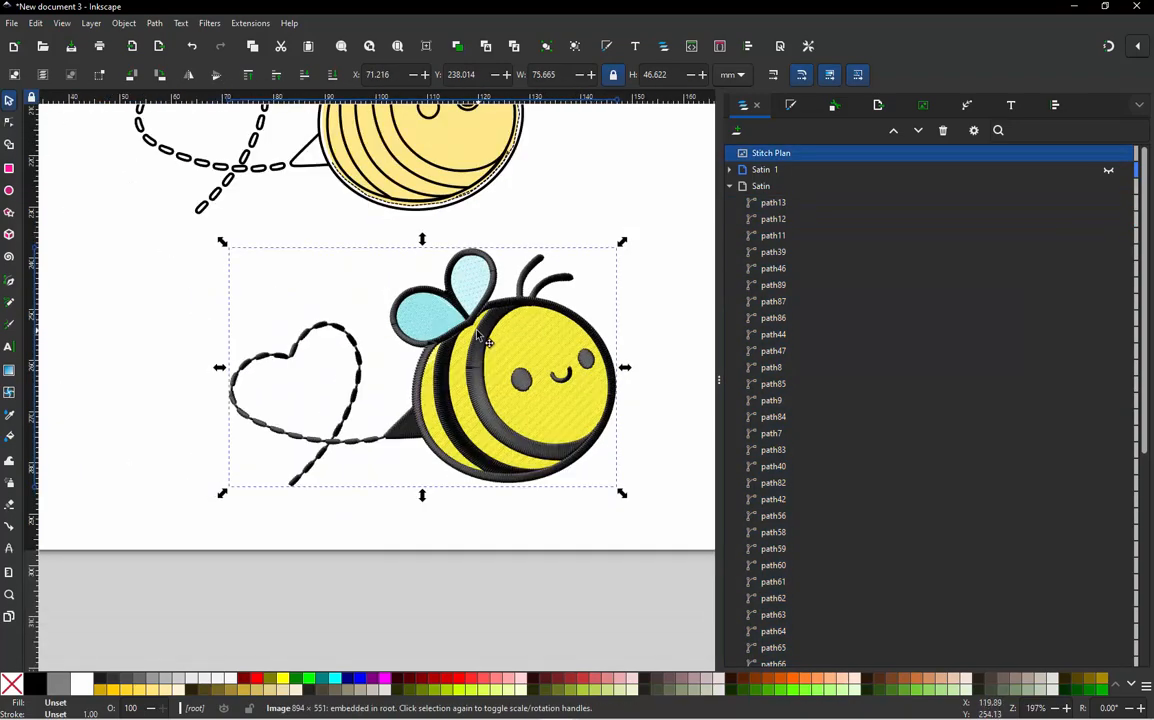
scroll(480, 338, up, 1)
click(319, 193)
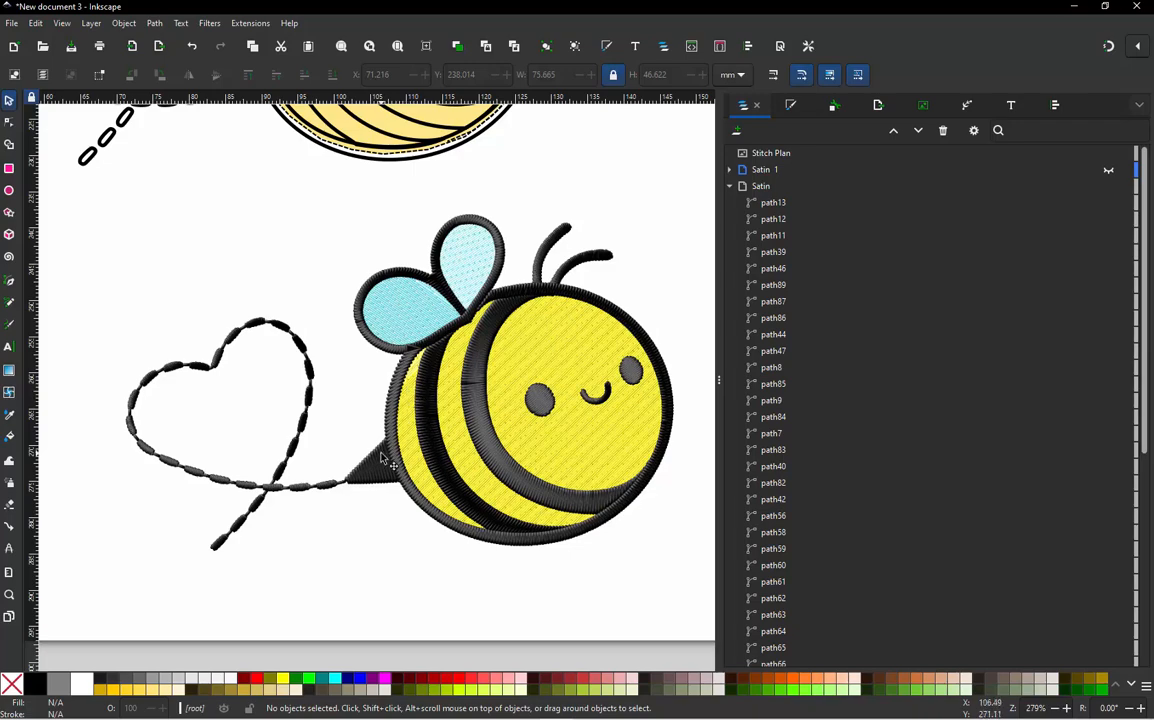
scroll(383, 459, down, 4)
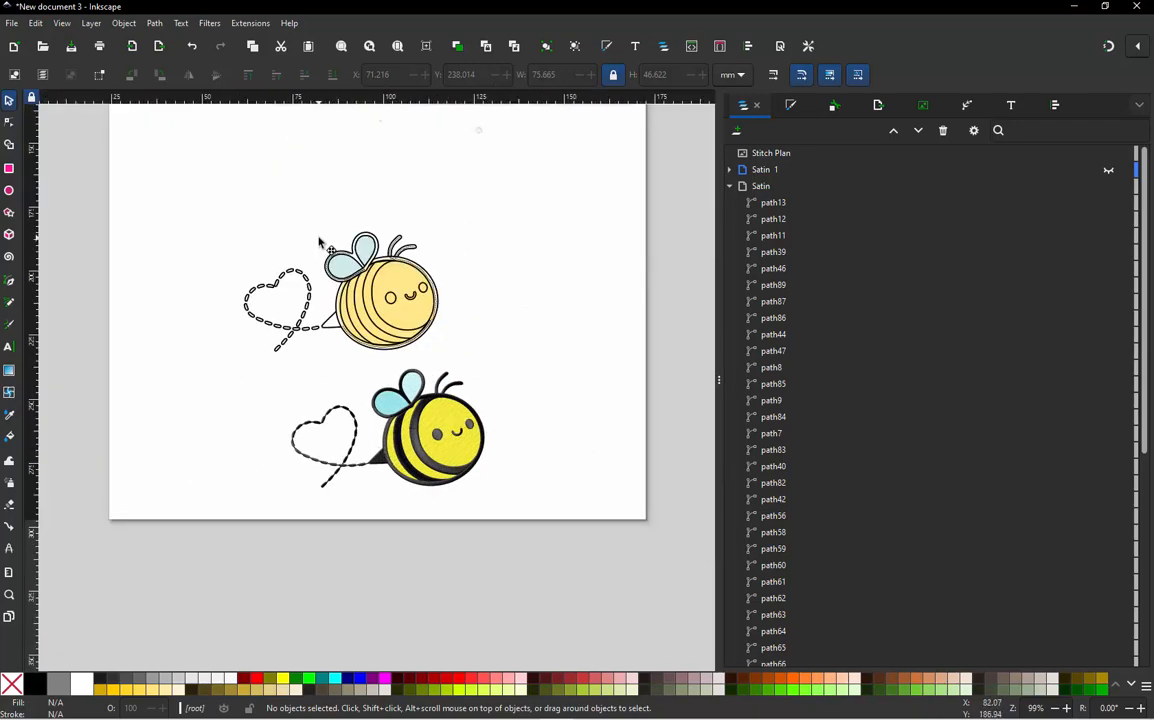
scroll(281, 235, up, 3)
drag(95, 175, 620, 502)
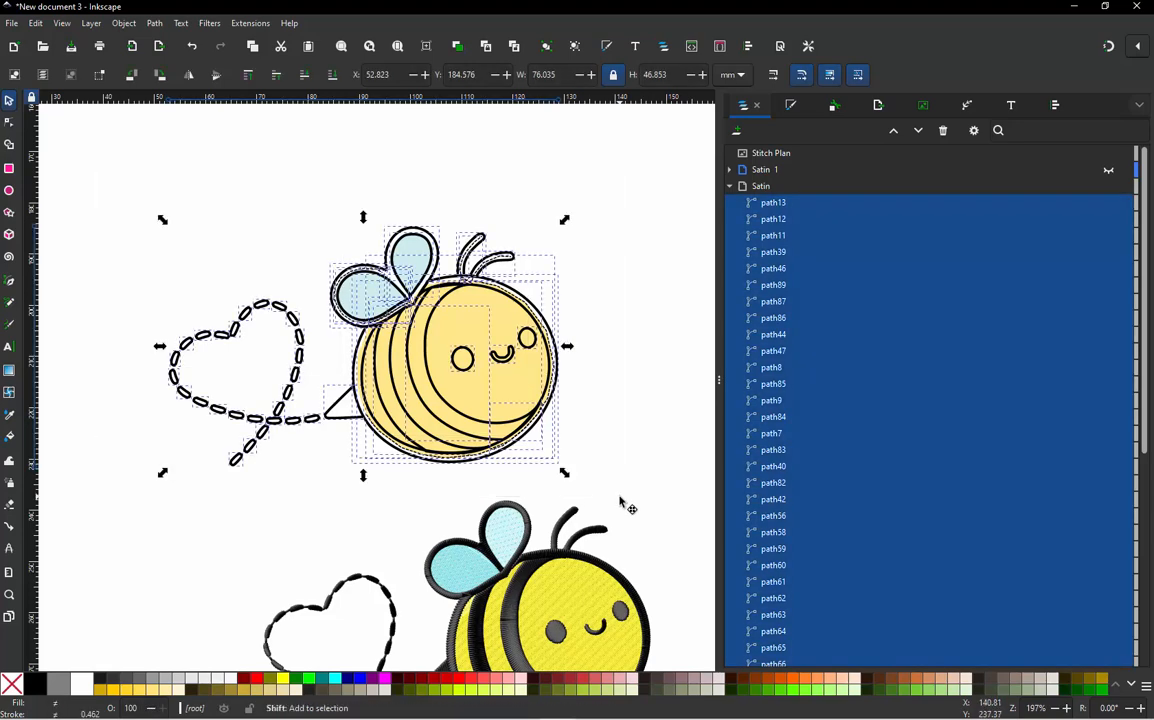
key(shift+alt+q)
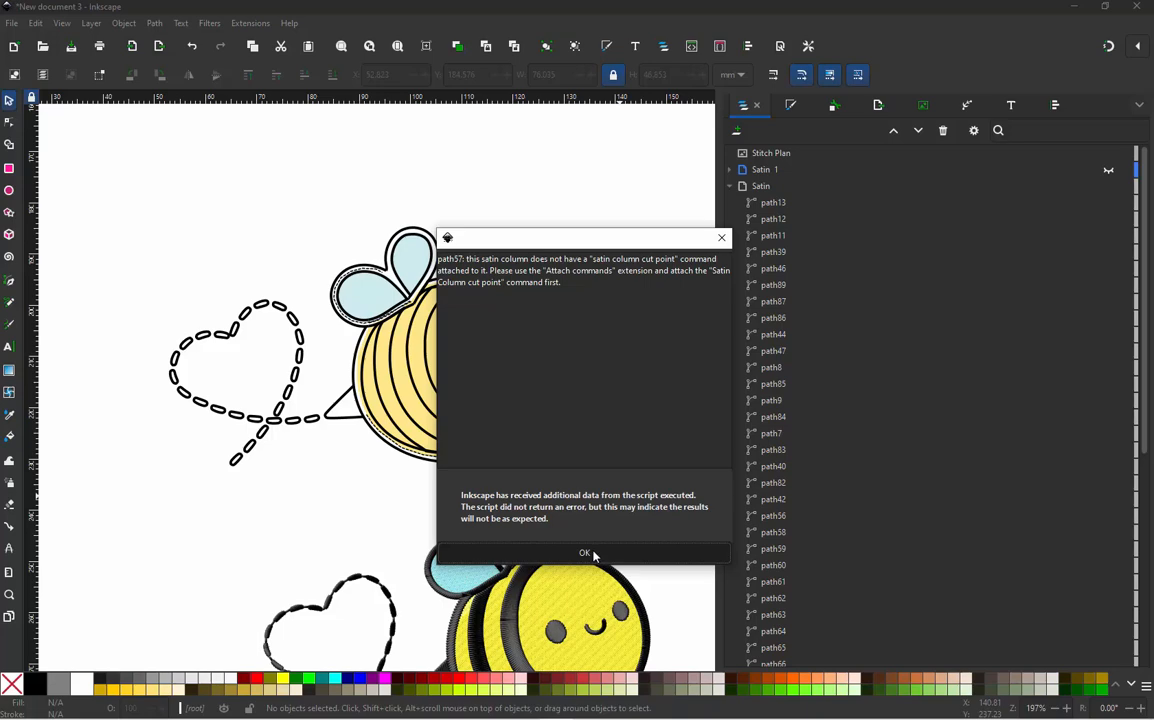
click(585, 553)
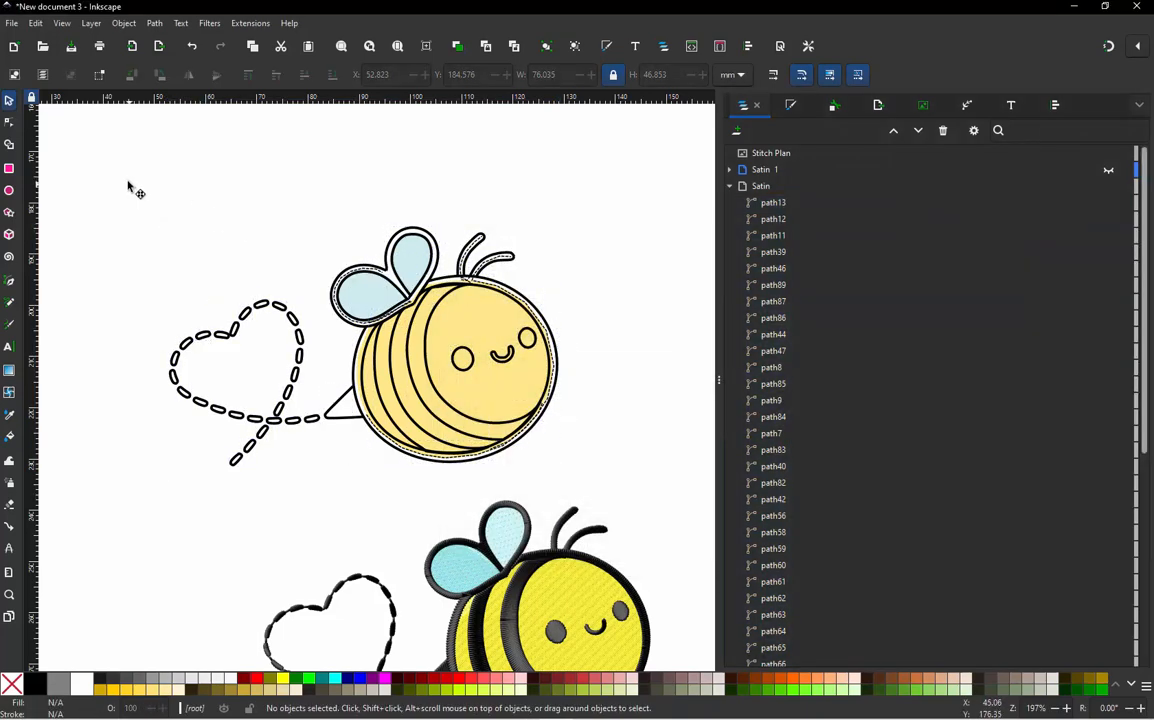
Simulate all satin and fill objects of the original bee and review the design information.
drag(117, 167, 630, 511)
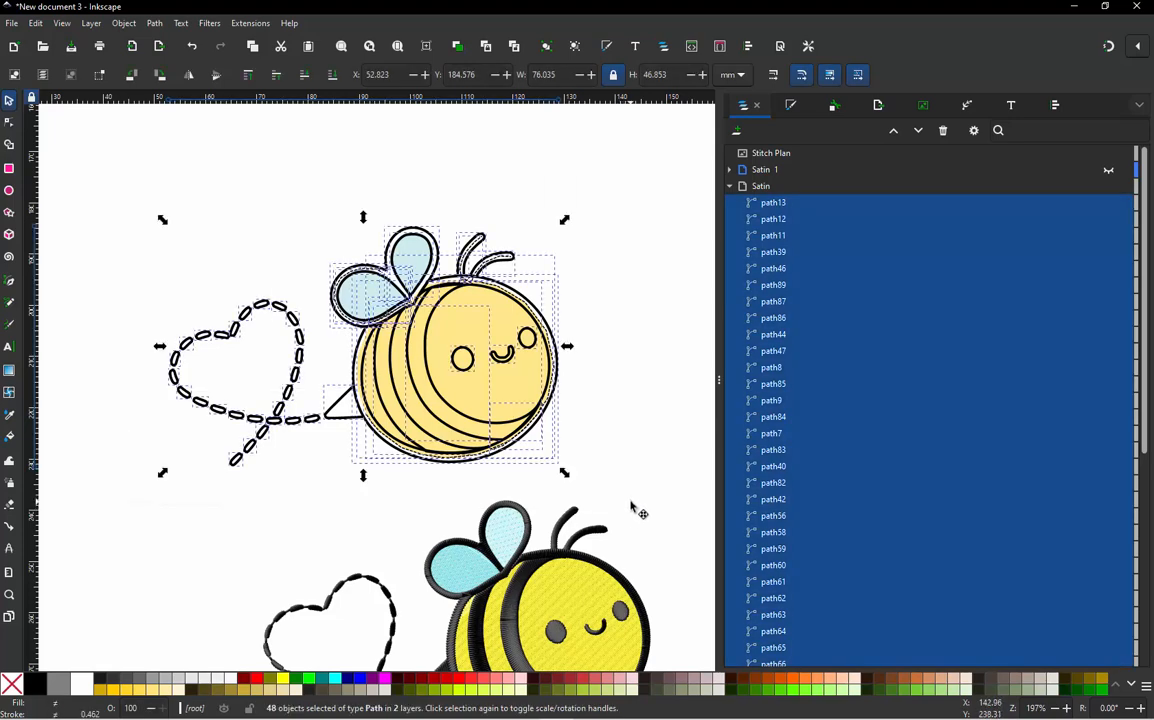
key(ctrl)
key(ctrl+alt+p)
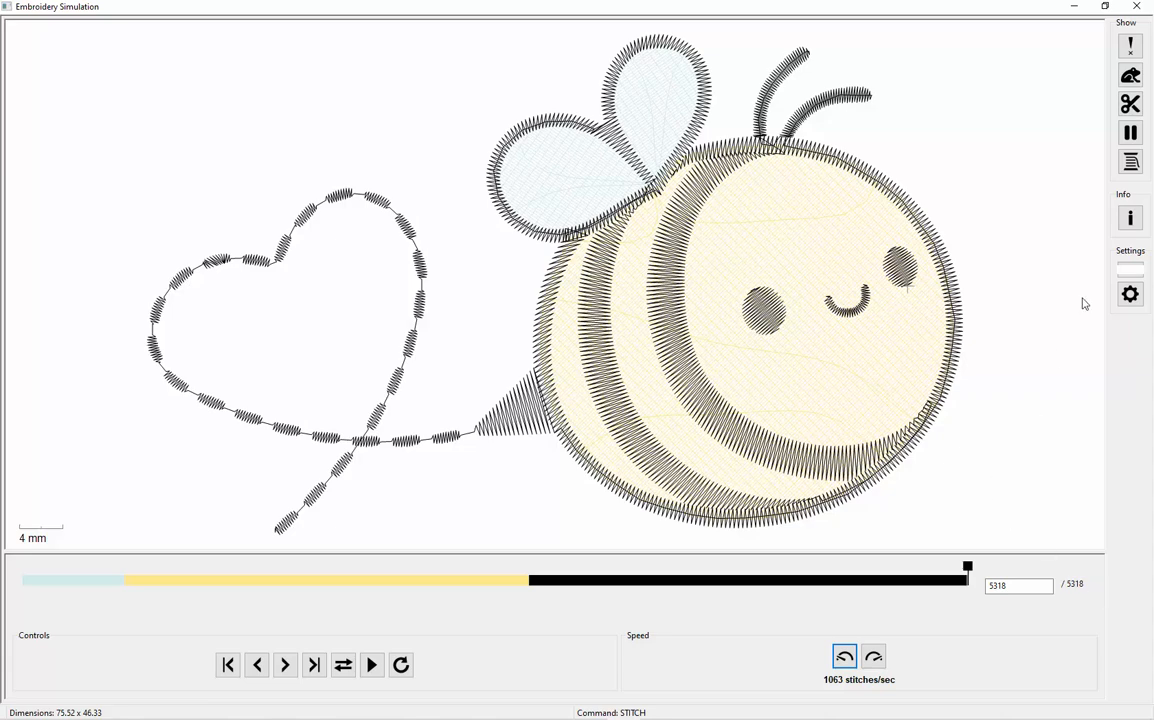
click(1132, 219)
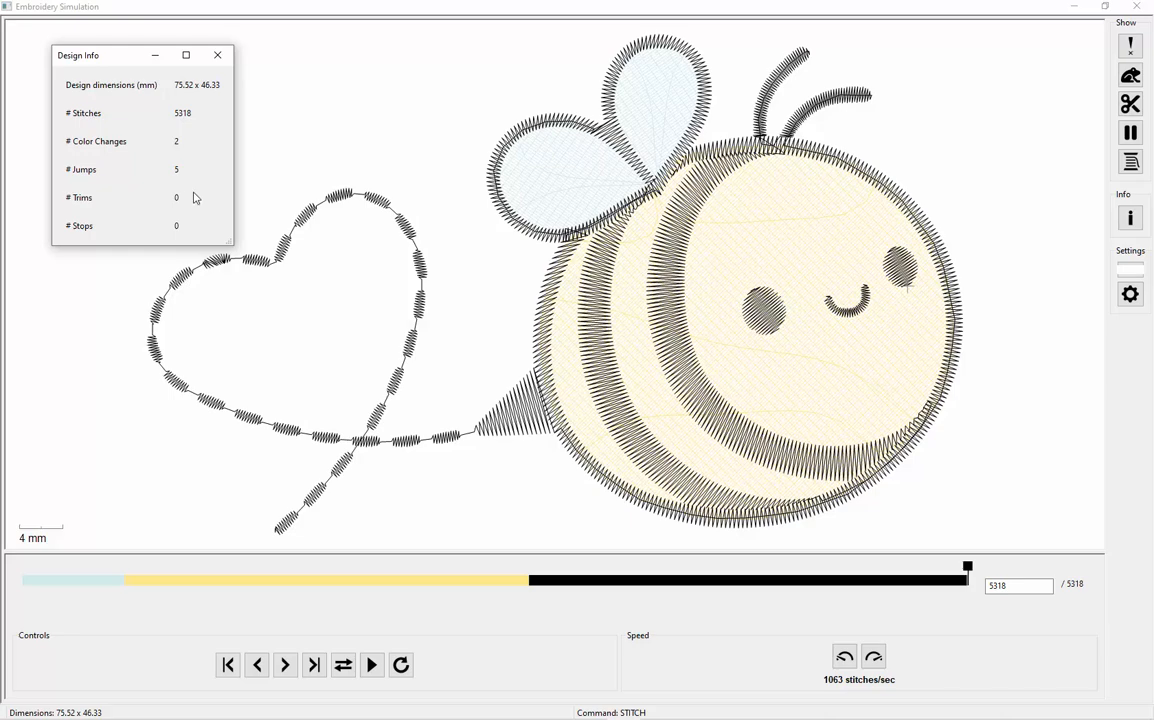
click(217, 55)
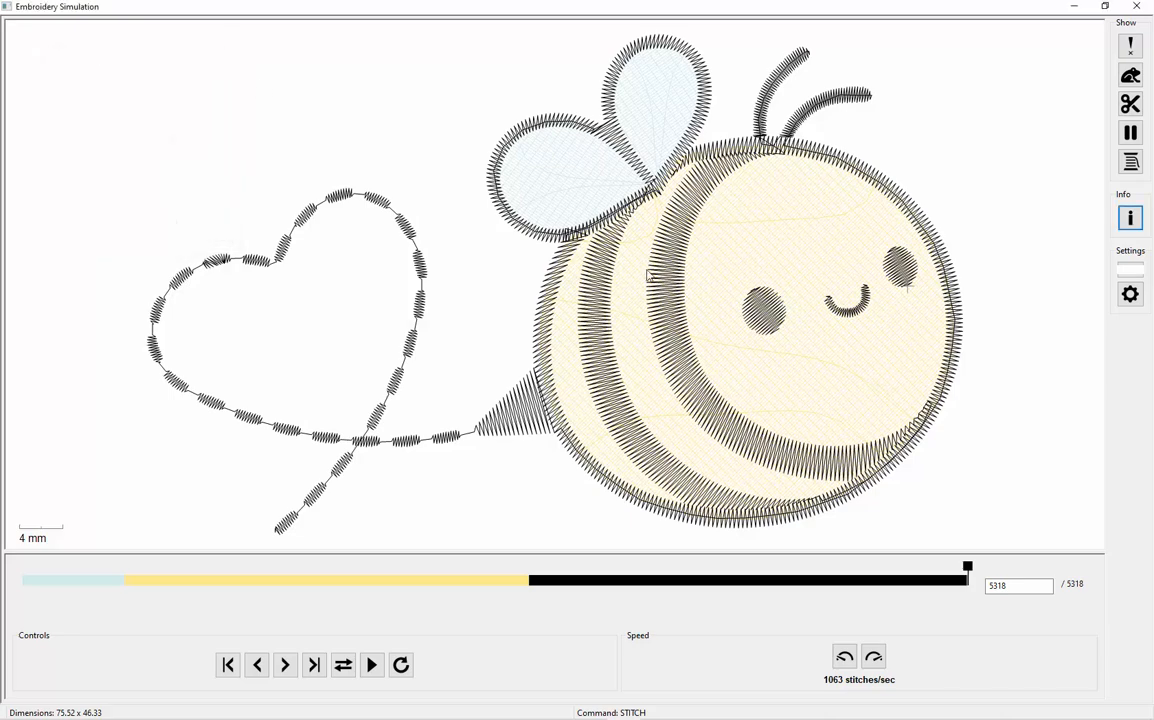
Show the jump stitches in the simulation, scrub through the last black stitches around the face, and close the simulation.
click(1130, 76)
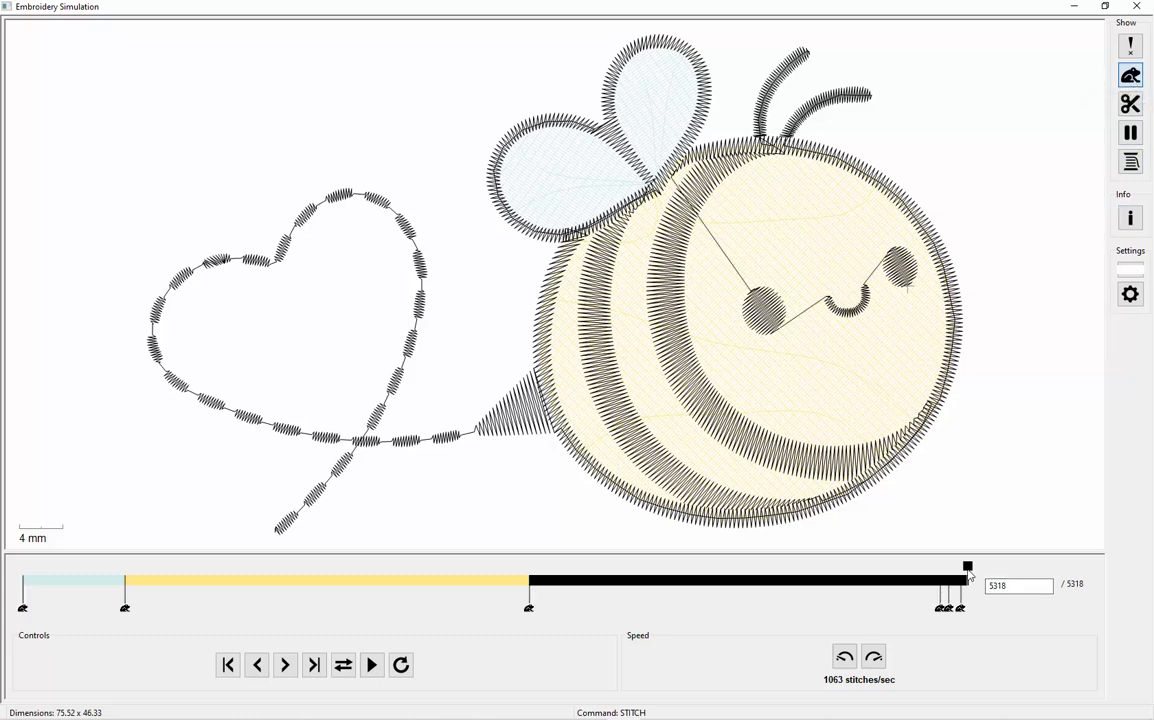
drag(967, 568, 924, 567)
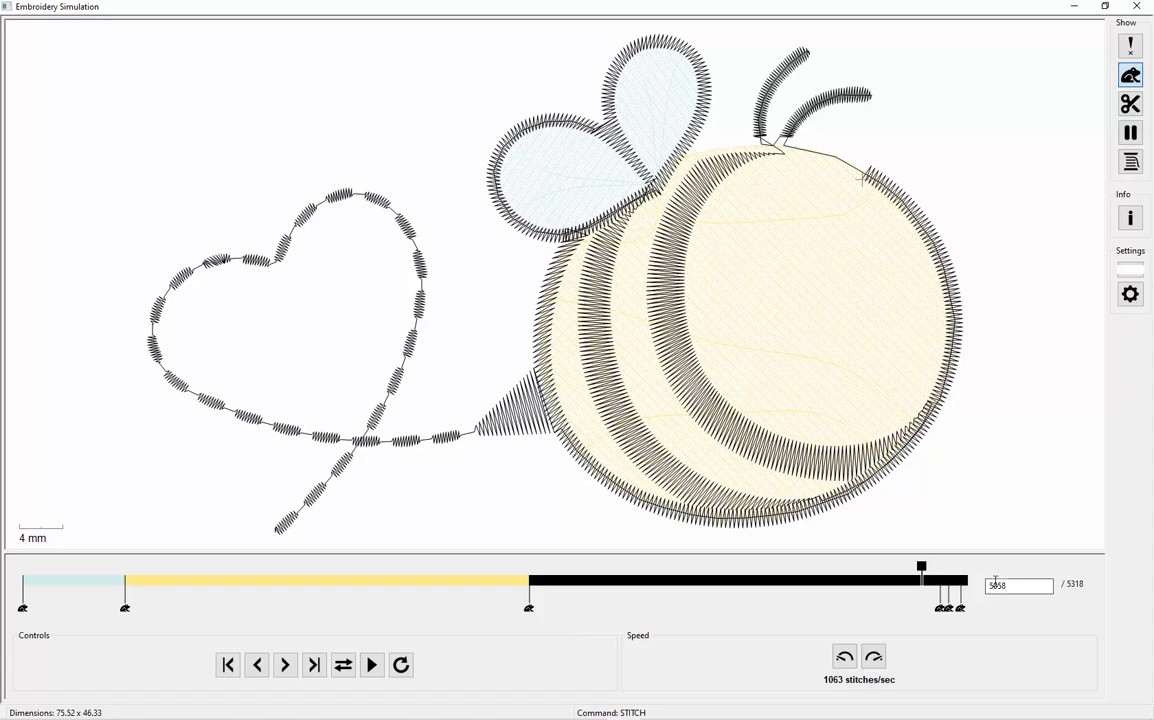
mouse_move(923, 573)
mouse_down()
mouse_move(978, 546)
mouse_move(940, 549)
mouse_move(995, 528)
mouse_up()
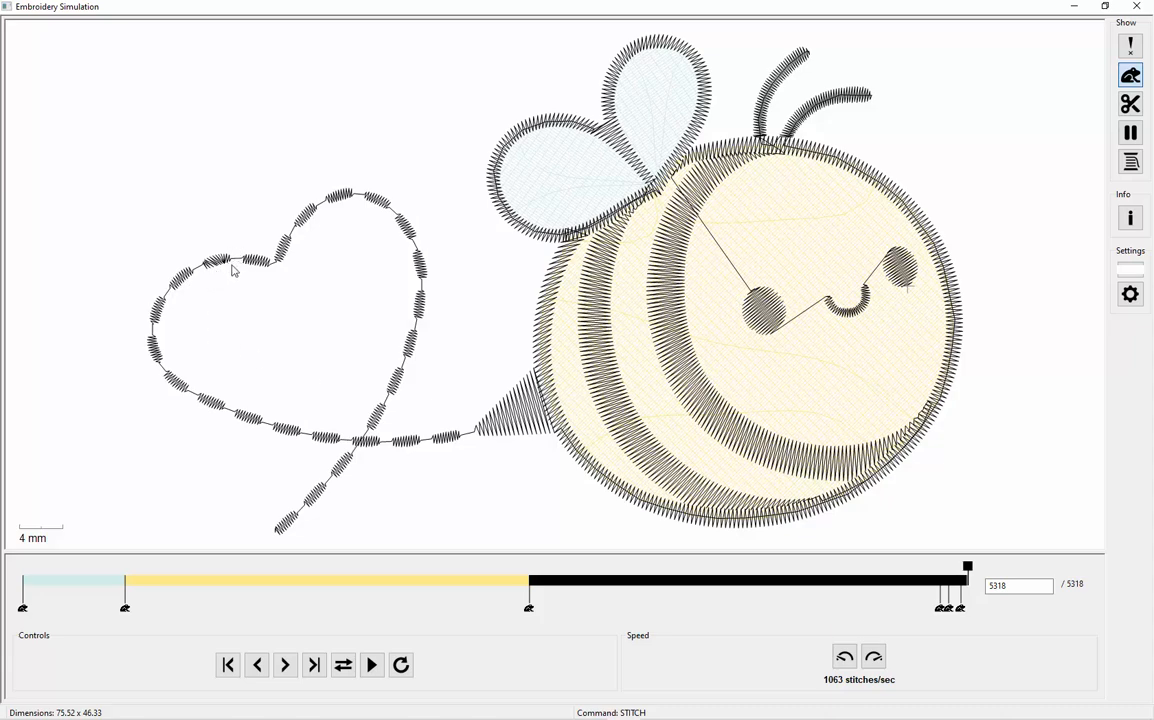
click(1141, 11)
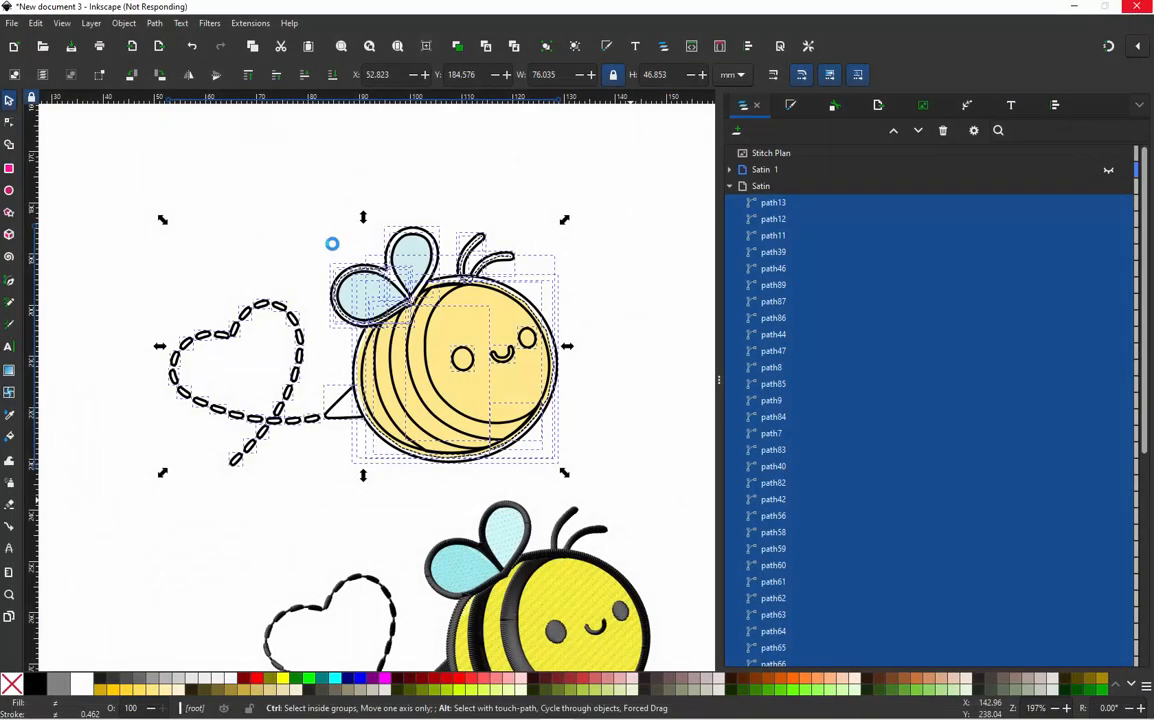
Edit the nodes of the second dash left of the heart's notch and delete overlapping surplus nodes on its lower edge.
click(172, 340)
scroll(171, 341, up, 1)
scroll(172, 345, up, 7)
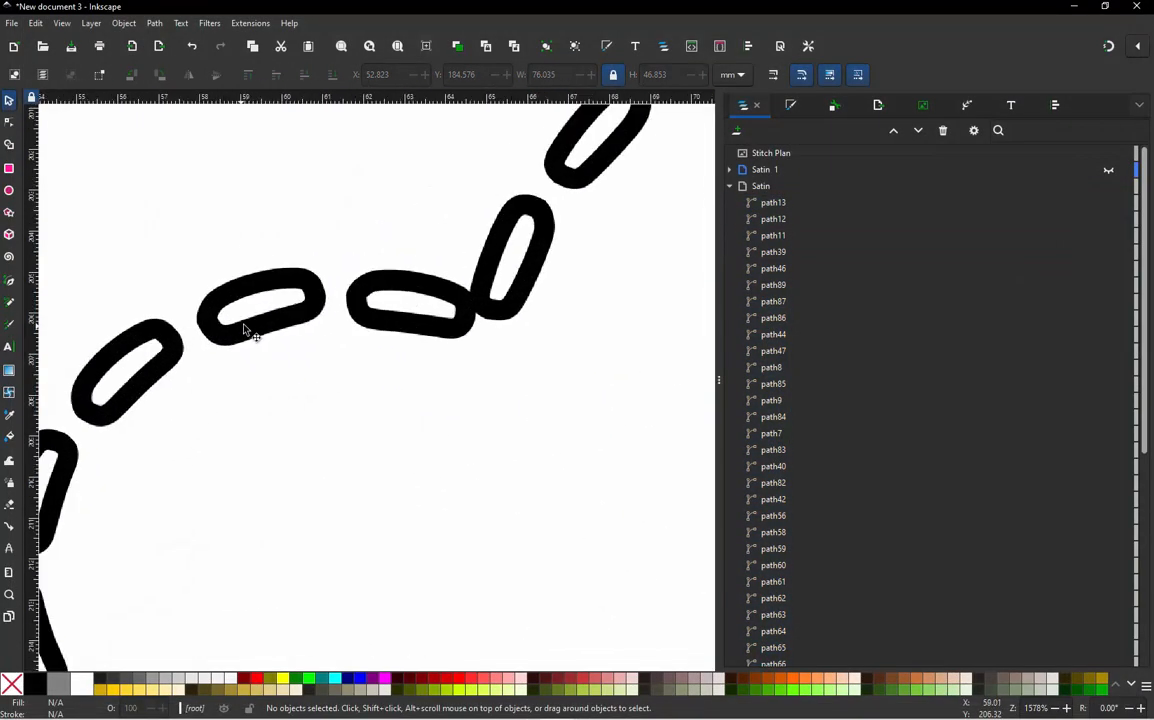
double_click(300, 238)
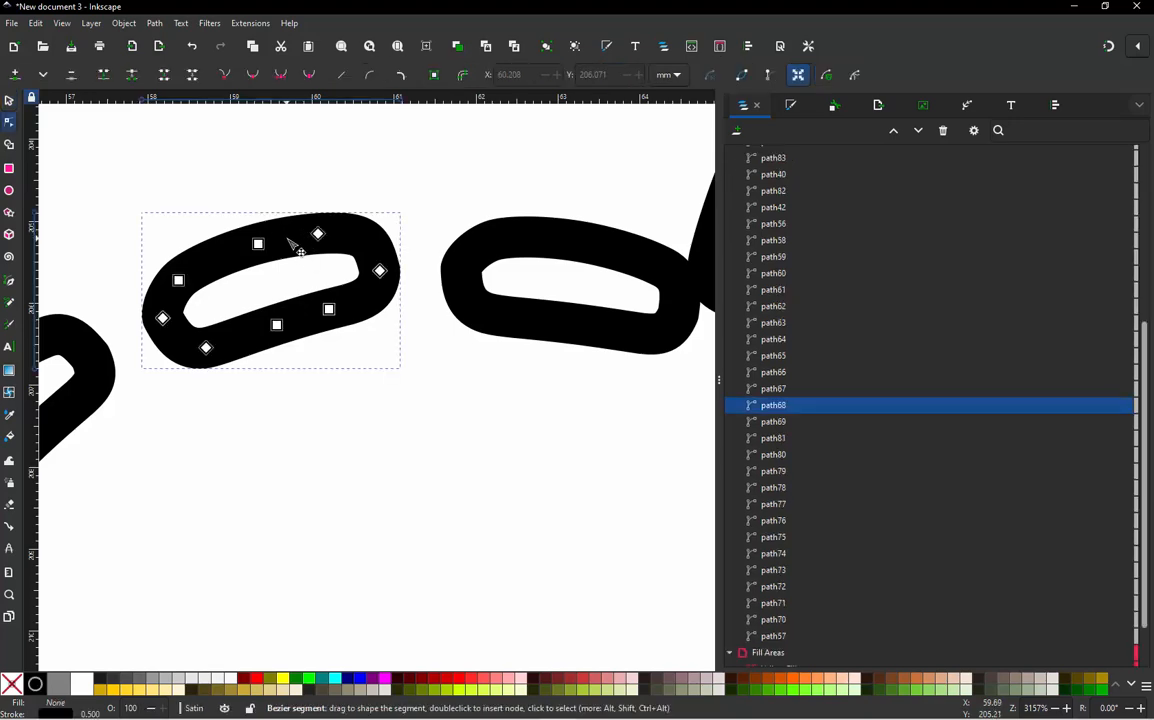
click(329, 309)
drag(329, 309, 349, 406)
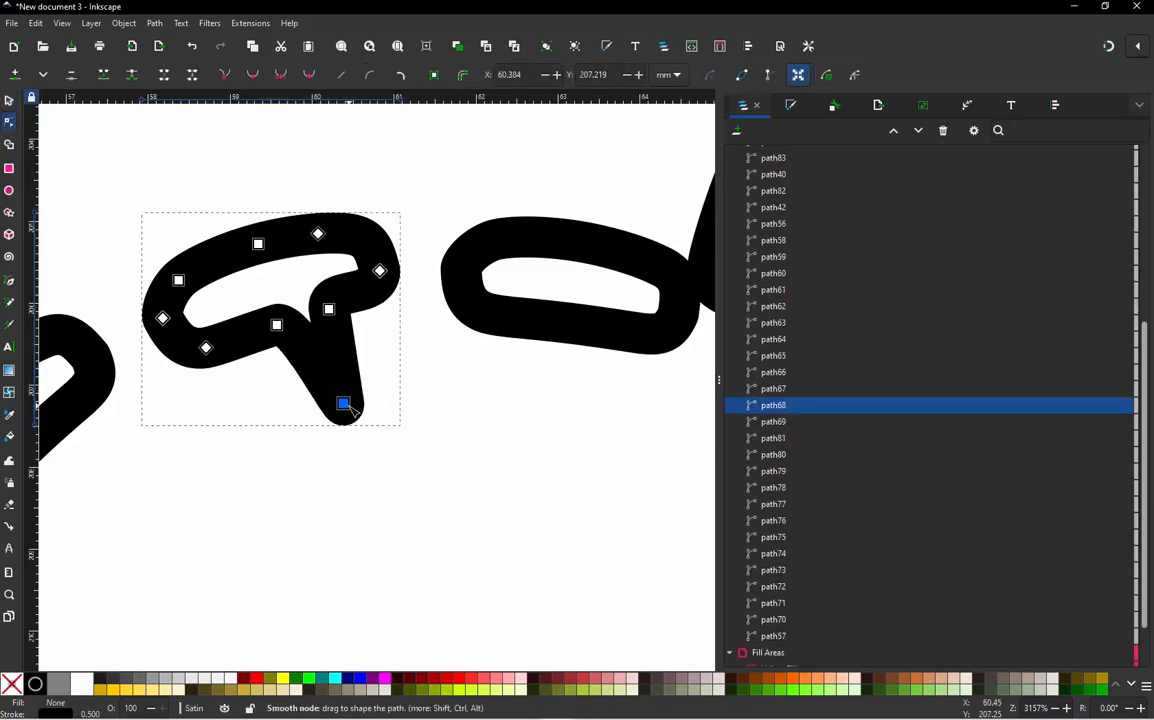
key(ctrl+z)
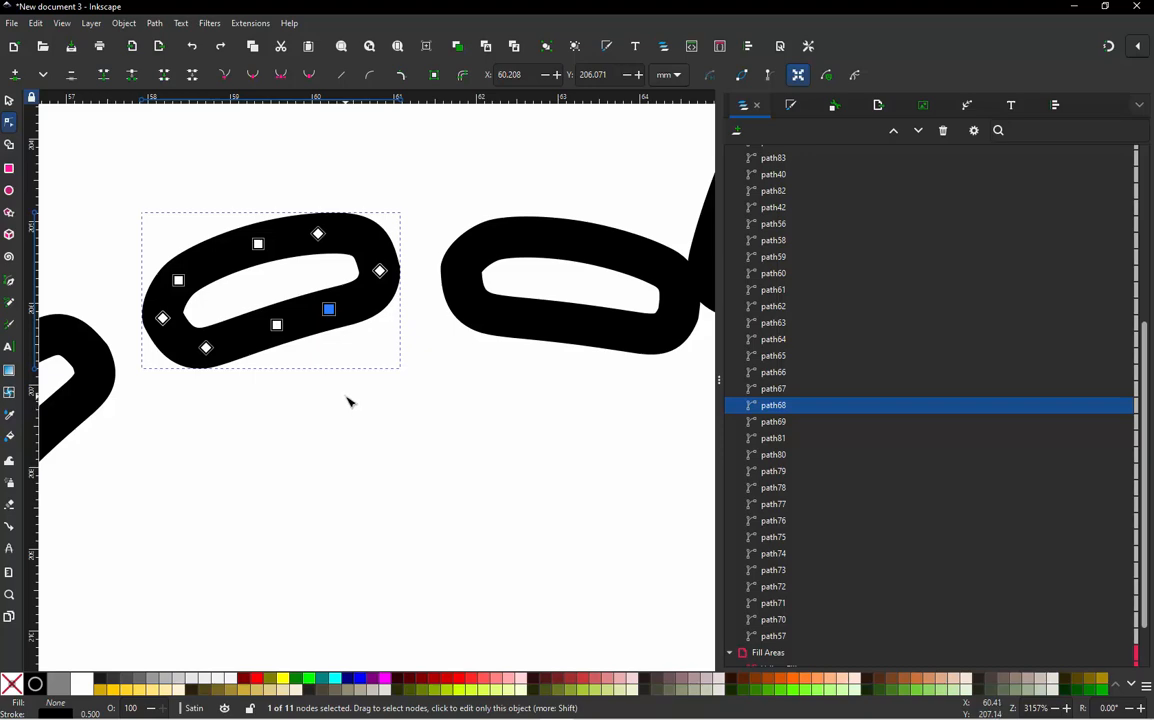
click(331, 314)
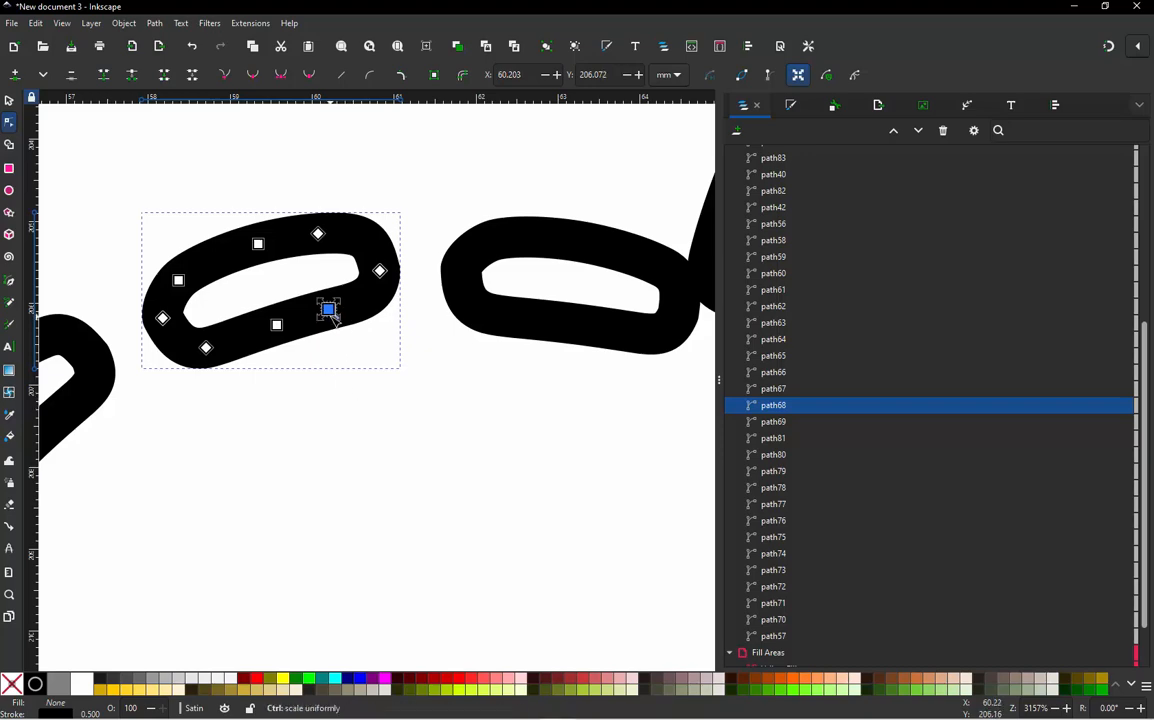
drag(333, 318, 344, 404)
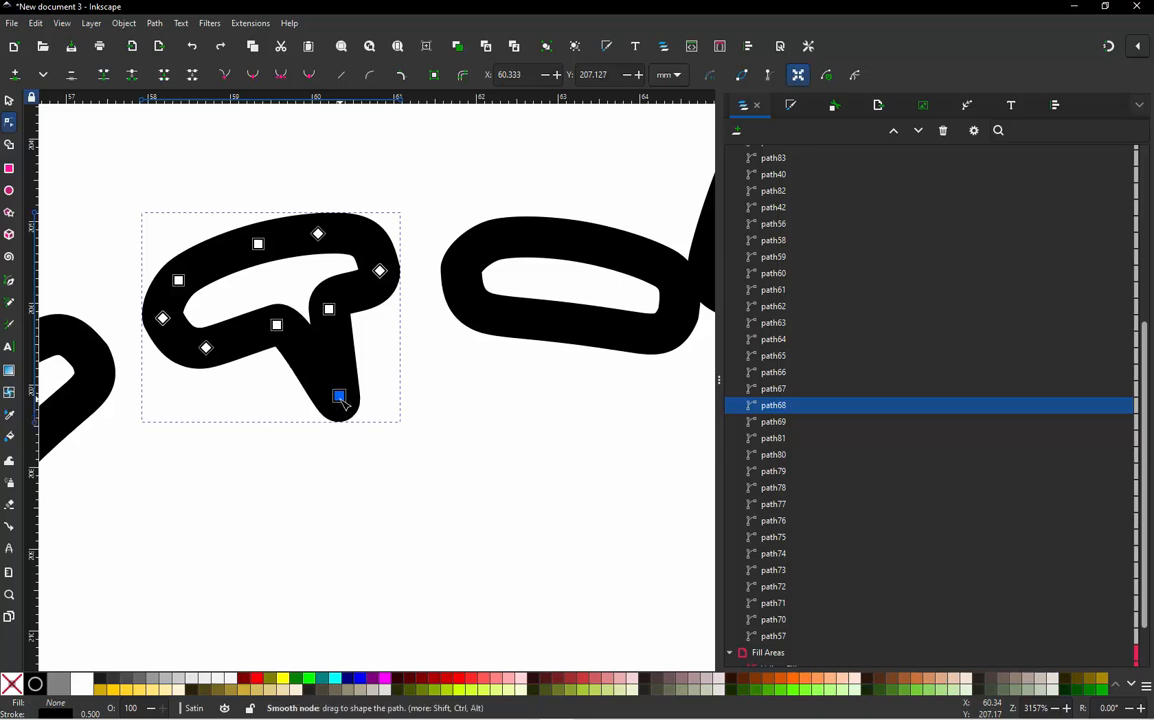
key(Delete)
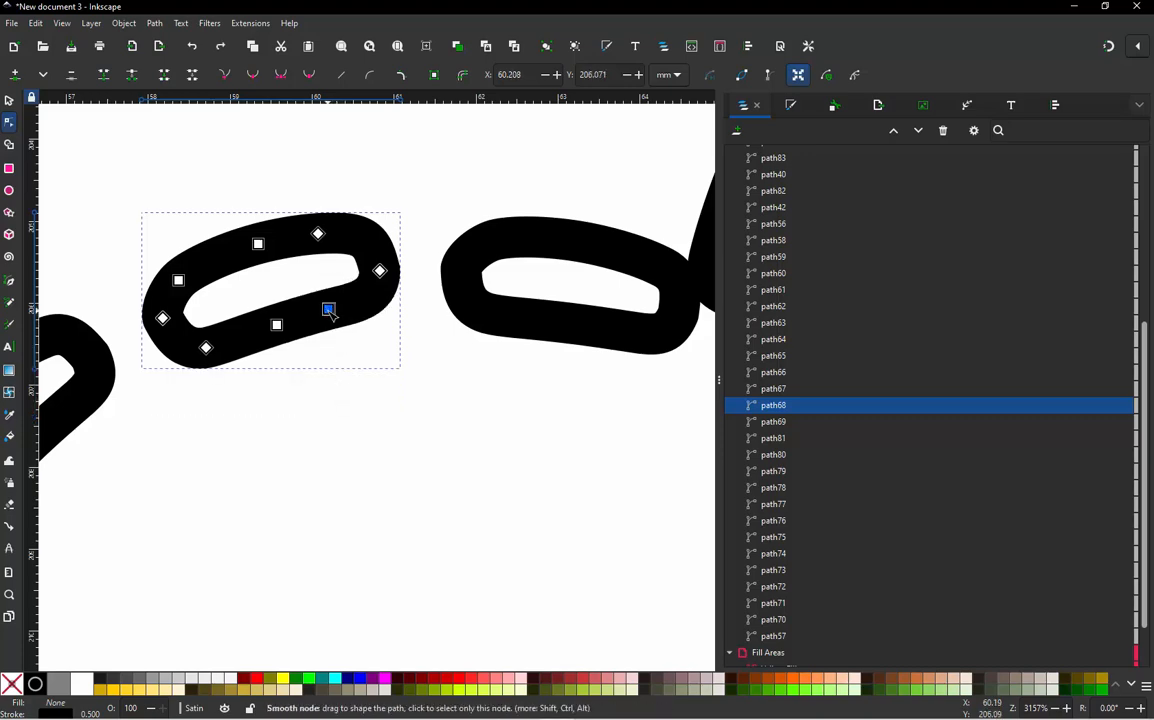
Delete the remaining surplus nodes stacked at the same point on the dash's lower edge and finish node editing.
key(ctrl+alt+z)
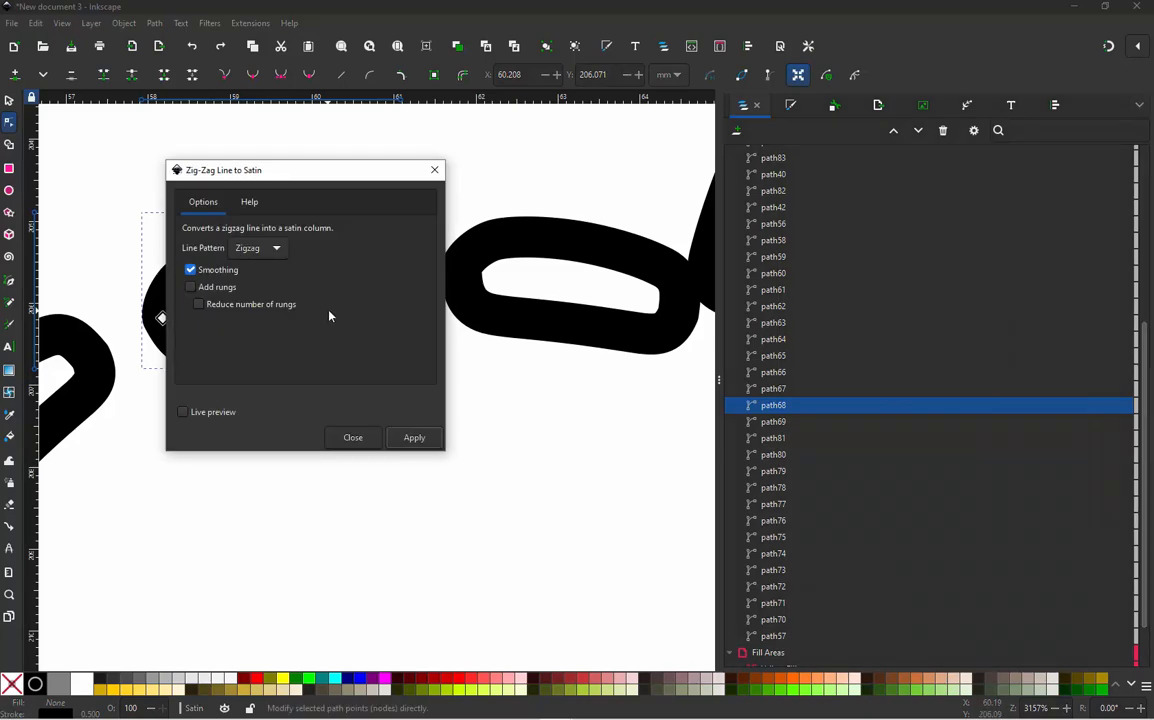
click(356, 437)
click(328, 309)
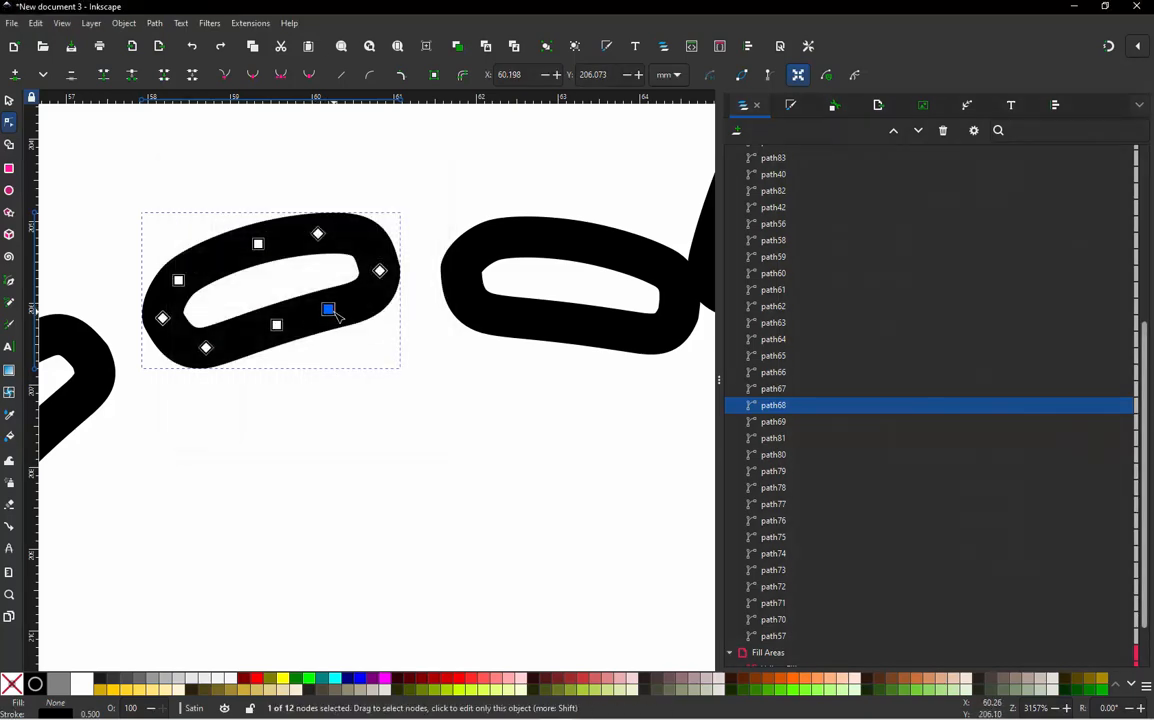
ctrl+alt+click(329, 309)
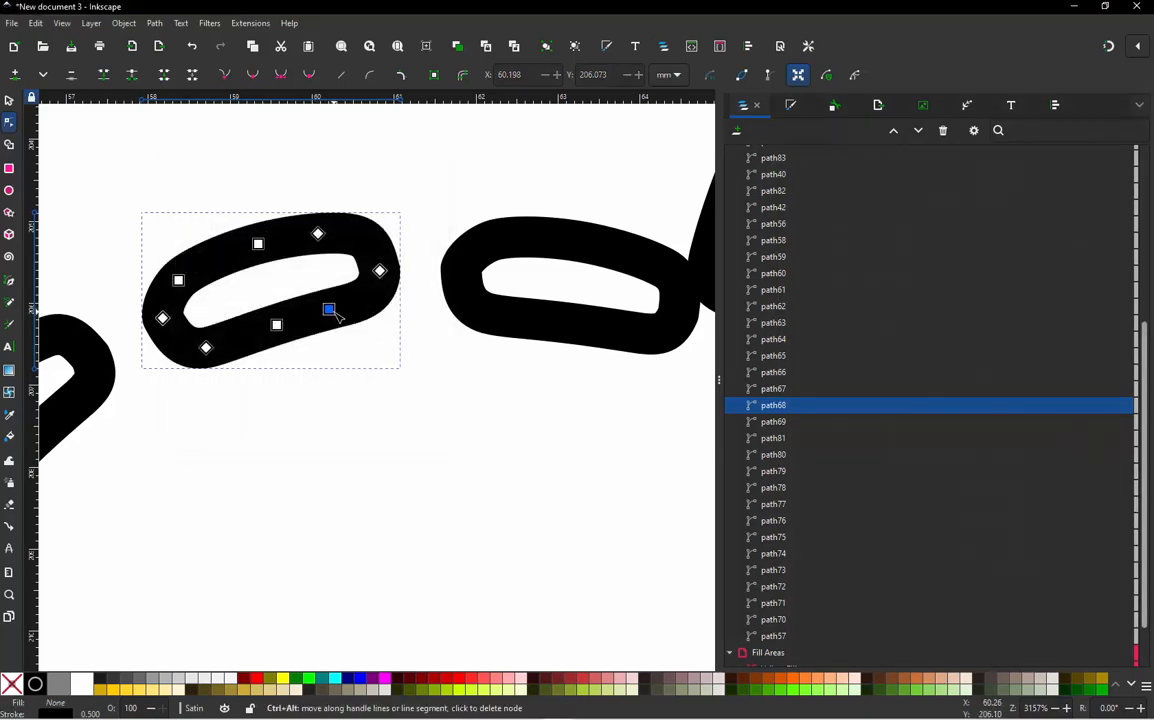
drag(335, 313, 338, 414)
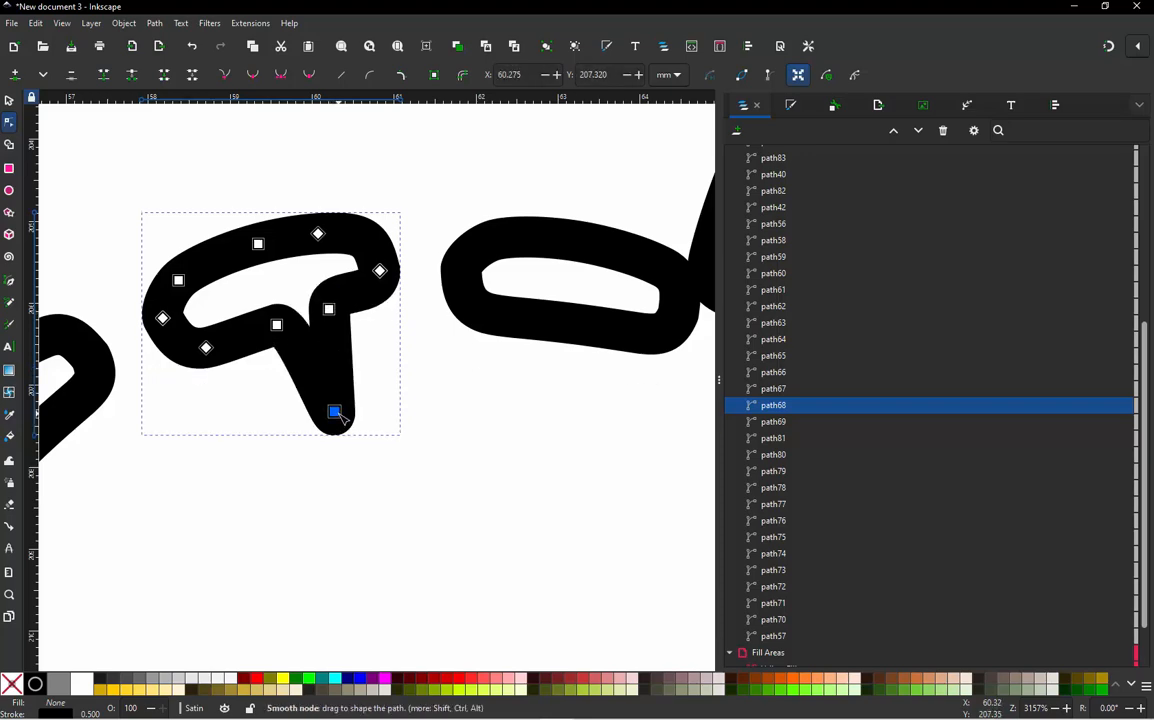
key(ctrl+z)
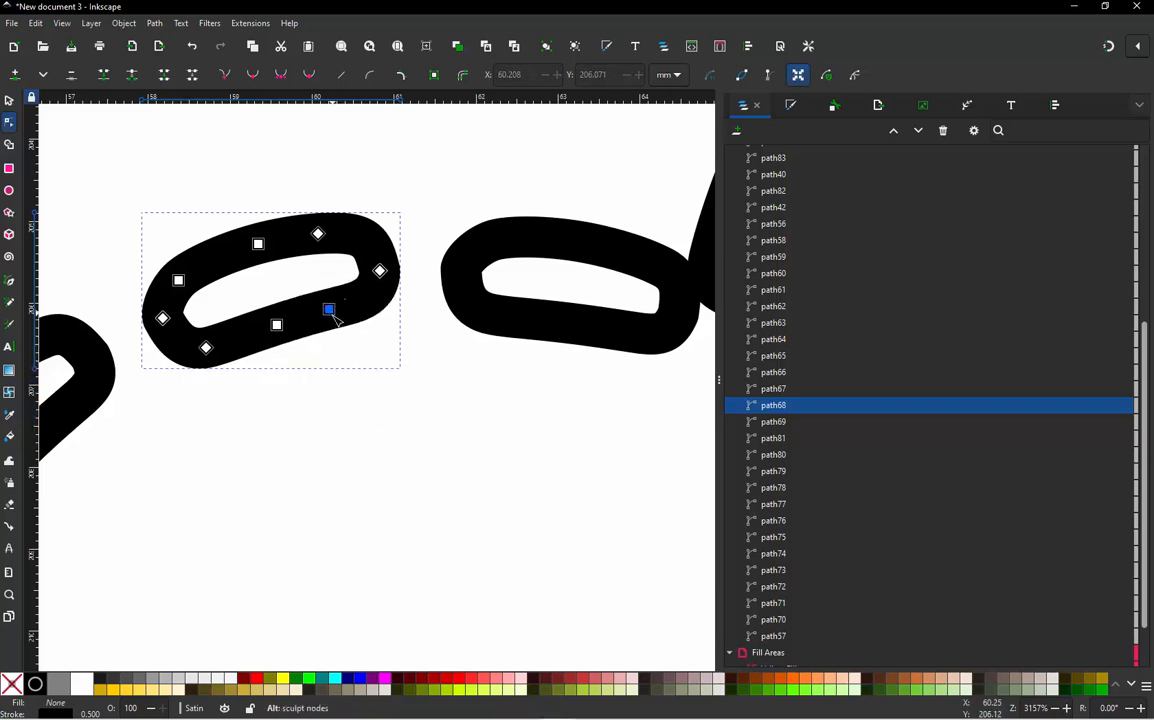
drag(335, 316, 327, 438)
key(ctrl+z)
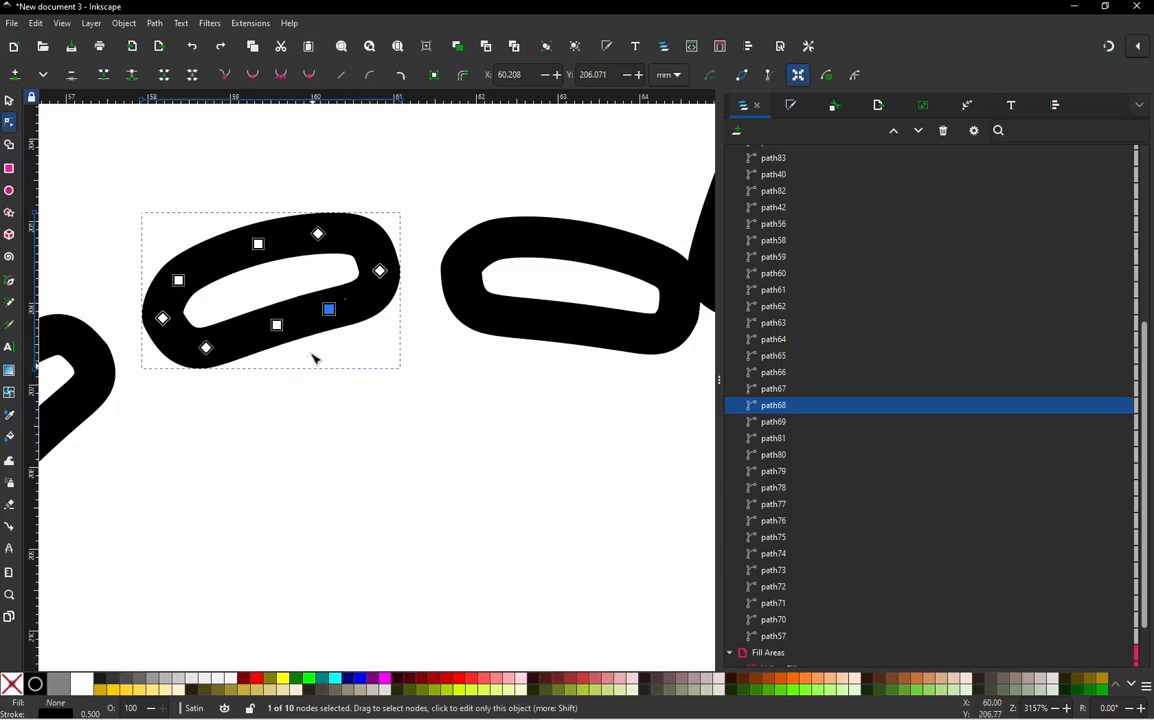
click(9, 100)
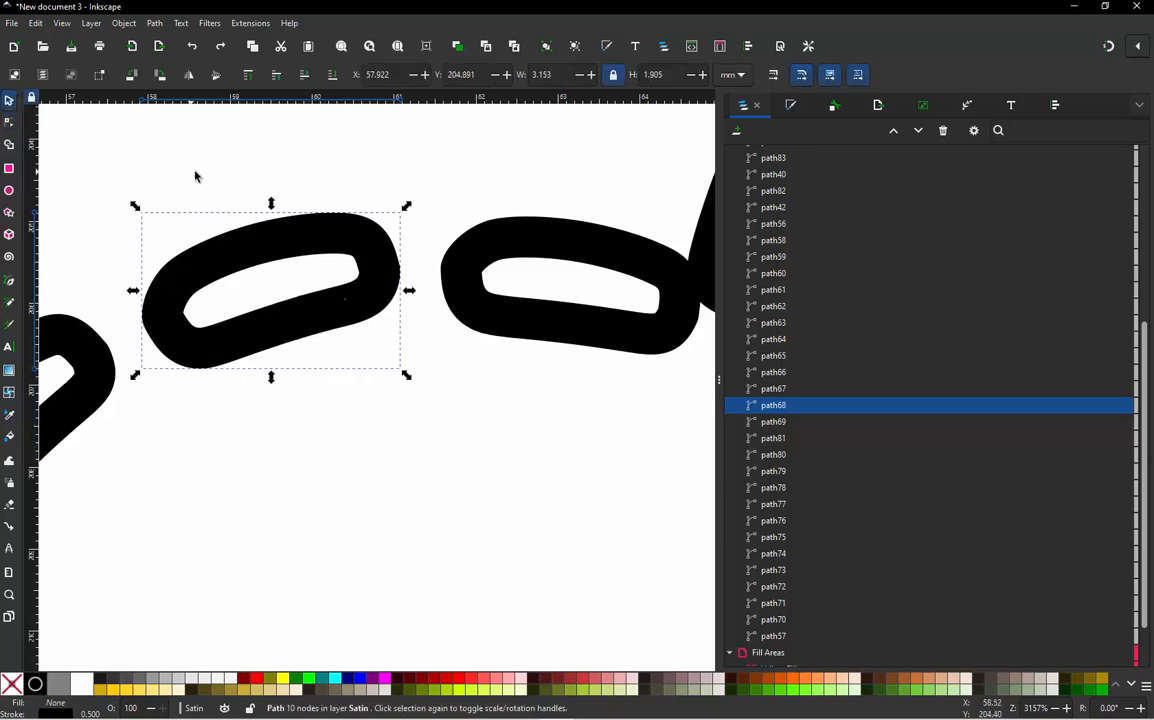
Simulate all satin and fill objects again to recheck the cleaned-up dash left of the heart's notch and the whole bee.
scroll(258, 262, down, 7)
scroll(215, 200, down, 1)
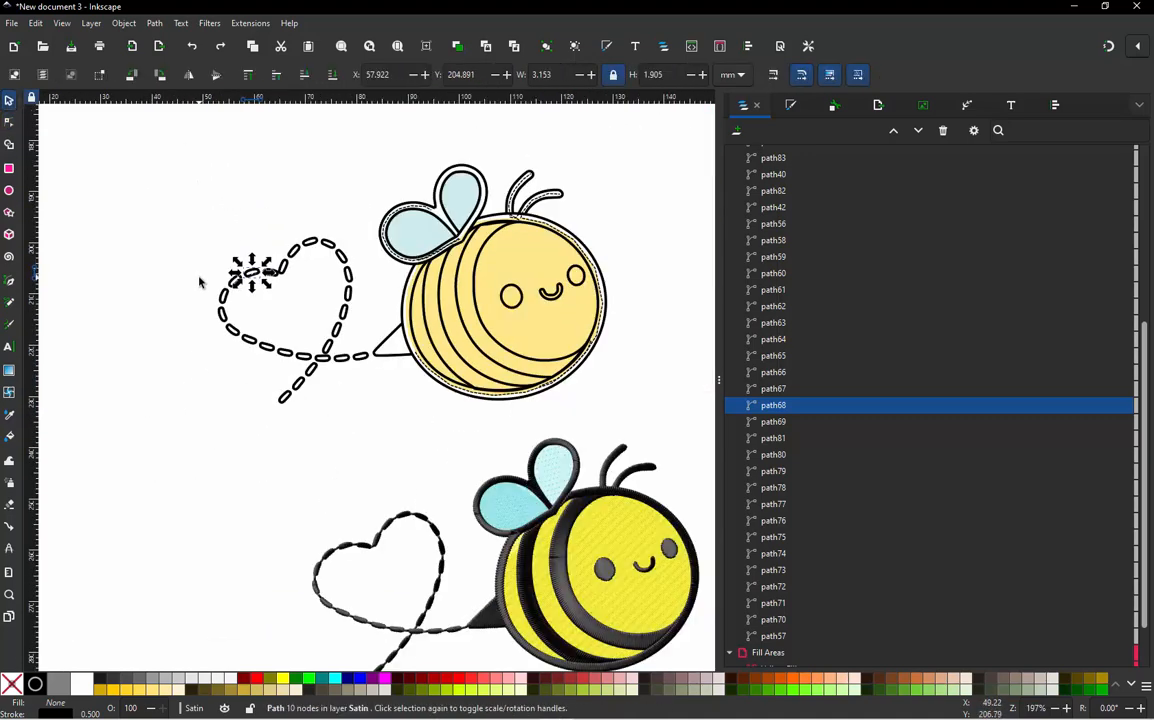
click(188, 175)
drag(175, 151, 643, 425)
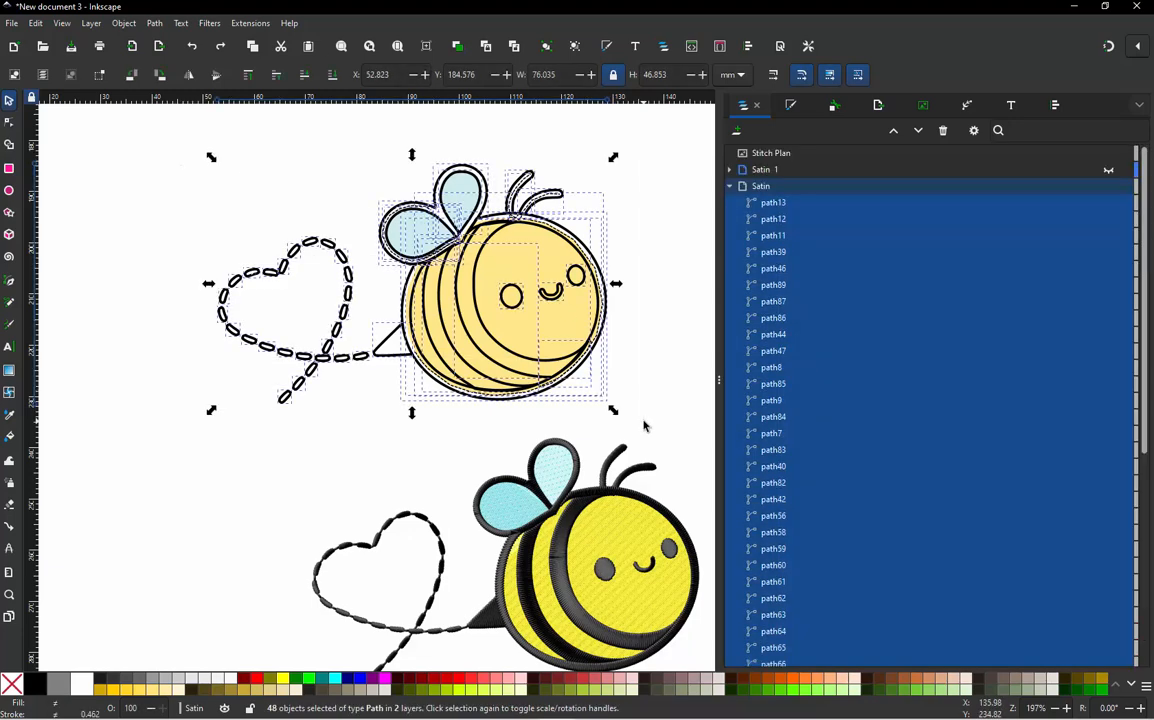
key(ctrl+alt)
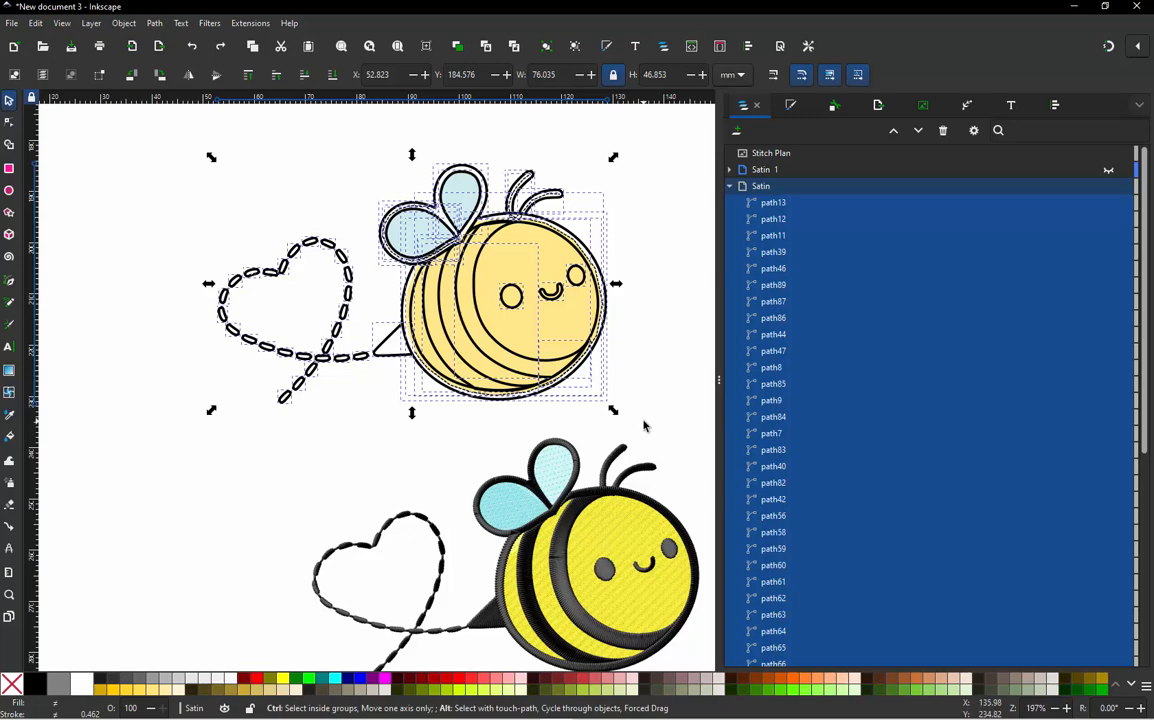
key(ctrl+alt+l)
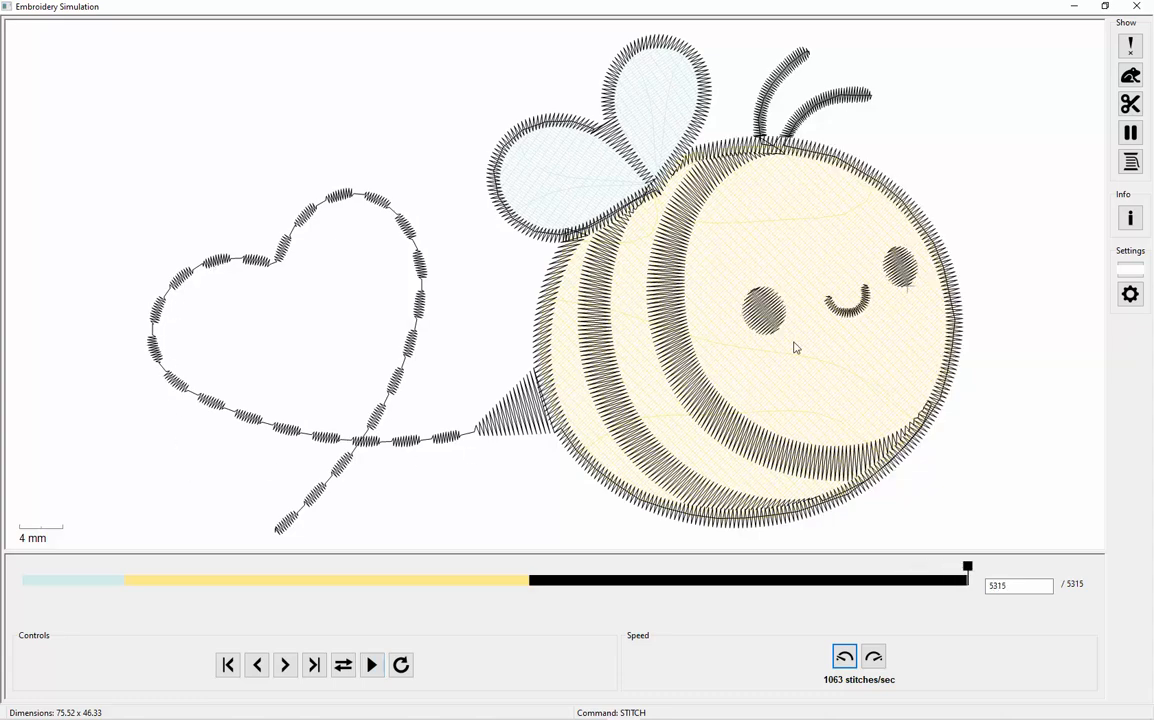
scroll(641, 208, down, 3)
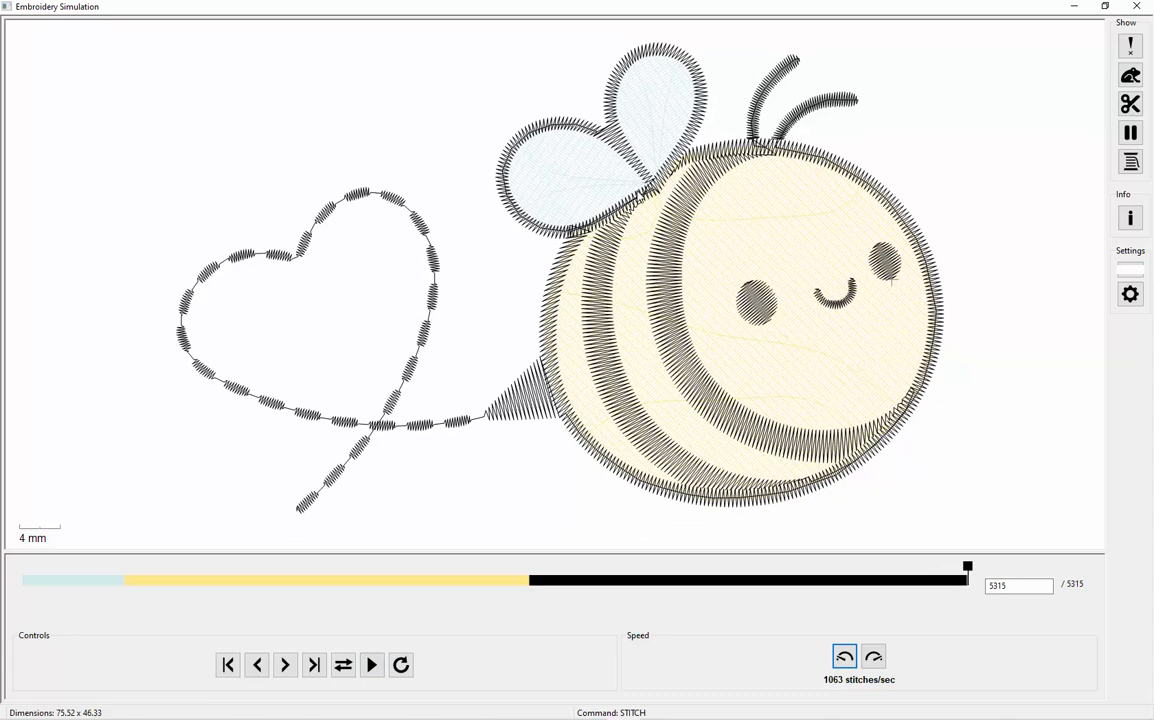
scroll(641, 208, down, 2)
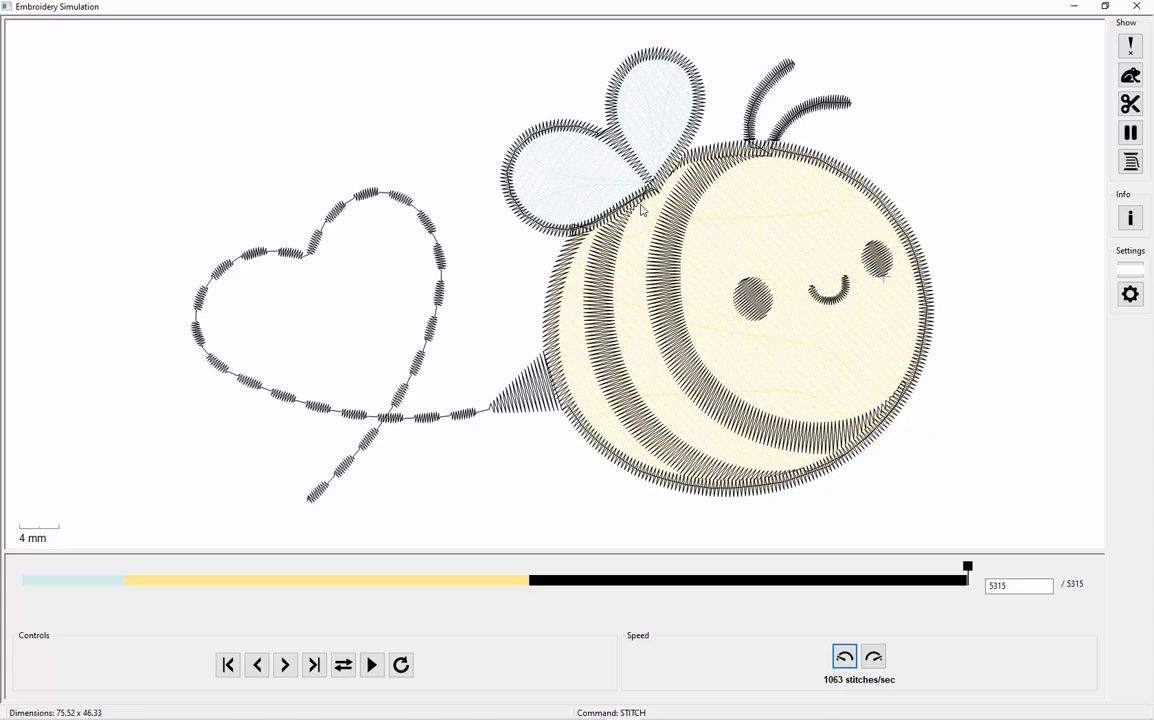